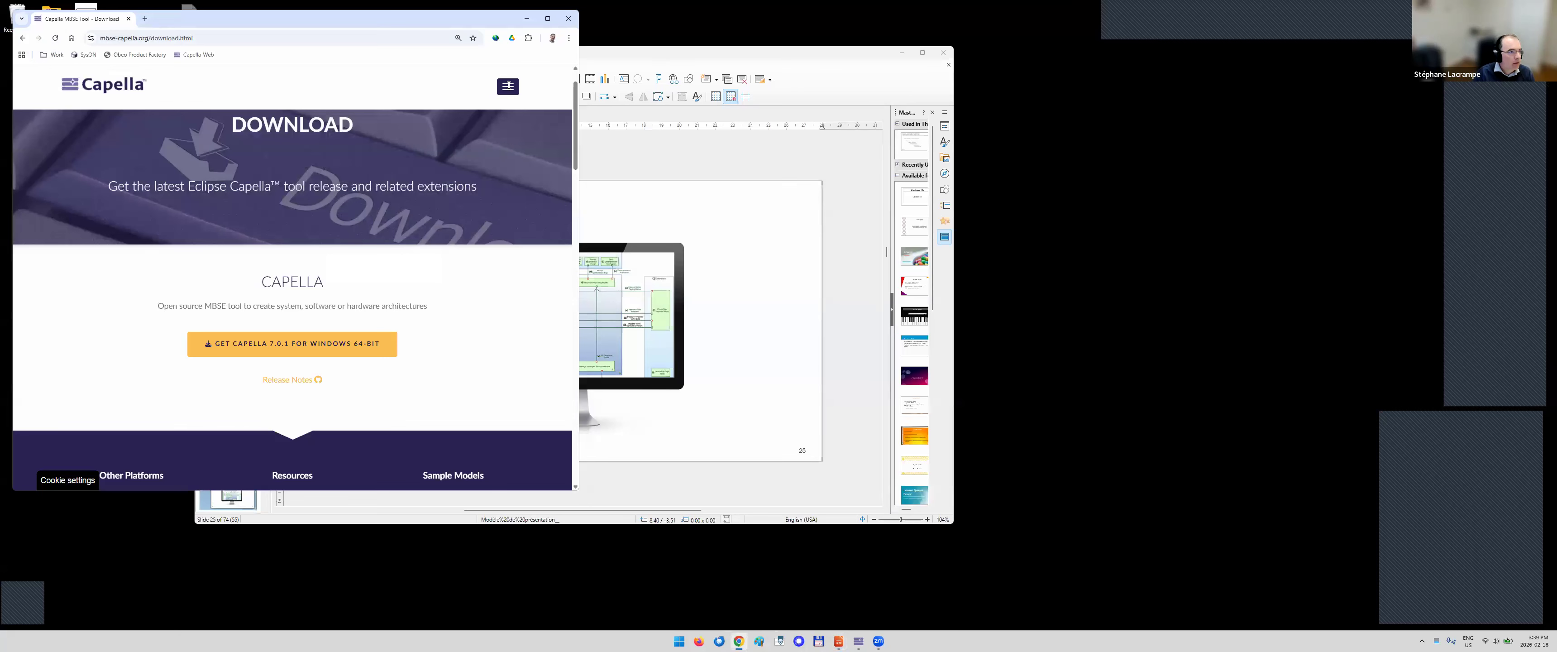
Switch to Capella, closing its Welcome page to reveal the workbench, and make the Project Explorer narrower
click(858, 641)
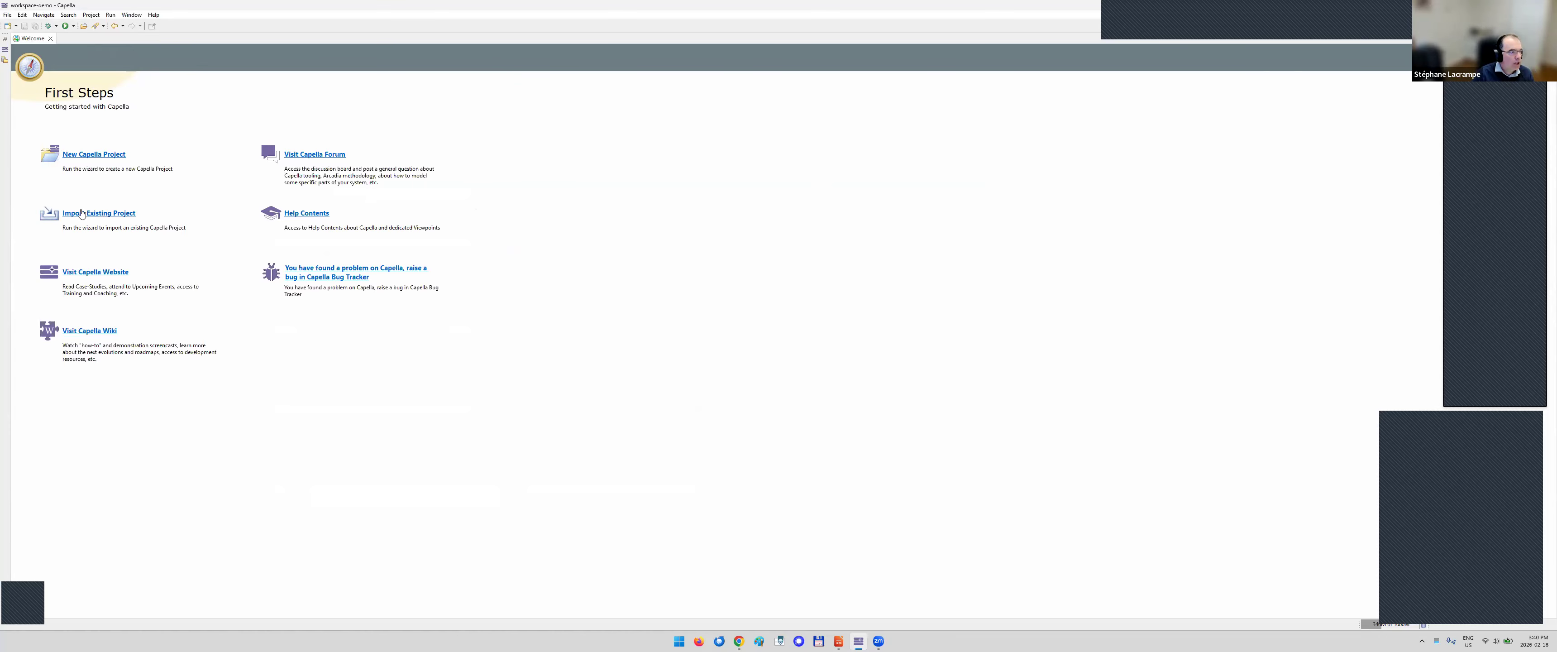
click(50, 39)
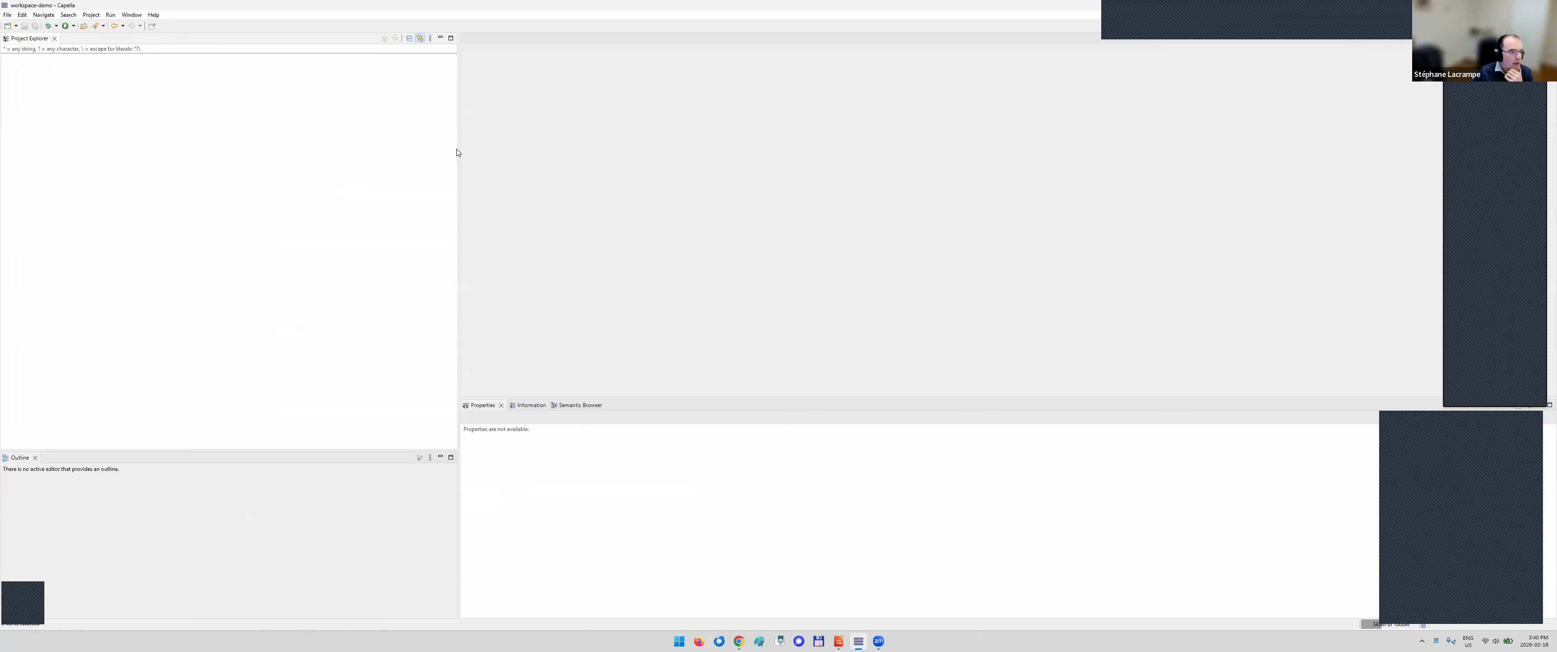
drag(458, 150, 242, 150)
Import the existing In-Flight Entertainment System project into the workspace from its sample archive file
right_click(77, 104)
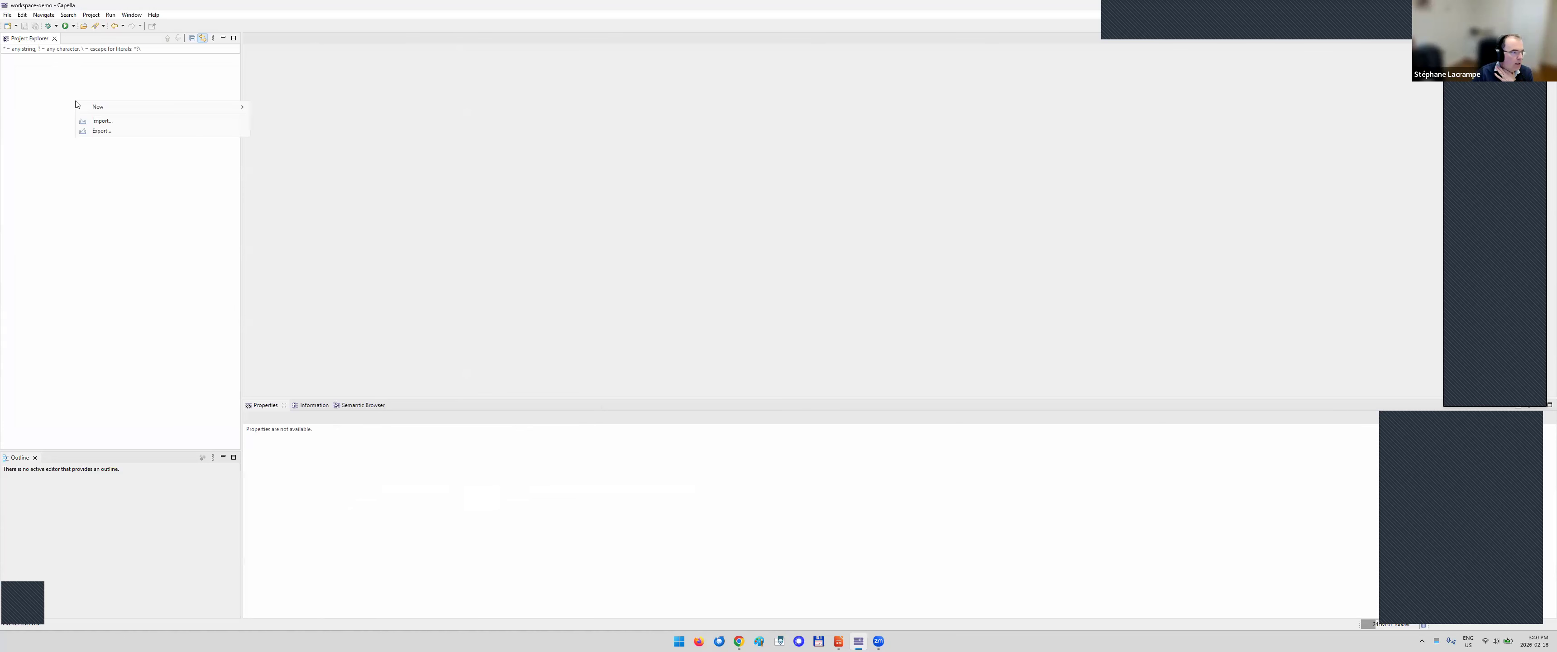
click(112, 126)
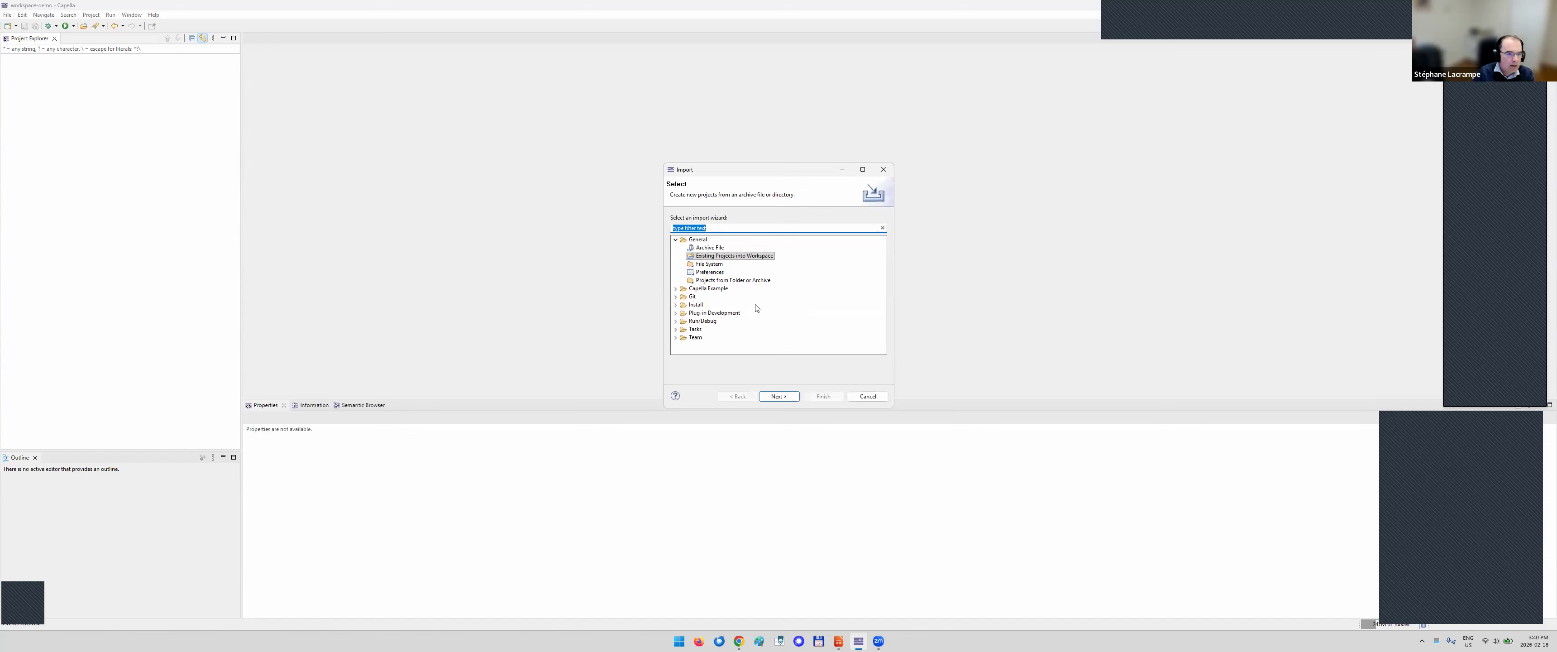
click(780, 397)
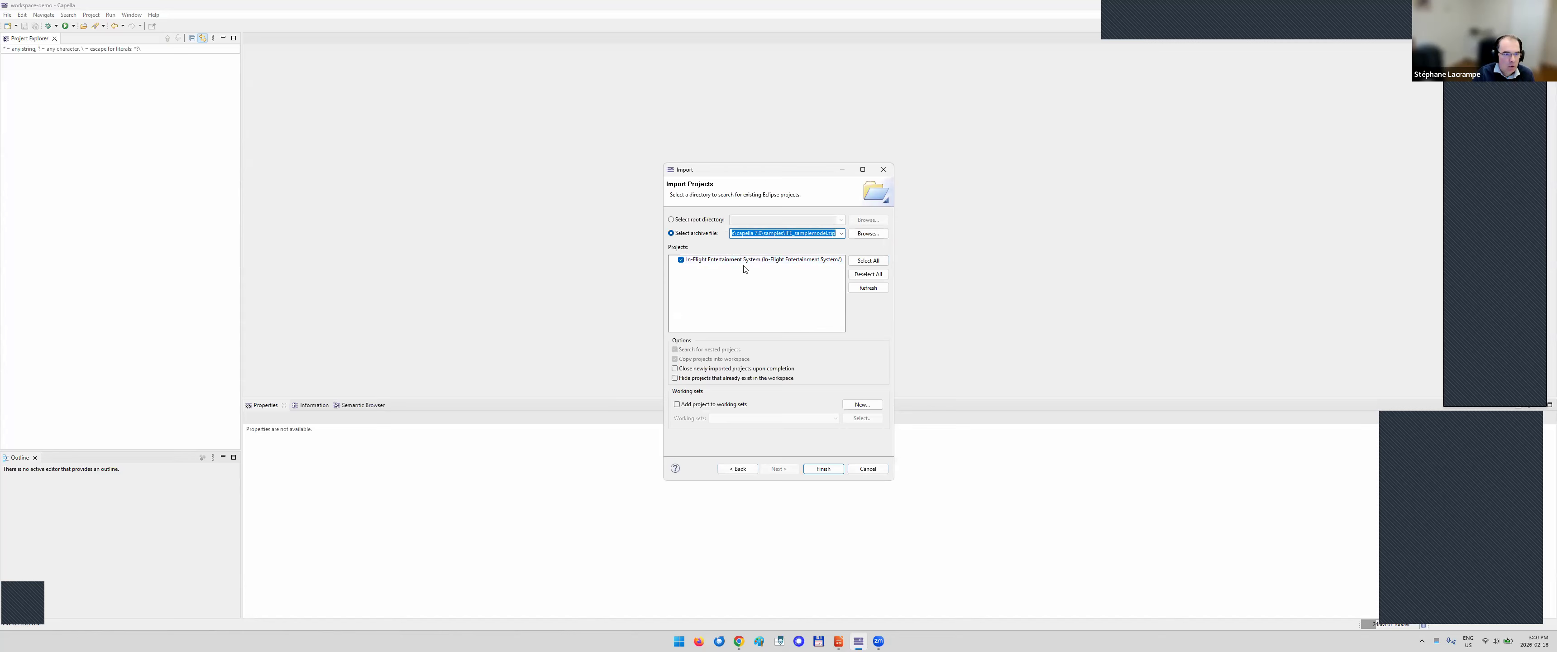
click(822, 470)
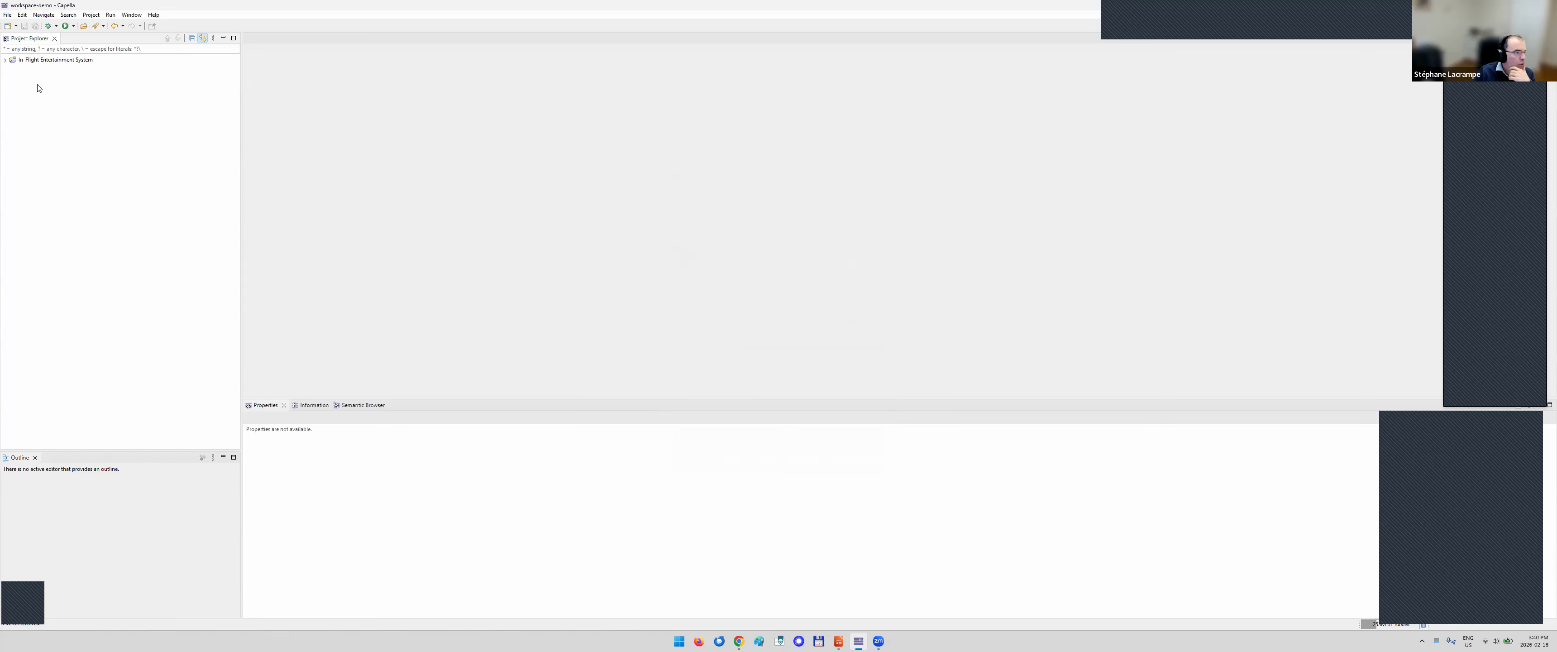
Create a new Capella project named MyProject in the default location
right_click(42, 109)
mouse_move(199, 112)
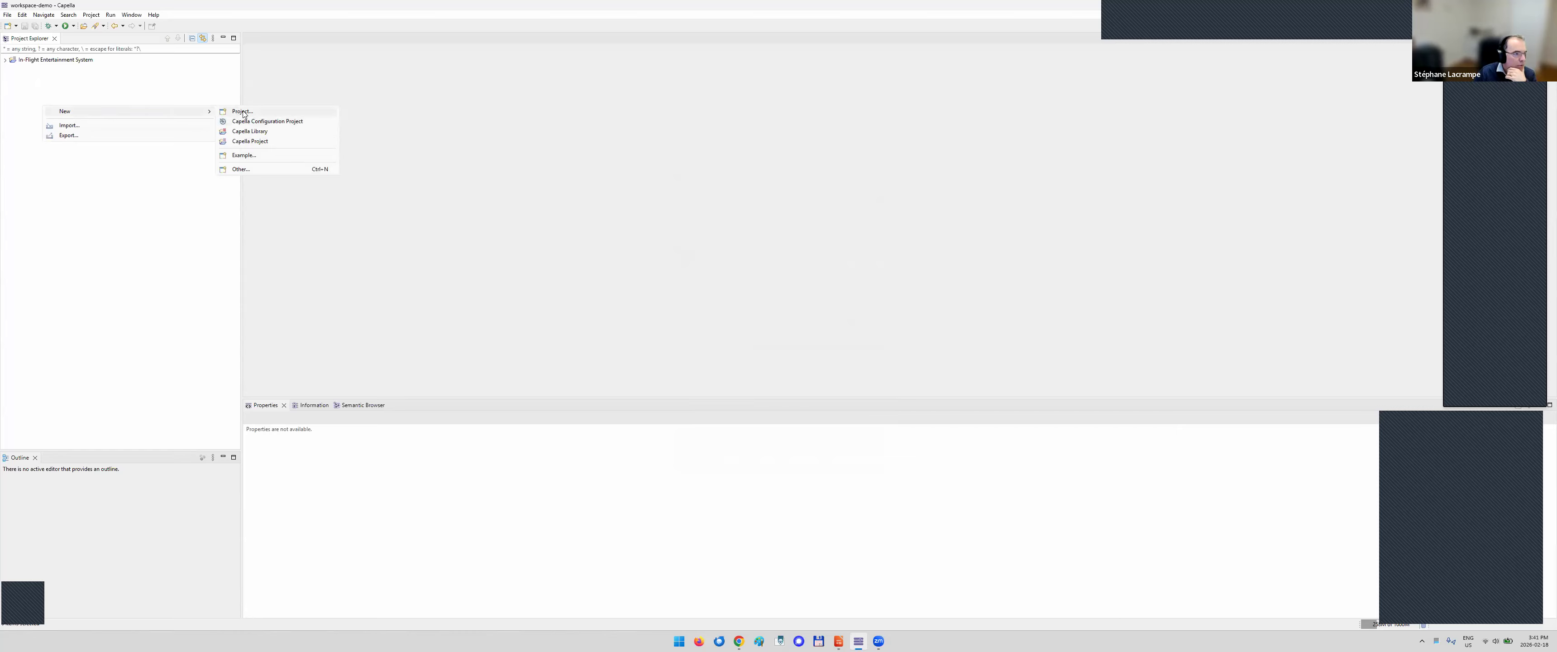
click(265, 143)
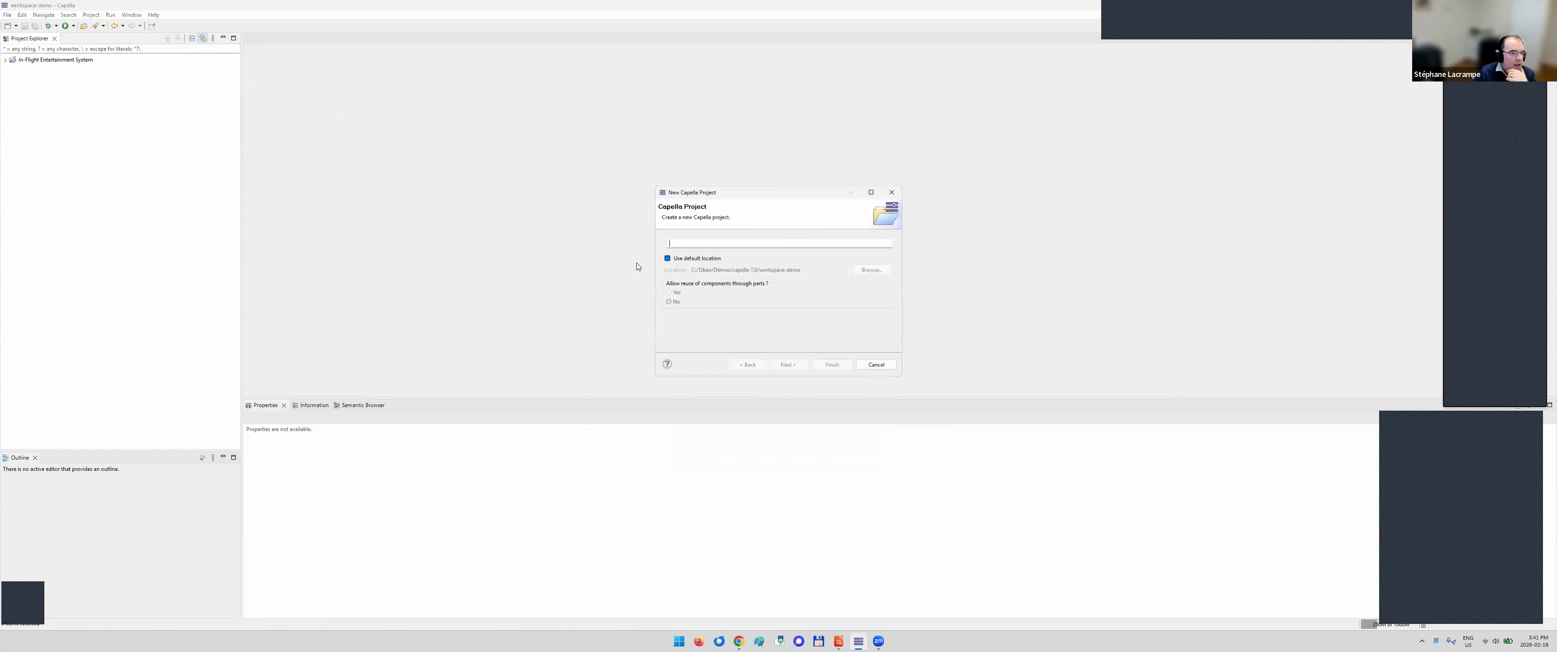
text(My)
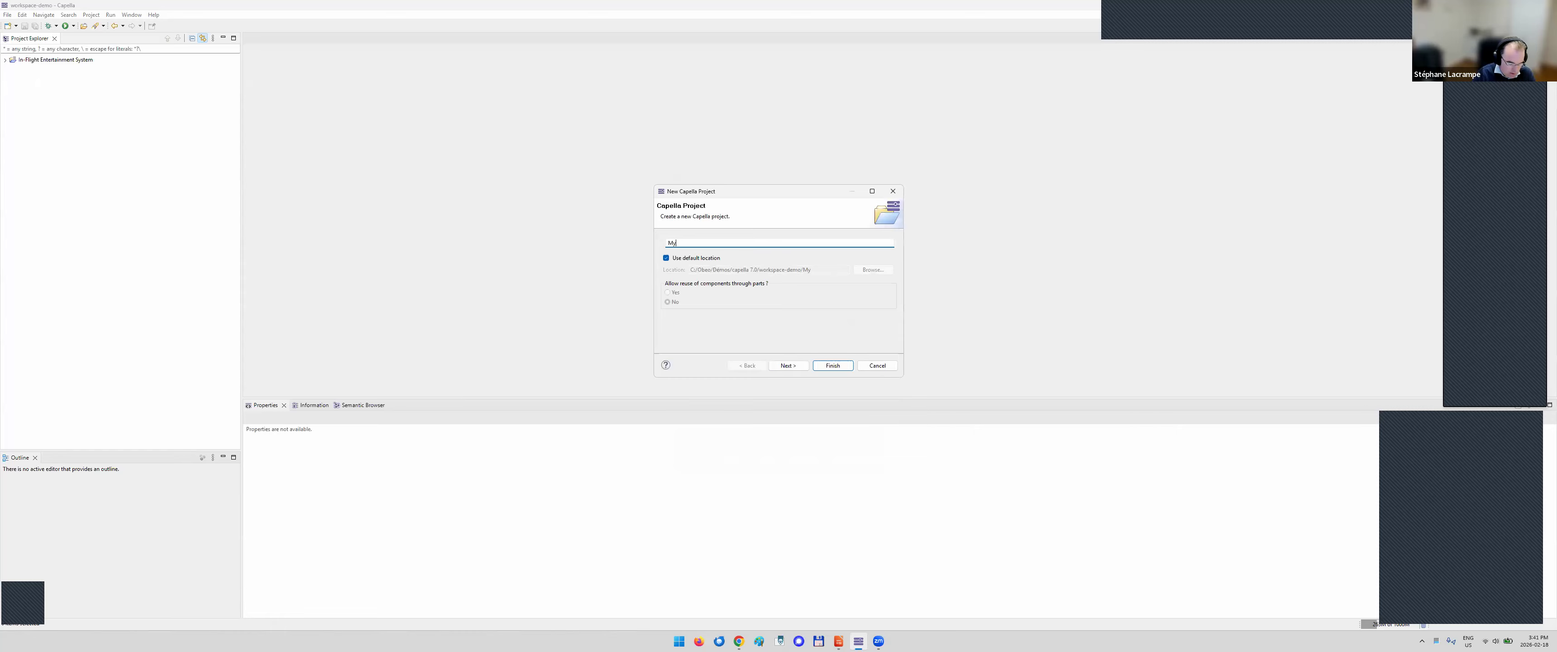
text(Project)
key(Return)
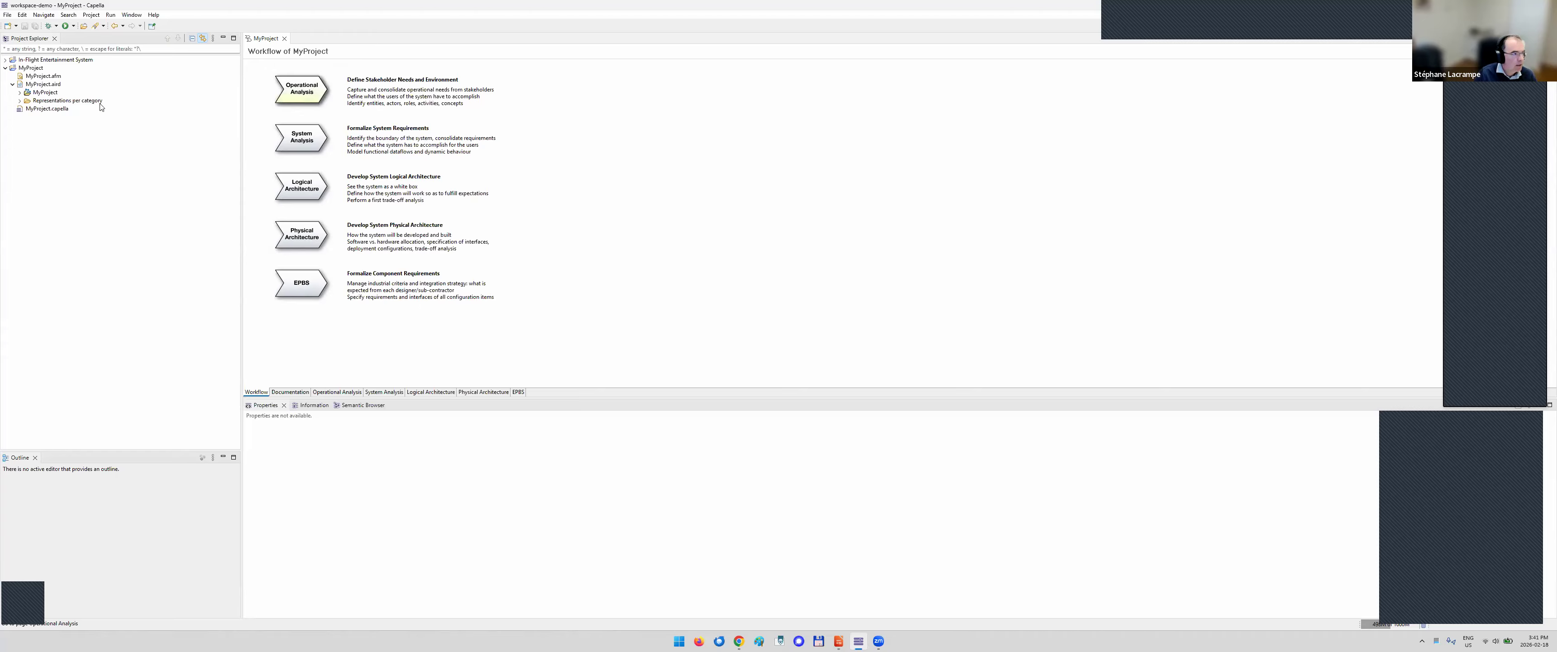
Expand the MyProject model in the Project Explorer and review its Arcadia levels from Operational Analysis to Physical Architecture
click(20, 92)
click(27, 125)
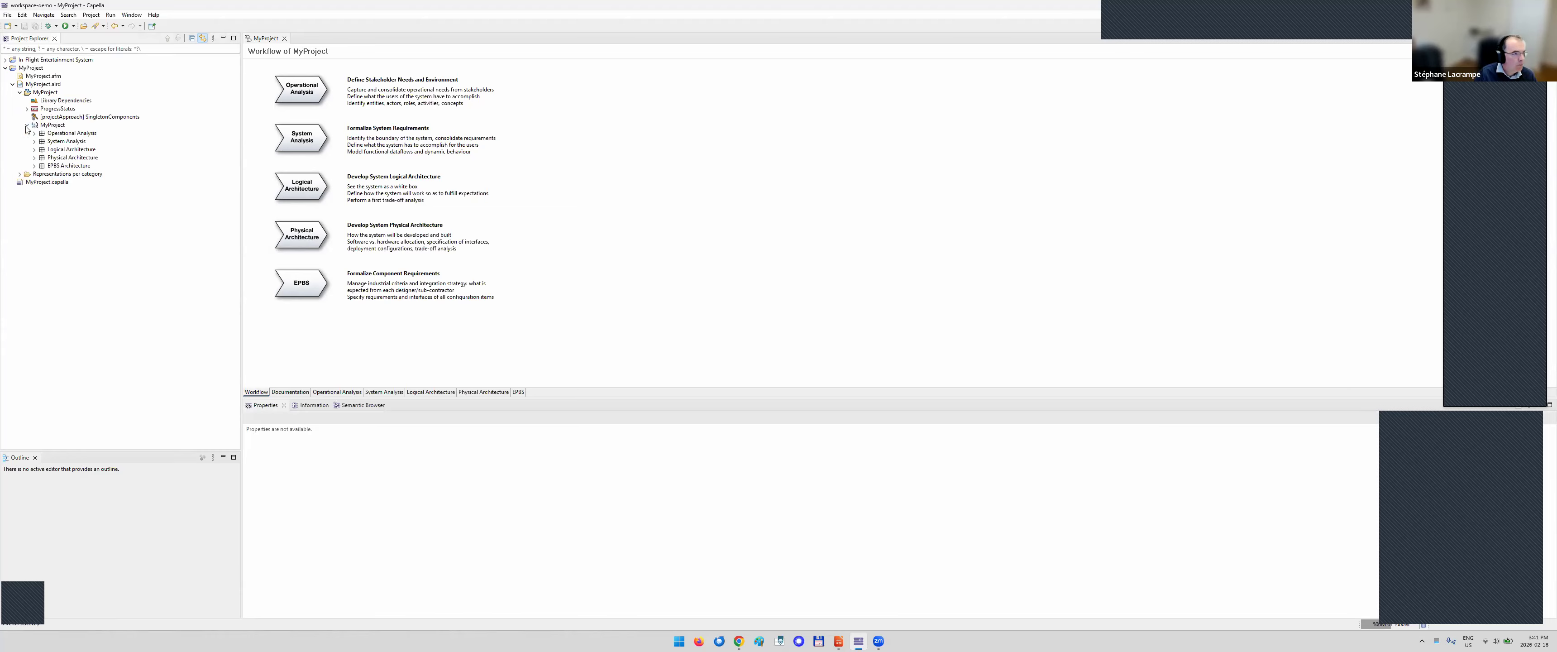
click(61, 135)
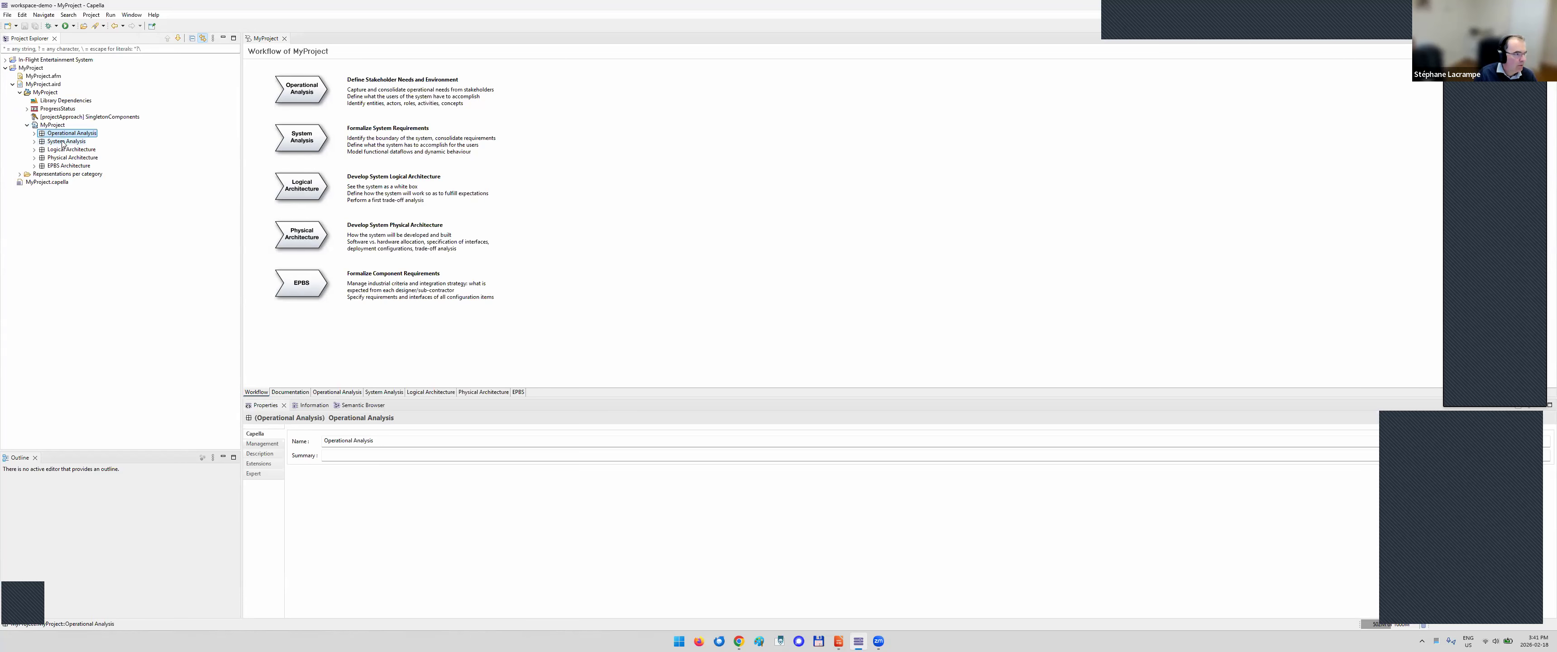
click(63, 141)
click(68, 149)
click(63, 158)
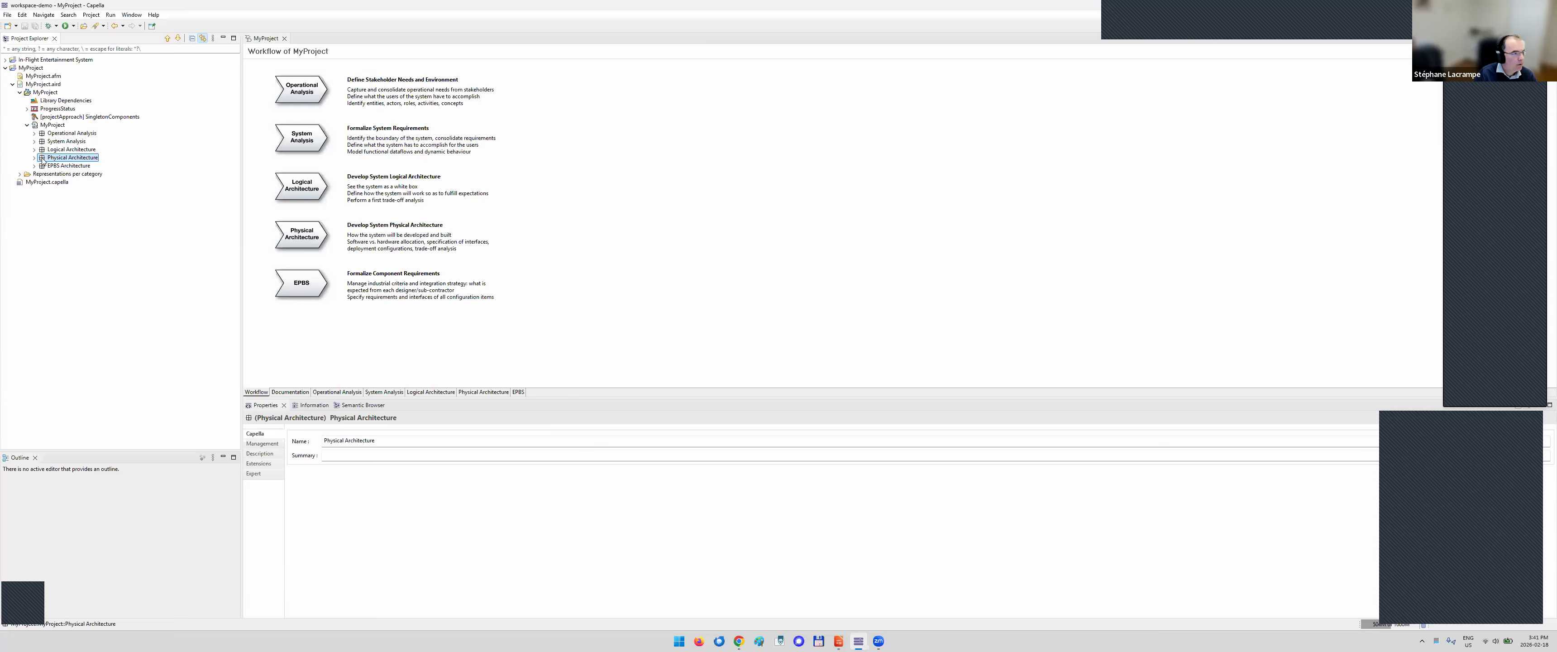
Expand Operational Analysis, System Analysis and Logical Architecture to examine their default packages, such as functions, capabilities and structure
click(34, 133)
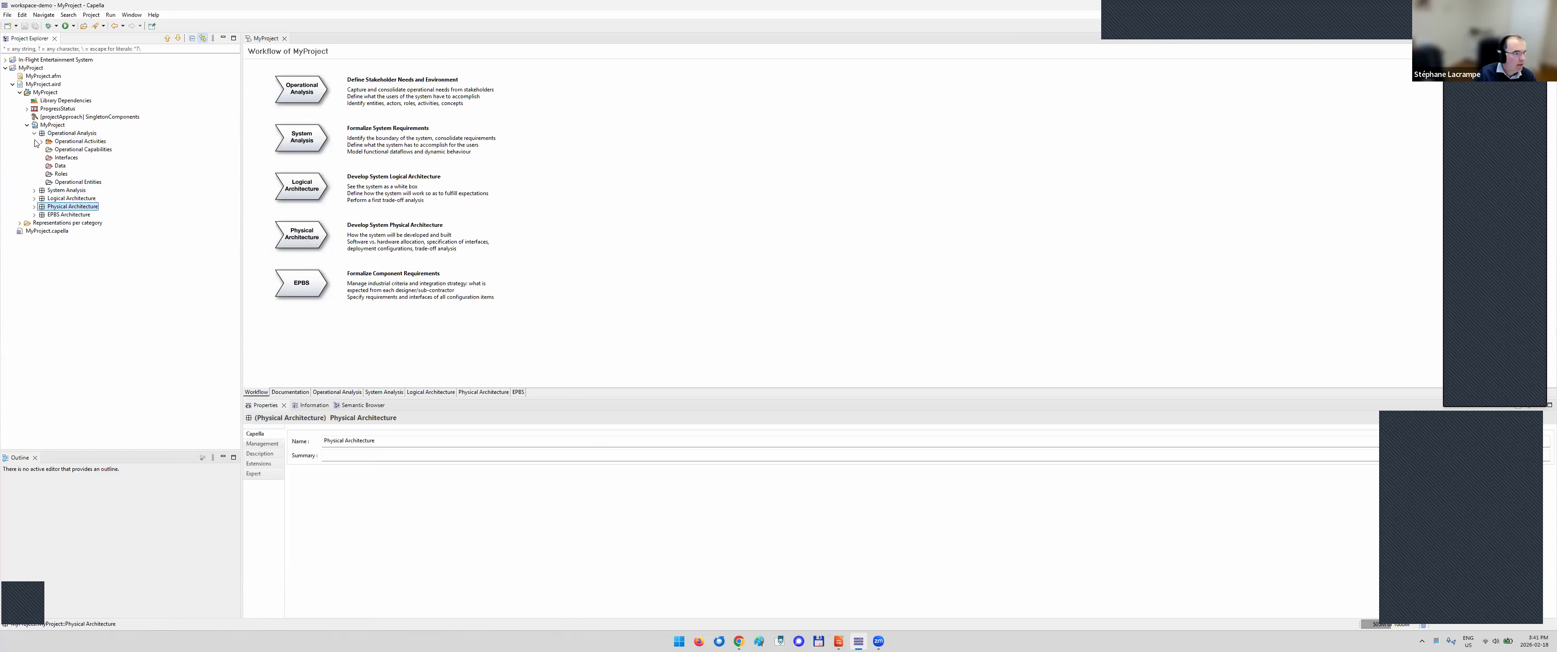
click(34, 189)
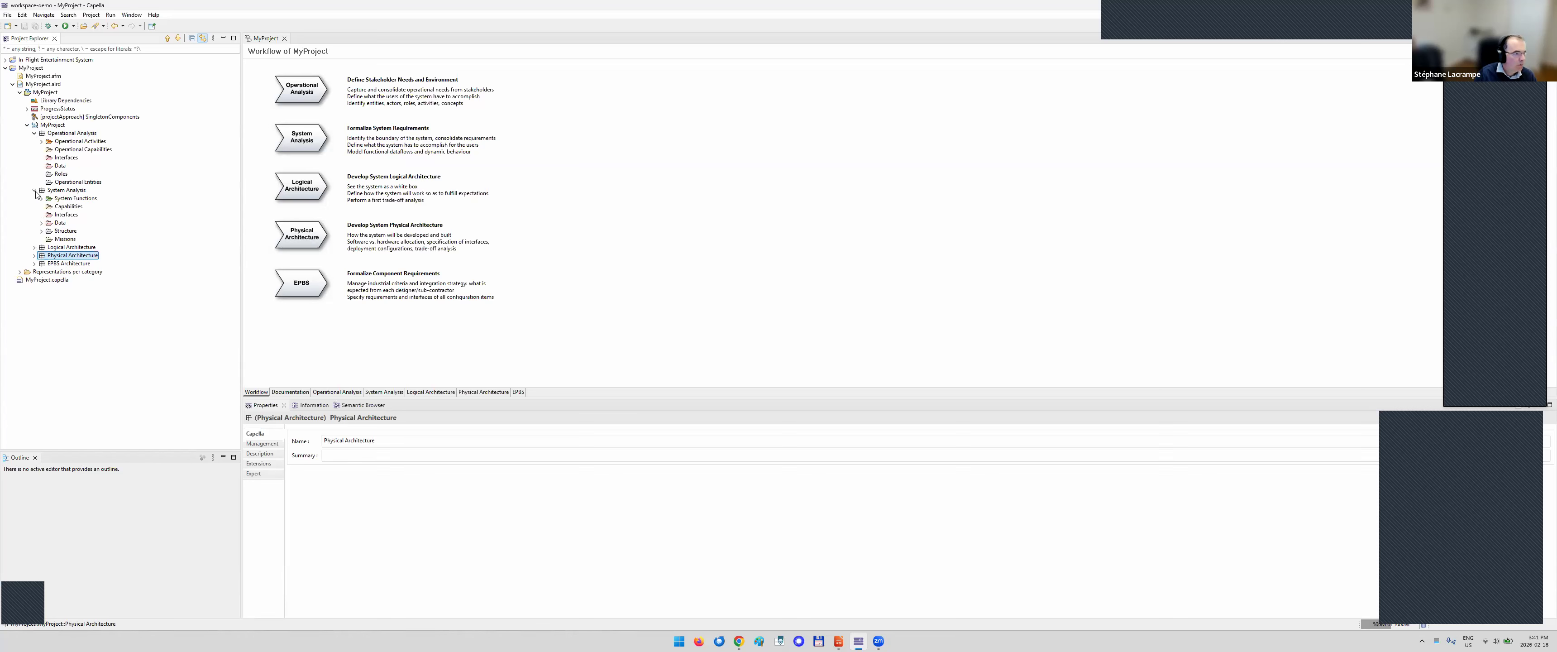
click(65, 200)
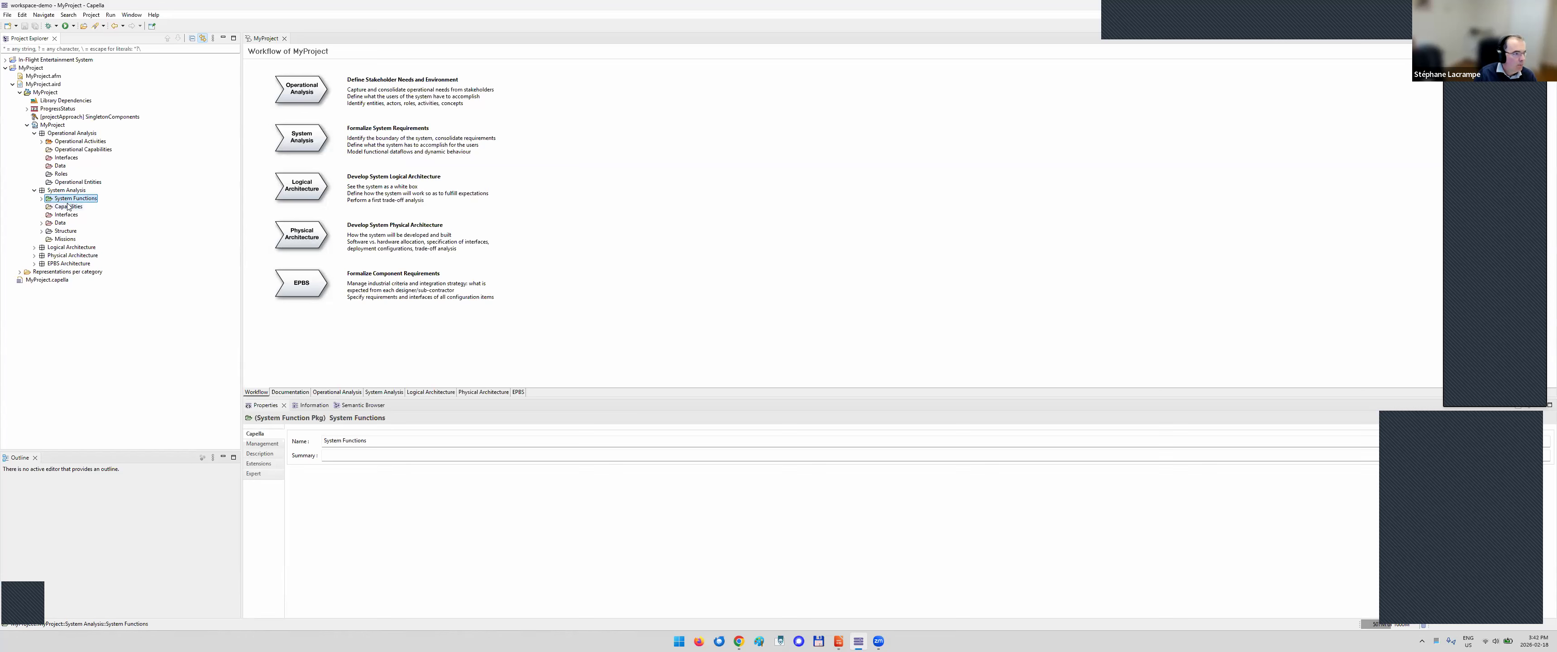
click(34, 247)
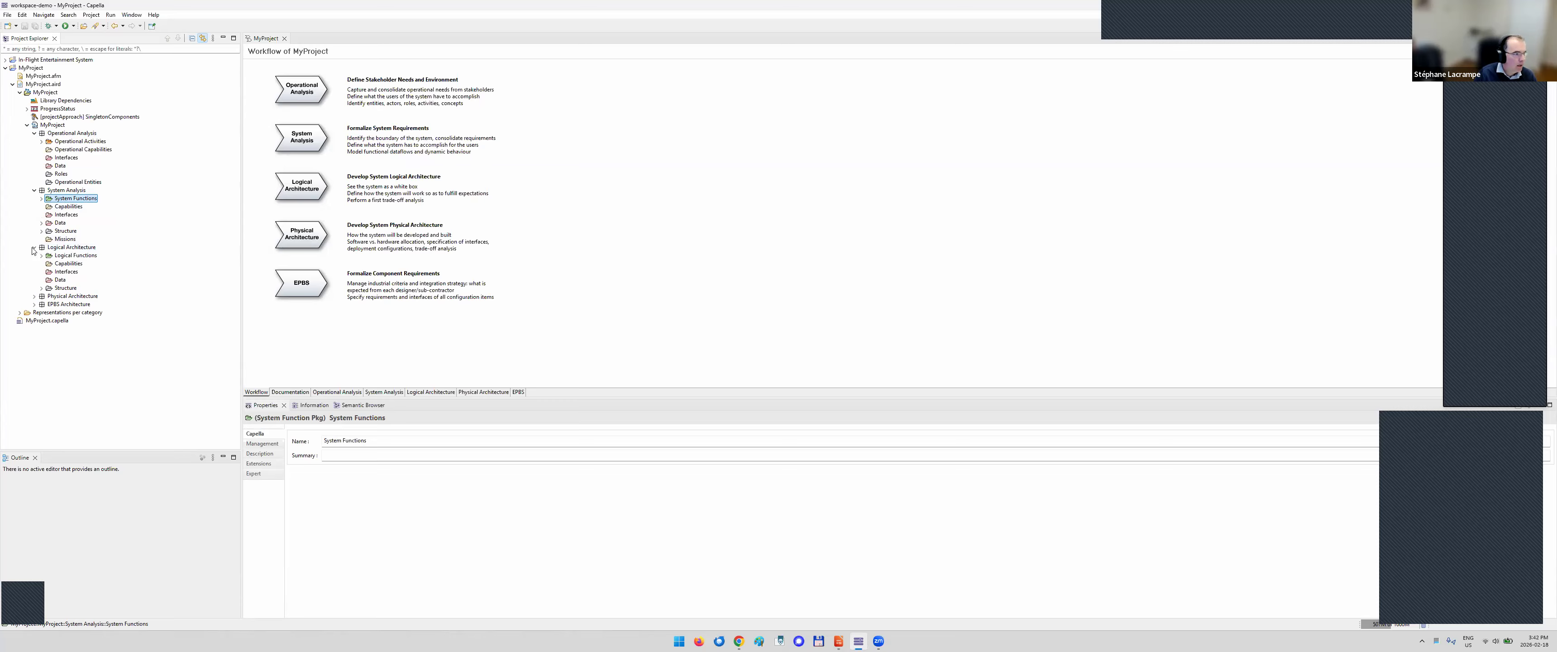
click(66, 259)
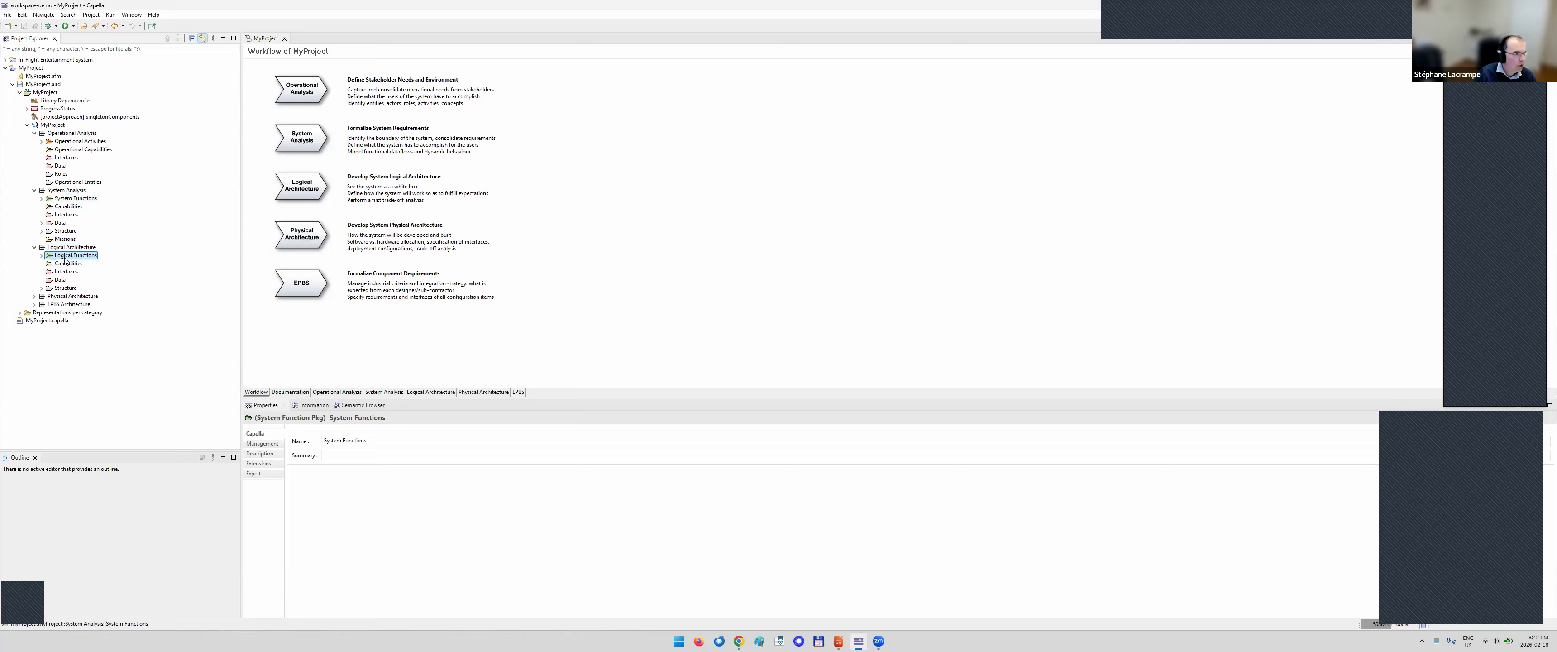
click(68, 207)
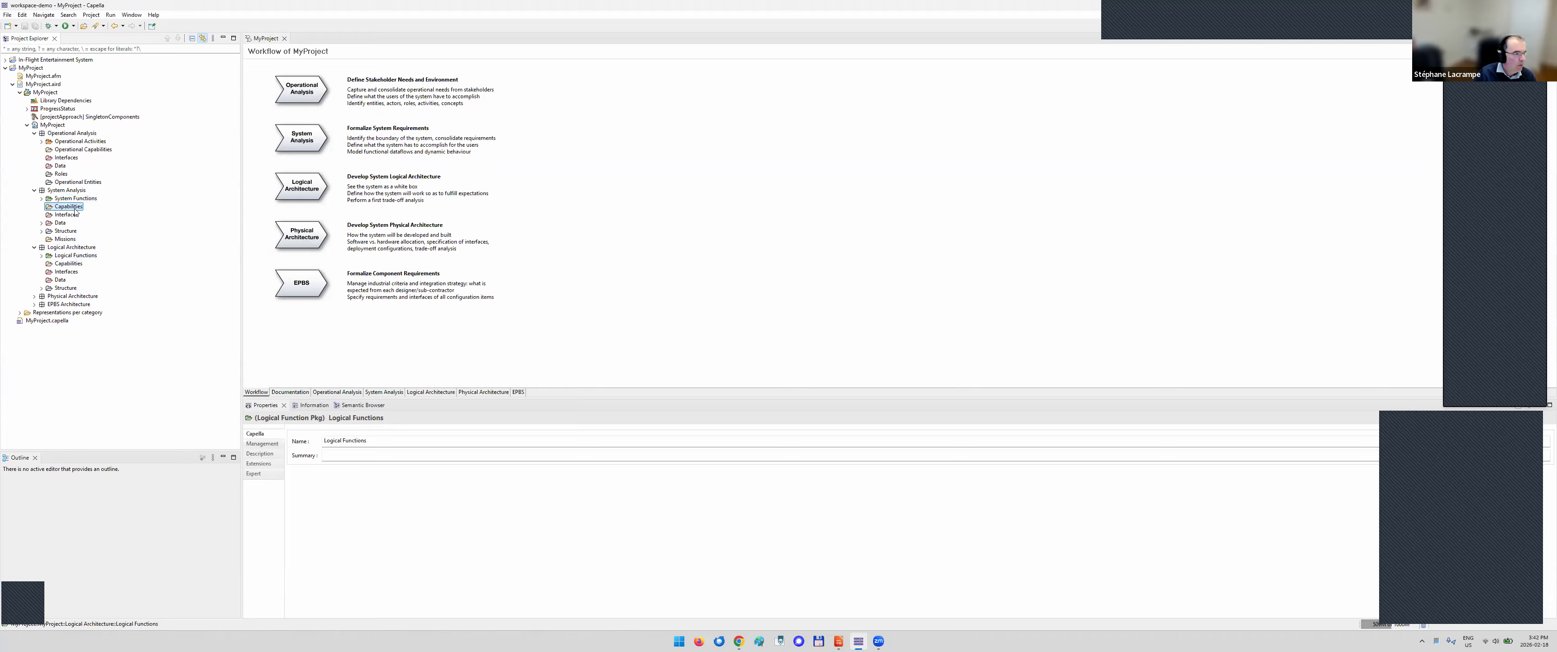
click(66, 232)
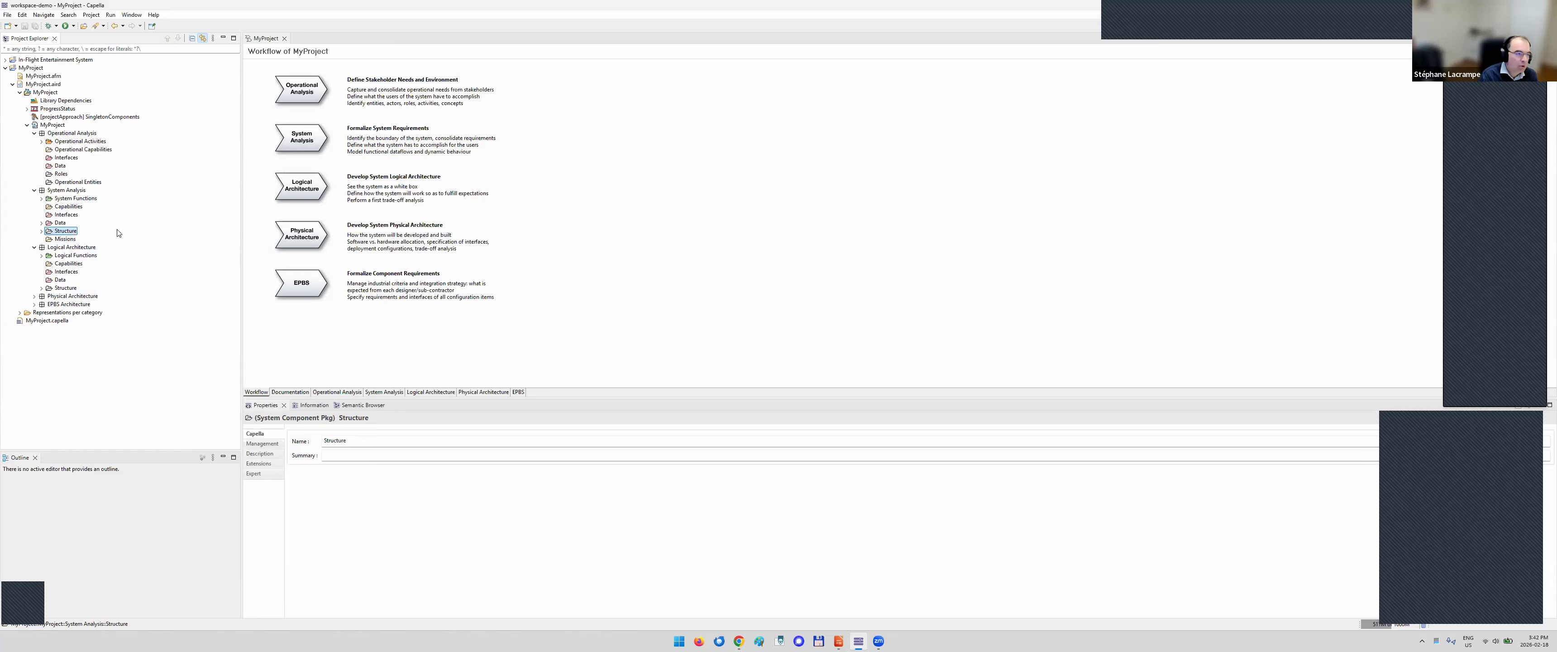
Delete MyProject from the workspace together with its contents on disk
click(34, 70)
key(Delete)
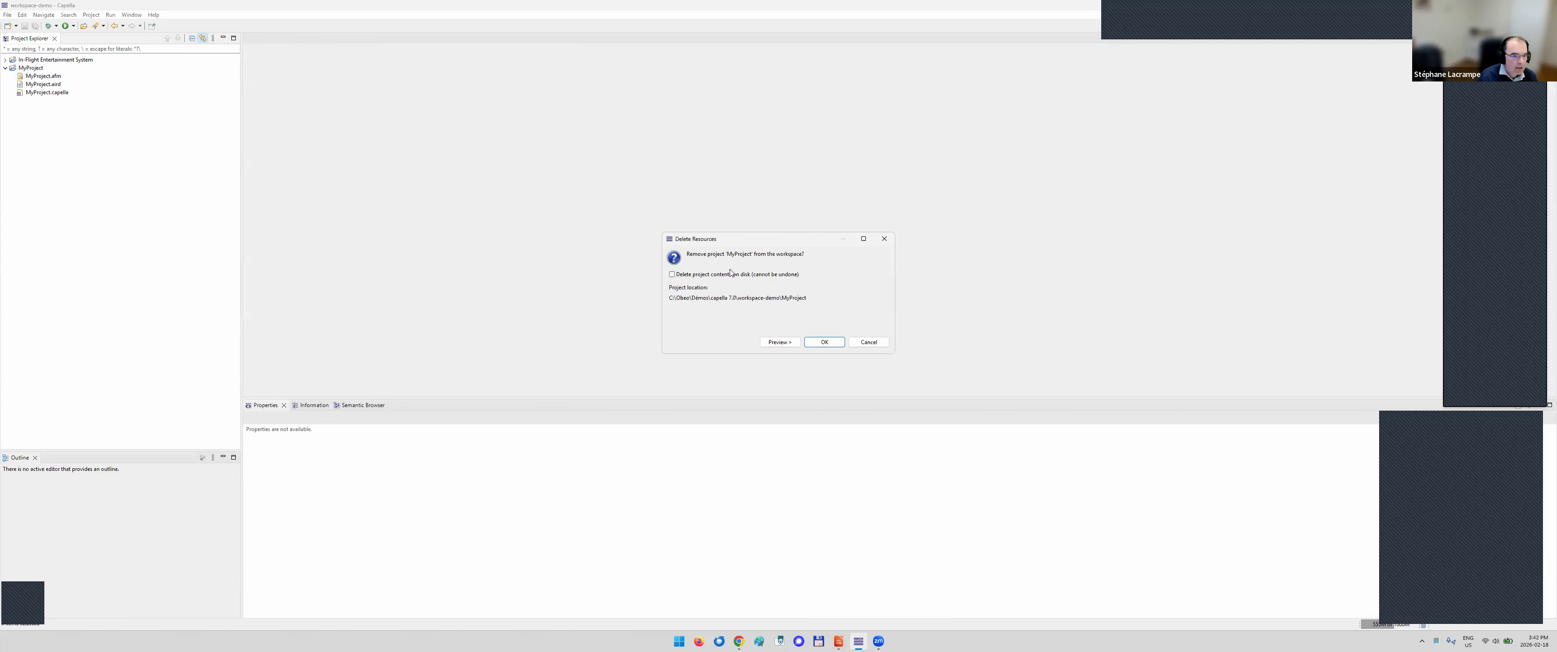
click(825, 343)
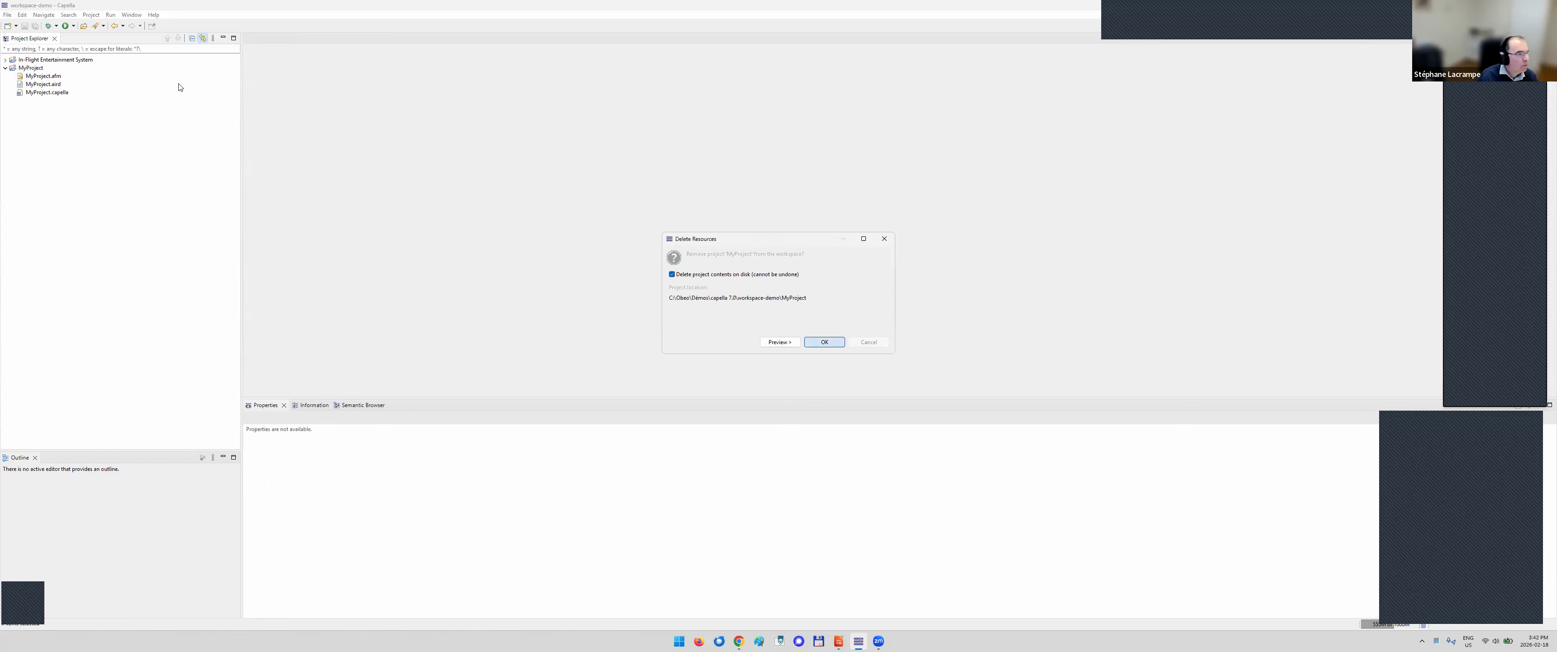
Expand the In-Flight Entertainment System project and open its In-Flight Entertainment System.aird file
click(5, 61)
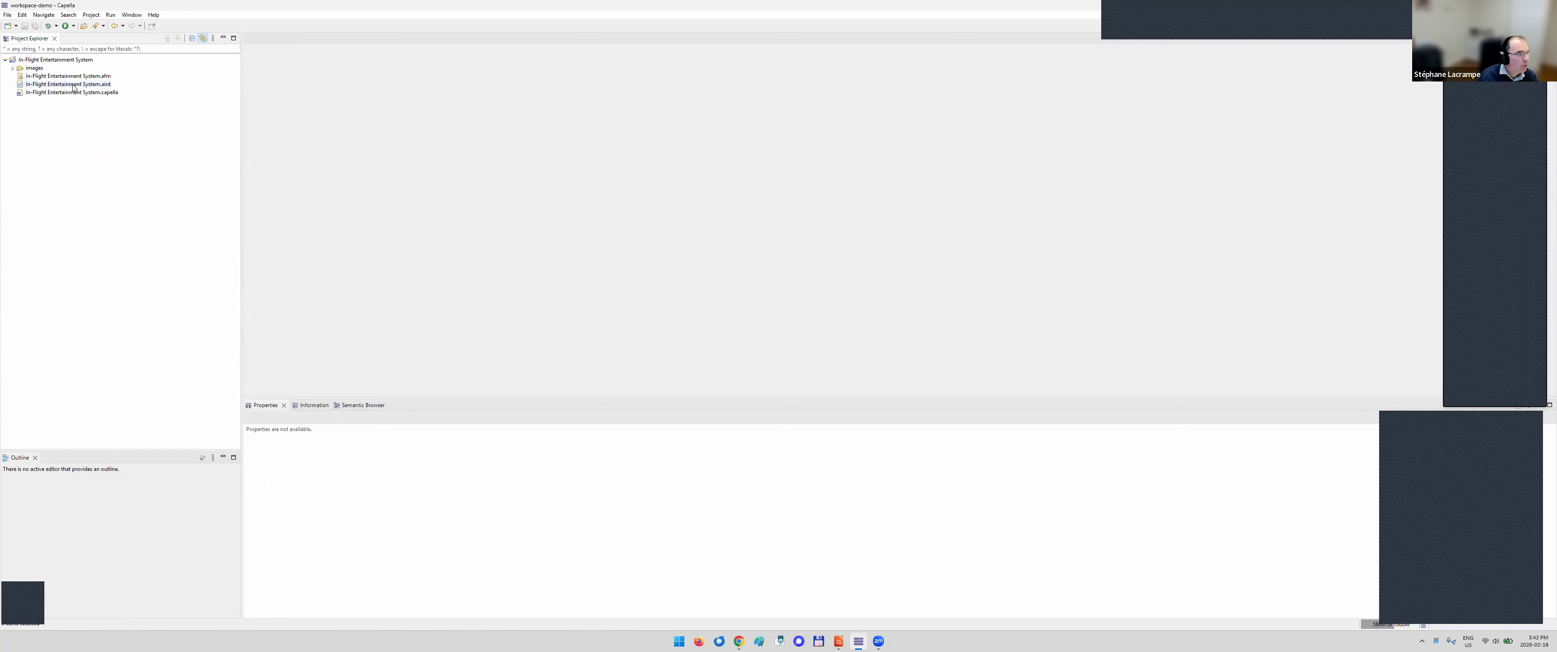
double_click(69, 85)
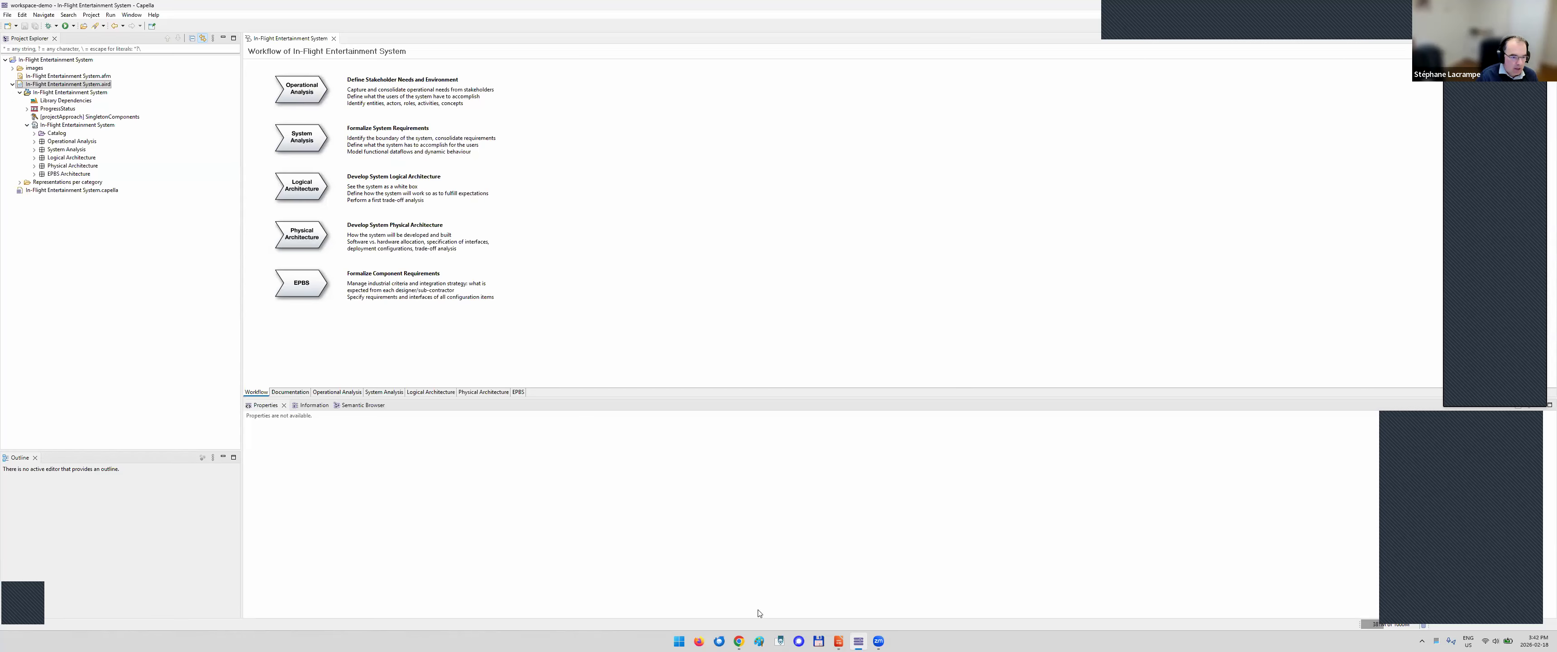
Switch to Chrome, widen its window over the workbench and open the Arcadia Method page of the Capella website
click(739, 641)
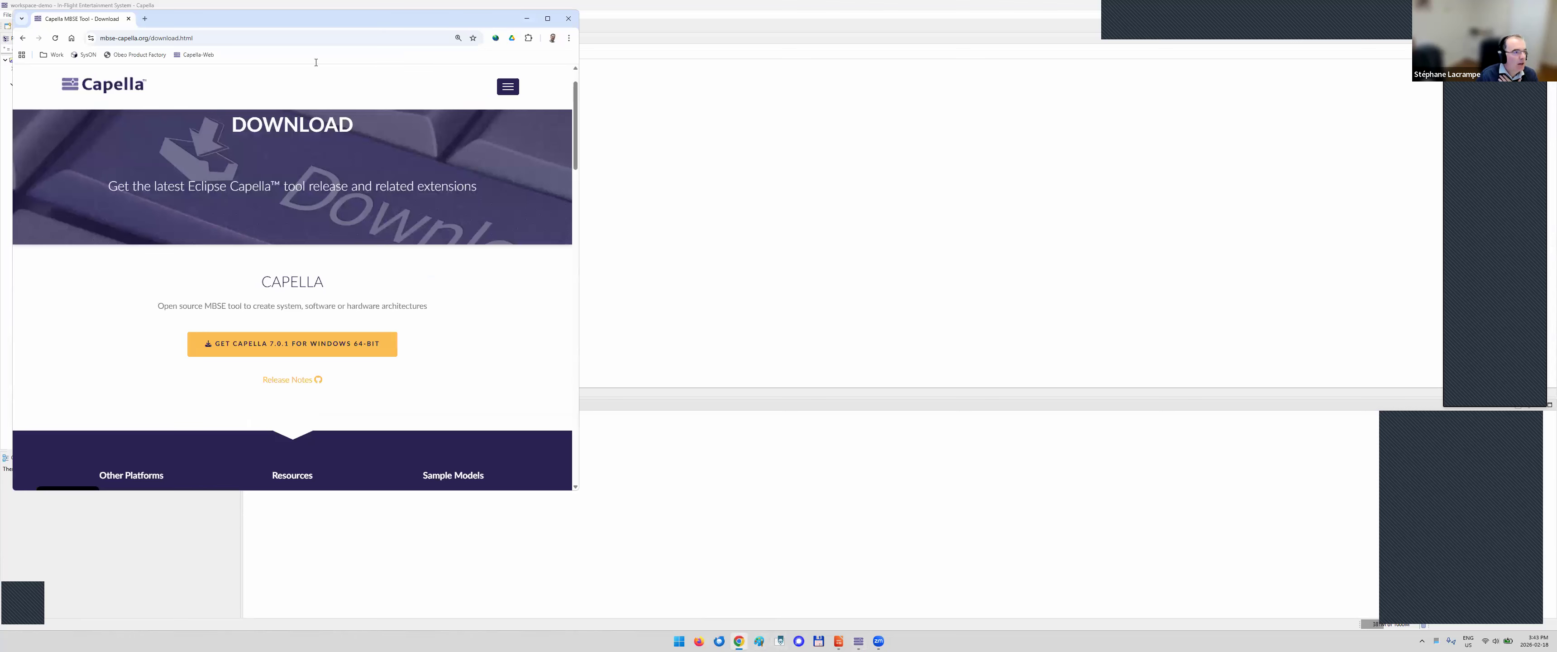
drag(391, 18, 651, 50)
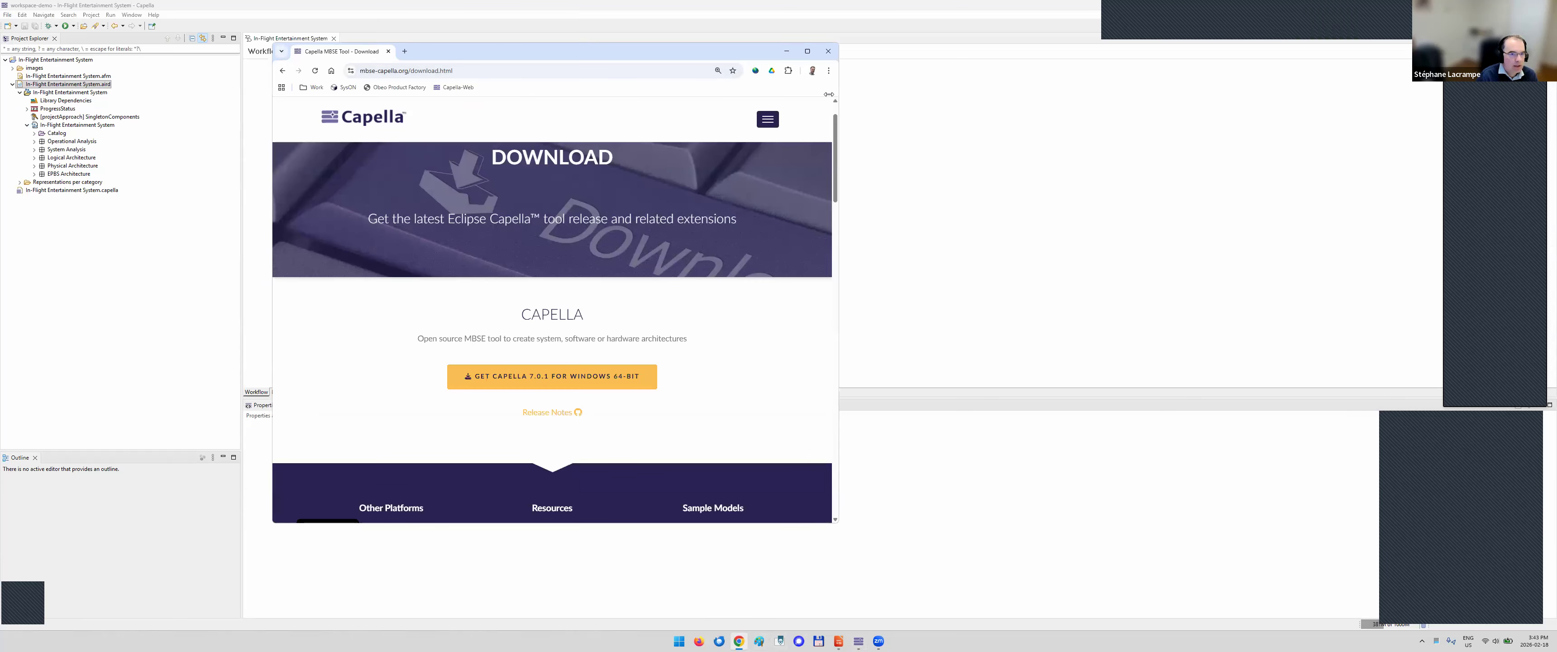
drag(840, 89, 1305, 89)
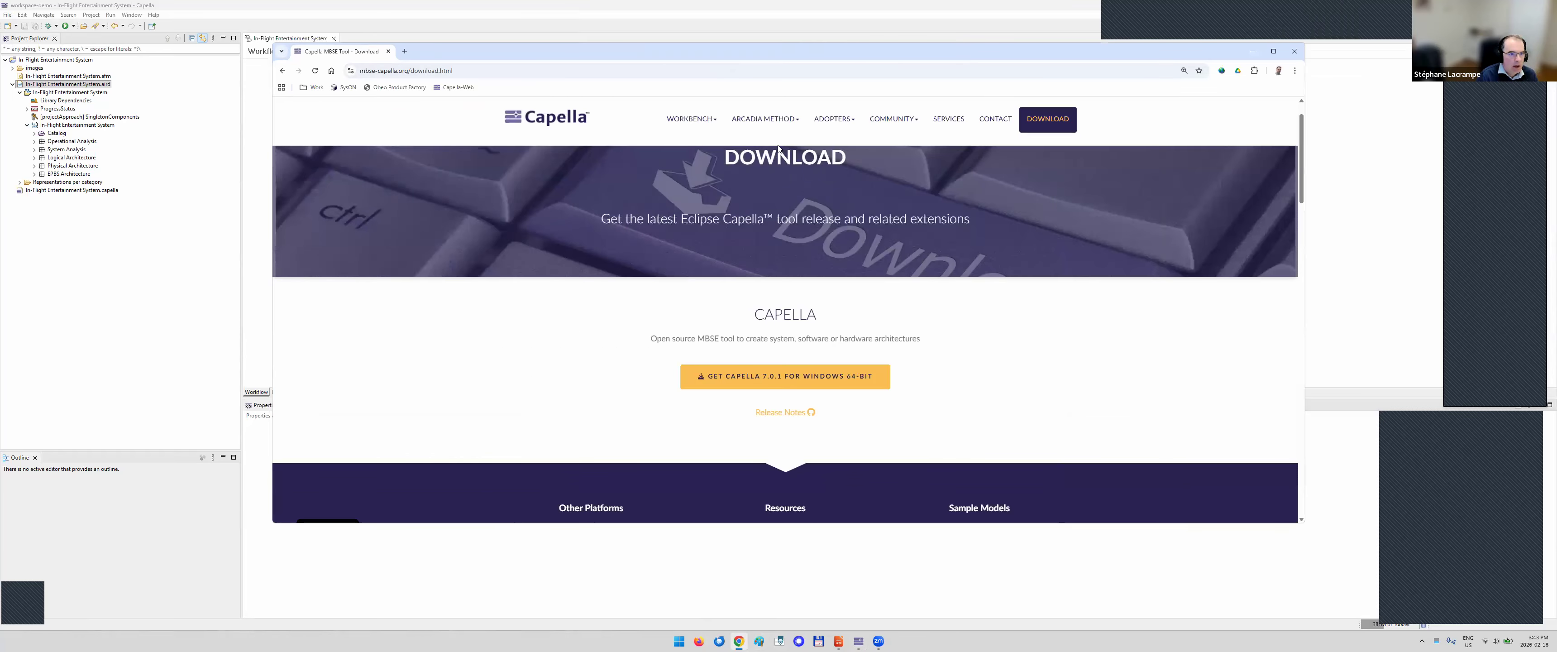
mouse_move(792, 124)
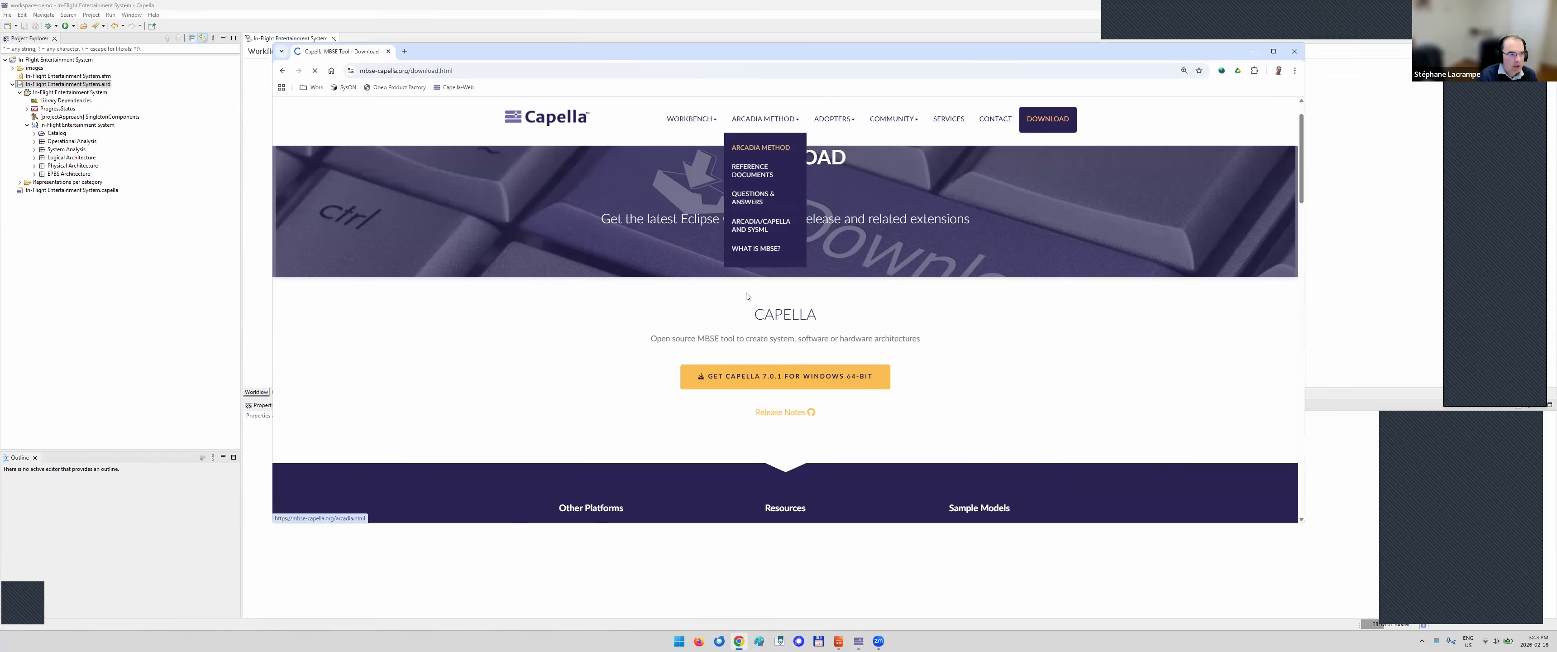
Examine the Arcadia page's summary PDF, reference documents, reference book, leadership team and the sections on its principles and engineering perspectives
scroll(750, 300, down, 10)
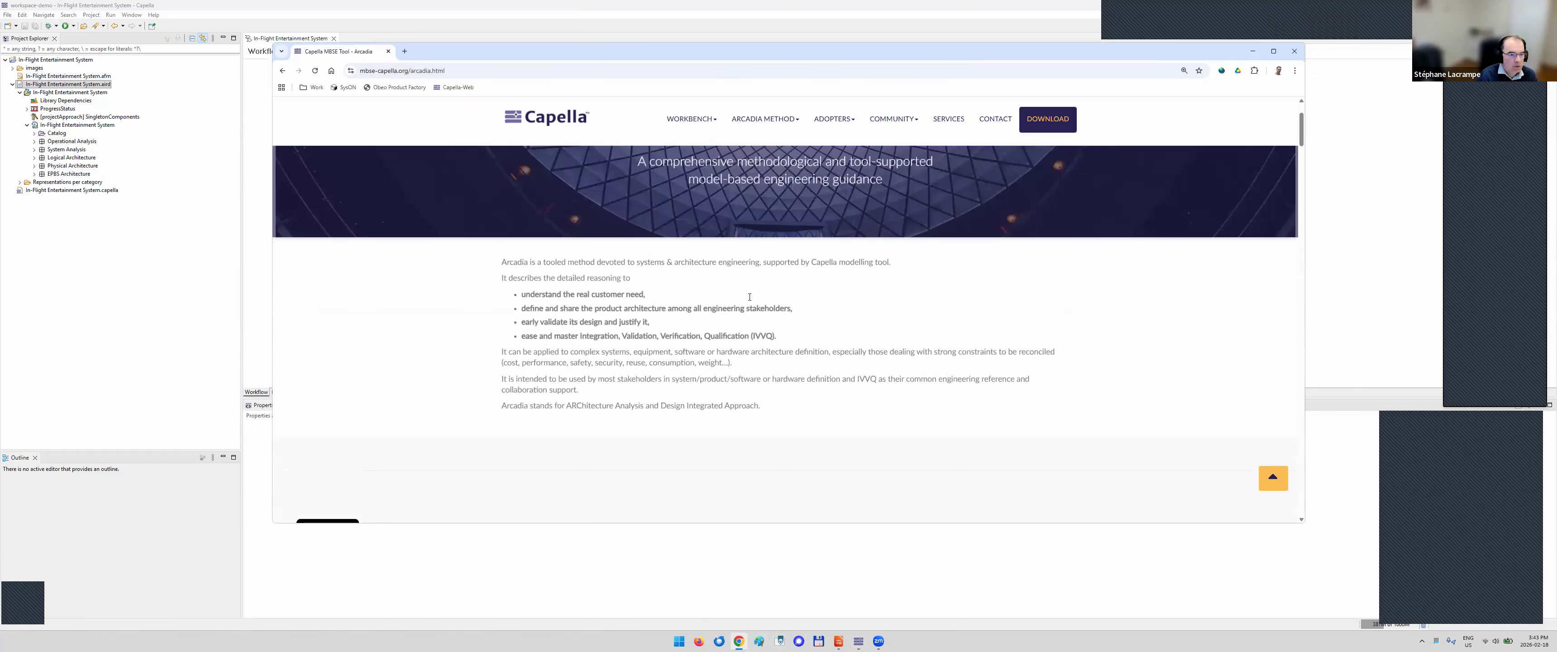
scroll(748, 299, down, 3)
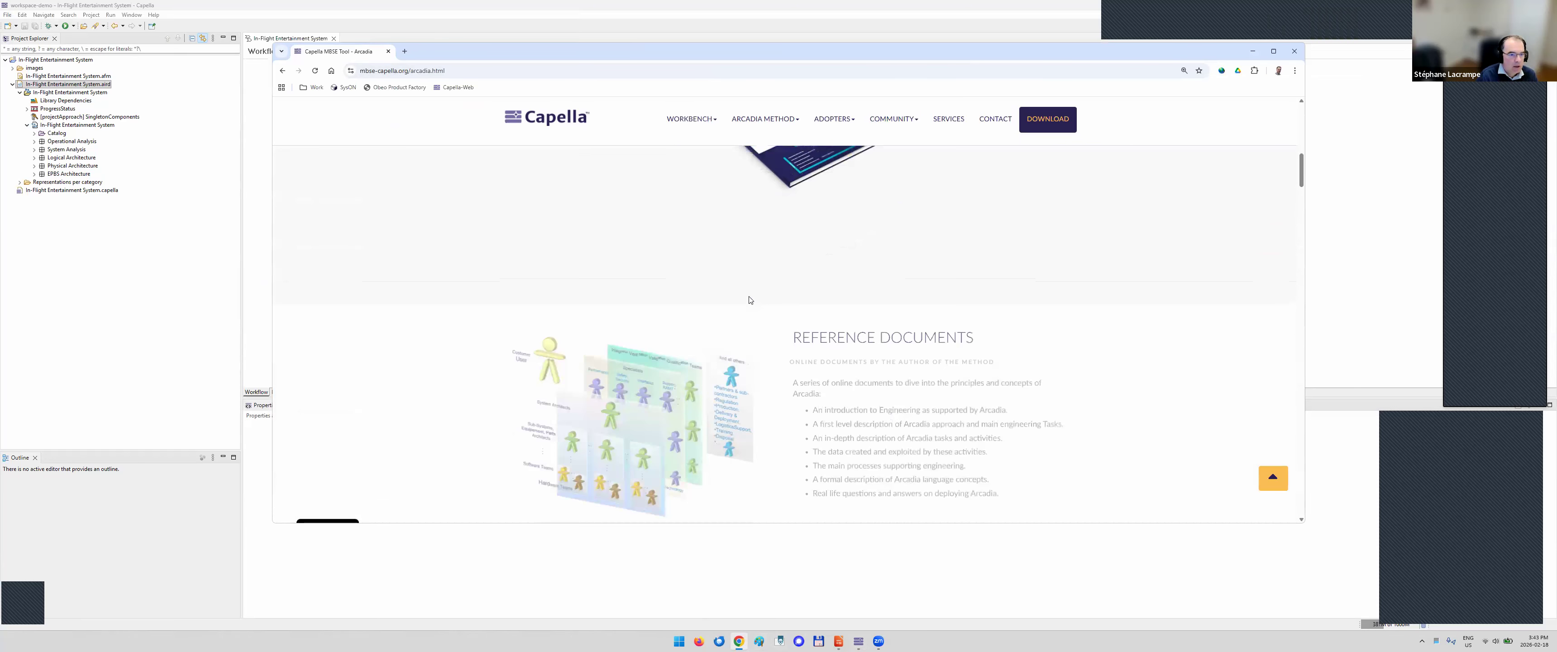
scroll(696, 320, up, 3)
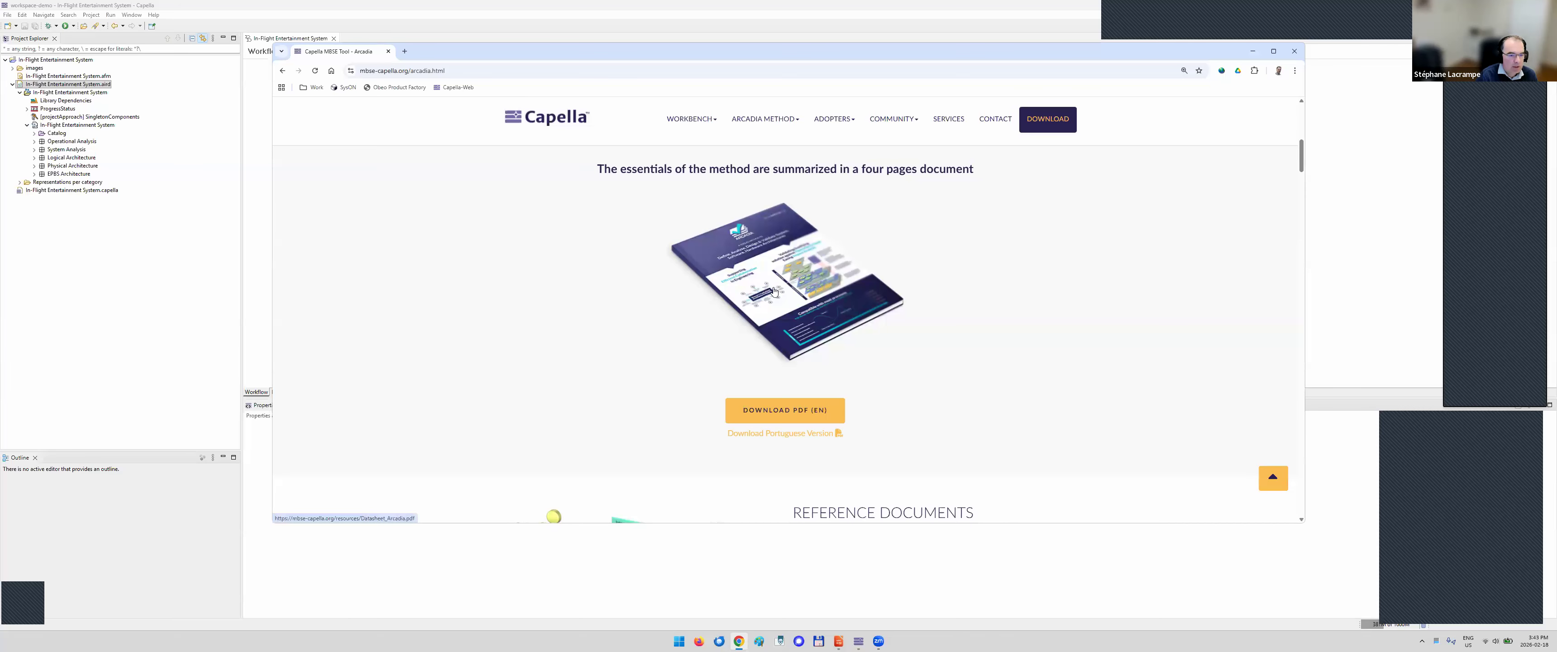
scroll(776, 289, down, 8)
scroll(775, 291, down, 4)
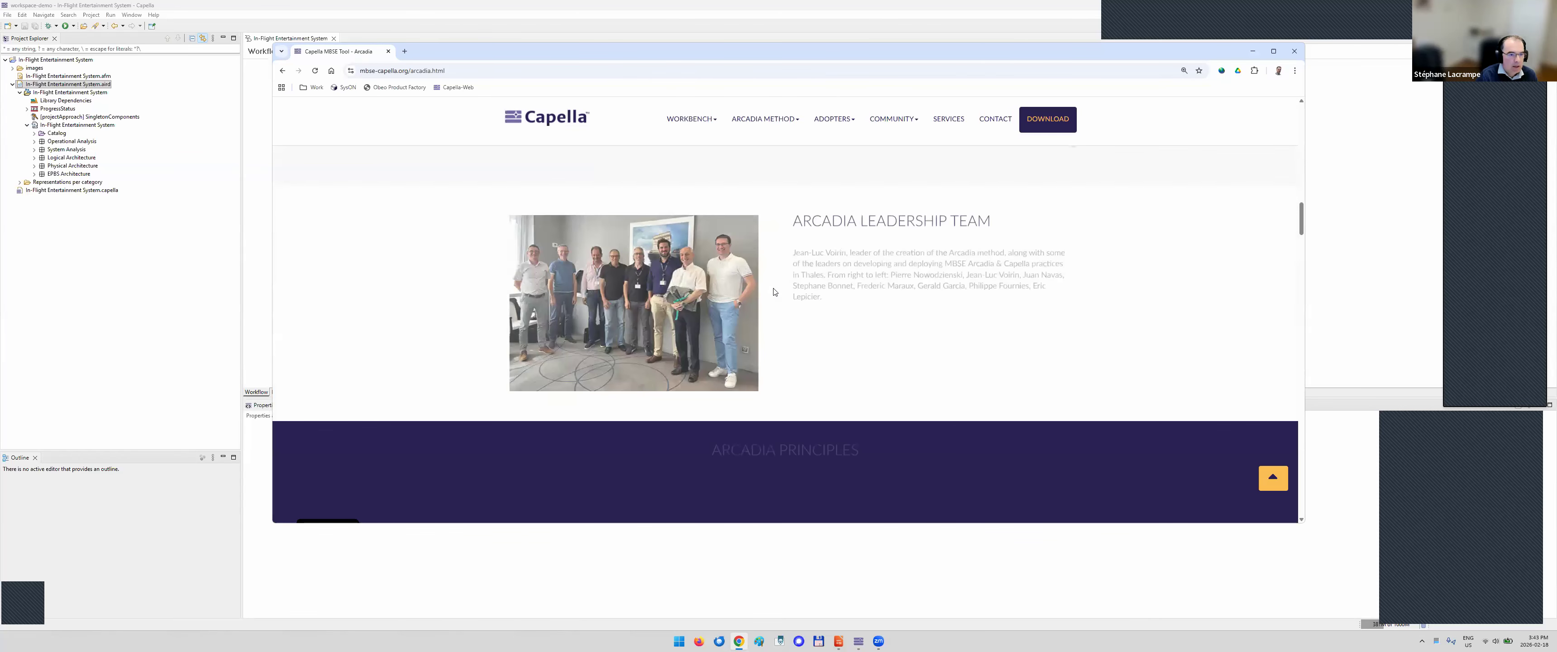
scroll(1034, 231, up, 4)
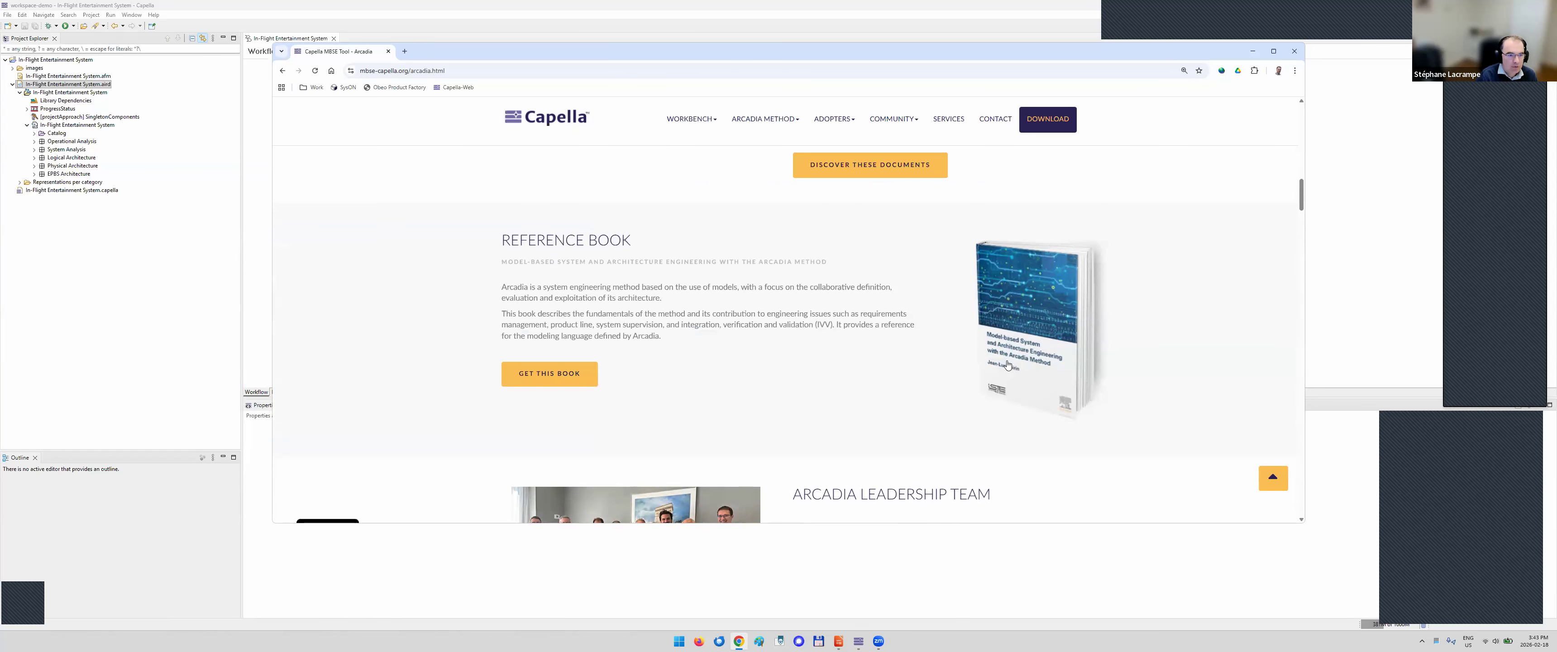
scroll(932, 401, down, 6)
scroll(931, 401, down, 10)
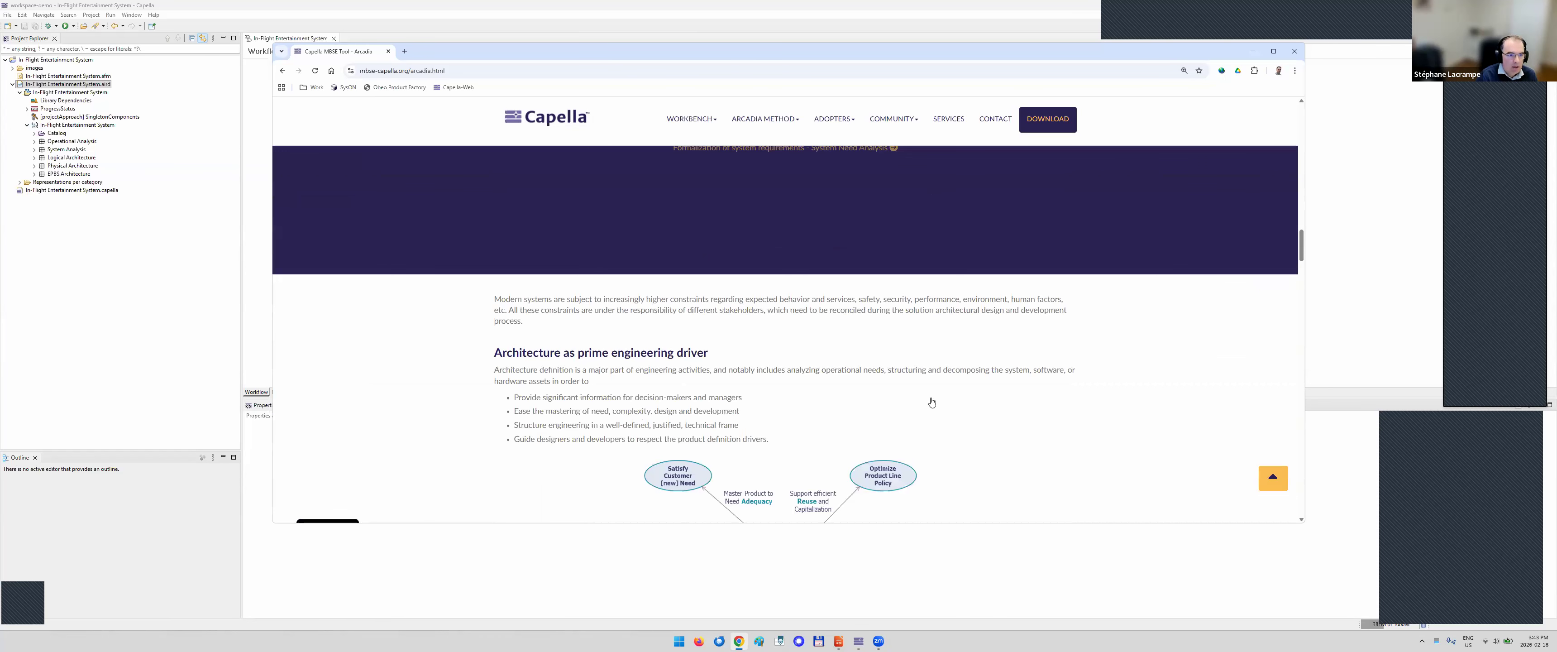
scroll(931, 402, down, 10)
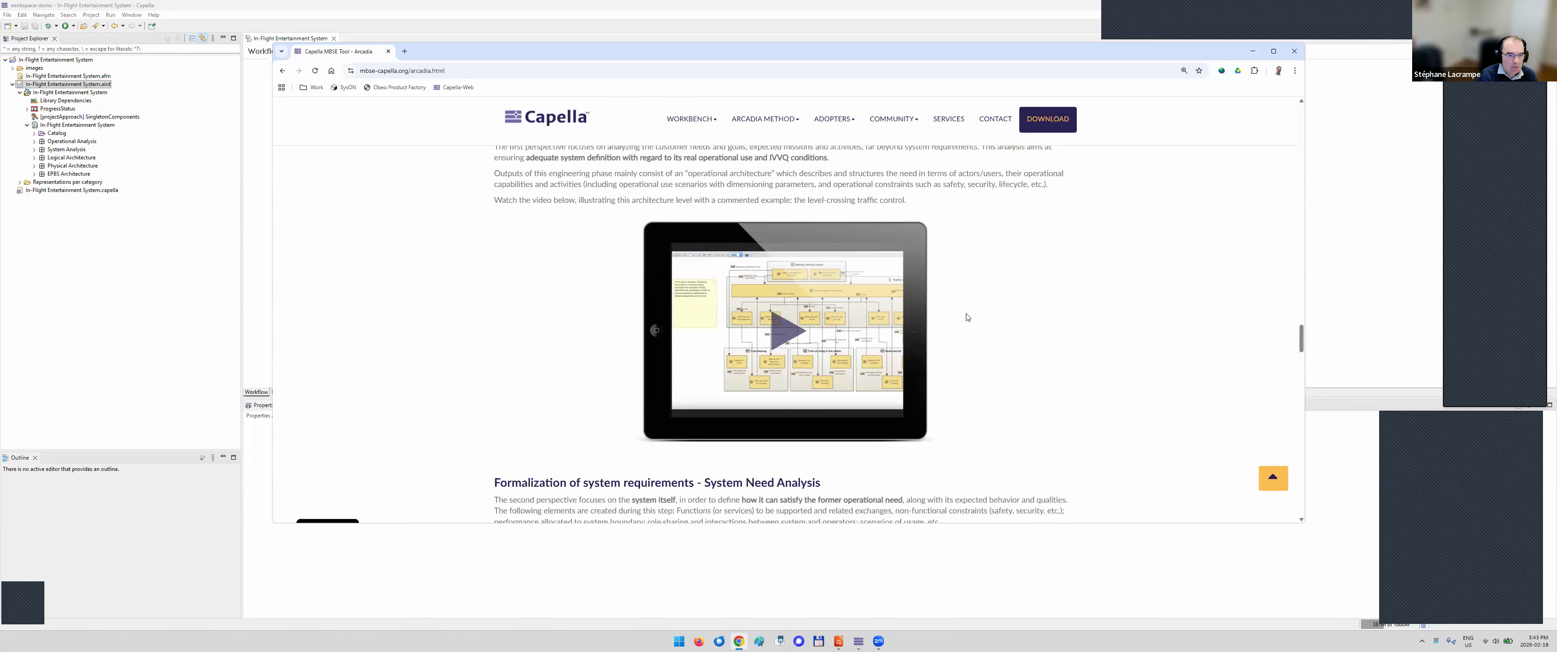
Open the Arcadia Reference Documents page and examine its online documents, downloadable model and summary of reference document contents
scroll(785, 272, up, 2)
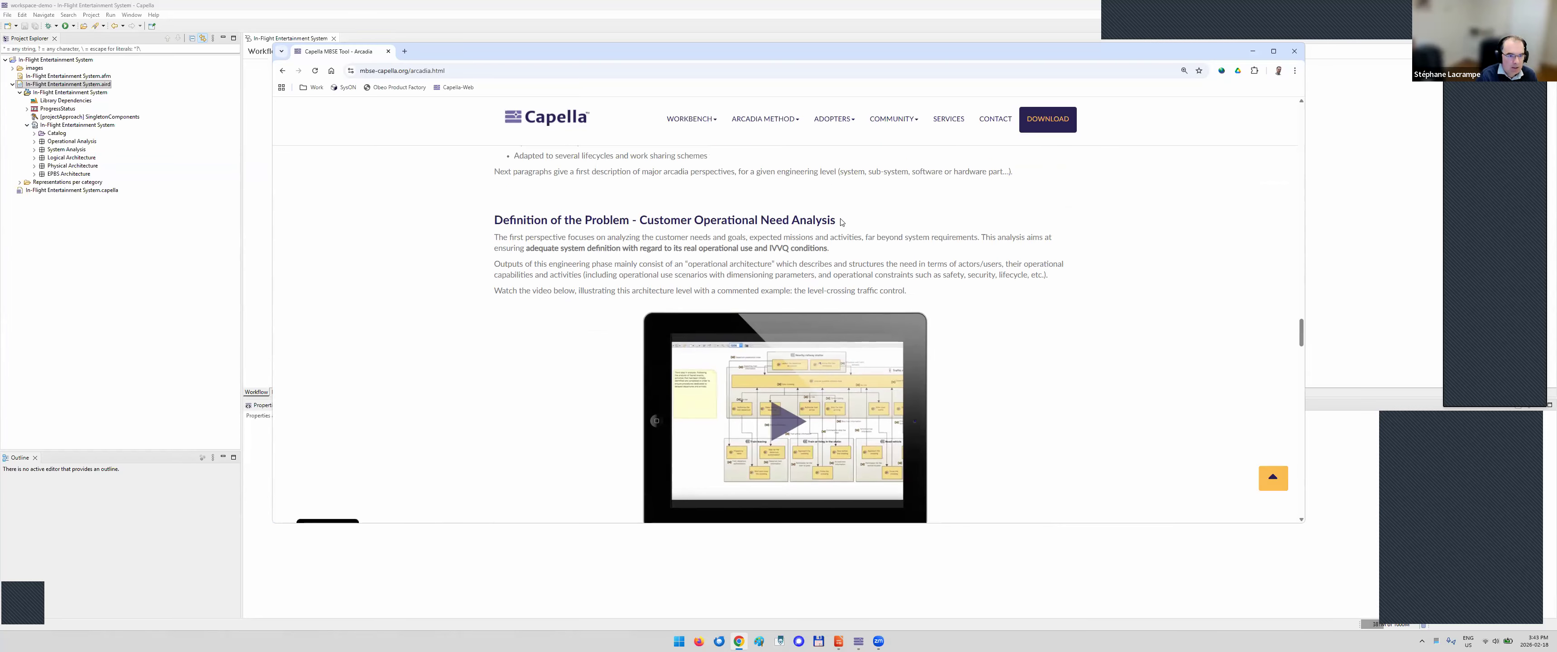
scroll(877, 242, down, 1)
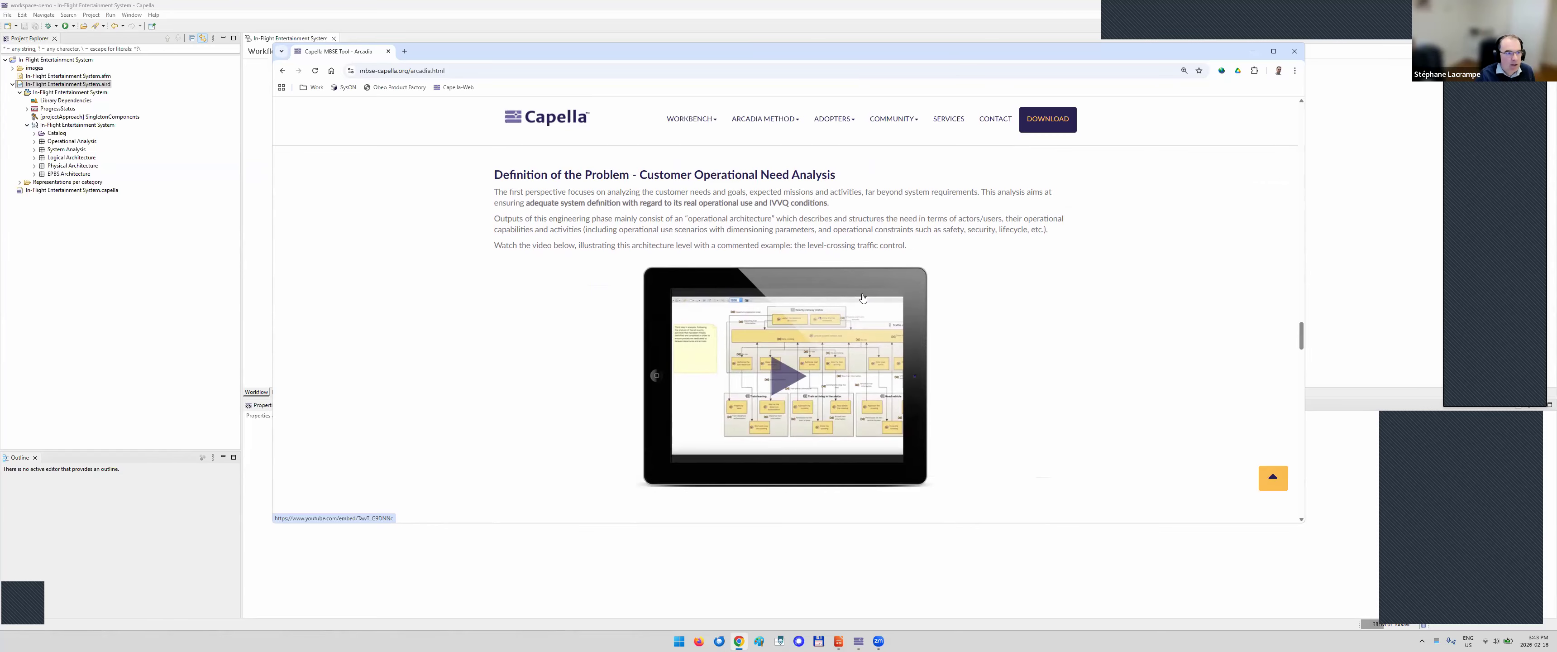
mouse_move(765, 121)
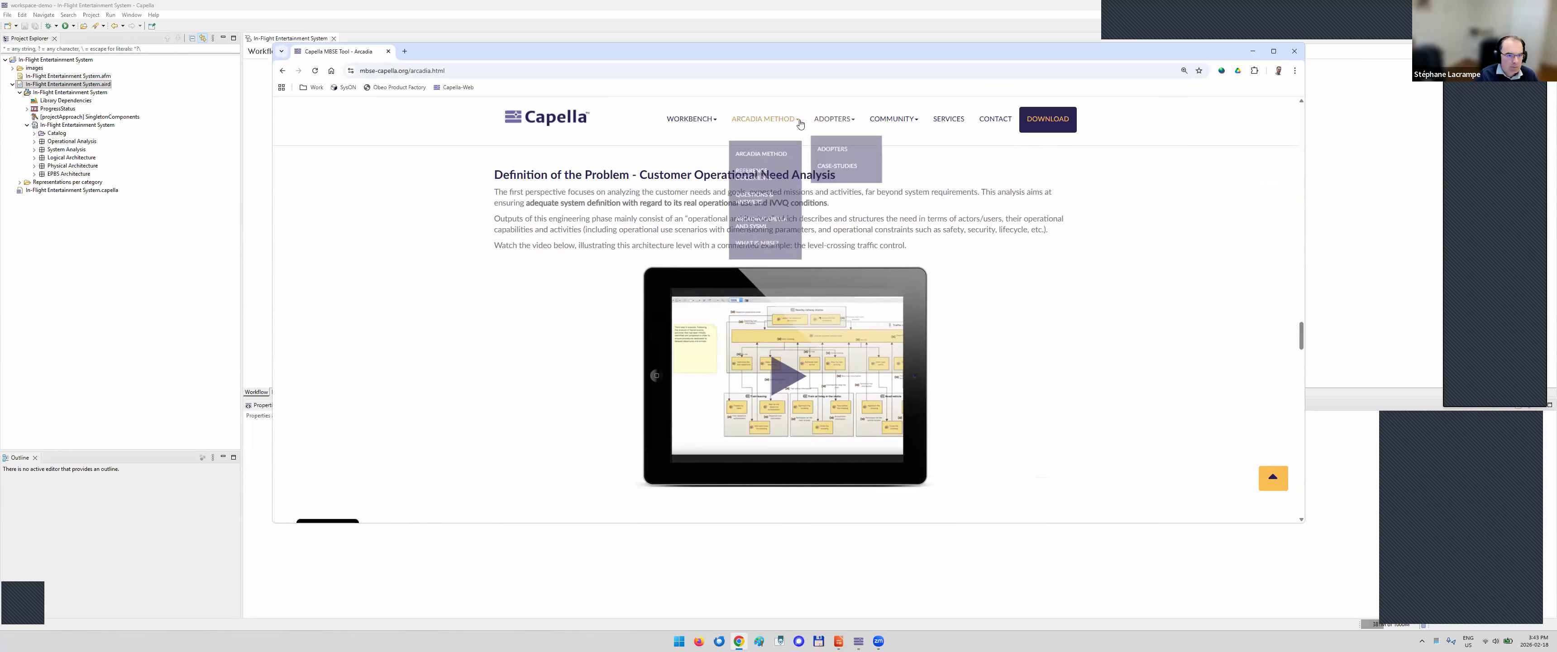
click(759, 168)
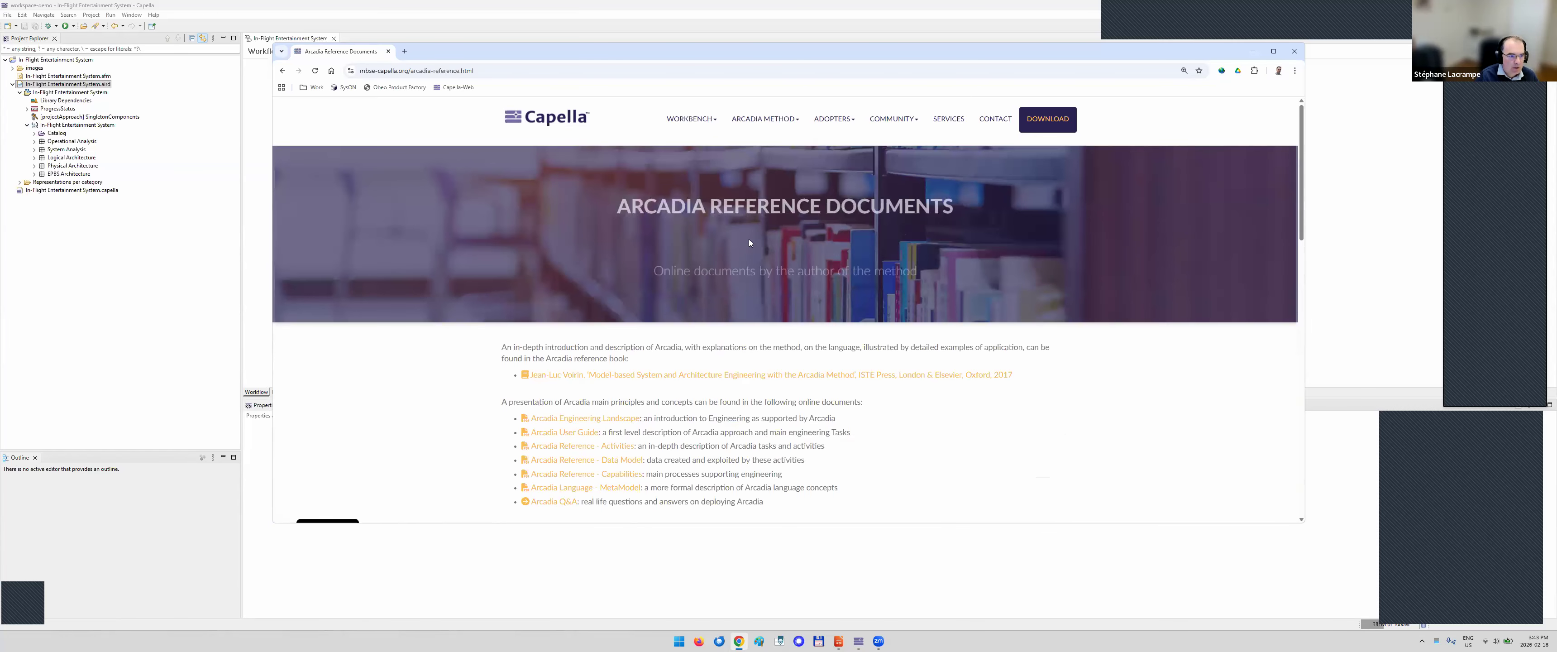
scroll(749, 241, down, 3)
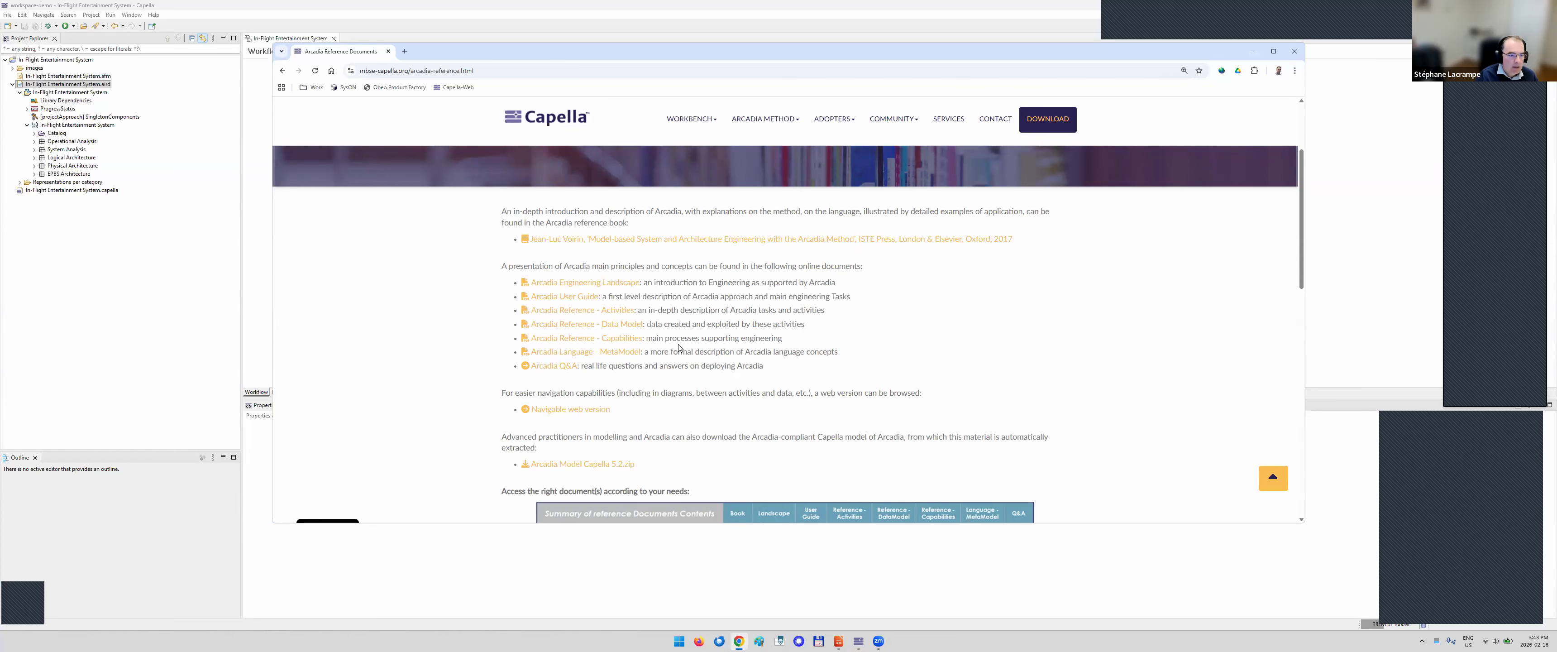
scroll(679, 348, down, 1)
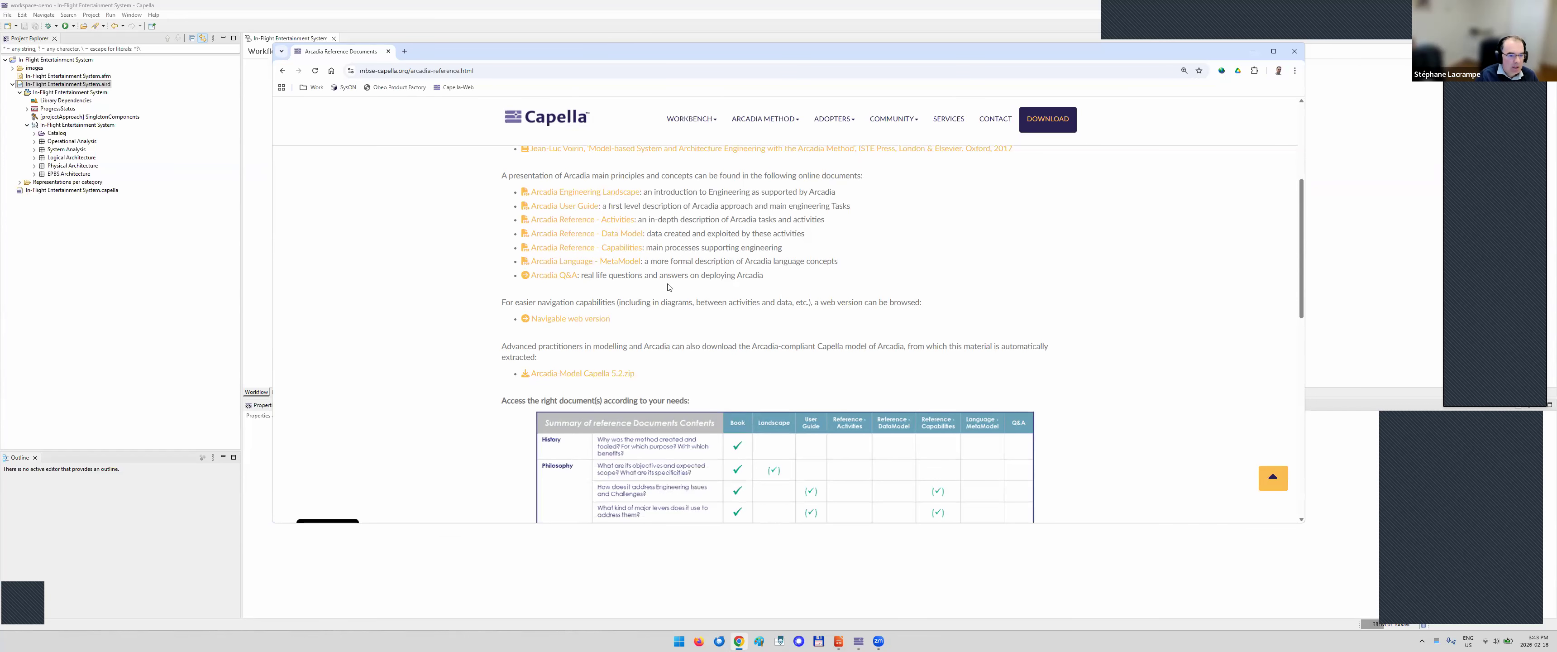
scroll(669, 287, down, 2)
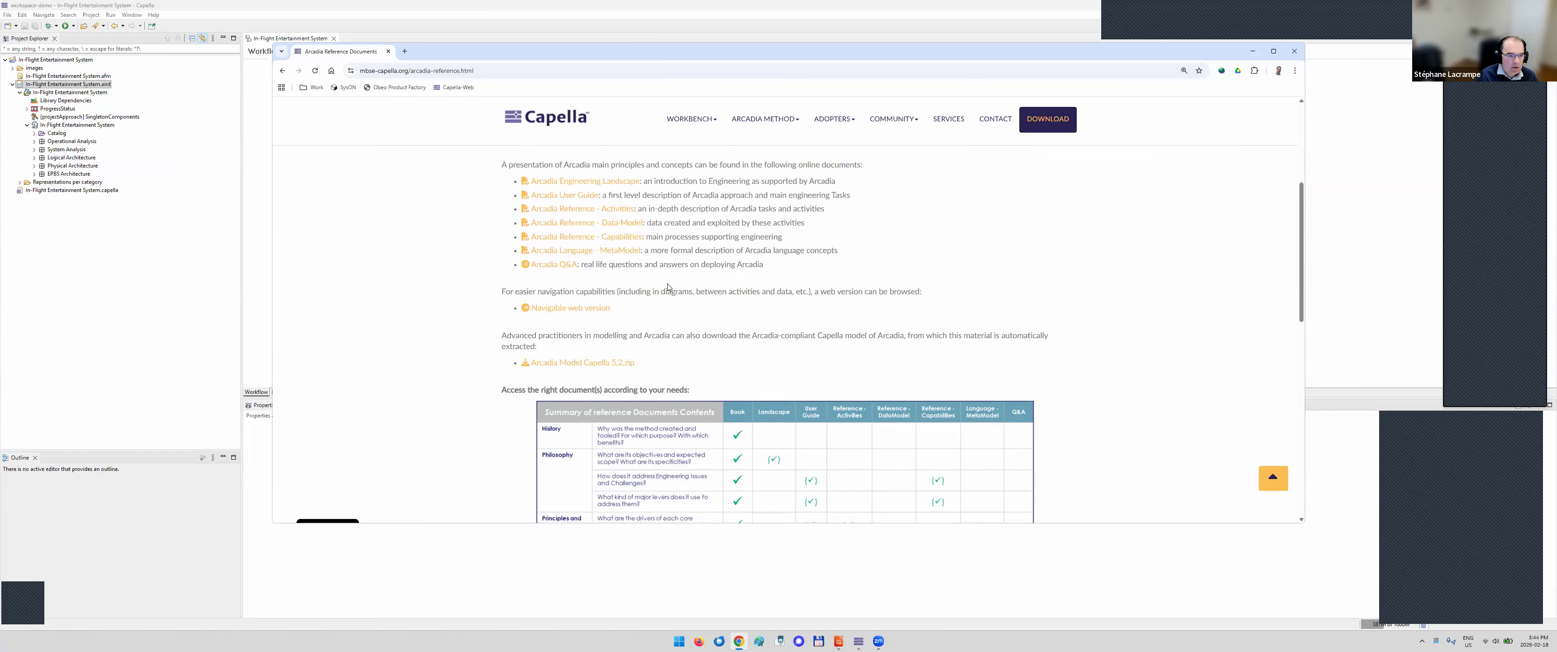
scroll(669, 288, down, 1)
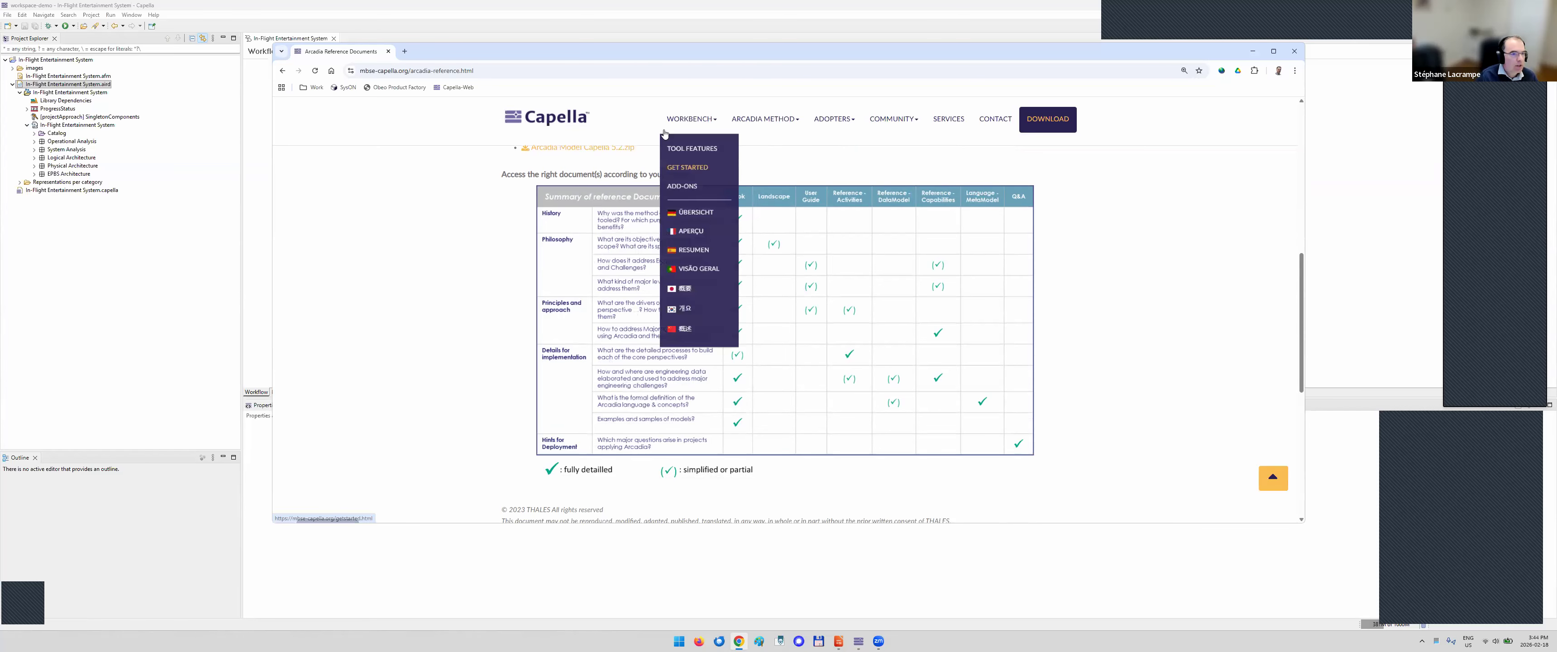
Switch back to Capella, open the Operational Analysis activities and read the help for Define Operational Entities and Capabilities
click(343, 4)
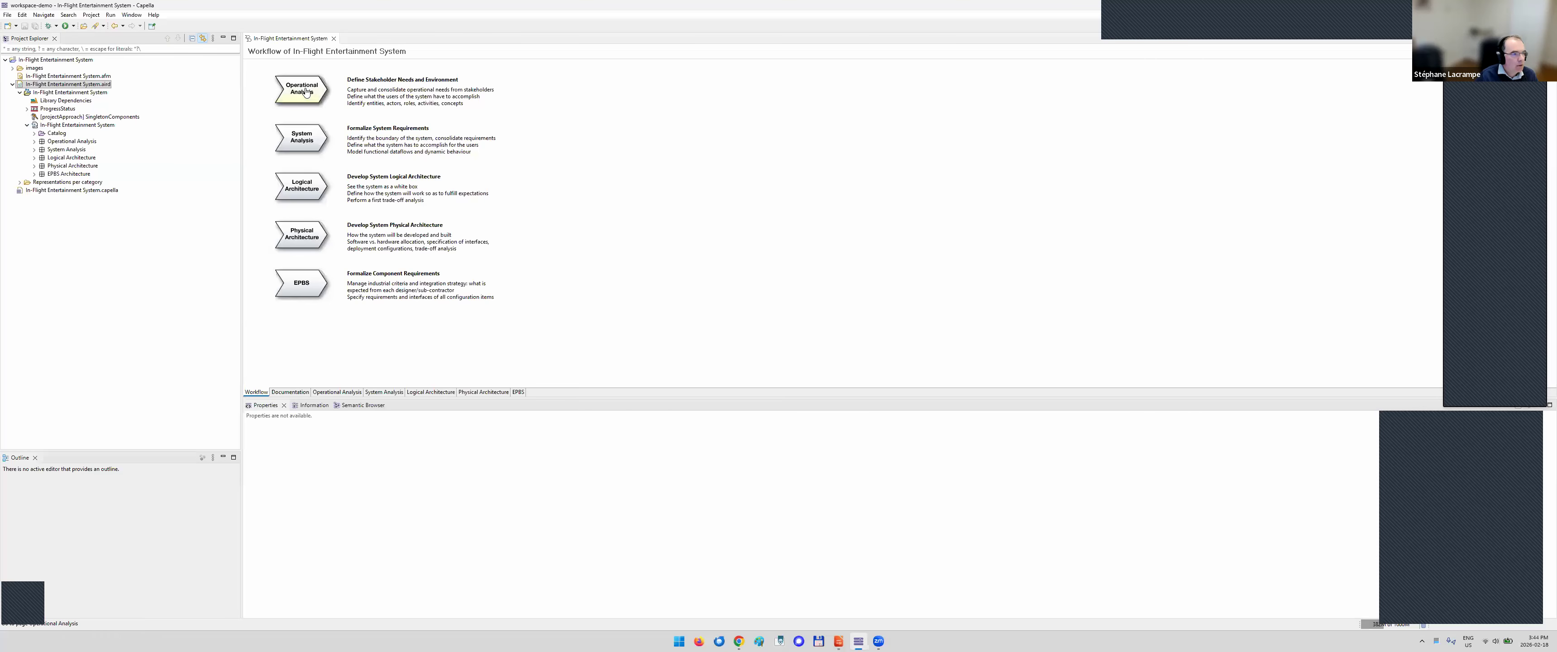
click(305, 88)
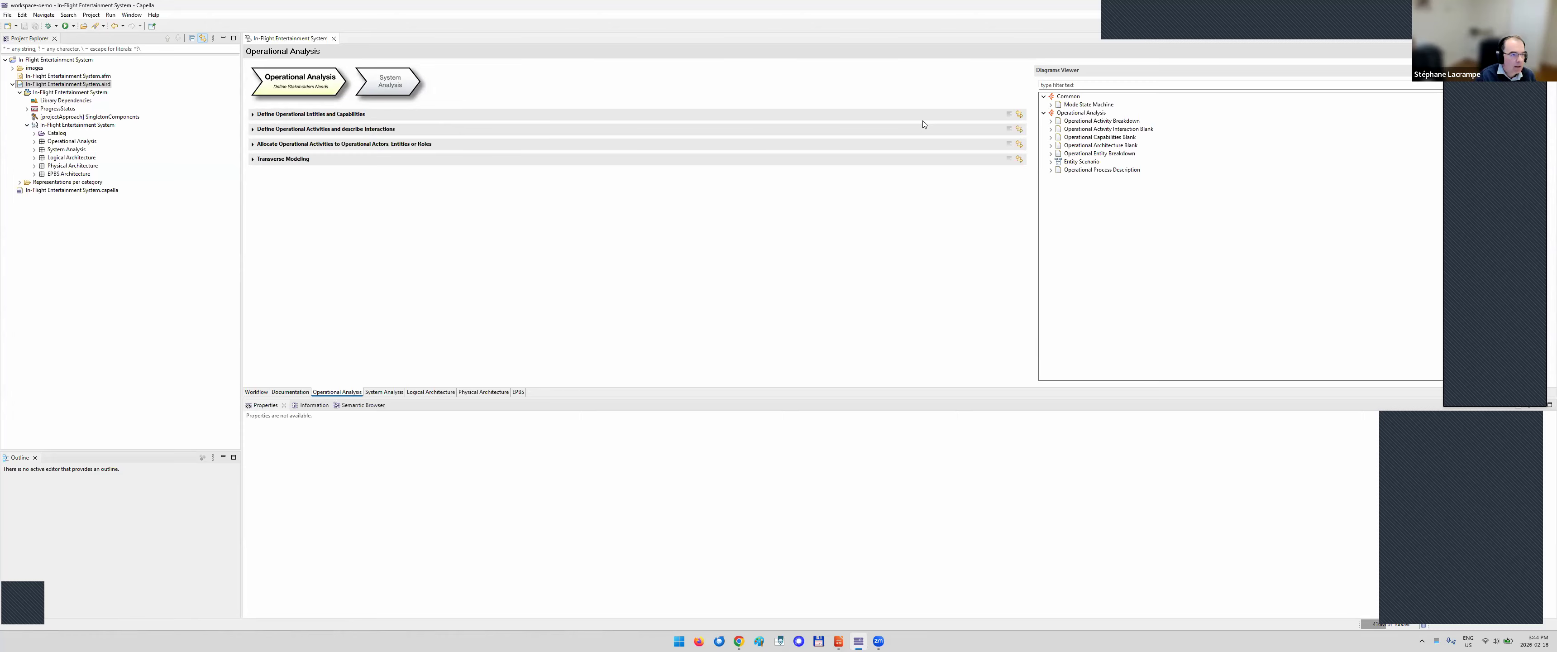
click(1008, 118)
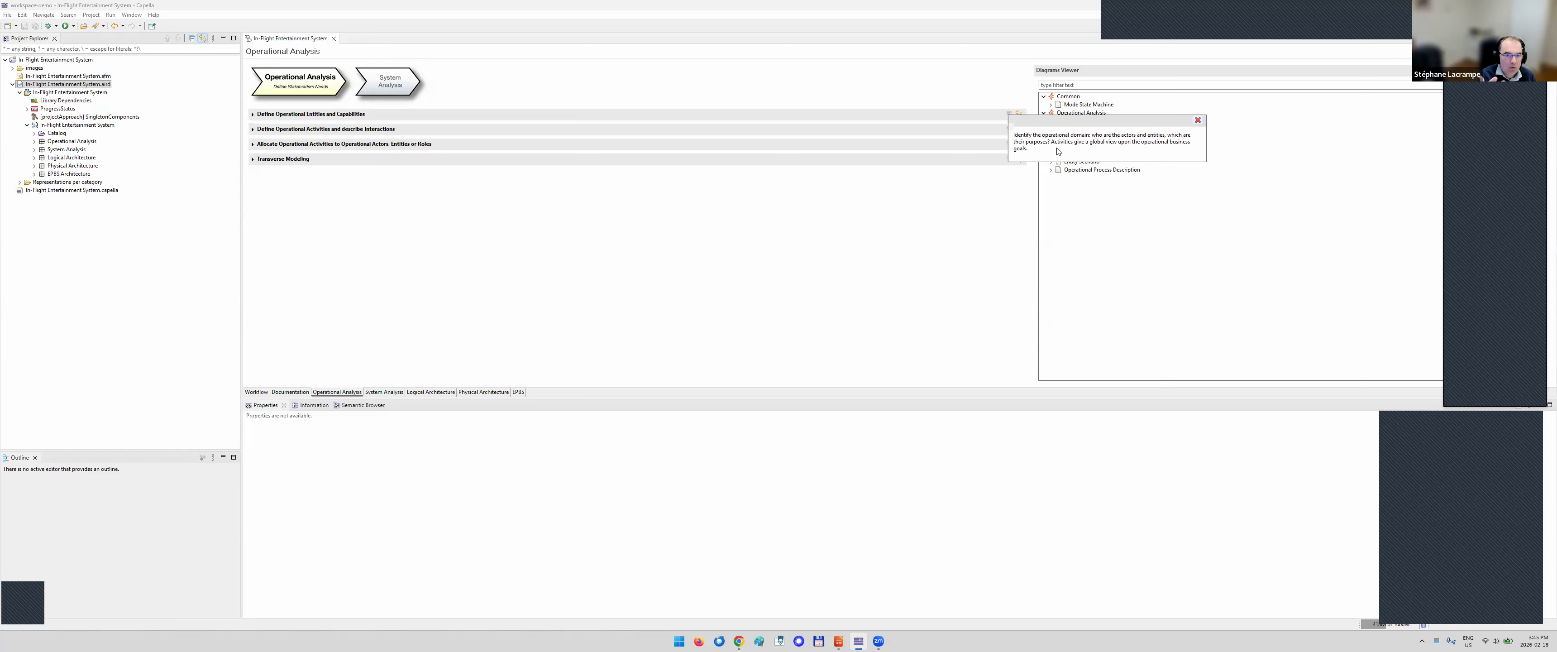
click(982, 106)
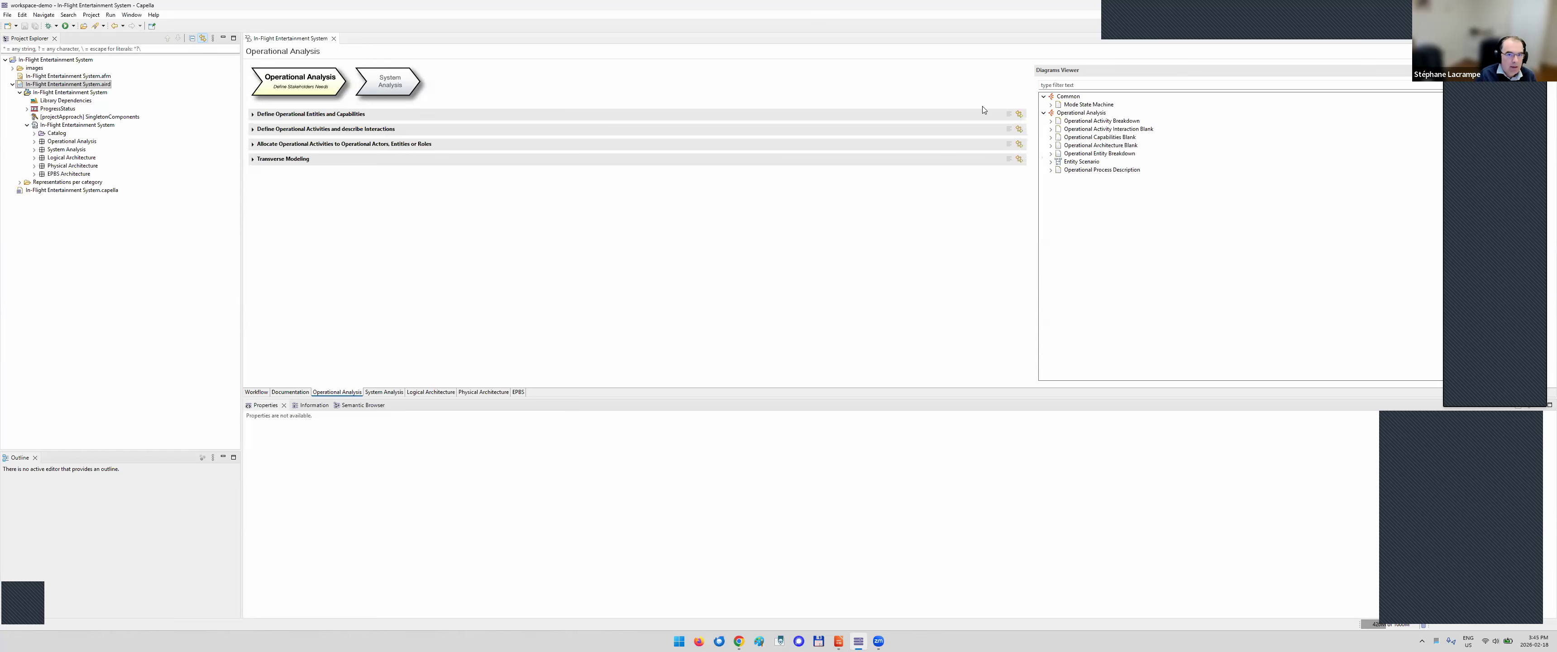
Filter the diagrams to the expanded Define Operational Entities and Capabilities activity and view its [OEBD] Operational Entities and Actors diagram, closing it again
click(1019, 116)
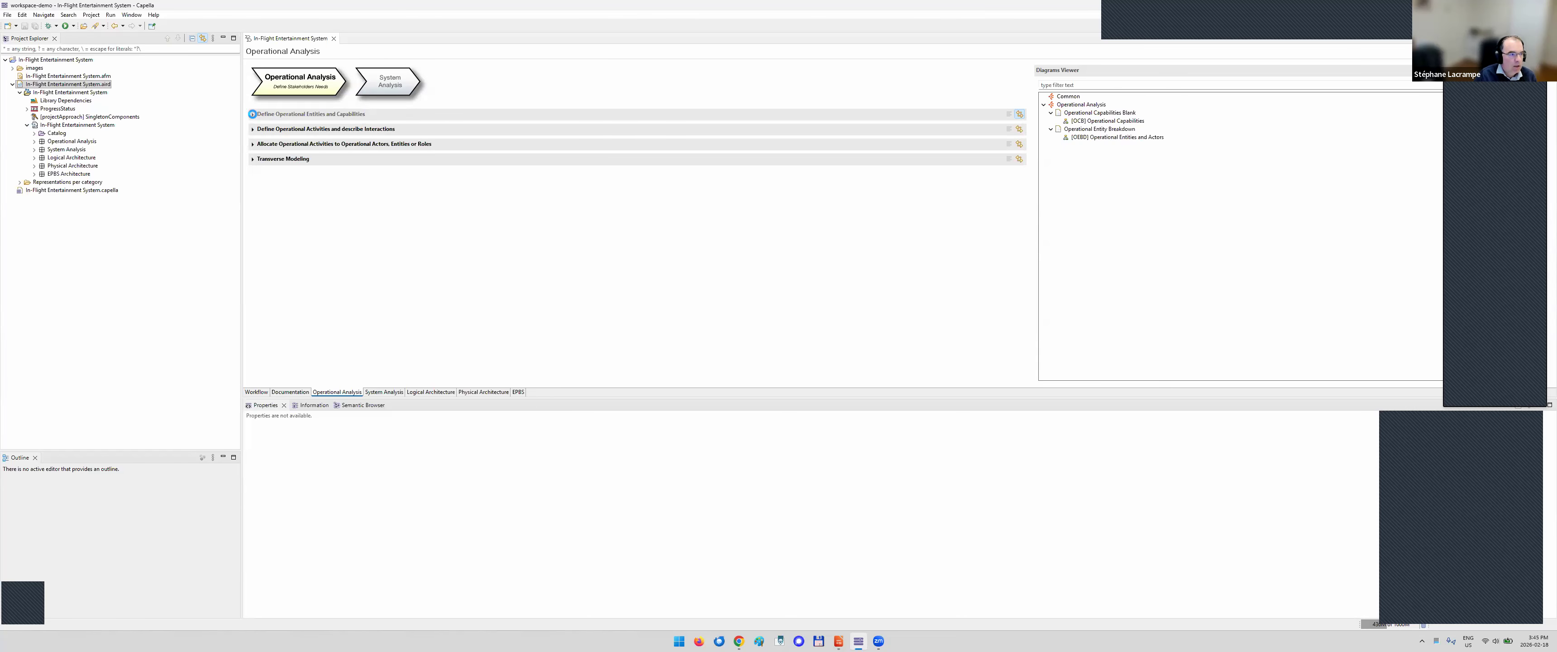
click(253, 116)
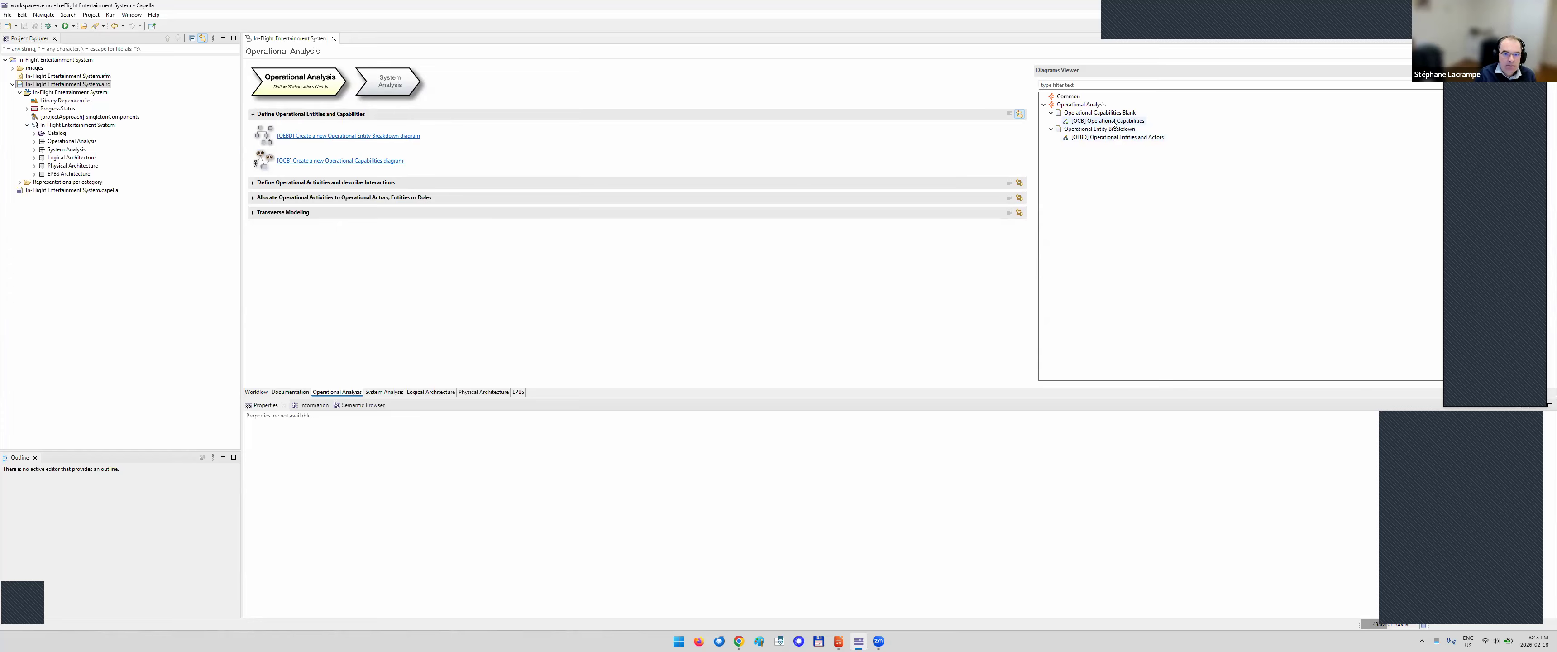
double_click(1116, 139)
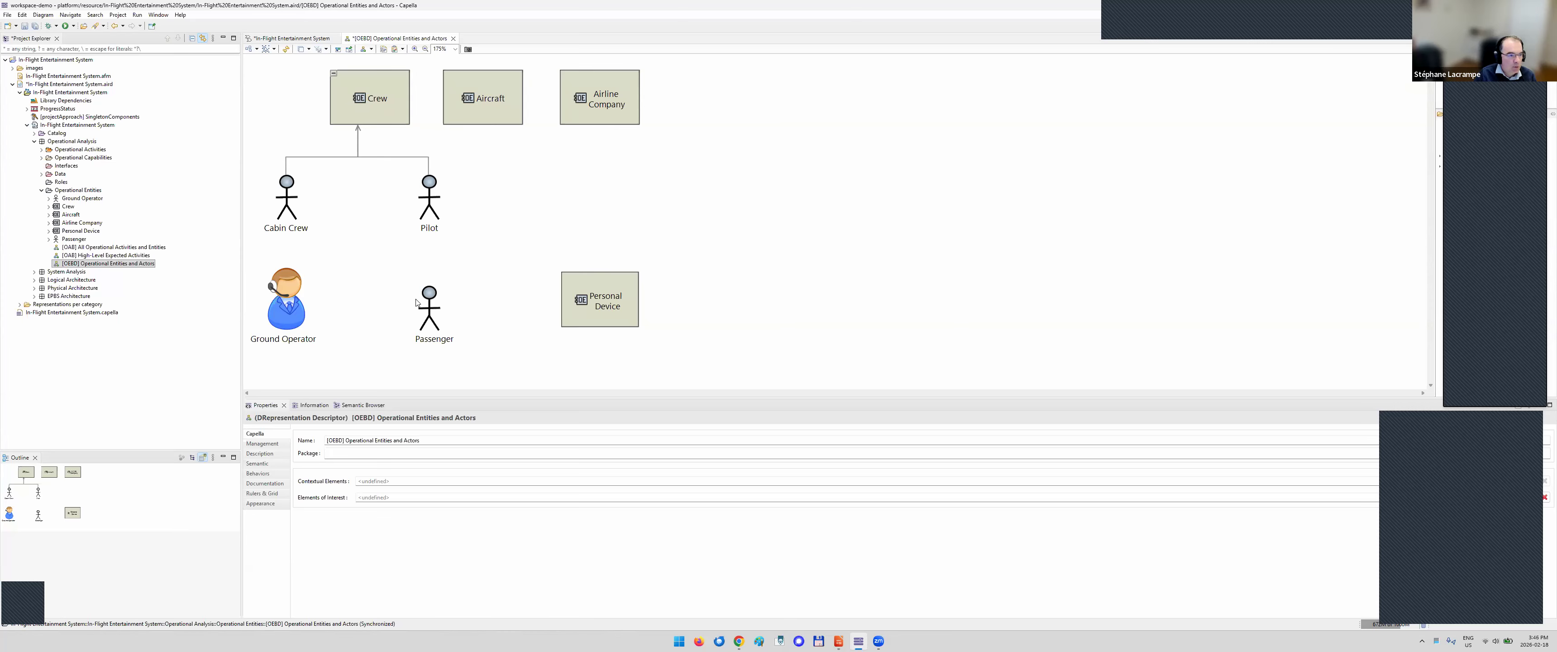
click(453, 38)
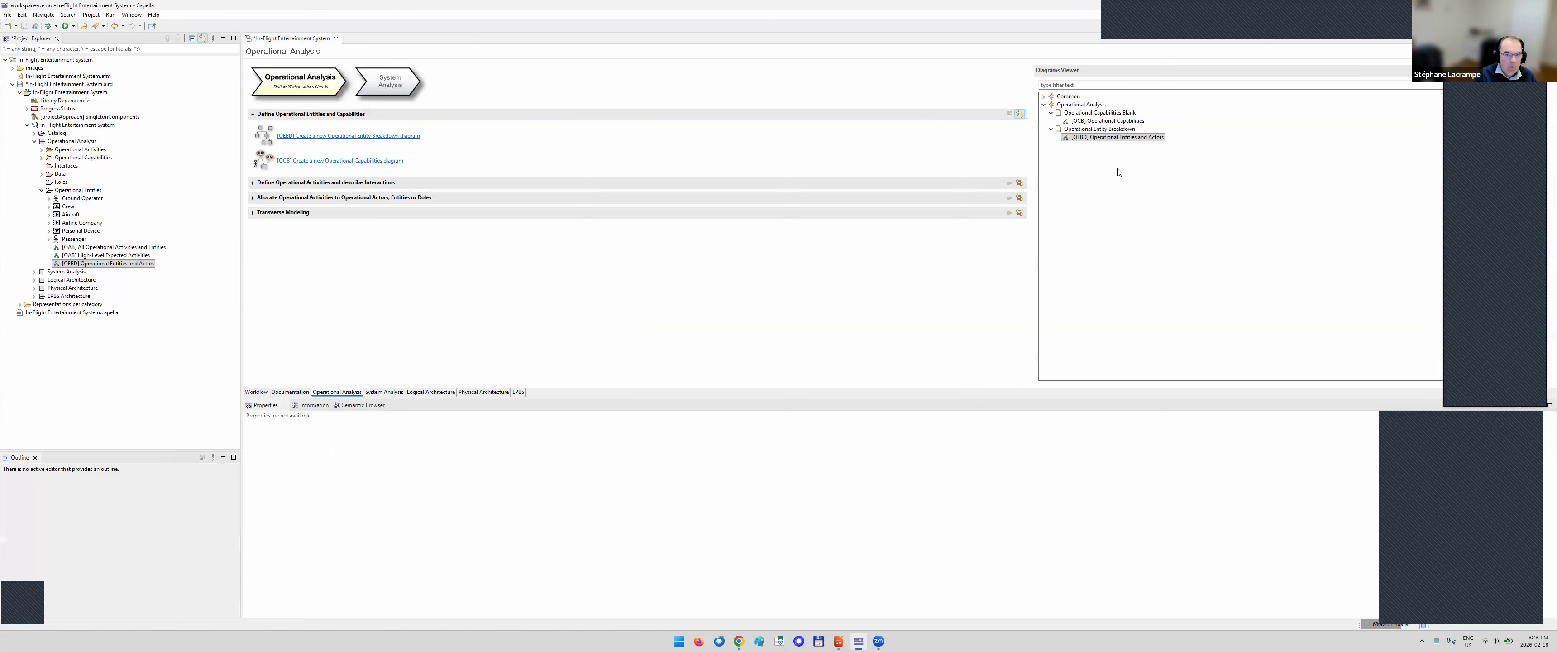
Open the [OCB] Operational Capabilities diagram, enlarge it and save the project
double_click(1128, 121)
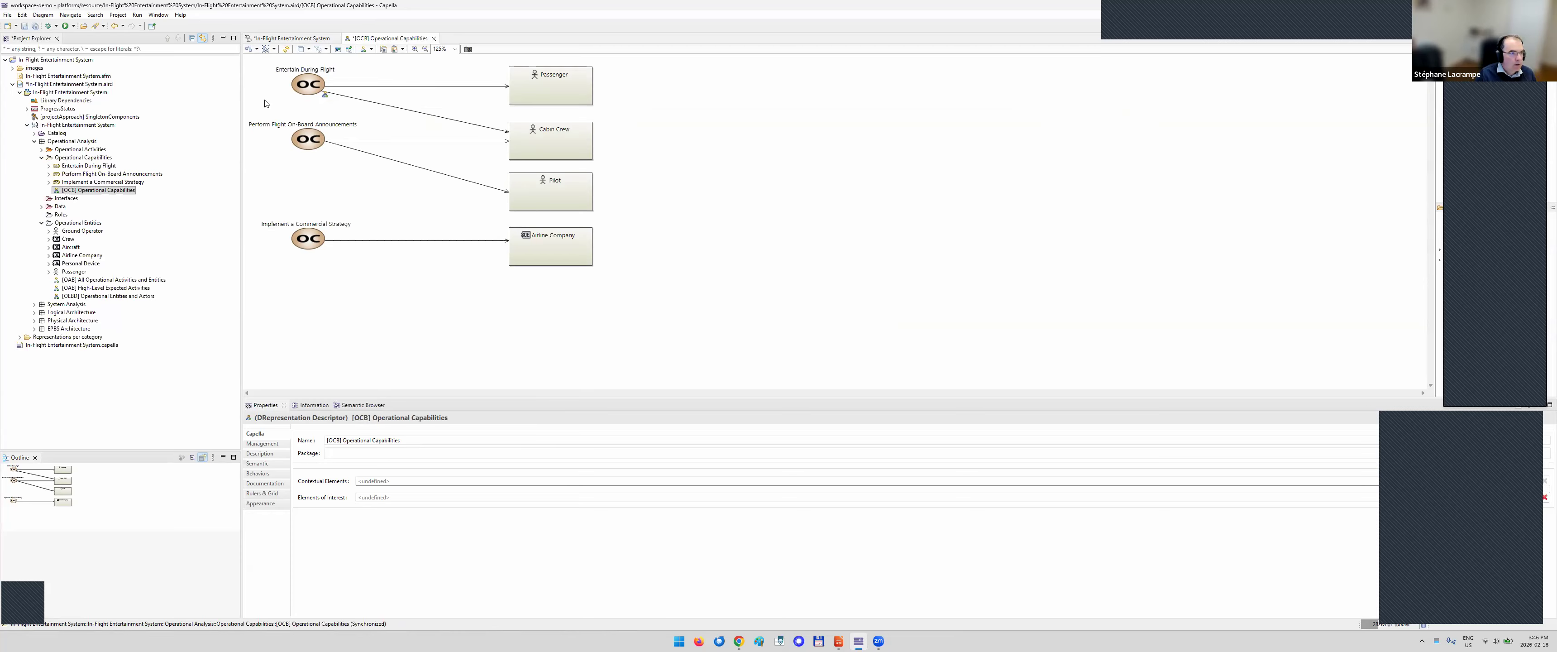
ctrl+scroll(264, 103, up, 1)
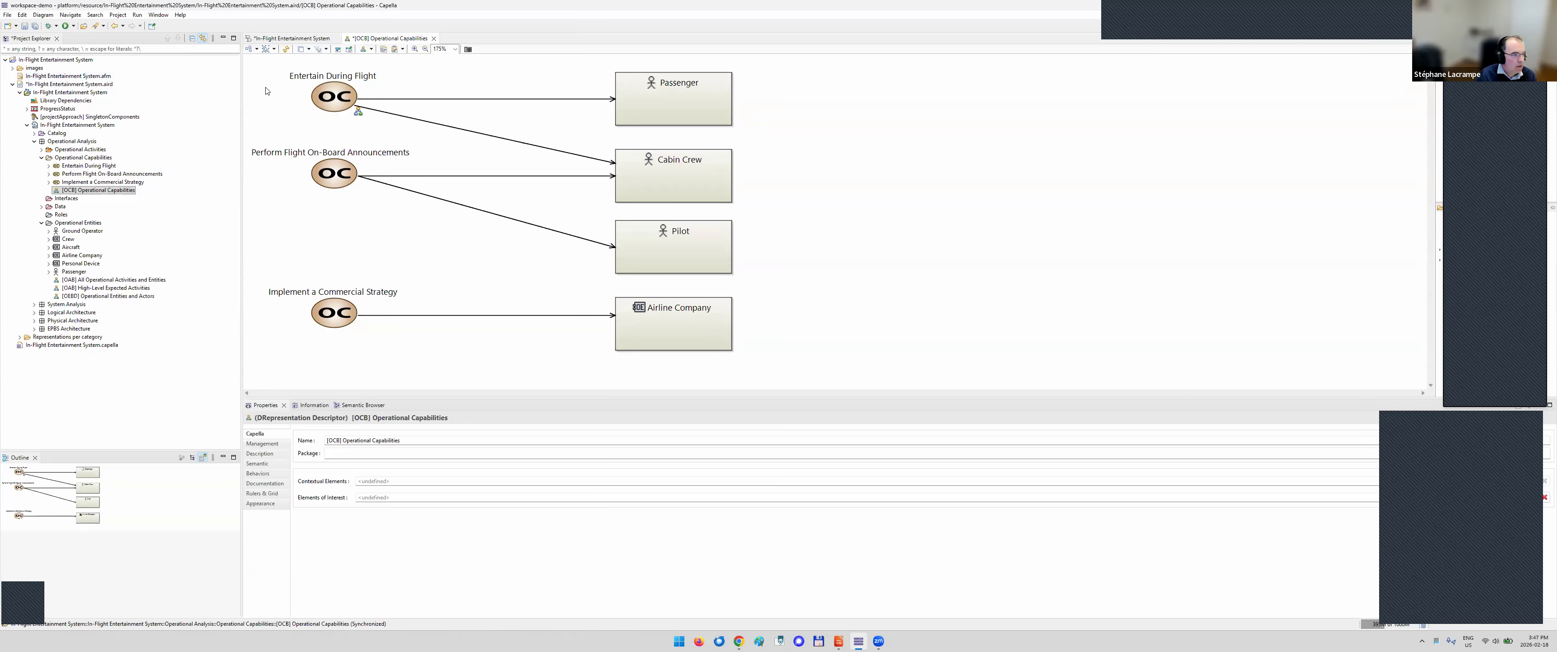
key(ctrl+s)
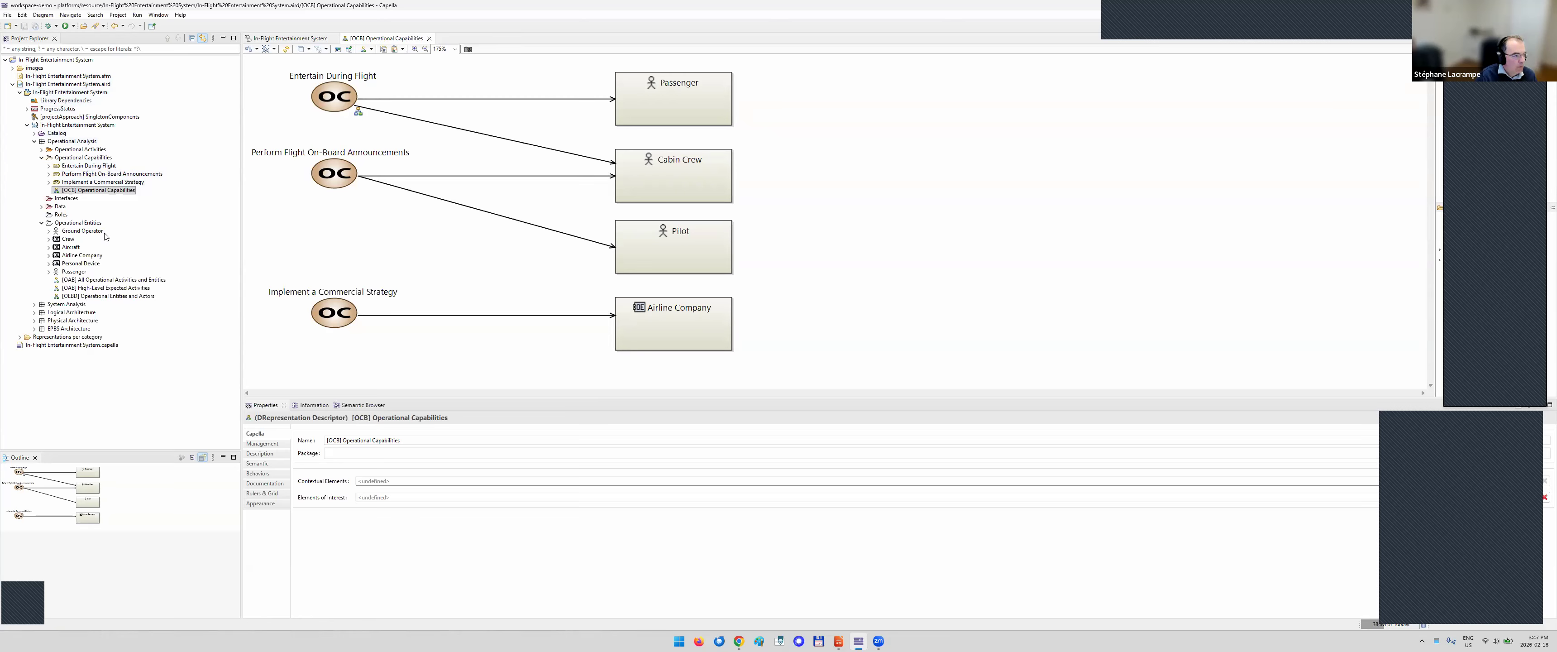
Examine the Operational Analysis diagrams by type under Representations per category, and collapse that category tree again
click(20, 337)
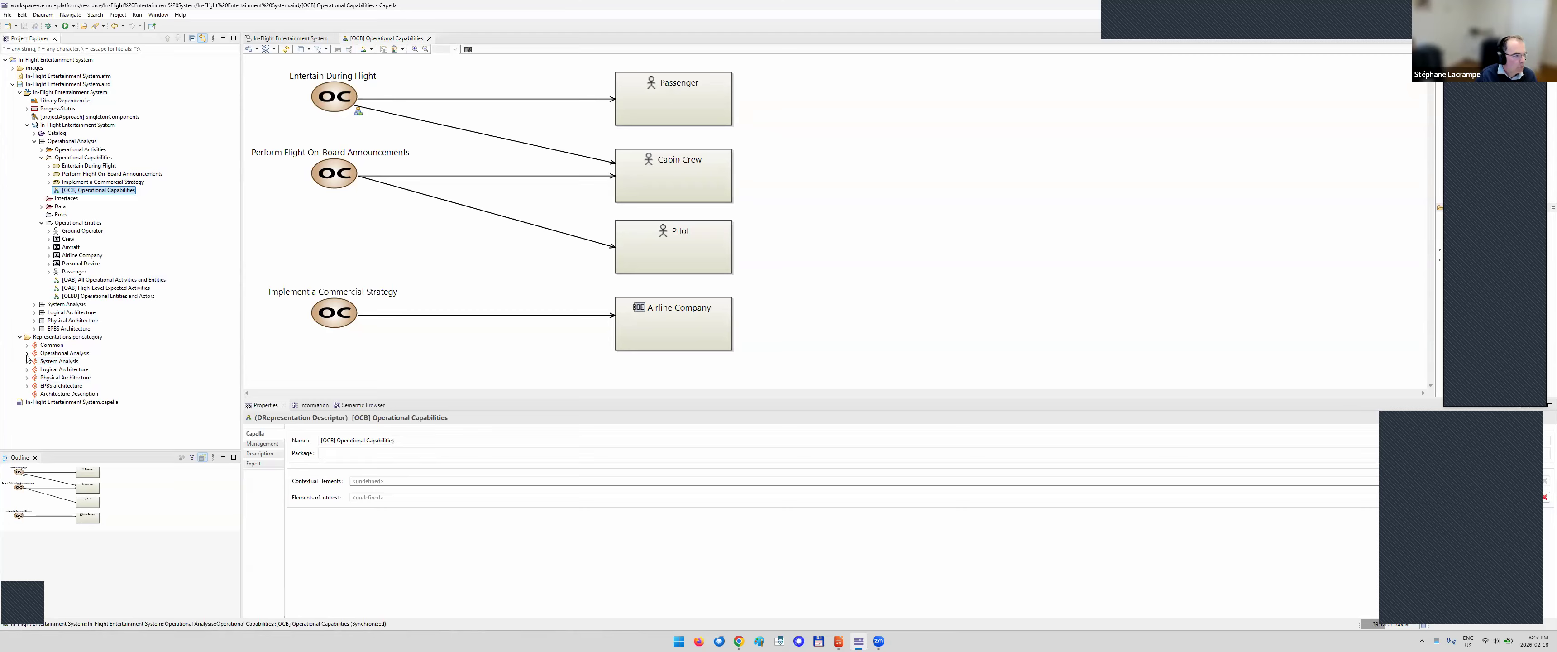
click(27, 353)
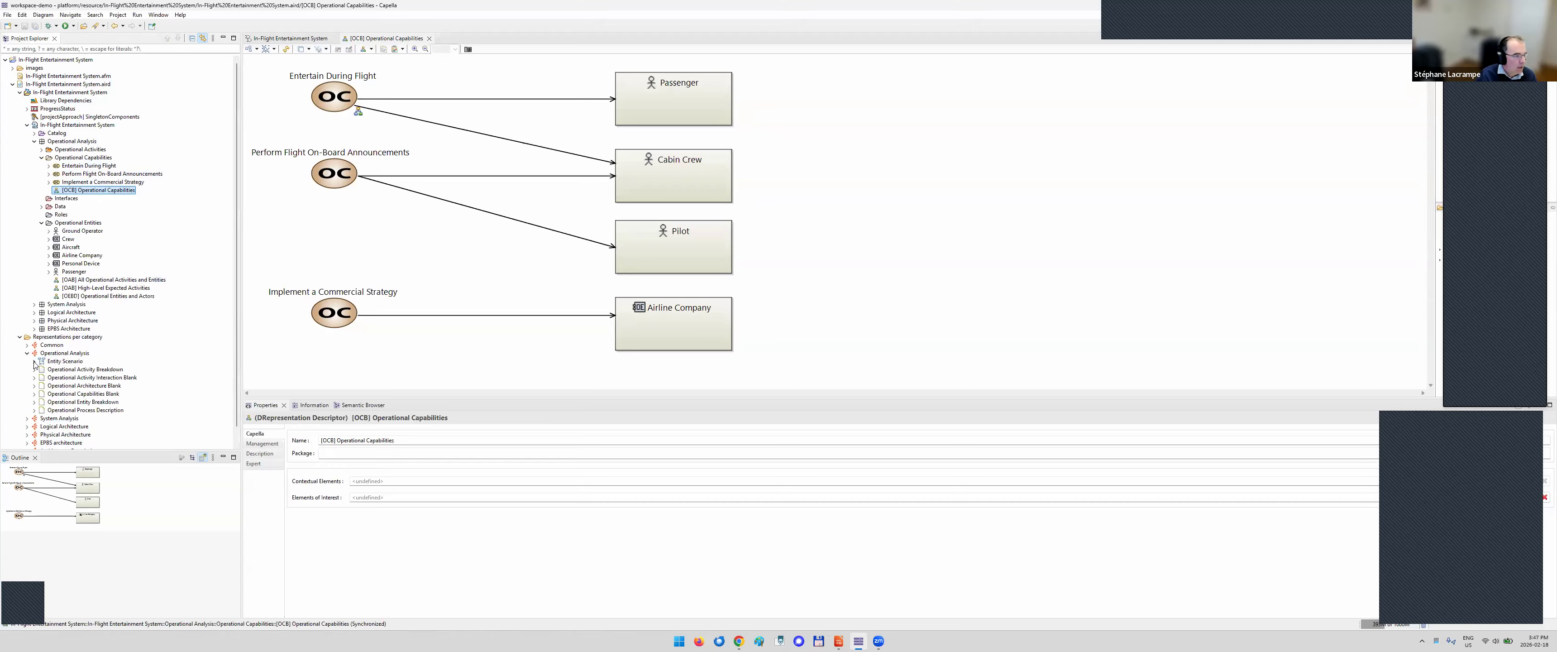
click(34, 362)
click(34, 378)
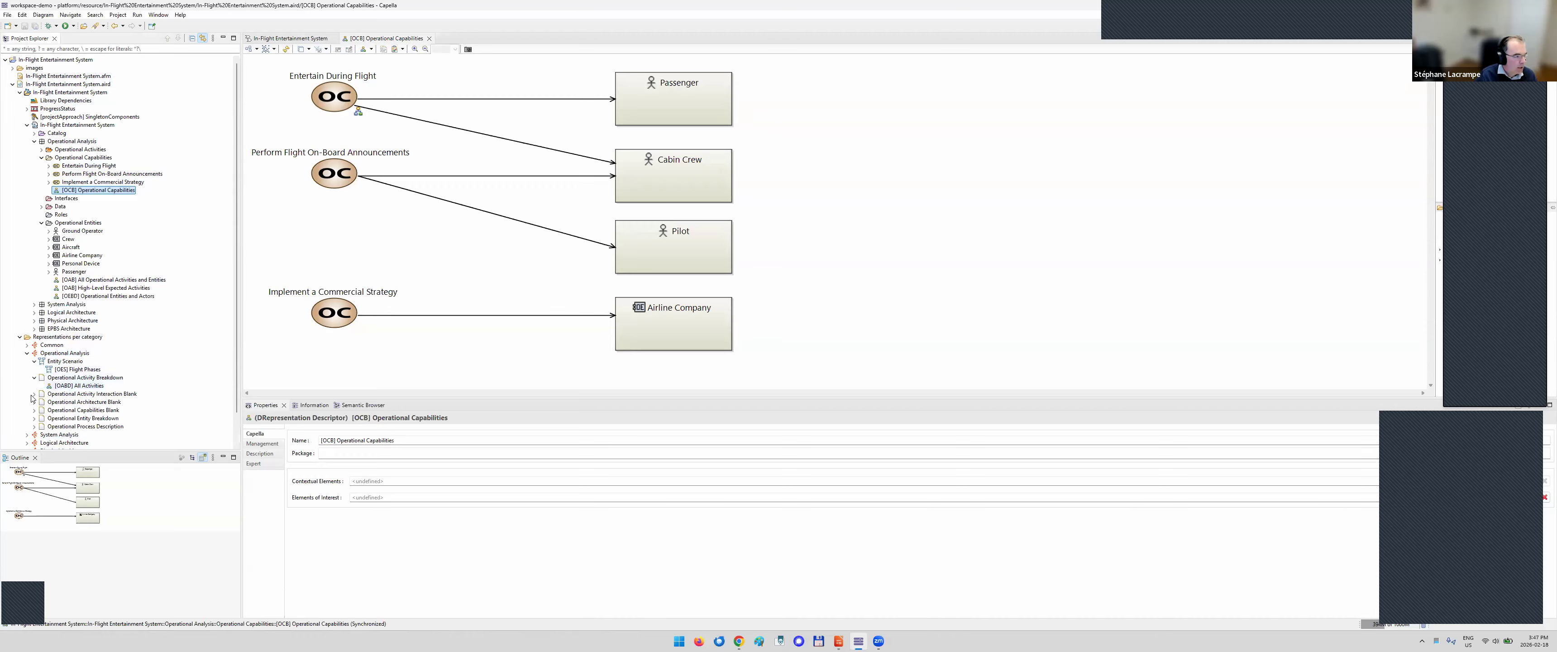
click(34, 393)
click(34, 427)
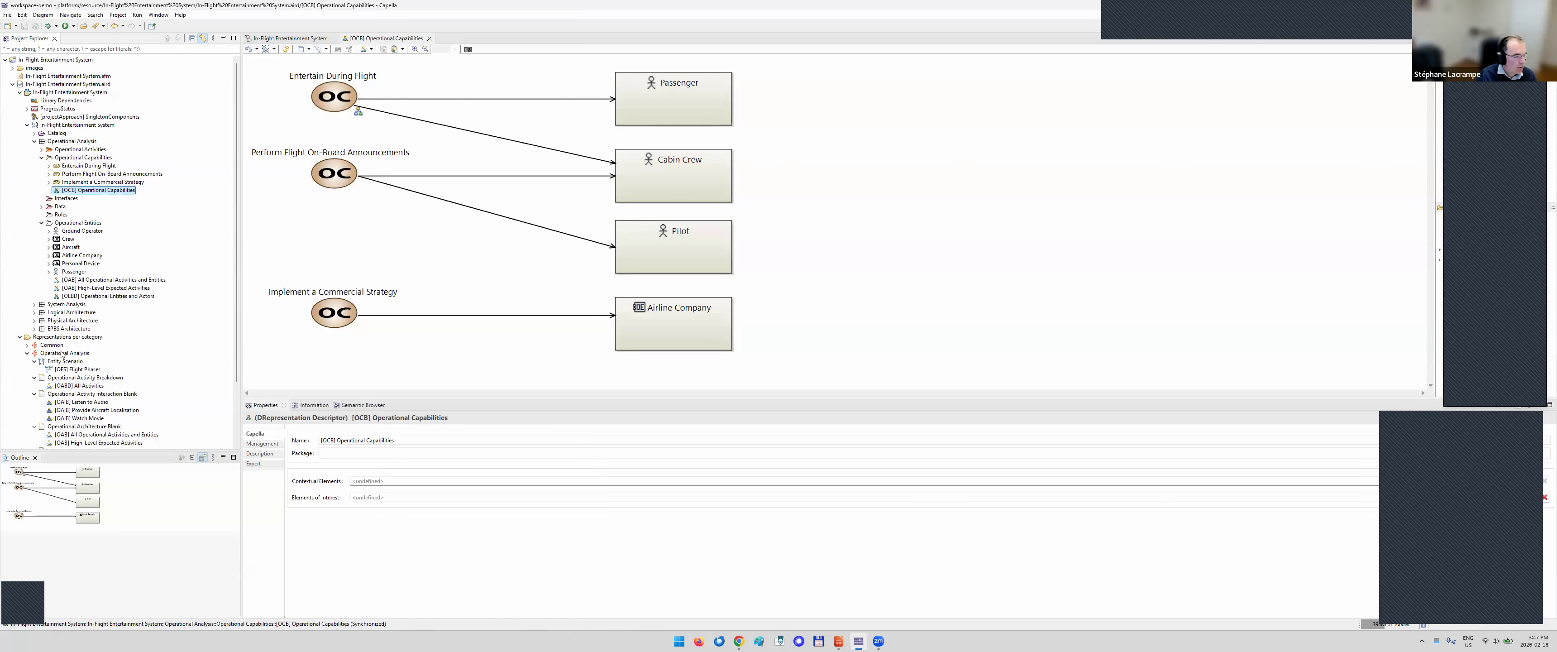
scroll(33, 392, down, 3)
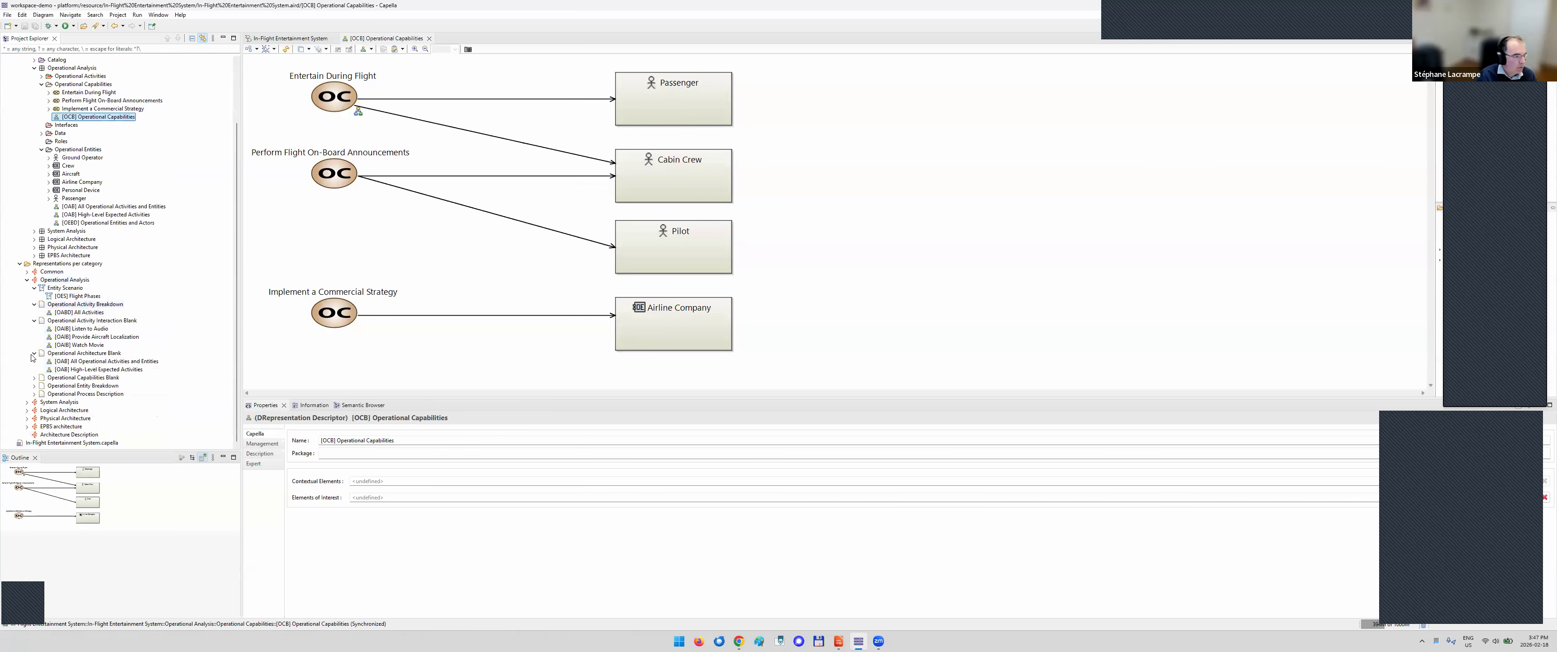
click(20, 265)
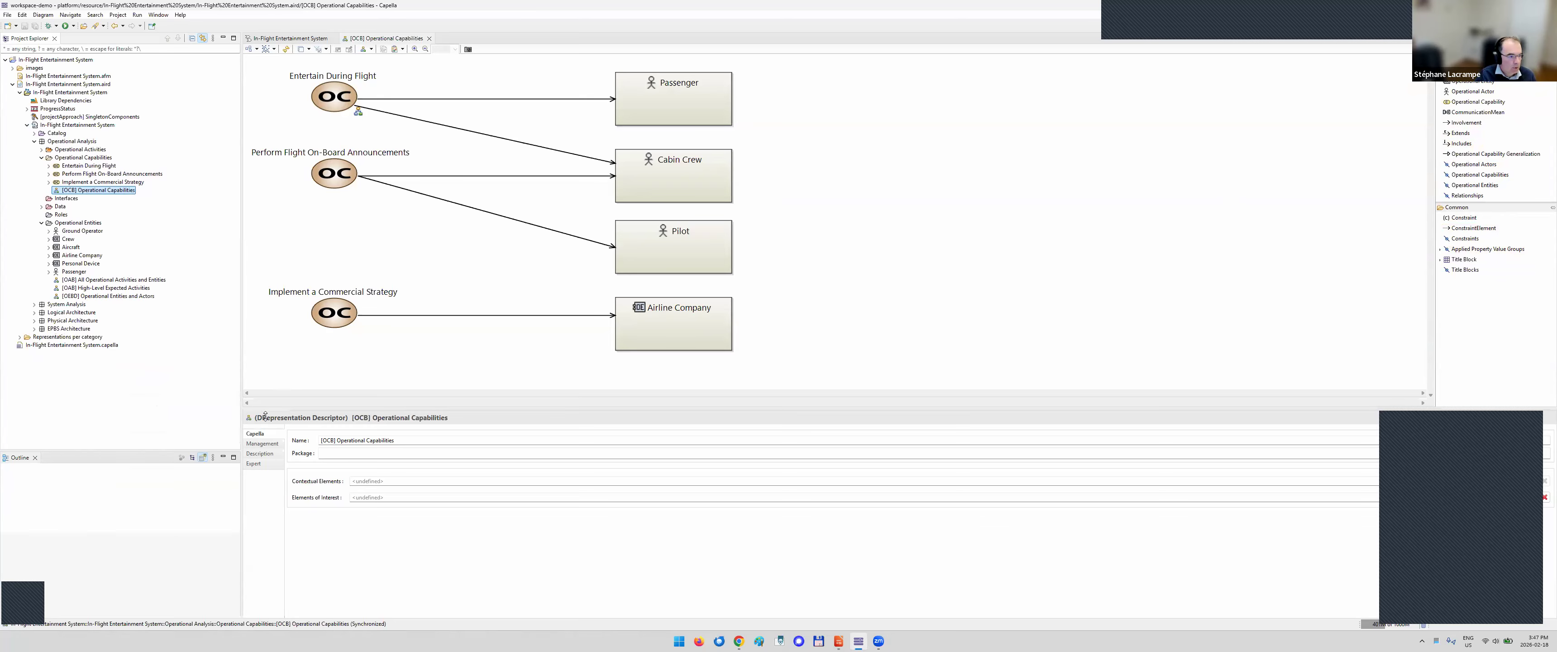
Enlarge the diagram area and open the existing [OES] Flight Phases entity scenario from the Entertain During Flight capability
drag(265, 397, 267, 415)
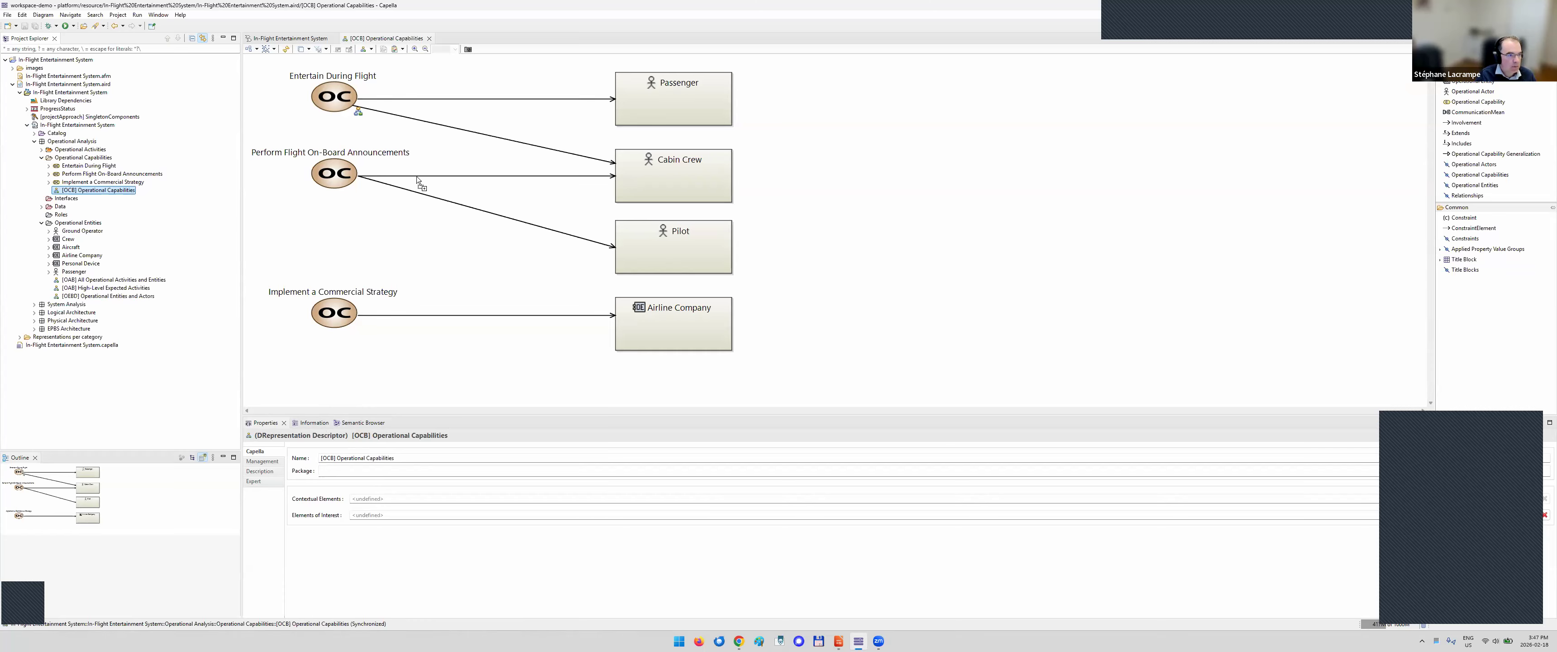
click(345, 103)
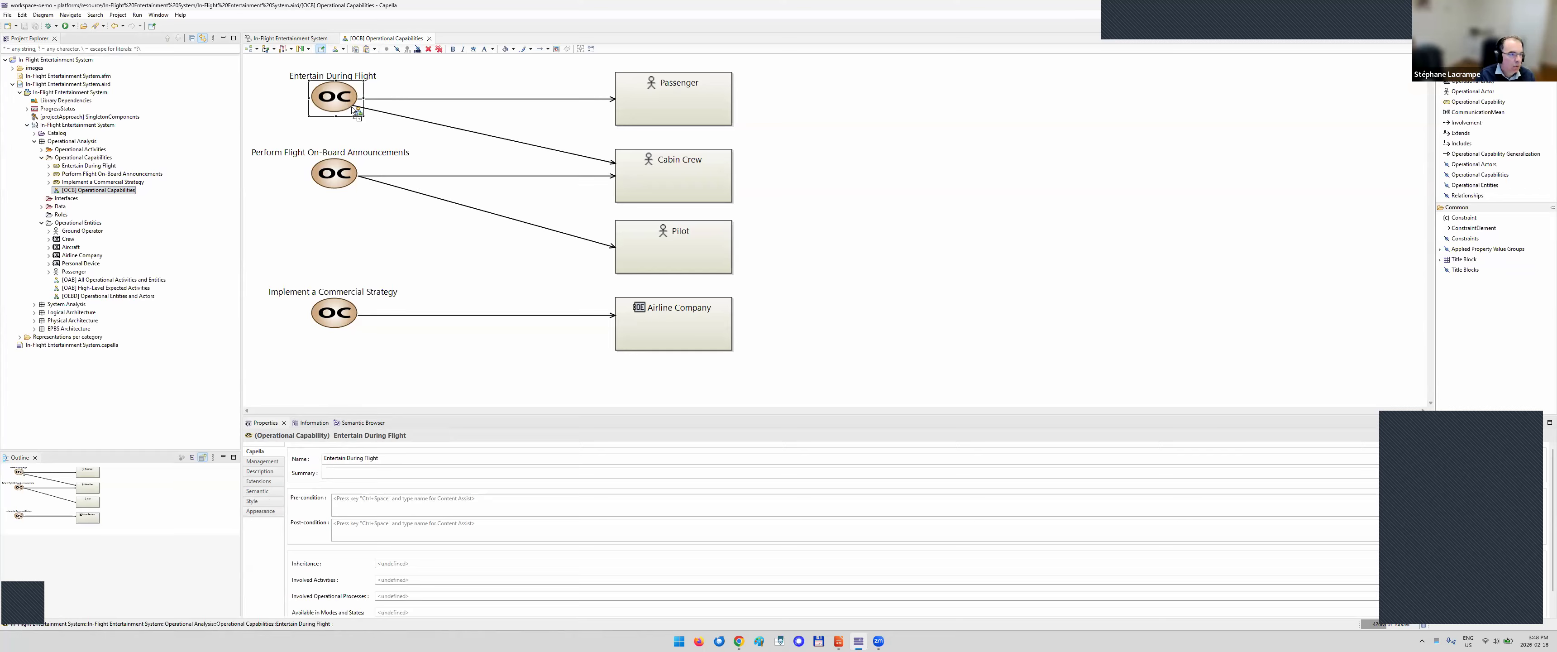
right_click(353, 108)
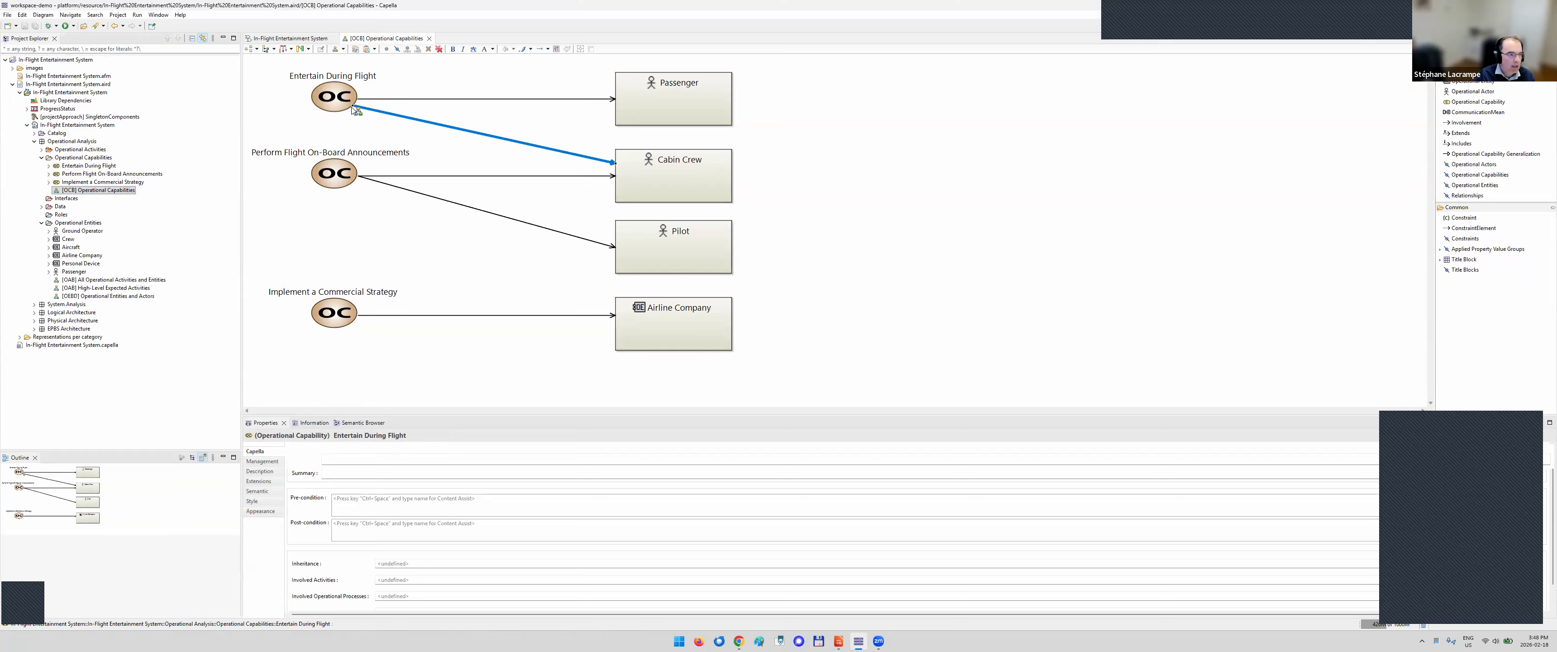
click(341, 100)
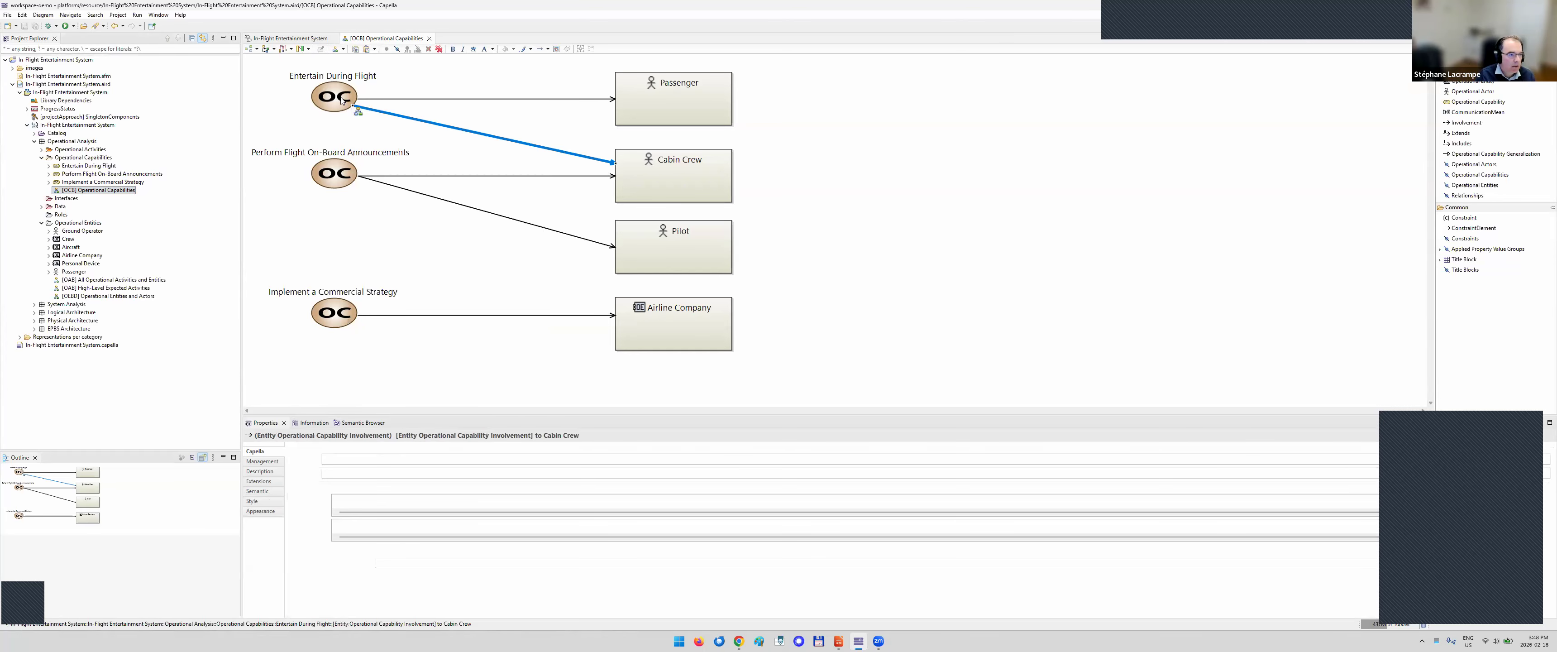
right_click(342, 100)
mouse_move(440, 117)
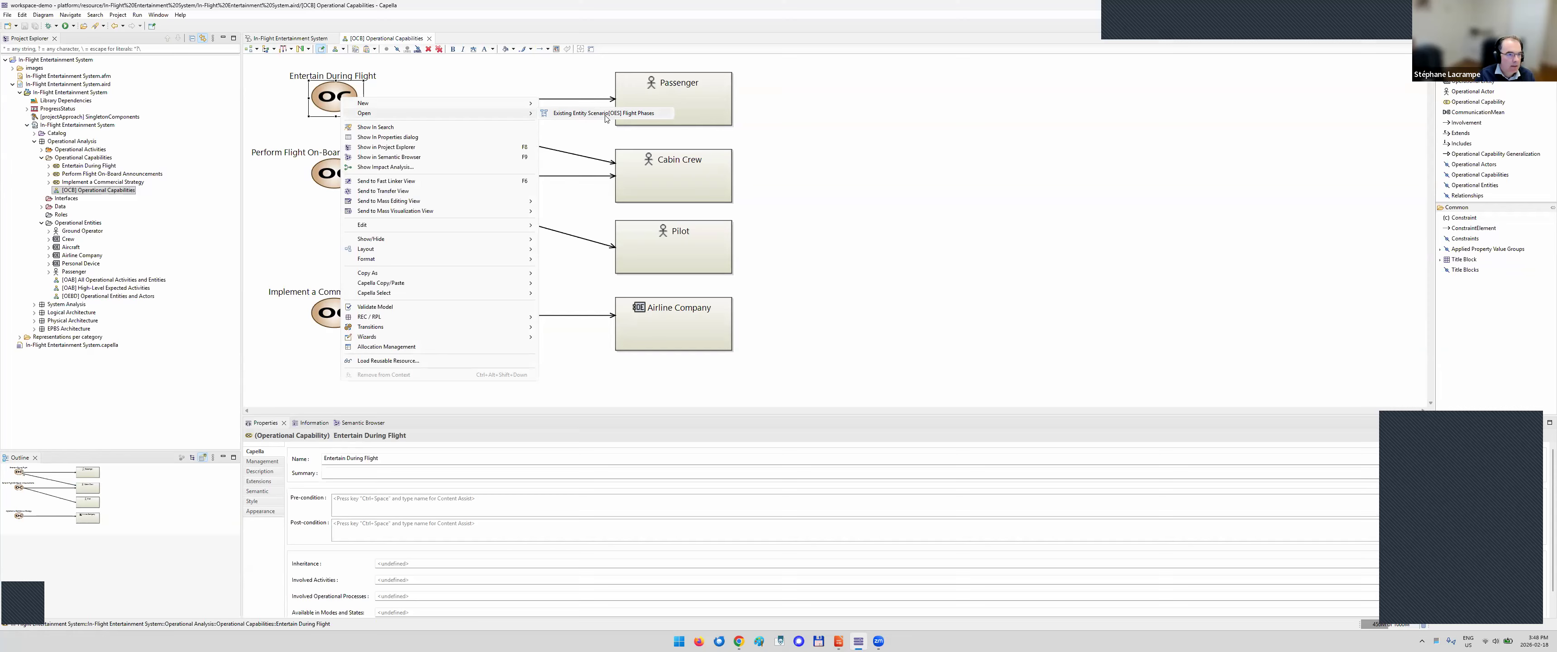
click(647, 115)
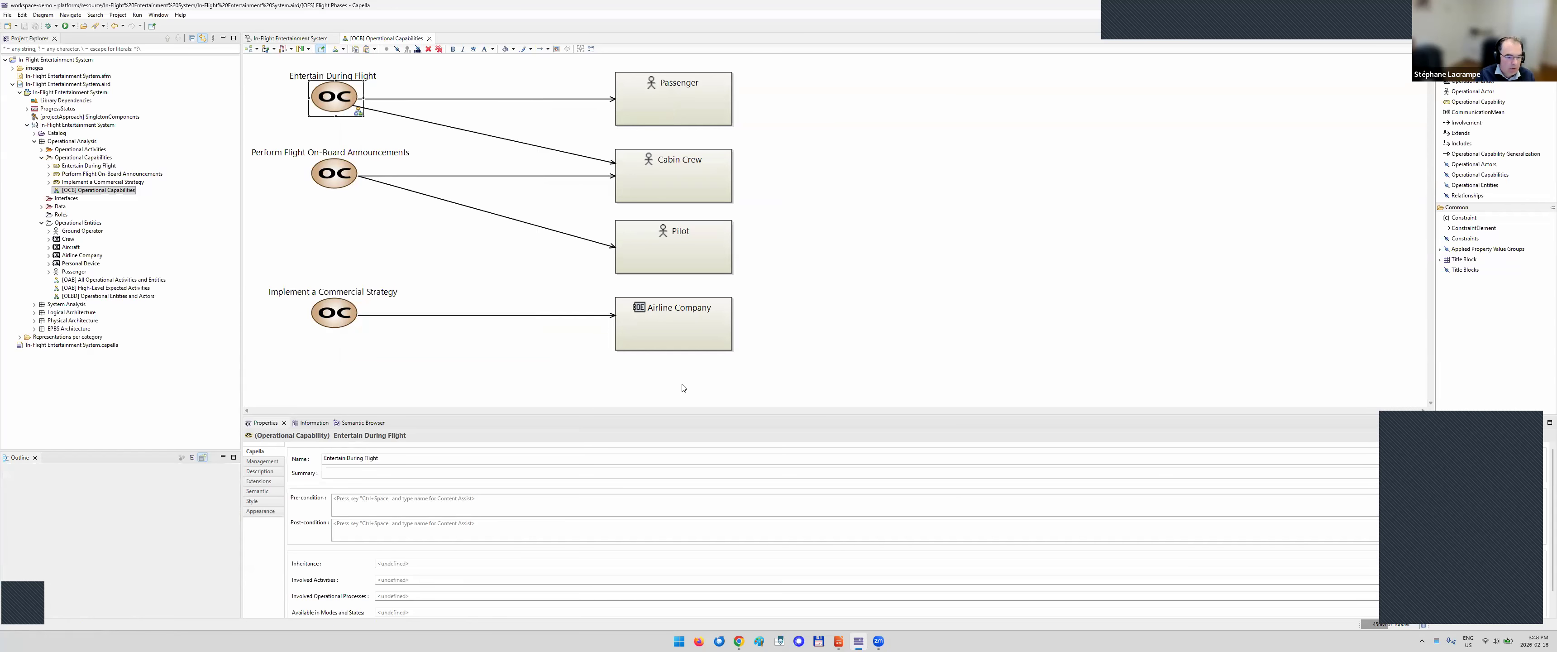
Switch to LibreOffice Impress, examine the Arcadia main concepts slide in an enlarged window, and return to the Flight Phases scenario in Capella
click(840, 641)
scroll(224, 280, up, 1)
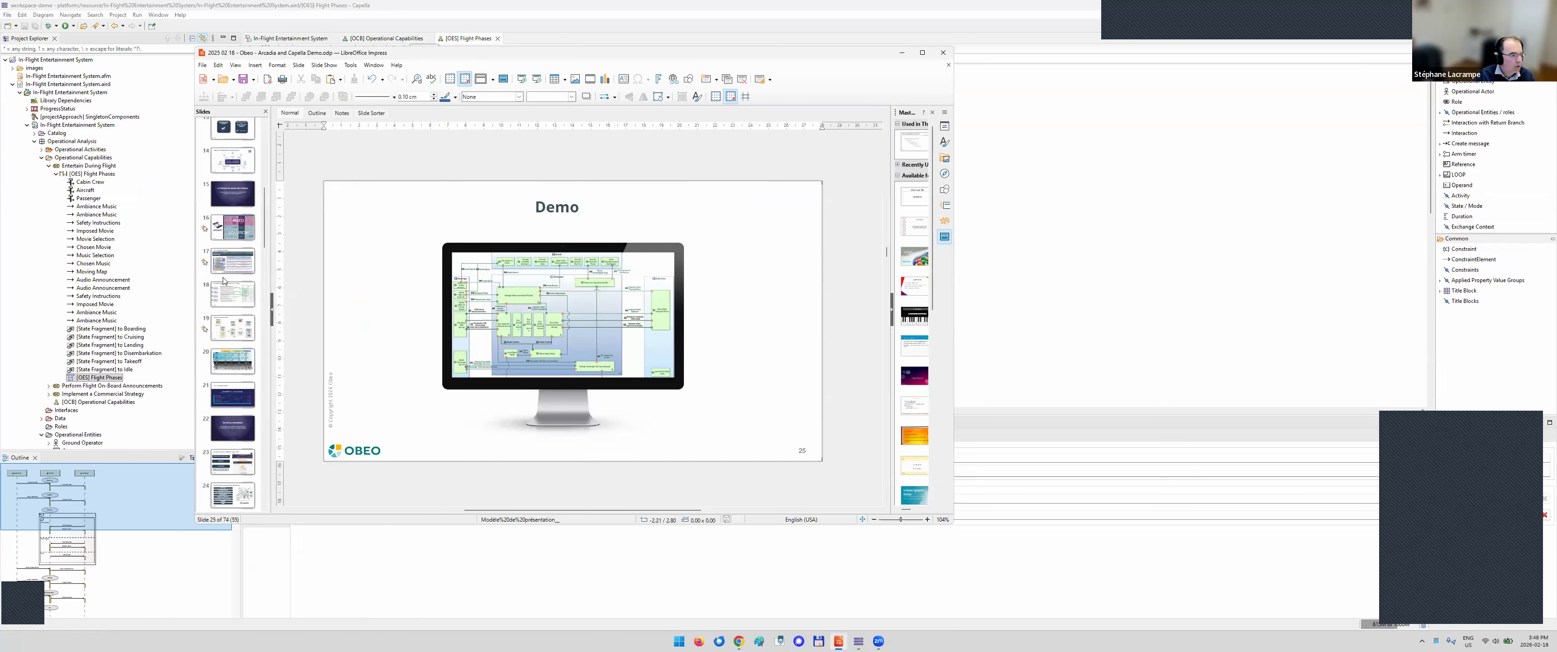
scroll(223, 280, down, 1)
click(230, 295)
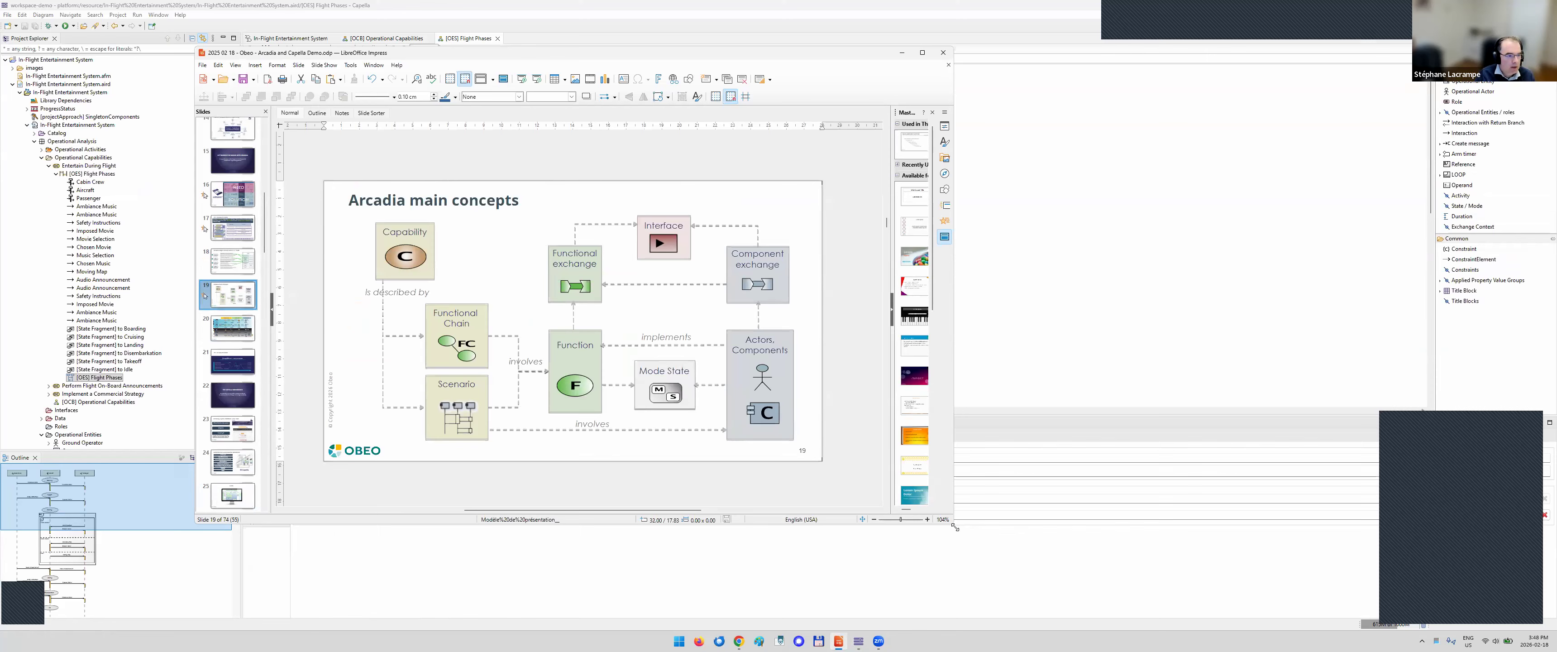
drag(953, 524, 1129, 607)
click(475, 265)
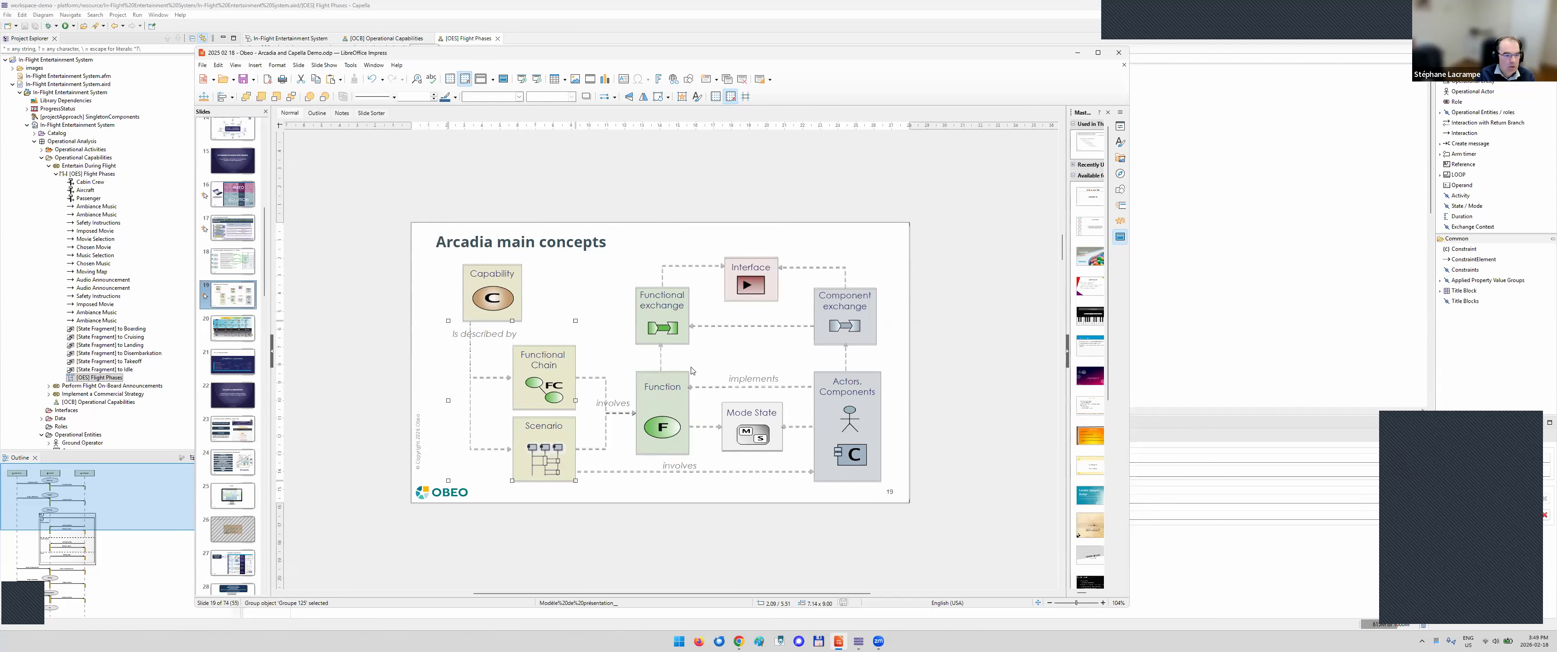
click(548, 9)
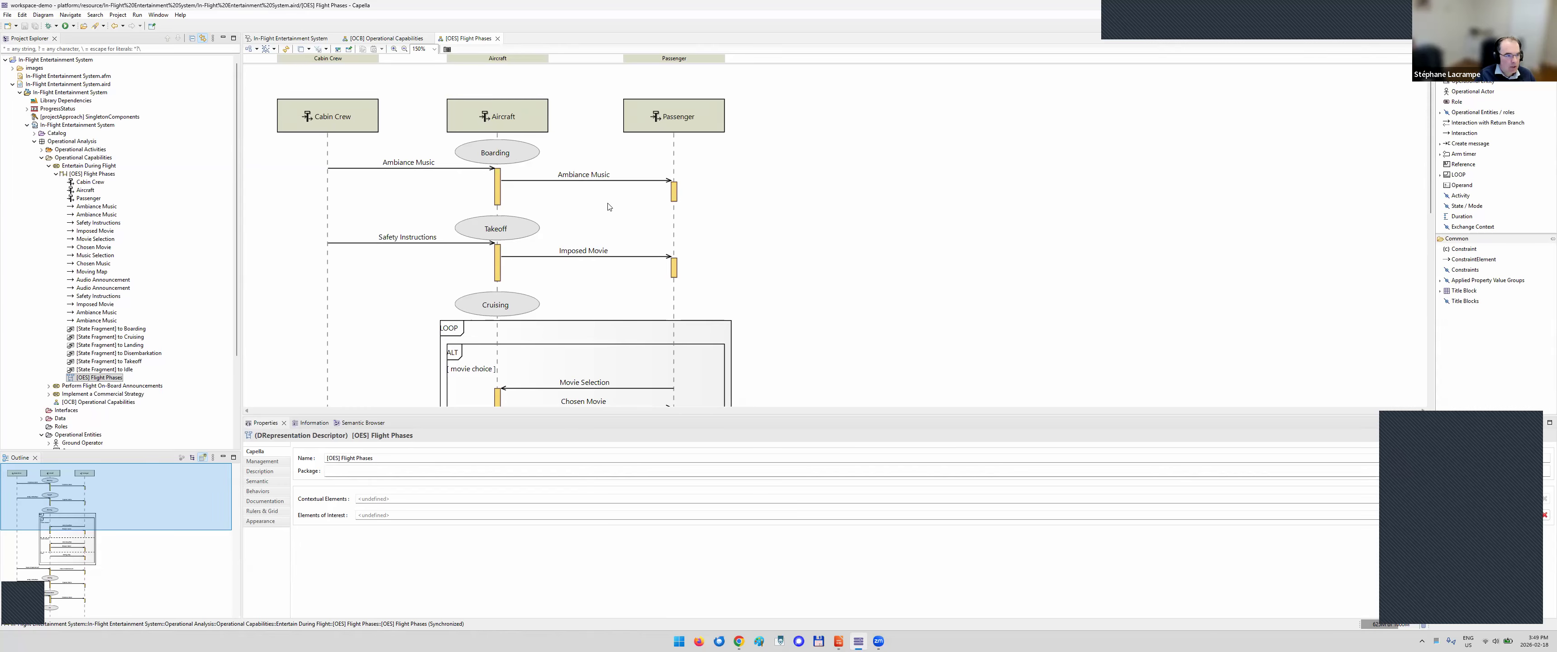
Add the existing Listen to Audio activity to the Passenger's execution that follows the Ambiance Music interaction in the Boarding phase
scroll(506, 210, down, 1)
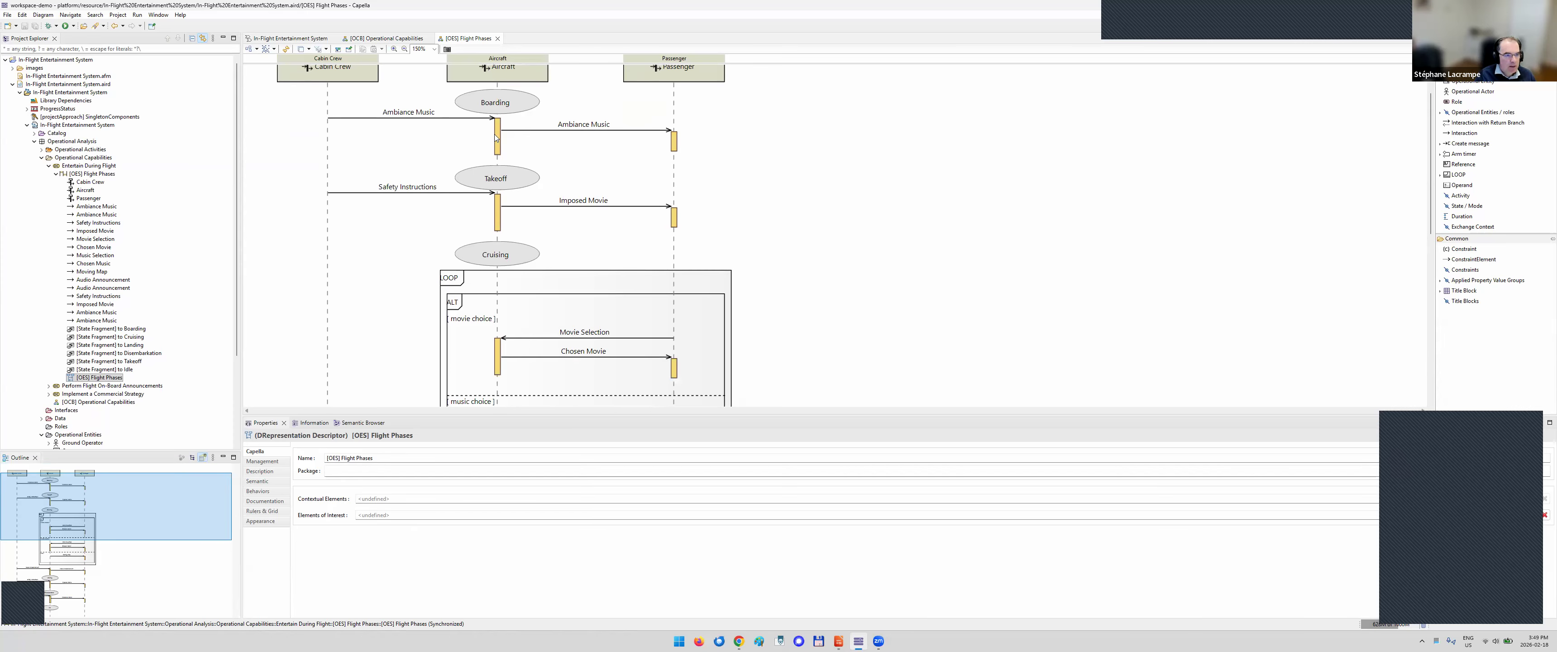
click(675, 143)
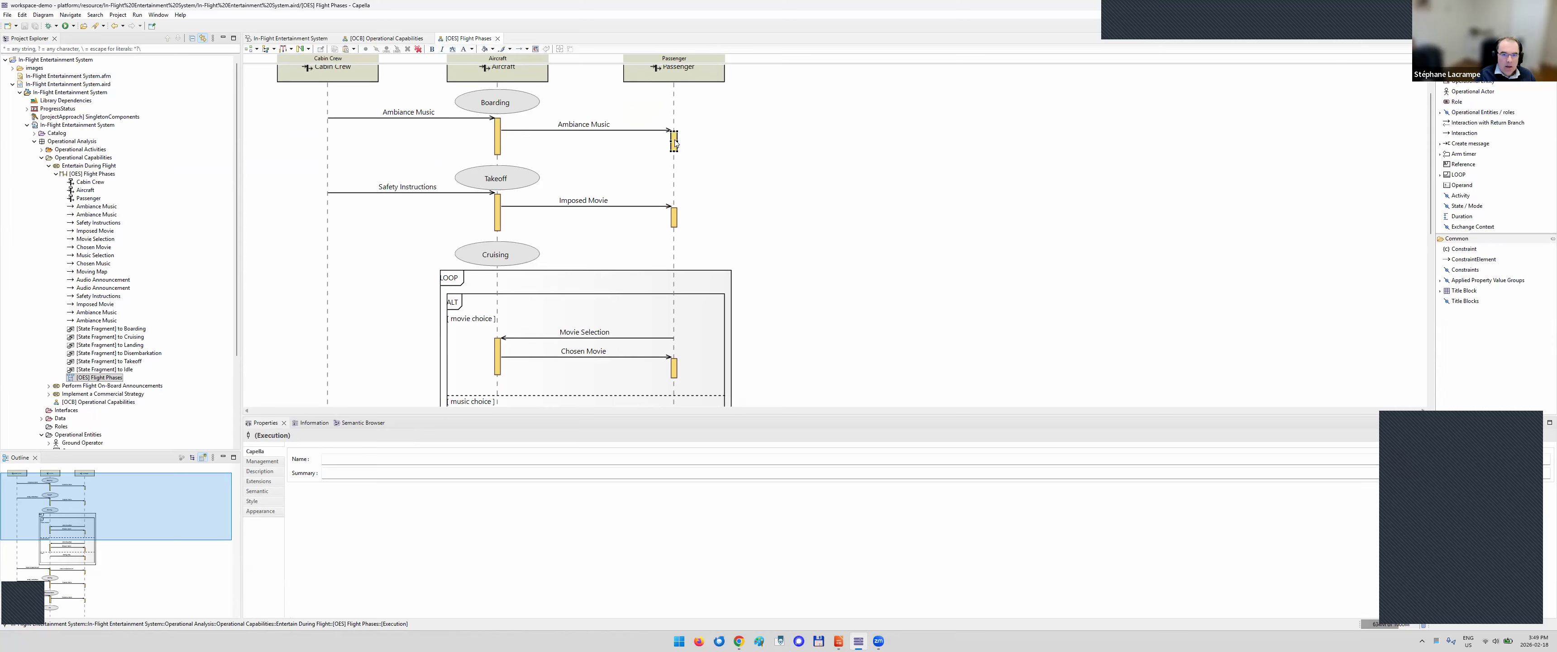
right_click(676, 142)
key(Escape)
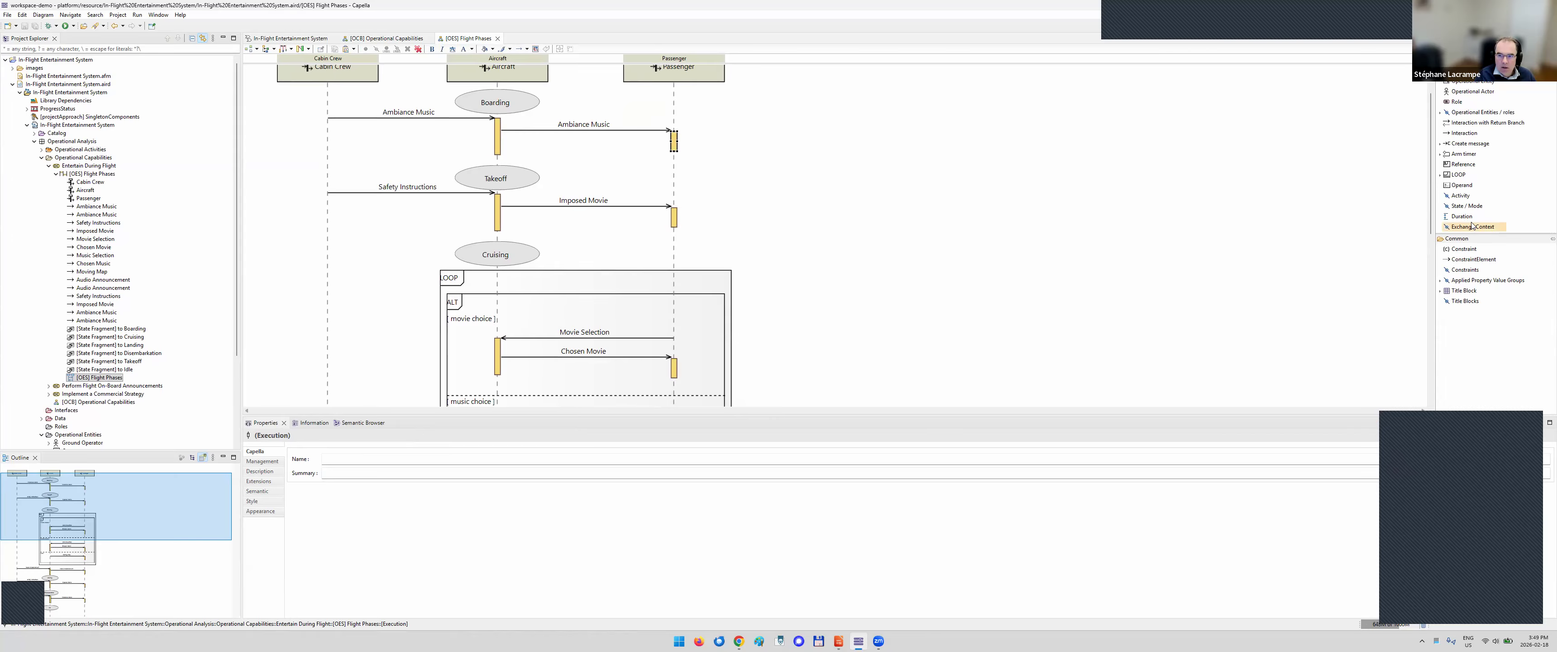
click(1460, 195)
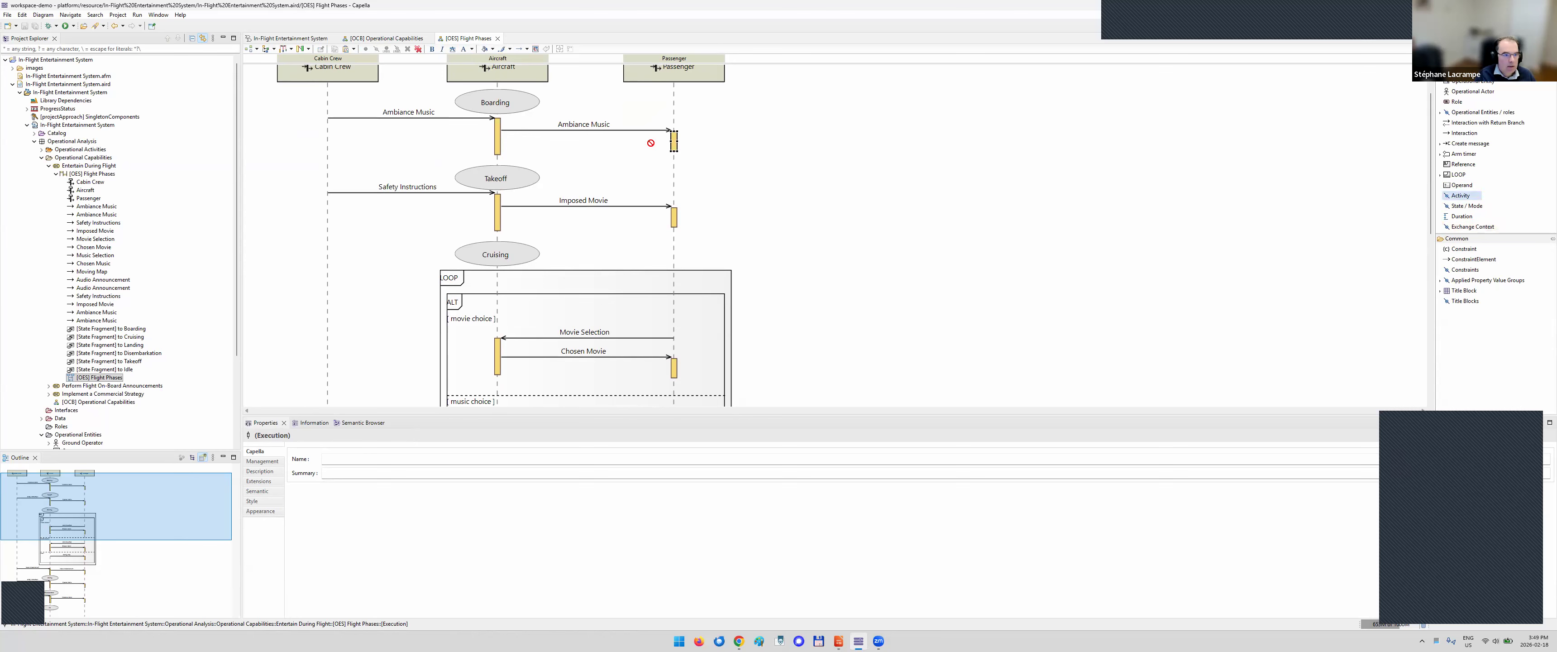
click(674, 143)
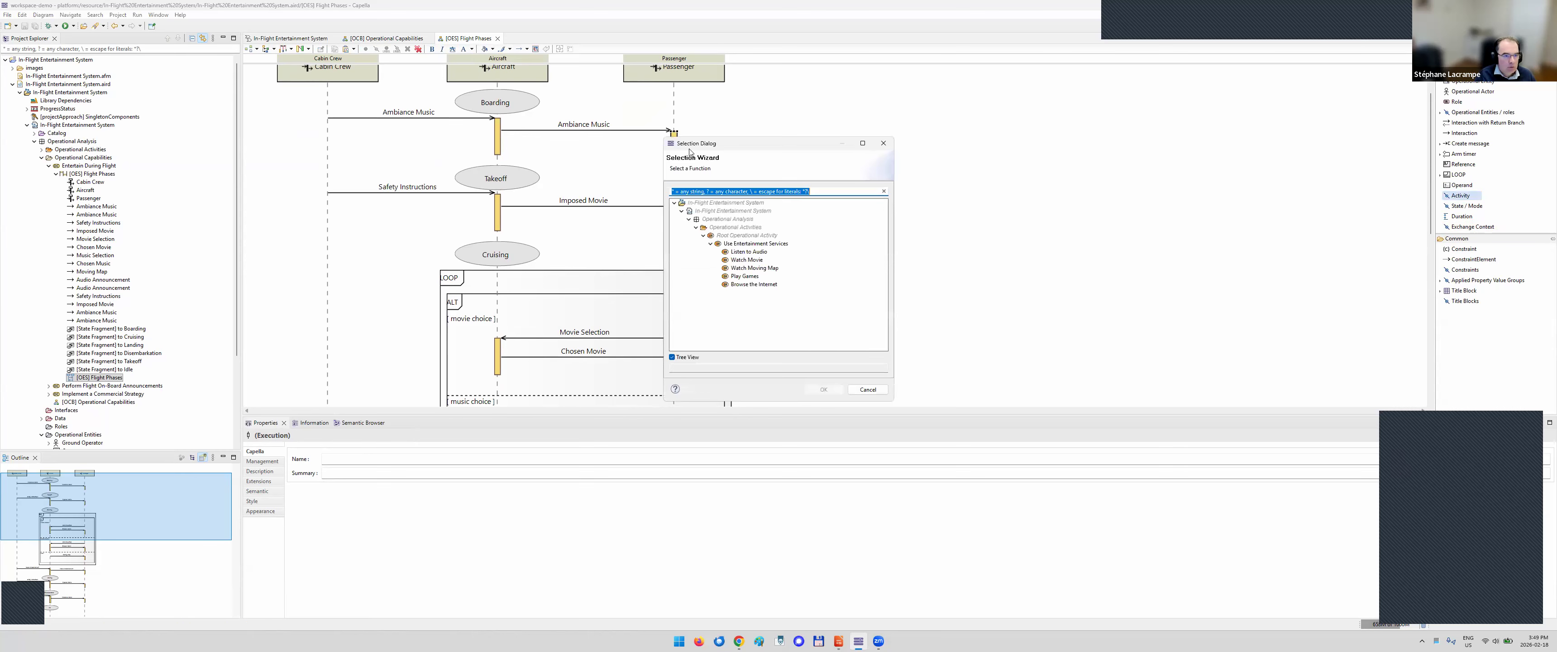
click(782, 256)
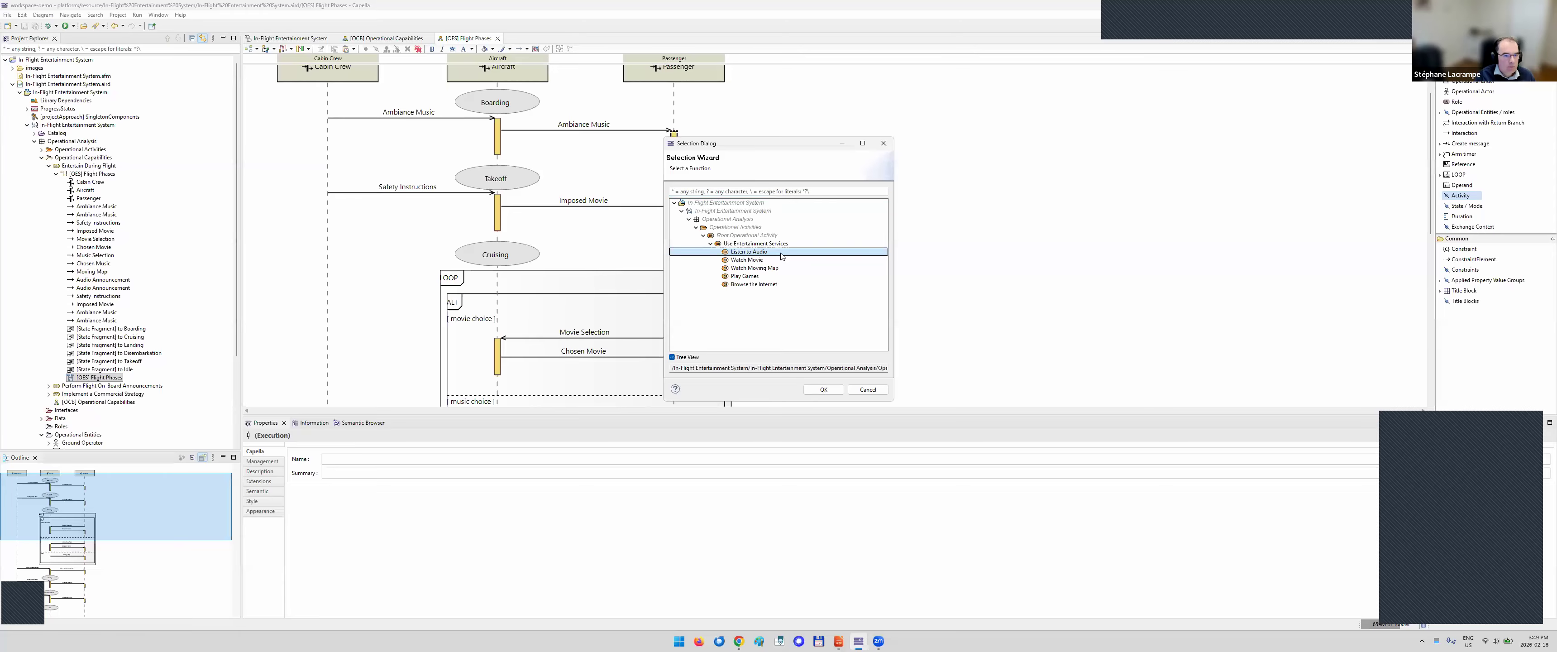
click(819, 389)
click(685, 198)
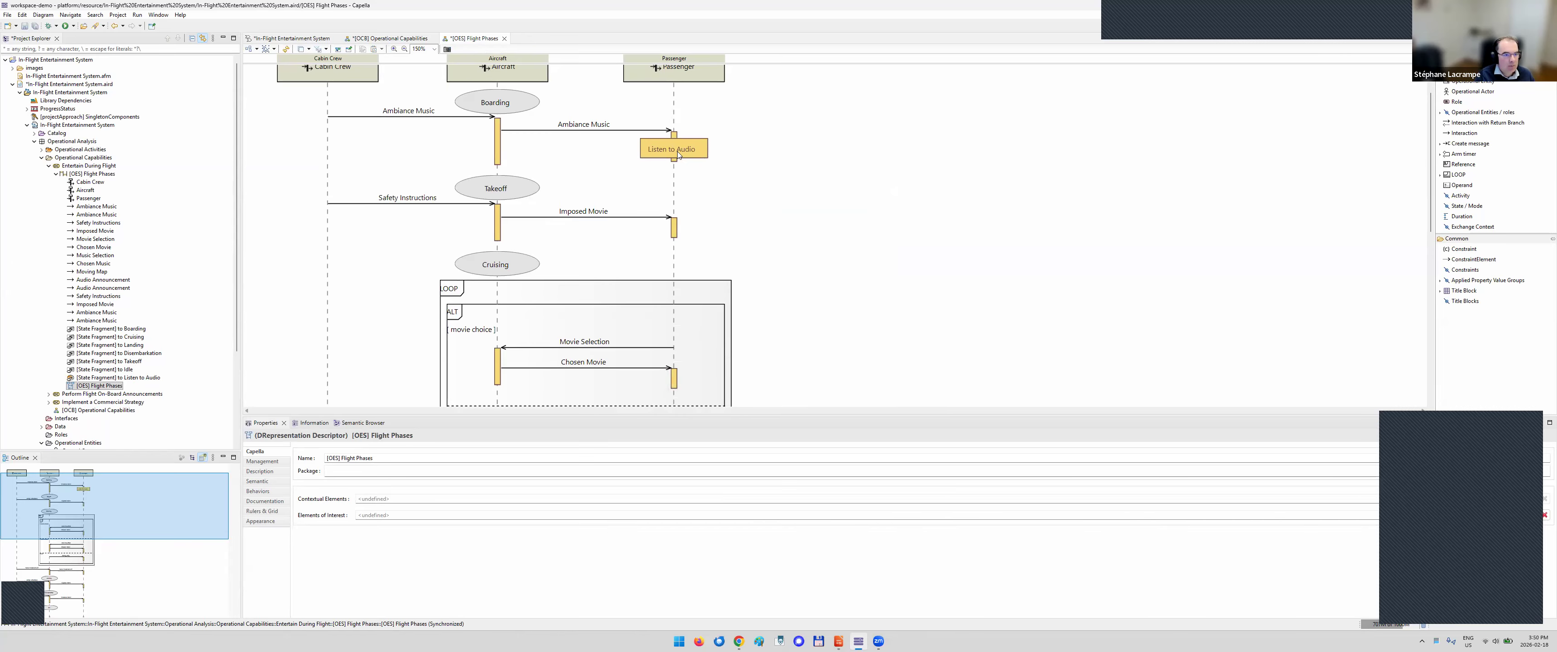
Examine the Flight Phases scenario from Boarding to Disembarkation, including the Cruising loop with its alternatives, and close the scenario
scroll(678, 154, up, 2)
scroll(665, 178, down, 2)
click(504, 189)
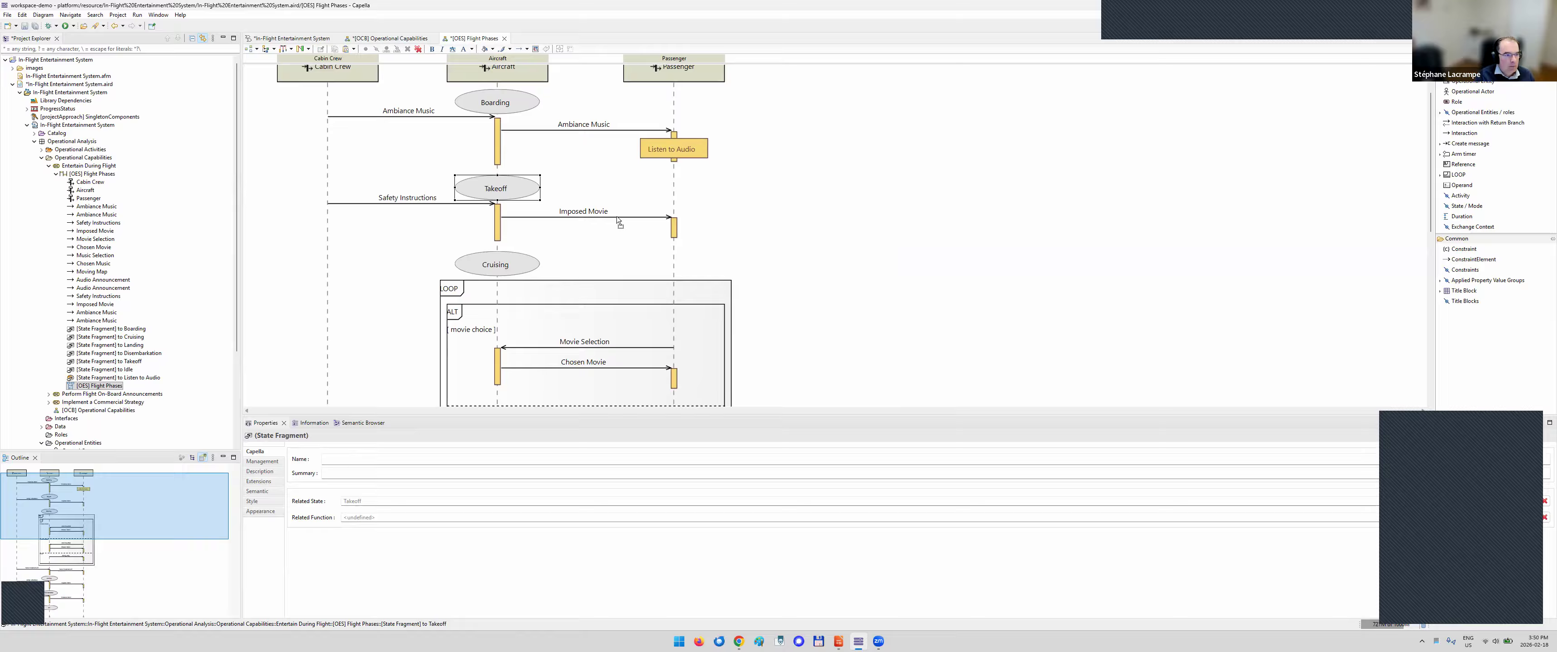
scroll(617, 217, down, 5)
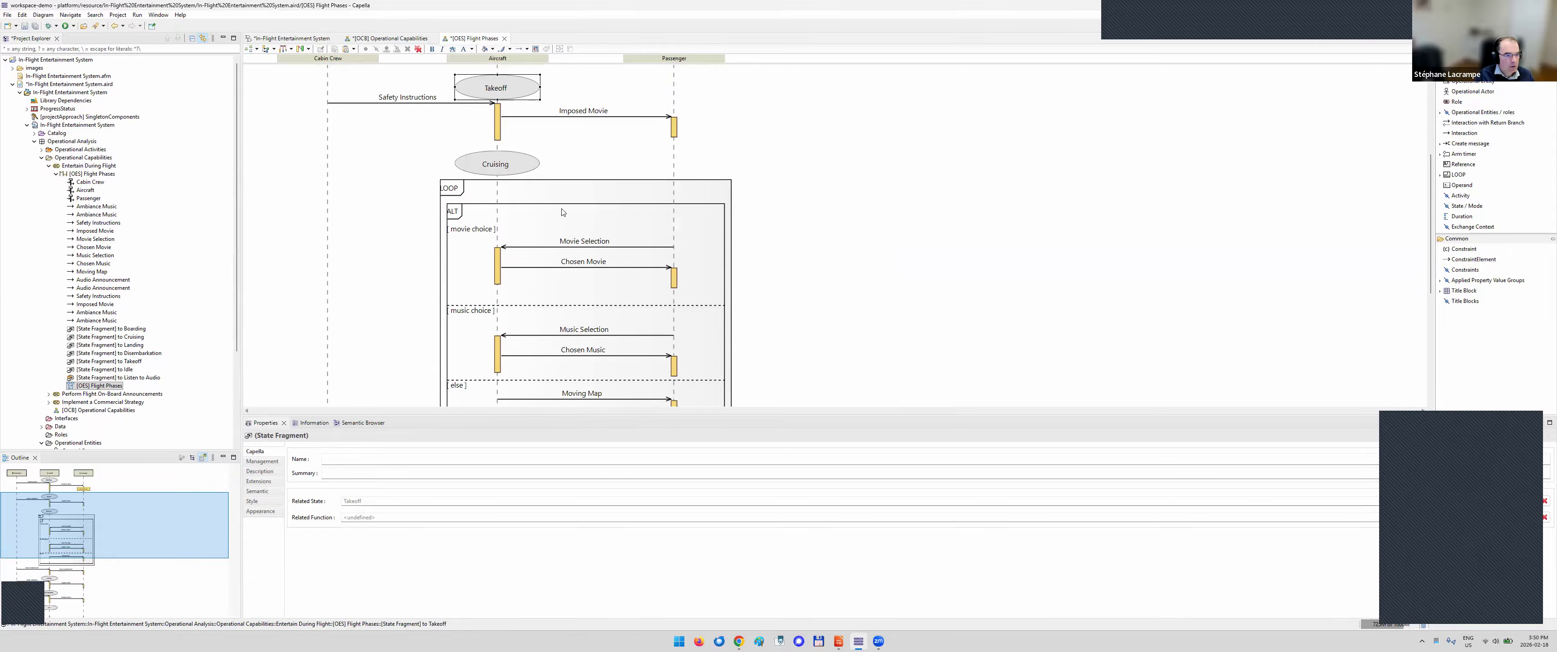
scroll(517, 362, down, 5)
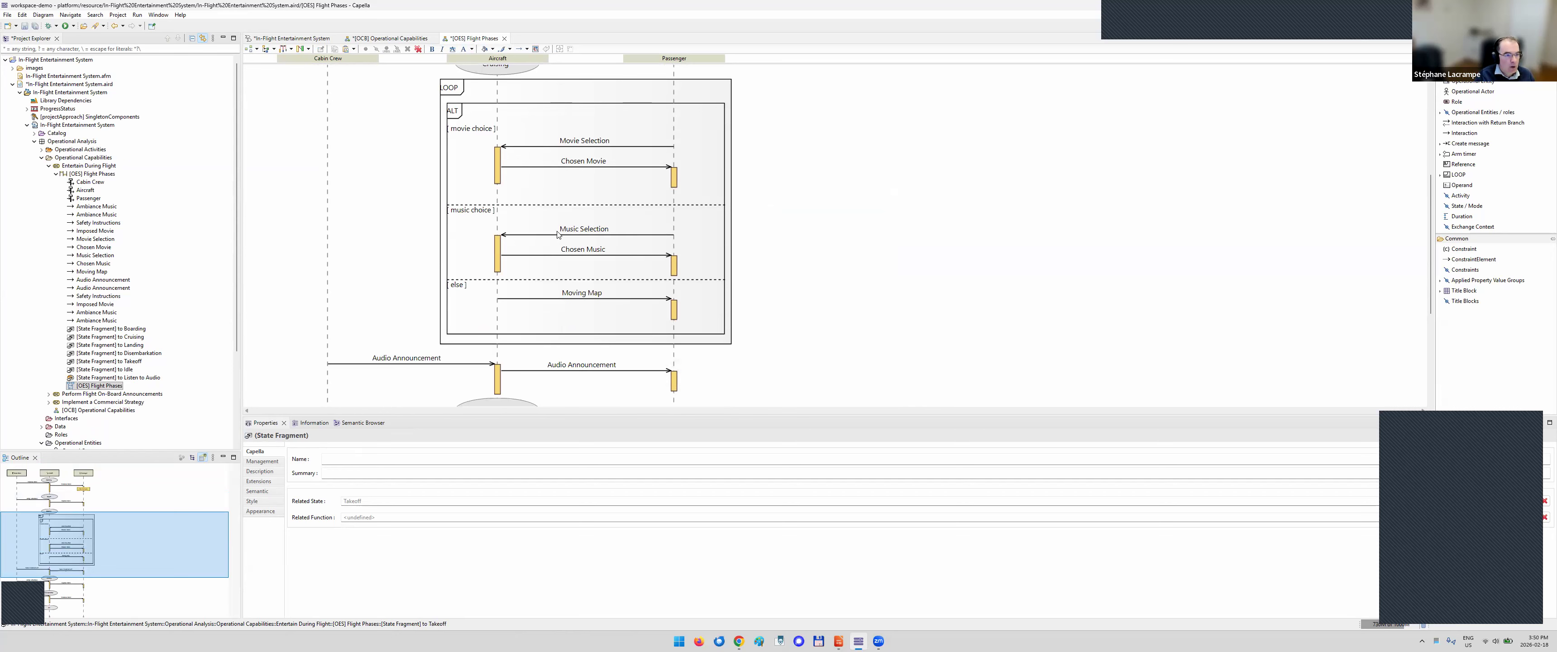
scroll(557, 234, down, 5)
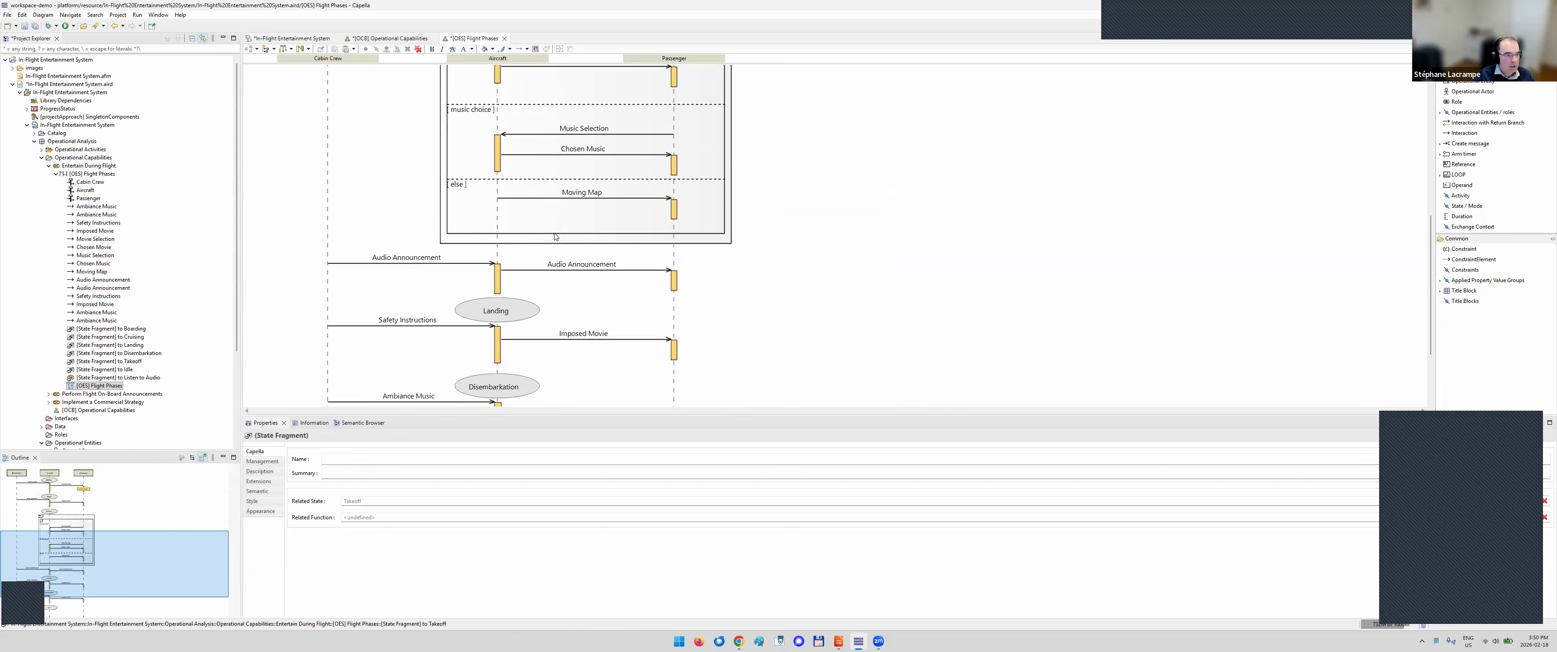
scroll(561, 252, up, 15)
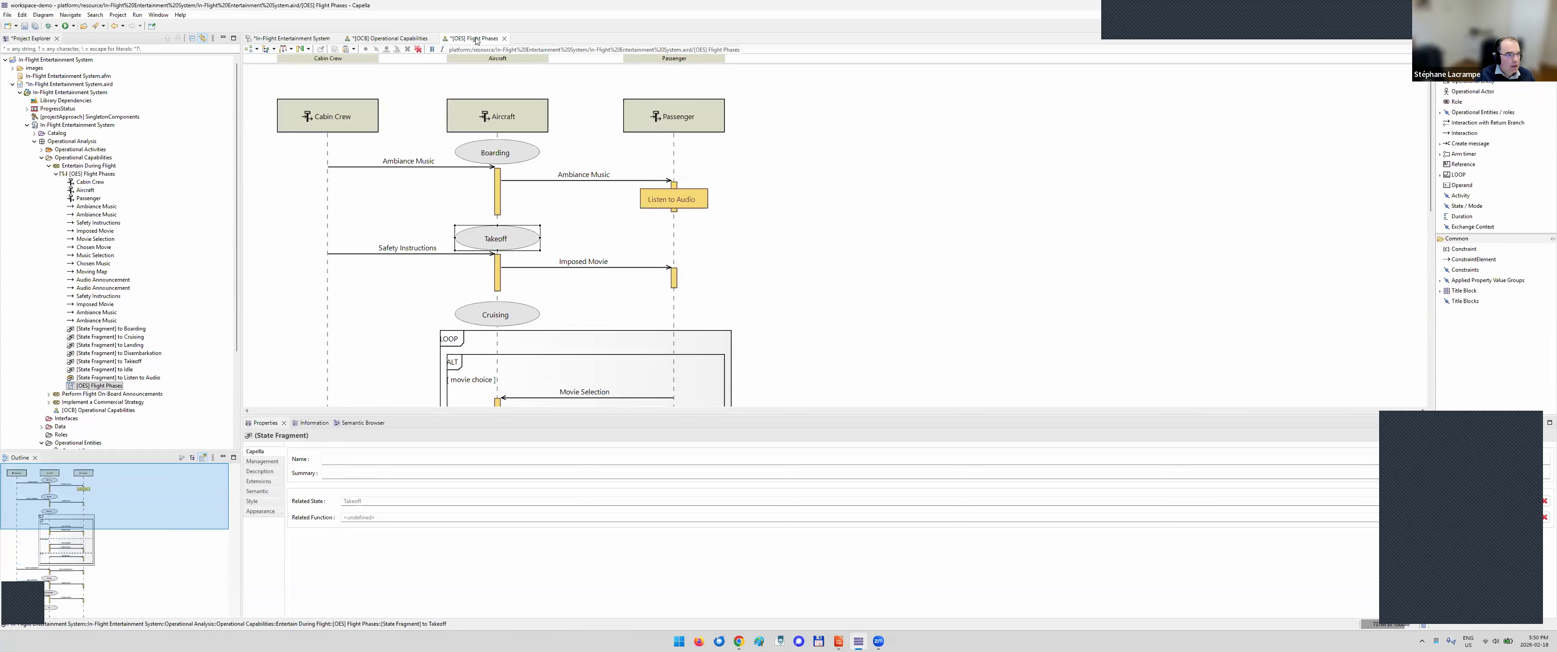
click(503, 40)
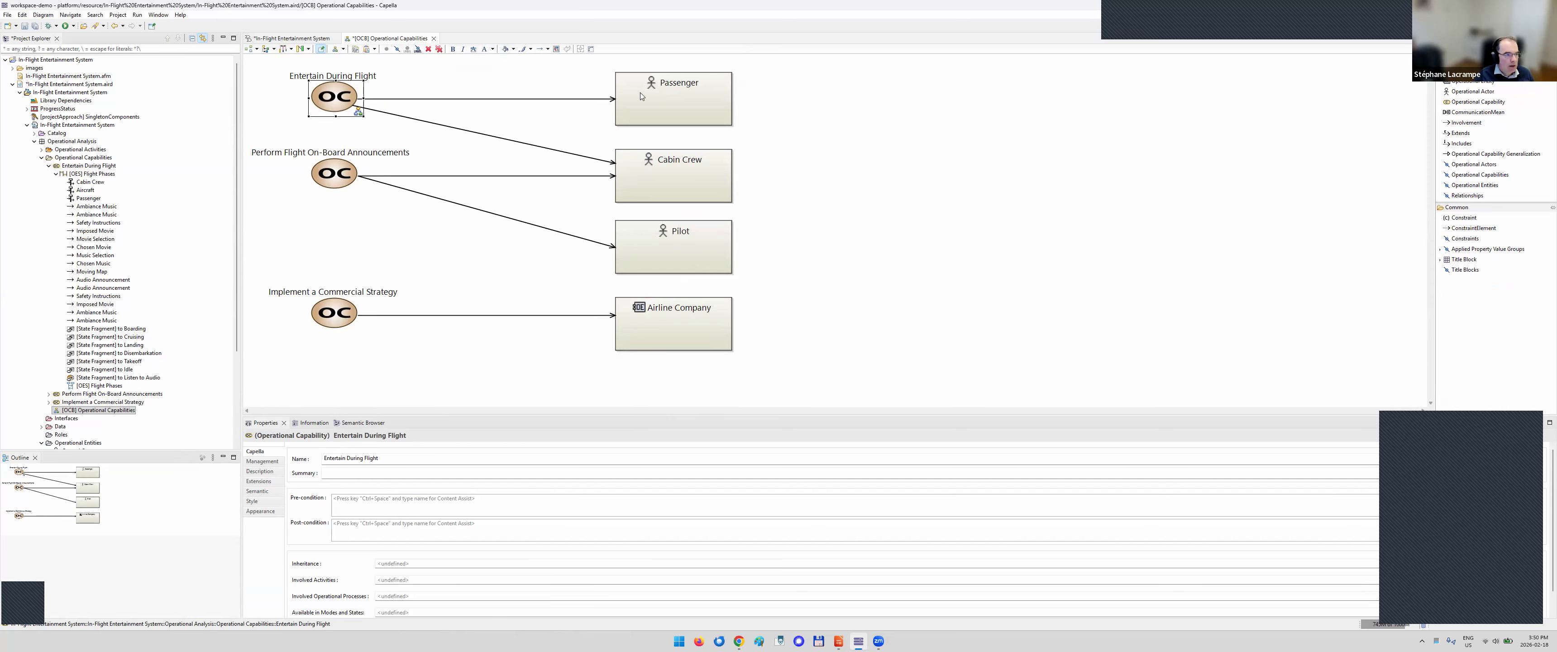
Inspect the Cabin Crew and Passenger actors in the Operational Capabilities diagram, and show the Passenger's relations in the Semantic Browser
click(696, 98)
click(698, 160)
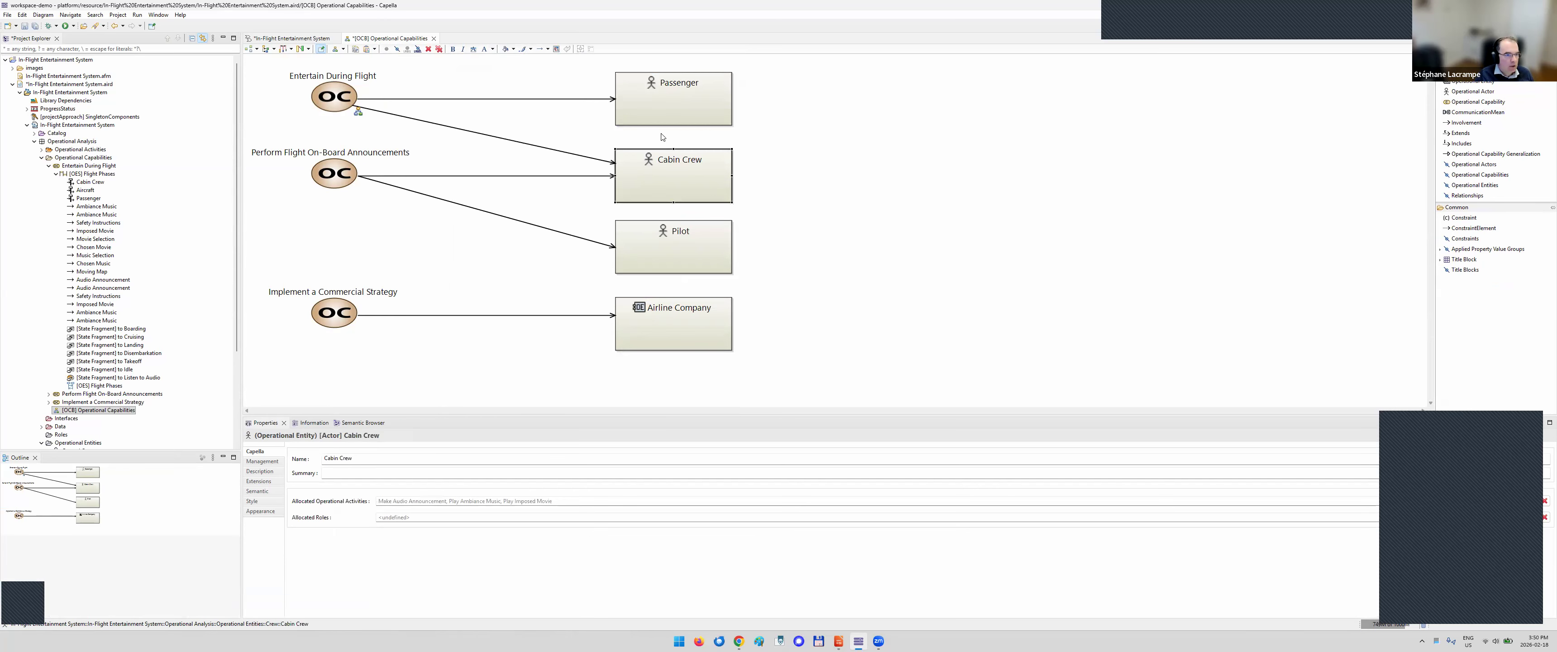
click(657, 112)
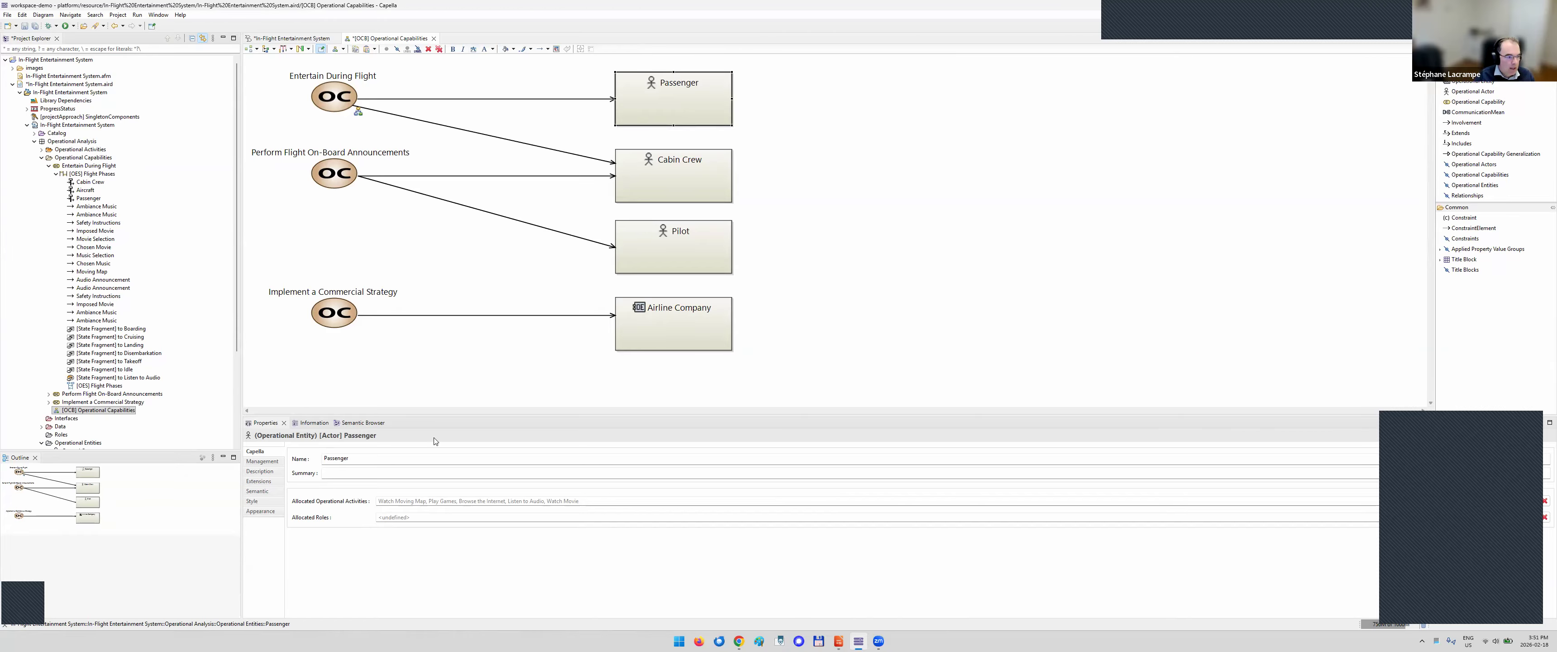
click(349, 423)
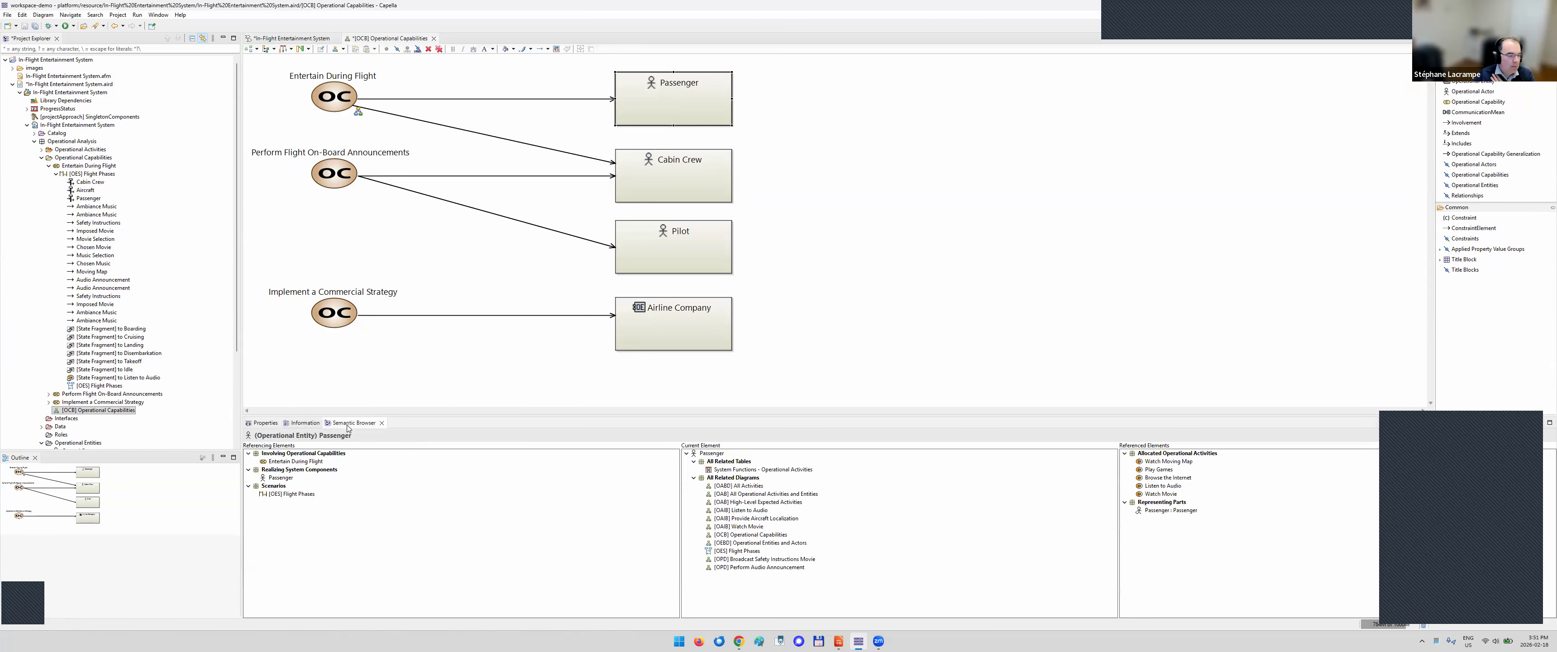
Add the Aircraft entity involved in Entertain During Flight to the capabilities diagram from the Semantic Browser, and inspect its relations
click(328, 103)
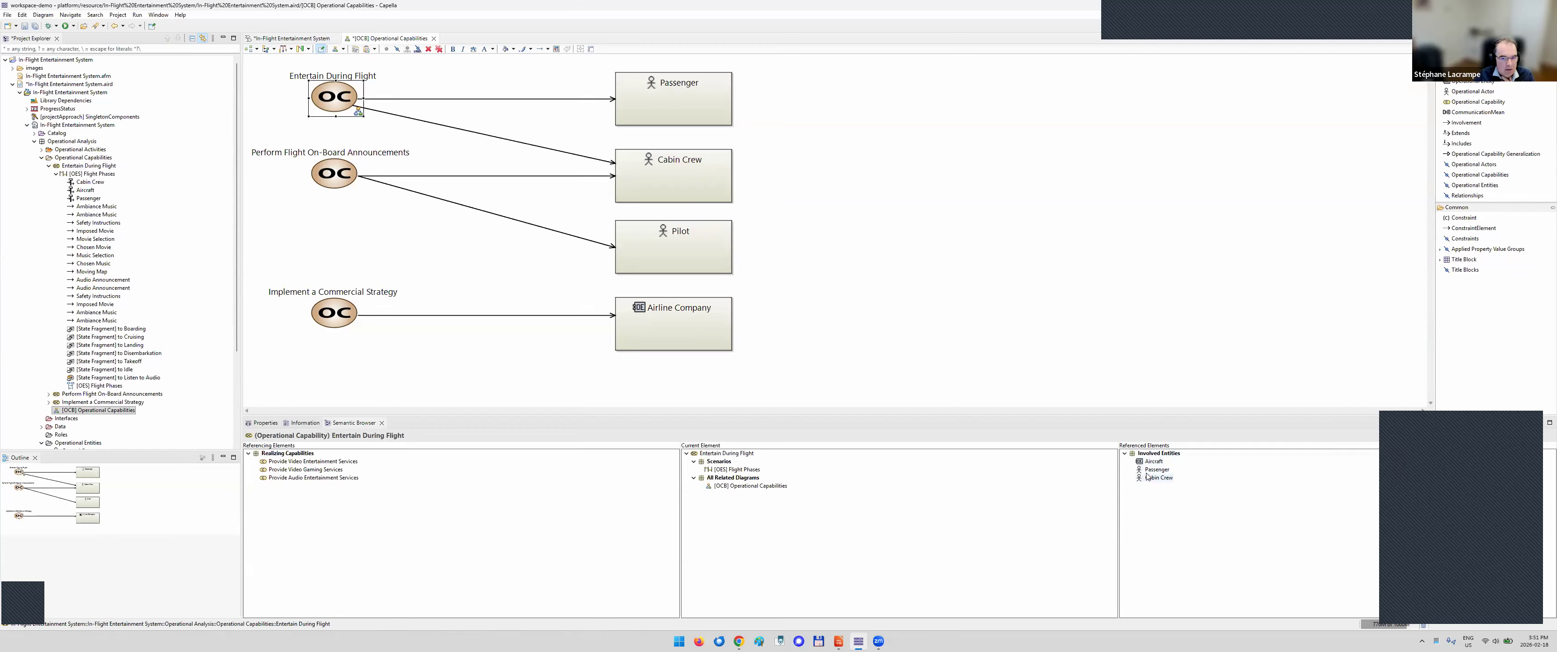
drag(1149, 463, 877, 138)
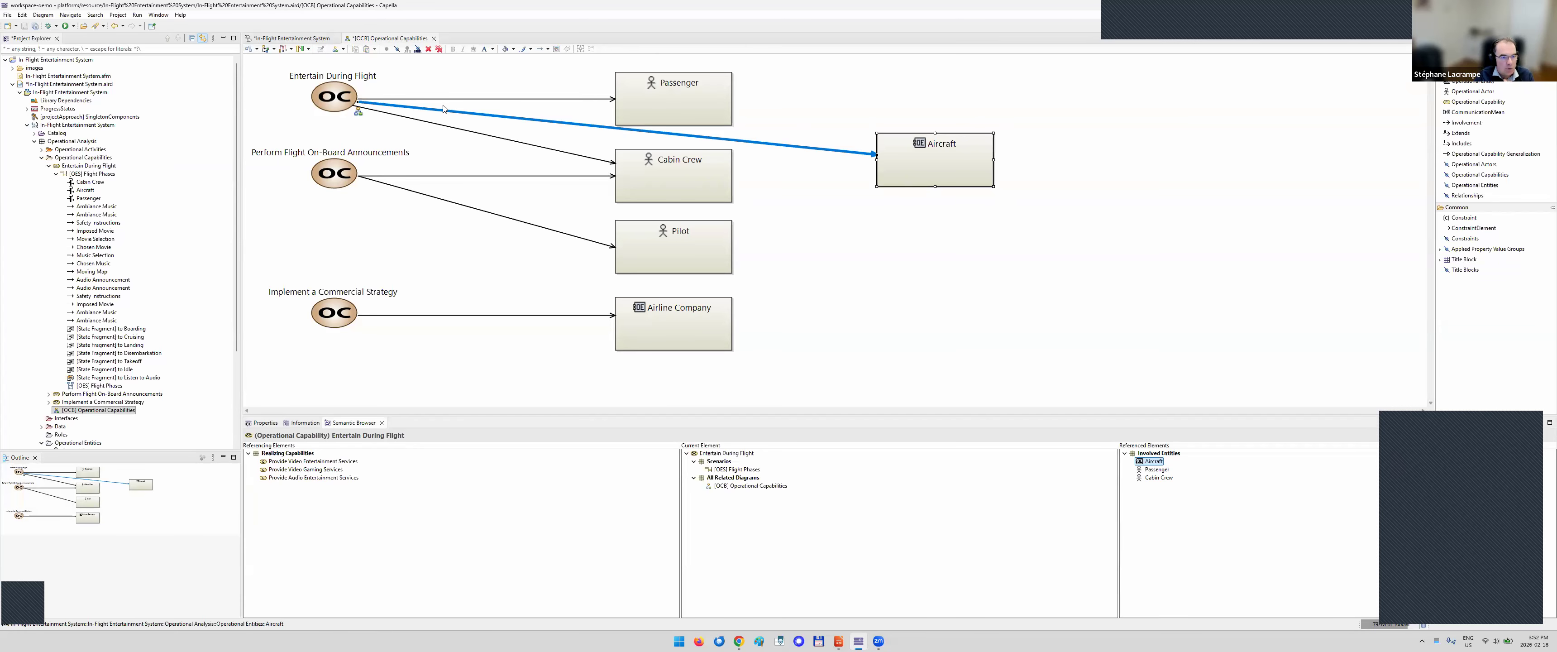
click(914, 212)
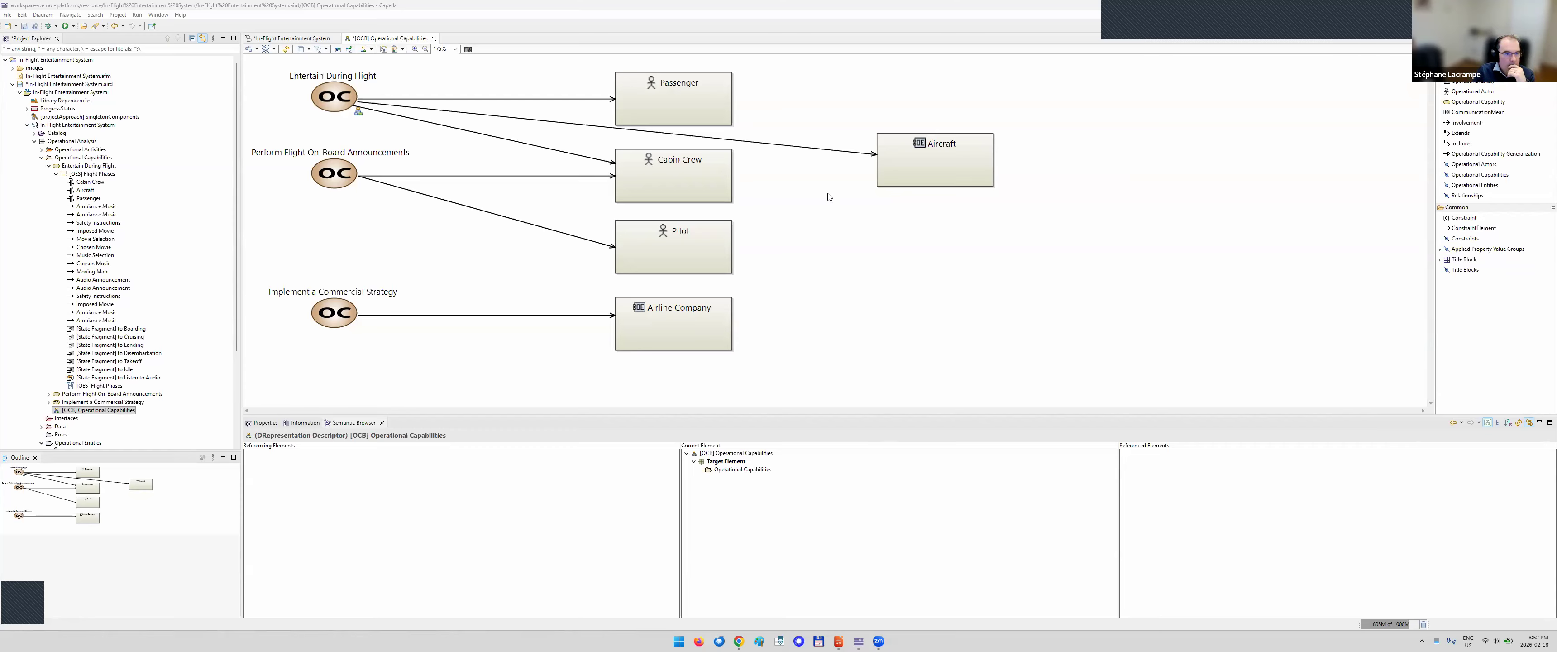
click(795, 190)
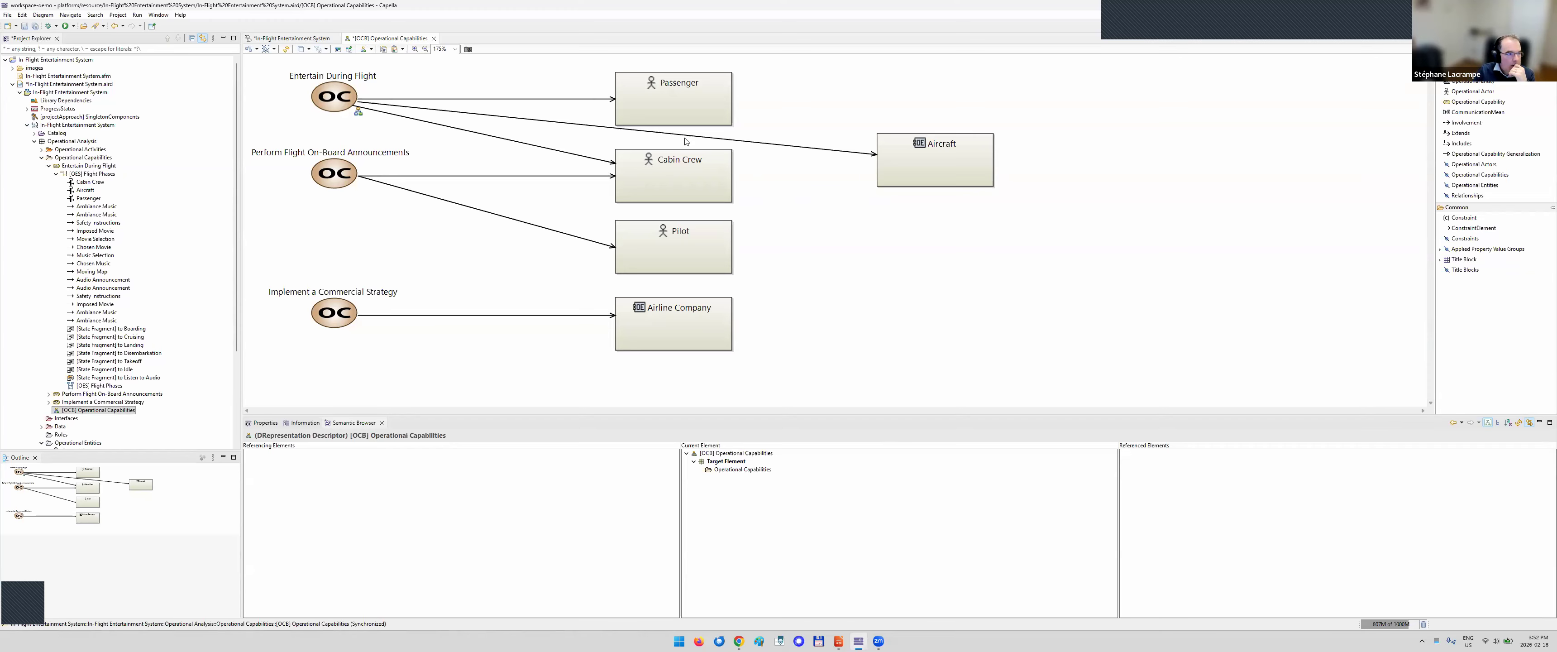
click(890, 162)
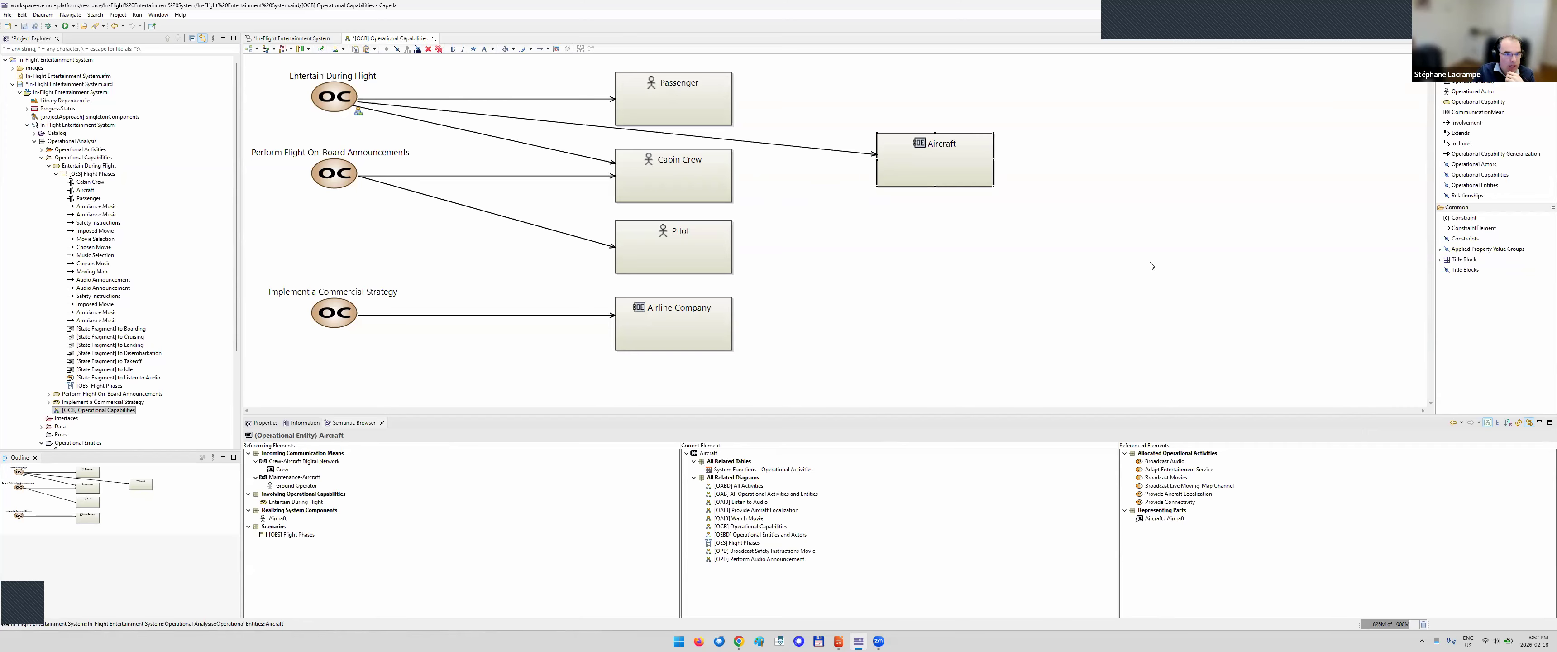
click(916, 233)
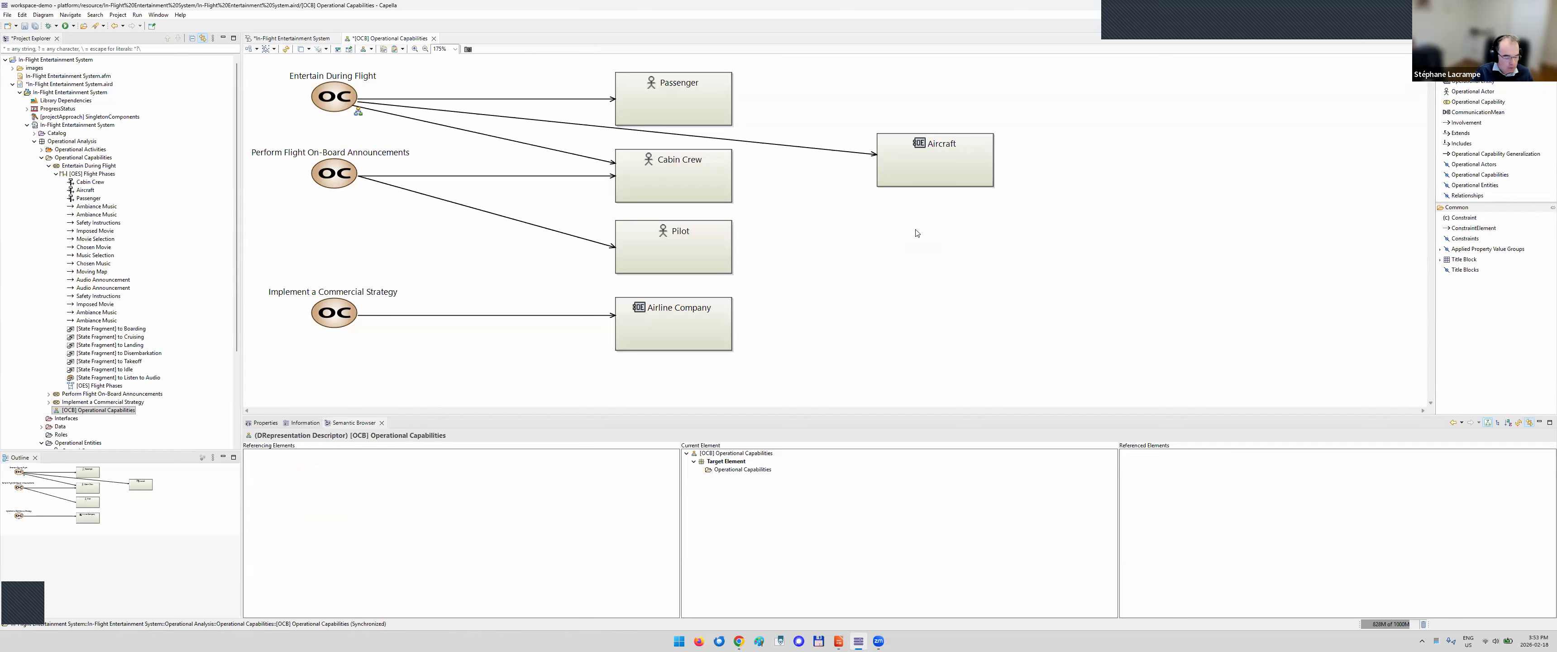
Undo and redo the Aircraft insertion, and remove the Aircraft from the diagram only
key(ctrl+z)
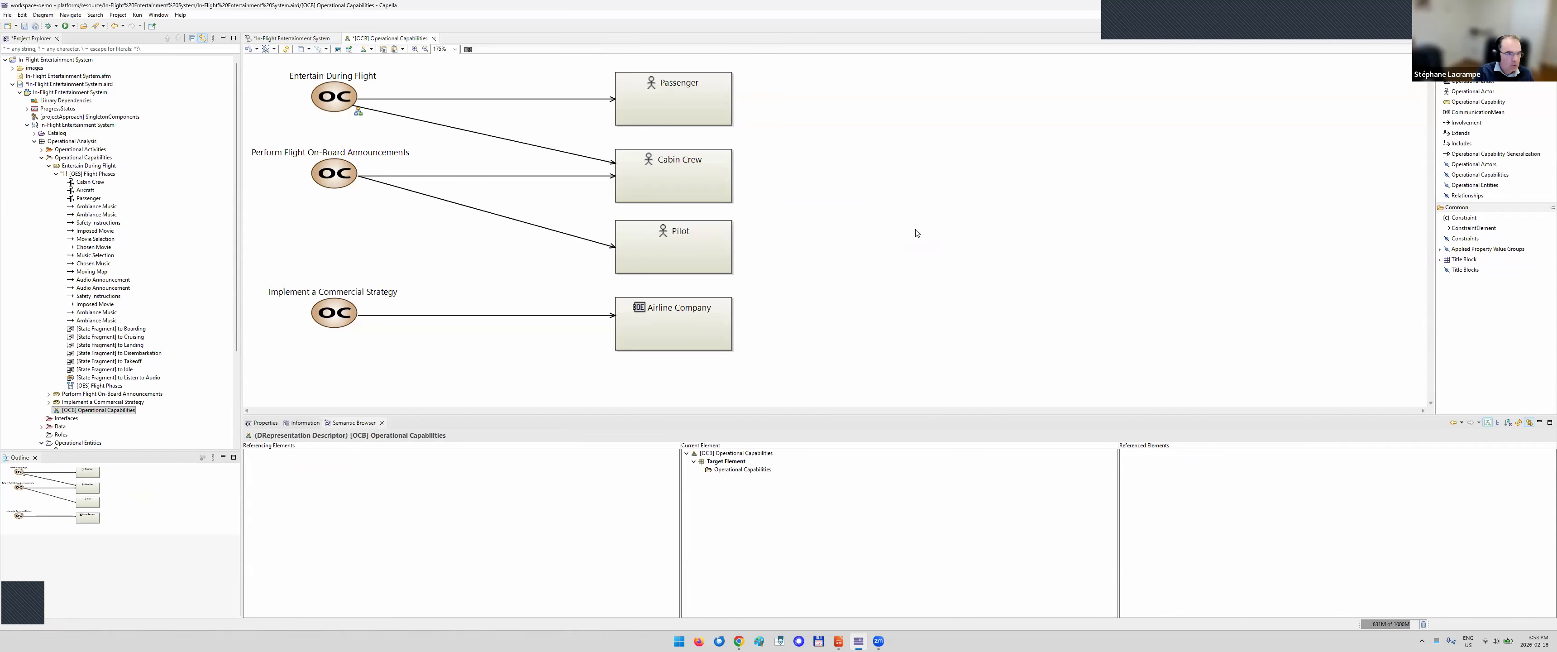
key(ctrl+y)
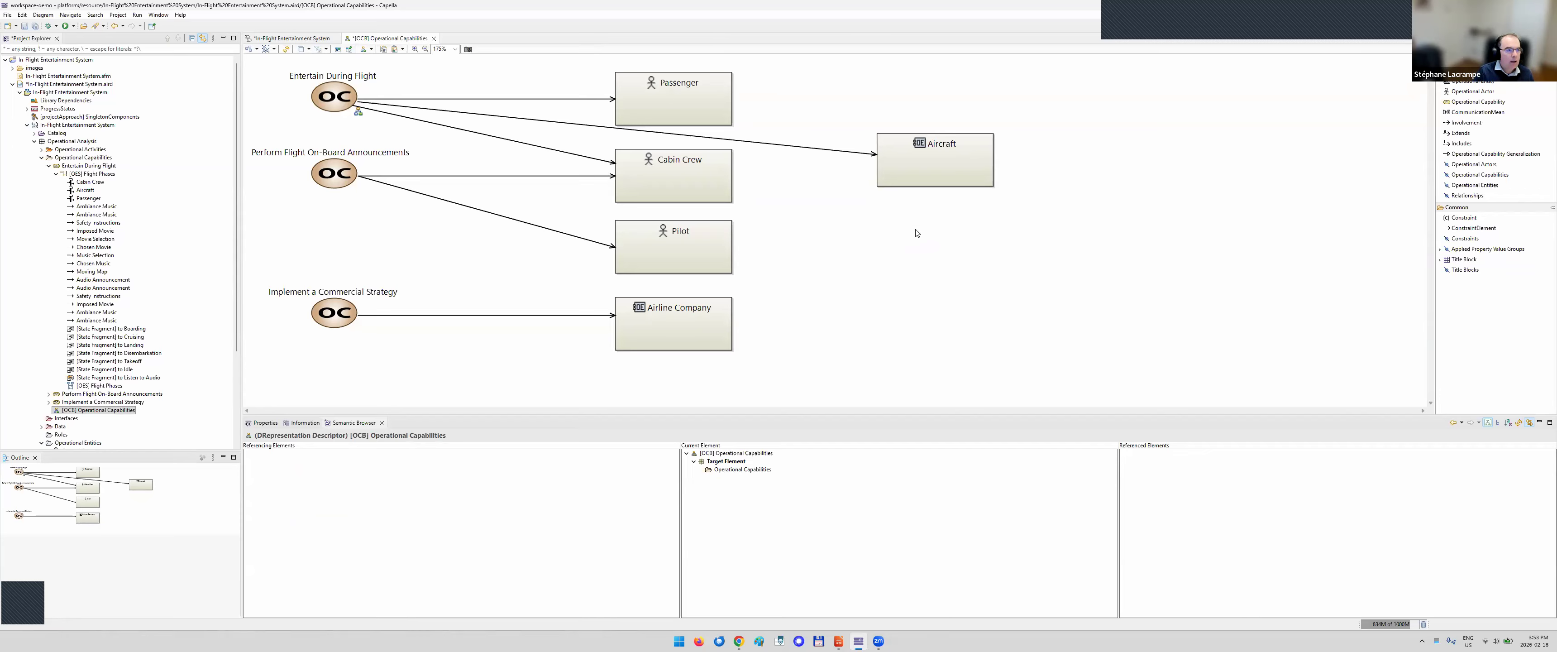
click(920, 186)
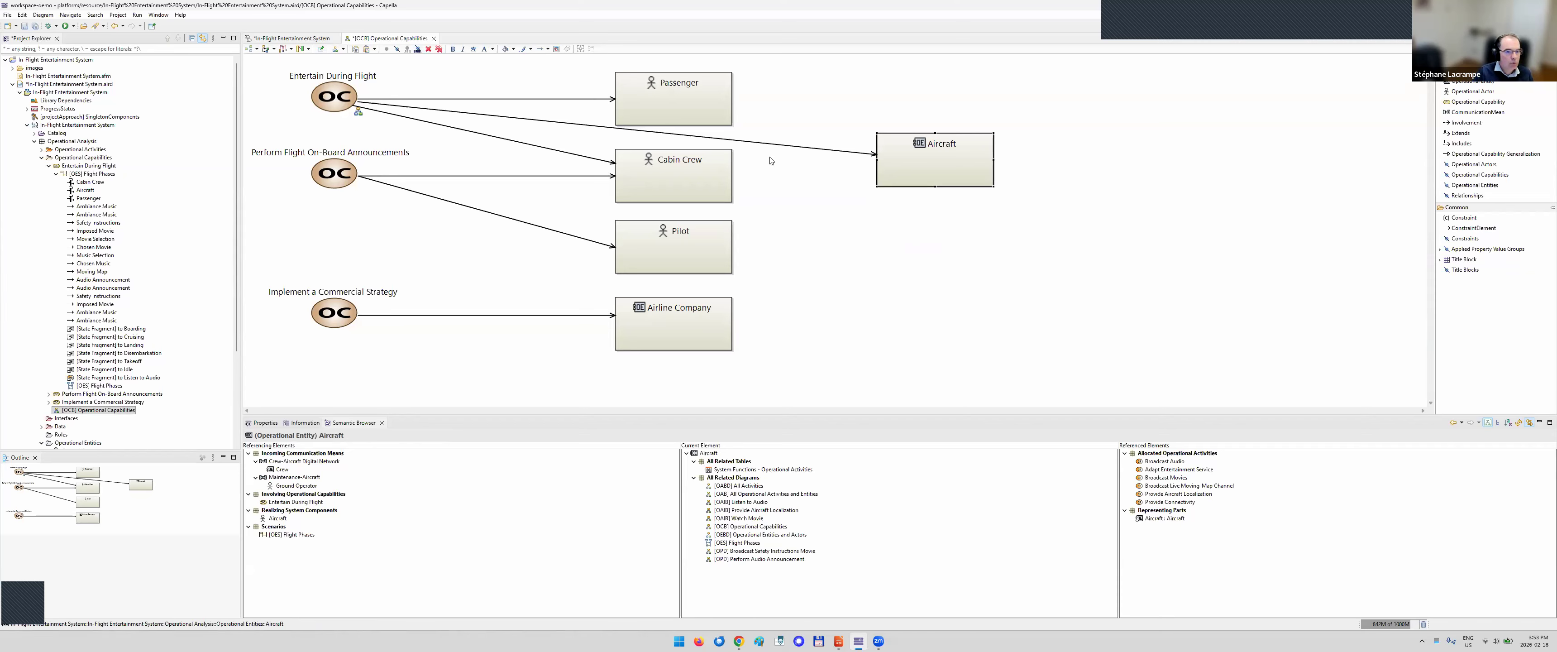
click(428, 49)
Put the Aircraft entity back on the diagram from the involved entities of Entertain During Flight, beside the Passenger and Cabin Crew
click(329, 104)
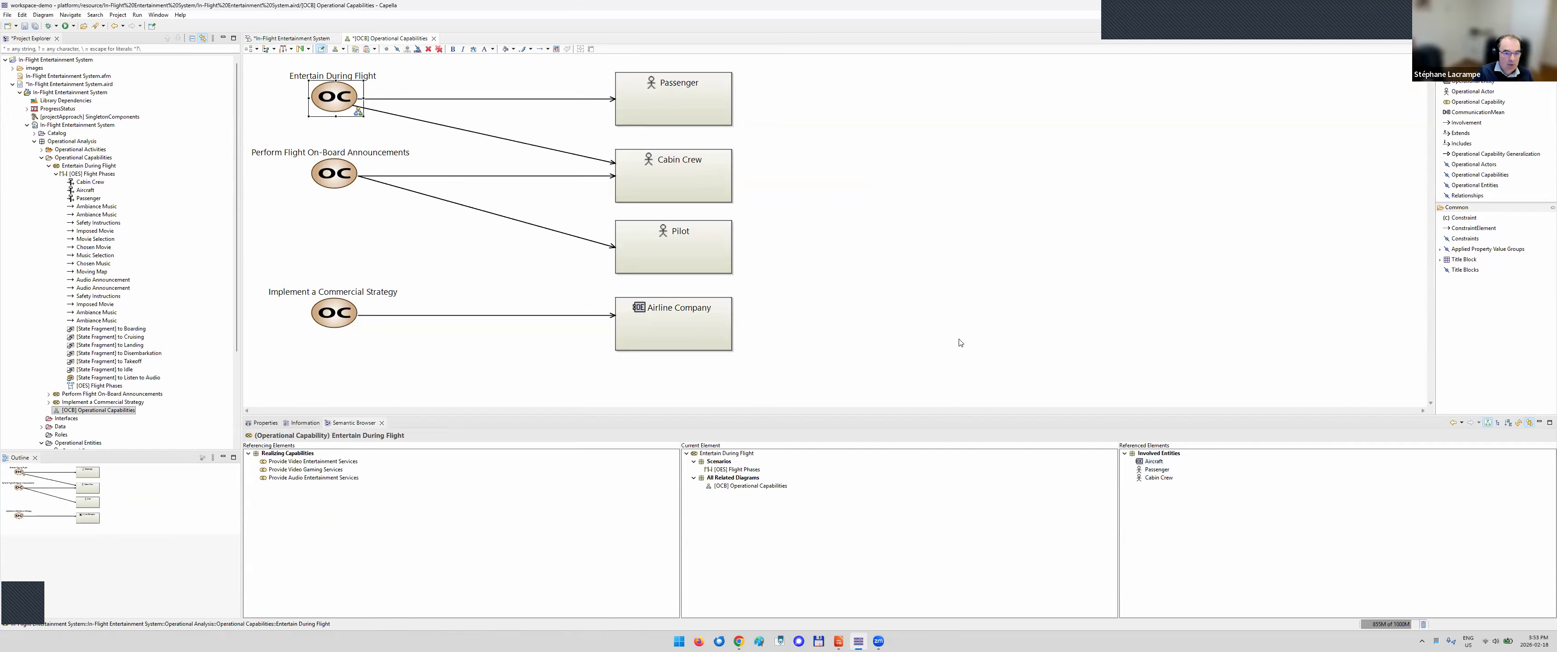
click(1139, 462)
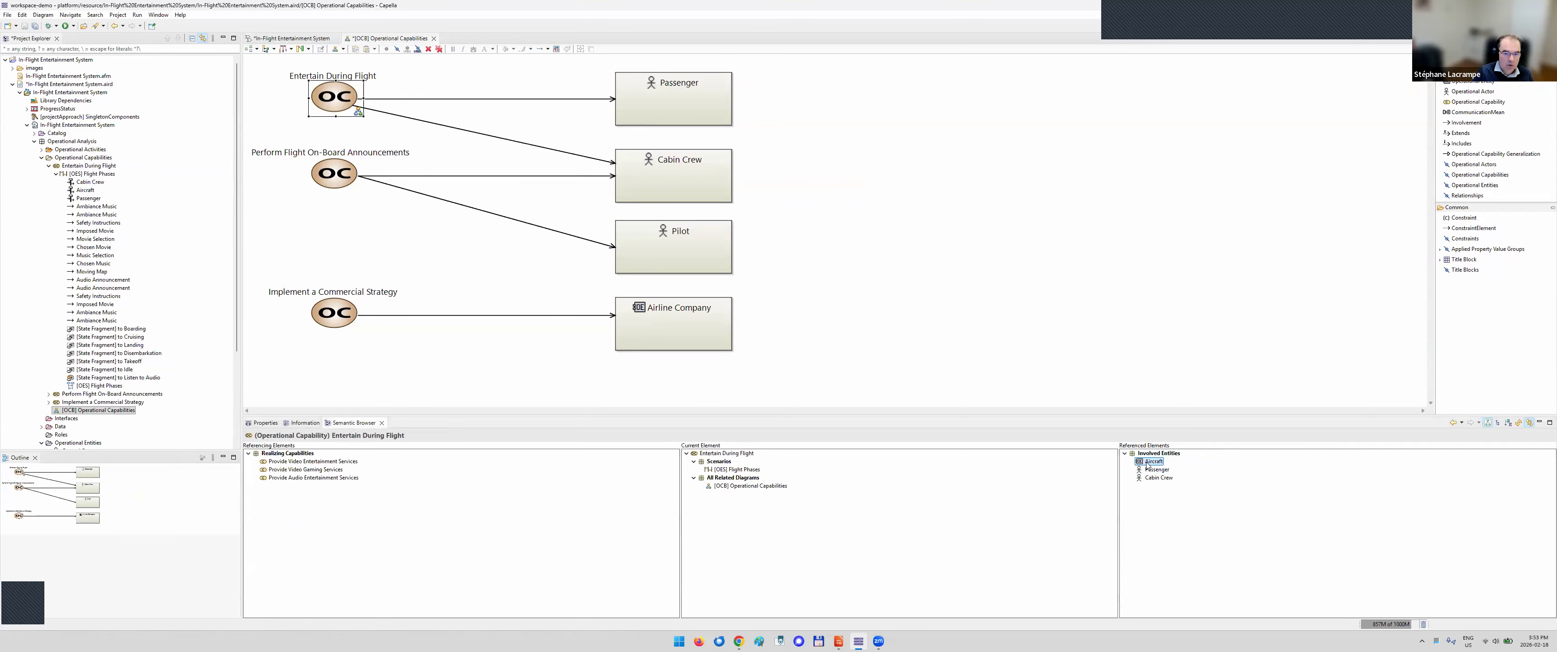
drag(964, 219, 862, 162)
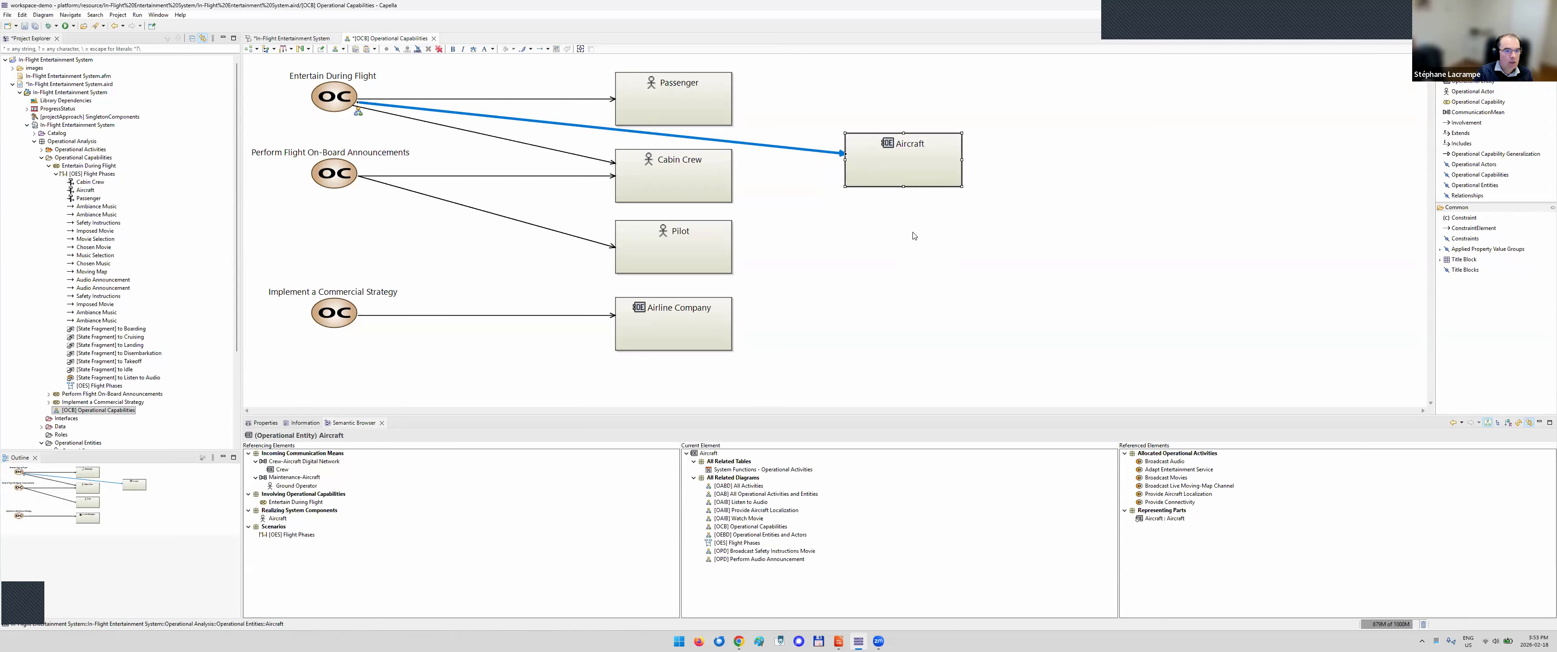
Request deletion of the Aircraft from the model, examine the impacted elements in the enlarged confirmation dialog, and cancel the deletion
click(920, 145)
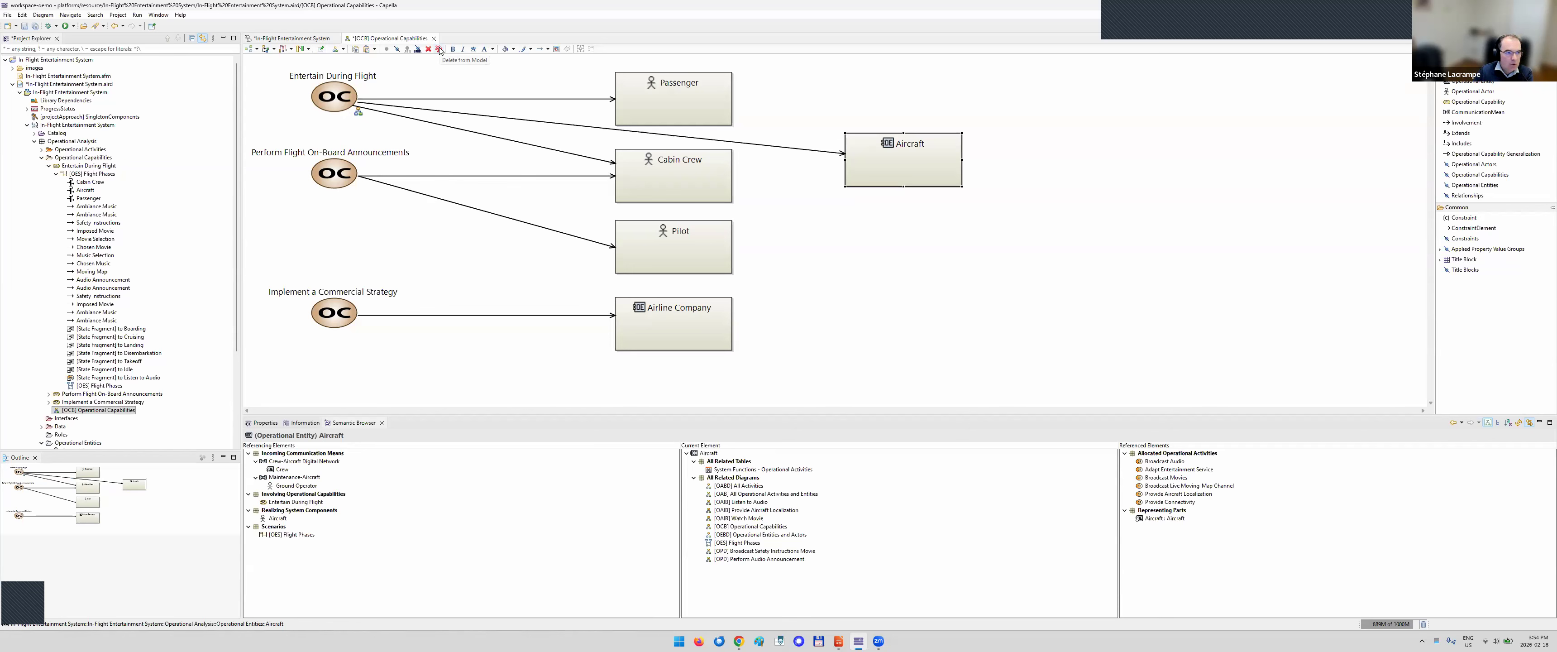
click(439, 50)
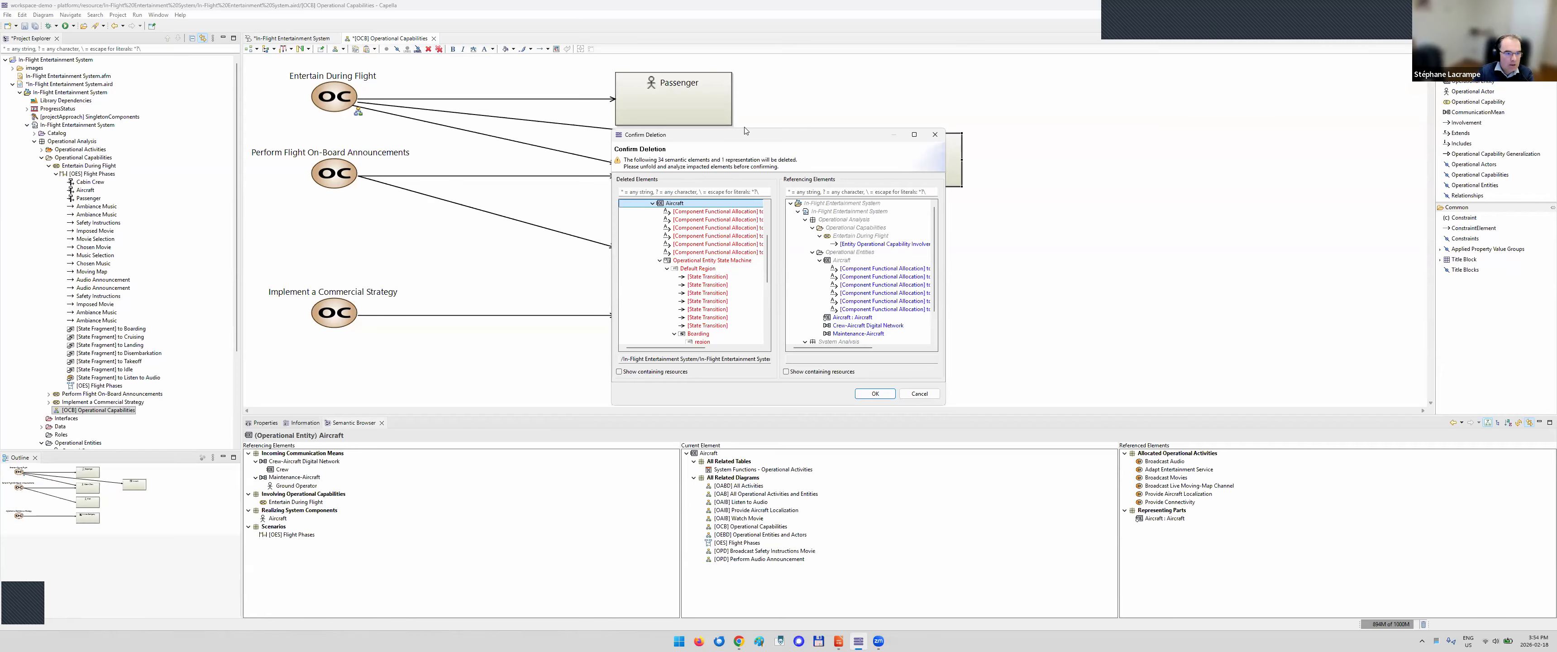
drag(745, 131, 581, 43)
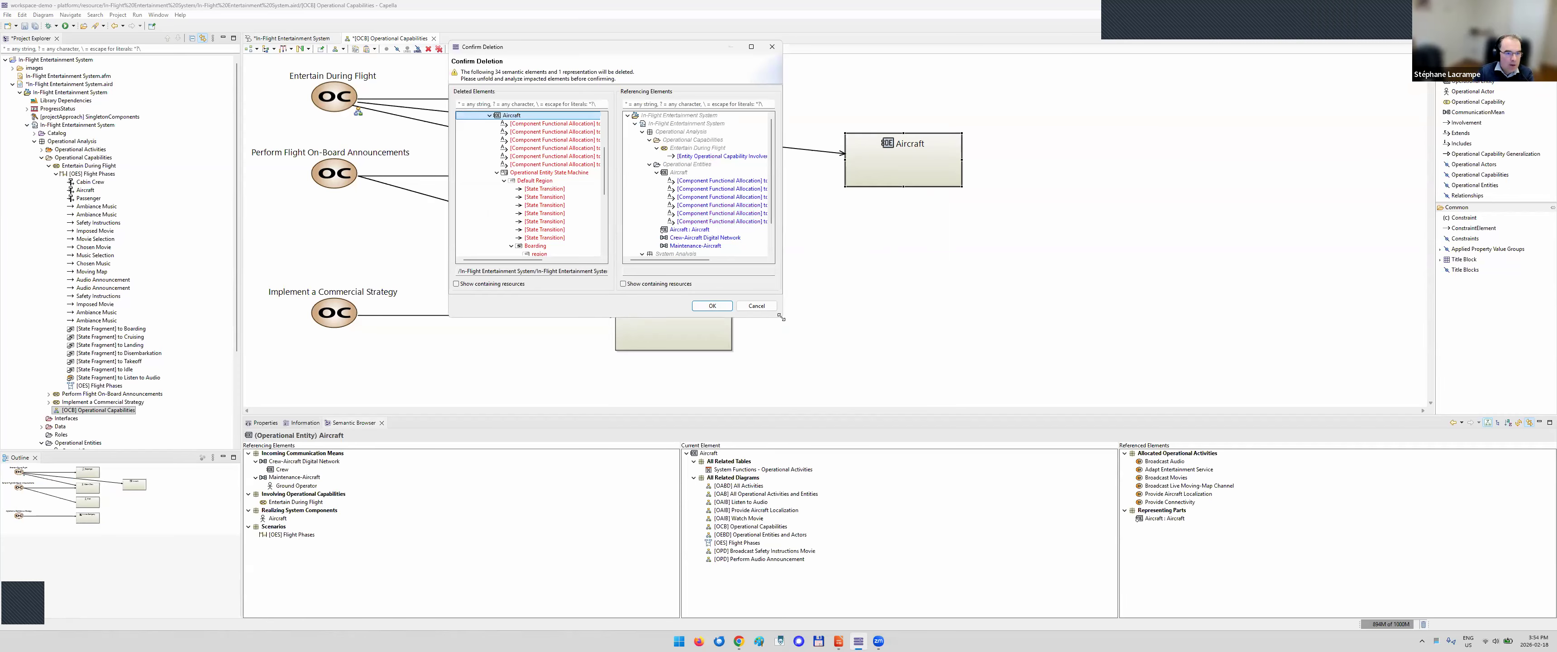
drag(908, 419, 1136, 525)
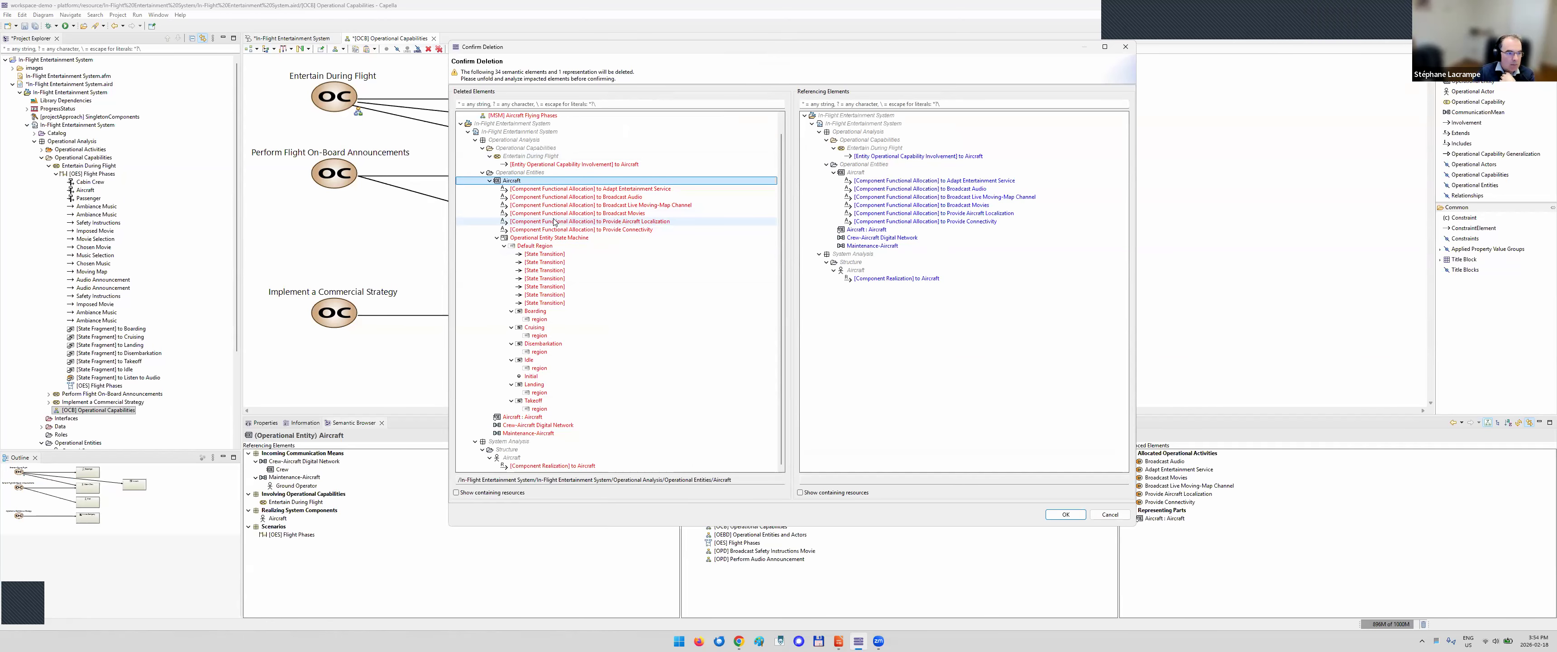
scroll(555, 223, up, 1)
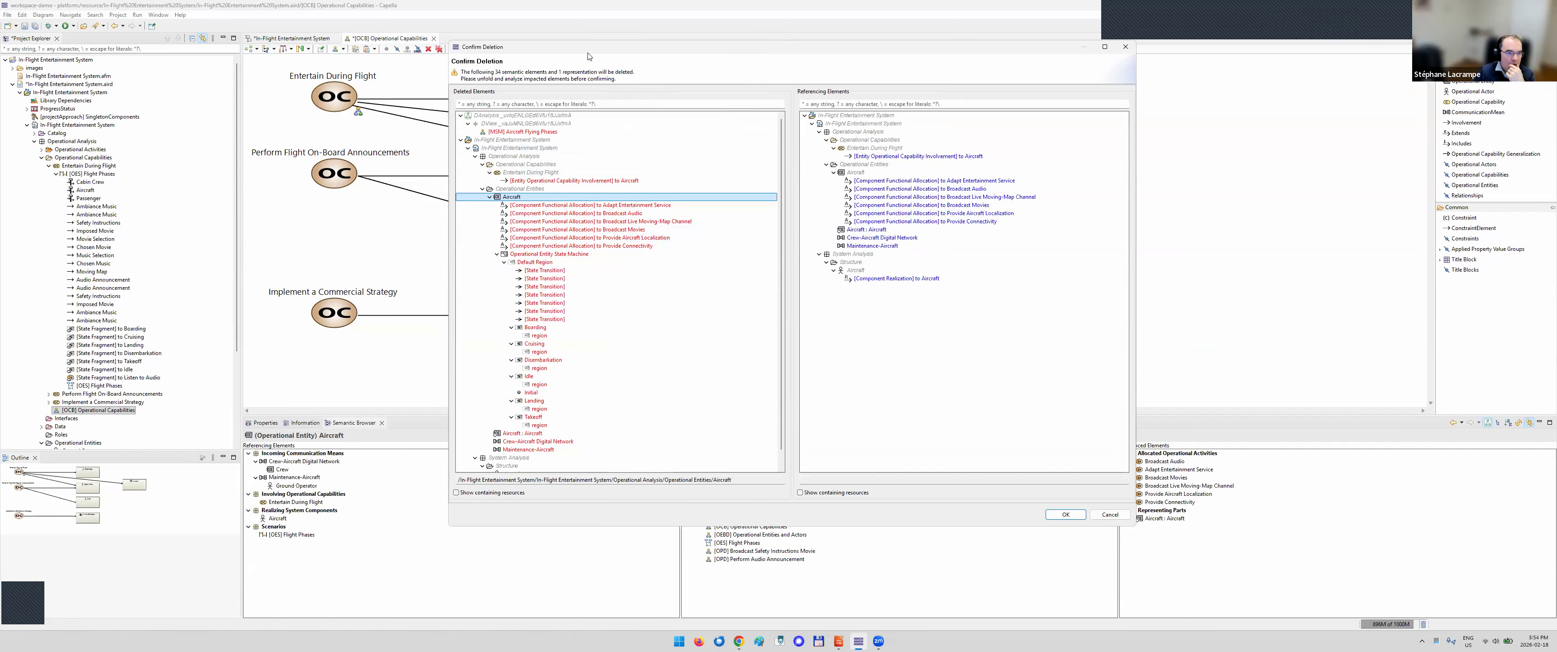
drag(610, 46, 817, 200)
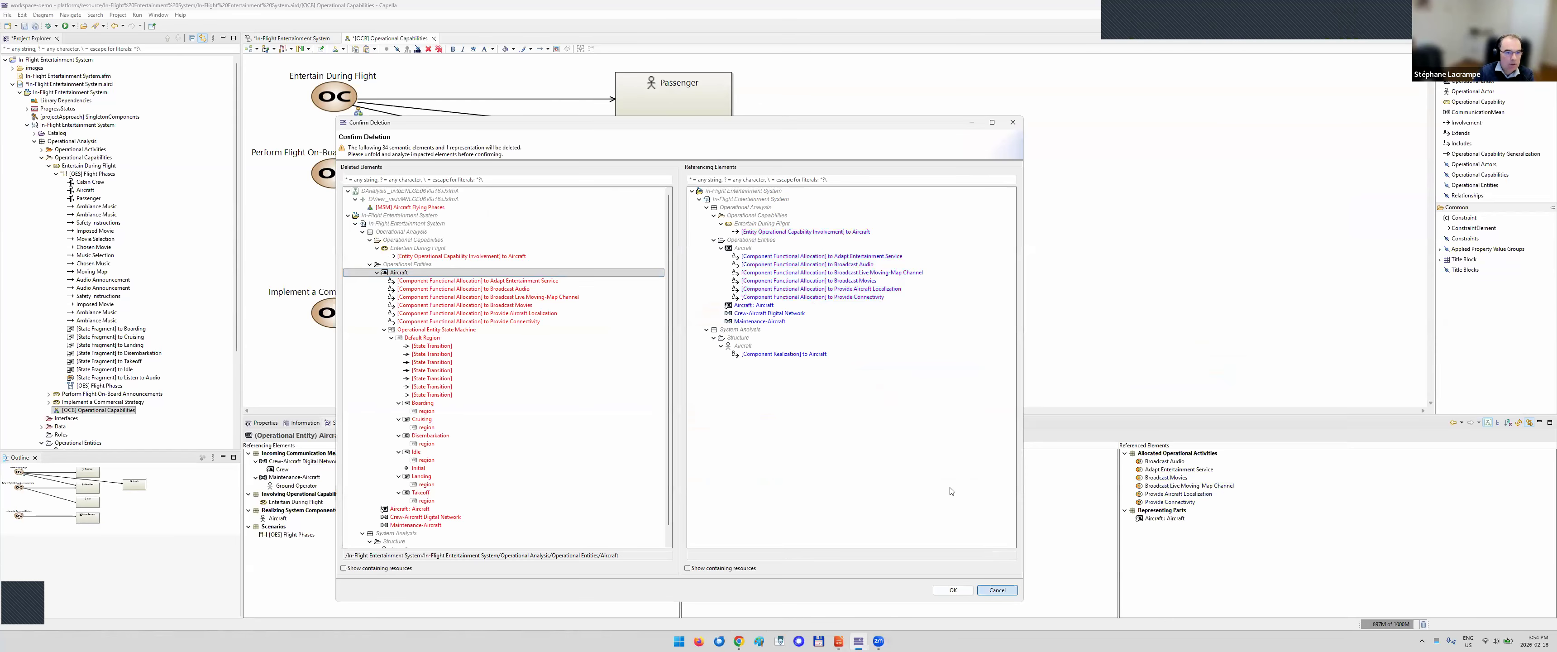
click(1001, 590)
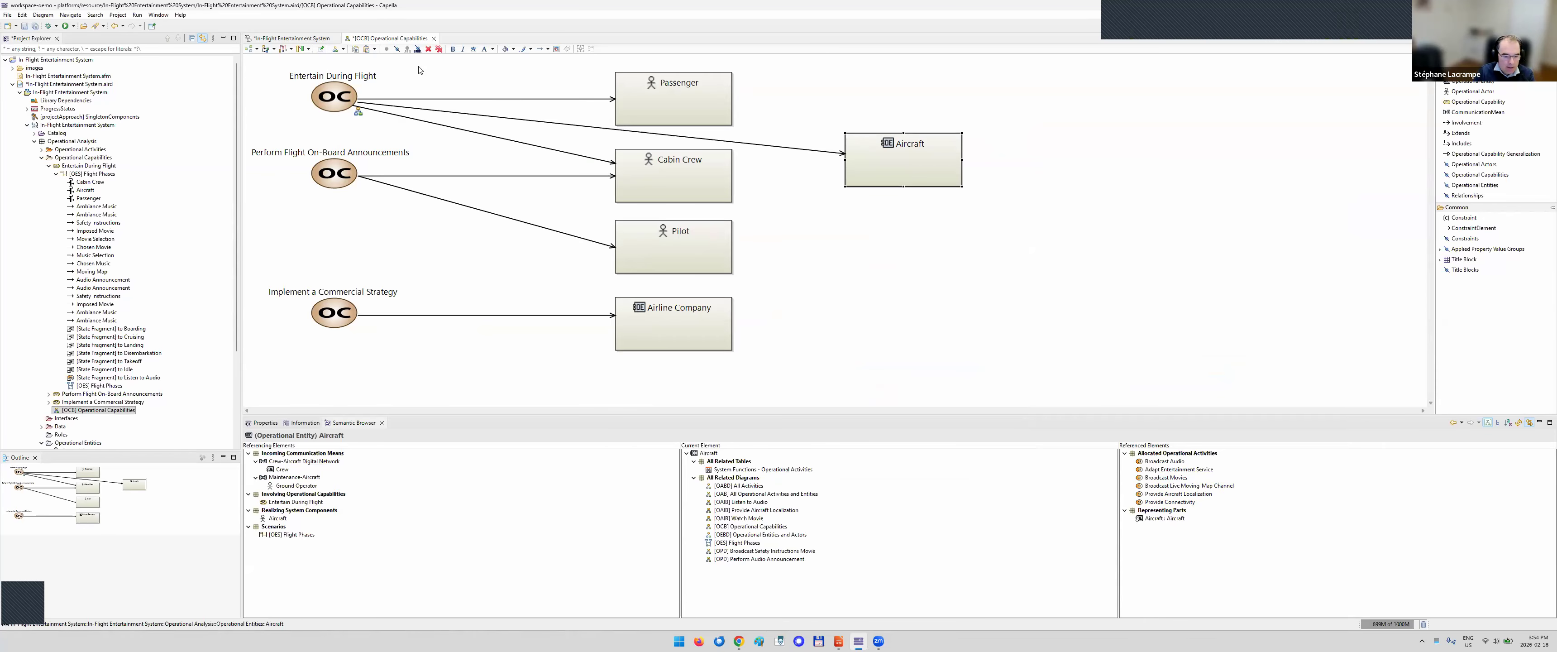
Close the Operational Capabilities diagram and list the existing diagrams for Define Operational Activities and describe Interactions
click(435, 39)
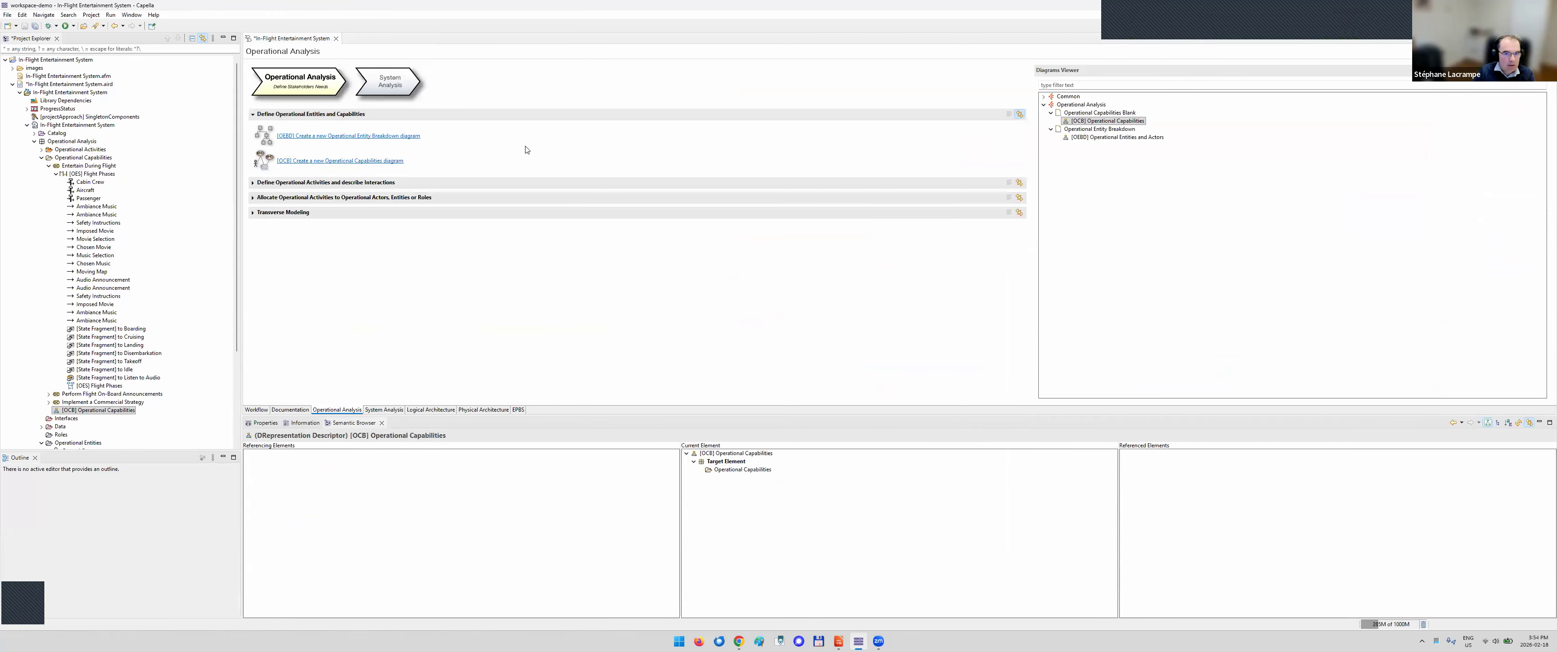
click(253, 186)
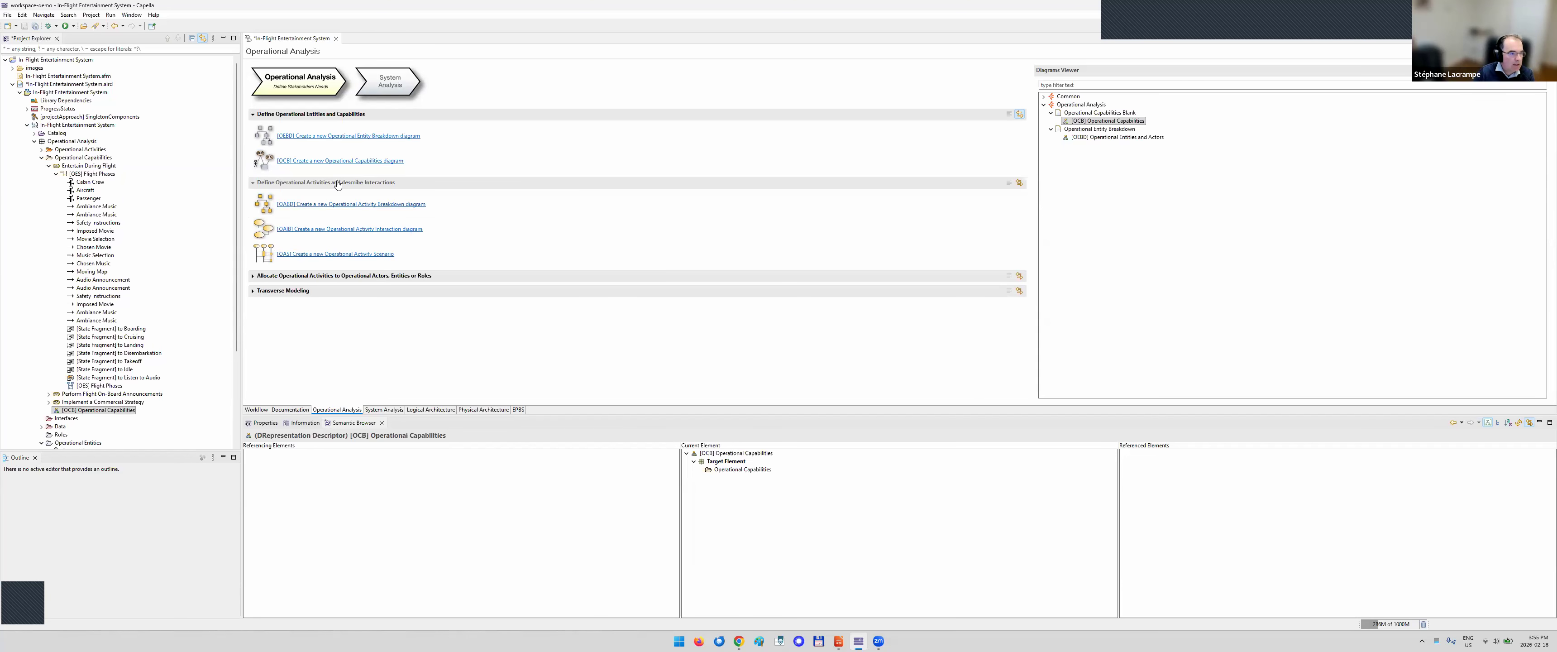
click(1020, 183)
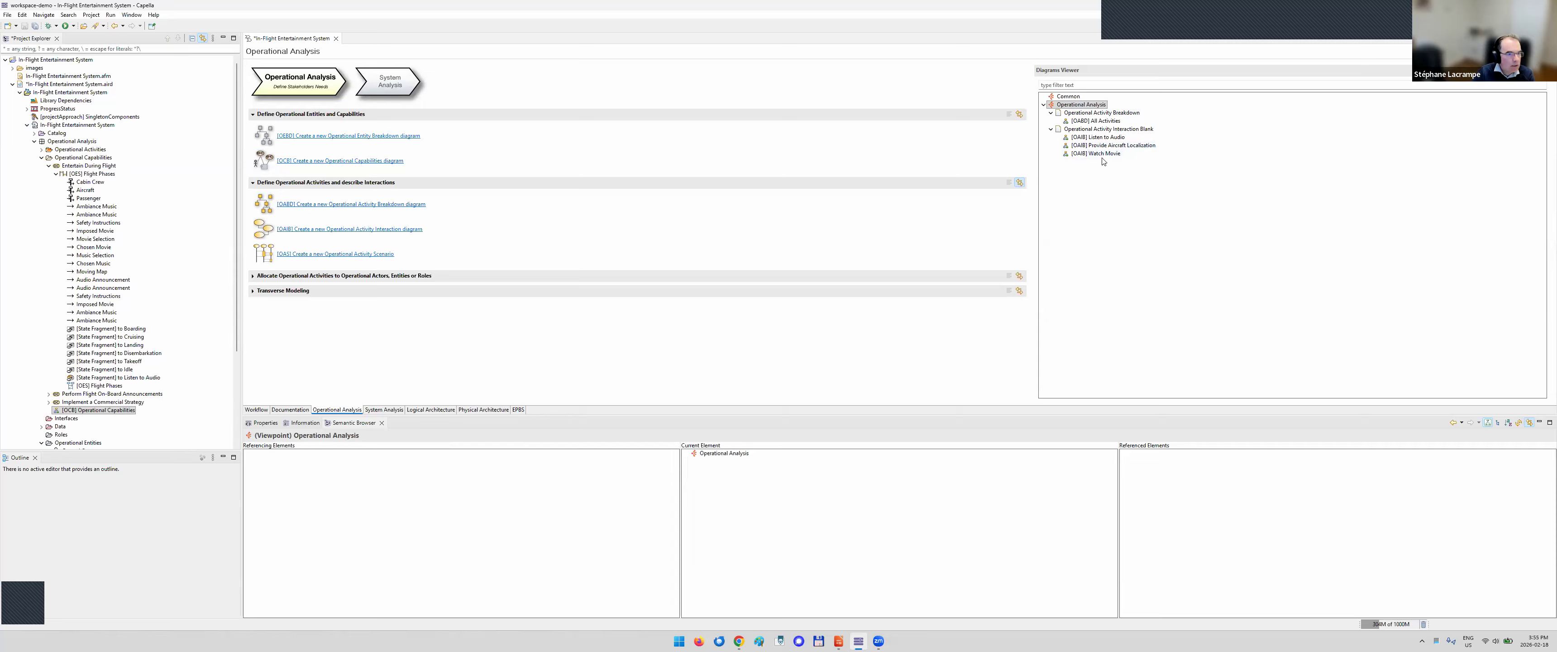
Review the full width of the [OABD] All Activities breakdown diagram and close it
double_click(1094, 121)
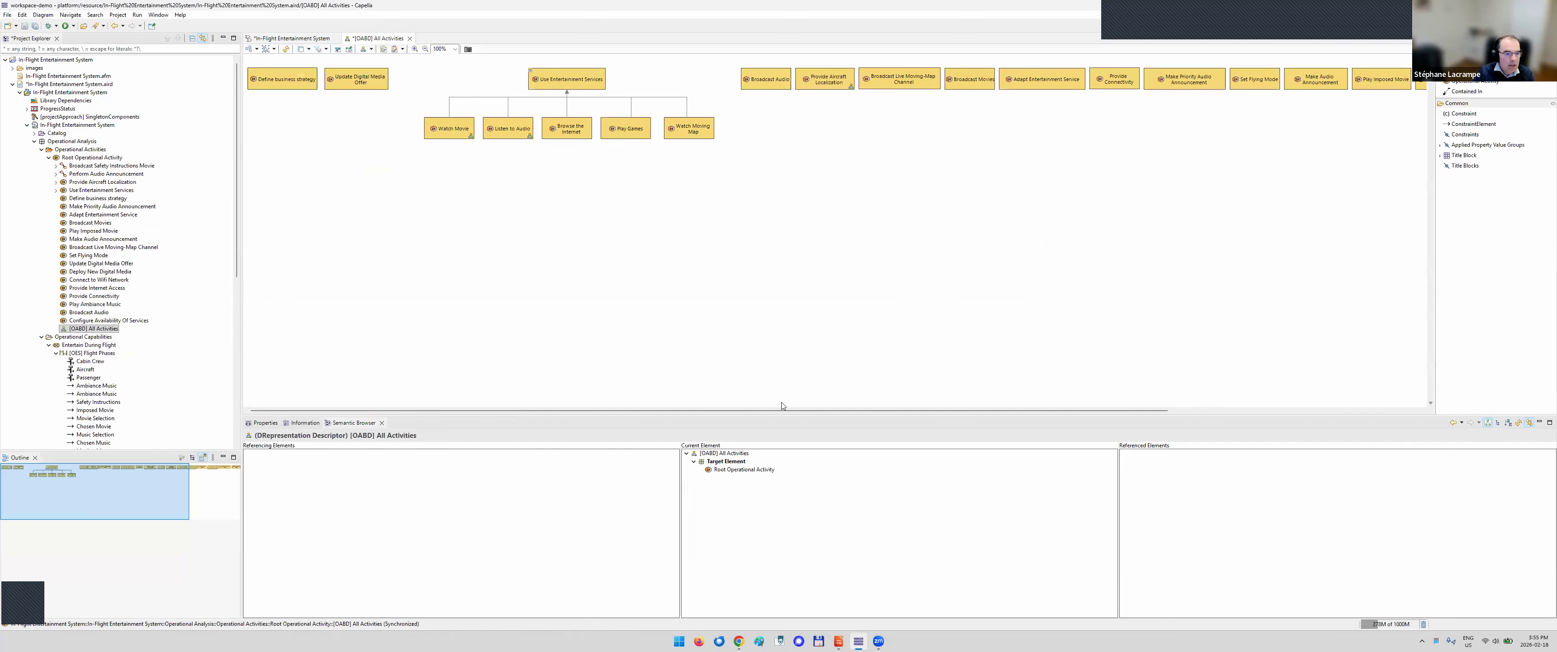
drag(834, 407, 1112, 393)
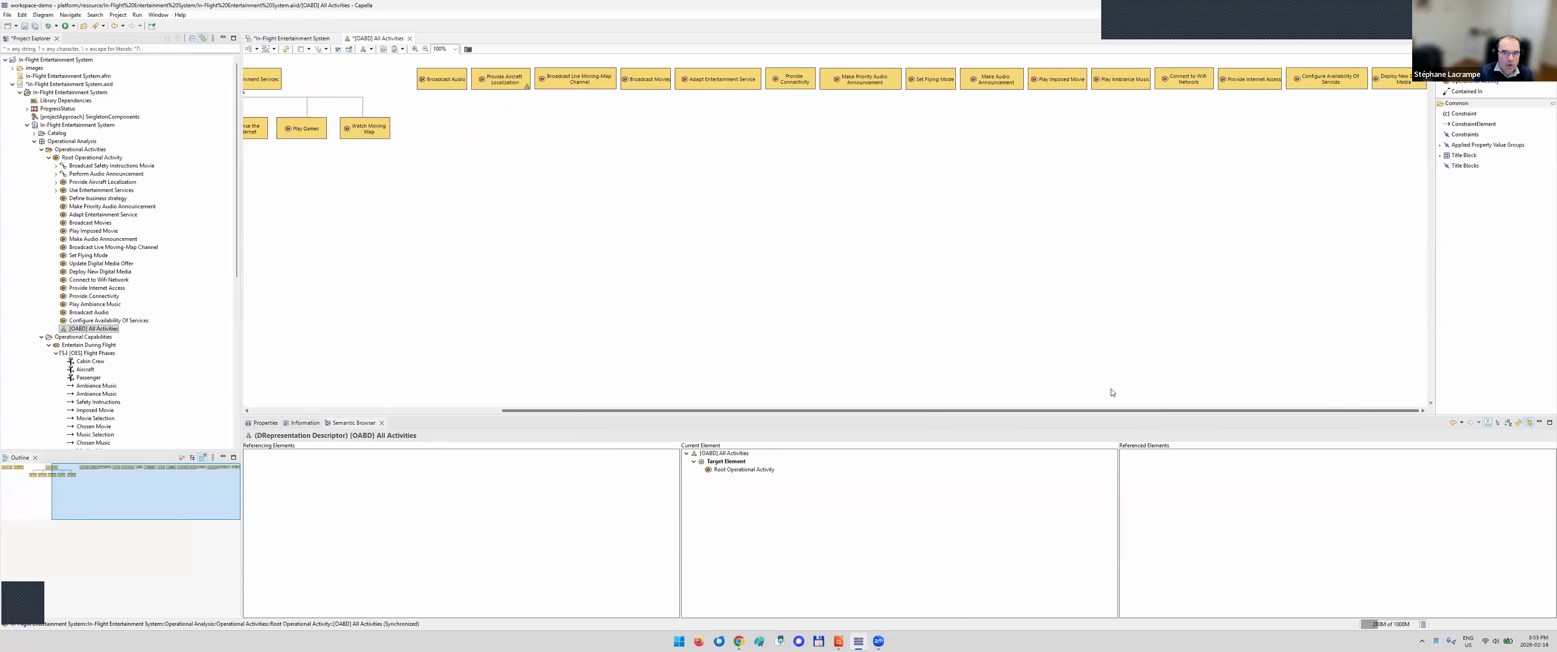
drag(781, 401, 637, 401)
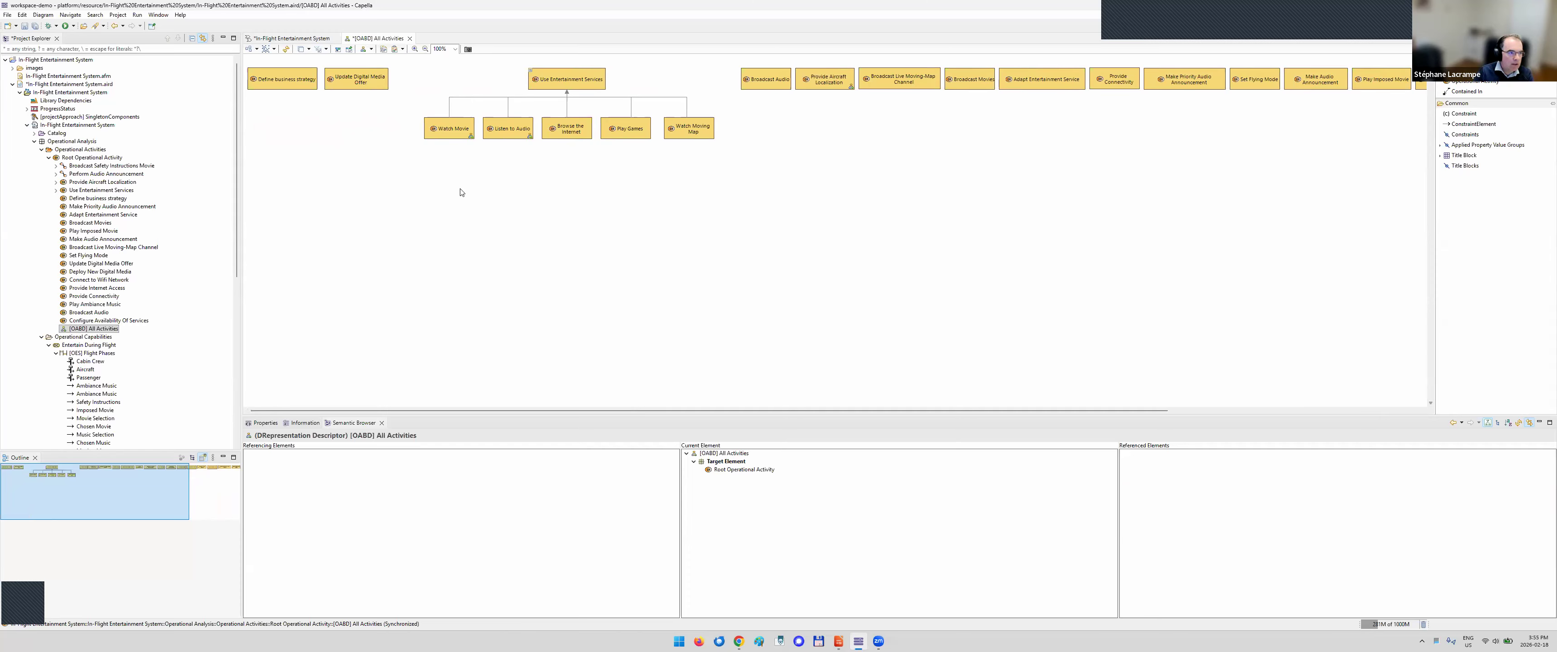
click(410, 38)
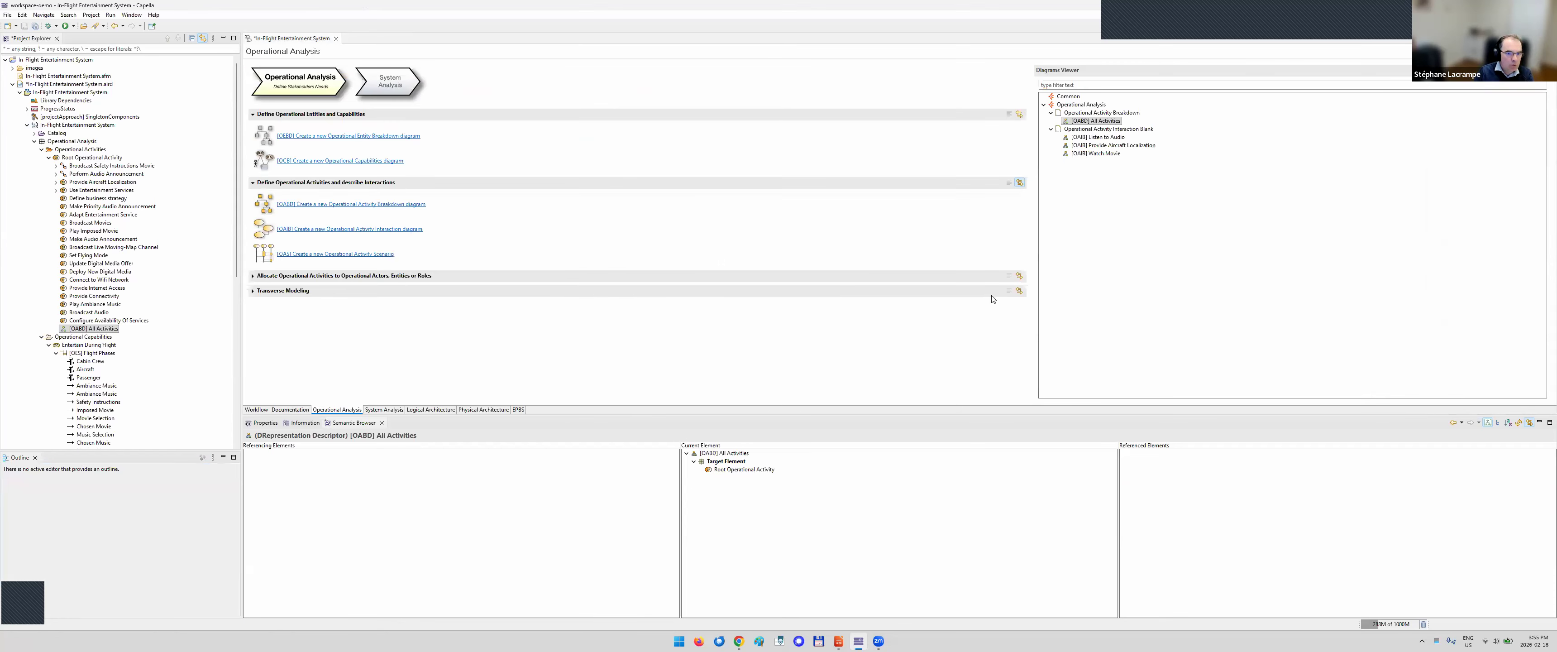
Open [OAB] All Operational Activities and Entities from the activity-allocation section's diagrams and enlarge the diagram area
click(253, 276)
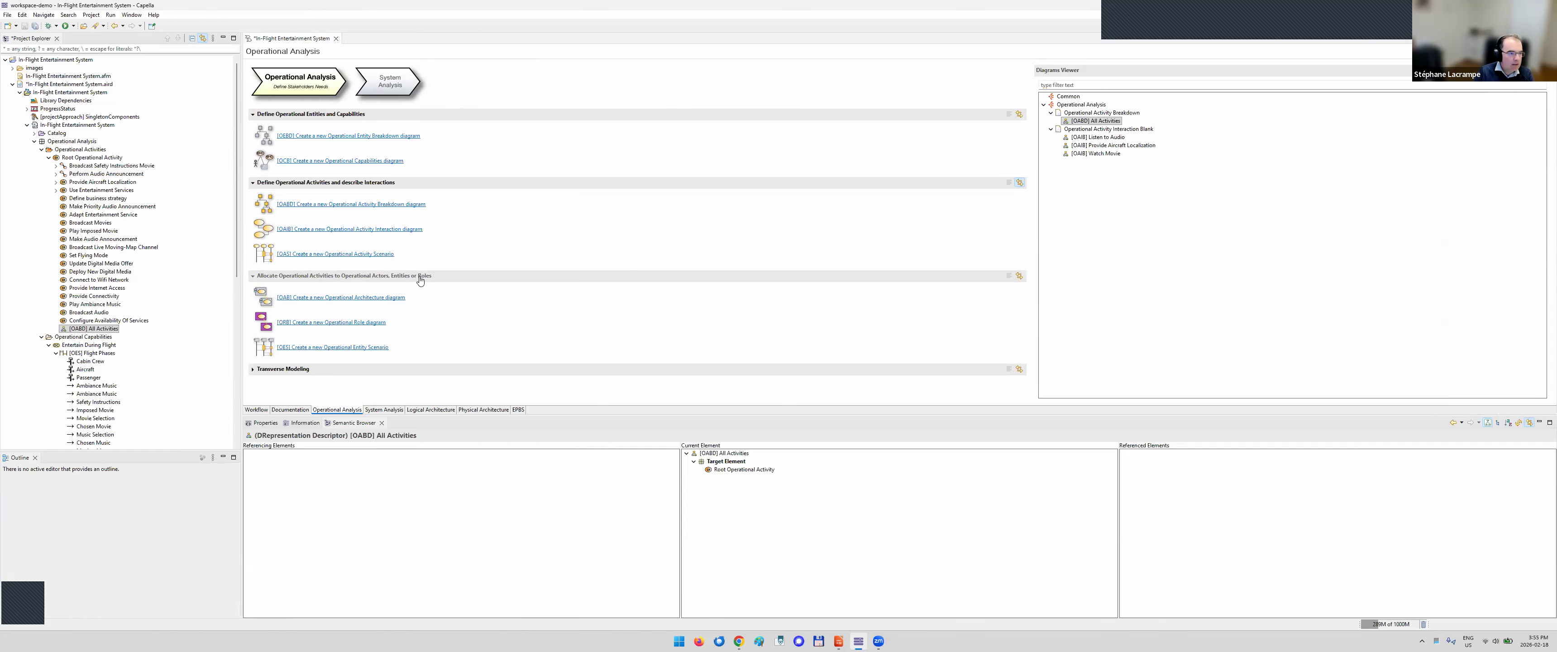
click(1020, 277)
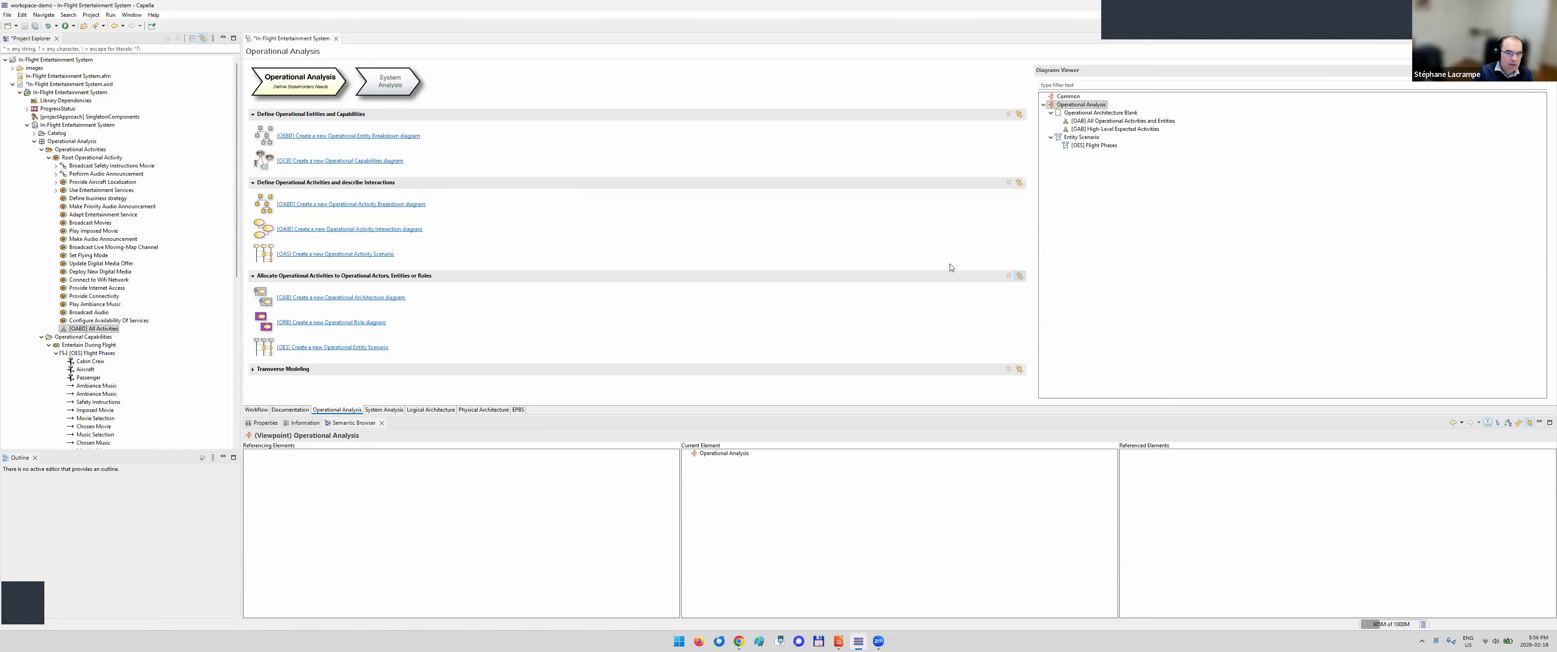
click(1100, 121)
double_click(1100, 124)
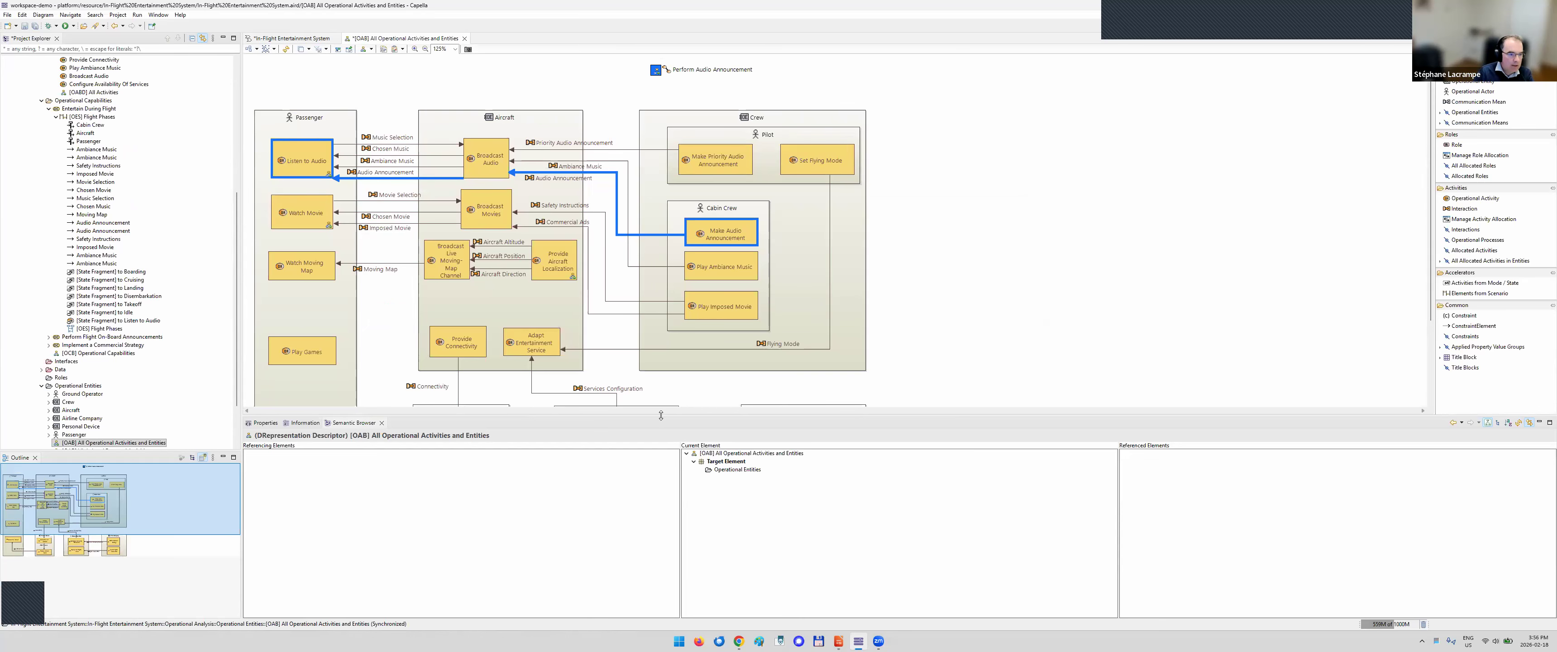
drag(652, 510, 652, 543)
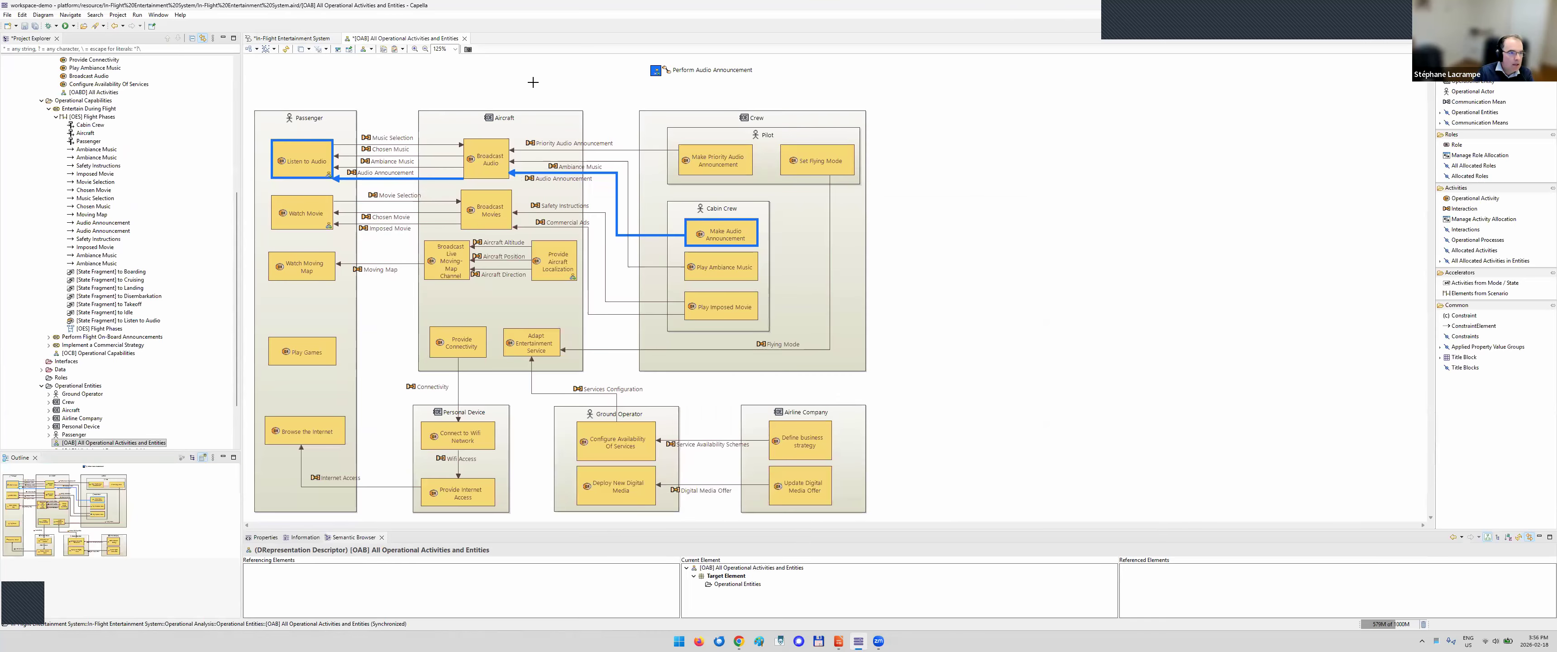
Inspect the Passenger and its Listen to Audio, Watch Movie and Watch Moving Map activities
click(298, 123)
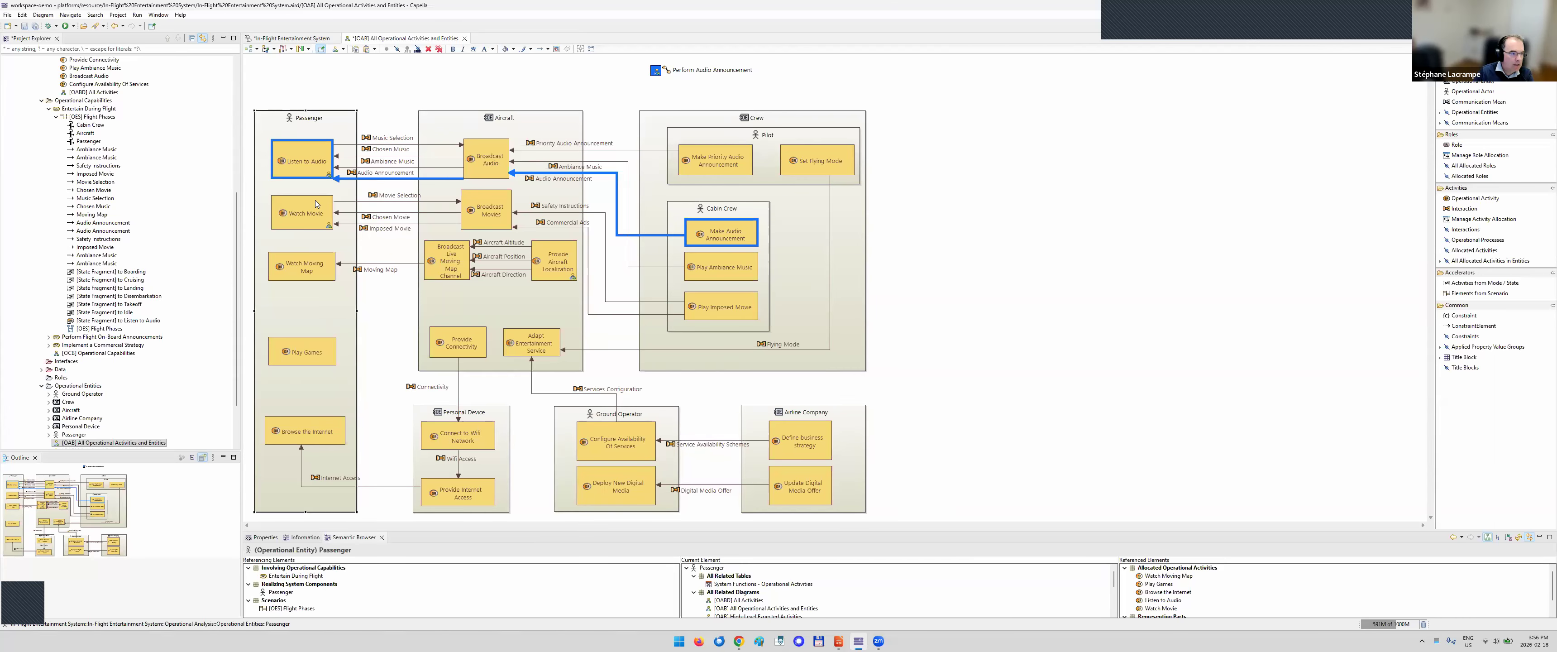
click(309, 171)
click(307, 218)
click(307, 265)
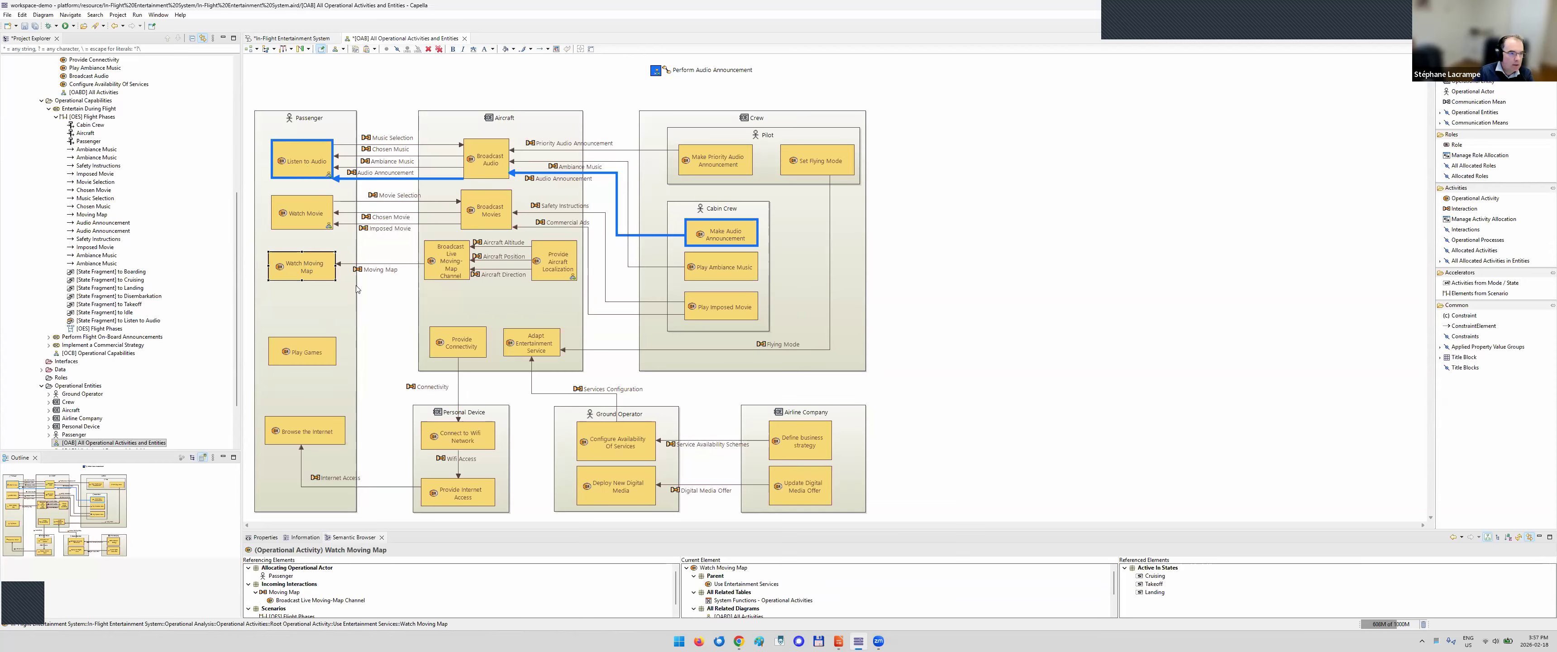
Inspect the Aircraft entity and its Broadcast Movies and Broadcast Audio activities
click(553, 133)
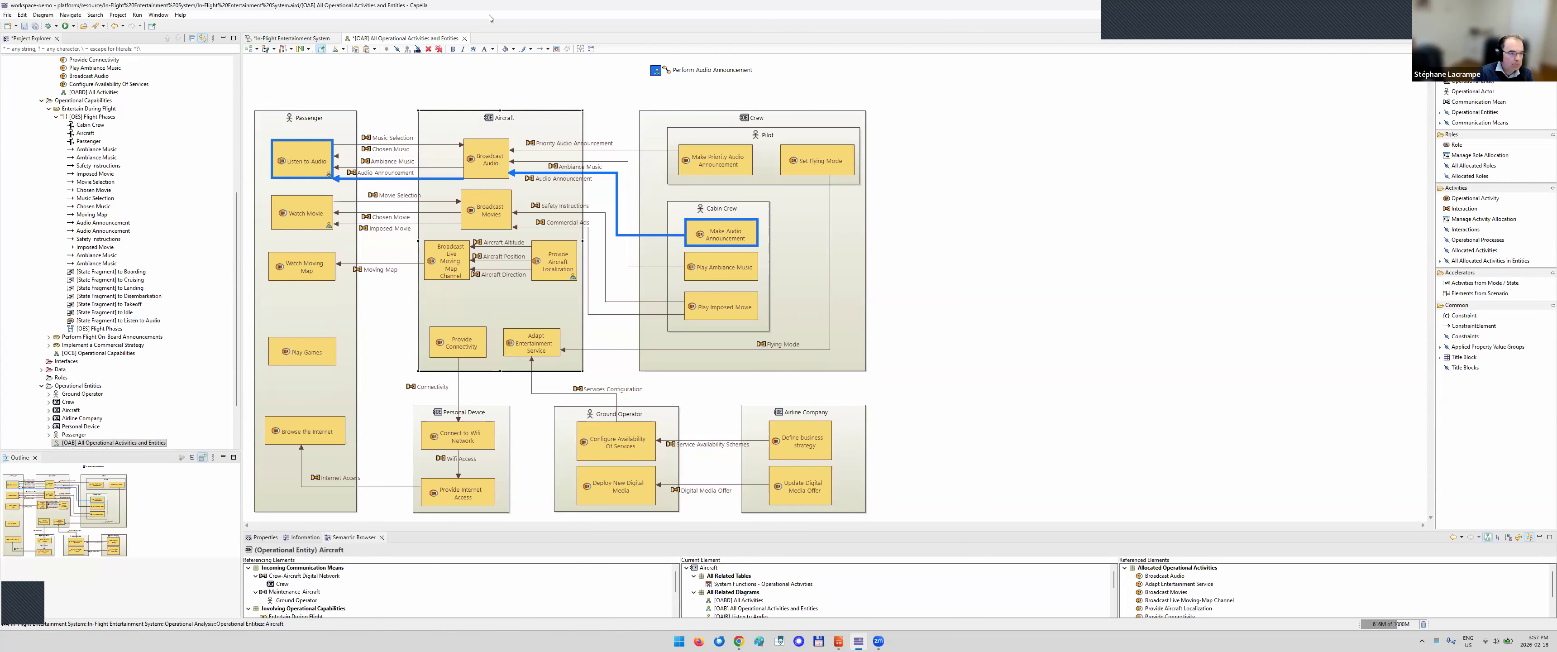
click(497, 207)
click(489, 162)
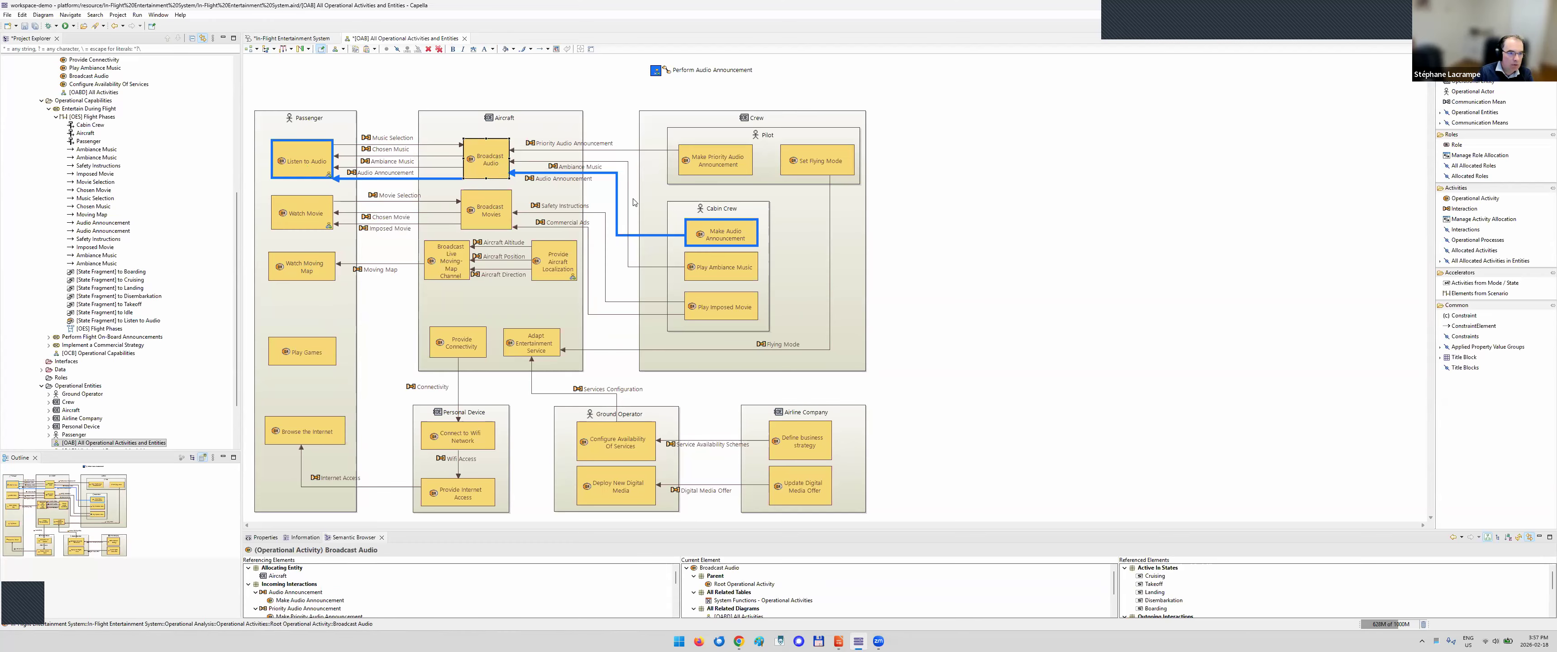
Inspect the Crew entity, the Pilot's activities, and the Personal Device, Ground Operator and Airline Company entities
click(769, 116)
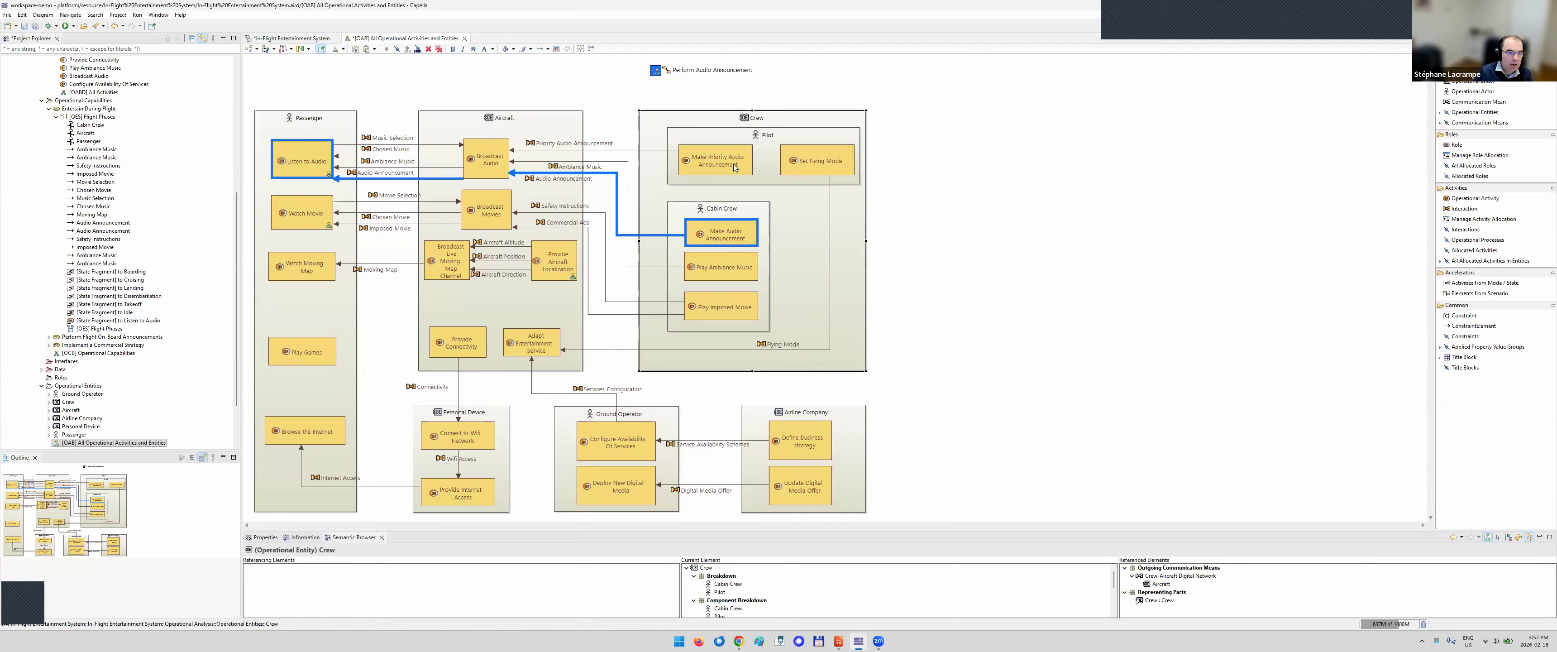
click(714, 159)
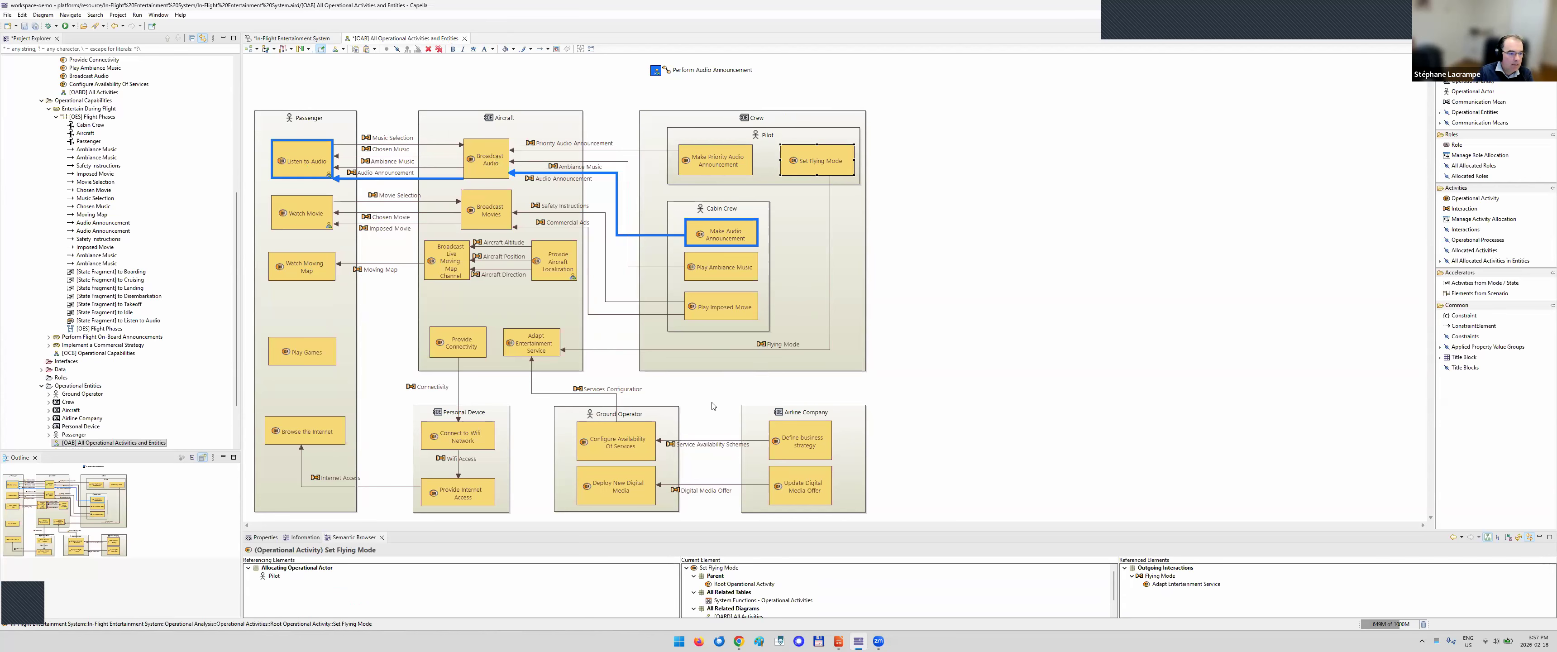
click(477, 412)
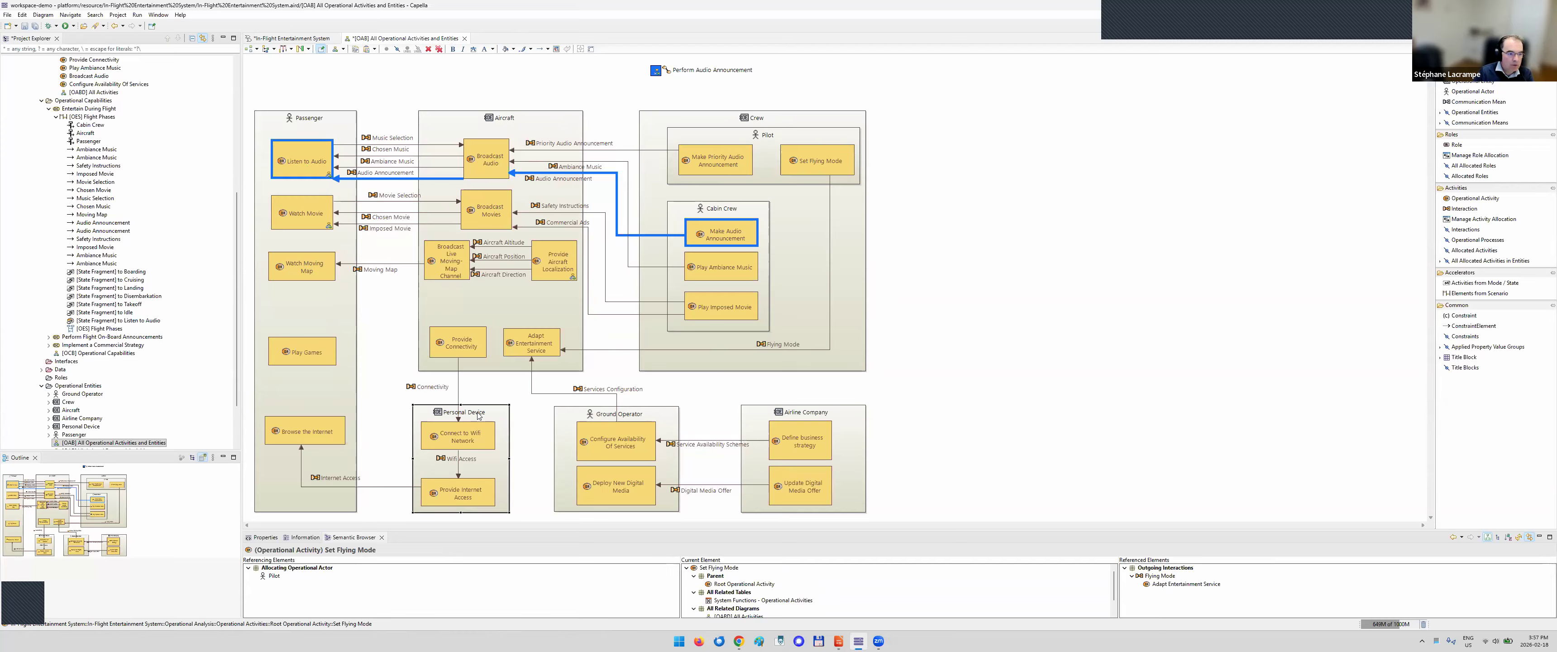
click(614, 414)
click(799, 413)
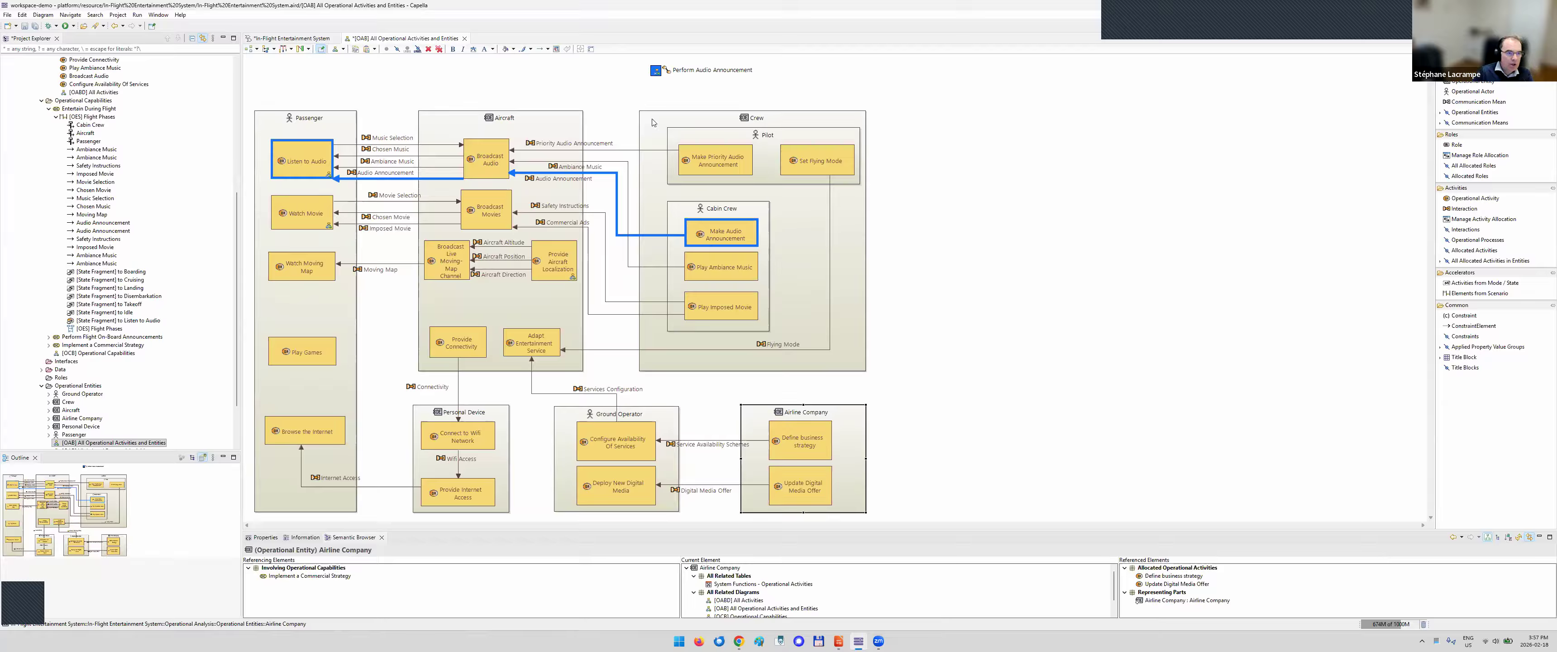
Select the Perform Audio Announcement process, consult the Arcadia main concepts slide in LibreOffice Impress, and return to Capella
click(659, 75)
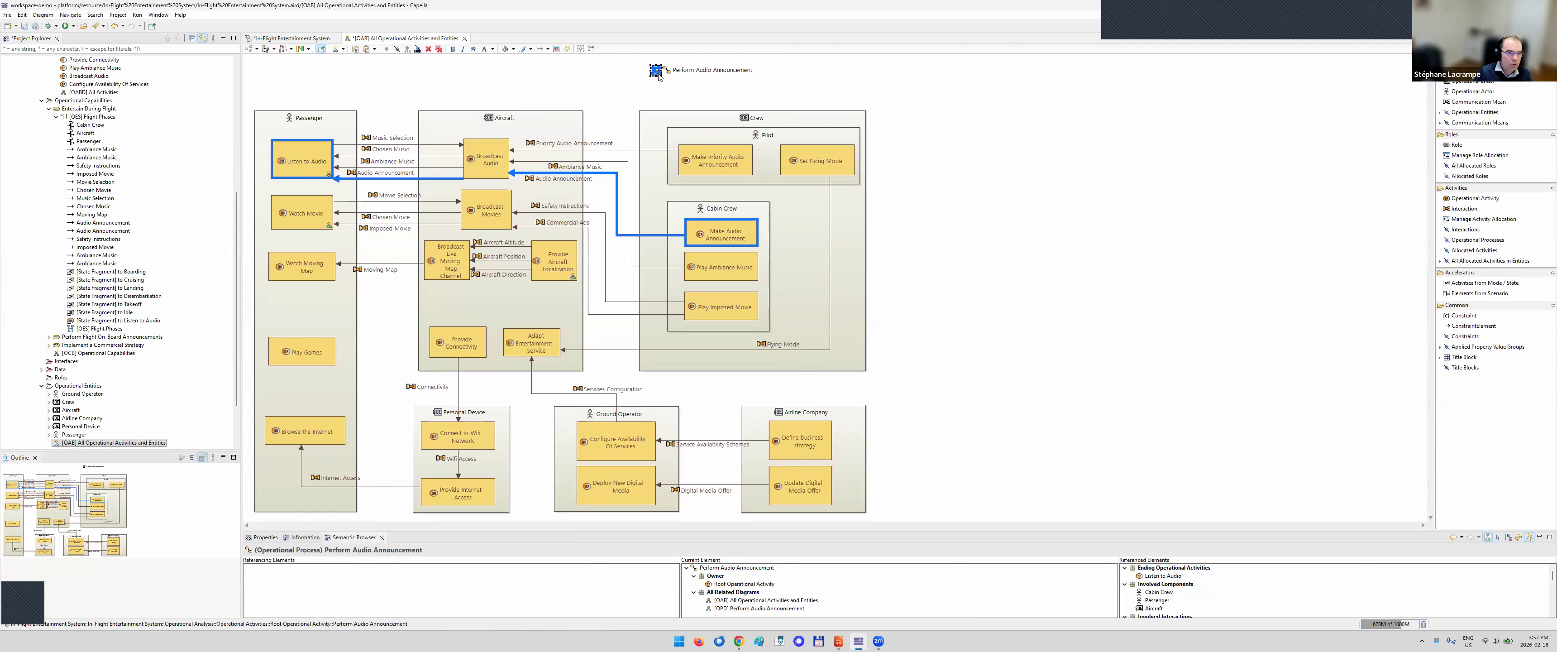
click(839, 641)
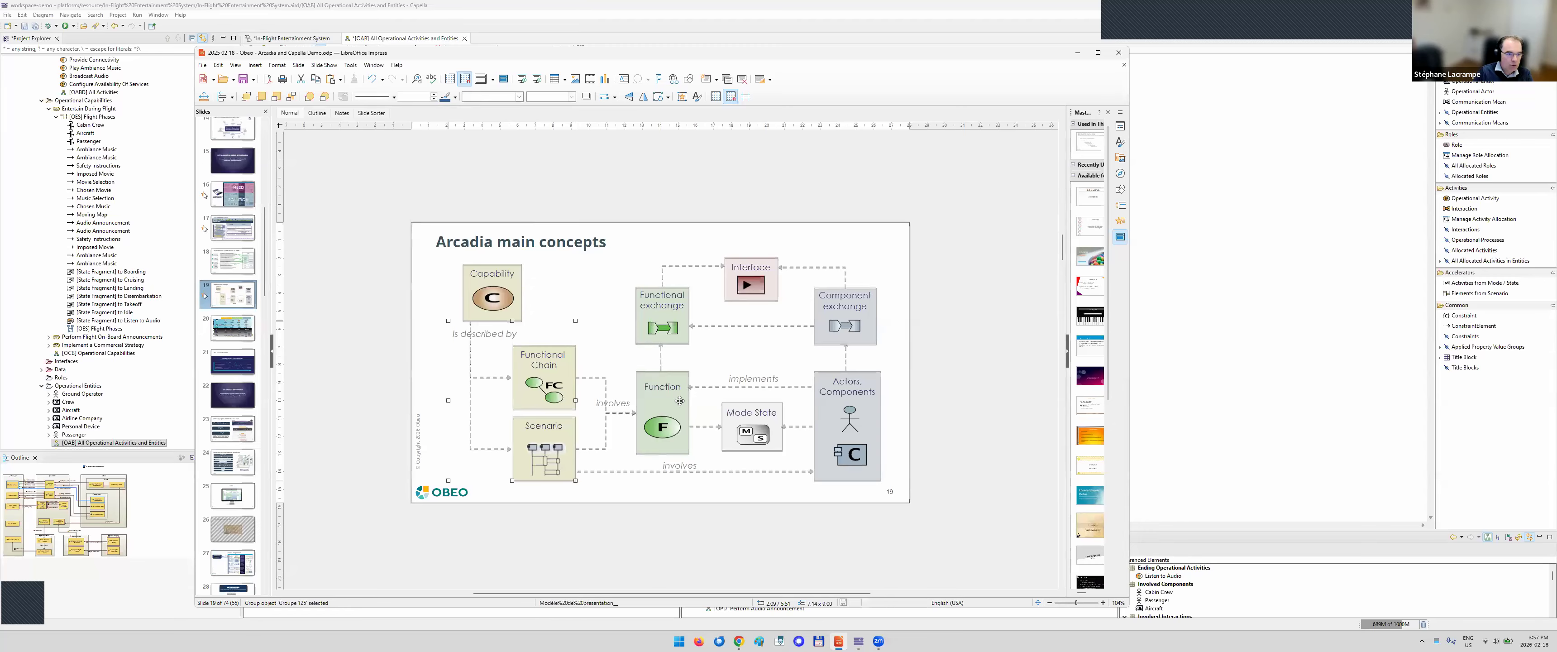
click(750, 4)
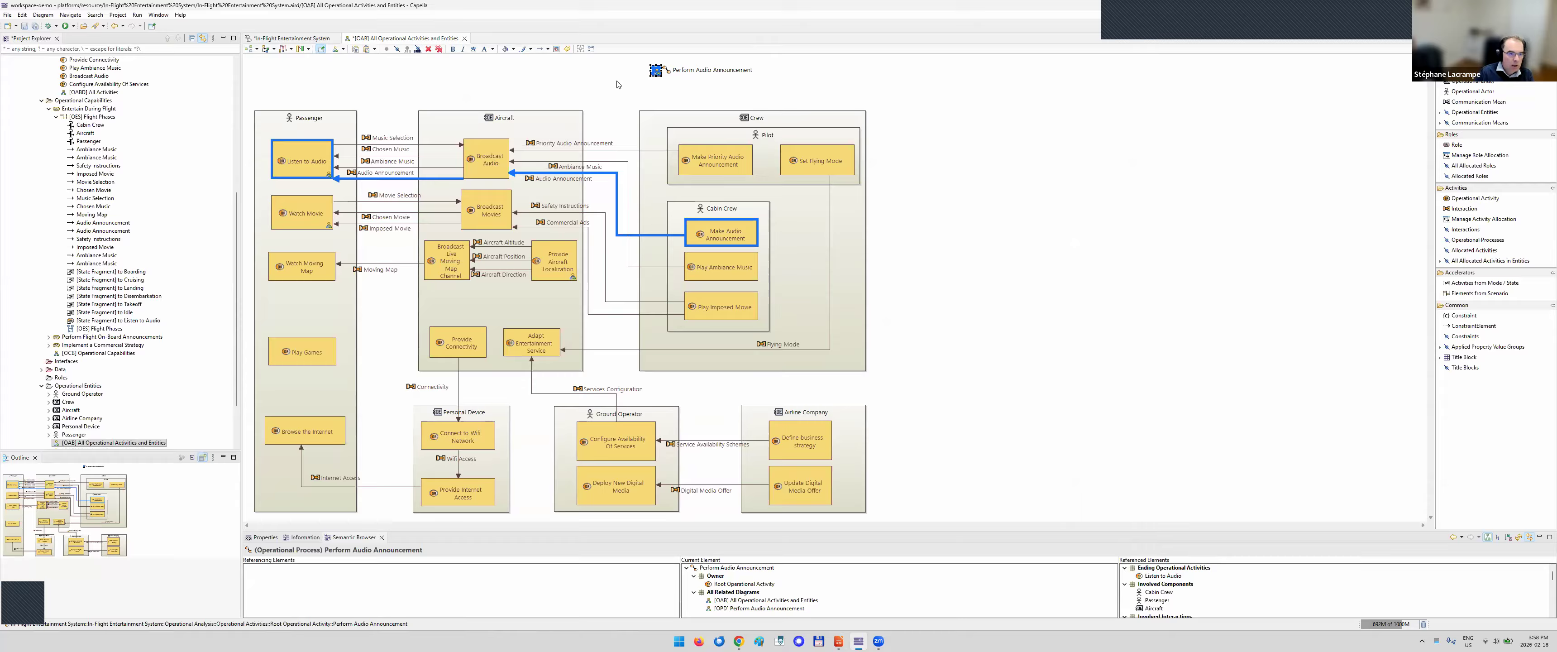
Trace the Perform Audio Announcement process through Make Audio Announcement, Broadcast Audio and Listen to Audio
click(733, 239)
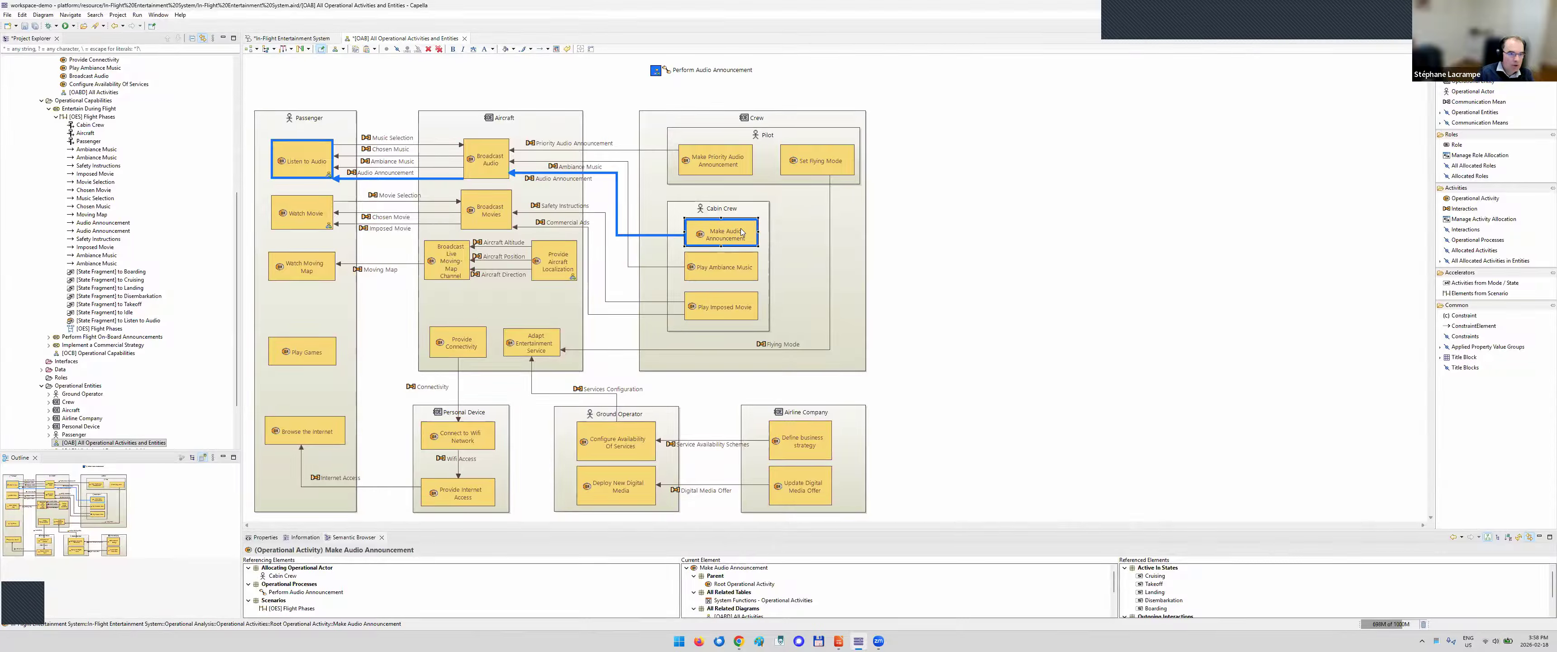
click(505, 153)
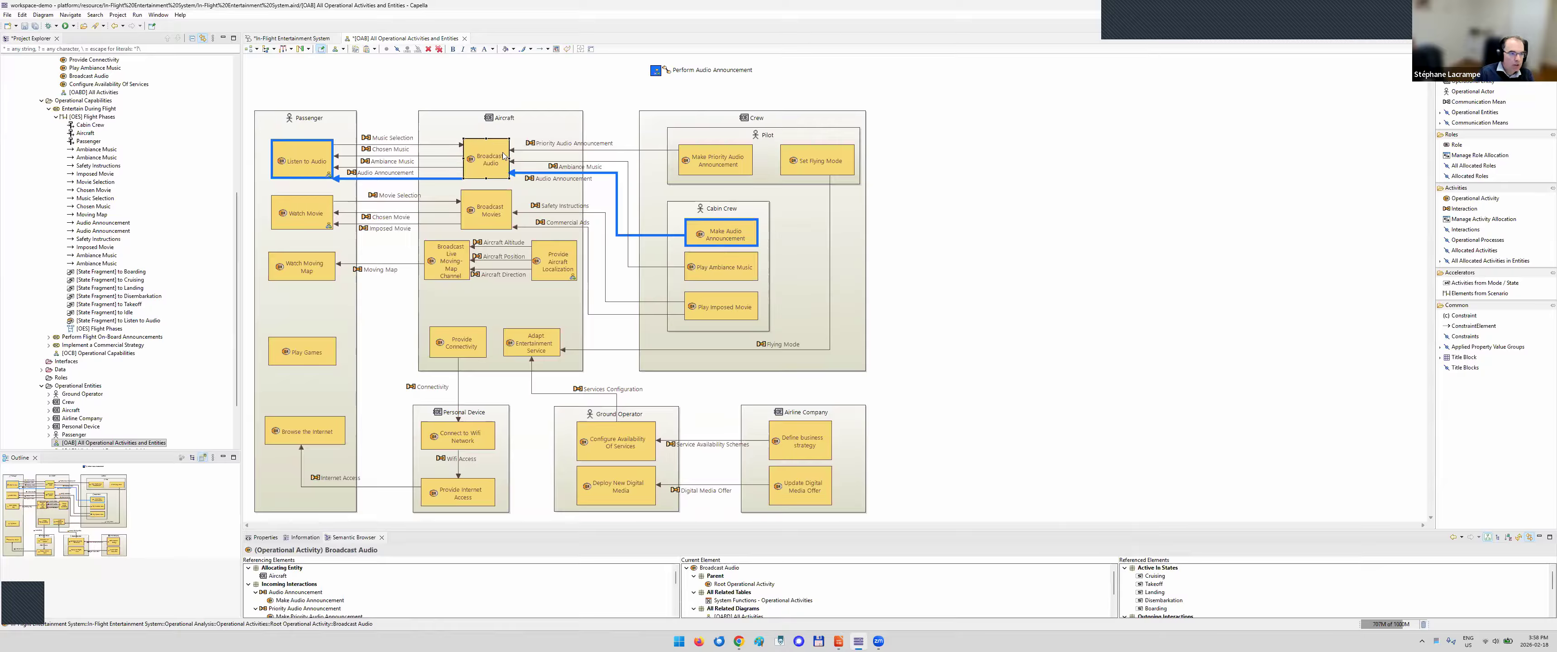
click(307, 146)
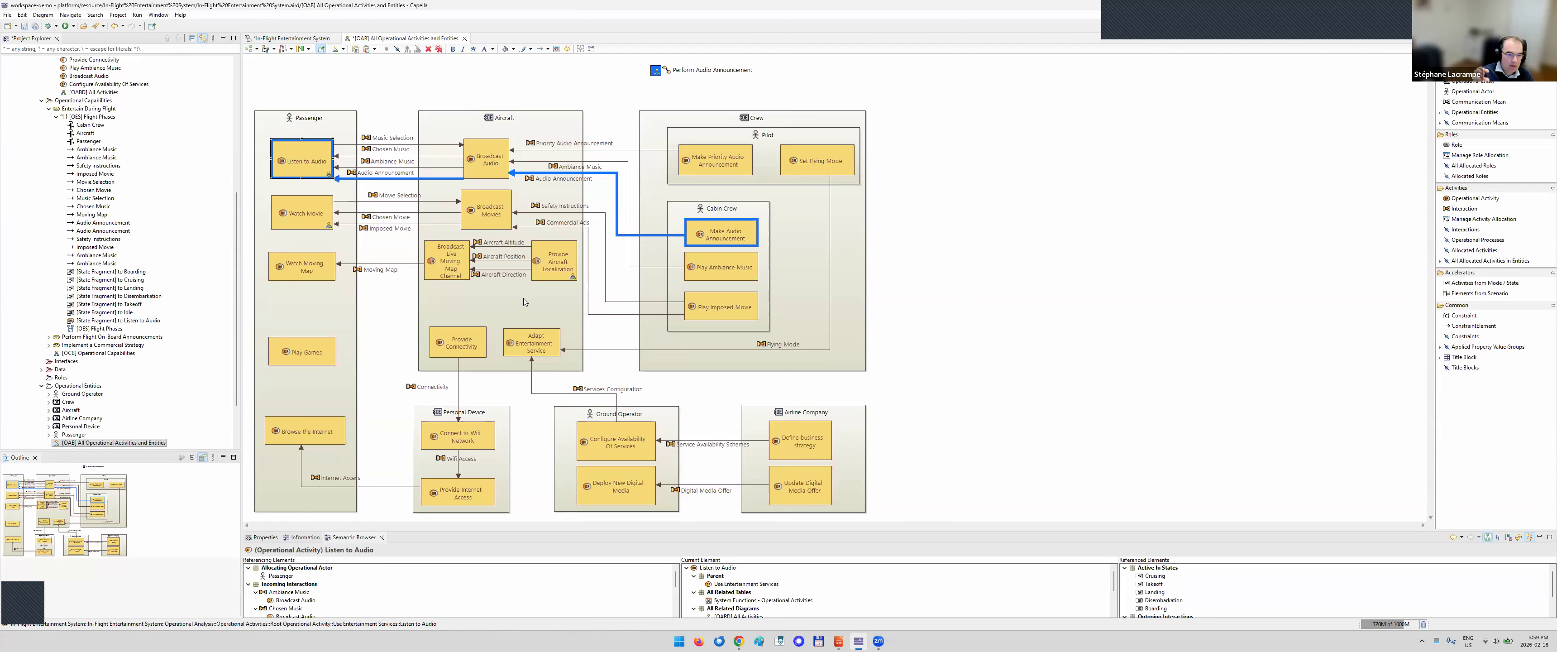
Return to the Operational Analysis activity overview and expand its Transverse Modeling section
click(326, 38)
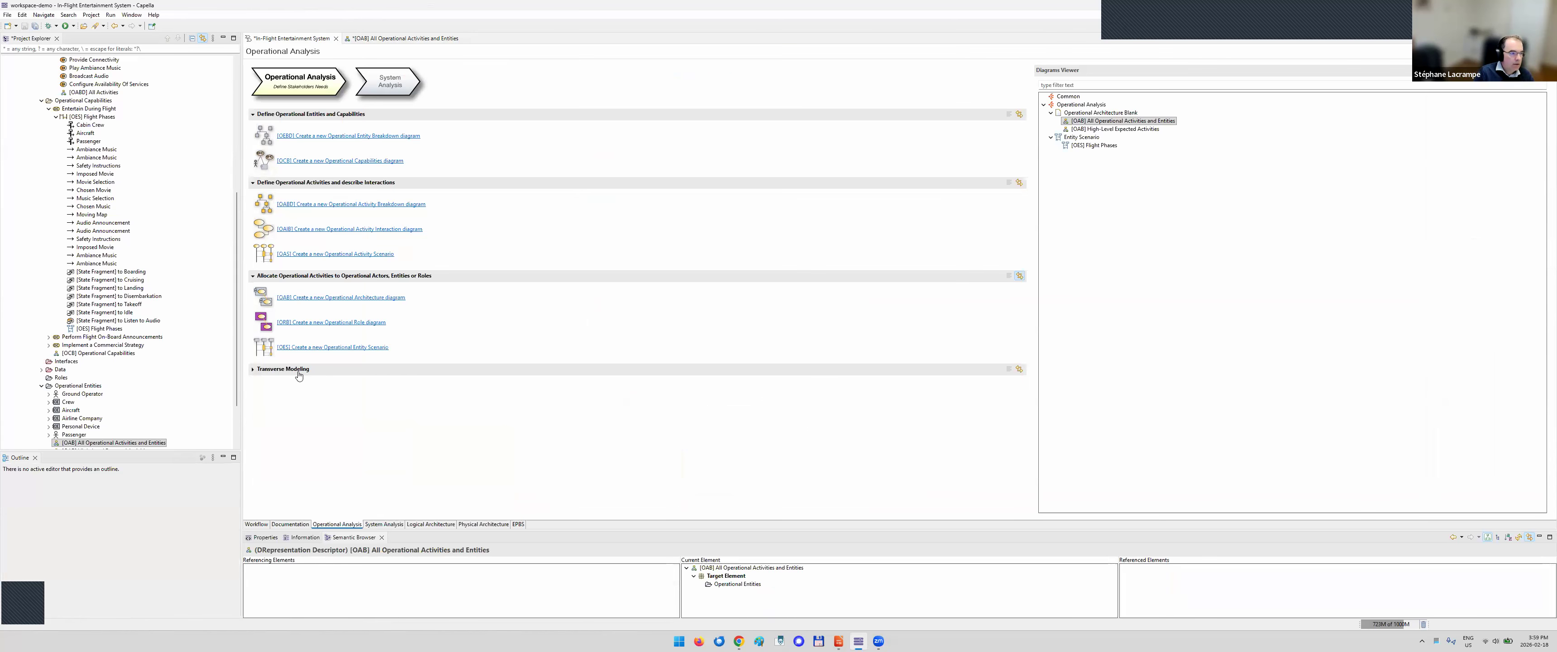
click(306, 371)
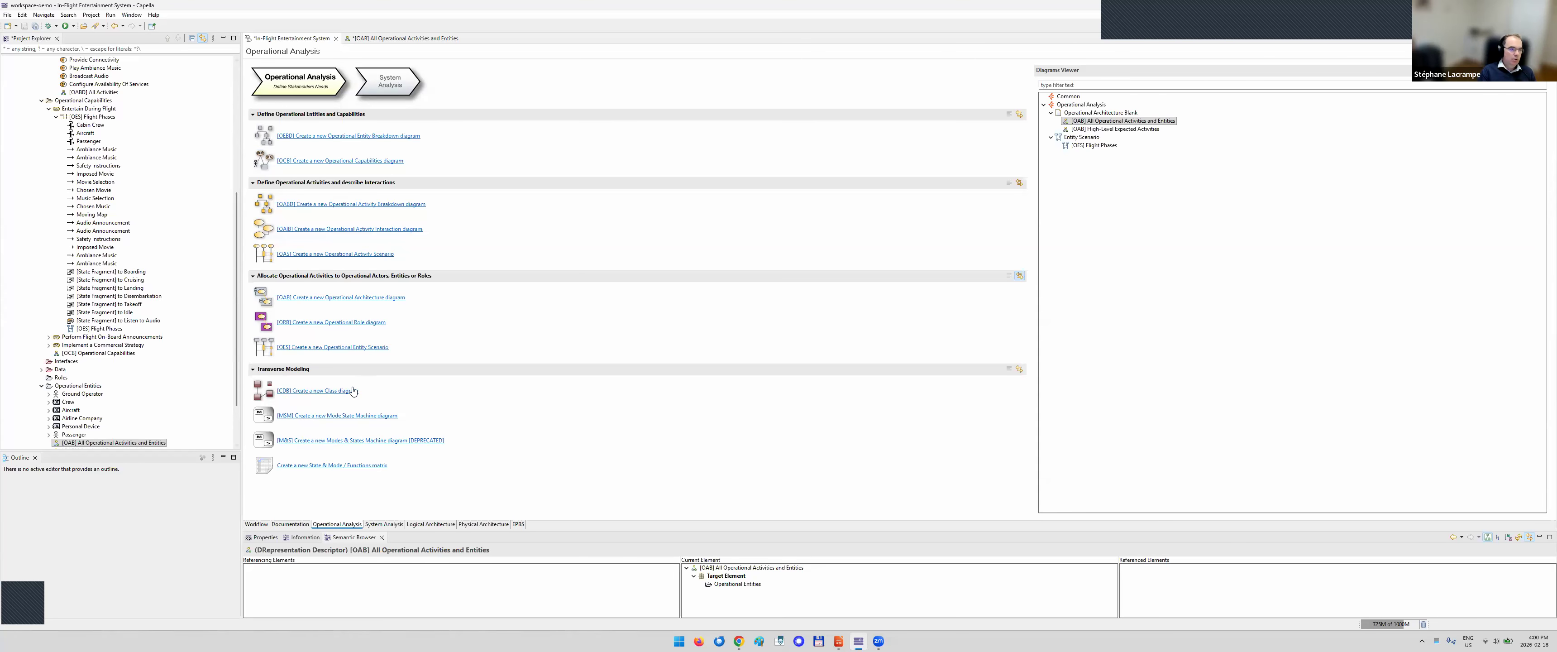
click(405, 38)
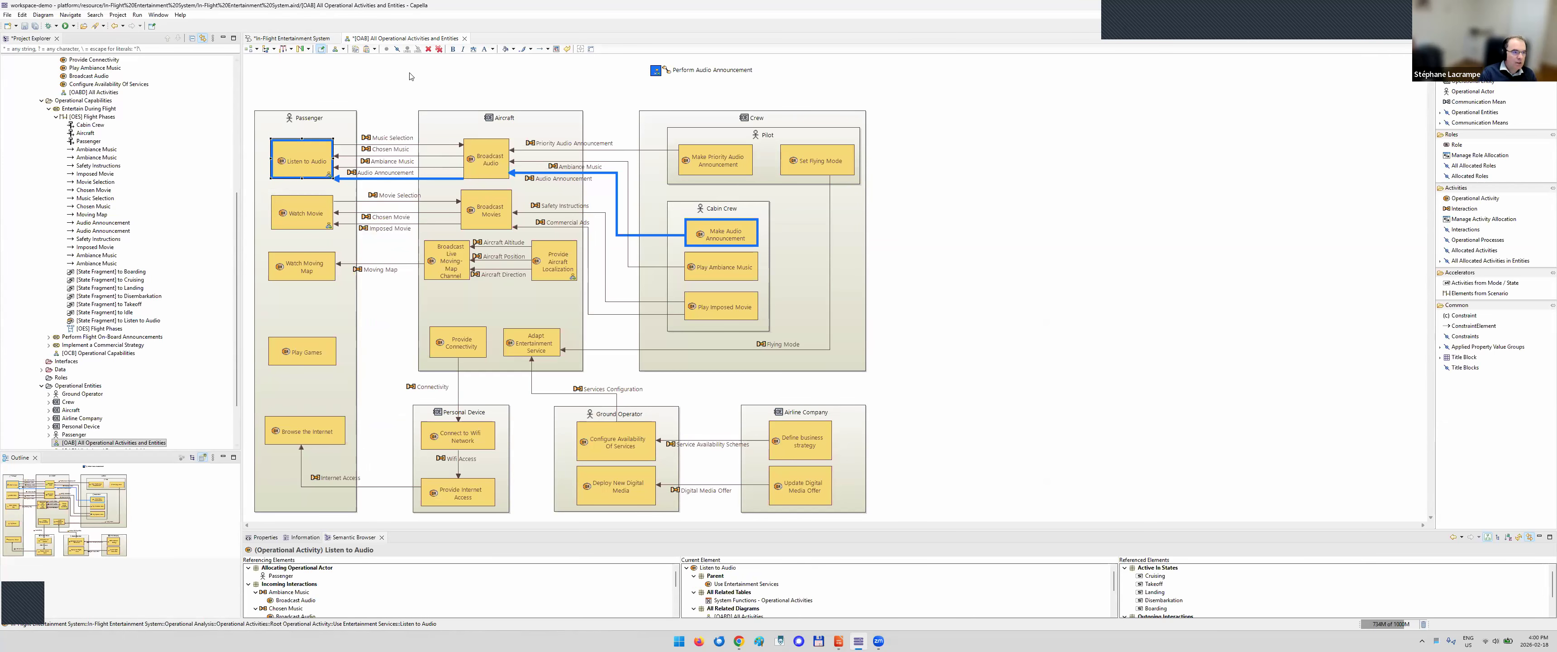
click(276, 40)
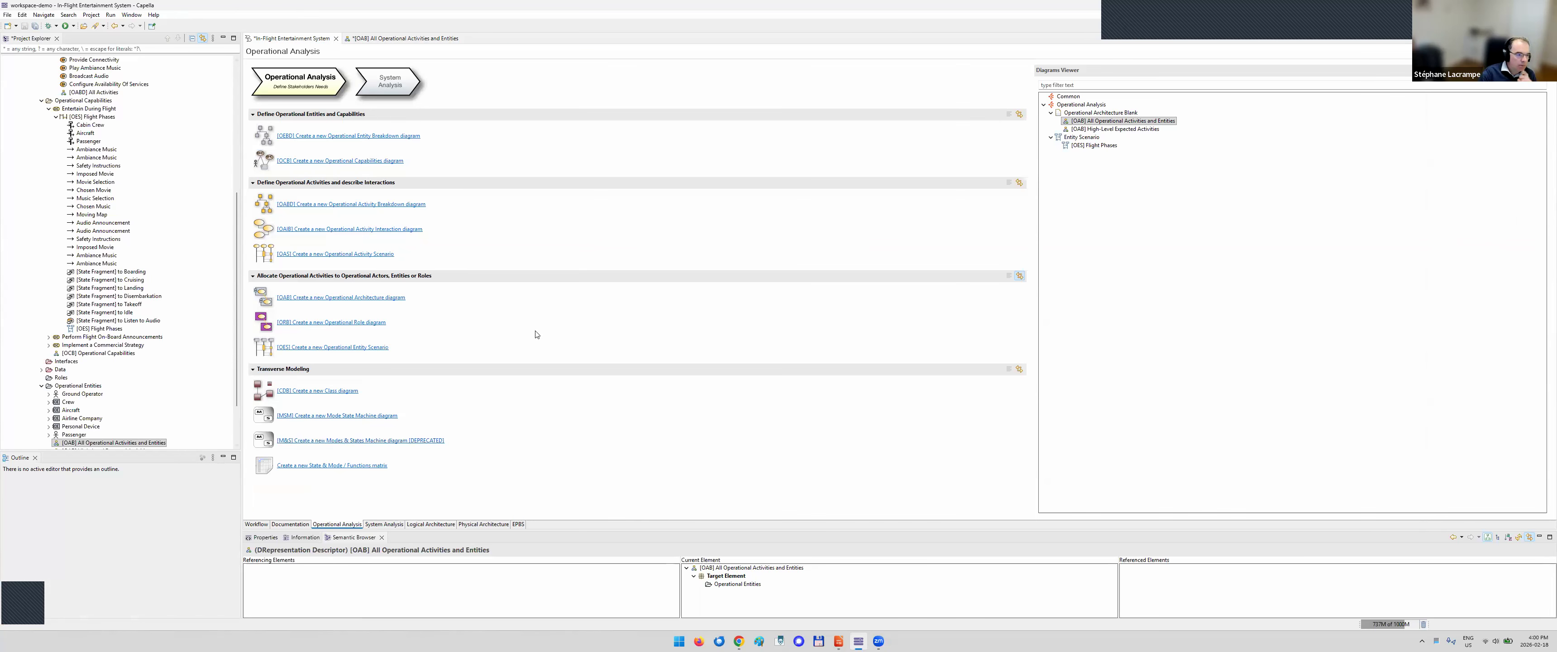
Examine the enlarged [MSM] Aircraft Flying Phases diagram from the Transverse Modeling diagrams and close it
click(1019, 369)
double_click(1097, 113)
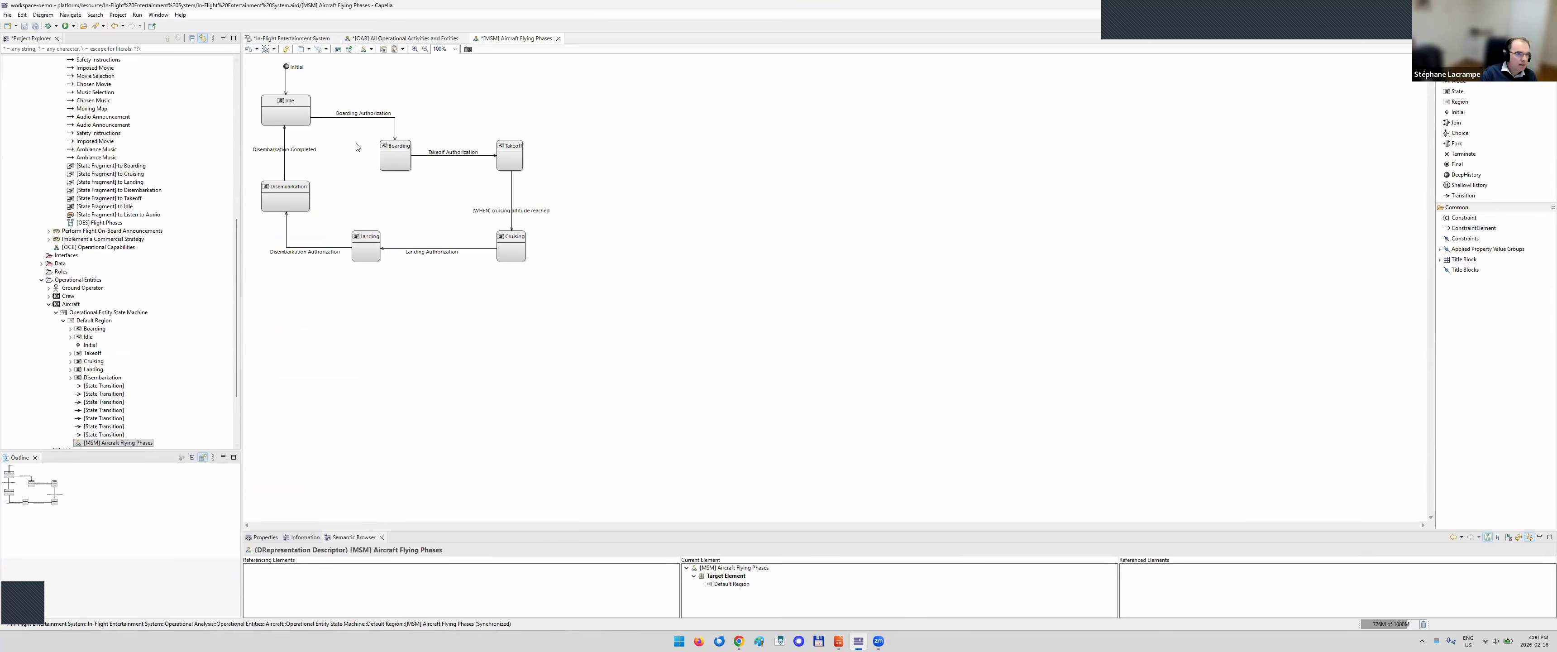
ctrl+scroll(375, 141, up, 1)
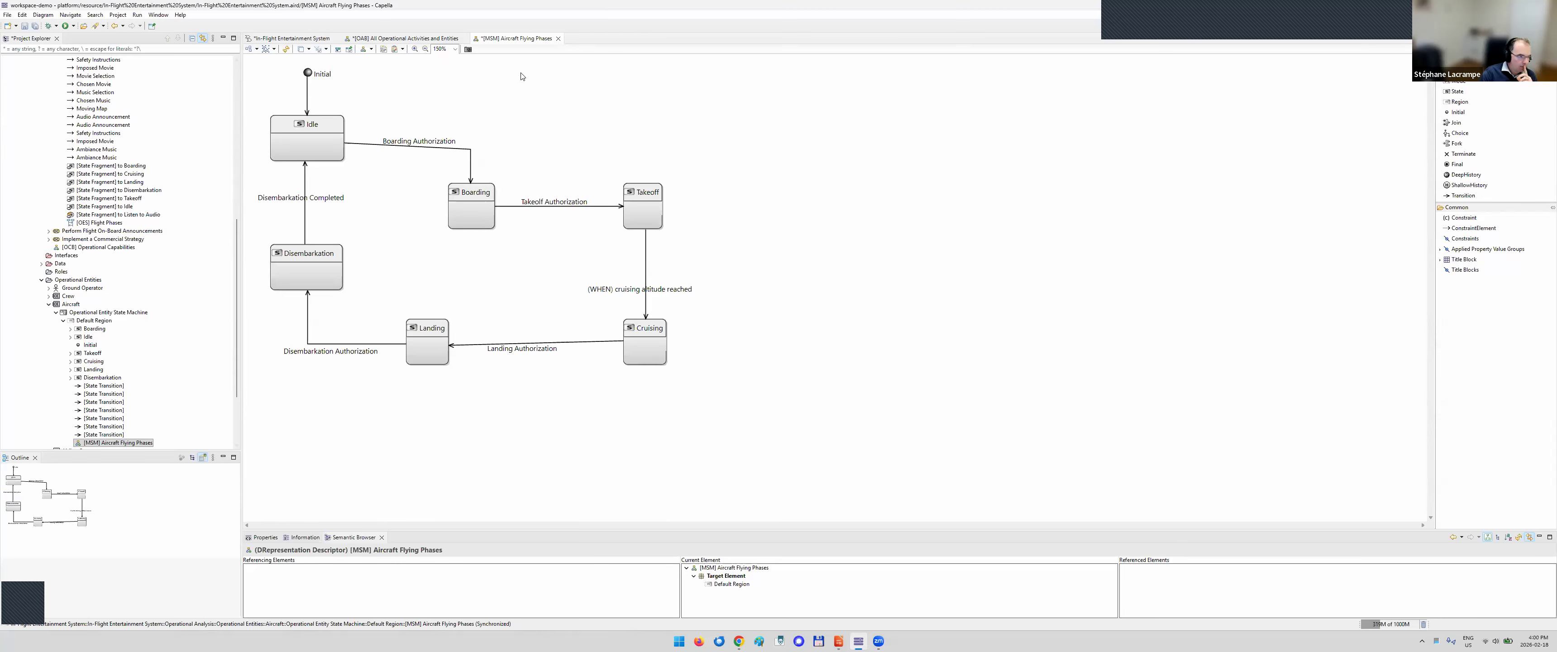
click(558, 38)
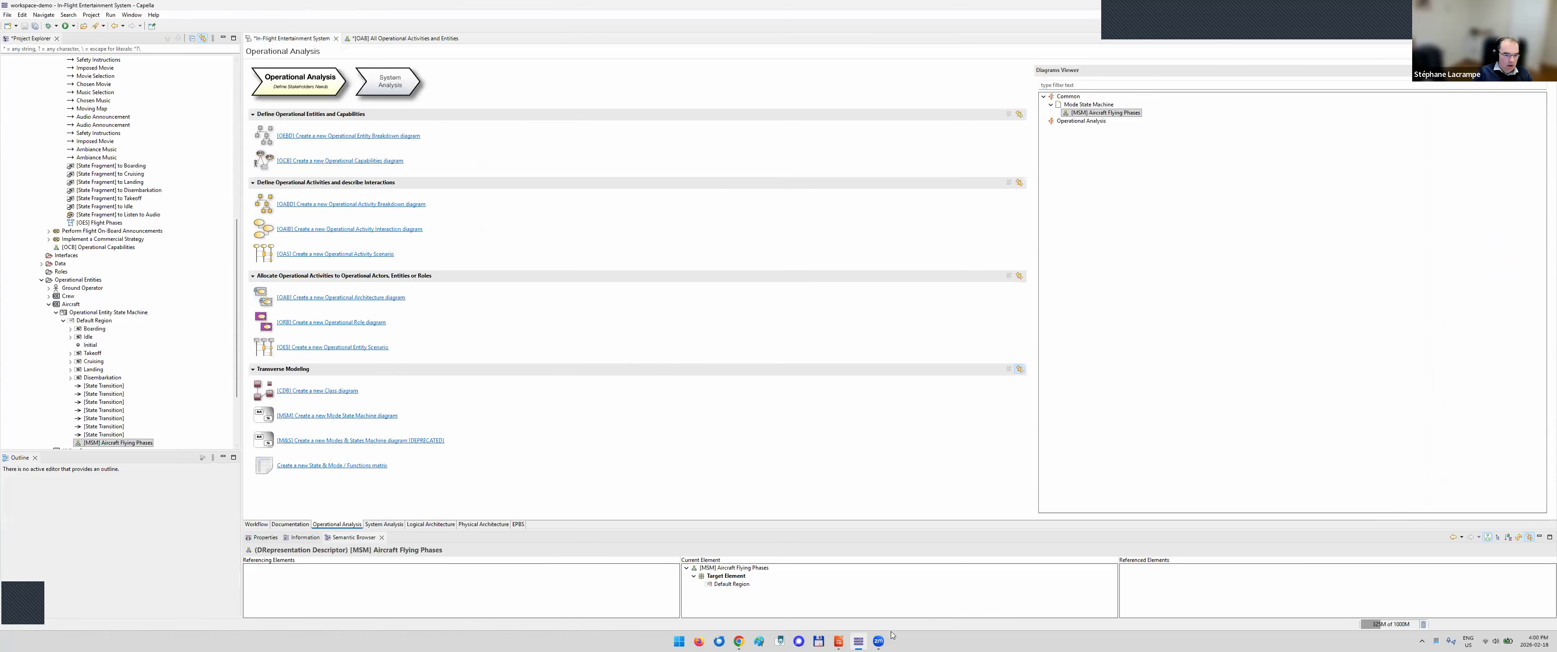
Switch to LibreOffice Impress and show slide 27, Arcadia Perspectives, highlighting Operational Analysis
click(839, 641)
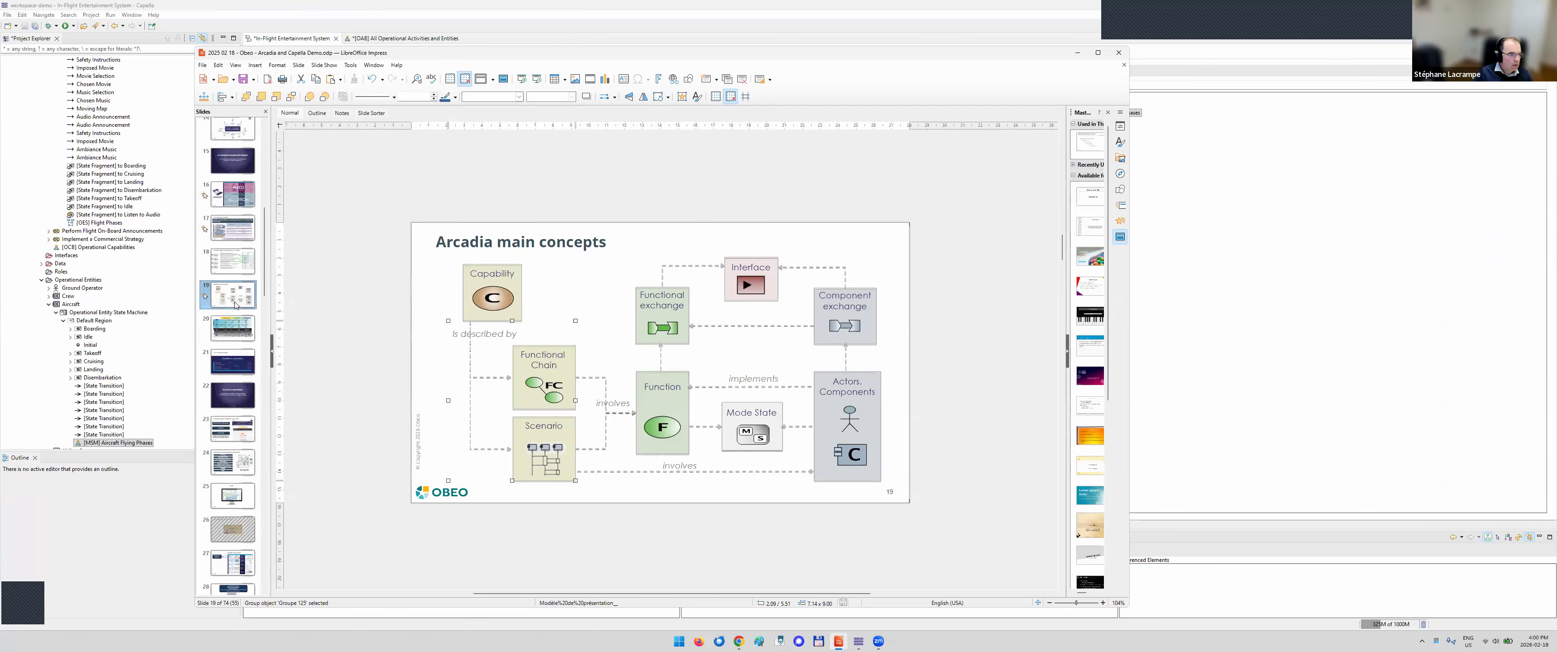
scroll(236, 317, down, 4)
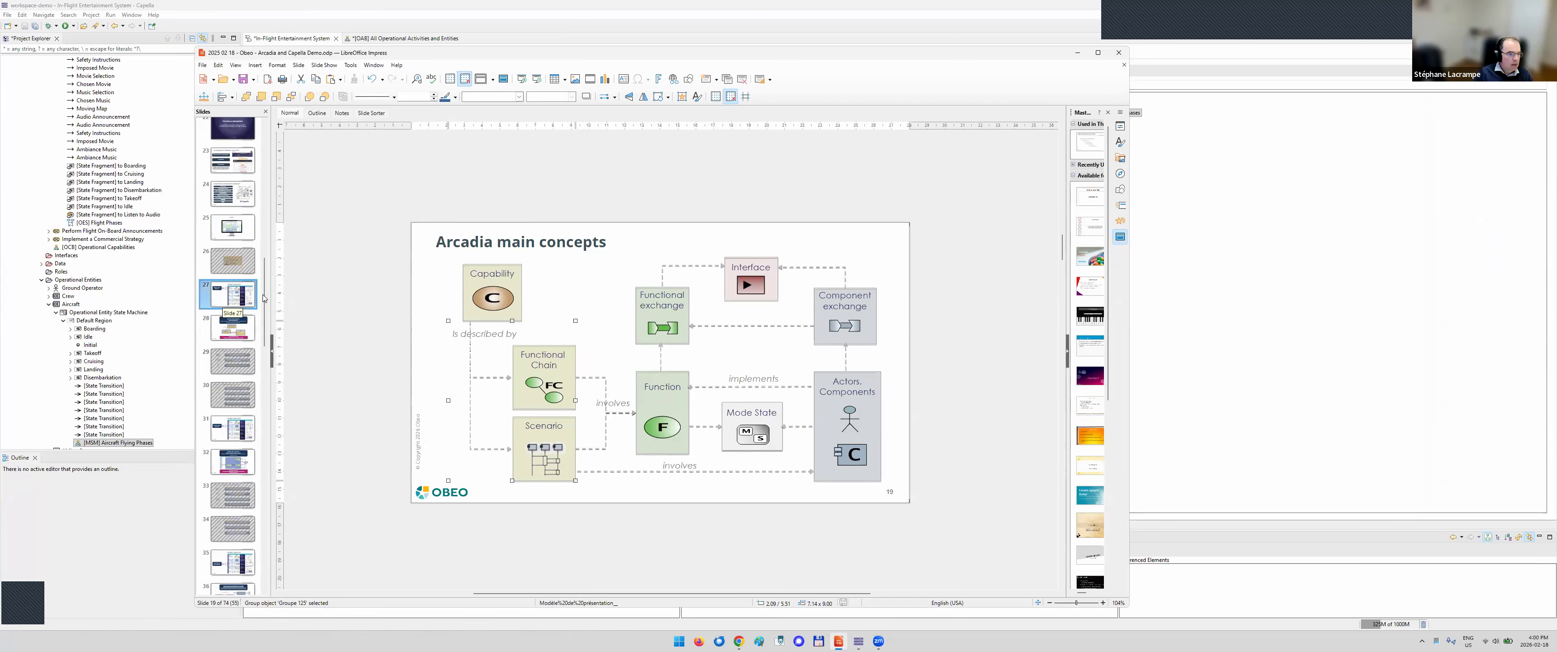
click(233, 295)
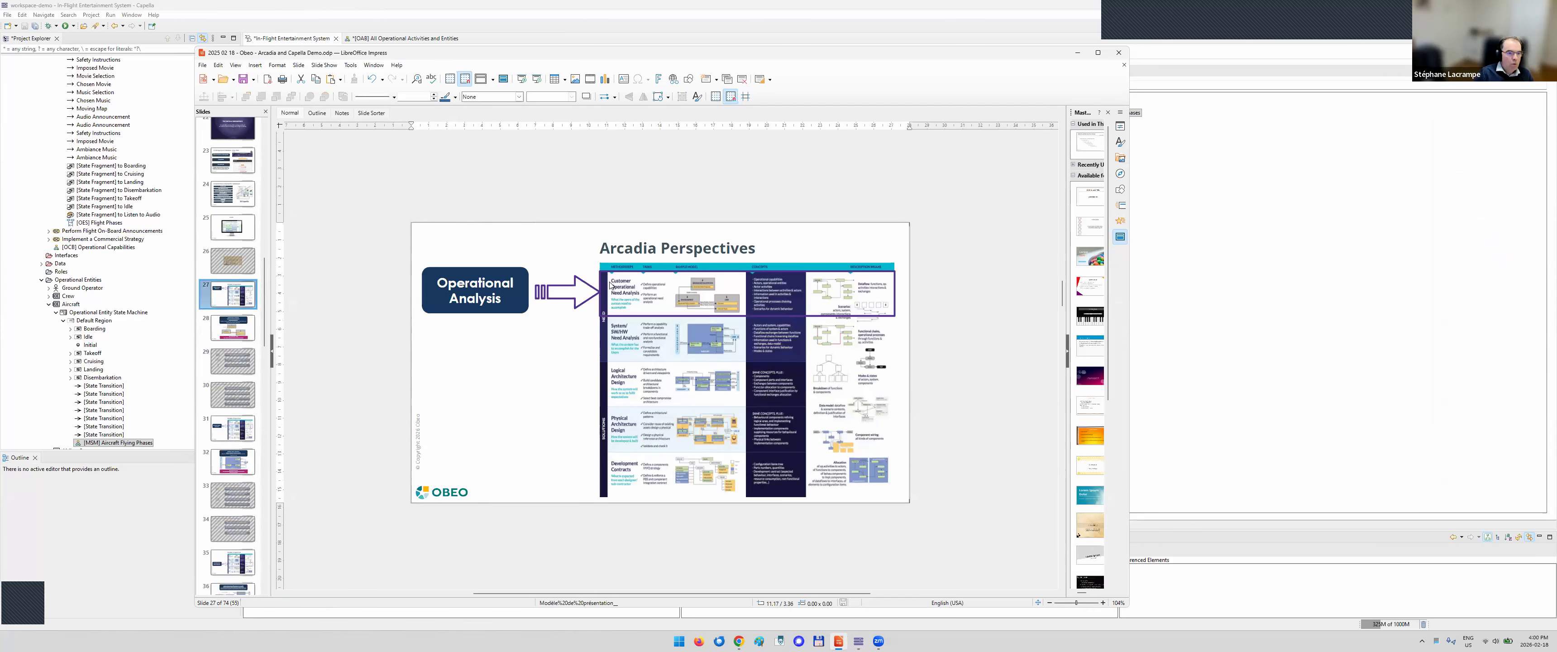
Present the Arcadia Perspectives slide full screen and advance to the Operational Analysis slide on what users and stakeholders need to accomplish
key(shift+F5)
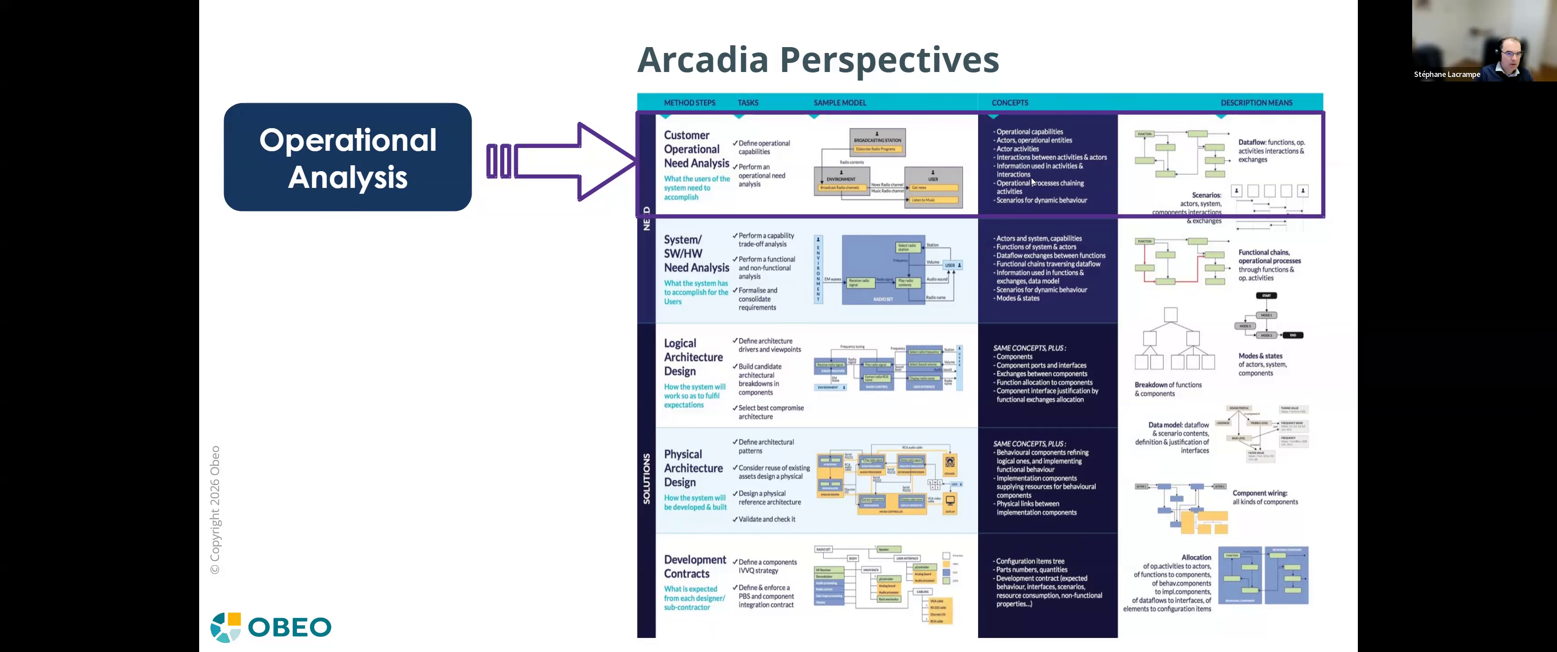
click(572, 196)
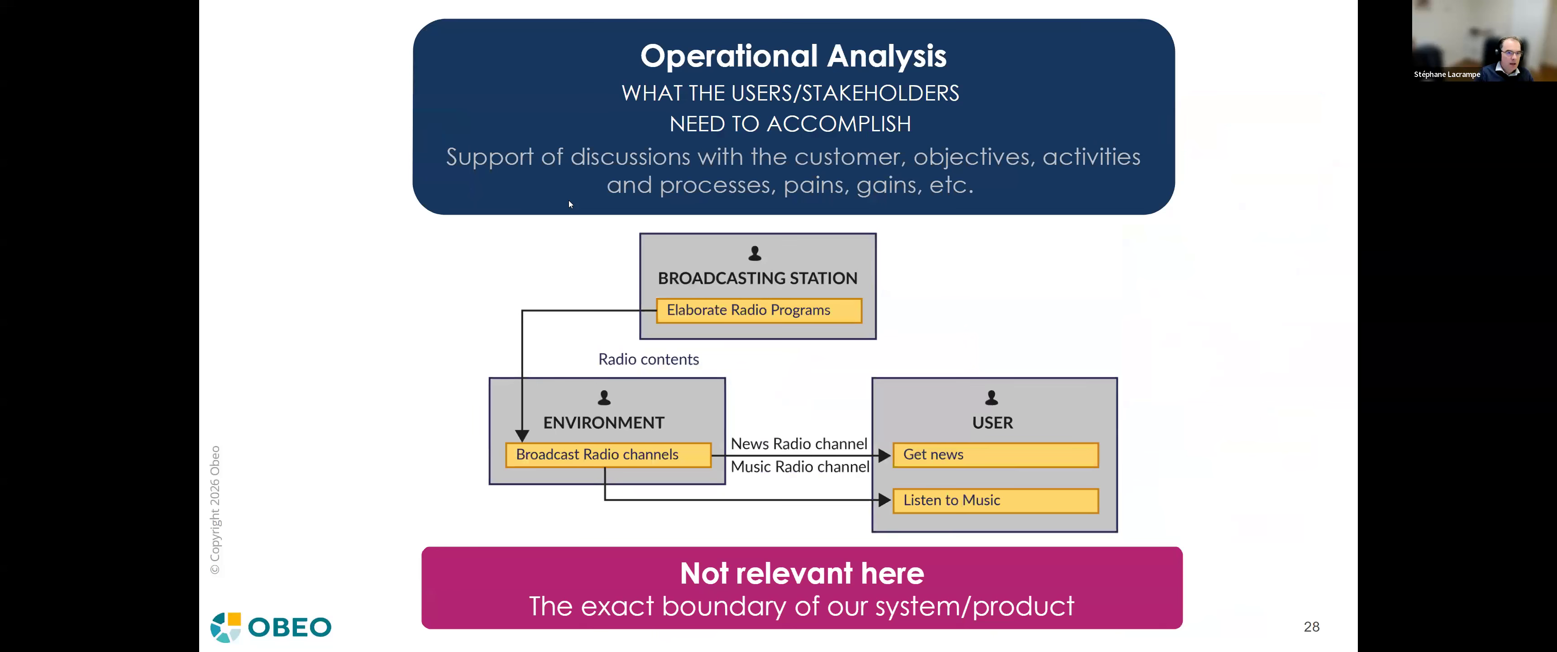
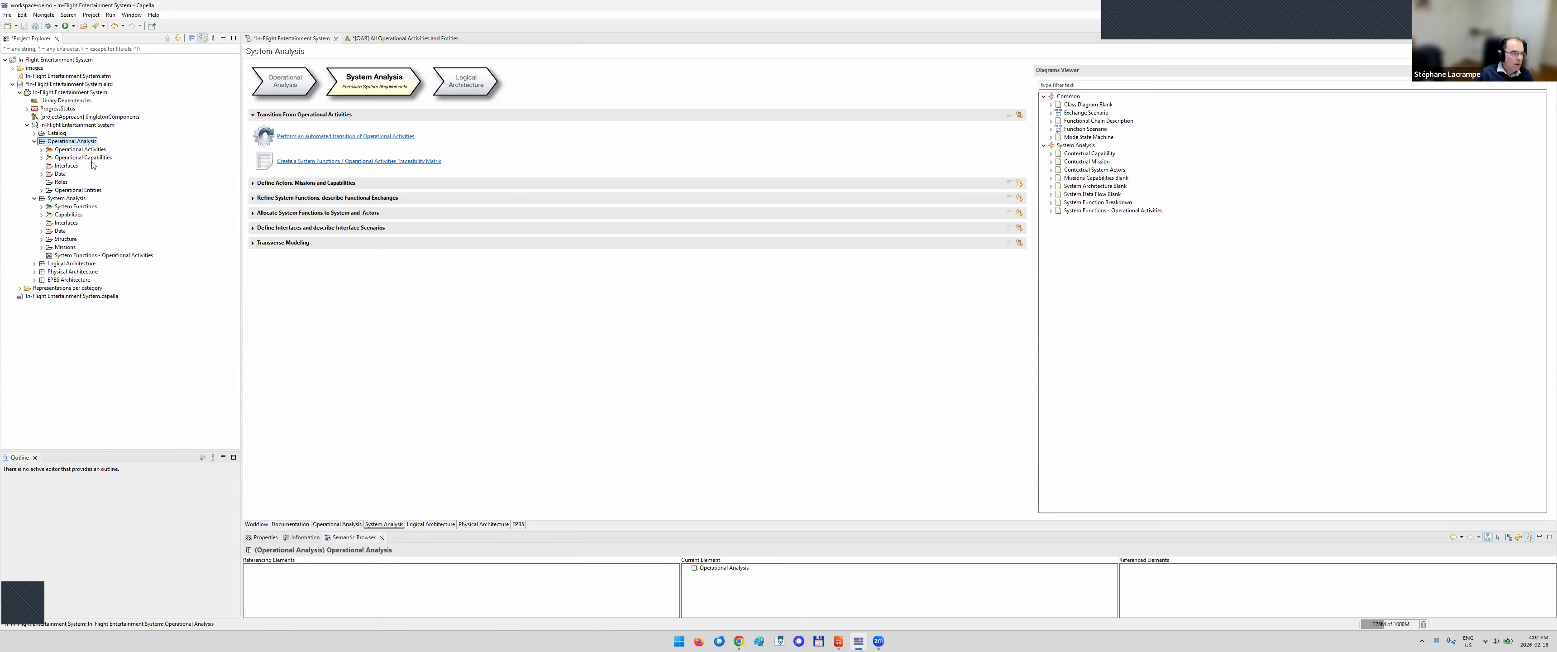
In Capella, add a new operational capability to the Operational Capabilities package of the Operational Analysis
click(42, 158)
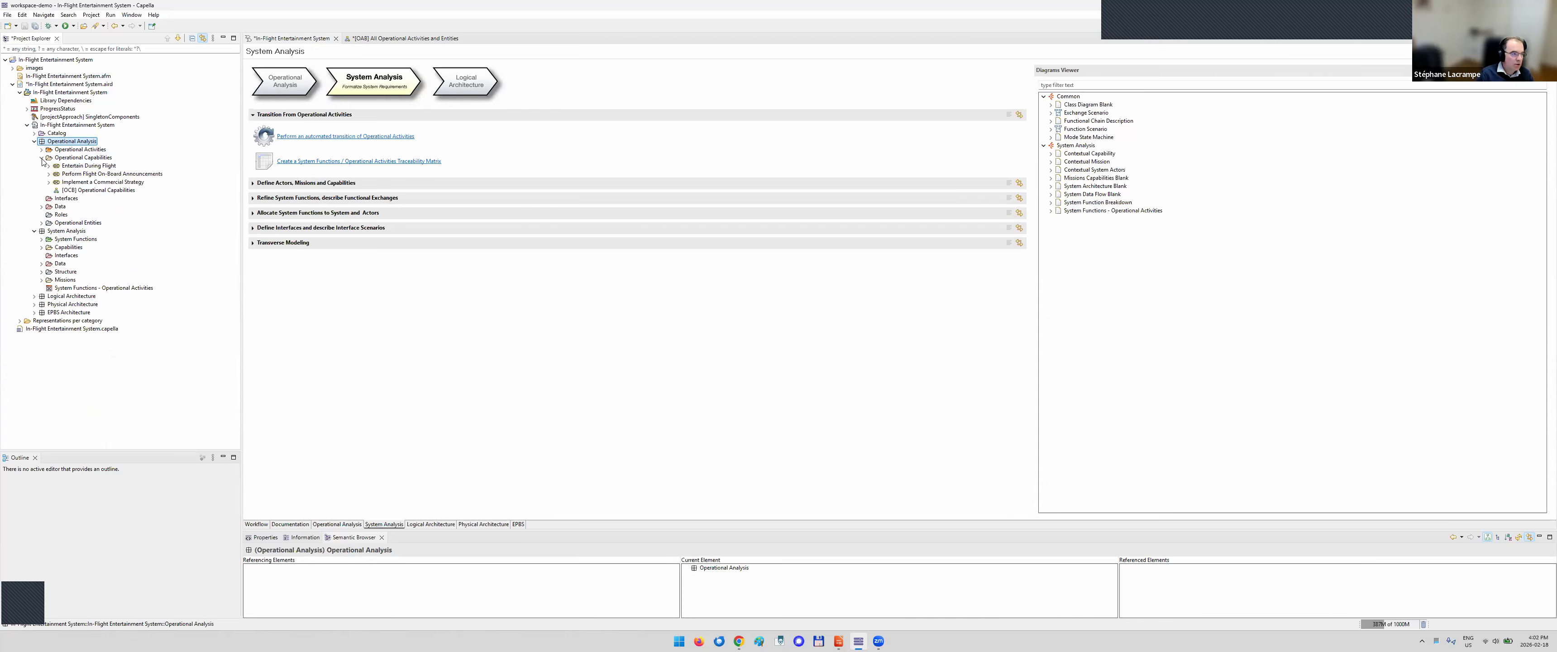
right_click(80, 160)
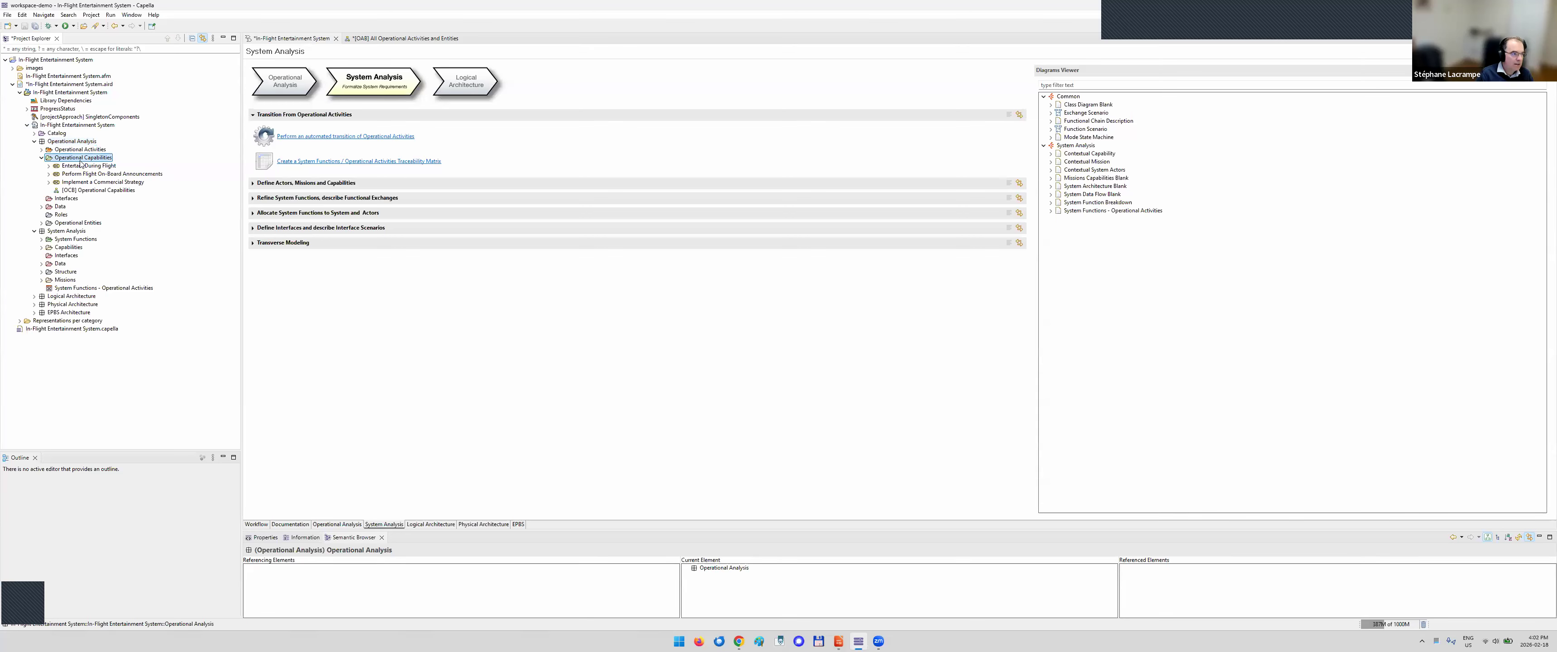
mouse_move(142, 168)
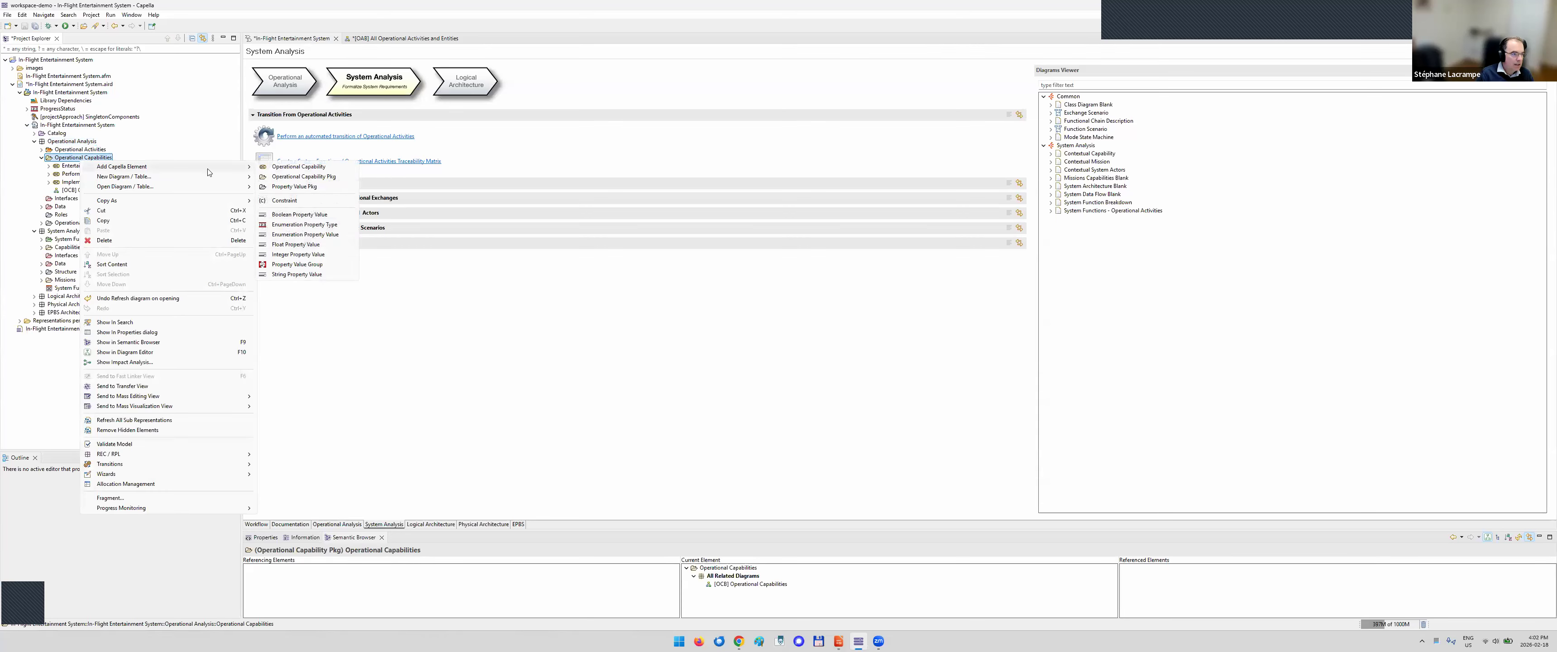
click(314, 168)
Run the Capability transition on the new operational capability and apply it to the System Analysis
right_click(98, 196)
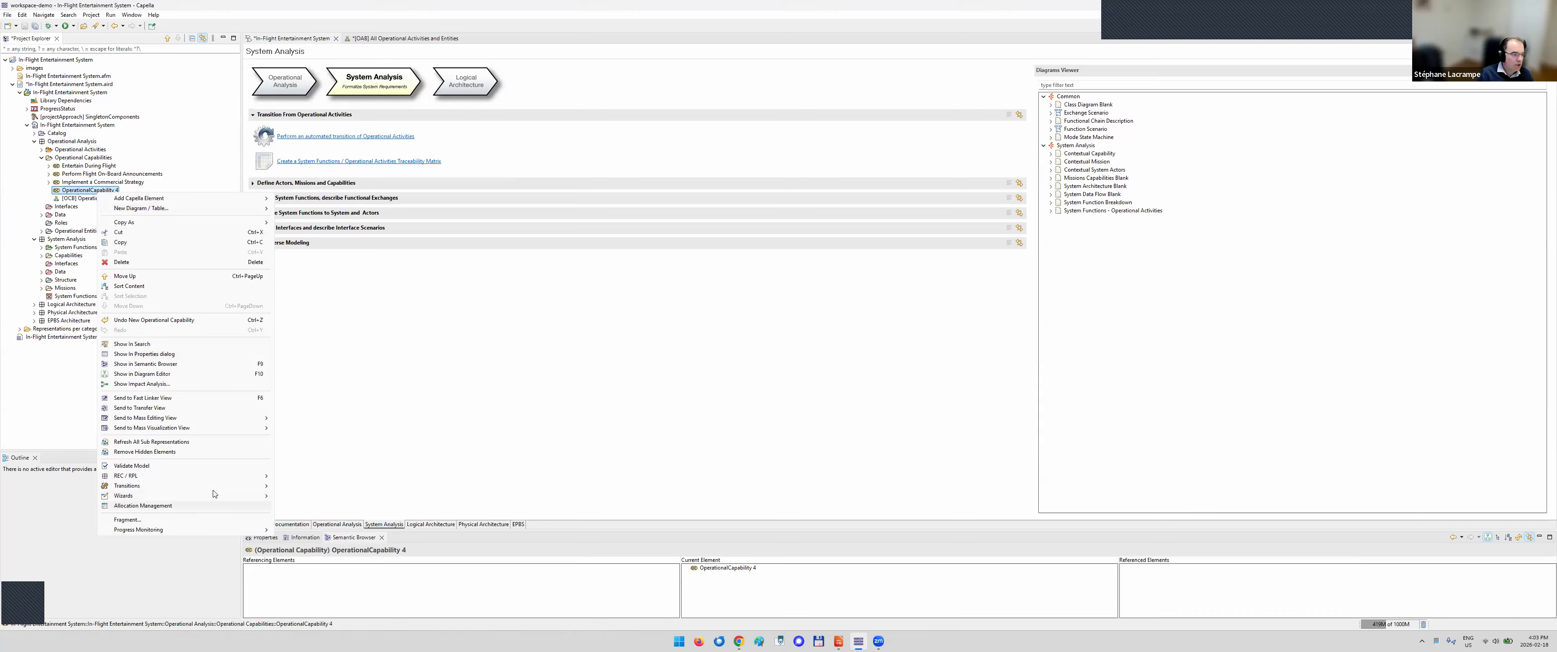
mouse_move(218, 486)
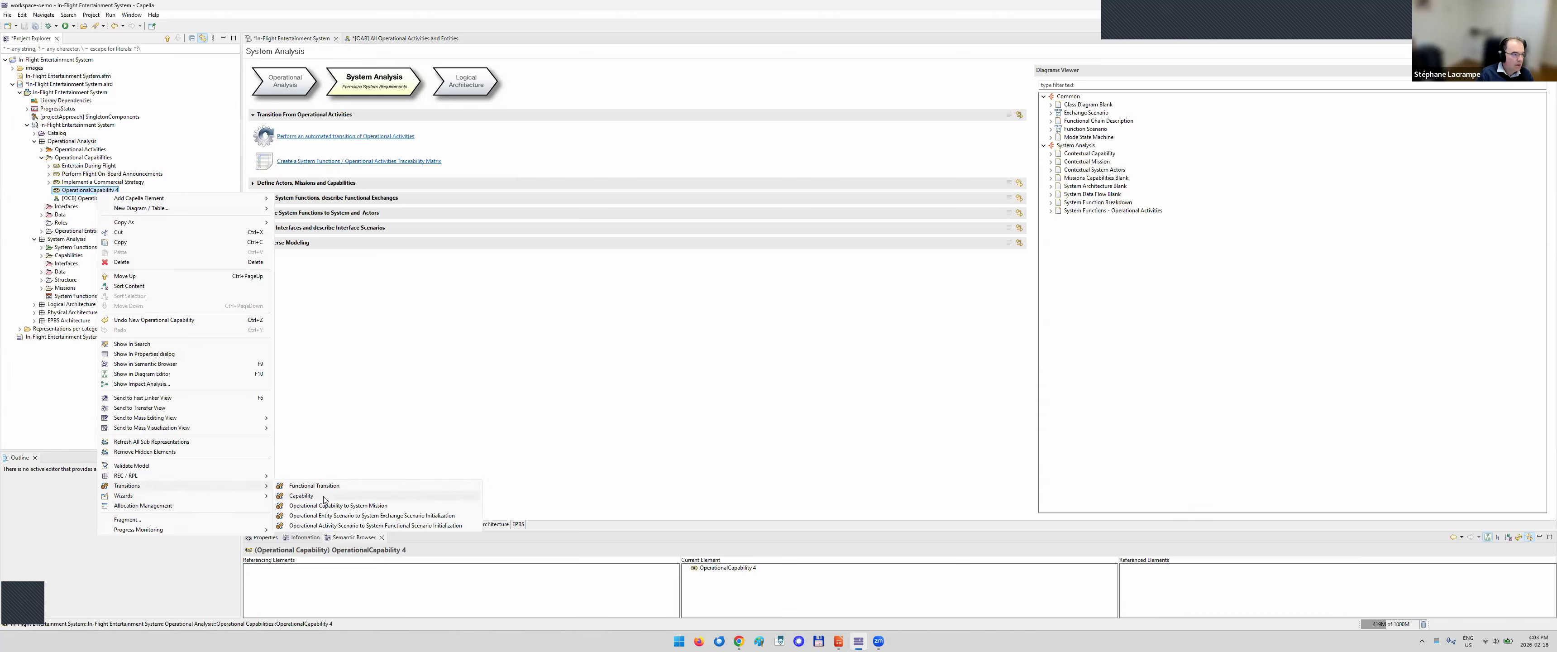
click(324, 496)
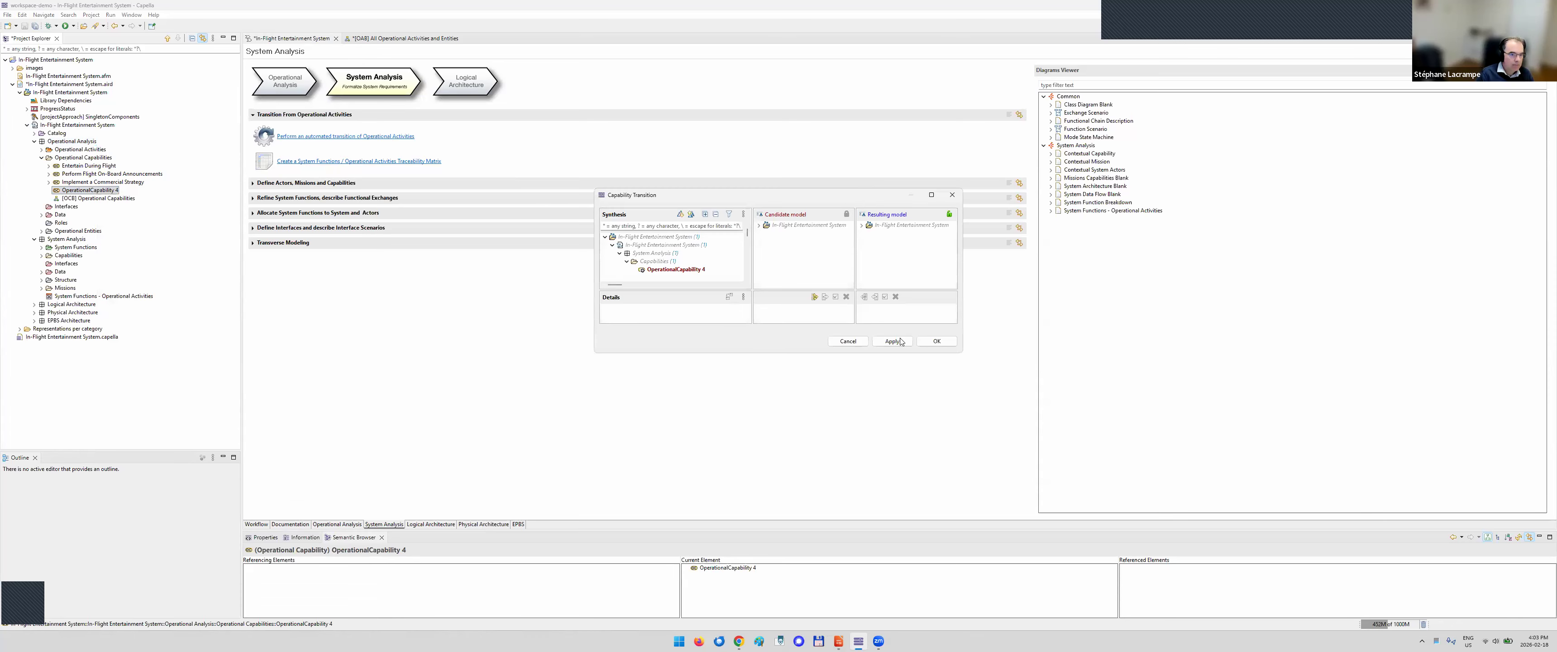
click(893, 342)
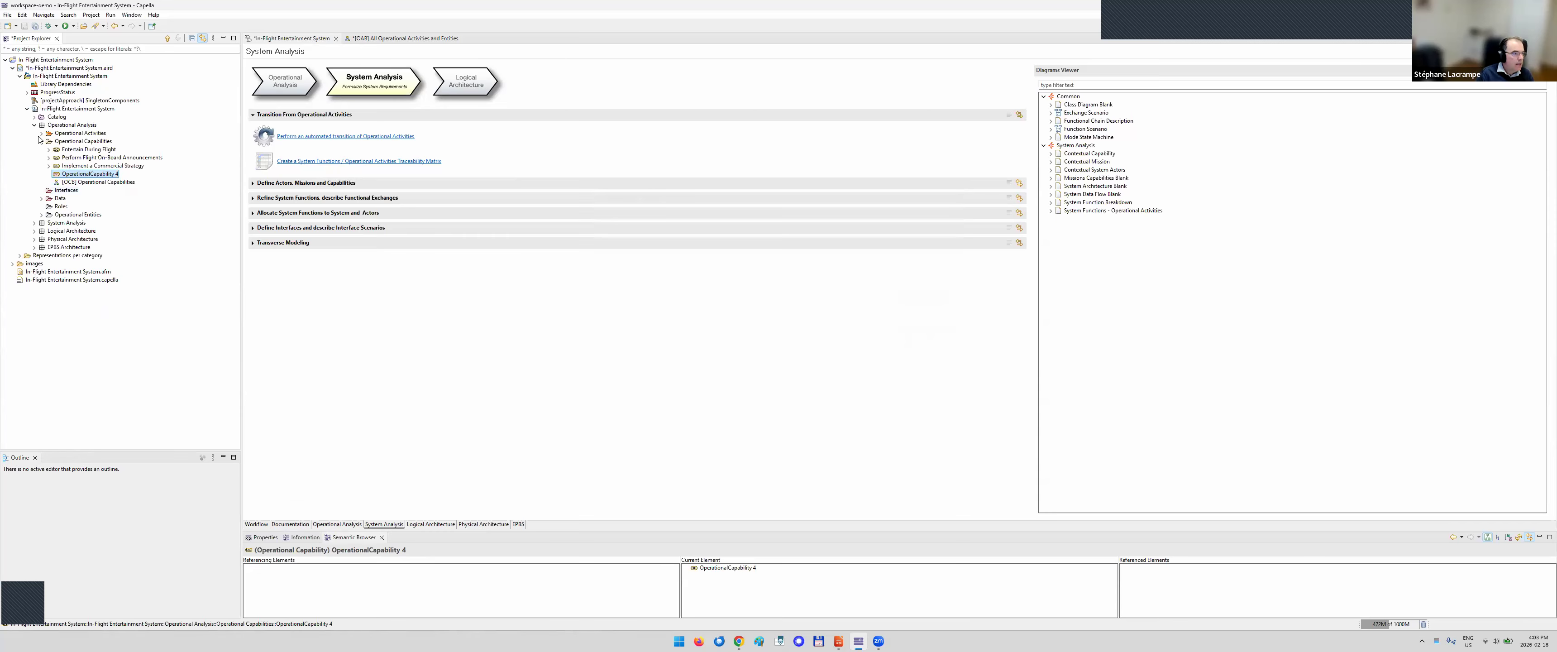
Locate the transitioned capability under System Analysis Capabilities and check its link to the operational capability in an enlarged Semantic Browser
click(34, 126)
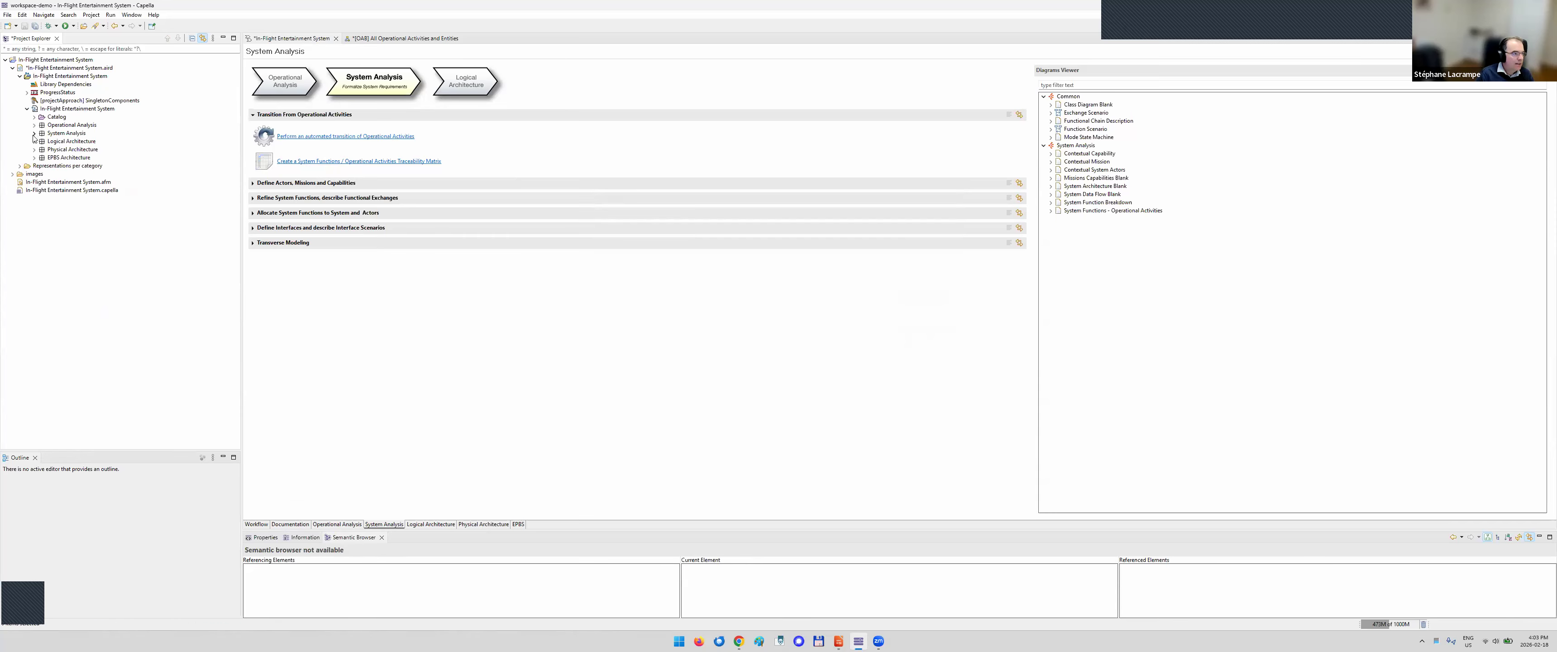
click(34, 134)
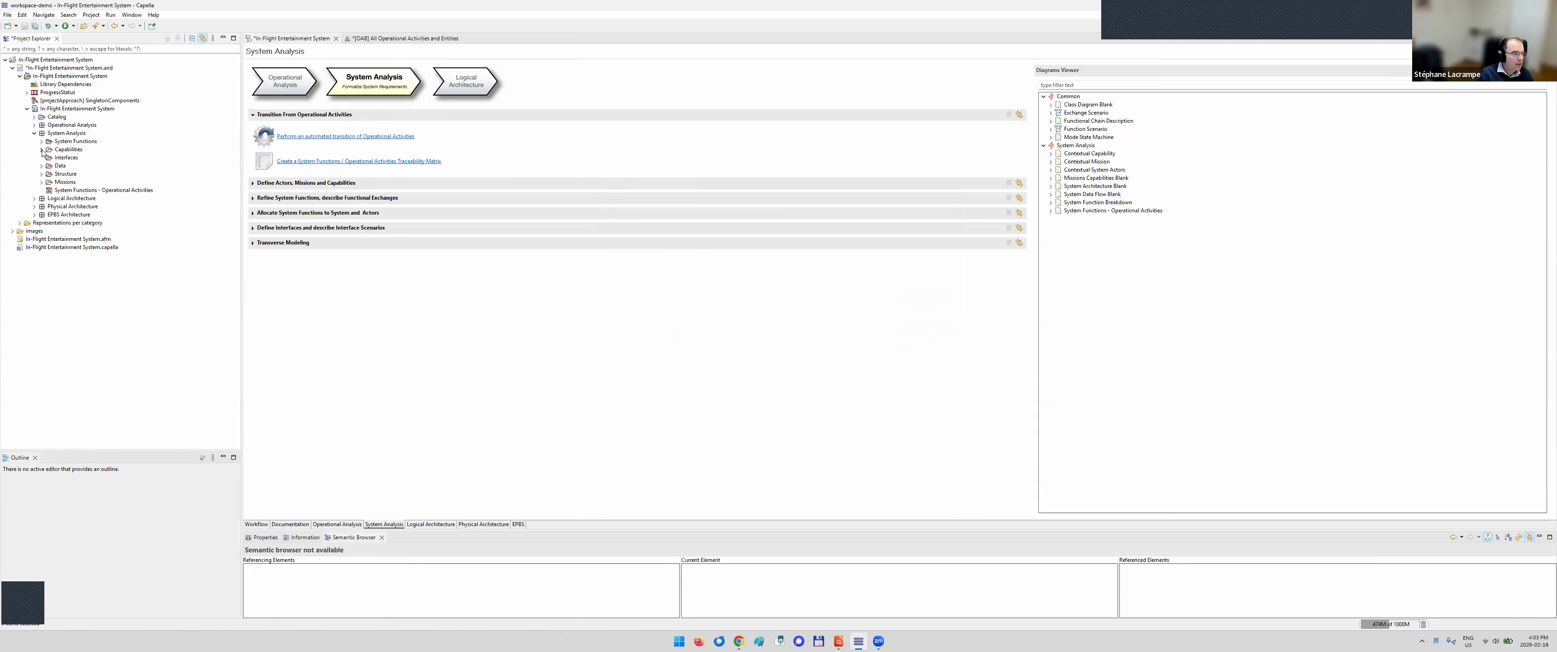
click(41, 149)
click(109, 266)
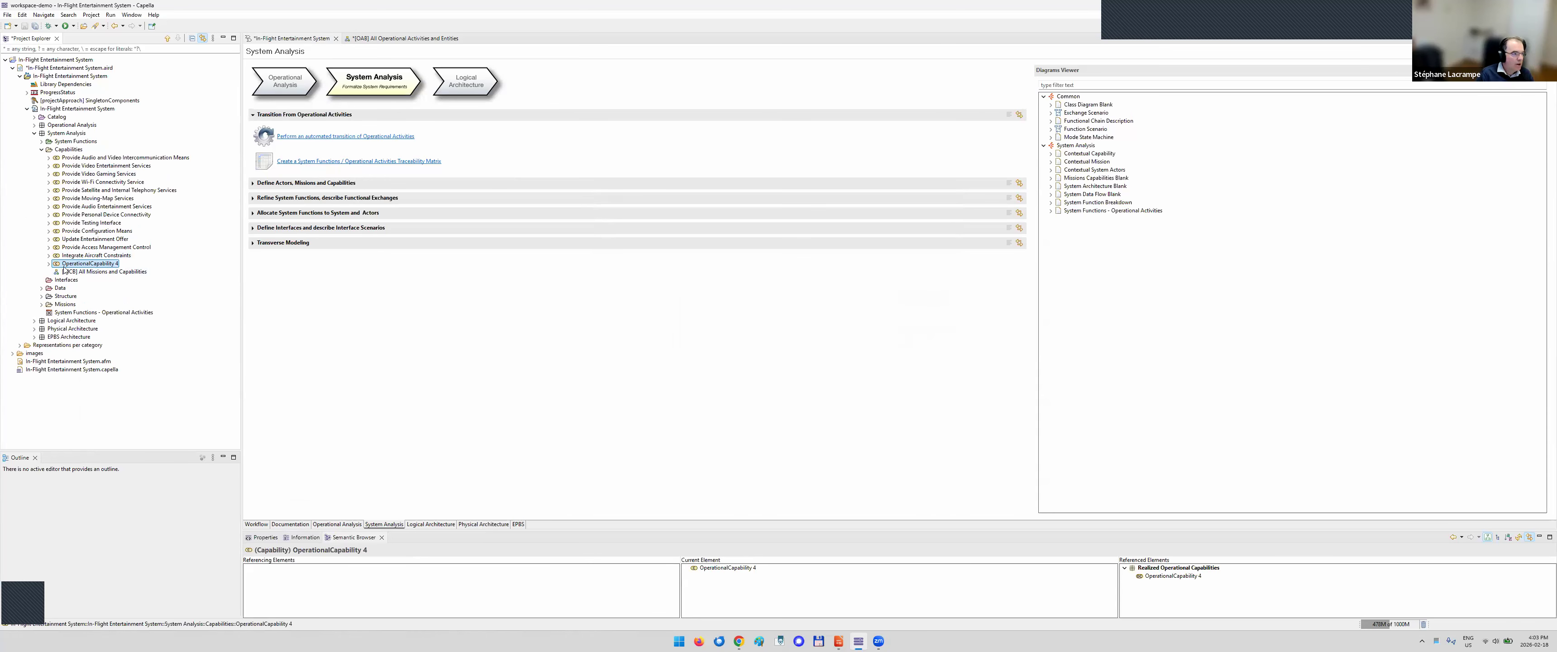
click(34, 126)
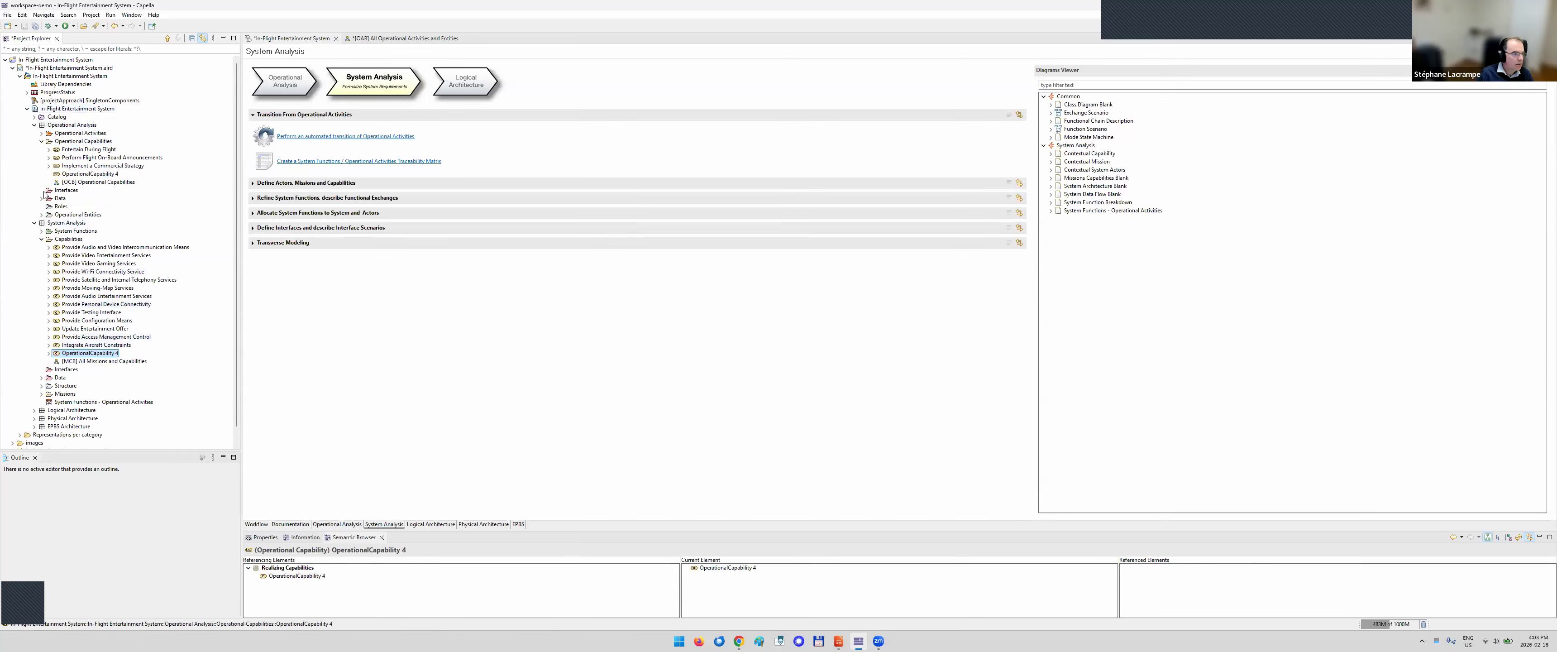
click(42, 142)
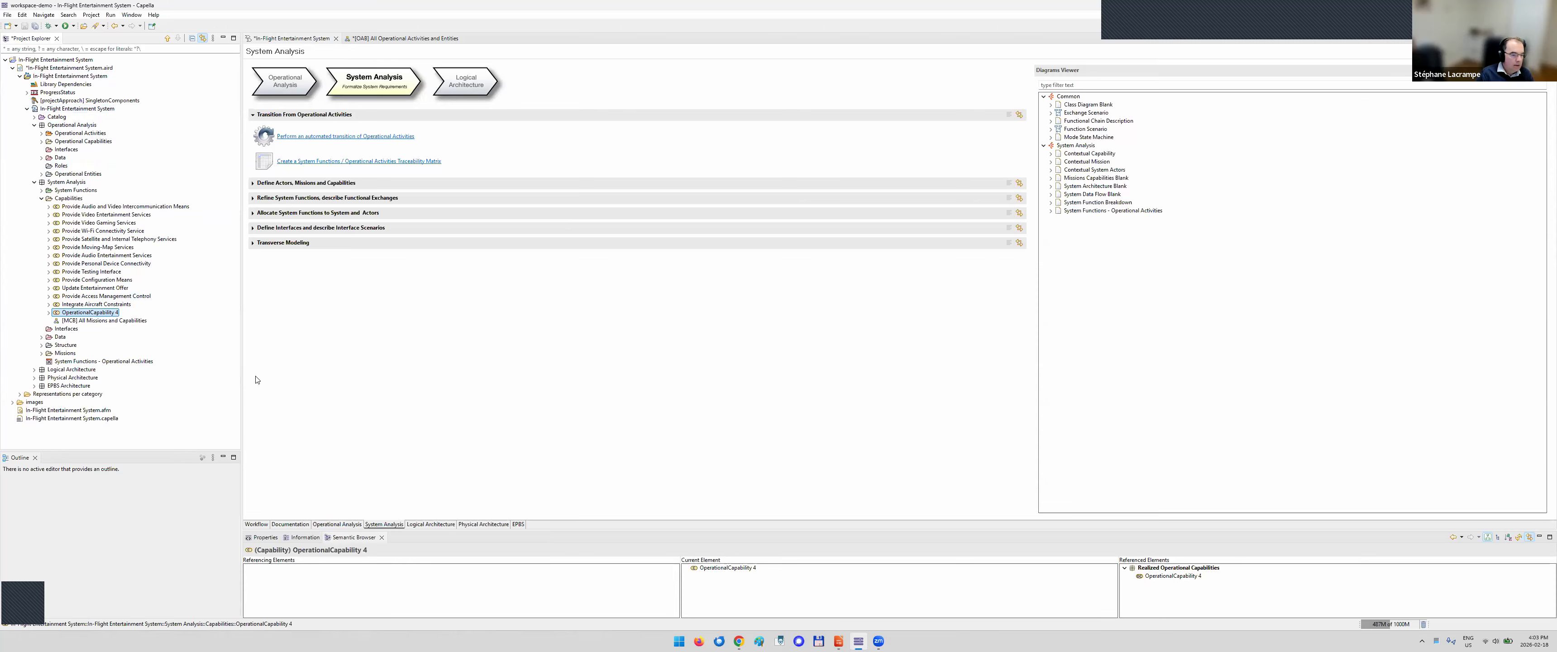
drag(626, 481, 625, 414)
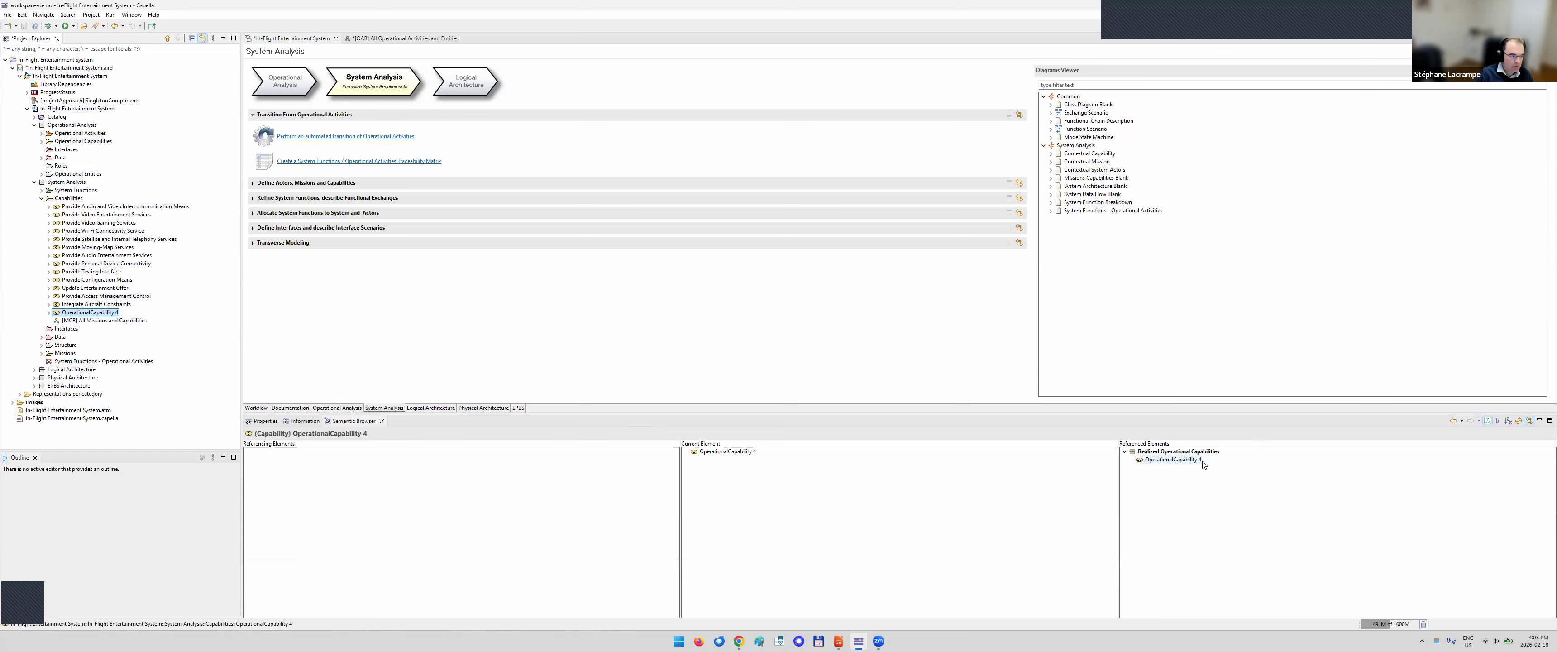
Switch to LibreOffice Impress and present slide 17, The Arcadia method, full screen
click(838, 641)
scroll(241, 242, up, 4)
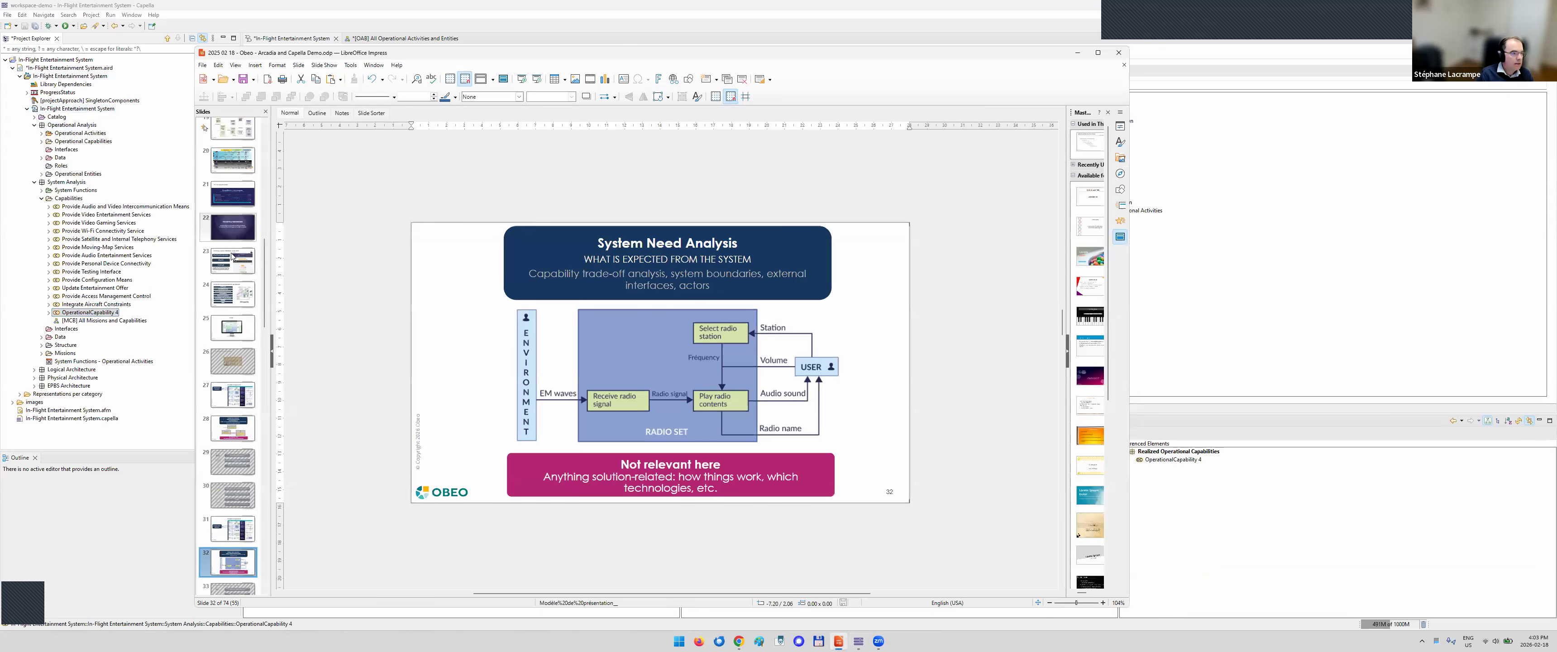
scroll(229, 277, up, 1)
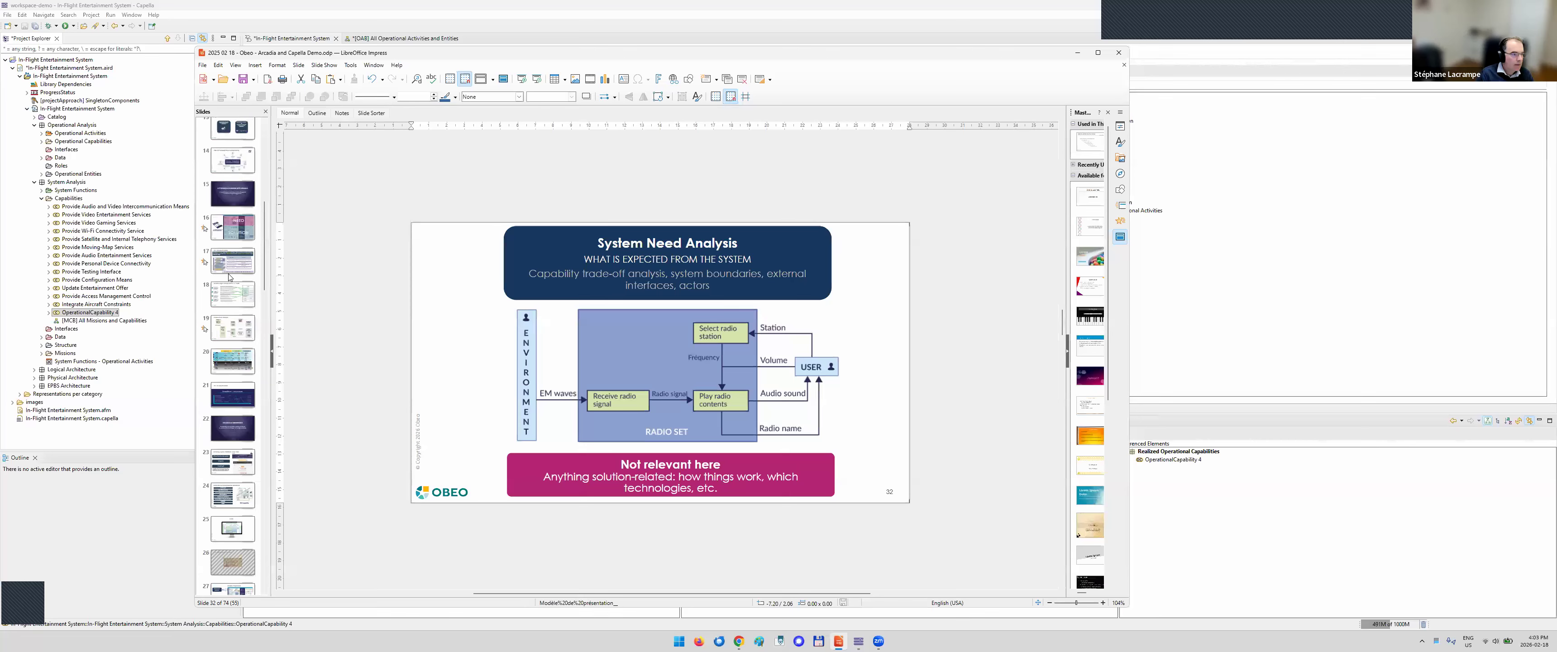
click(230, 264)
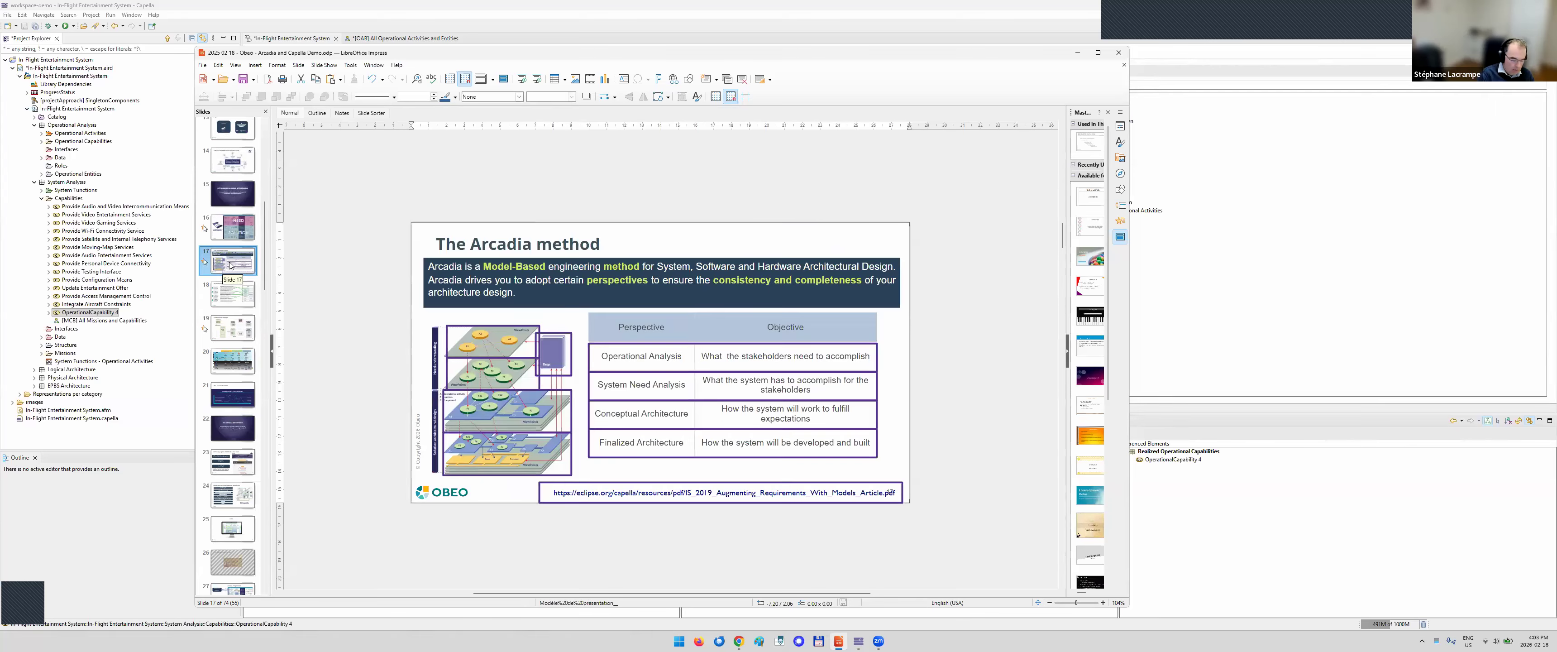
key(shift+F5)
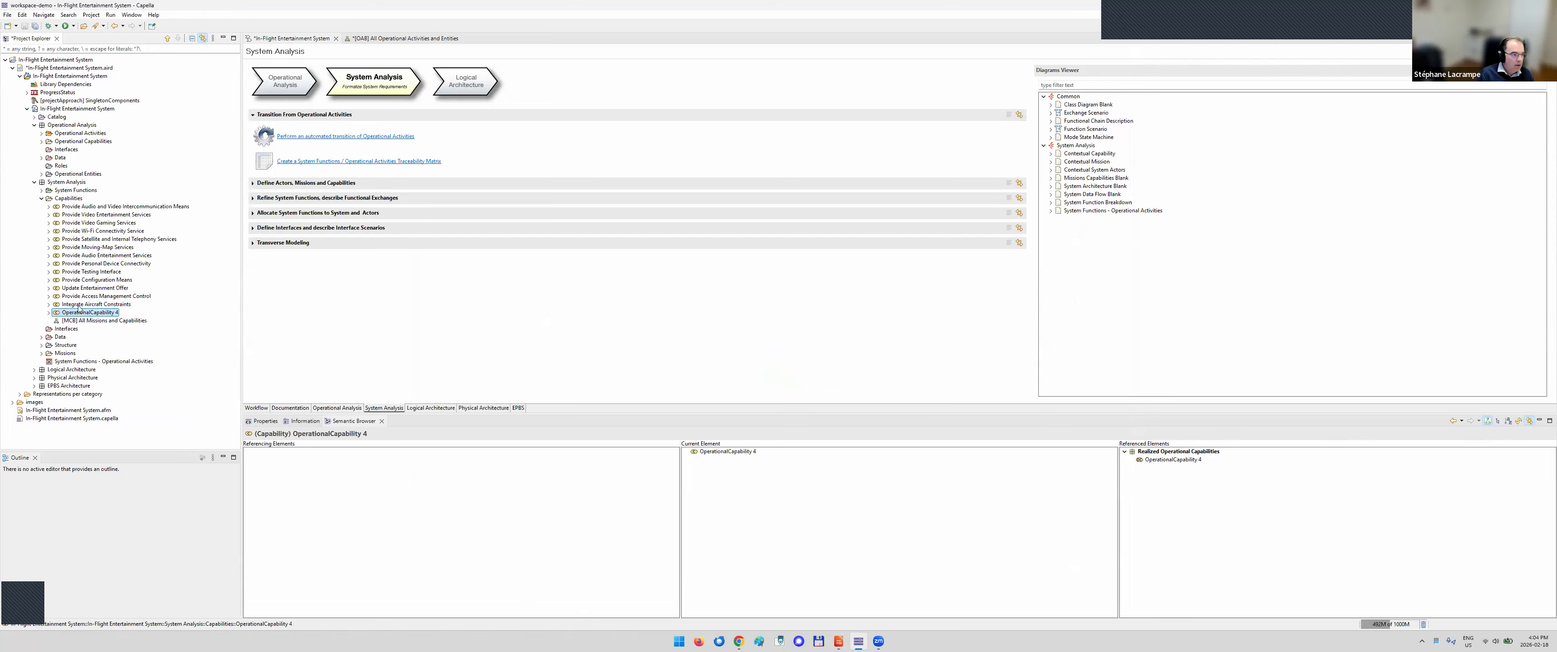
Back in Capella, display the transitioned capability's properties and highlight its name
click(262, 423)
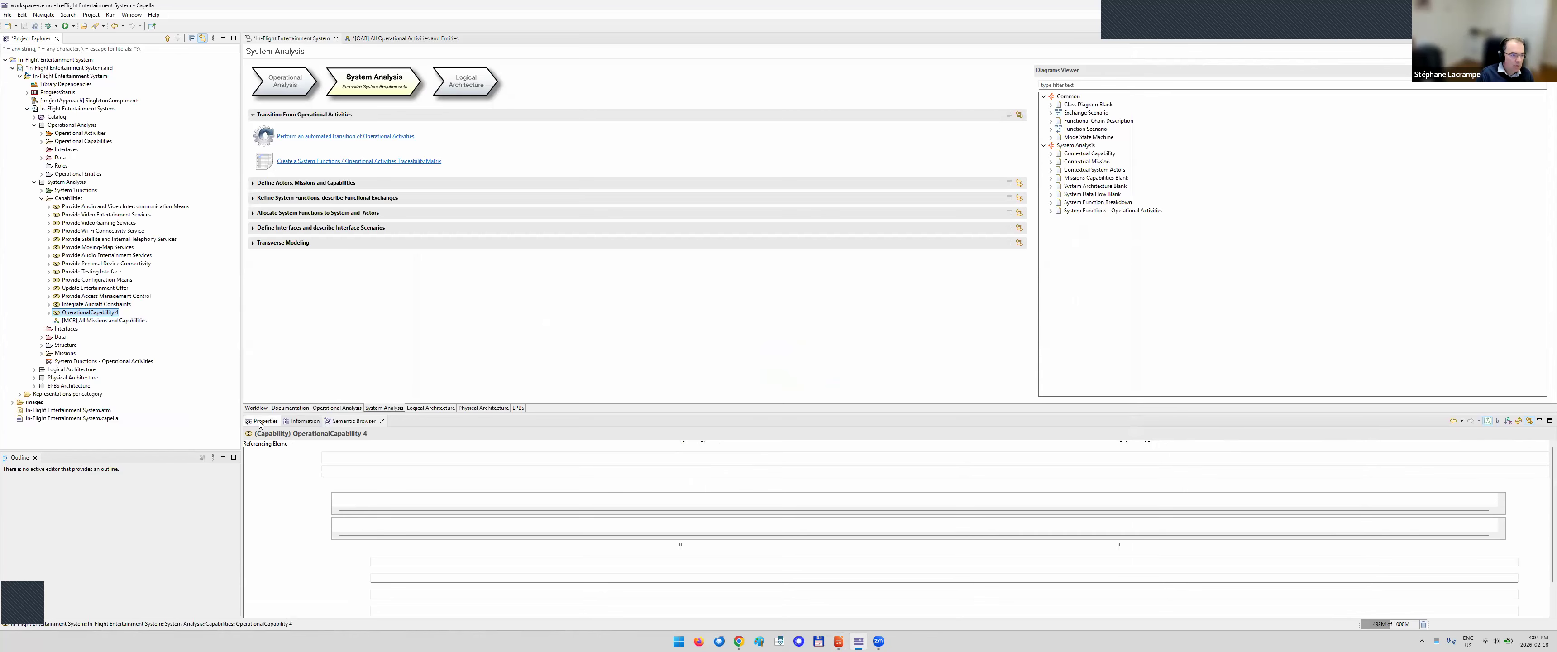
drag(397, 457, 284, 457)
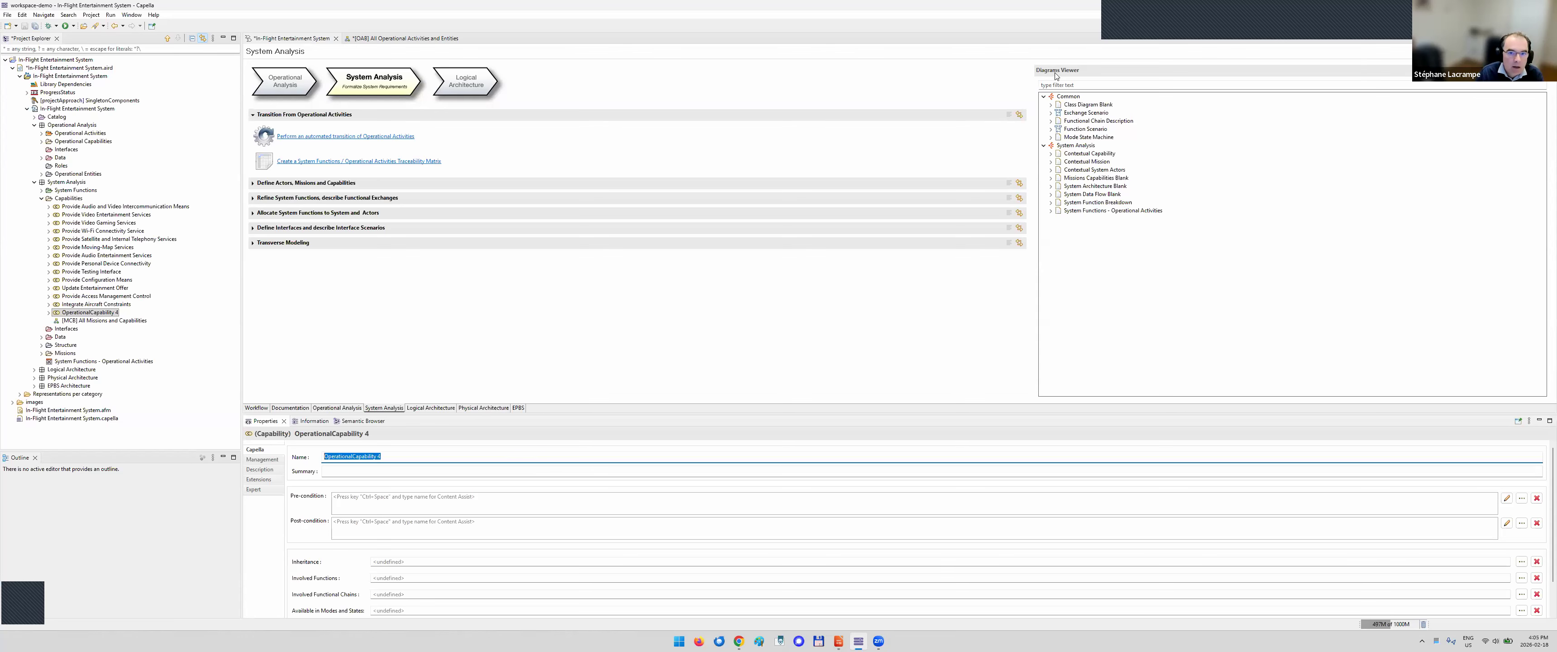
Open the [MCB] All Missions and Capabilities diagram from the Define Actors, Missions and Capabilities diagrams and look through it
click(1020, 183)
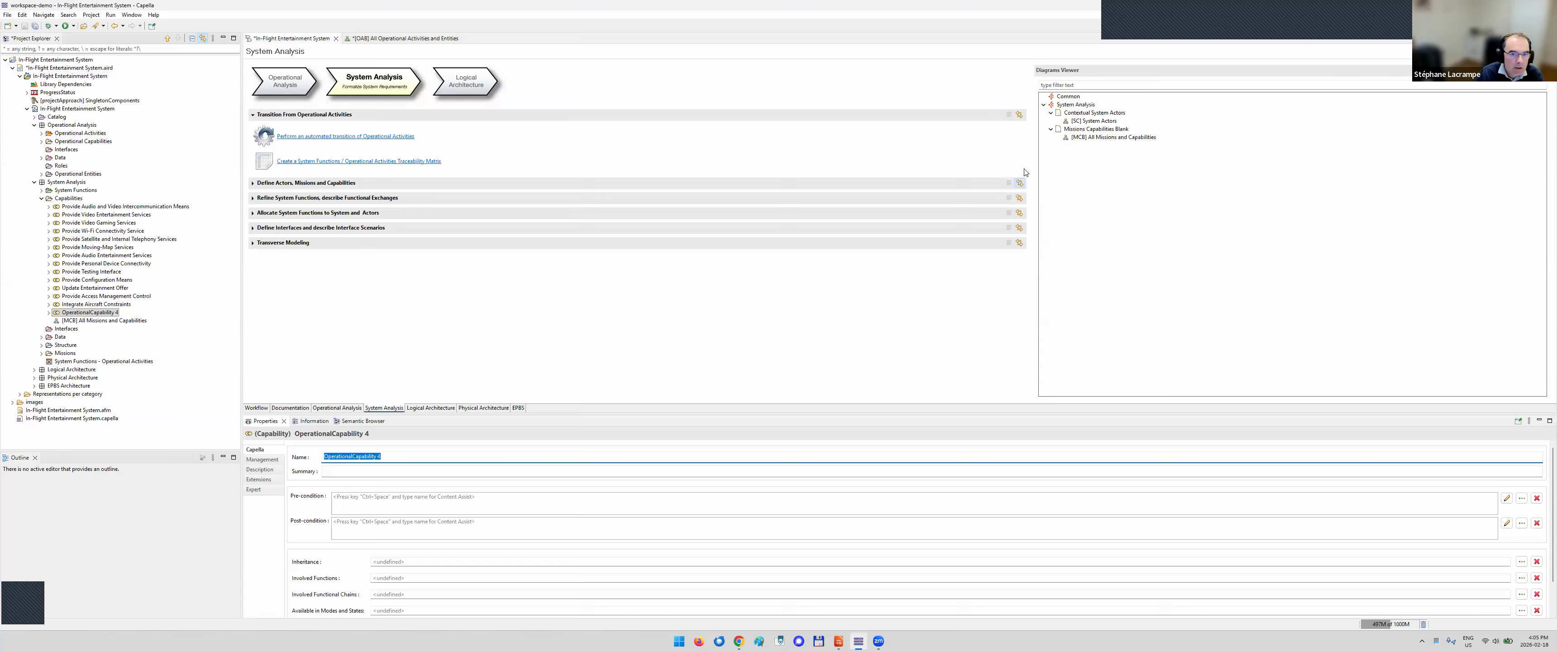
double_click(1104, 137)
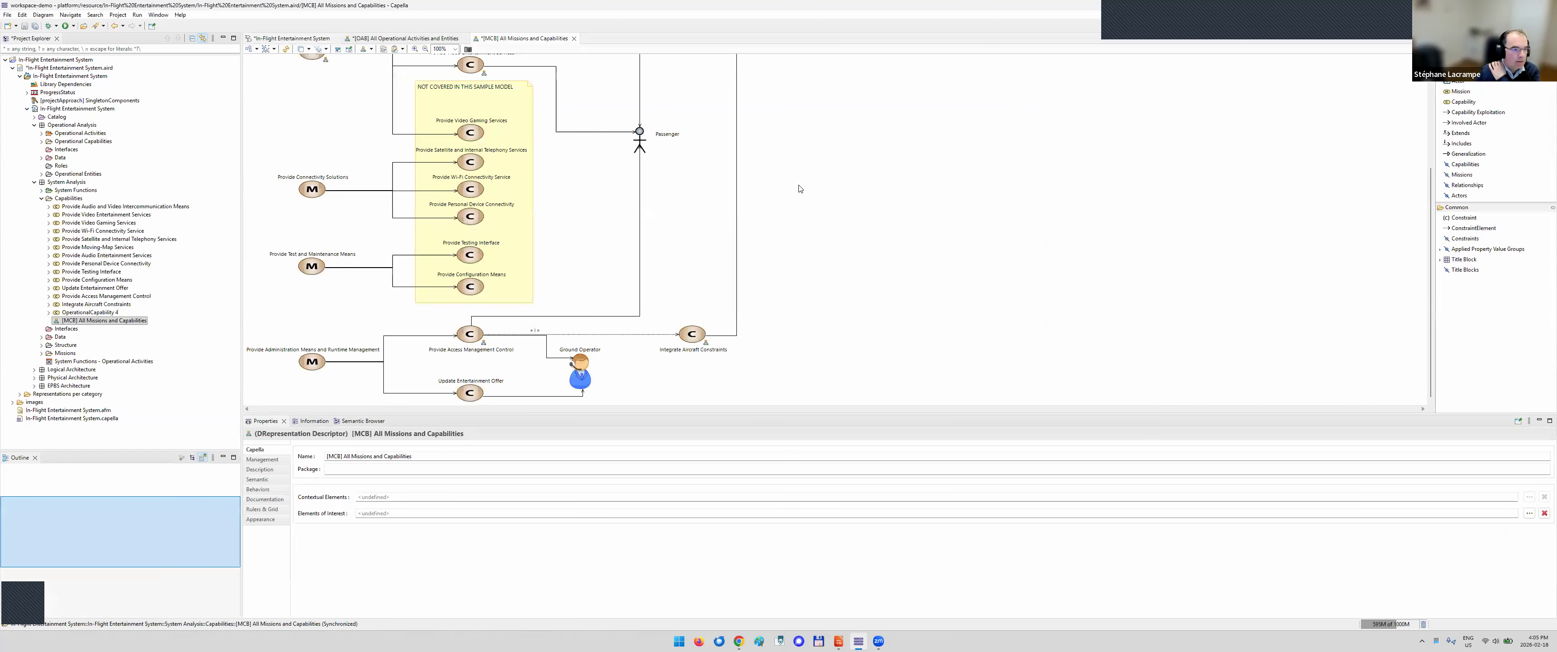
scroll(442, 74, up, 3)
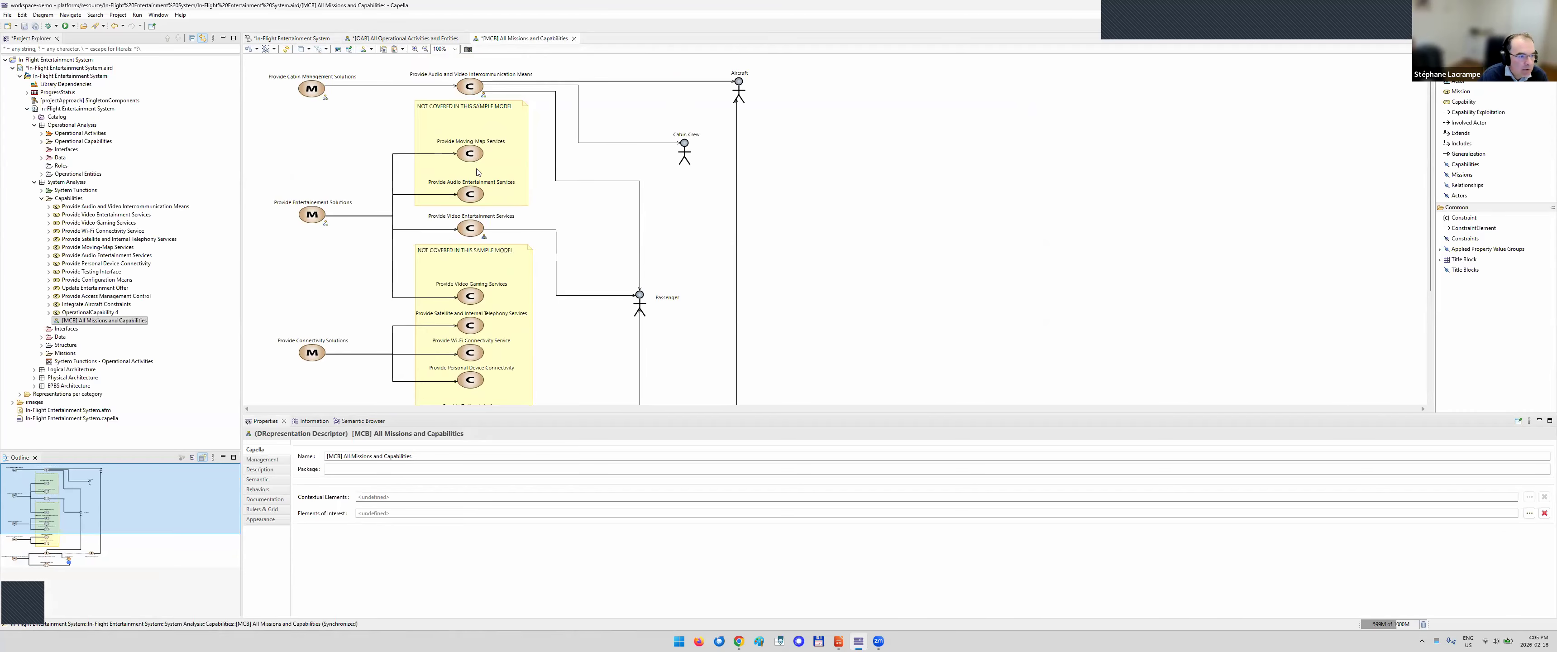
scroll(477, 173, down, 5)
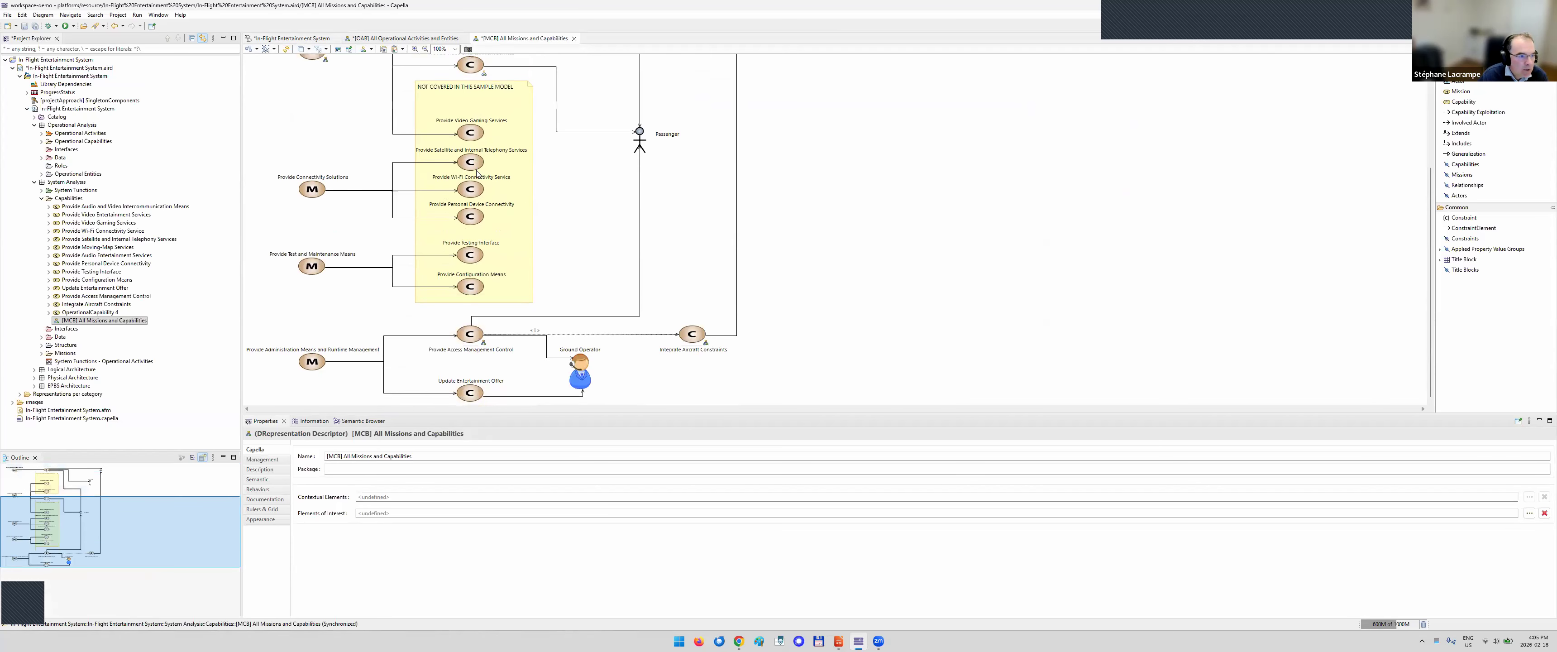
scroll(477, 172, up, 5)
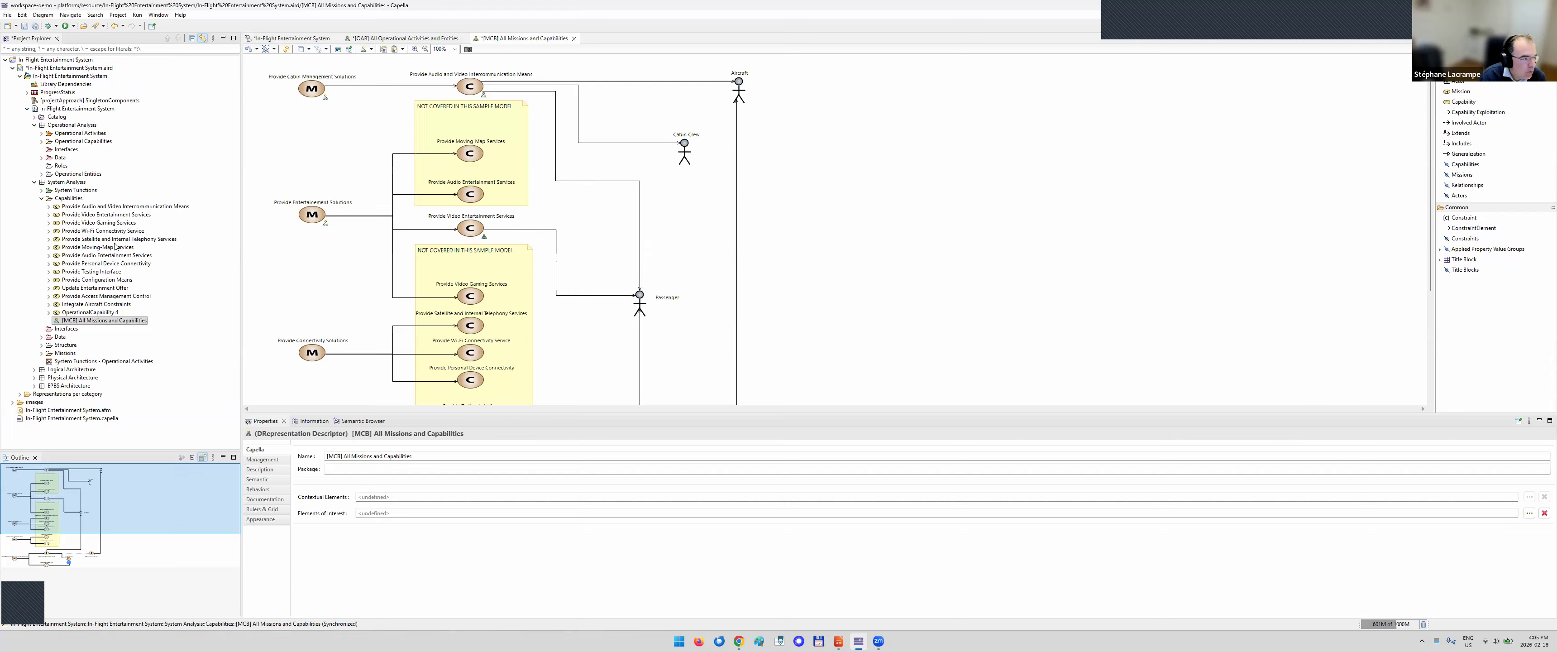
Place the transitioned OperationalCapability 4 on the missions and capabilities diagram, in the empty area beside the Cabin Crew actor
click(84, 312)
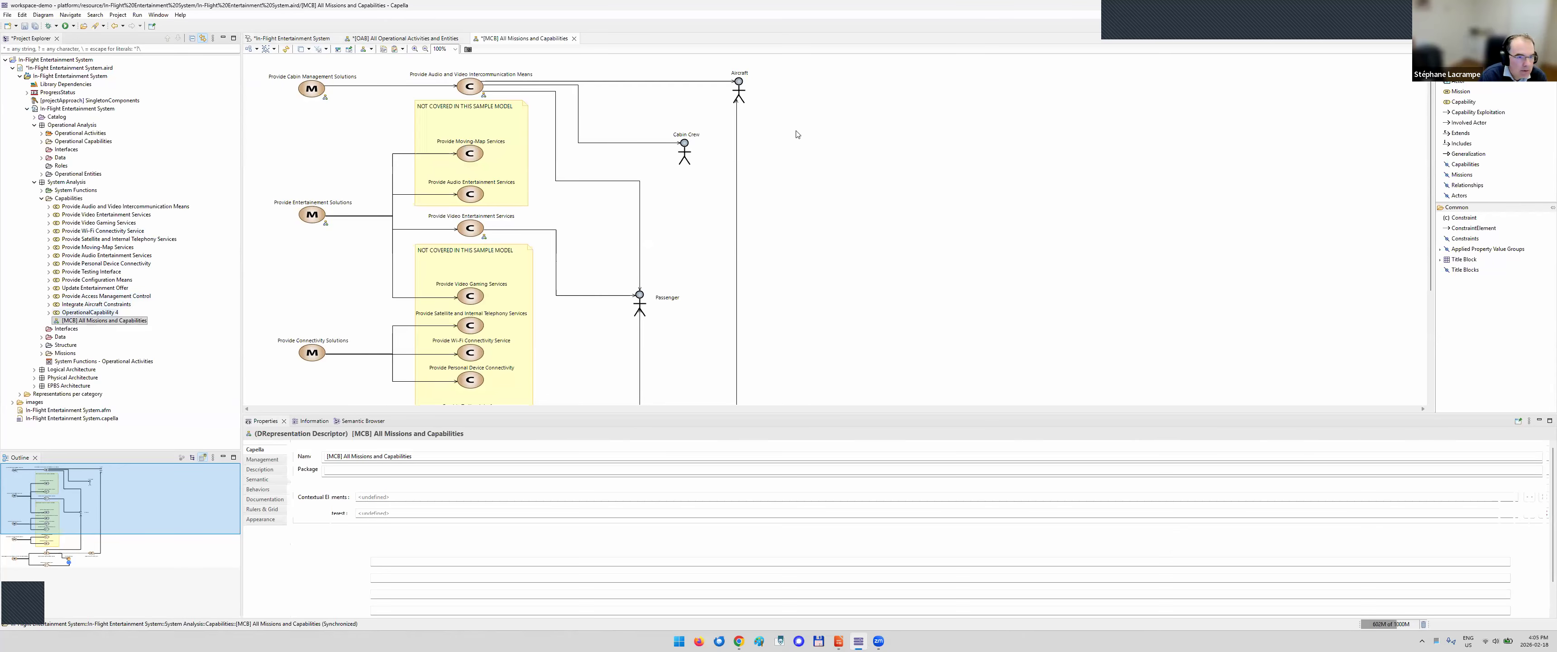
drag(825, 136, 824, 136)
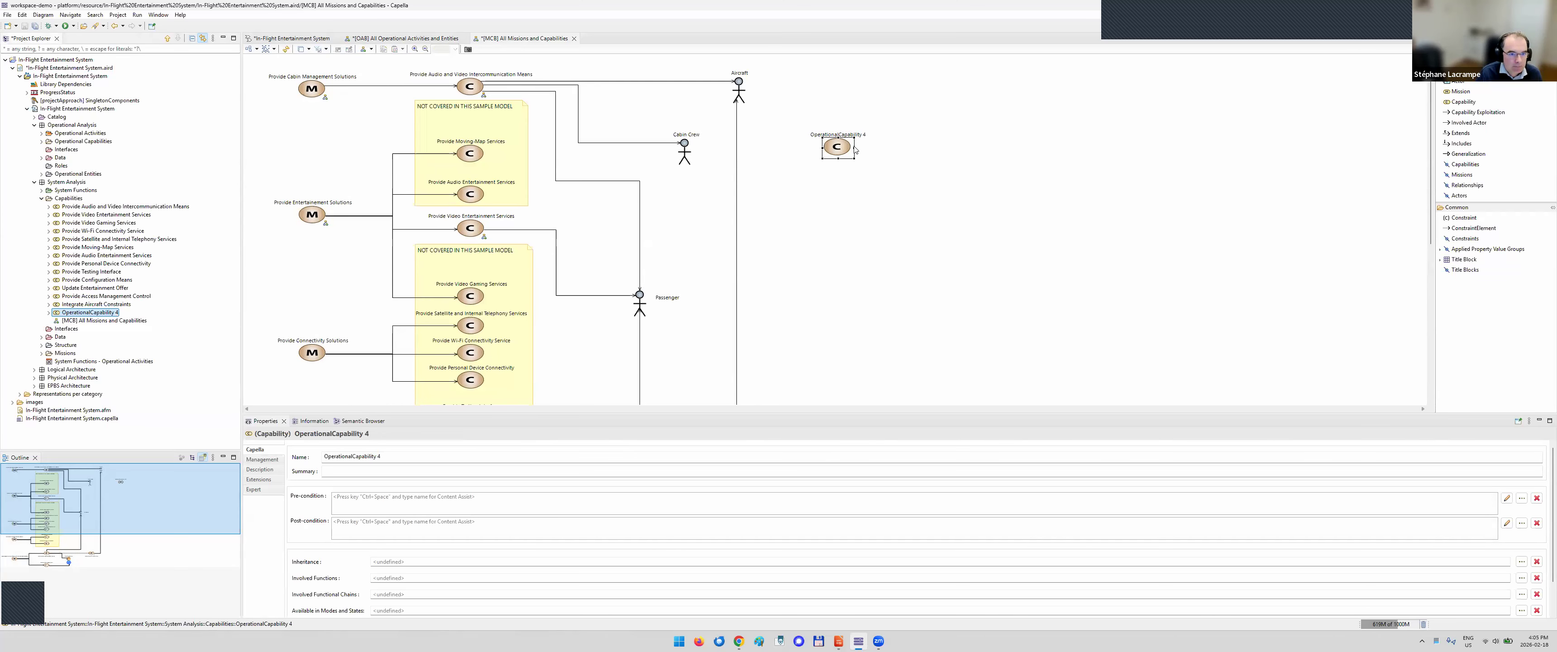
ctrl+scroll(854, 146, up, 1)
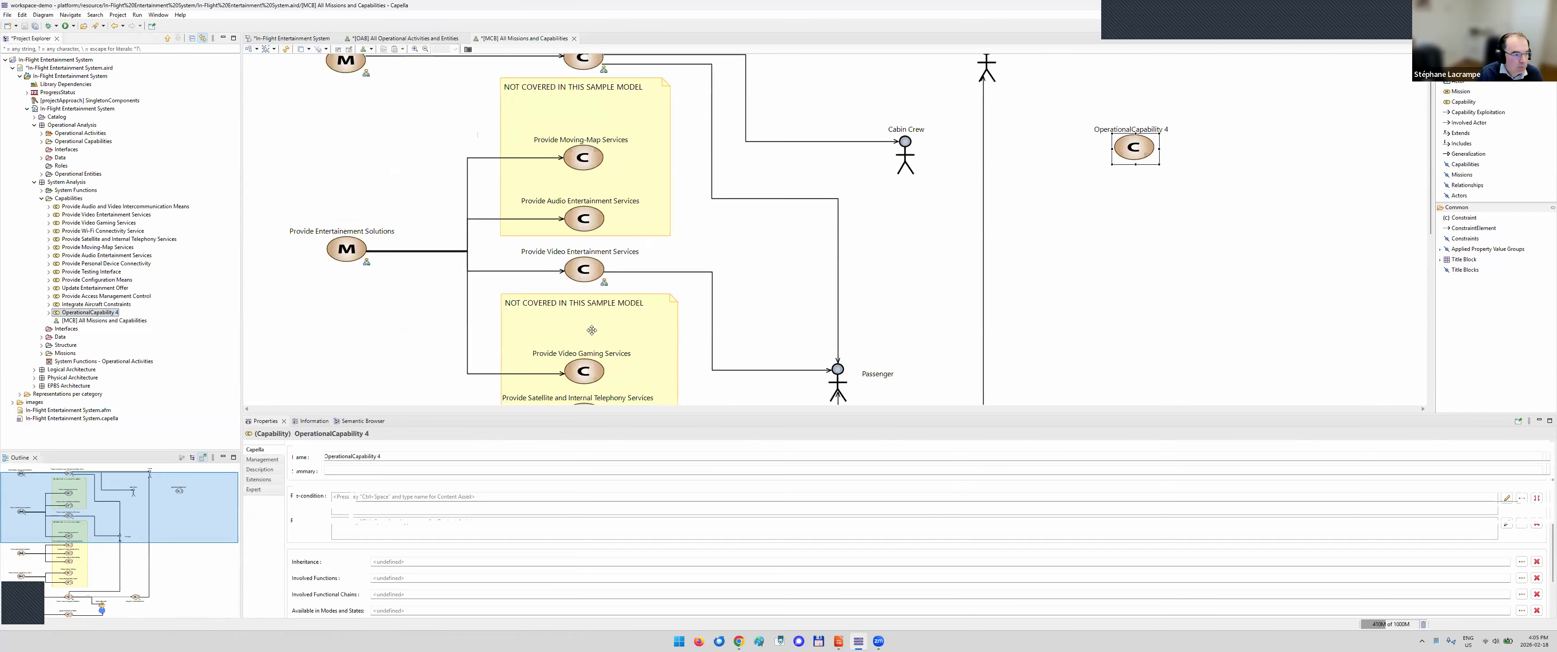
Rename the newly placed capability as MSystemCapability and select it in the diagram
click(394, 456)
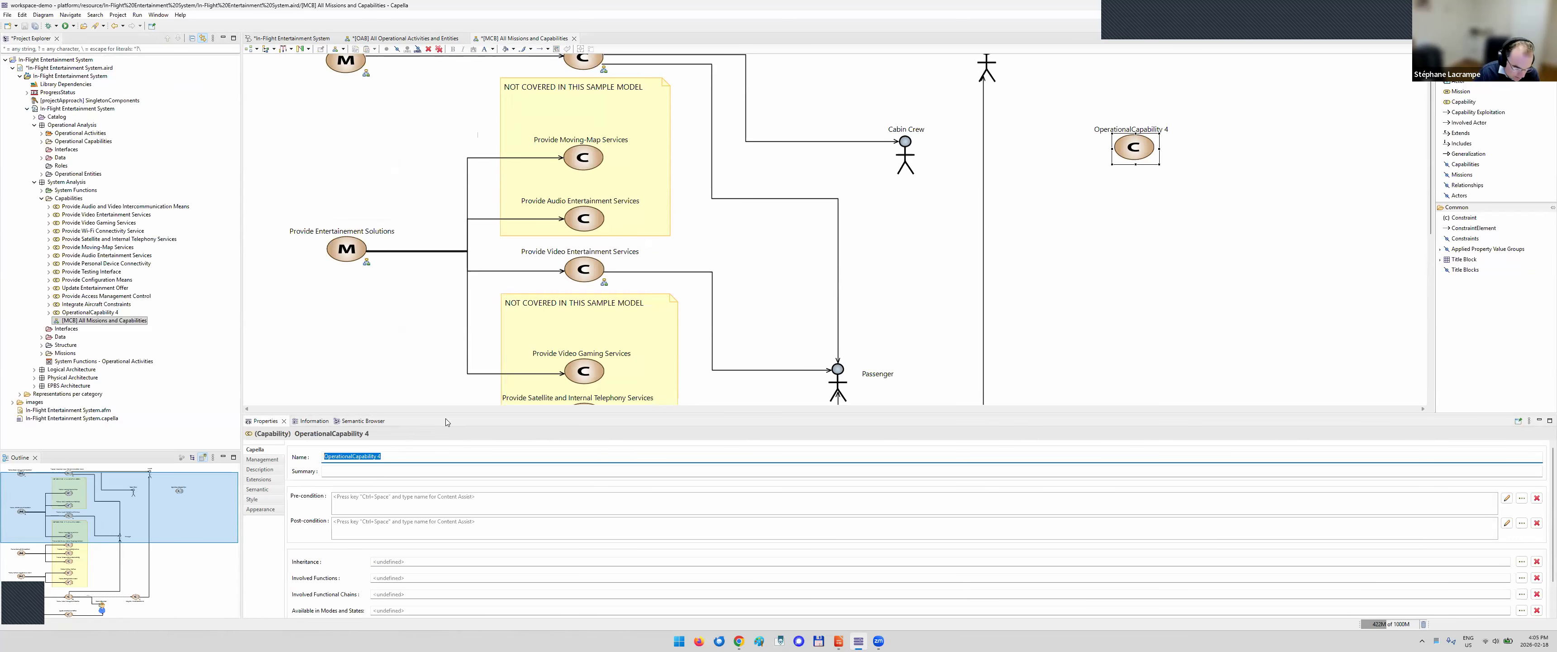
text(MSystem)
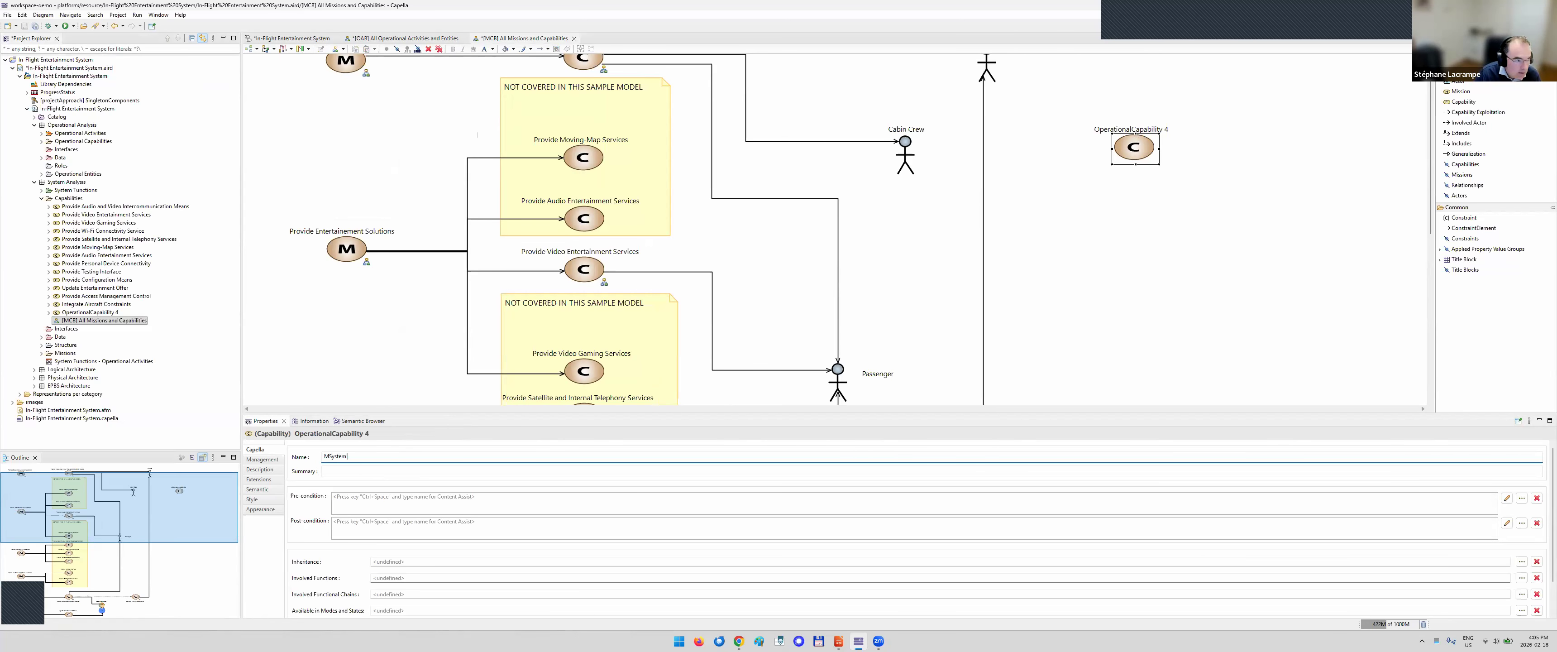
text(ility)
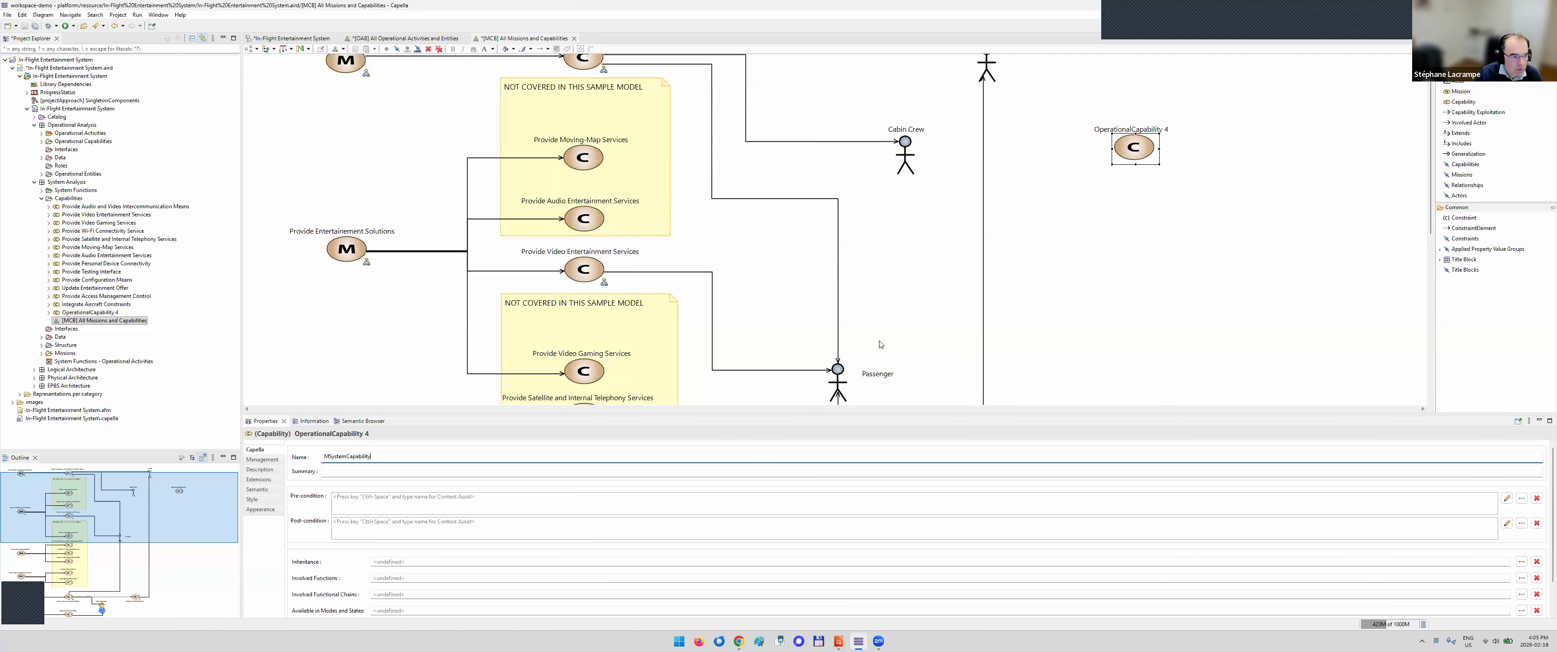
key(Return)
scroll(638, 232, up, 2)
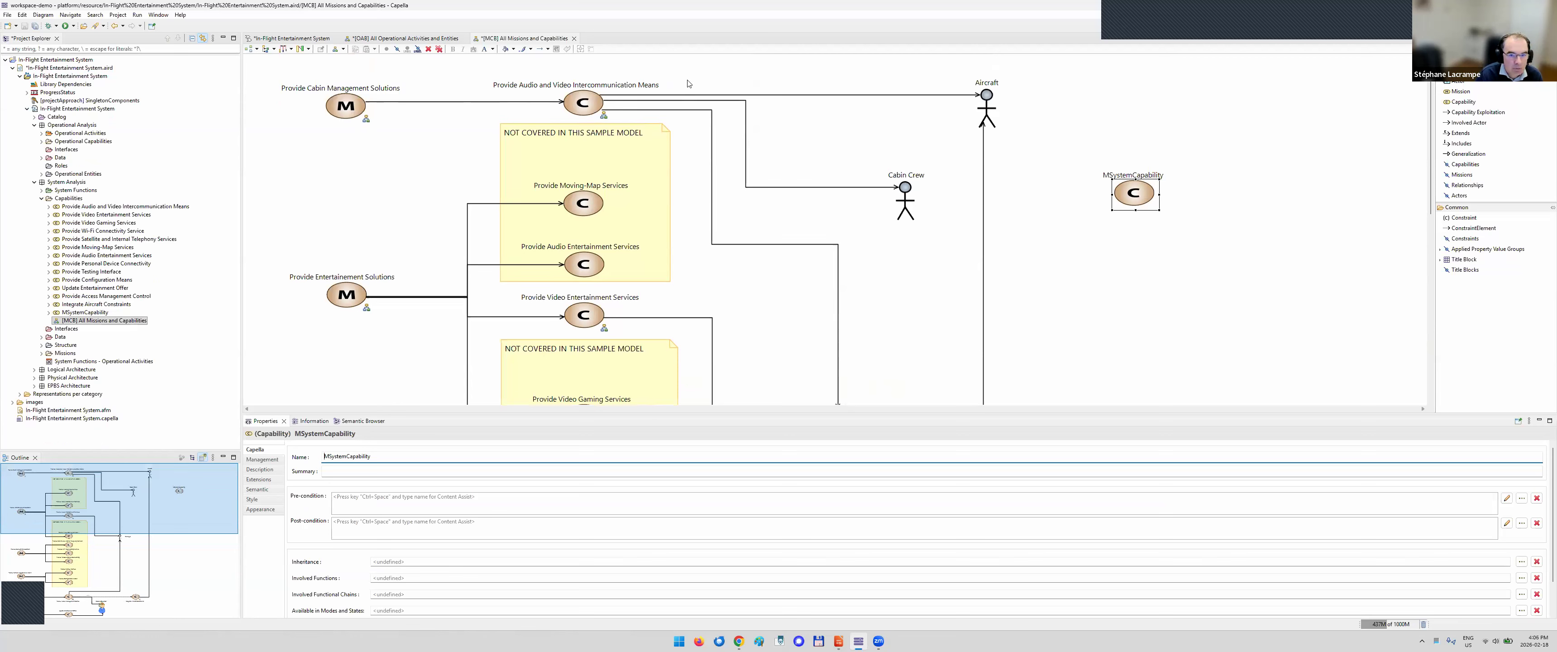
click(1132, 191)
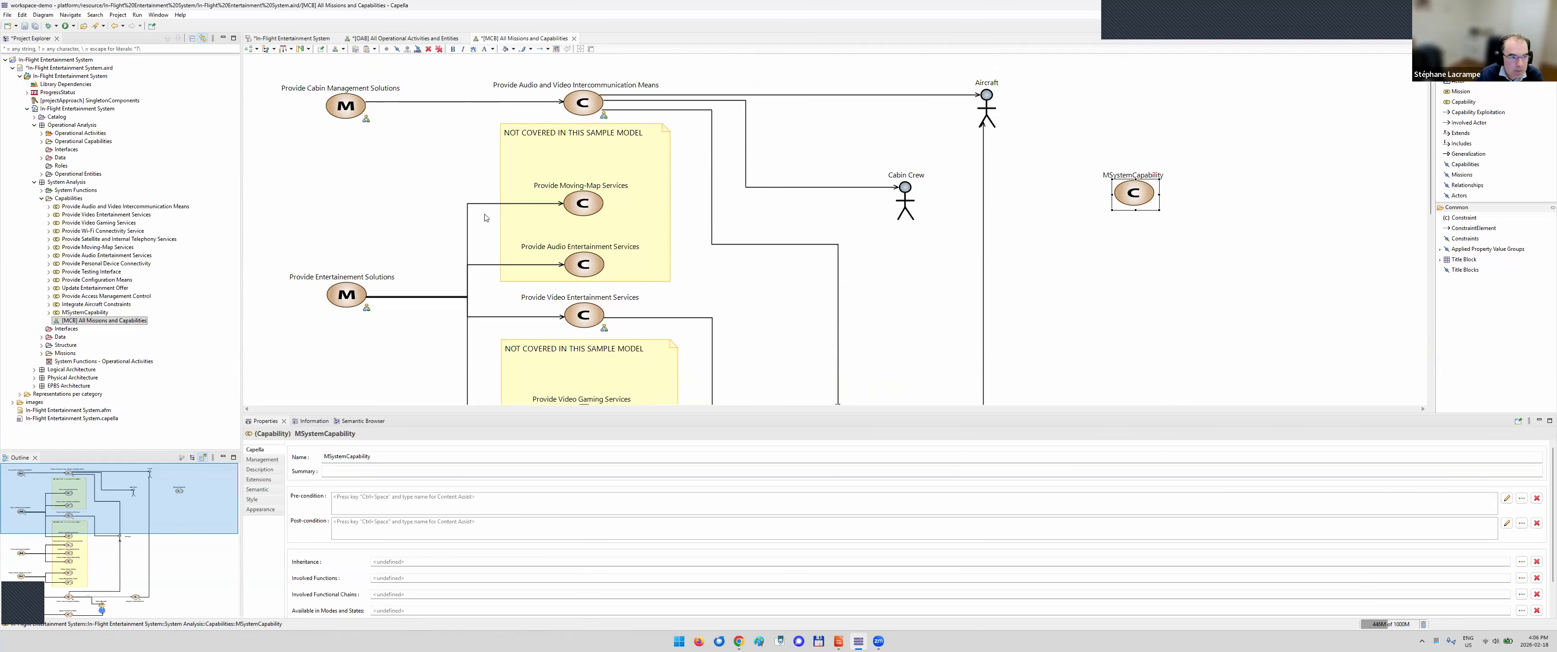
Look through the missions and capabilities diagram in an enlarged diagram area, selecting the Provide Audio and Video Intercommunication Means capability and Provide Cabin Management Solutions mission
scroll(511, 326, down, 5)
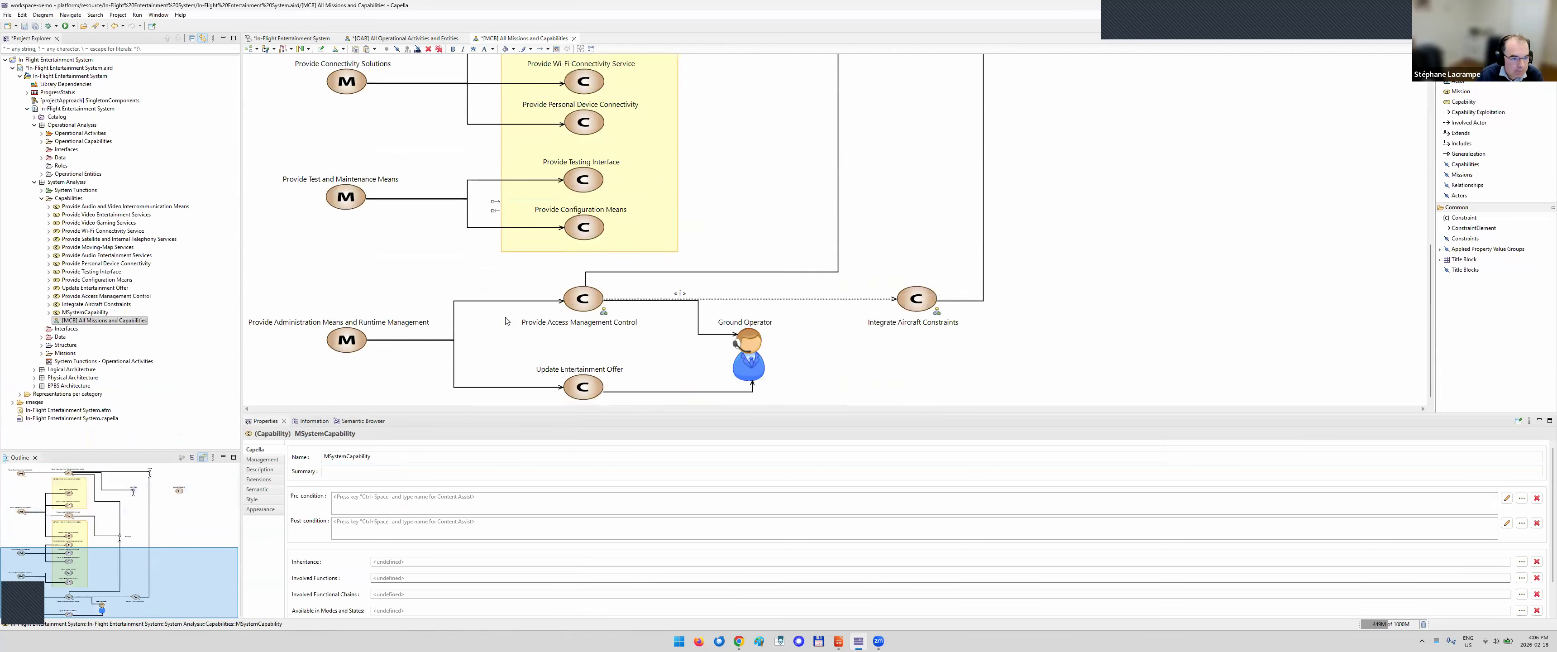
scroll(513, 327, up, 5)
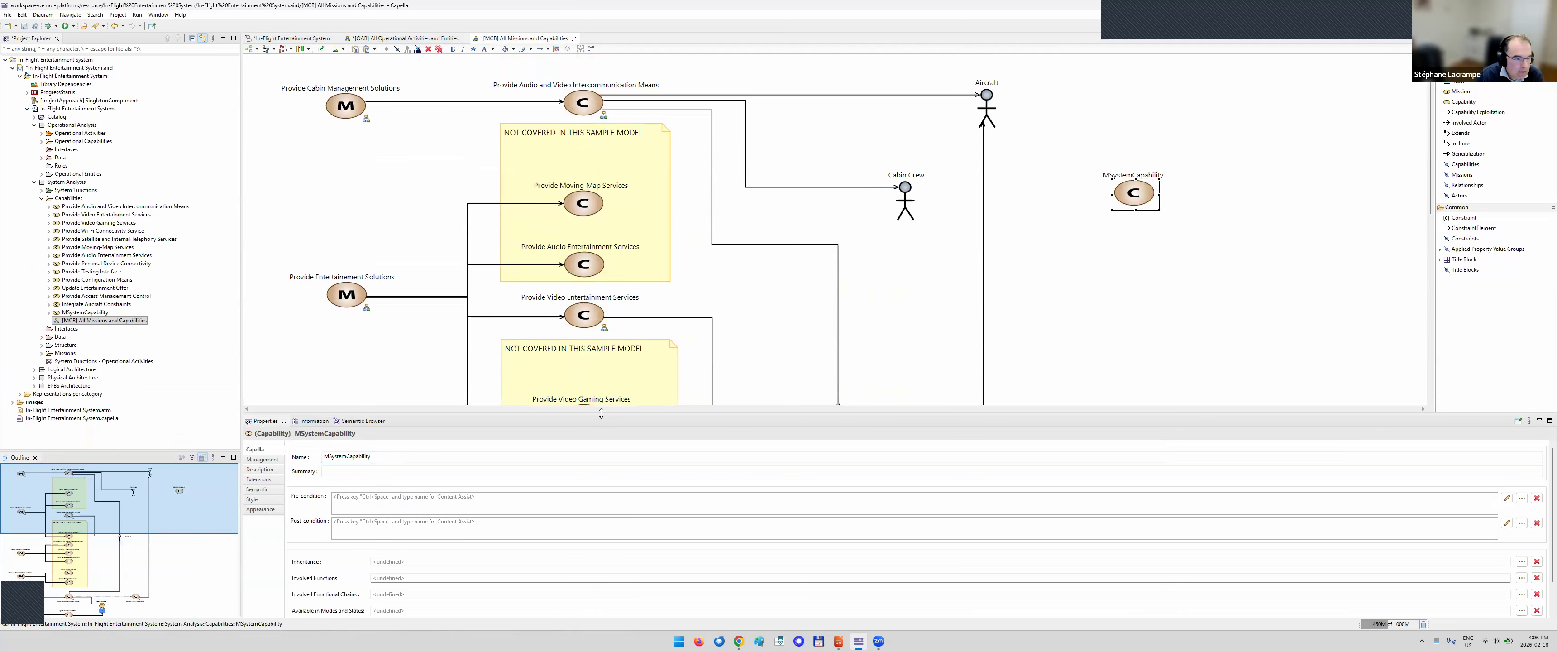
drag(613, 414, 613, 487)
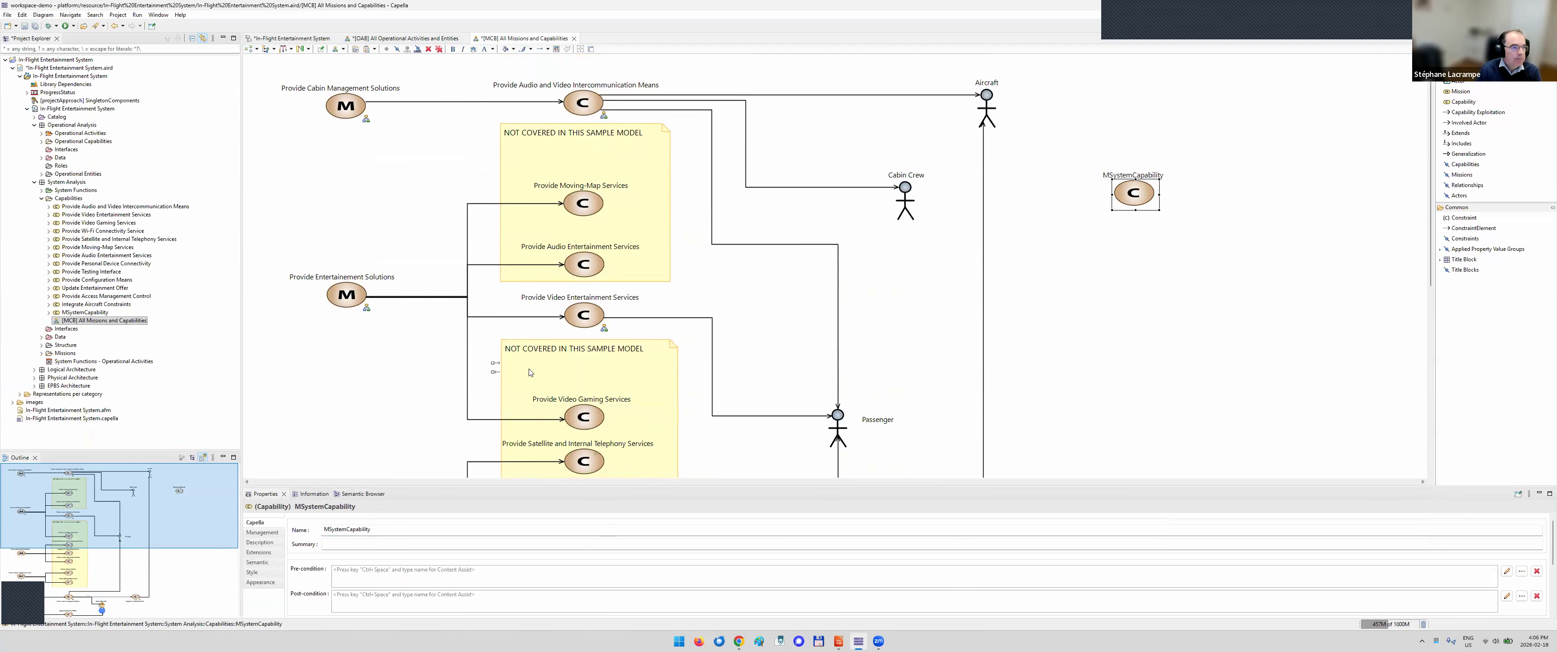
click(582, 106)
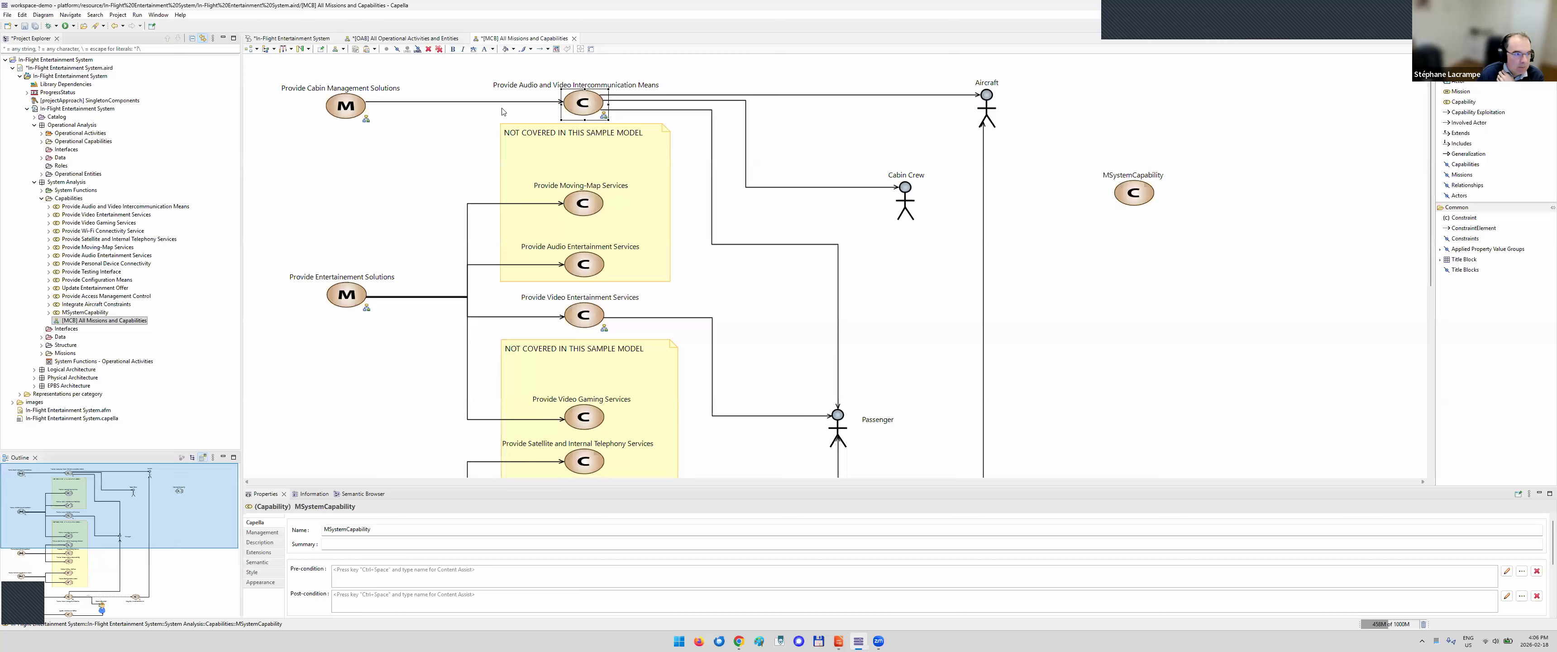
click(352, 112)
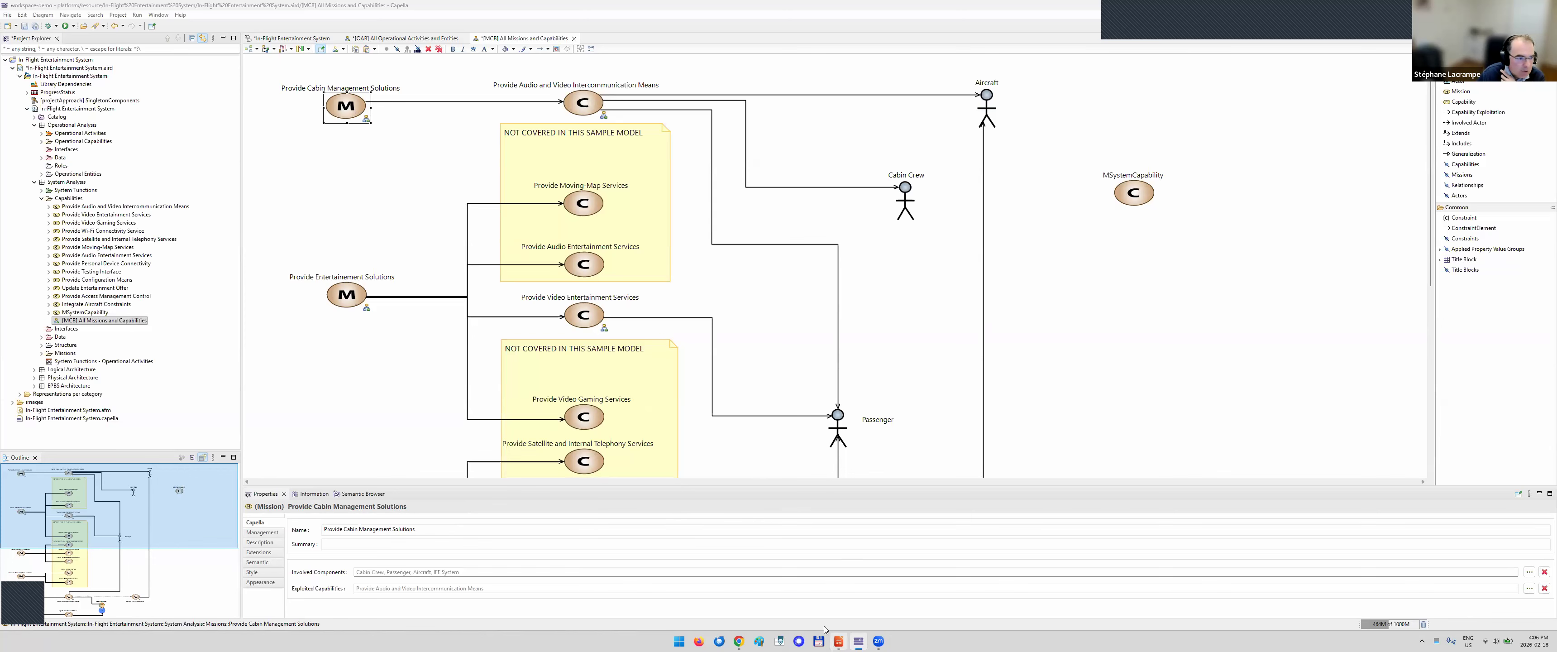
Switch to LibreOffice Impress and display slide 20, covering capabilities, functions and structure across the Arcadia perspectives, in a maximized window
click(838, 640)
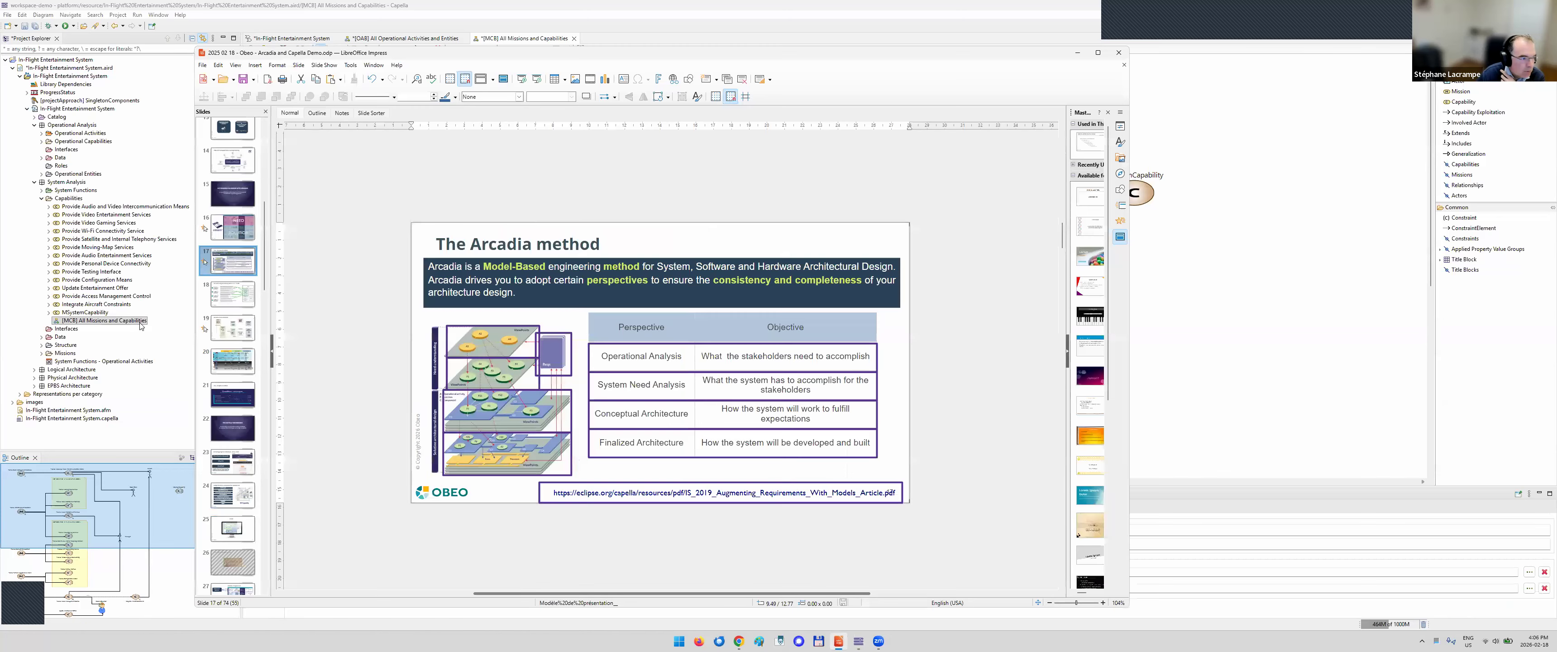
click(235, 362)
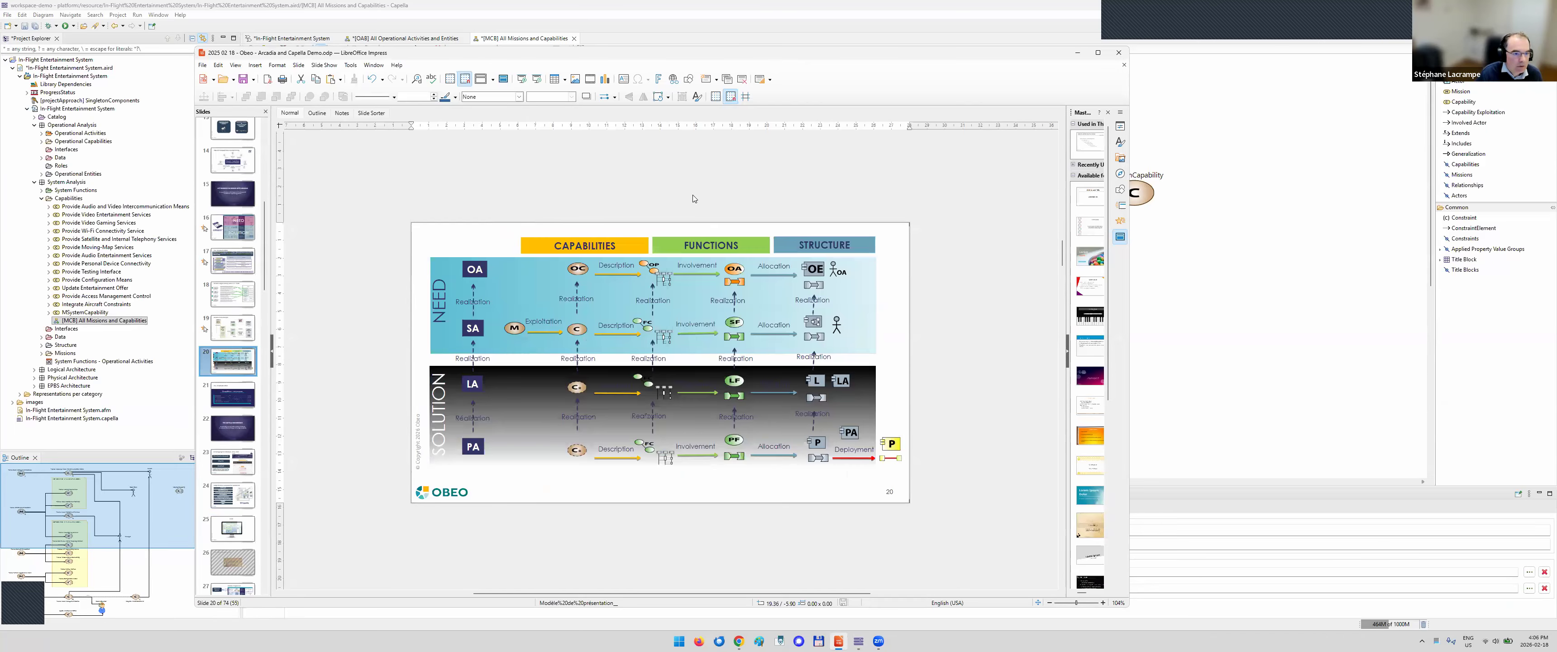
key(super+Up)
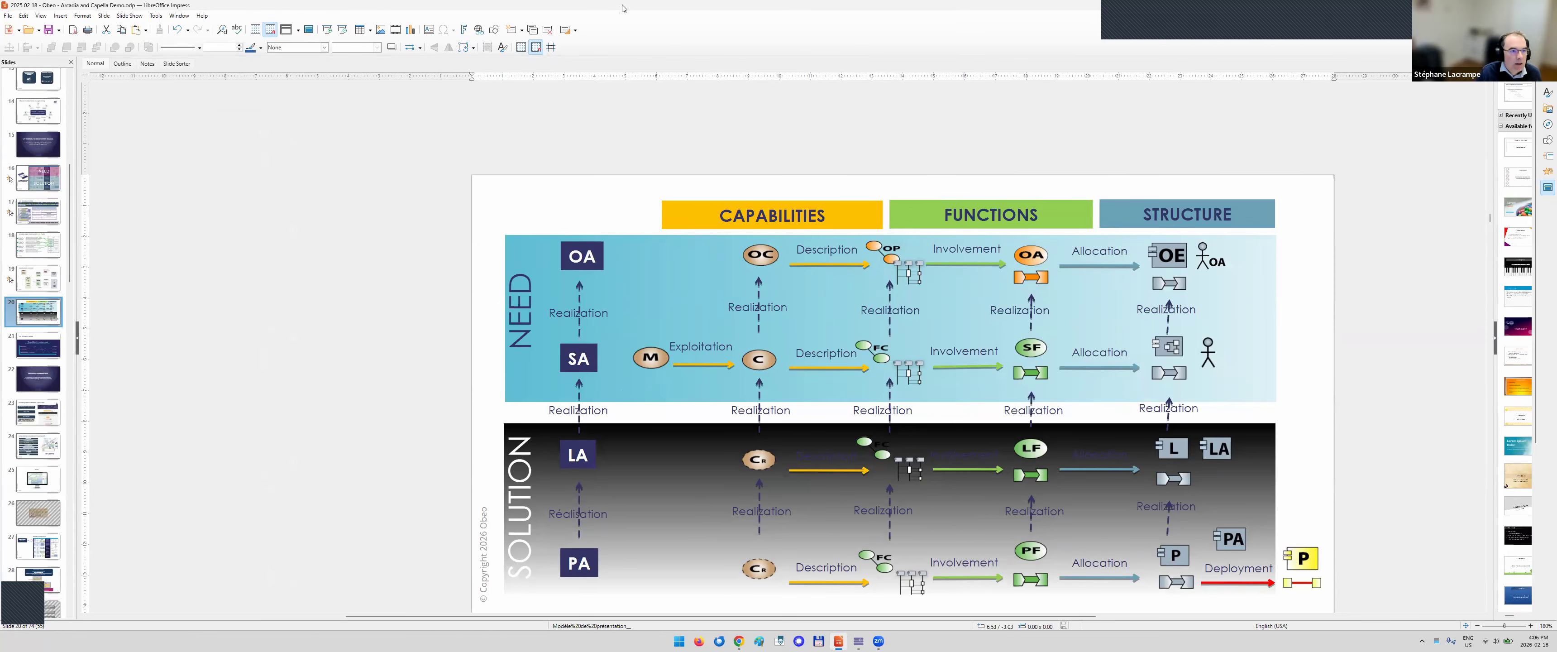
Back in Capella, view the diagrams and scenarios that can be opened from the Provide Audio and Video Intercommunication Means capability, without opening any
key(alt+Tab)
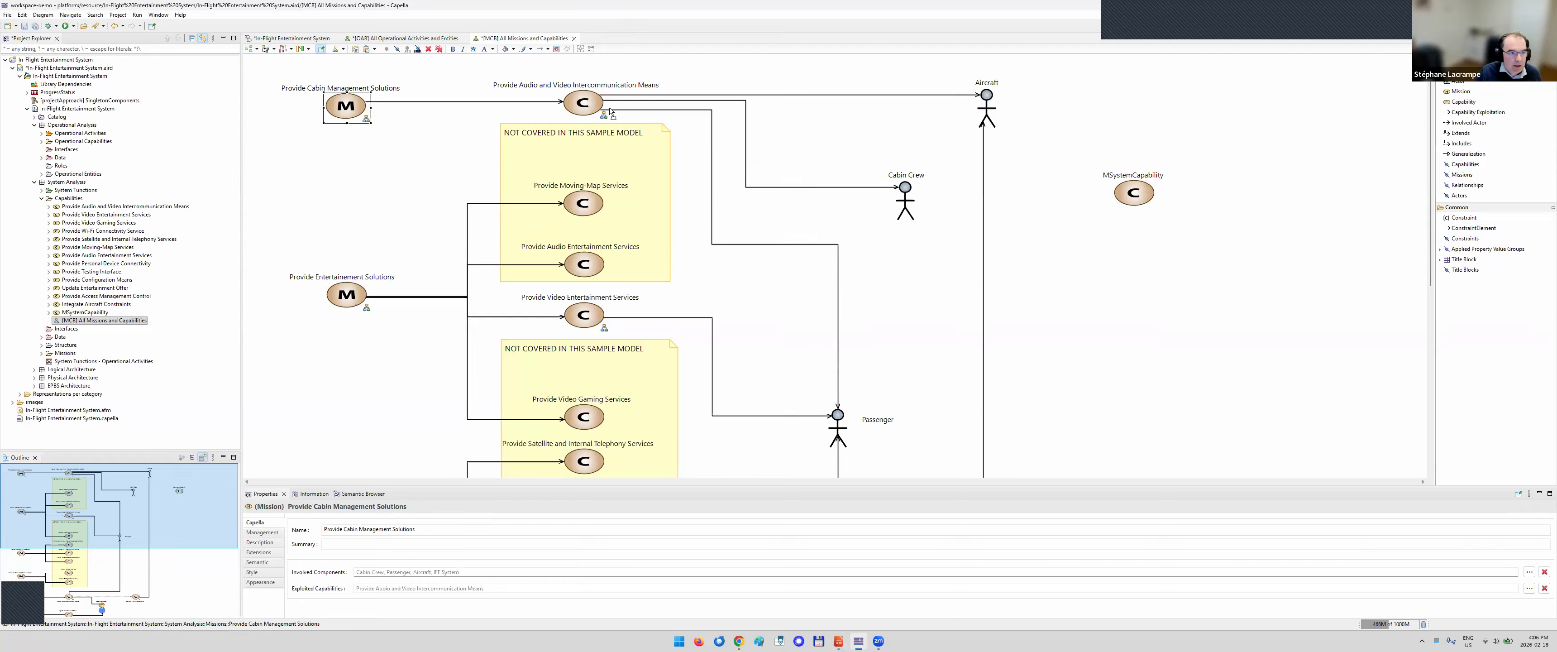
click(584, 103)
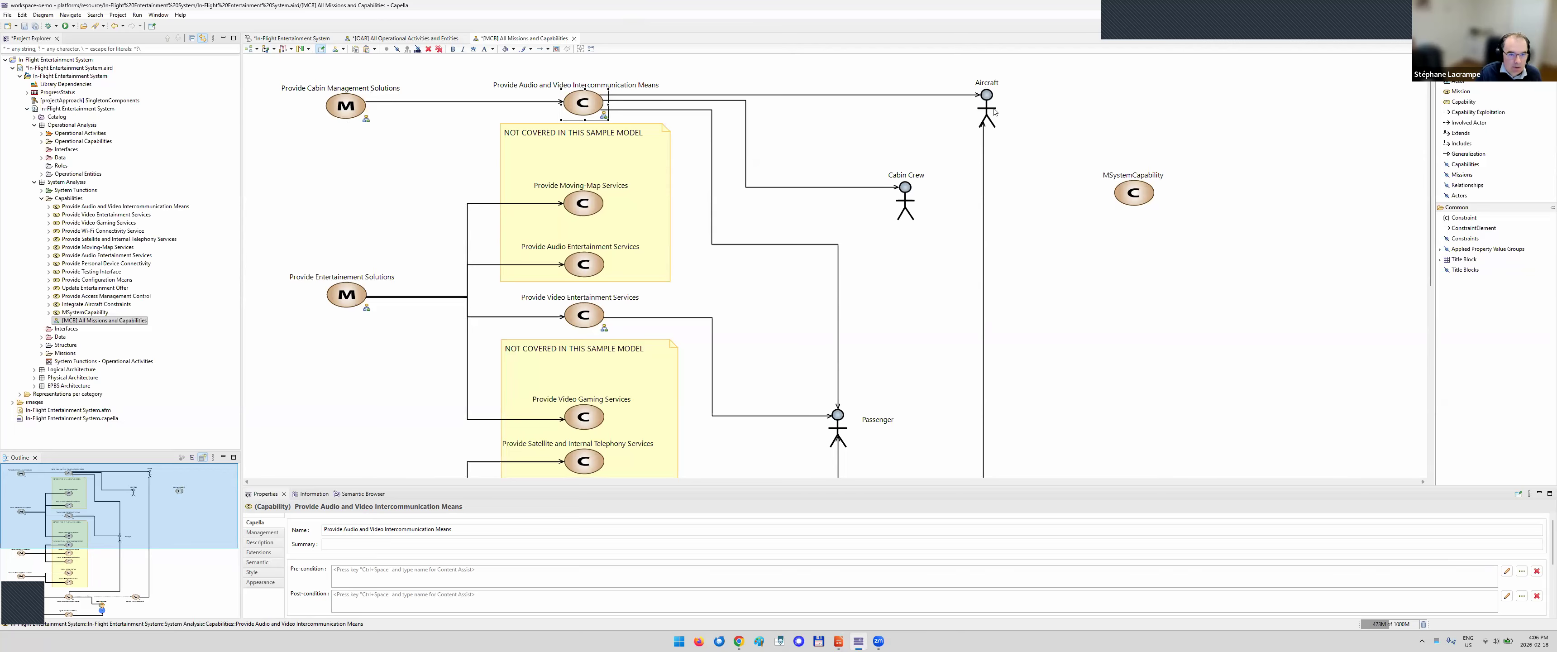
right_click(595, 114)
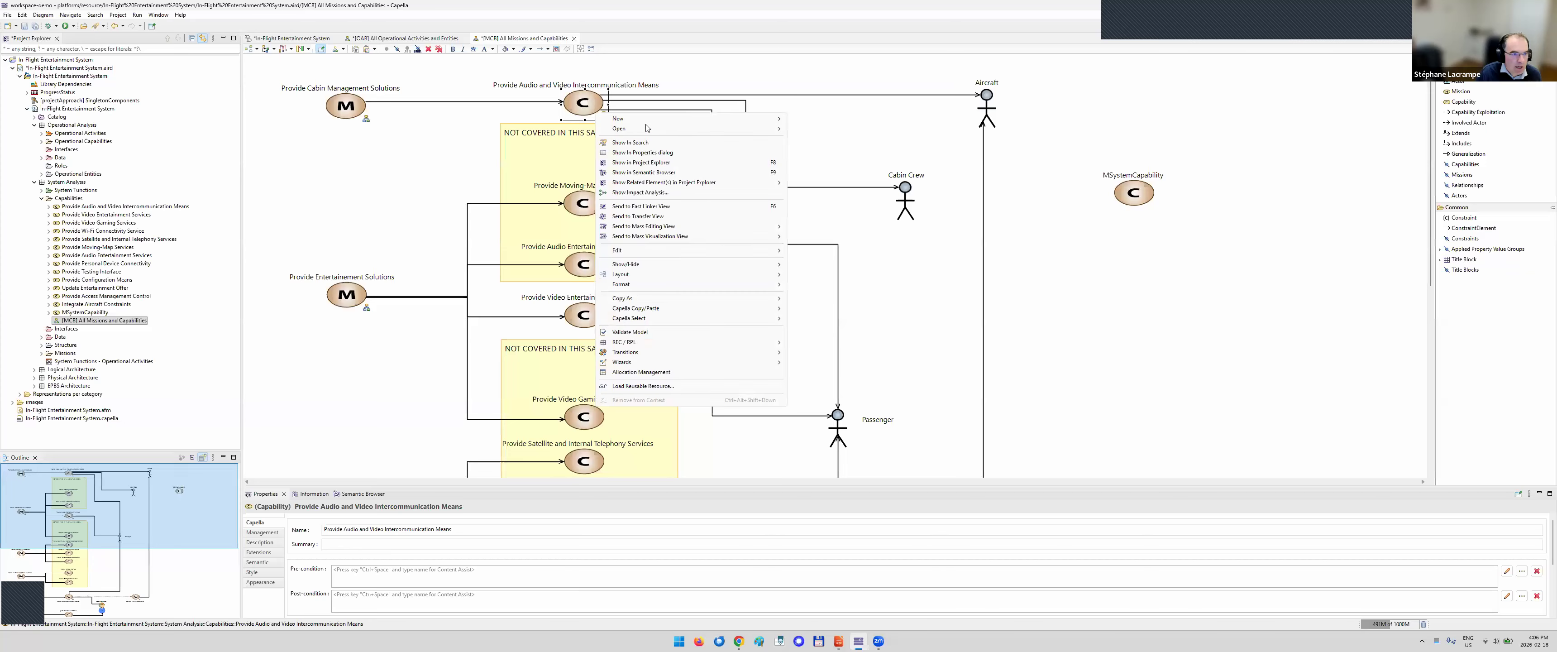
mouse_move(695, 128)
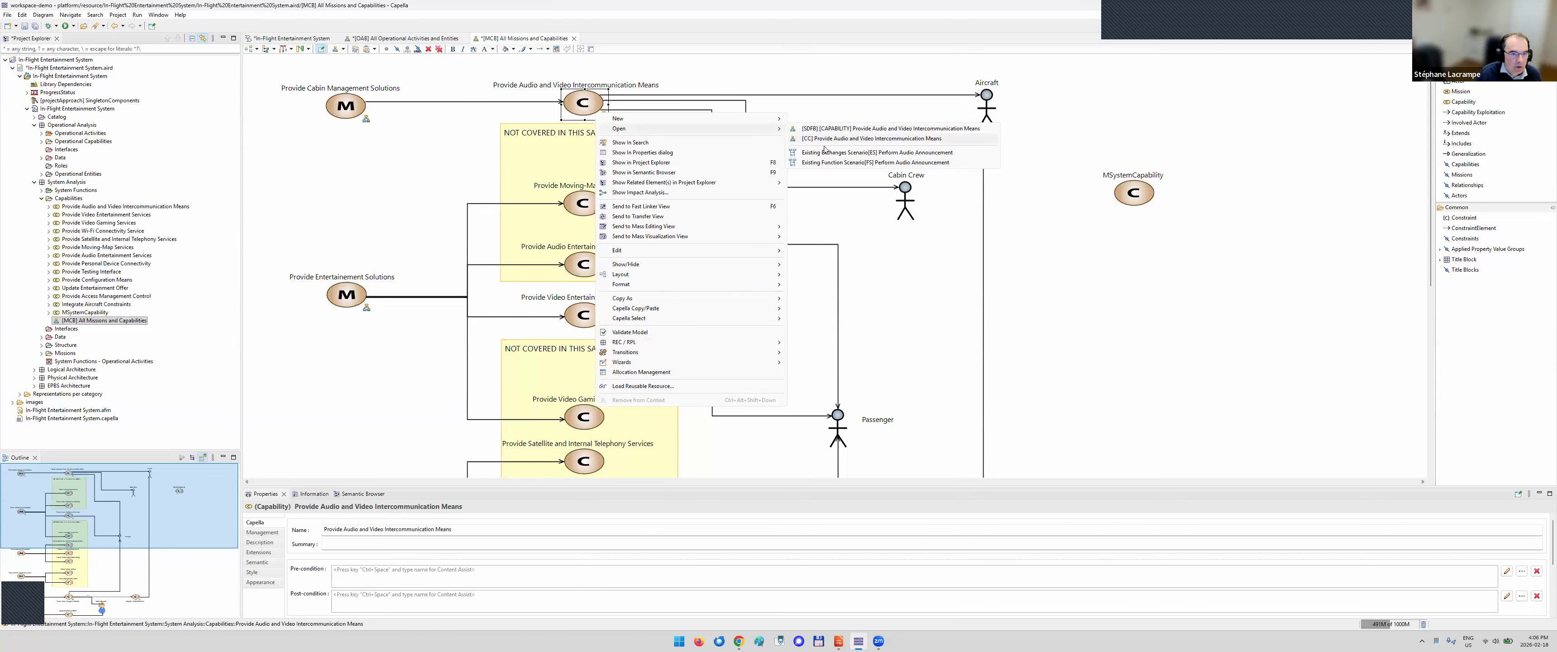
click(695, 104)
click(694, 104)
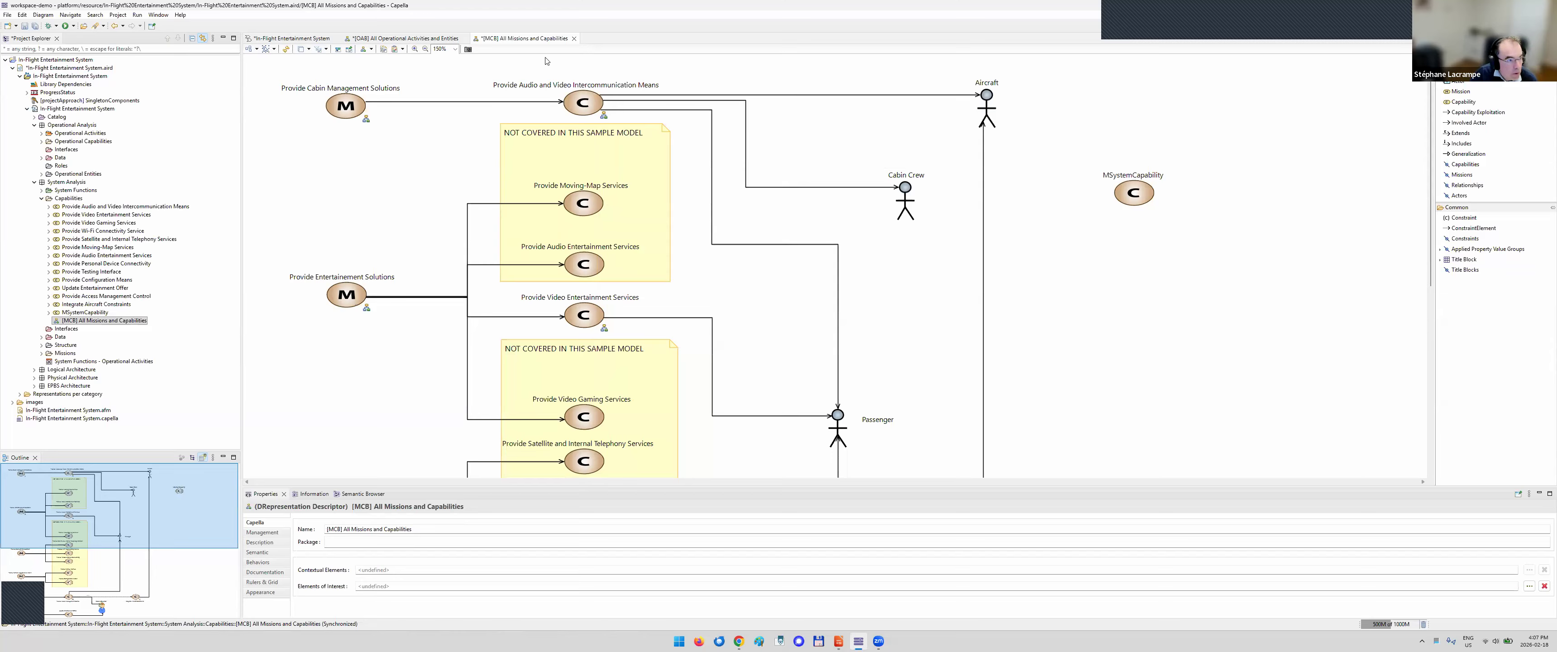
Close the missions and capabilities diagram and list the System Analysis diagrams for Refine System Functions, describe Functional Exchanges
click(575, 38)
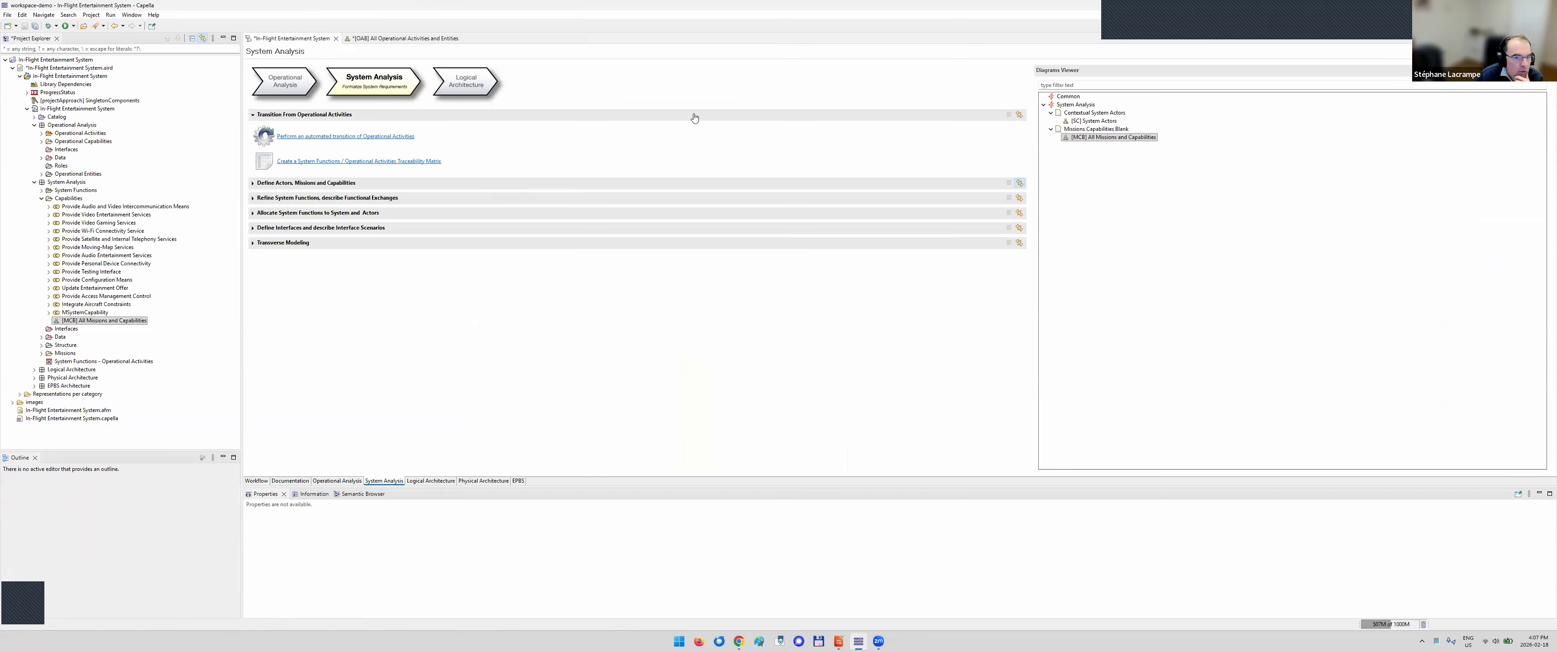
click(253, 115)
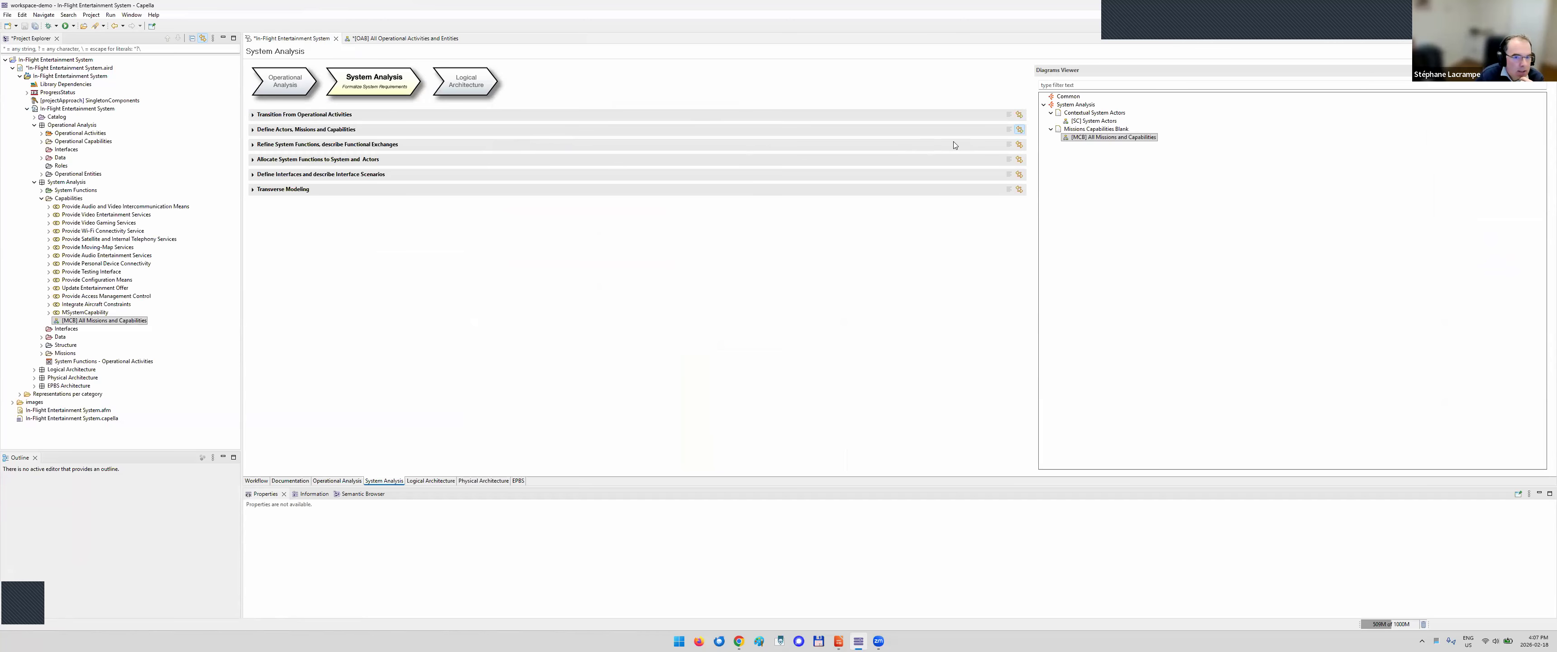
click(254, 145)
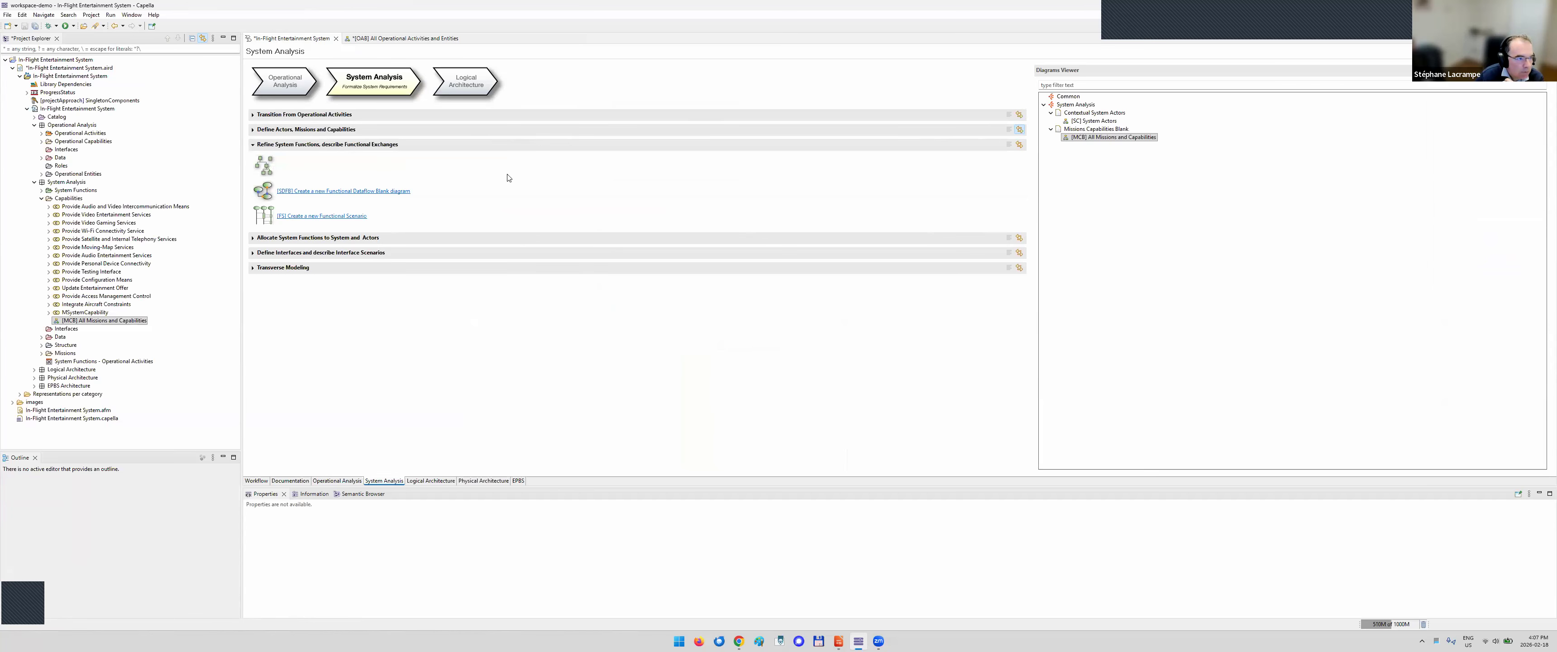
click(1020, 148)
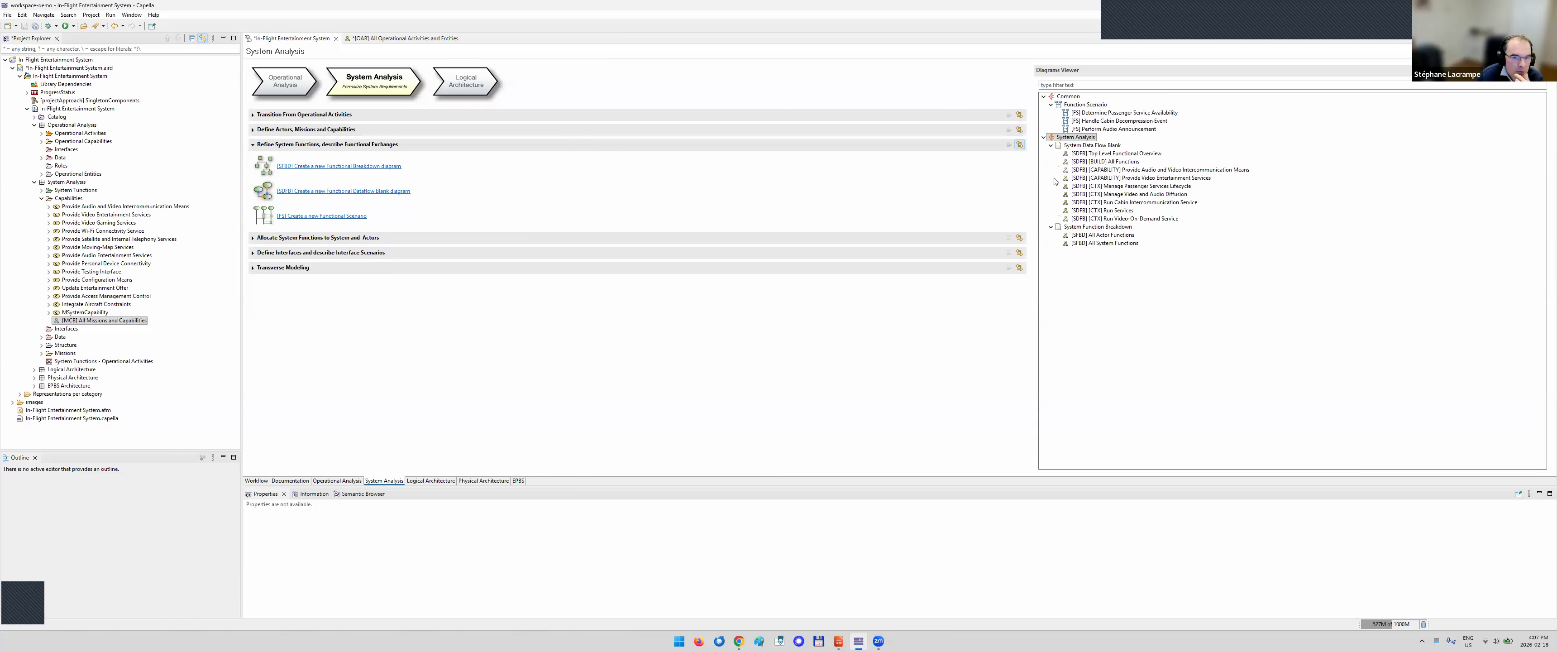
Open the [SFBD] All System Functions diagram and look across the whole functional breakdown
double_click(1117, 243)
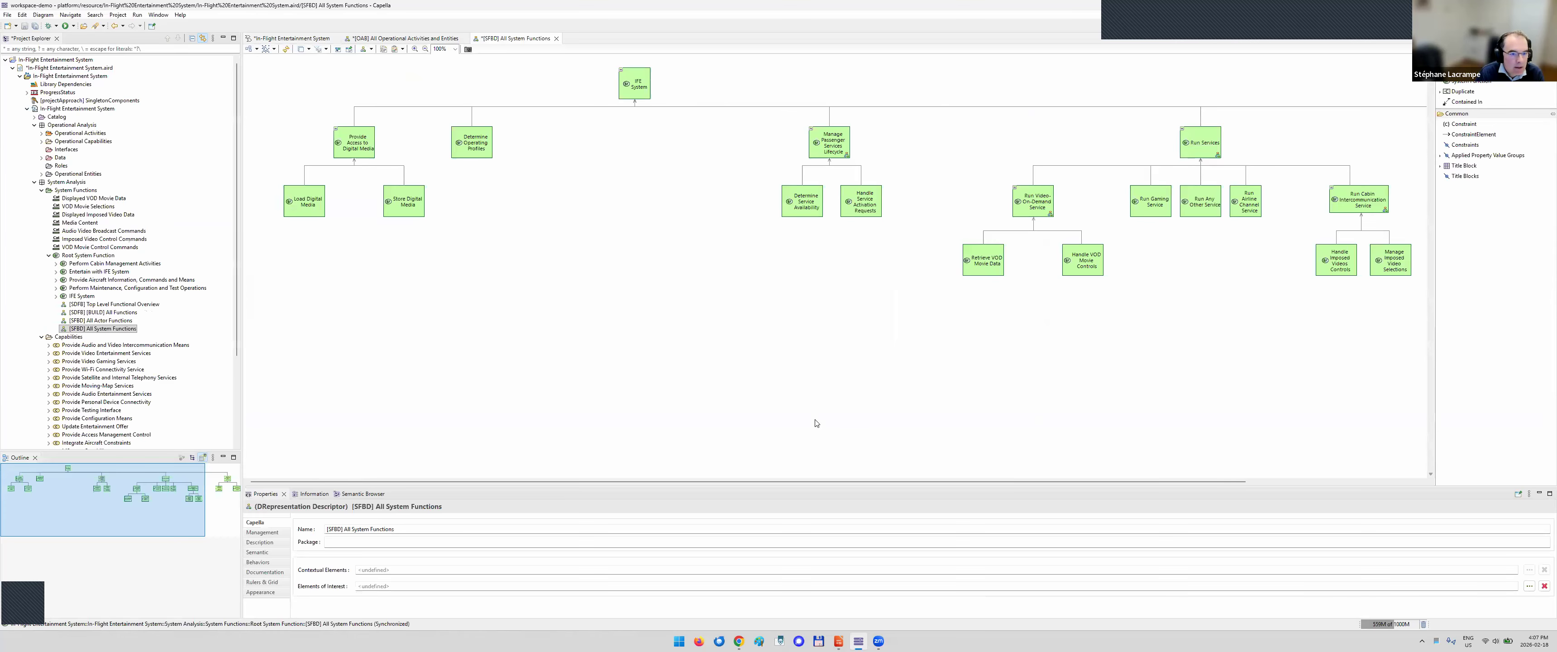
drag(540, 480, 924, 465)
scroll(573, 475, left, 5)
scroll(1412, 474, right, 5)
scroll(757, 153, left, 5)
Close the [OAB] All Operational Activities and Entities diagram and return to the System Analysis activity overview
click(378, 40)
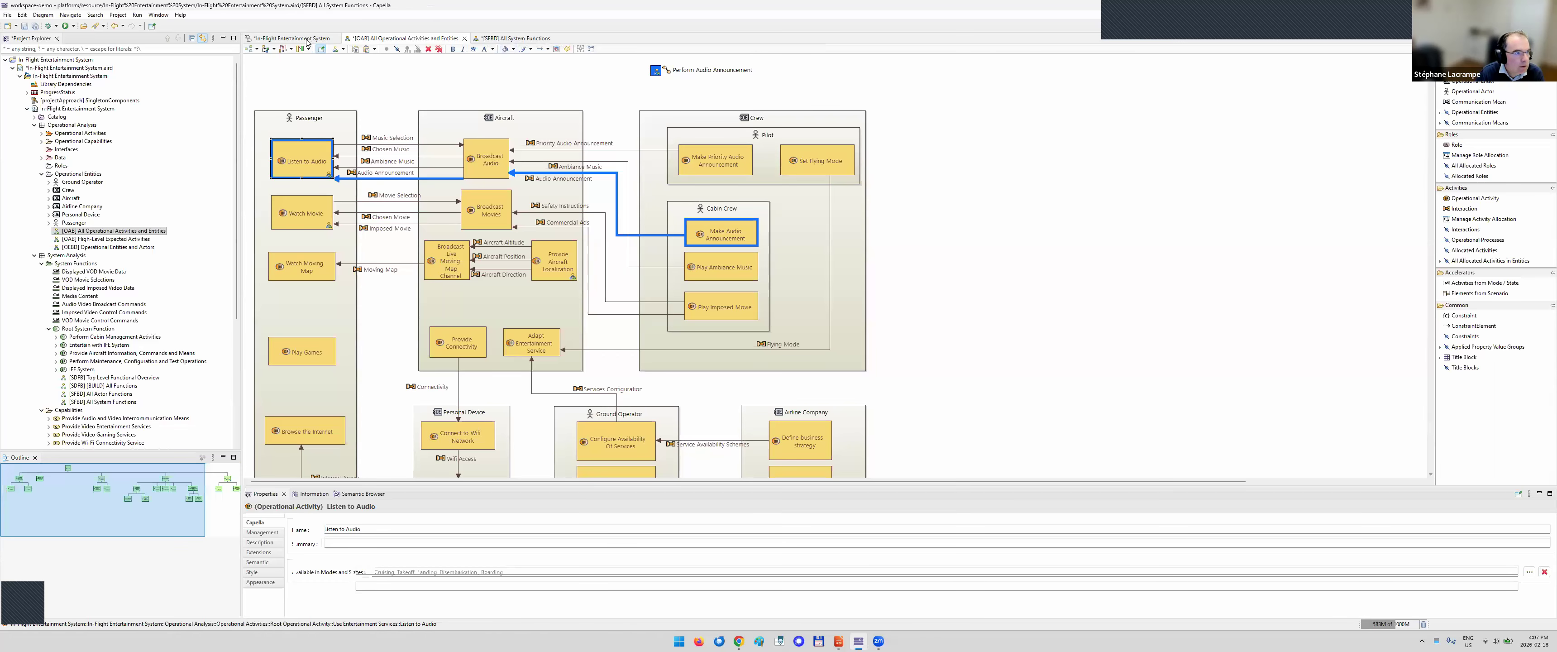
click(465, 38)
click(290, 38)
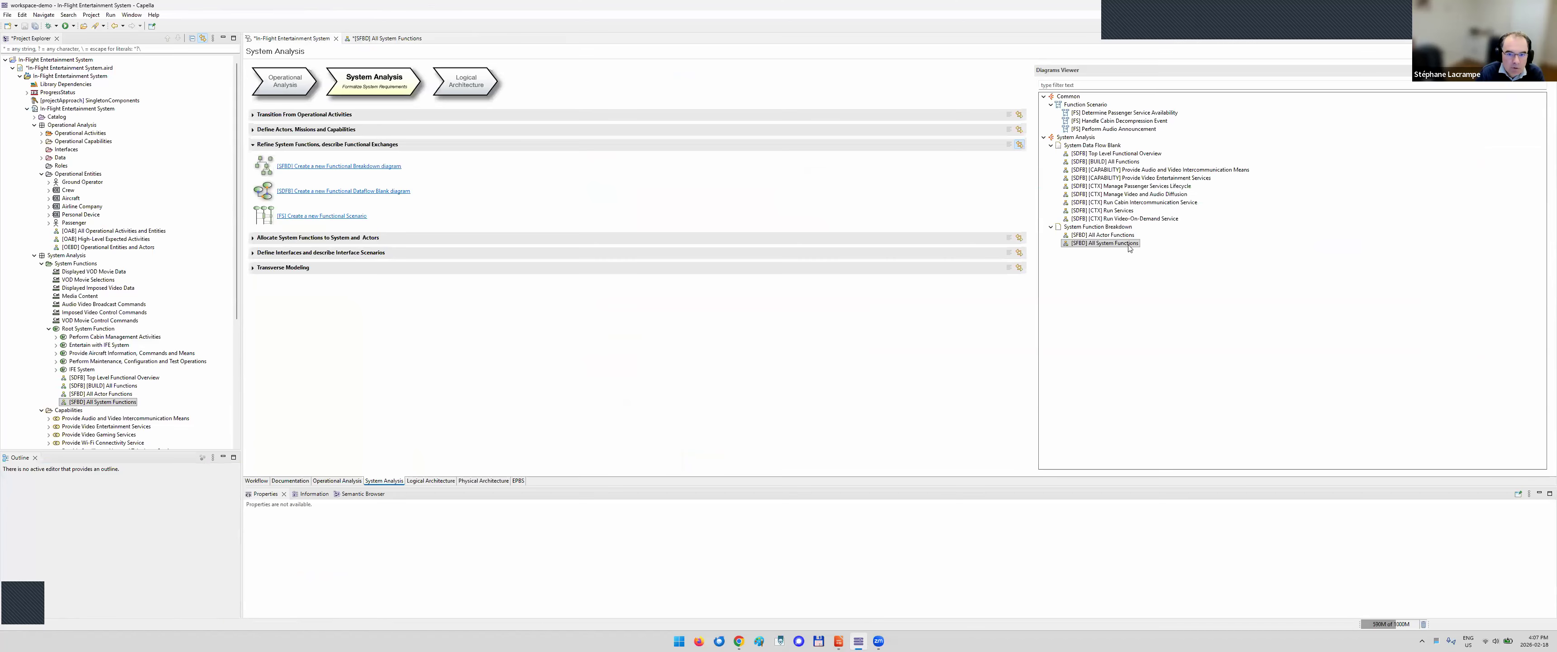
Open the [SFBD] All Actor Functions diagram, look over the actor functions, and close it
click(1120, 236)
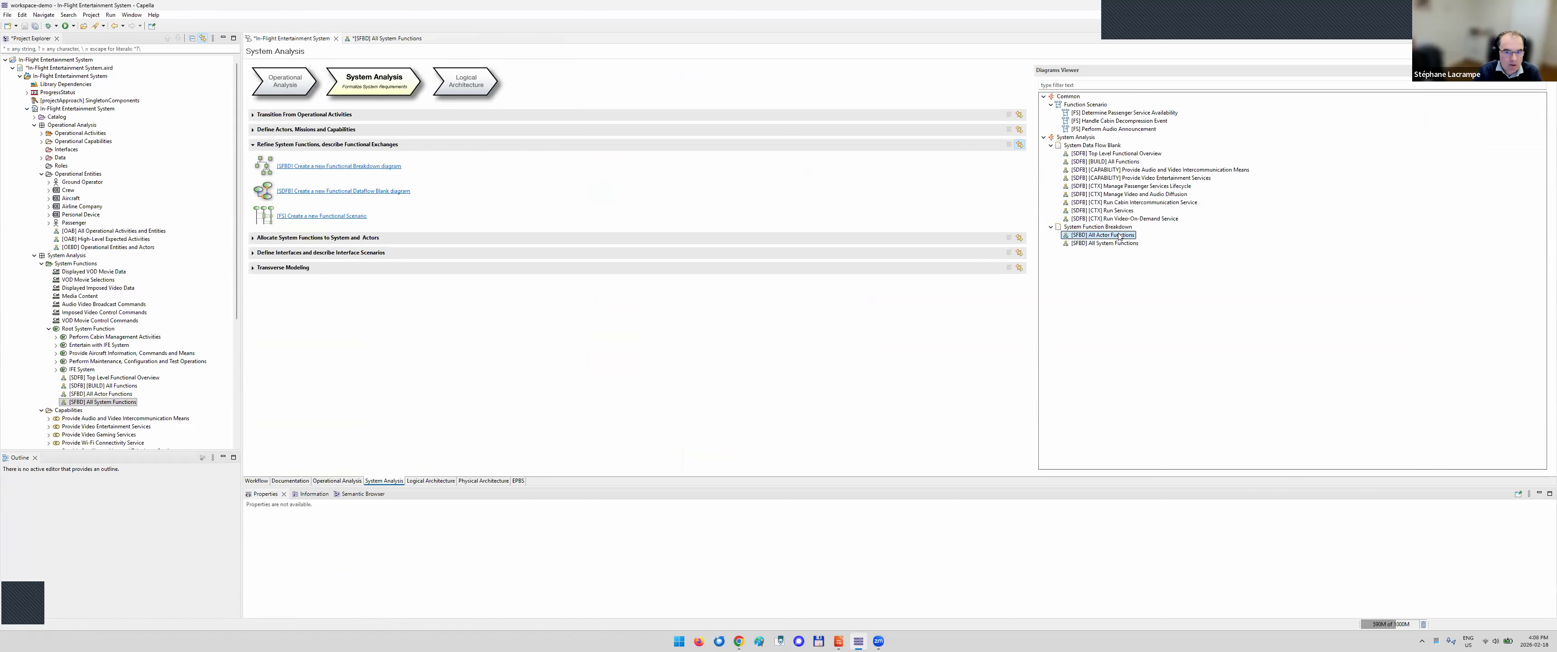
double_click(1121, 236)
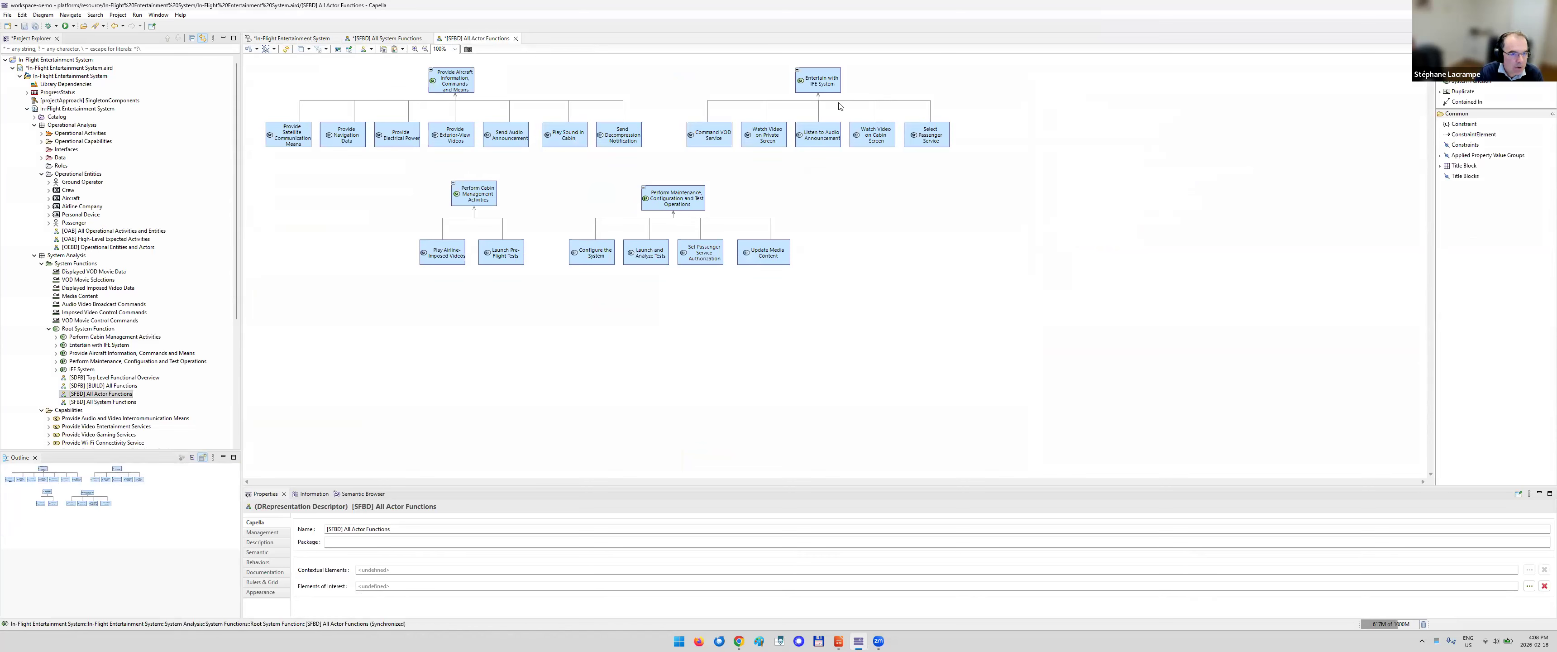
click(515, 38)
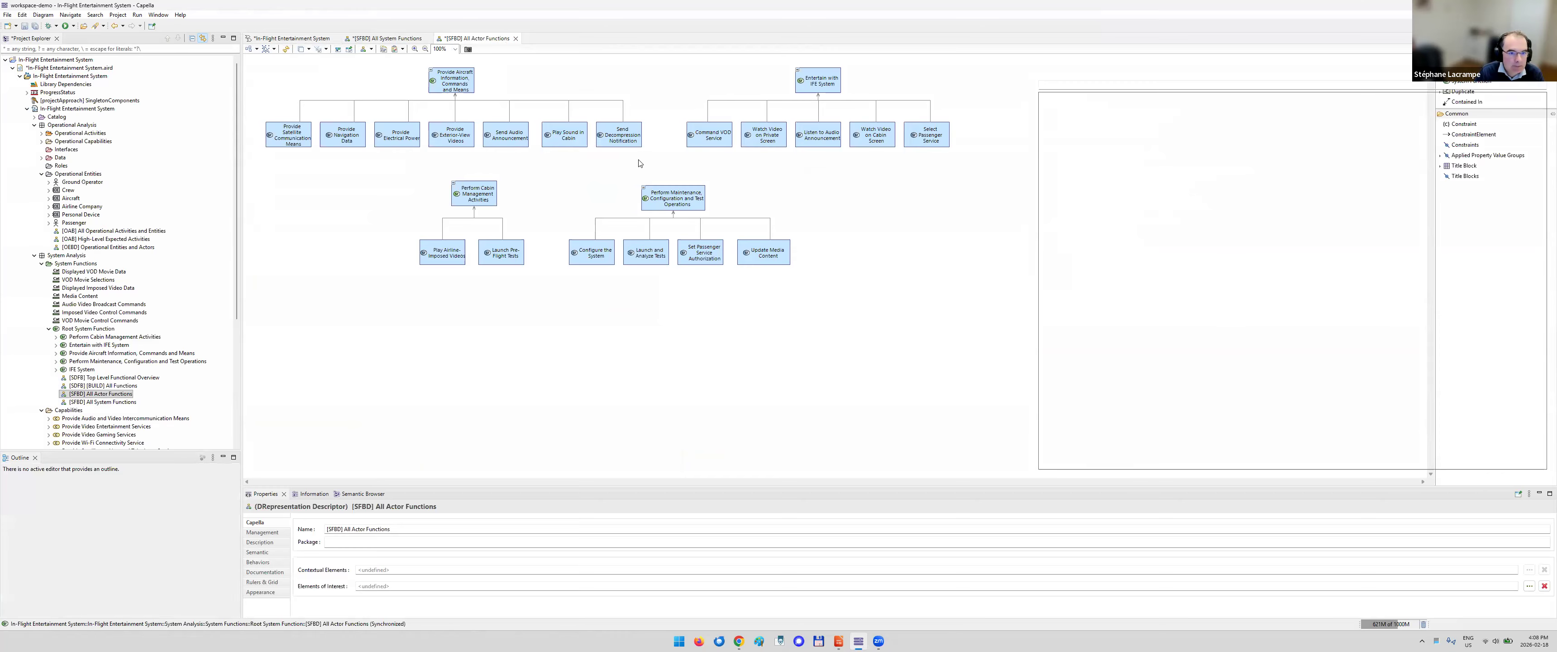
In the All System Functions breakdown, inspect the Manage Passenger Services Lifecycle, Run Services and Run Video-On-Demand Service functions
click(381, 38)
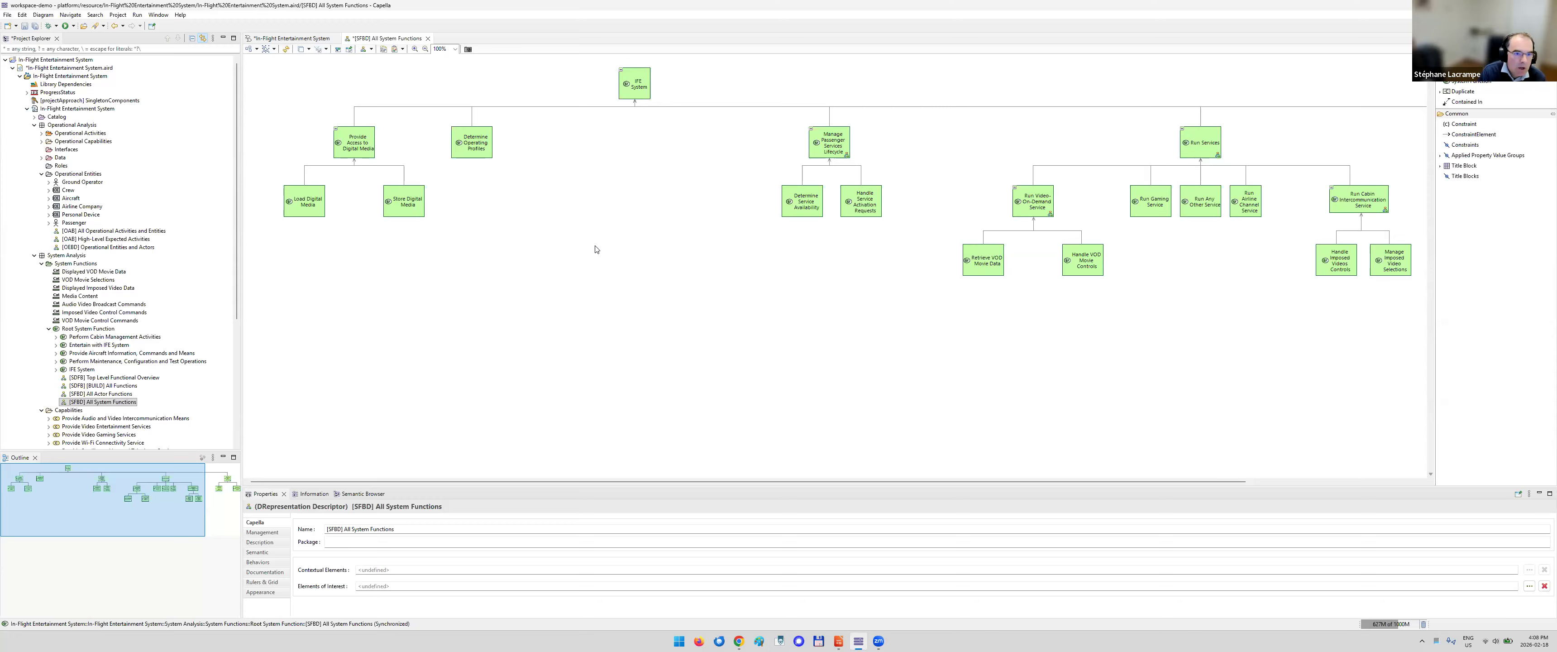
click(835, 145)
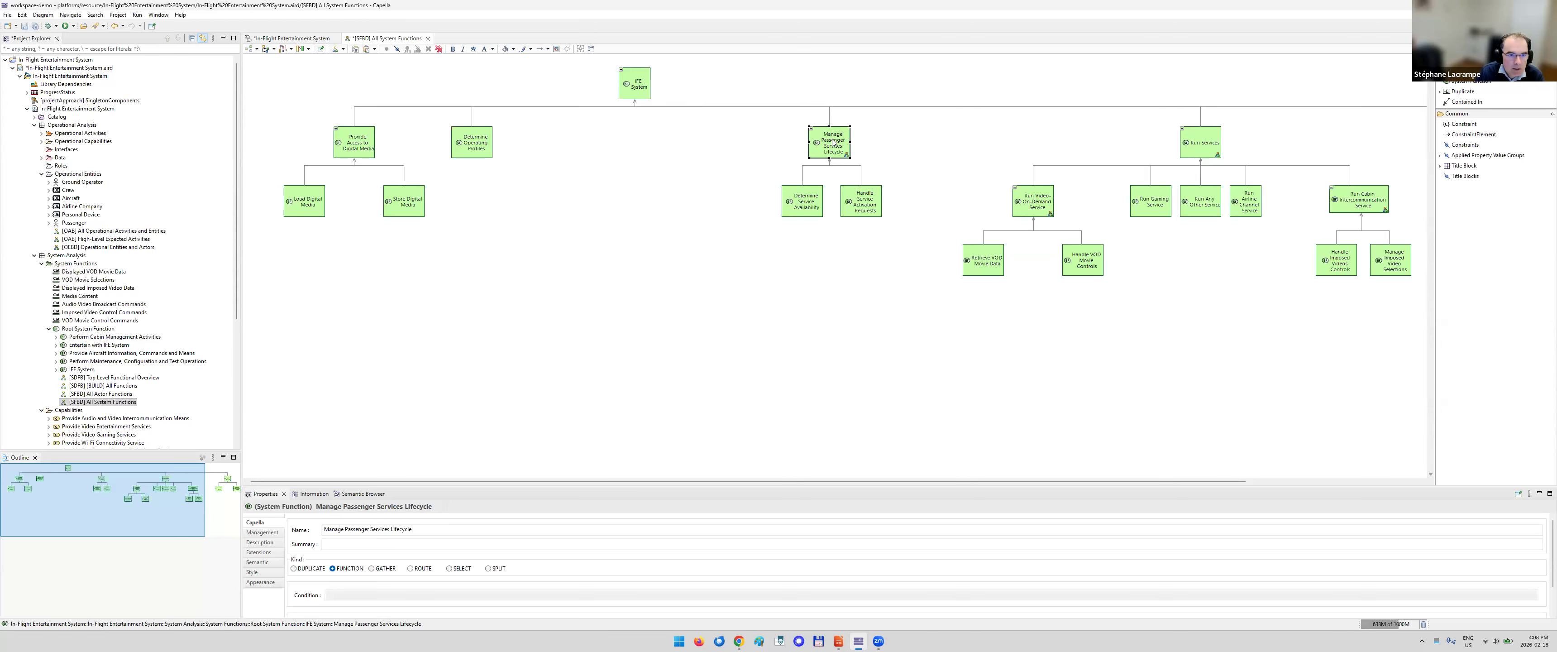
click(1219, 130)
click(1031, 196)
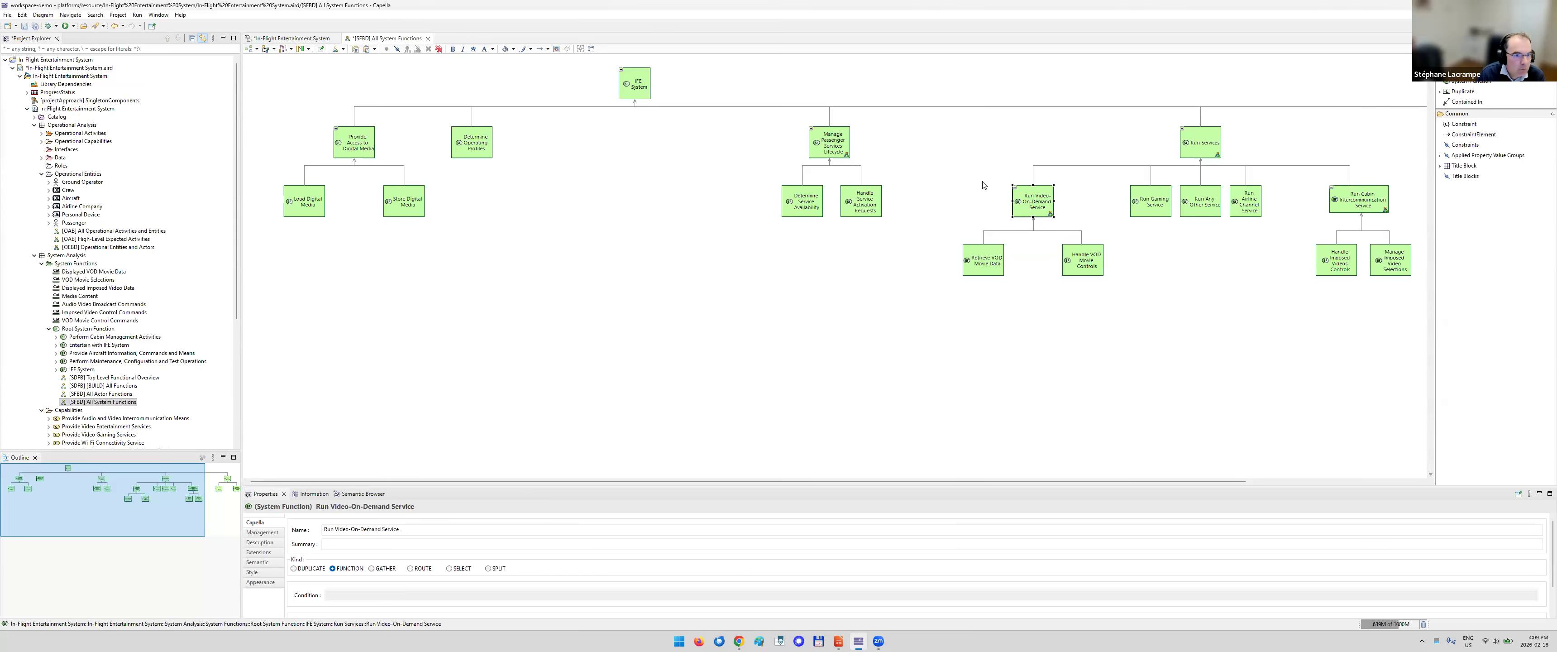
Open the [SDFB] Top Level Functional Overview dataflow diagram from the System Analysis overview and enlarge it for reading
click(303, 39)
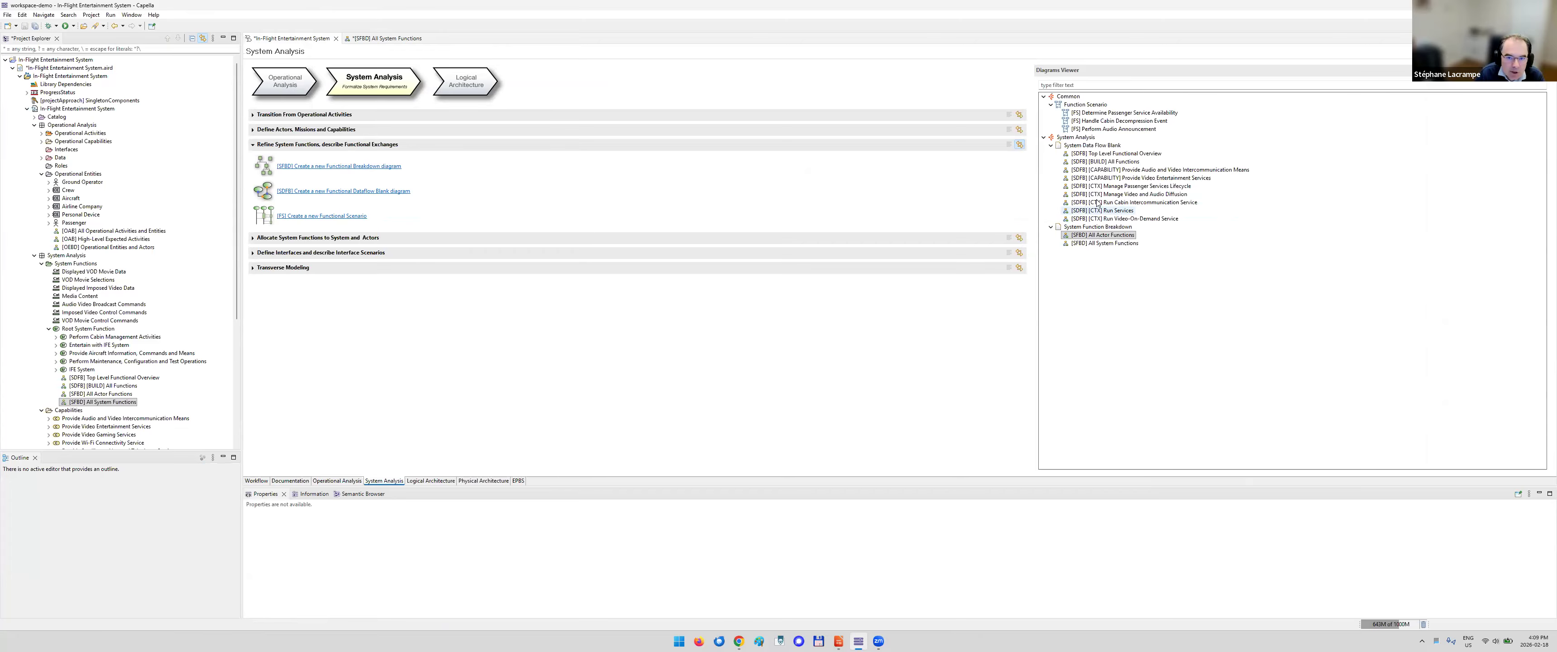
double_click(1118, 155)
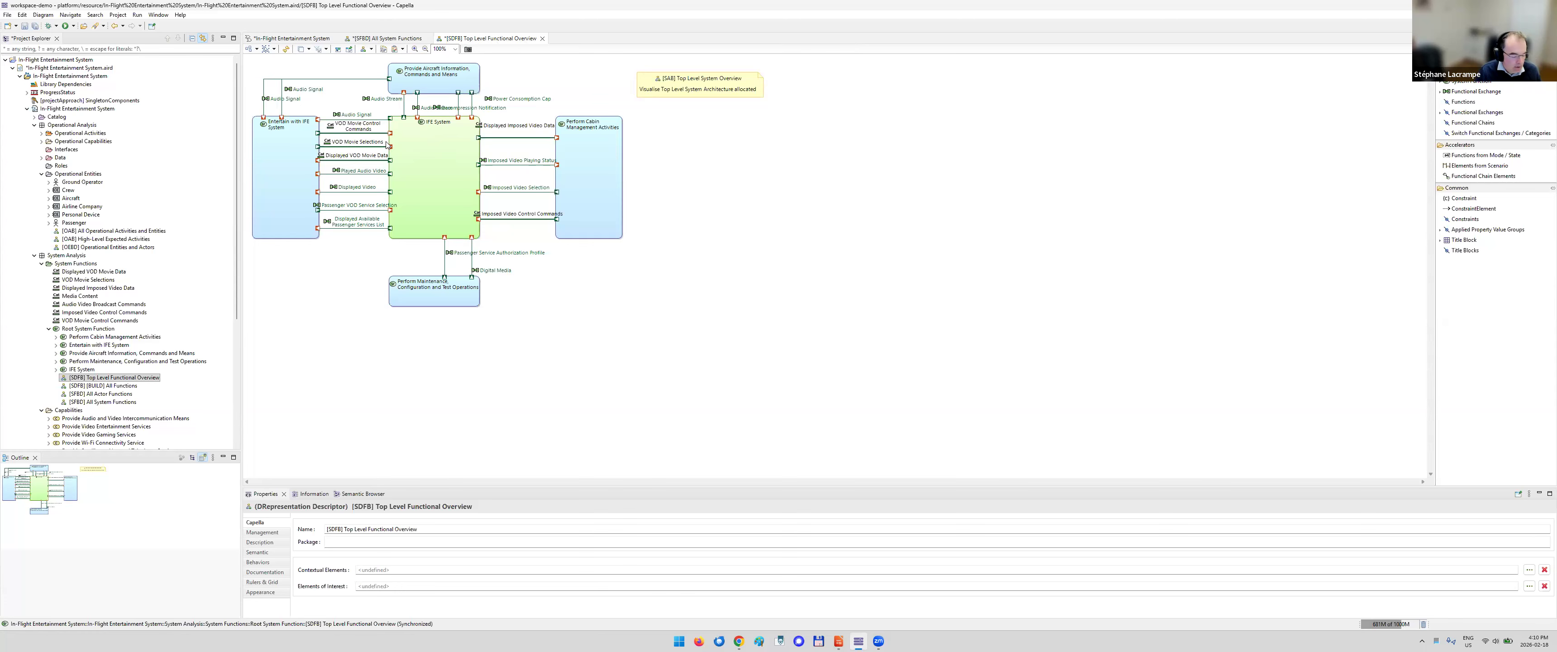
ctrl+scroll(390, 151, up, 3)
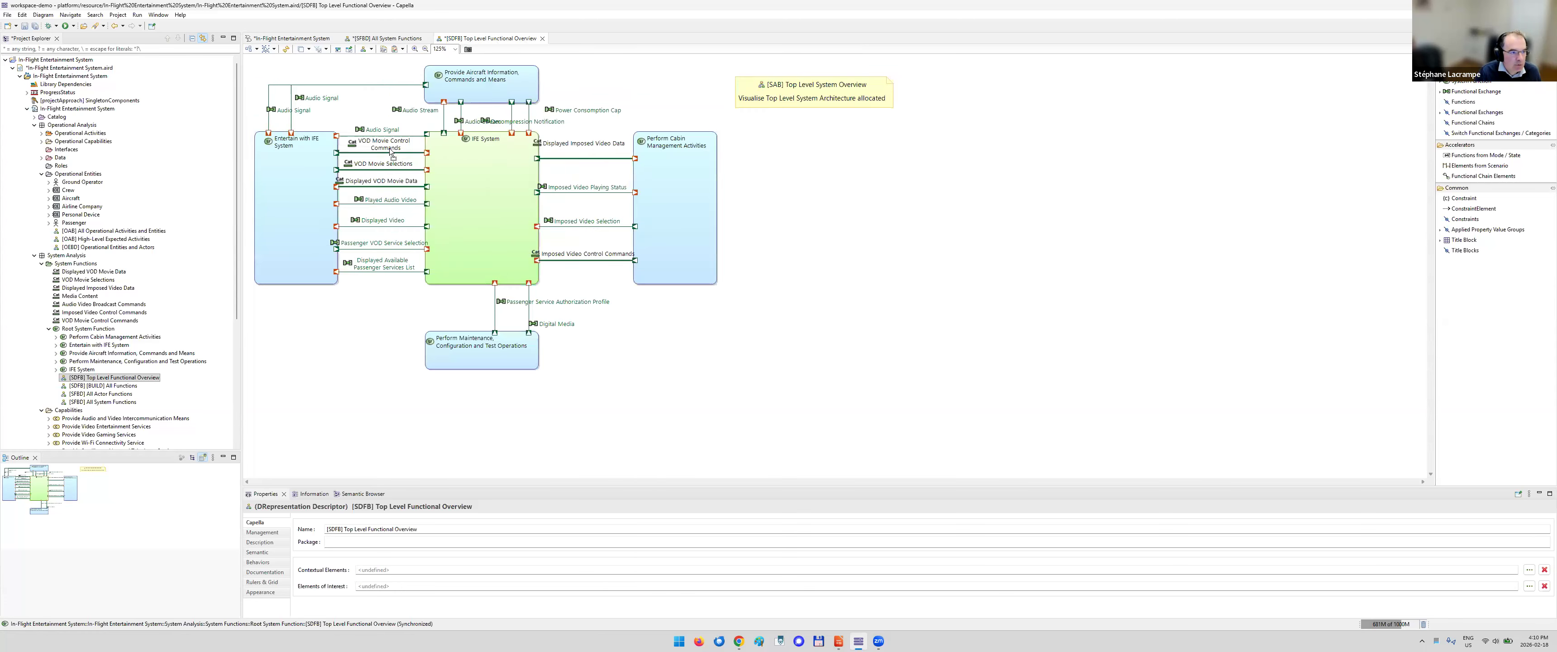
Examine the IFE System function and the surrounding actor functions one by one in the functional overview, and close the diagram
click(538, 245)
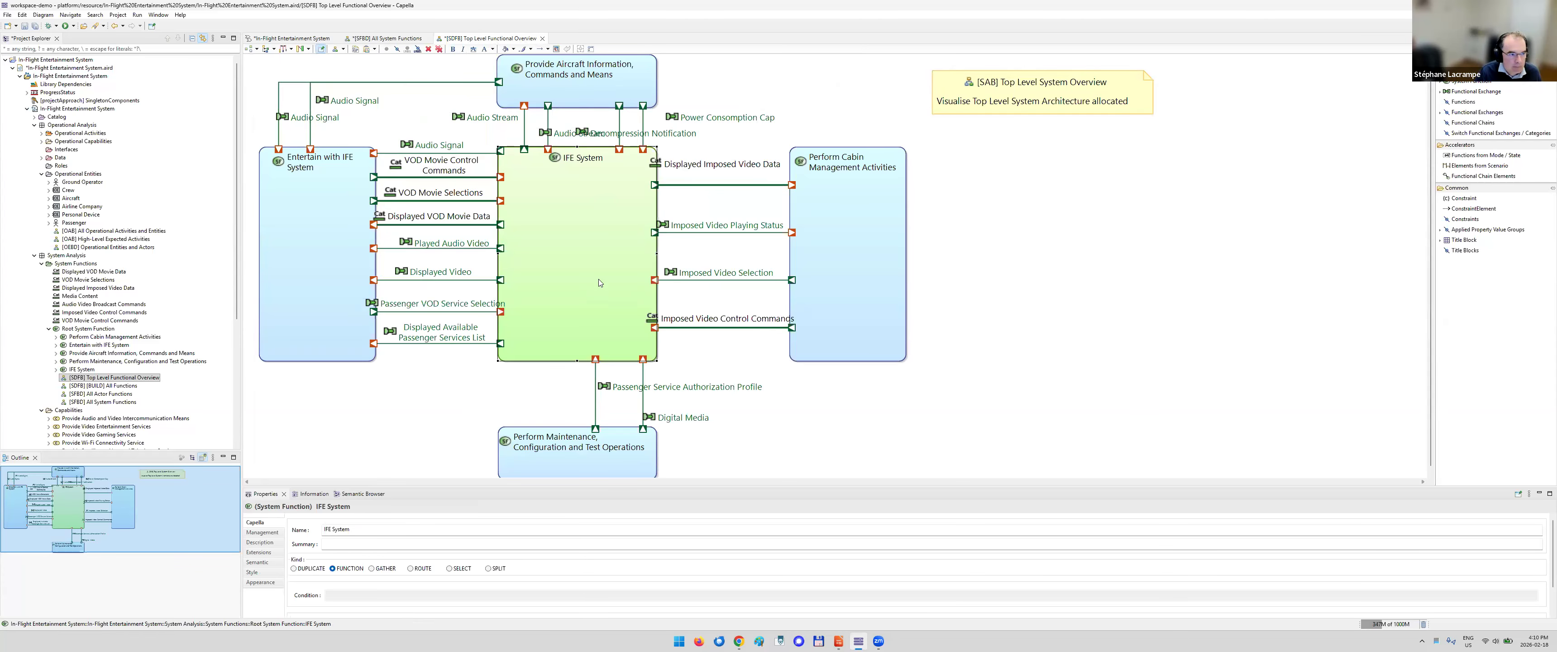
click(322, 187)
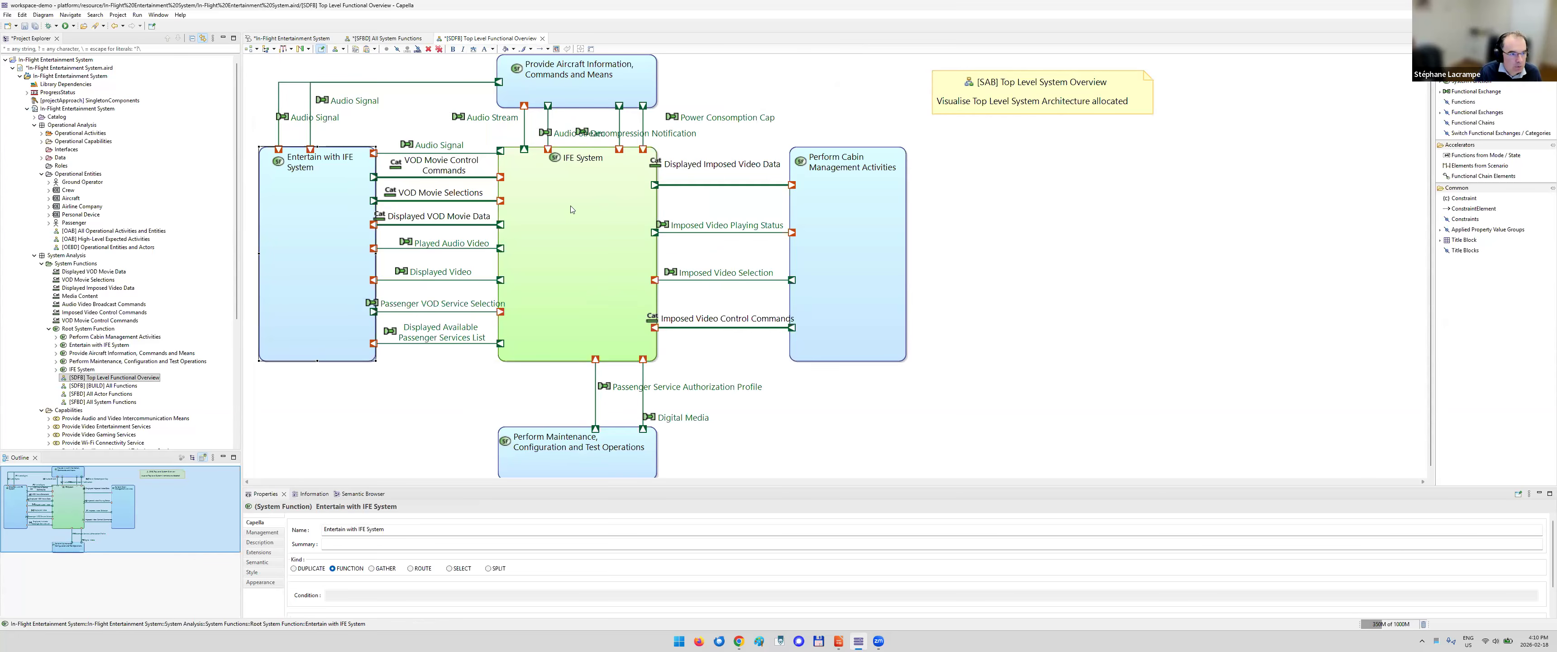
click(626, 258)
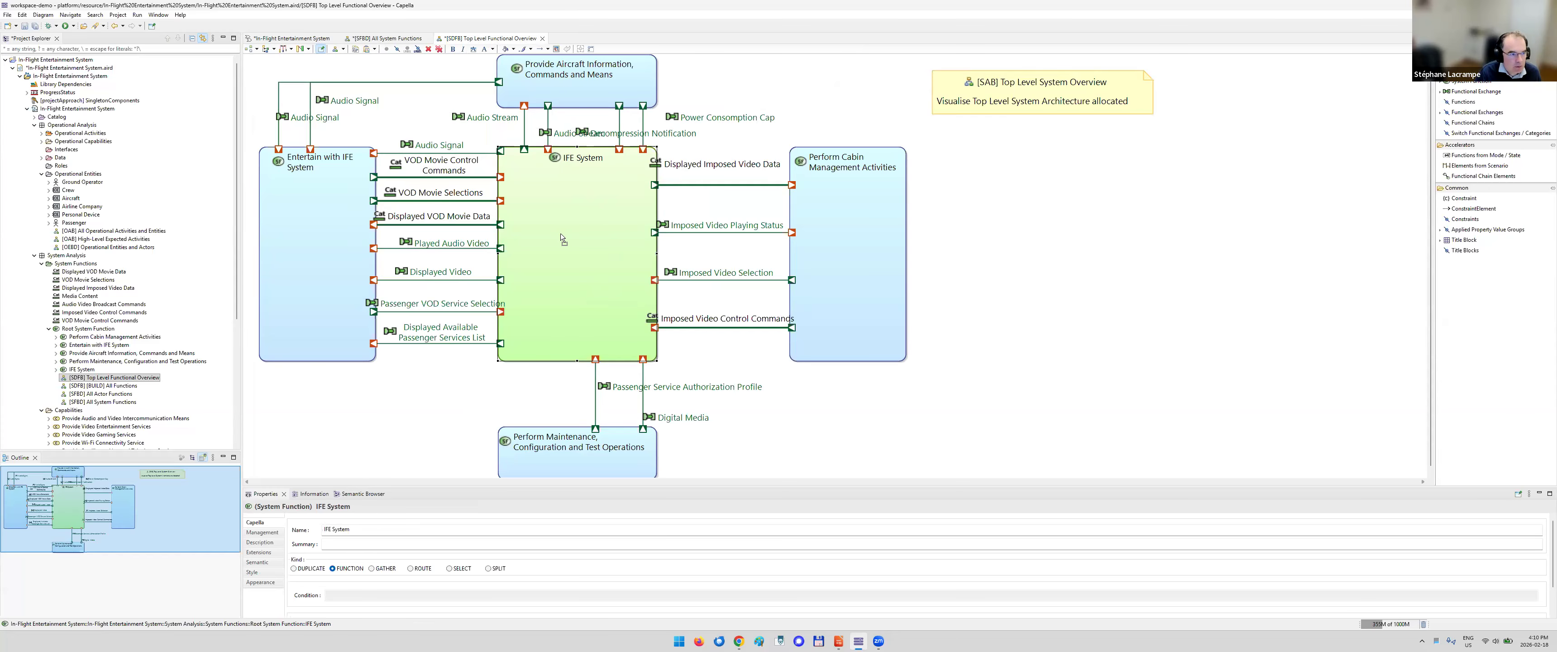
click(319, 233)
click(650, 97)
click(856, 201)
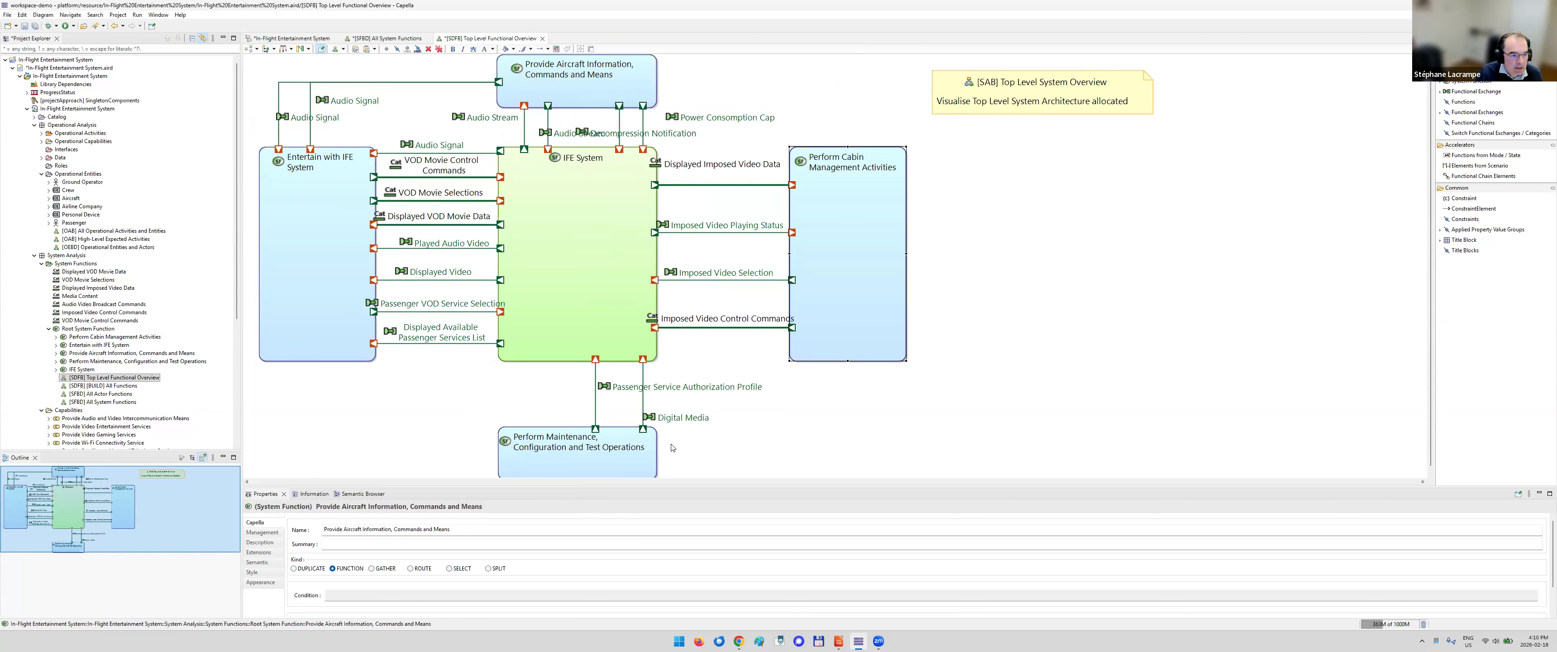
click(591, 459)
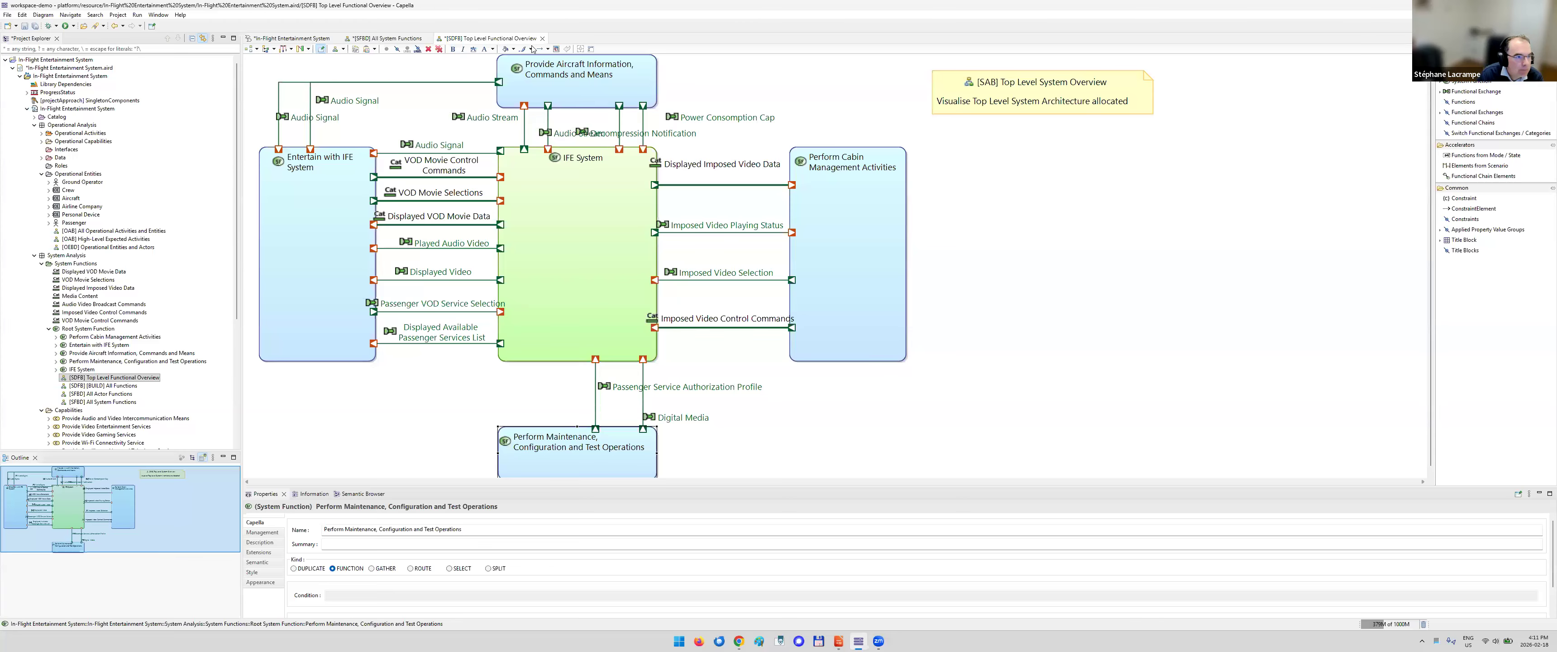
click(543, 38)
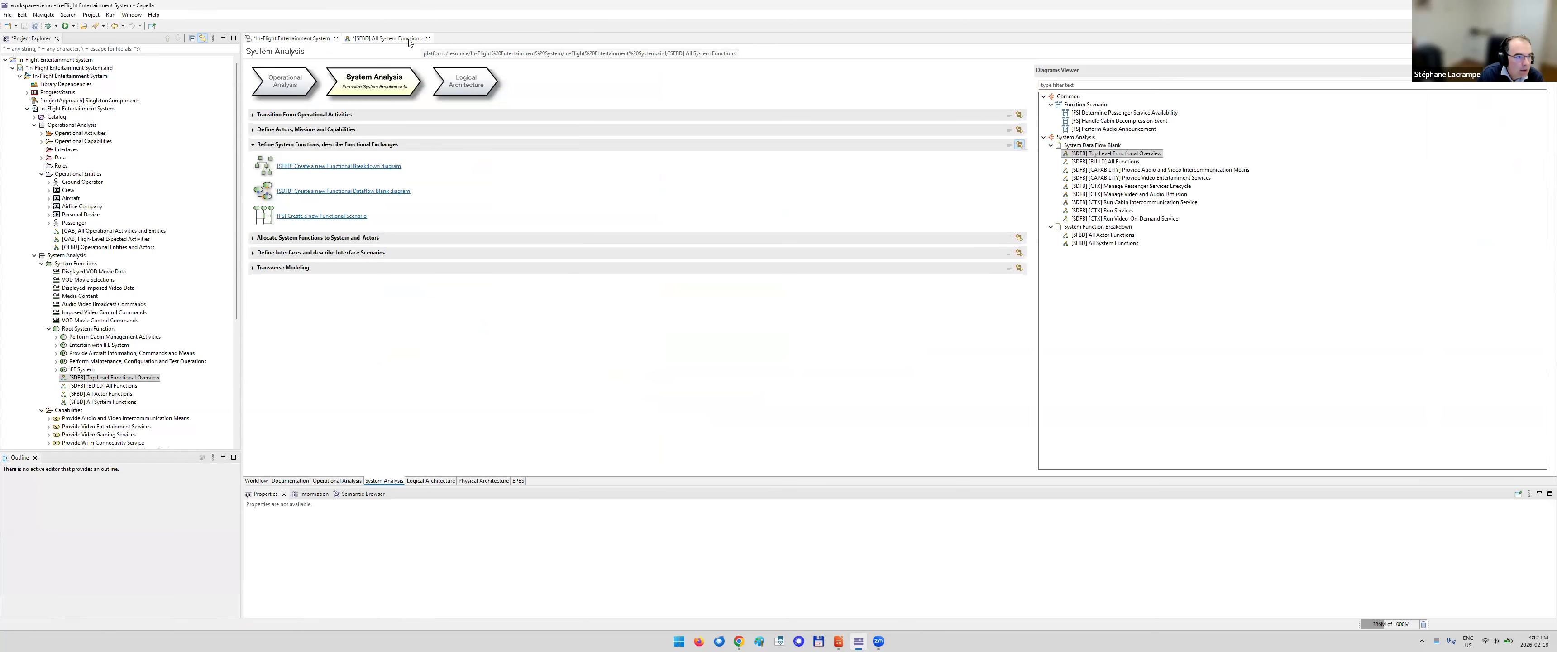
Close the All System Functions diagram and open [SAB] High Level System Overview from the Allocate System Functions to System and Actors activity
click(427, 38)
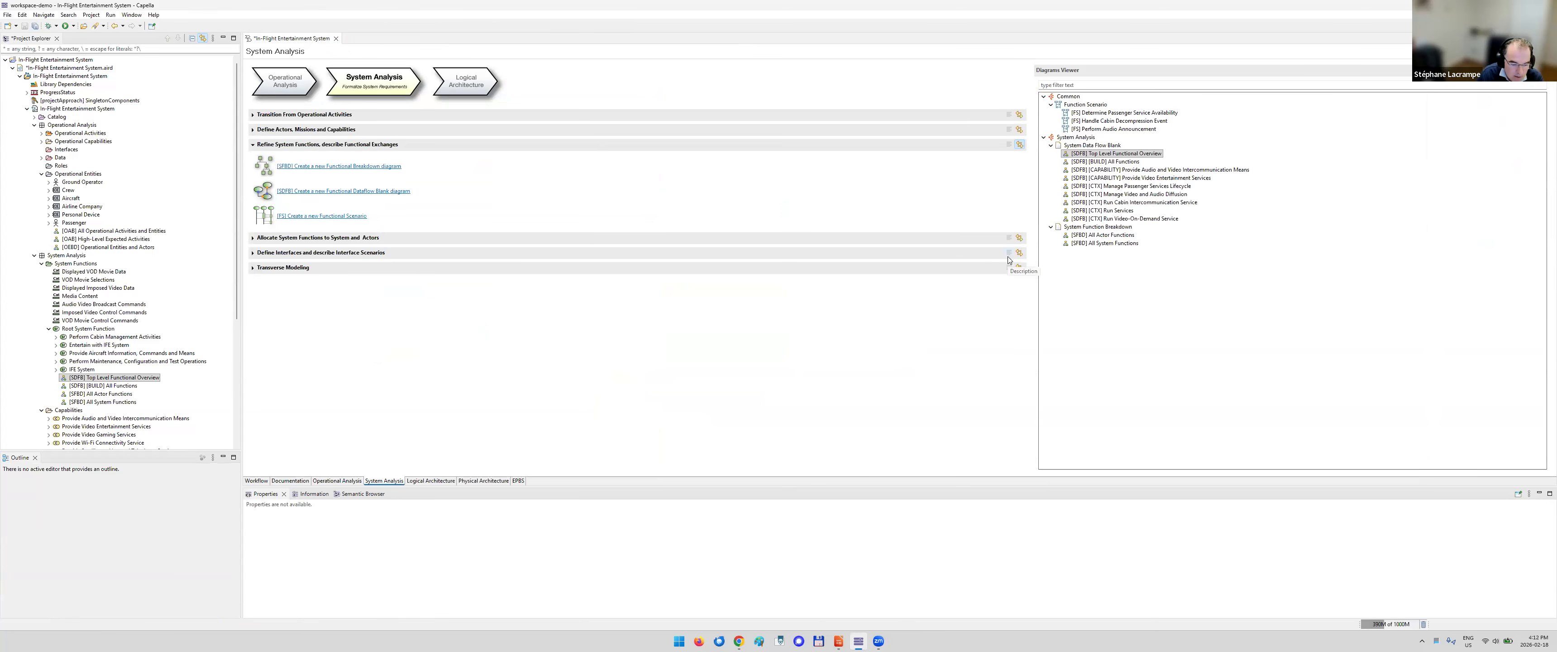
click(1019, 238)
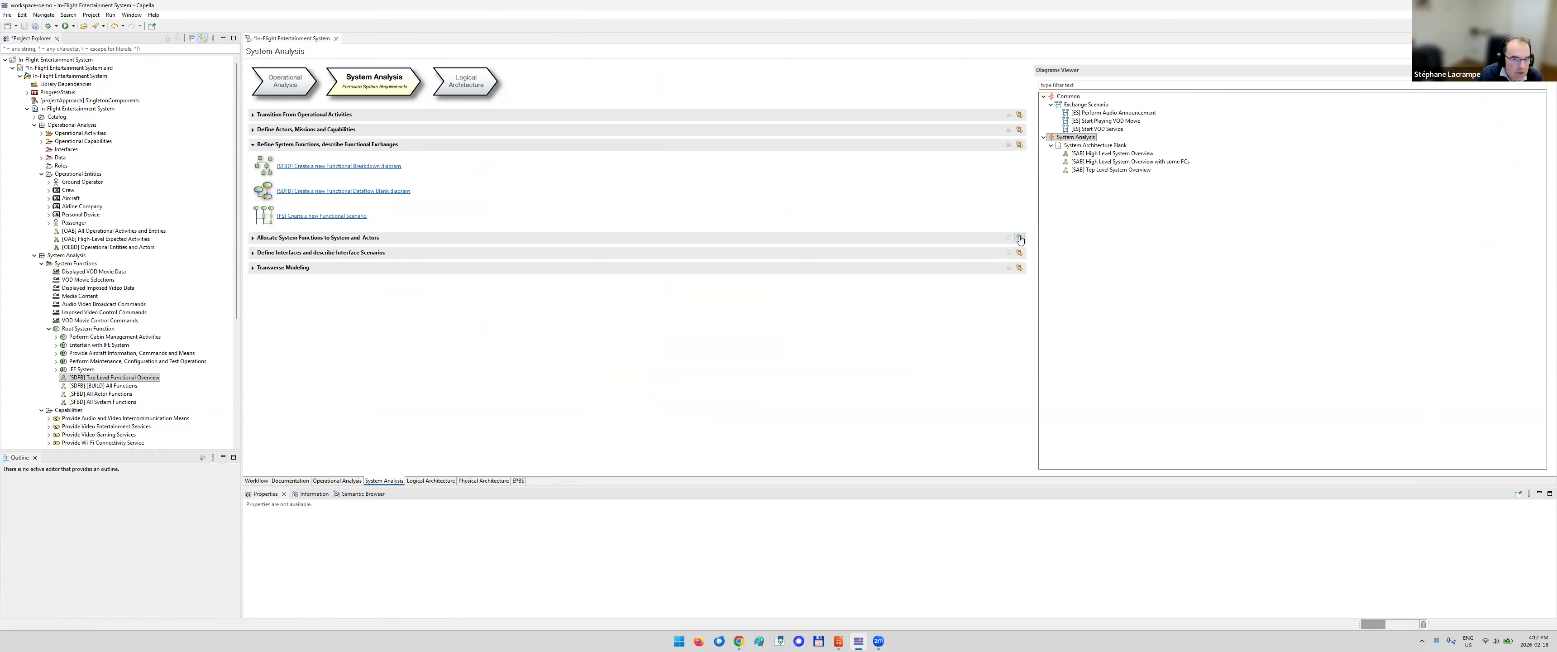
click(254, 239)
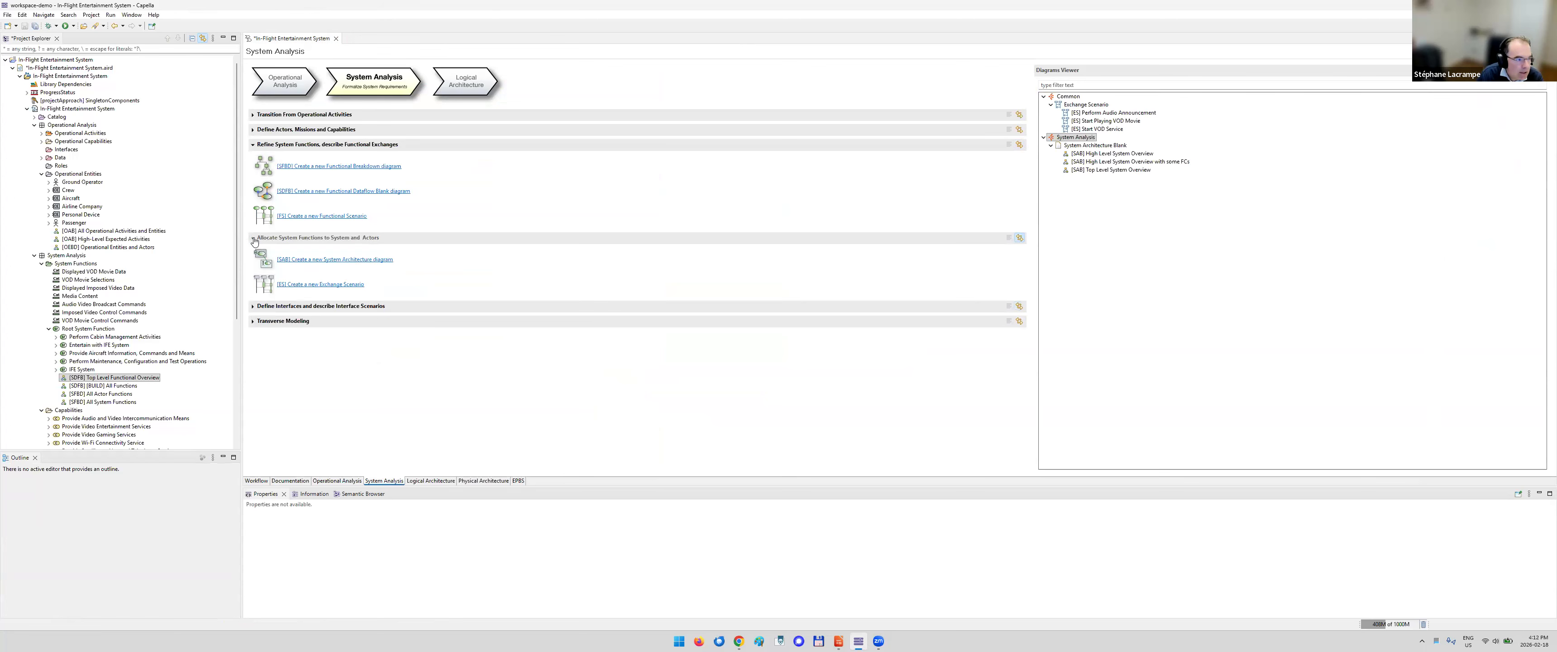
double_click(1111, 154)
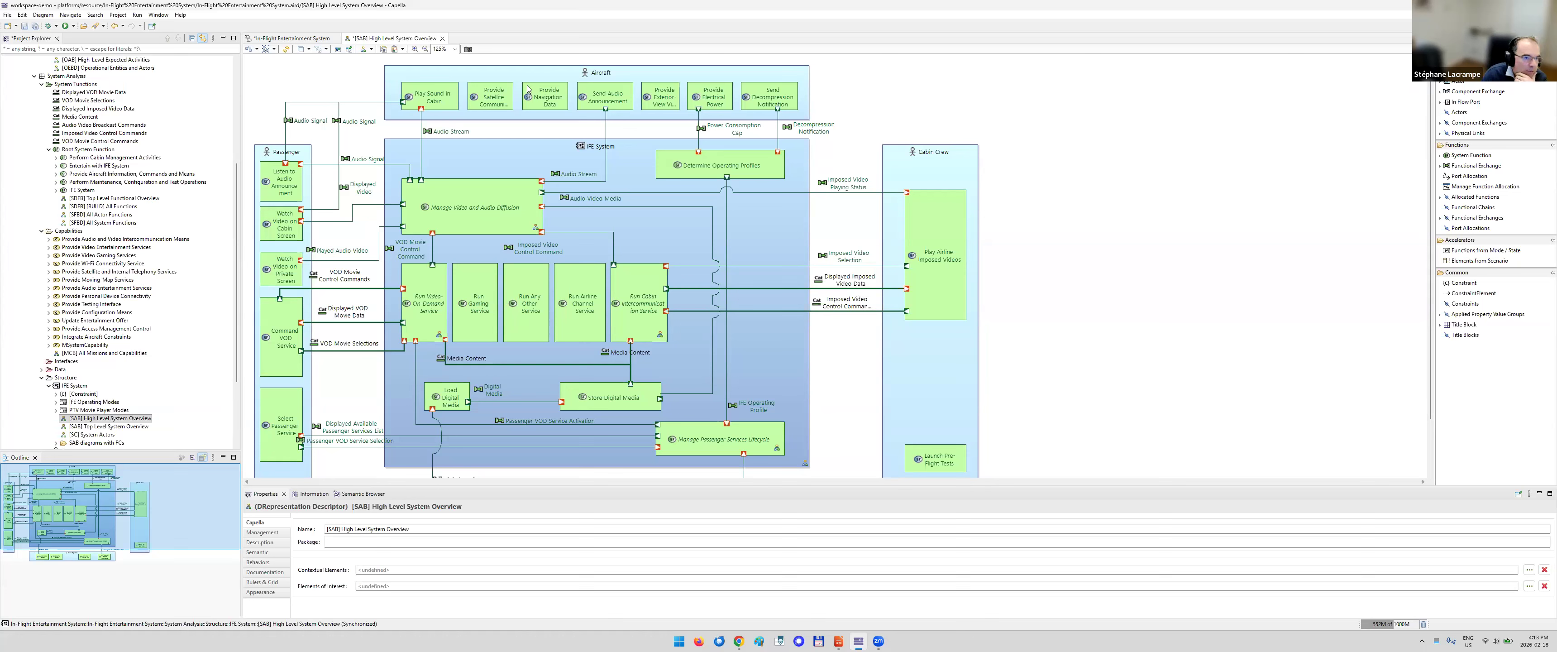
Try reallocating the Play Sound in Cabin function to the IFE System, move it back to the Aircraft actor, and close the diagram
click(445, 101)
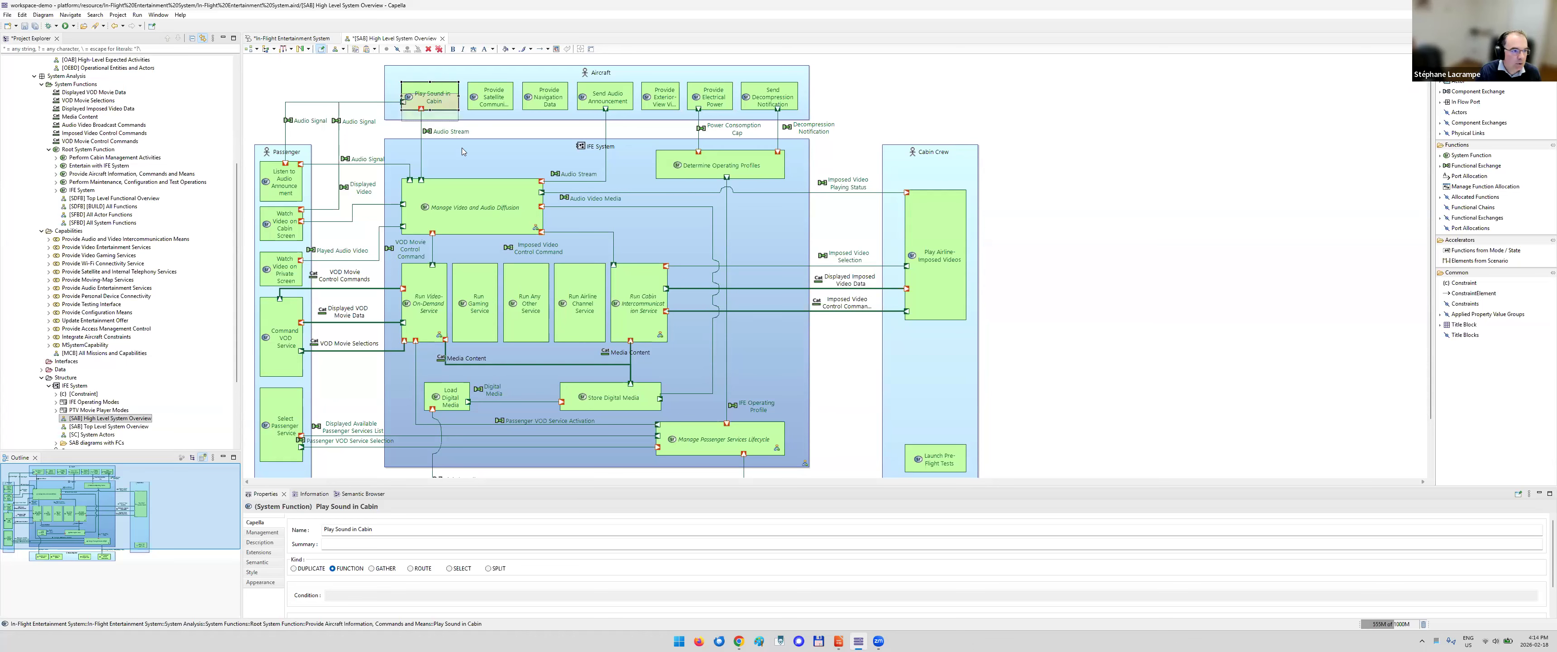
drag(485, 162, 487, 165)
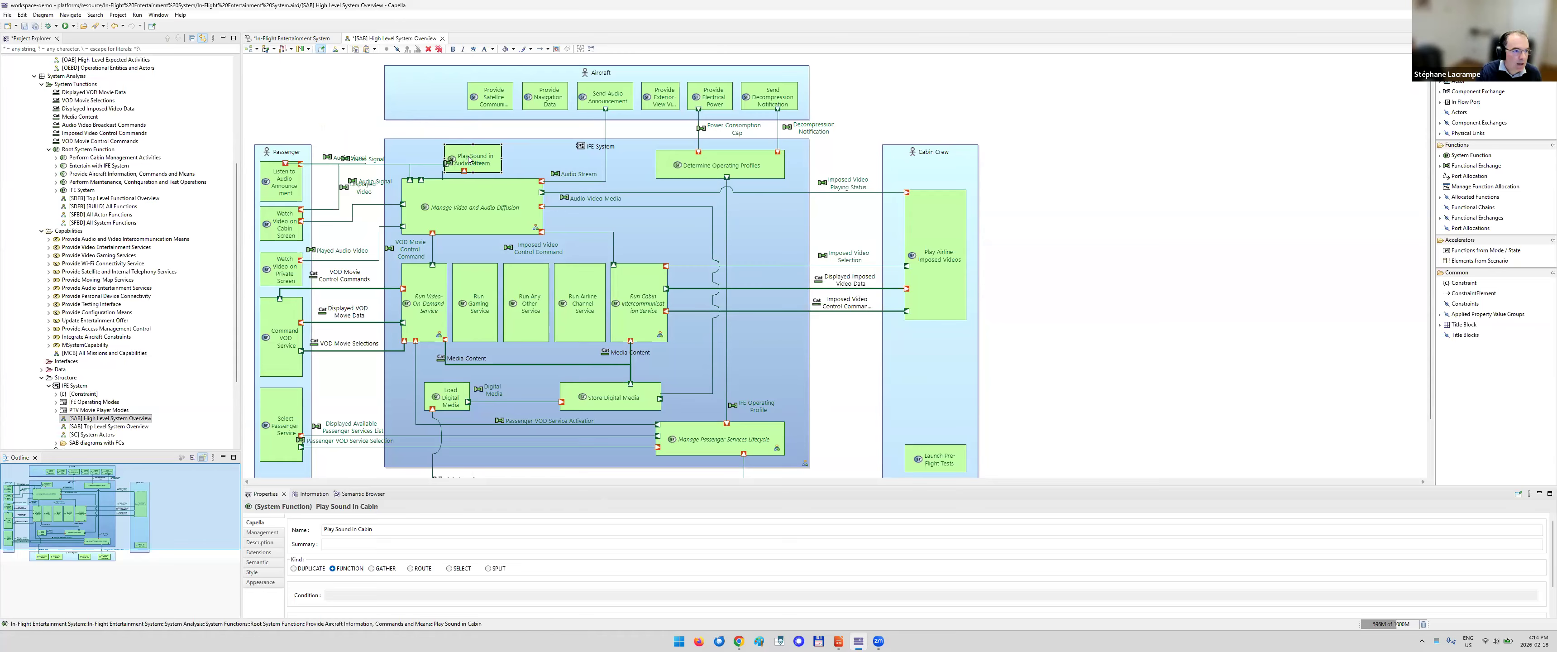
drag(448, 155, 428, 96)
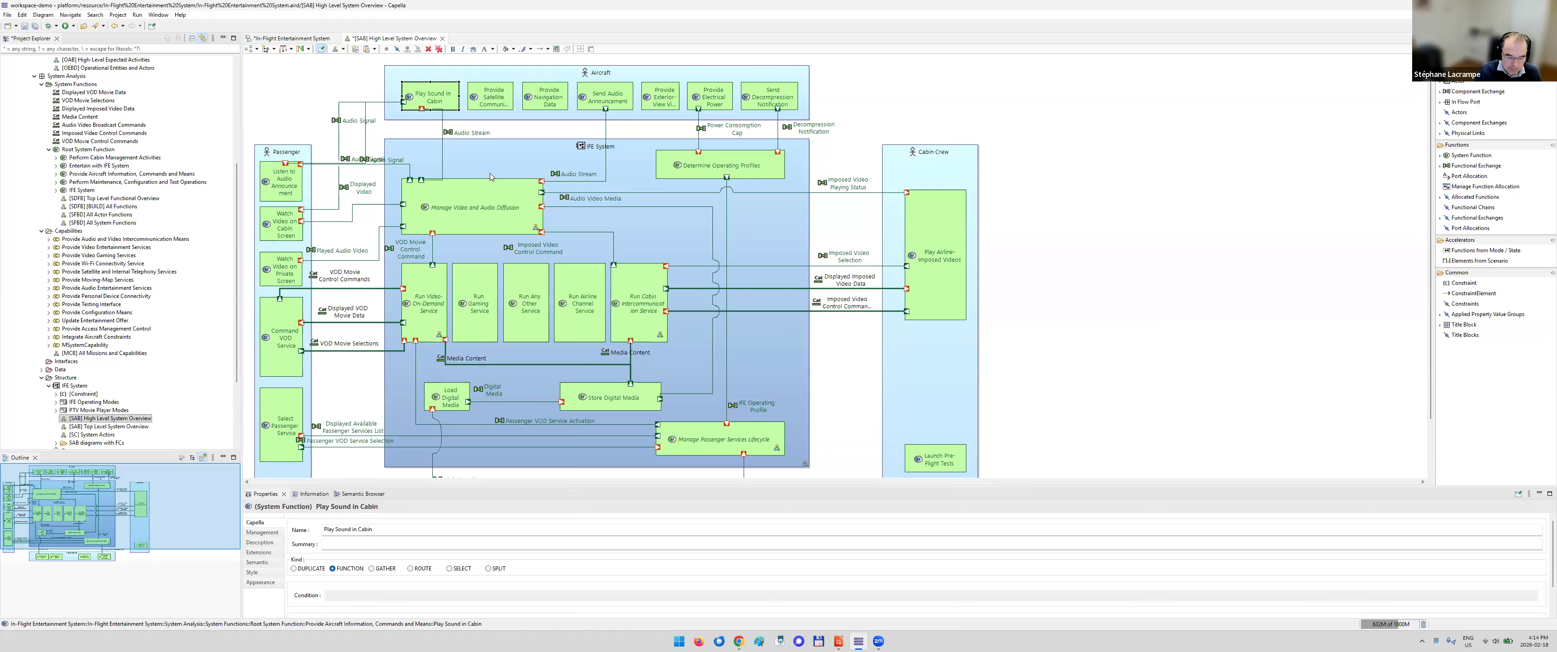
click(440, 50)
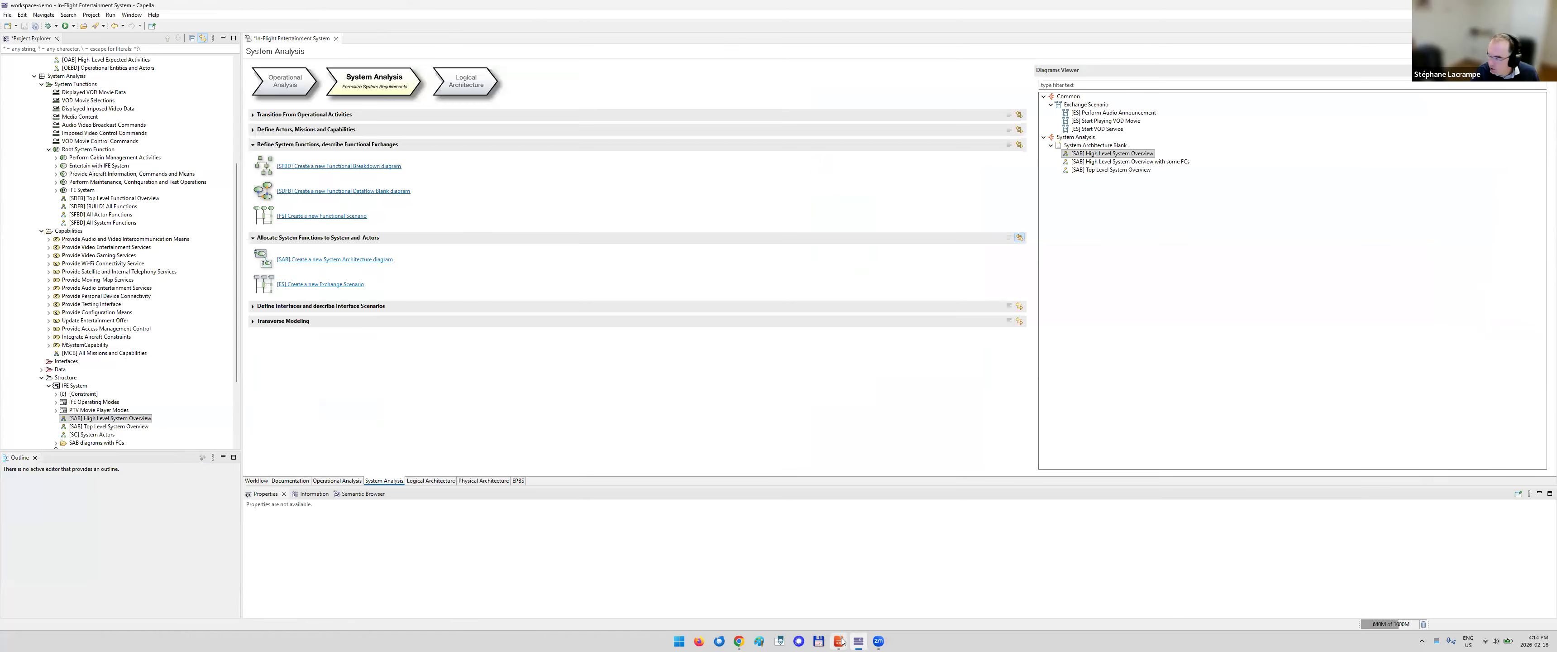
Switch to the LibreOffice Impress presentation and browse ahead through the slides to the Logical Architecture part
click(838, 641)
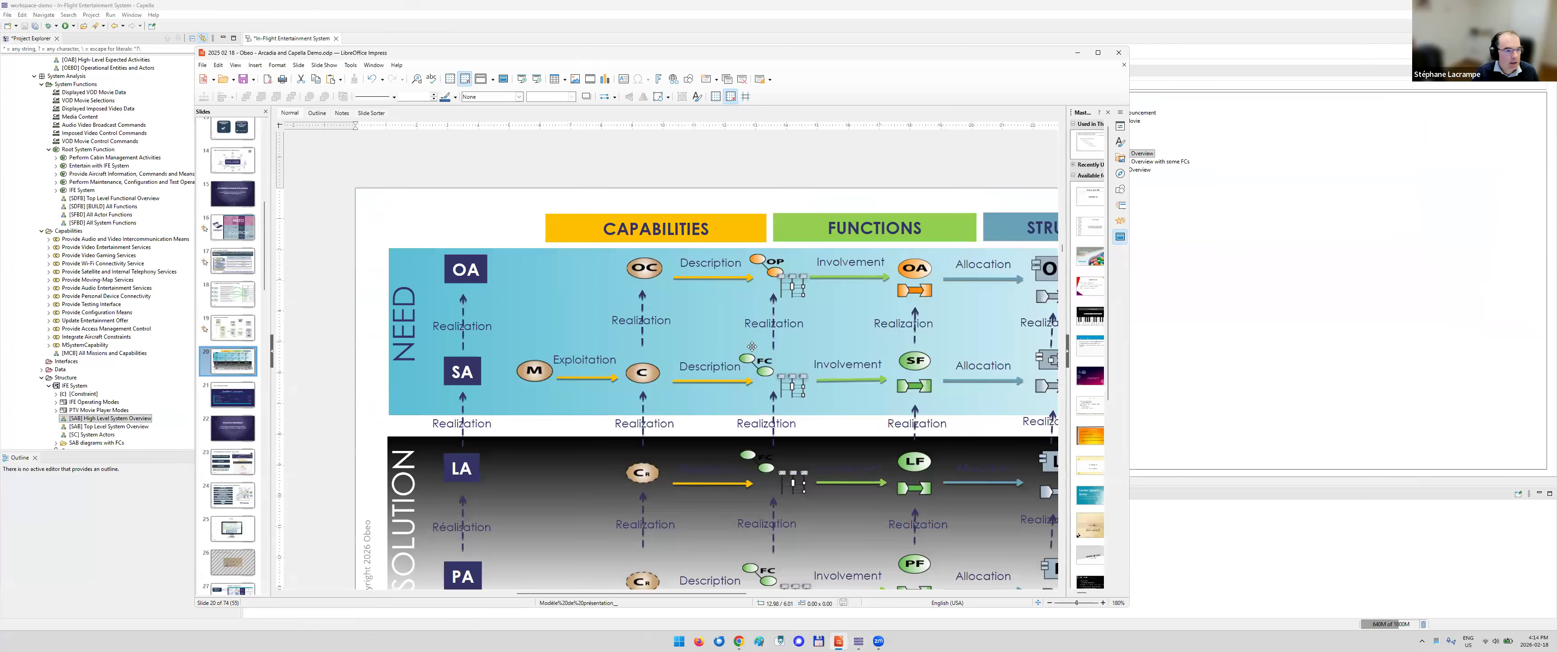
scroll(223, 479, down, 4)
scroll(223, 479, down, 3)
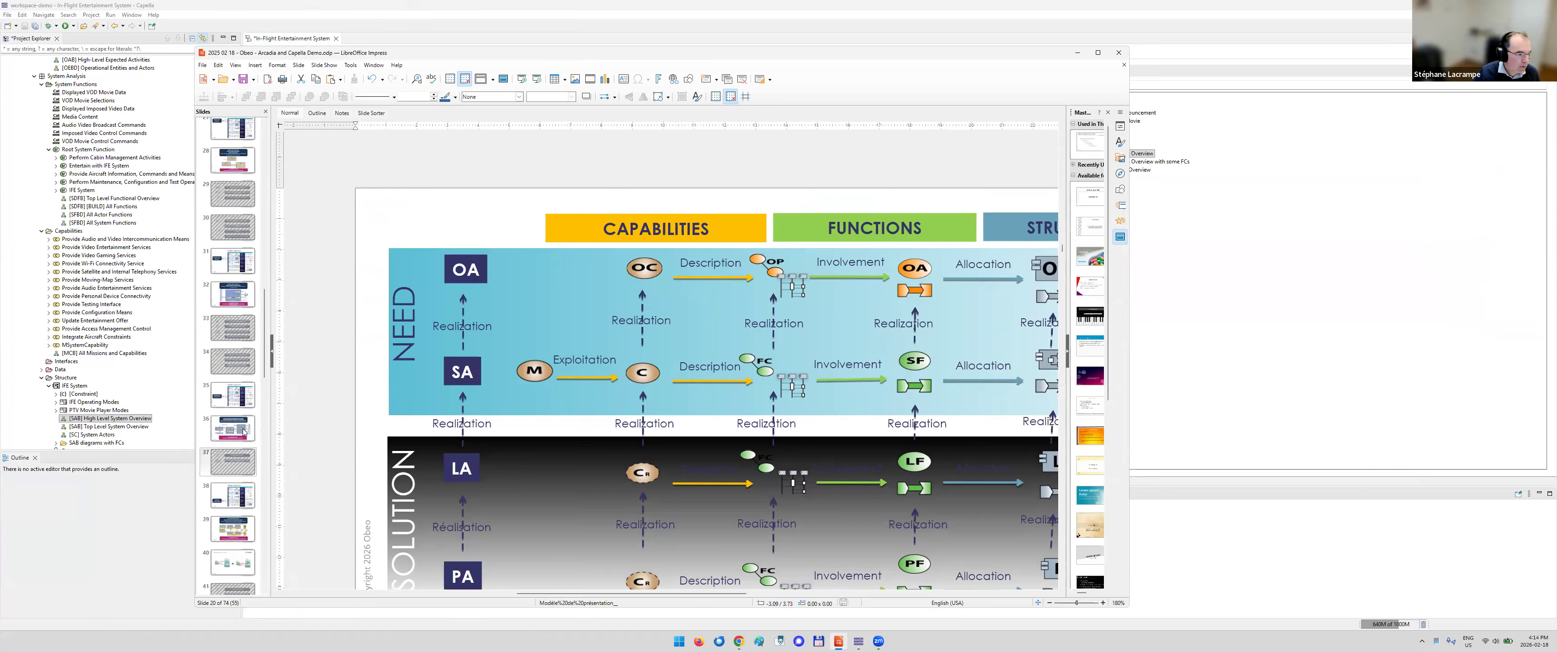
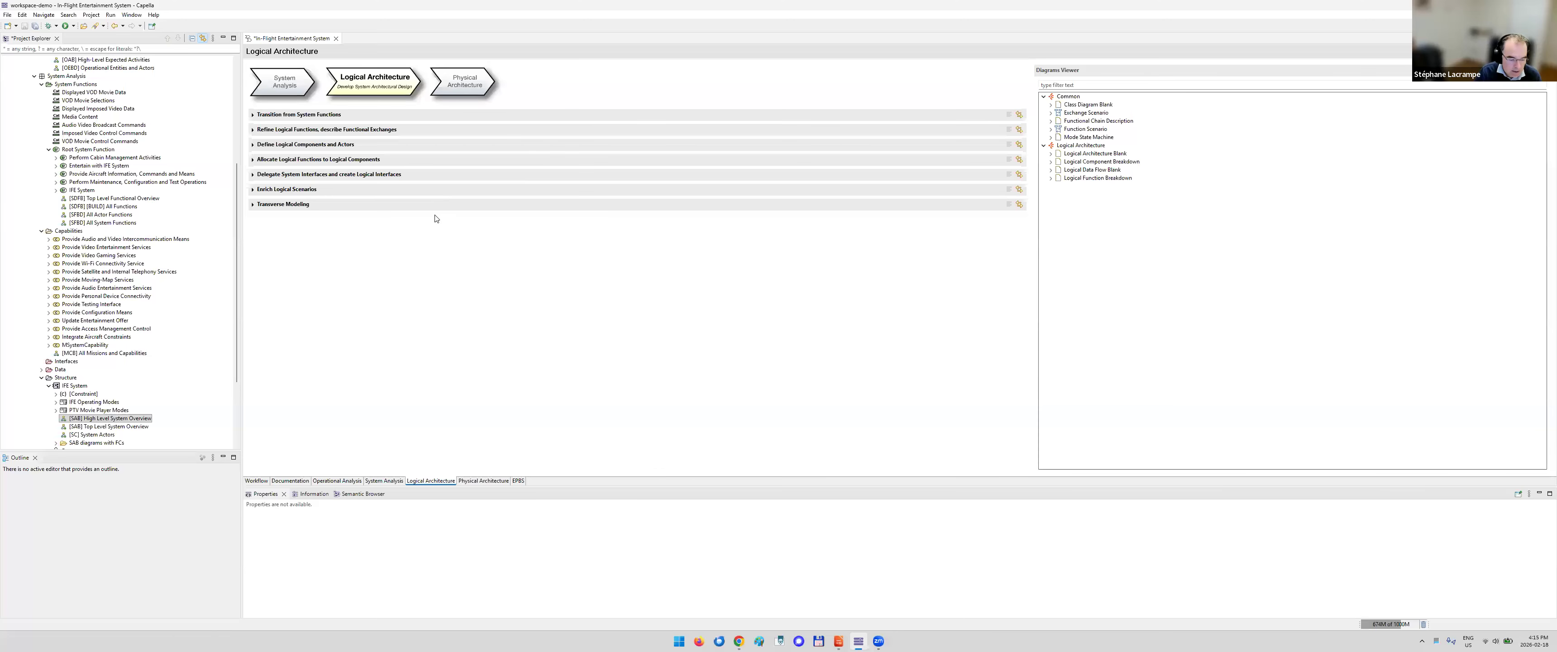
Review the diagrams for allocating logical functions and defining logical components, and open the [LCBD] Architecture Drivers breakdown
click(1020, 161)
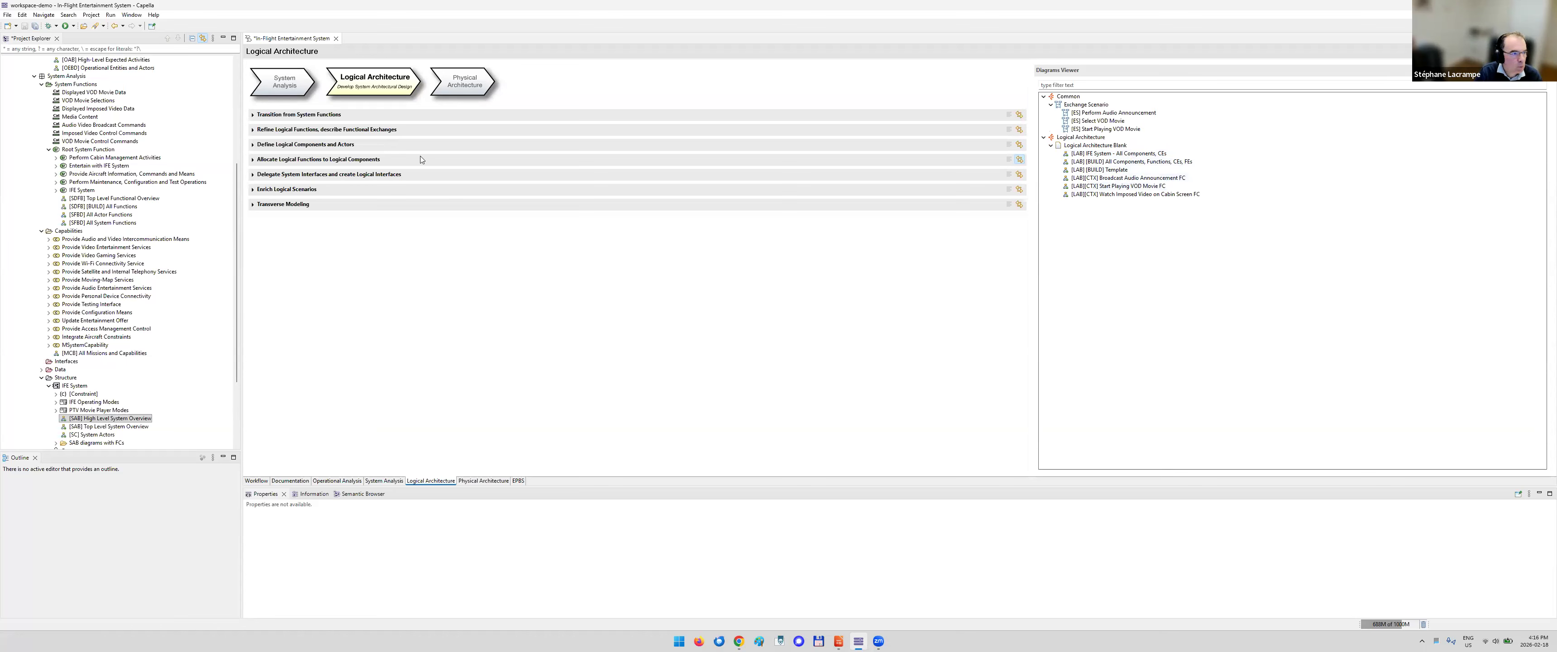
click(253, 160)
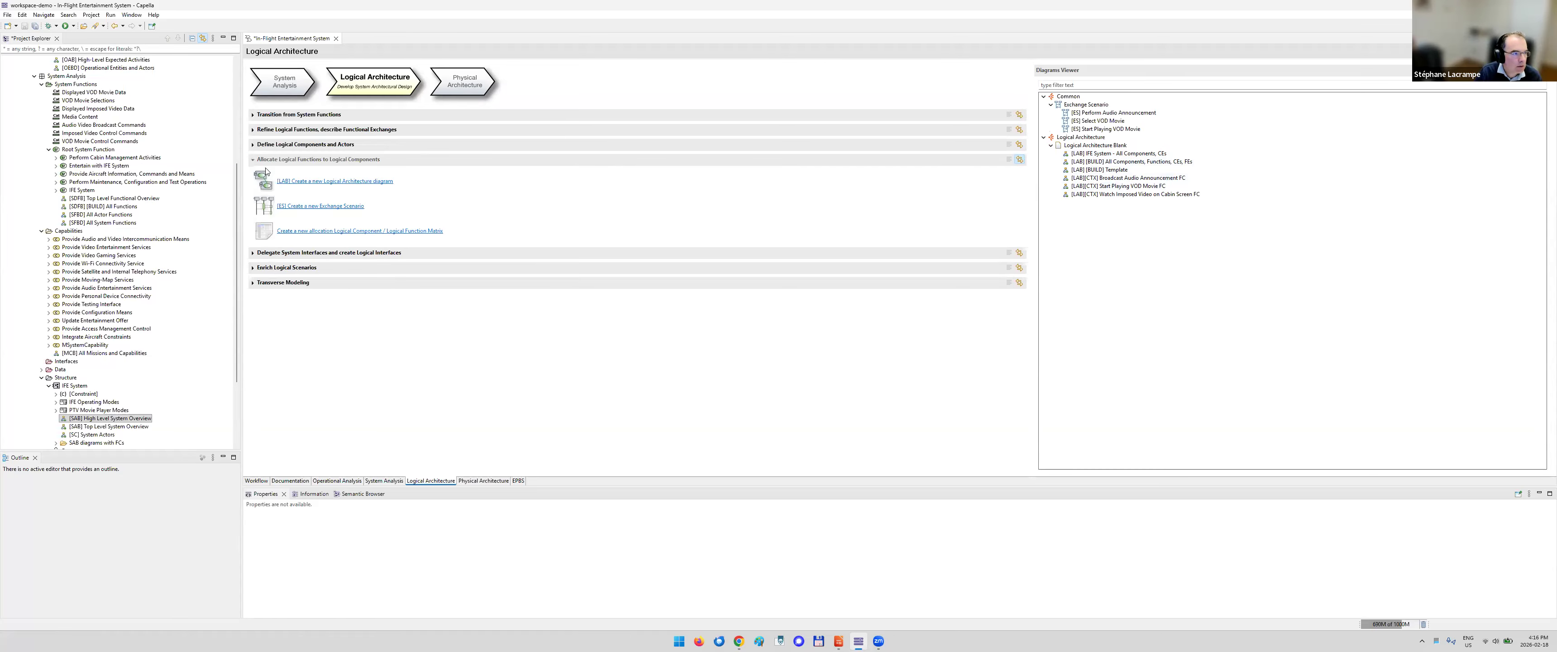
click(1018, 160)
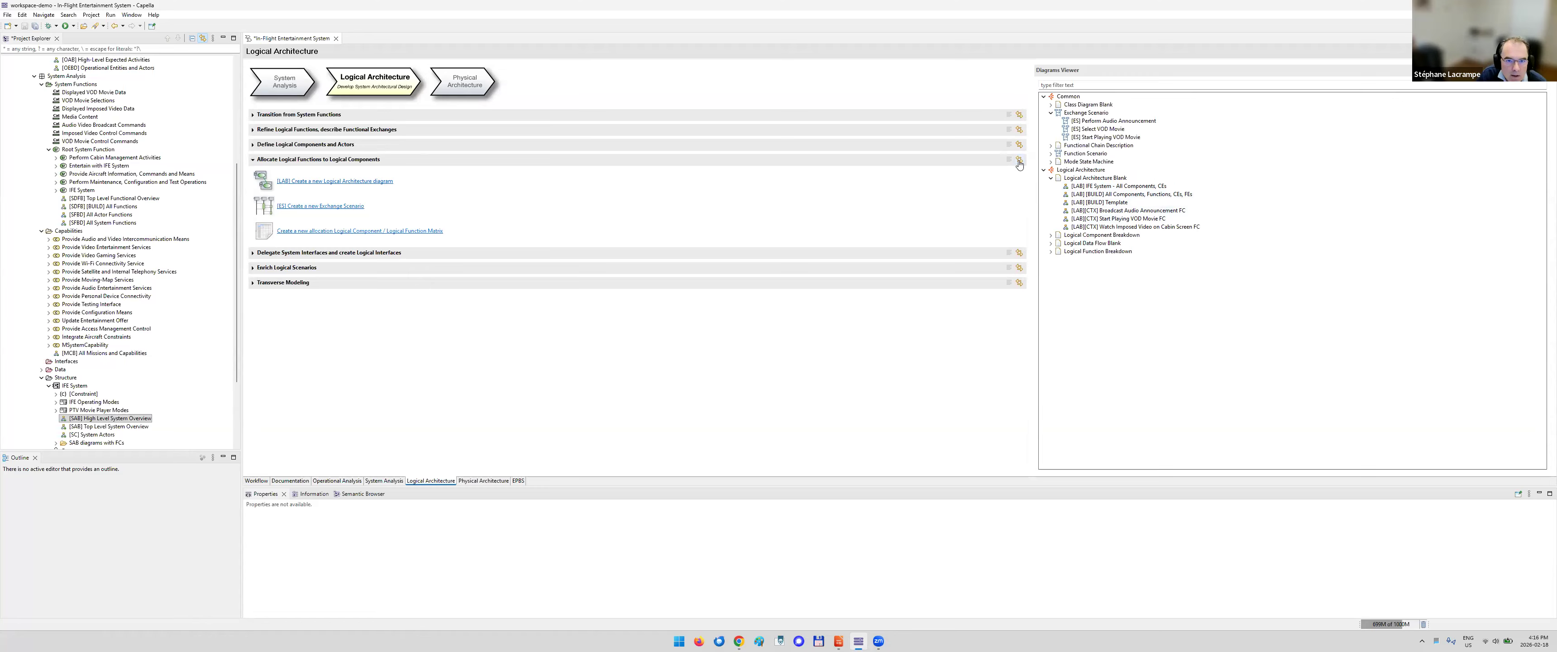
click(1019, 160)
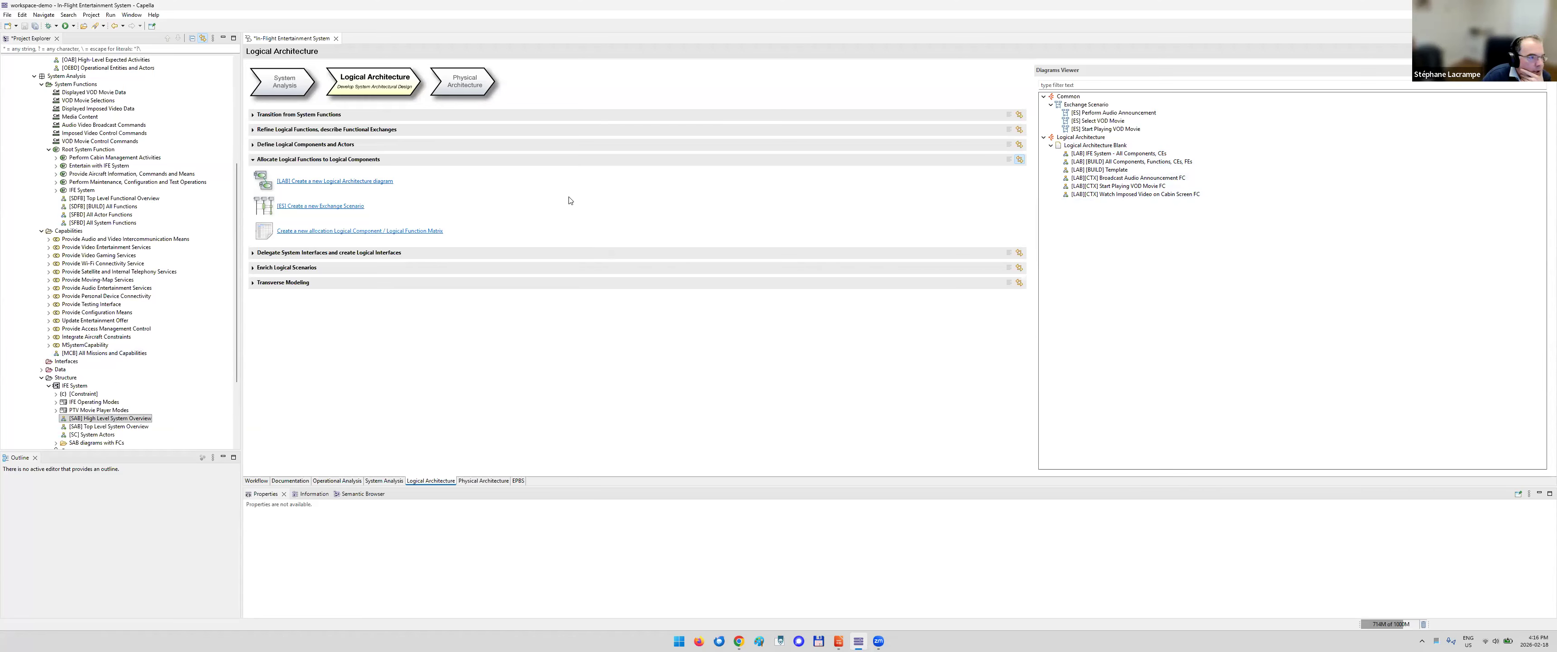
click(1021, 146)
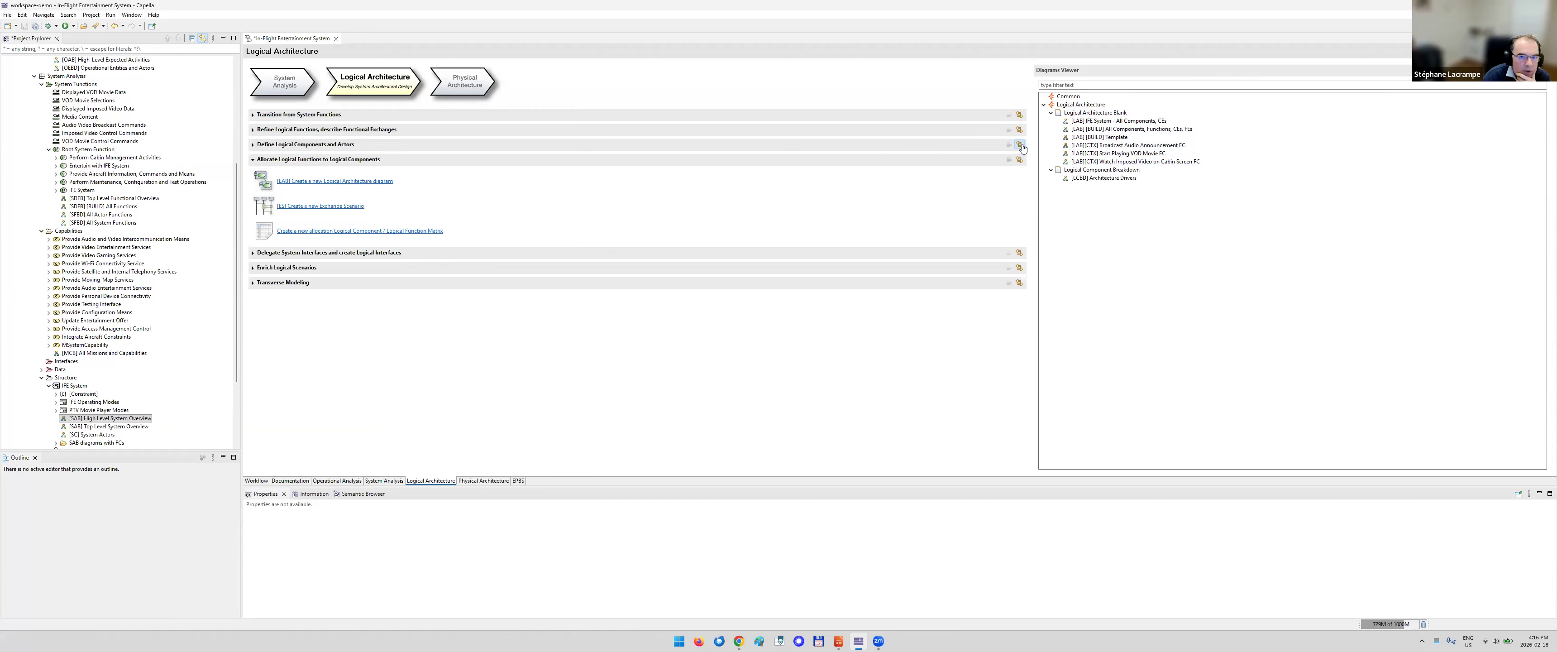
double_click(1086, 179)
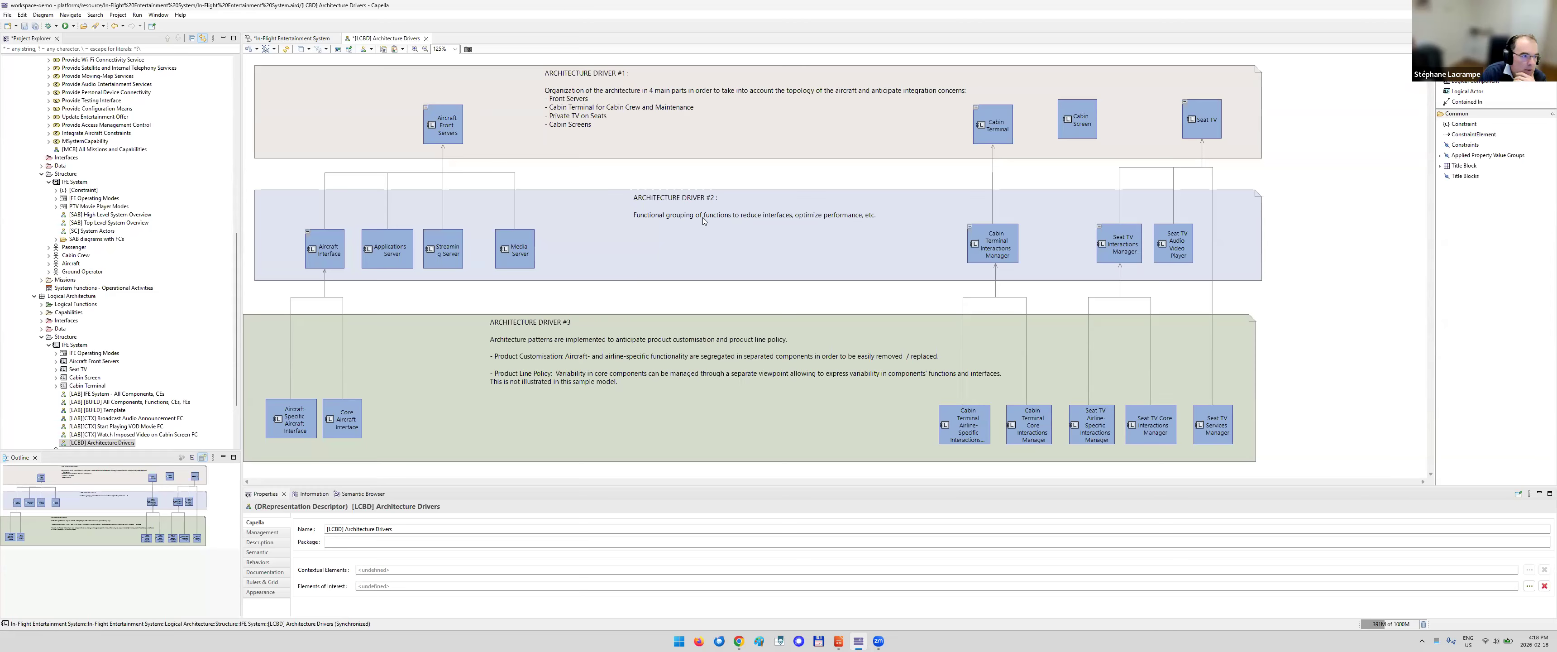
Inspect the Architecture Driver #2 components, from Aircraft Interface through the servers to Cabin Terminal Interactions Manager
click(336, 253)
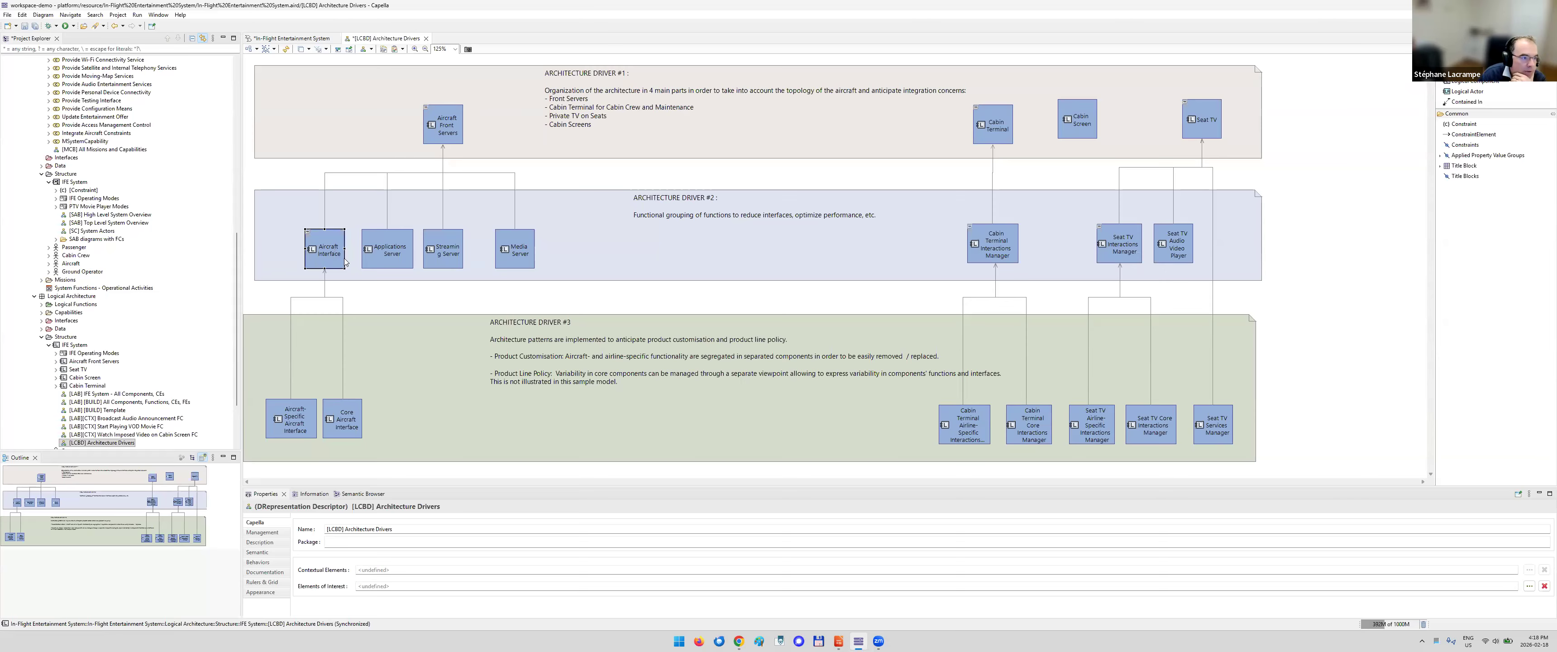
click(380, 257)
click(456, 258)
click(523, 256)
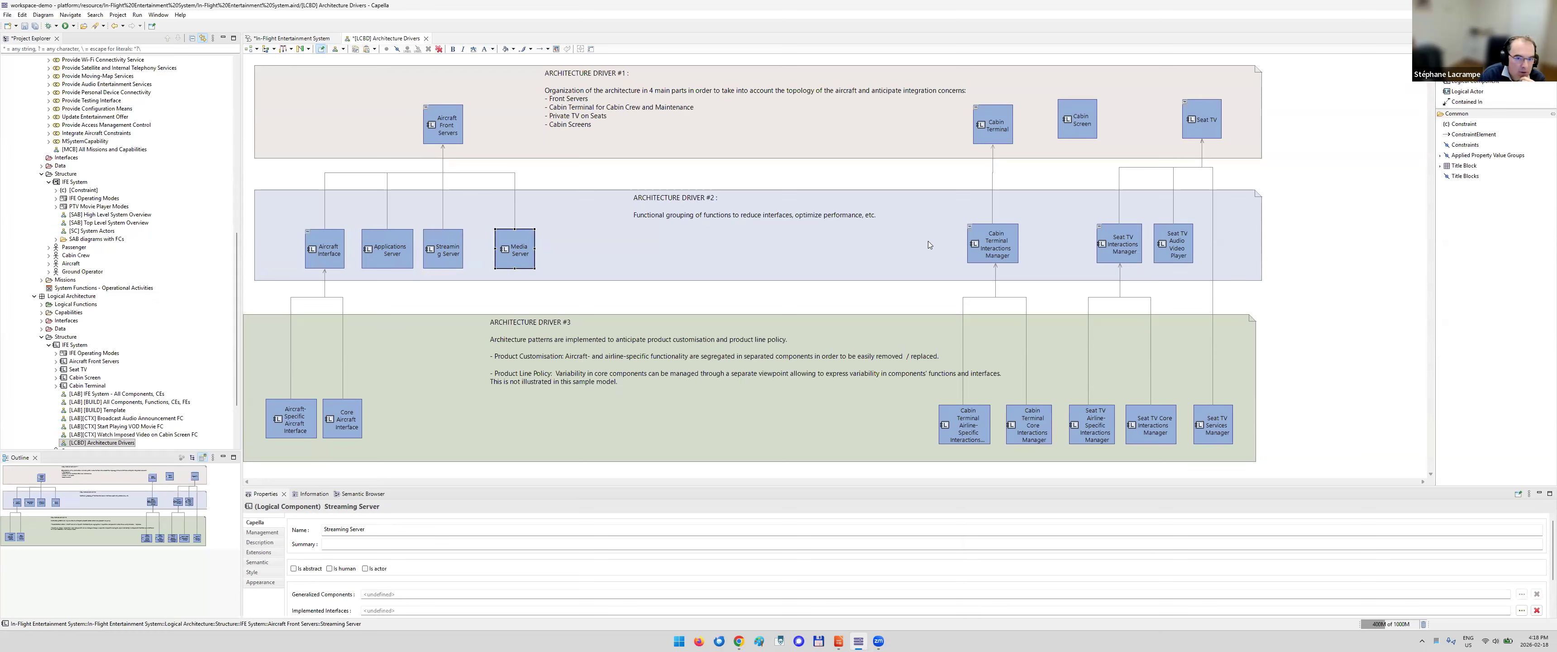
click(1013, 243)
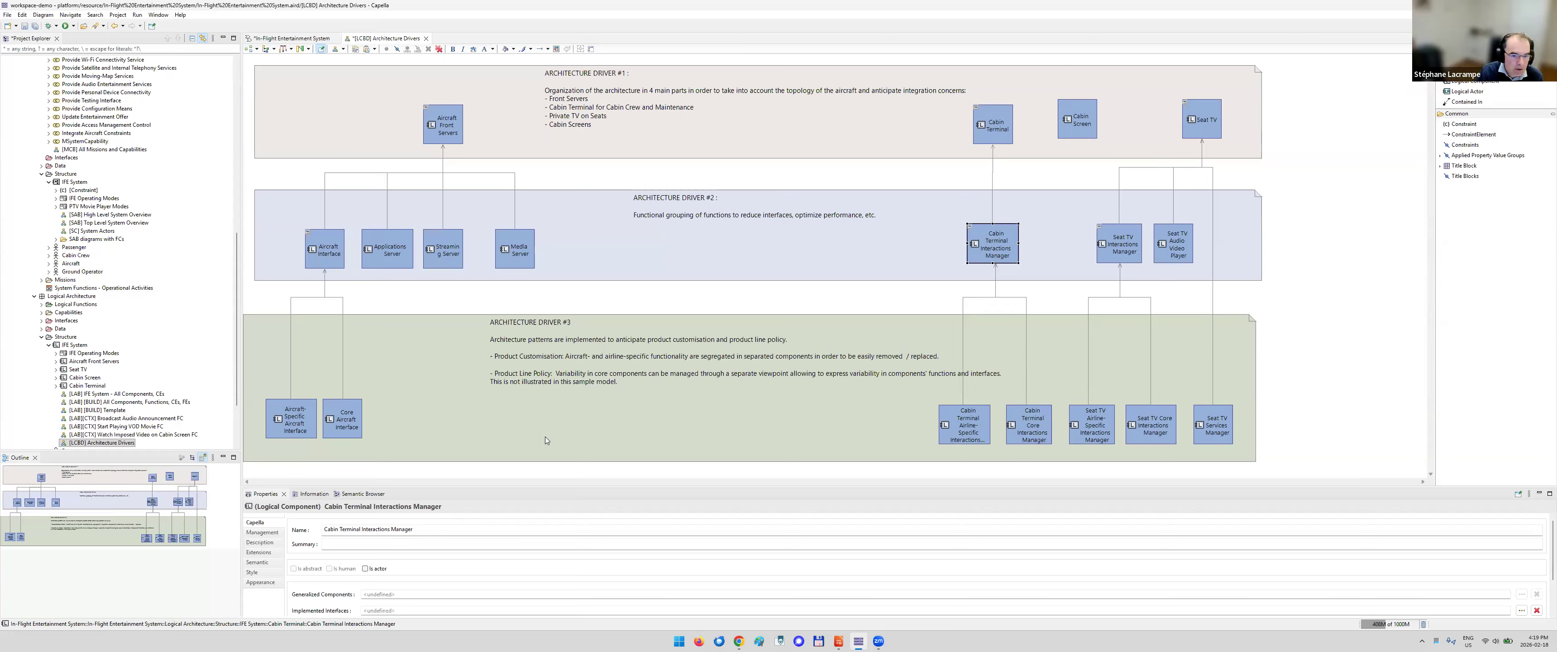
Compare the Aircraft-Specific and Core Aircraft Interface components under Architecture Driver #3, and close the diagram
click(312, 405)
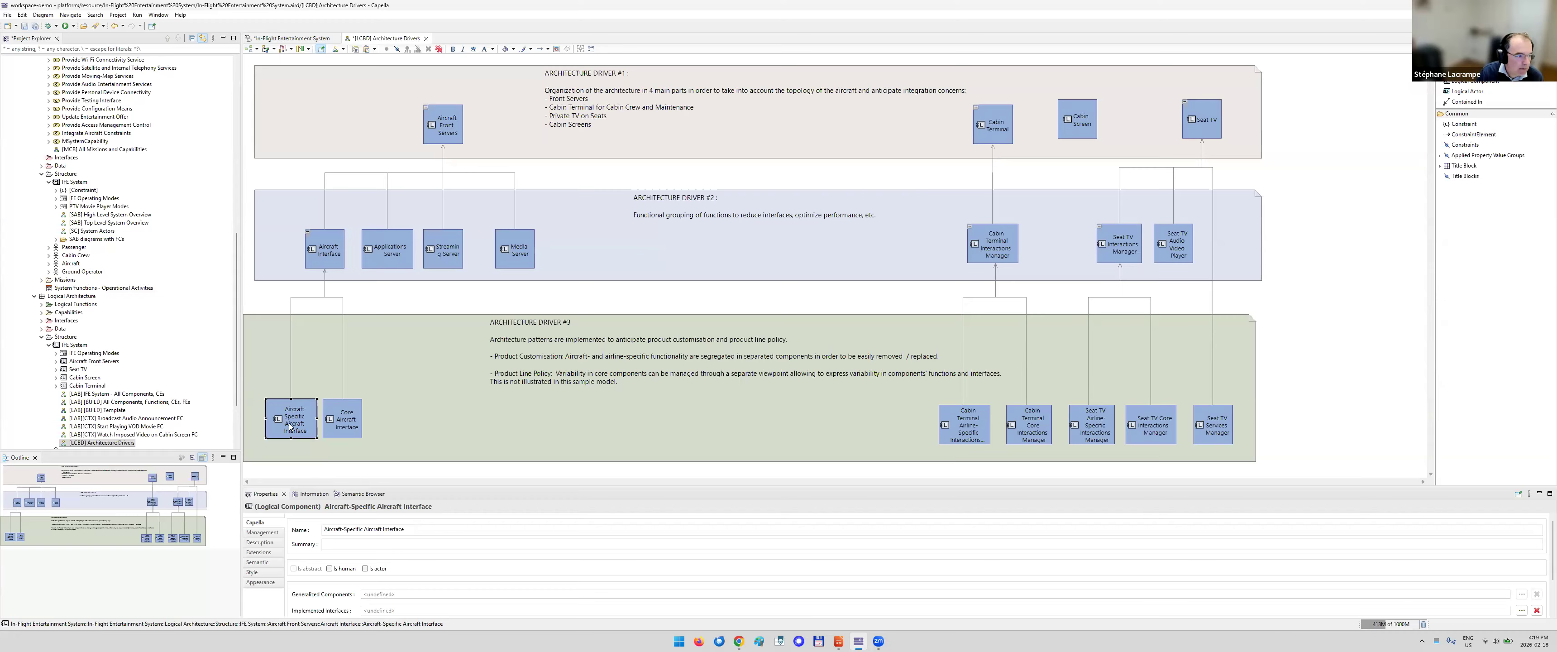
click(349, 426)
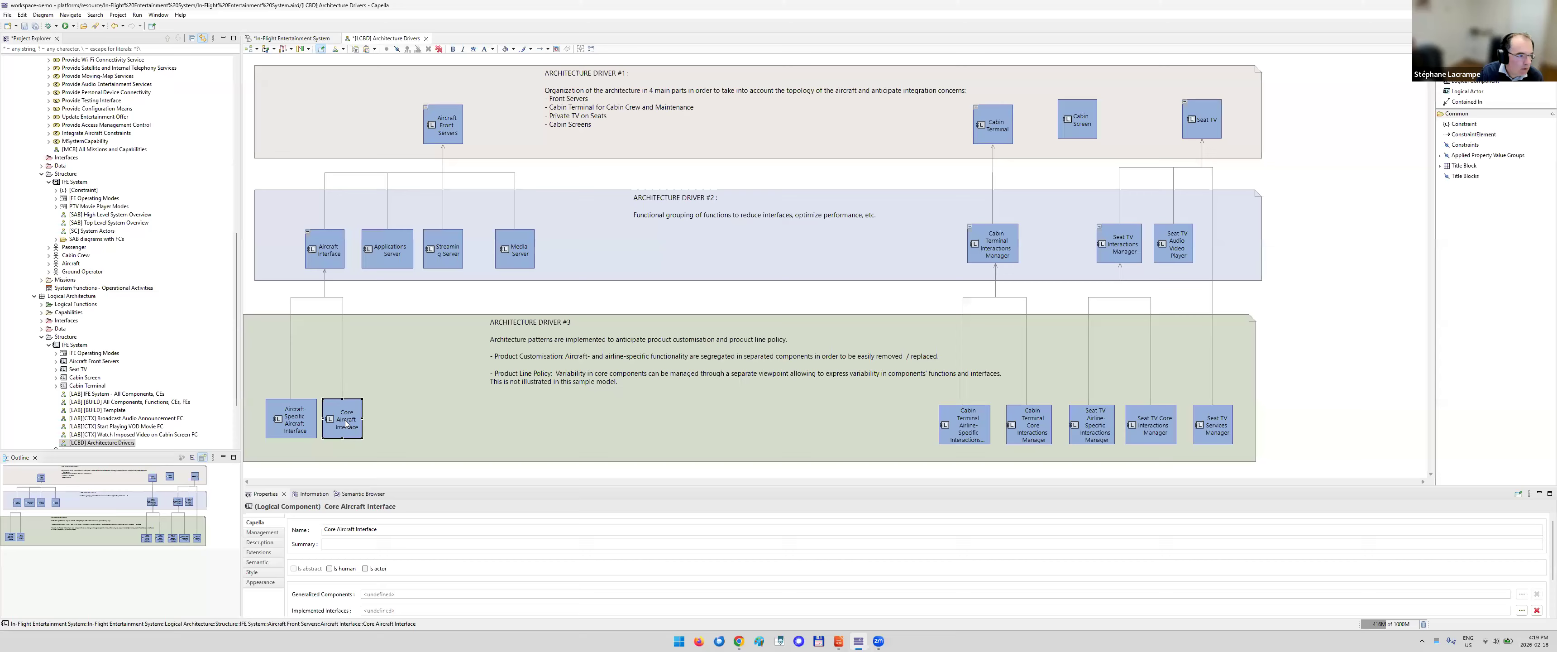
click(303, 421)
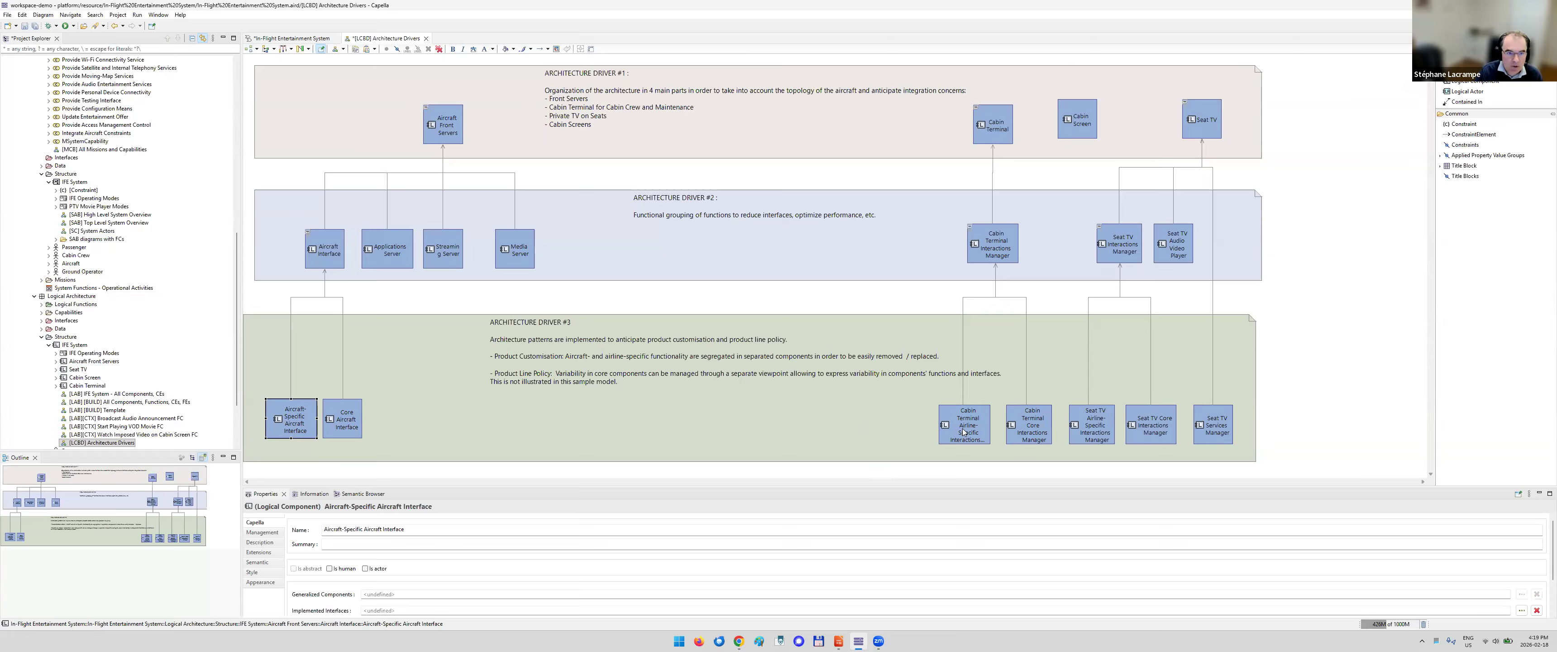
click(426, 38)
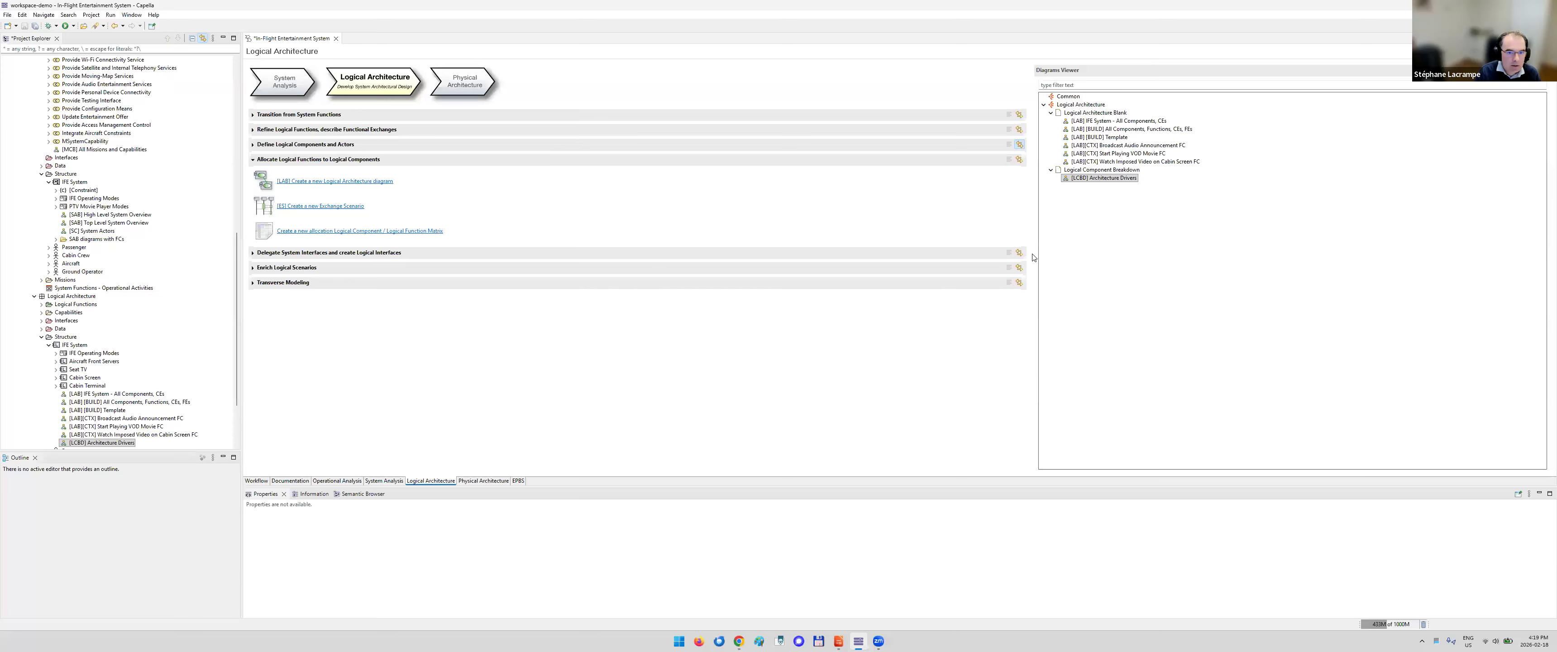
Open the [LAB][CTX] Start Playing VOD Movie FC diagram from the Allocate Logical Functions to Logical Components activity
click(1019, 254)
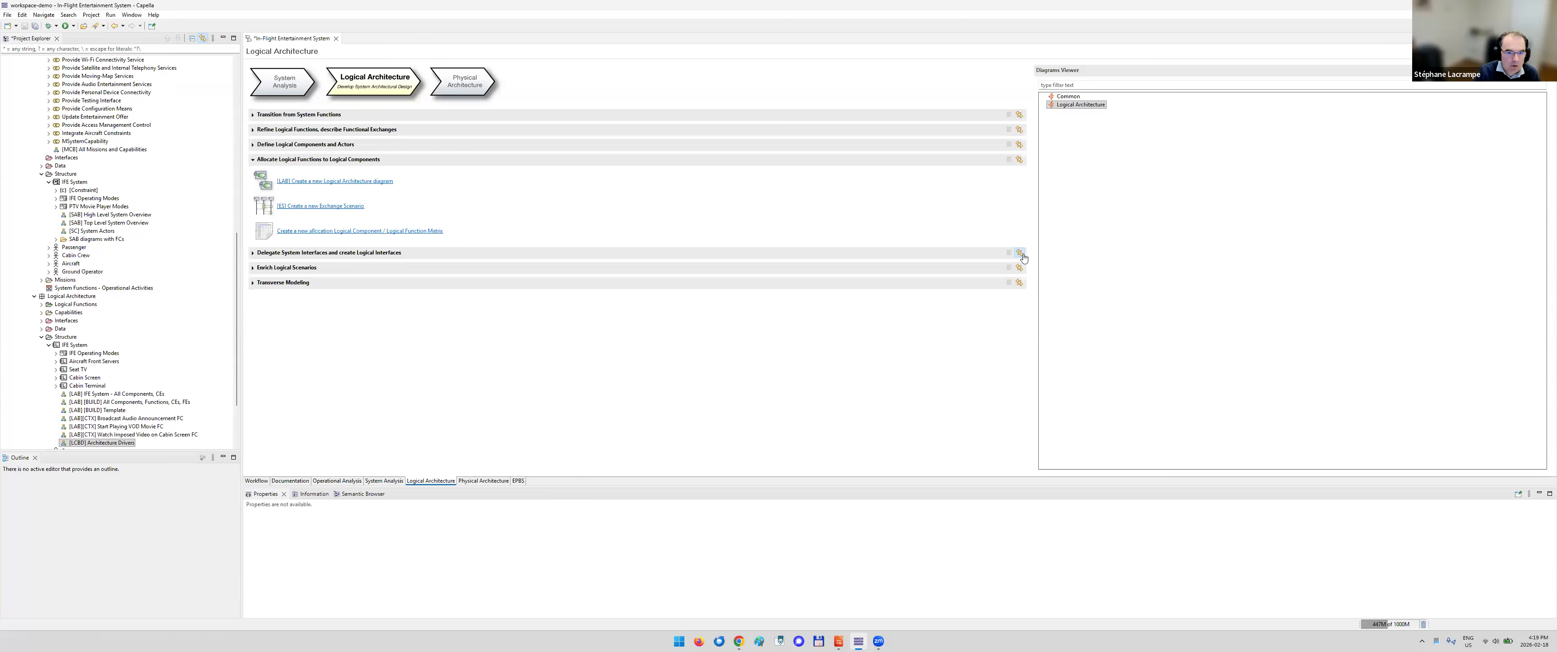
click(1044, 106)
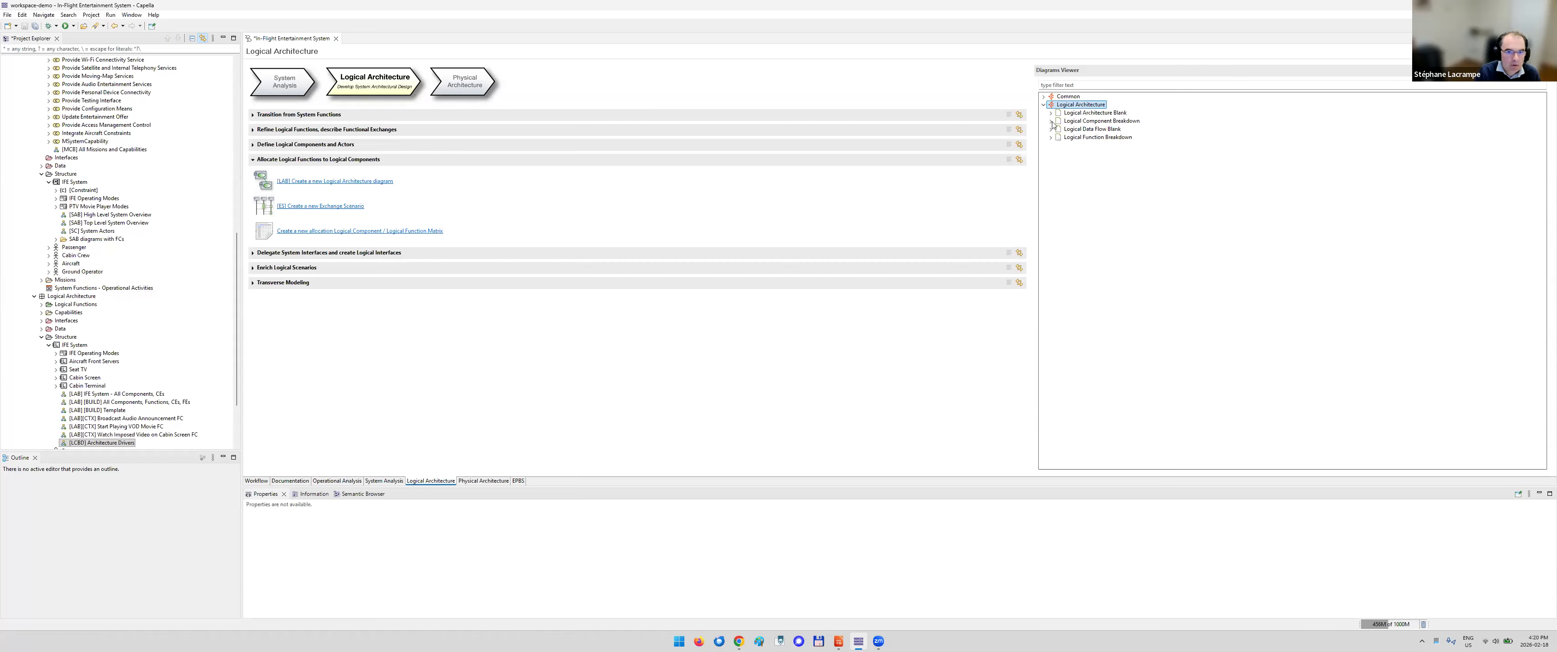
click(1020, 256)
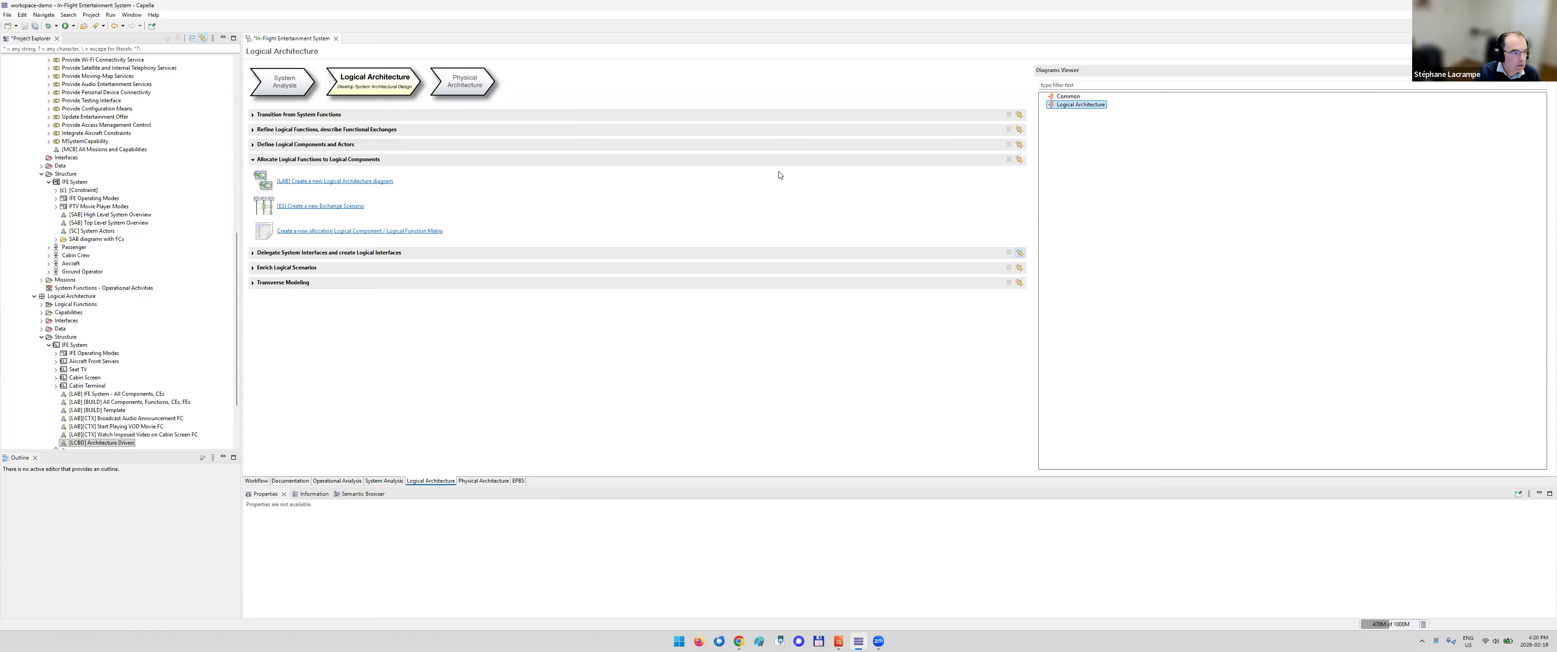
click(1019, 159)
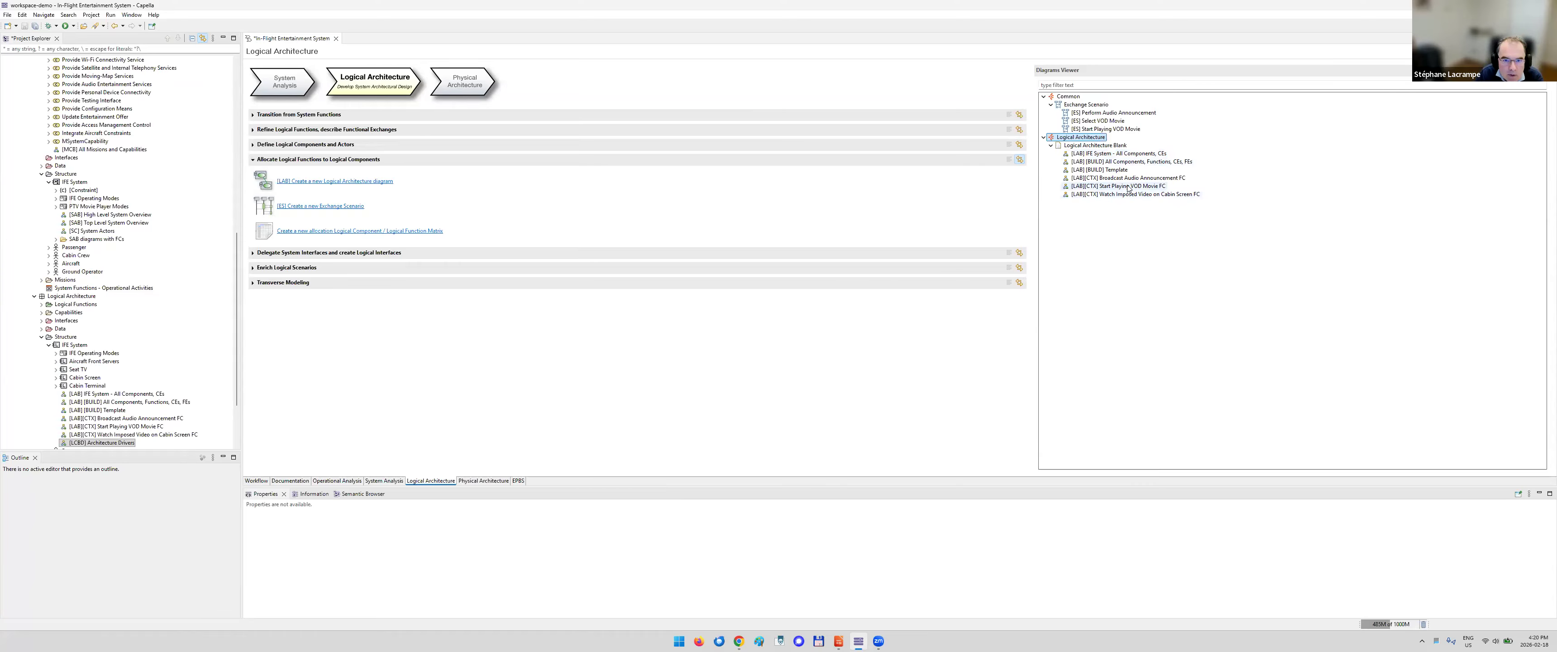
click(1109, 186)
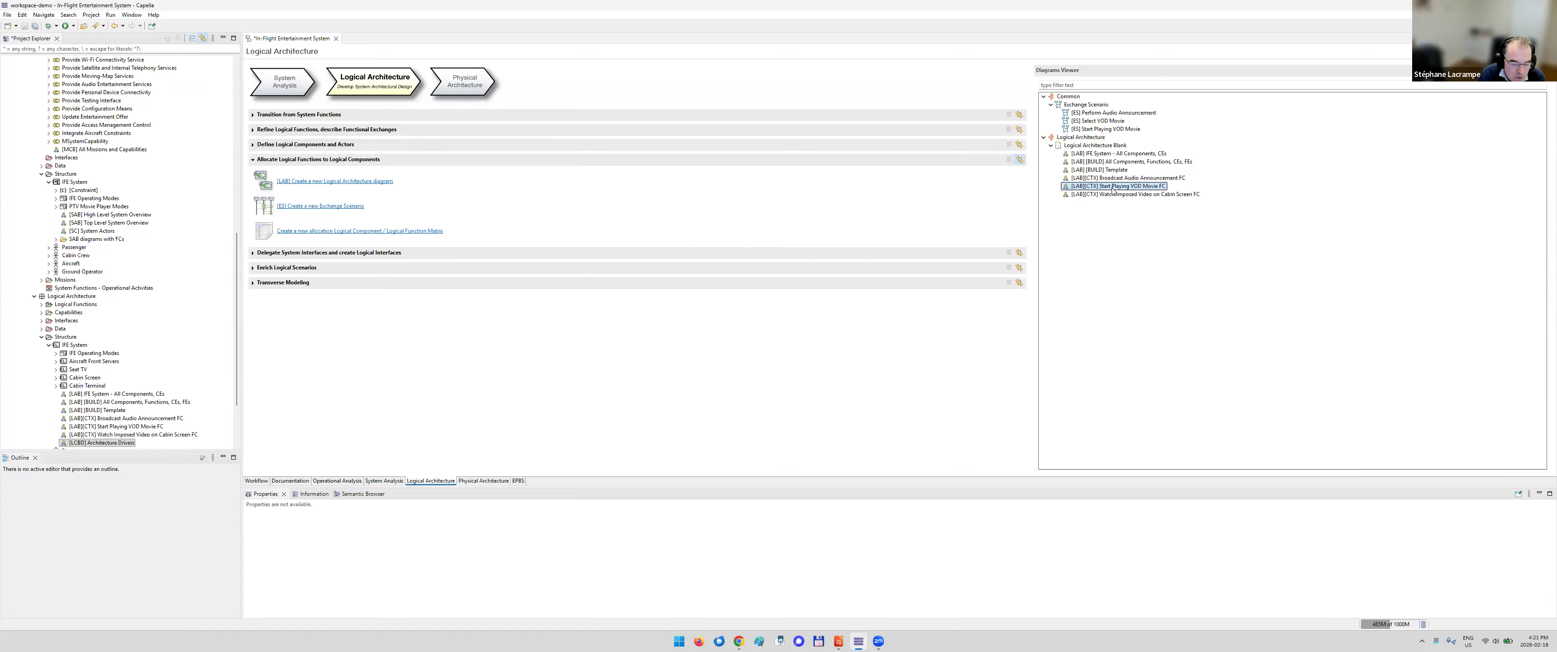
double_click(1161, 191)
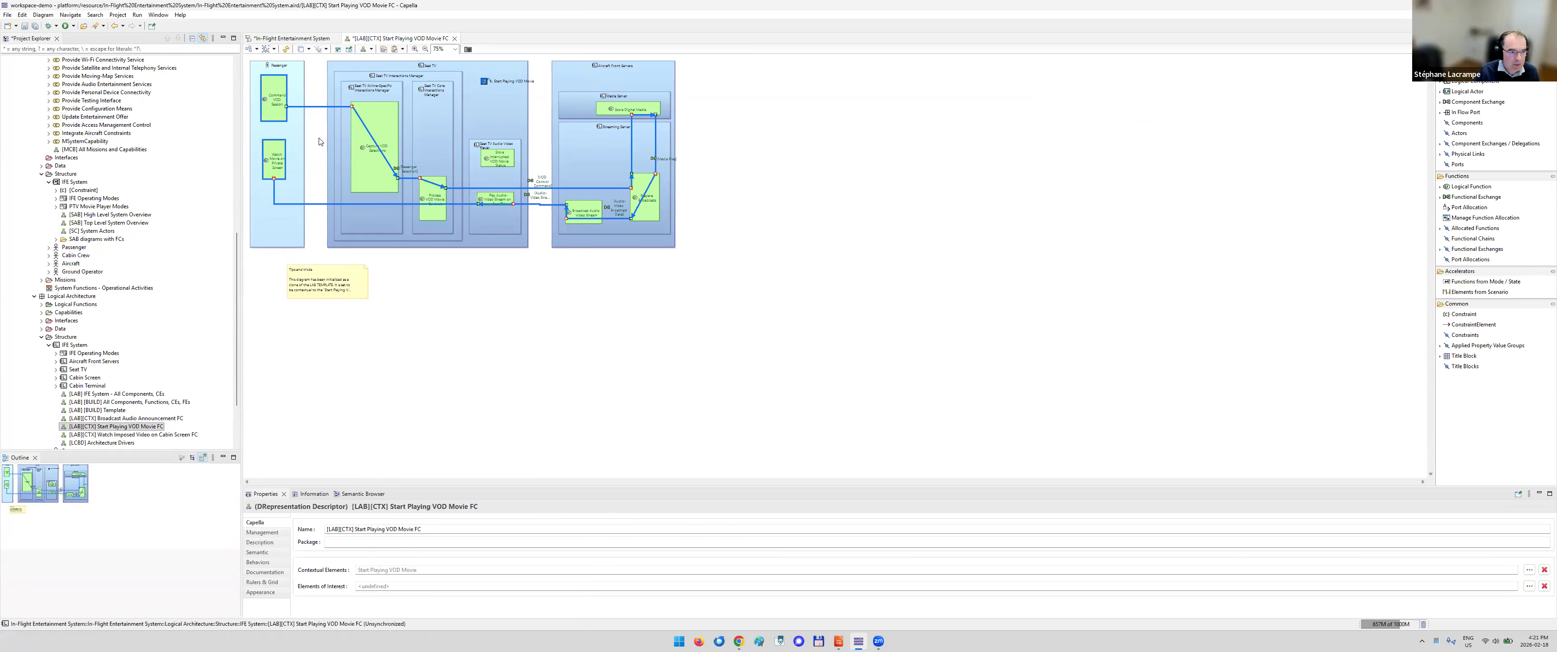
Enlarge the diagram to 125% and select the Start Playing VOD Movie functional chain to inspect it
ctrl+scroll(319, 141, up, 1)
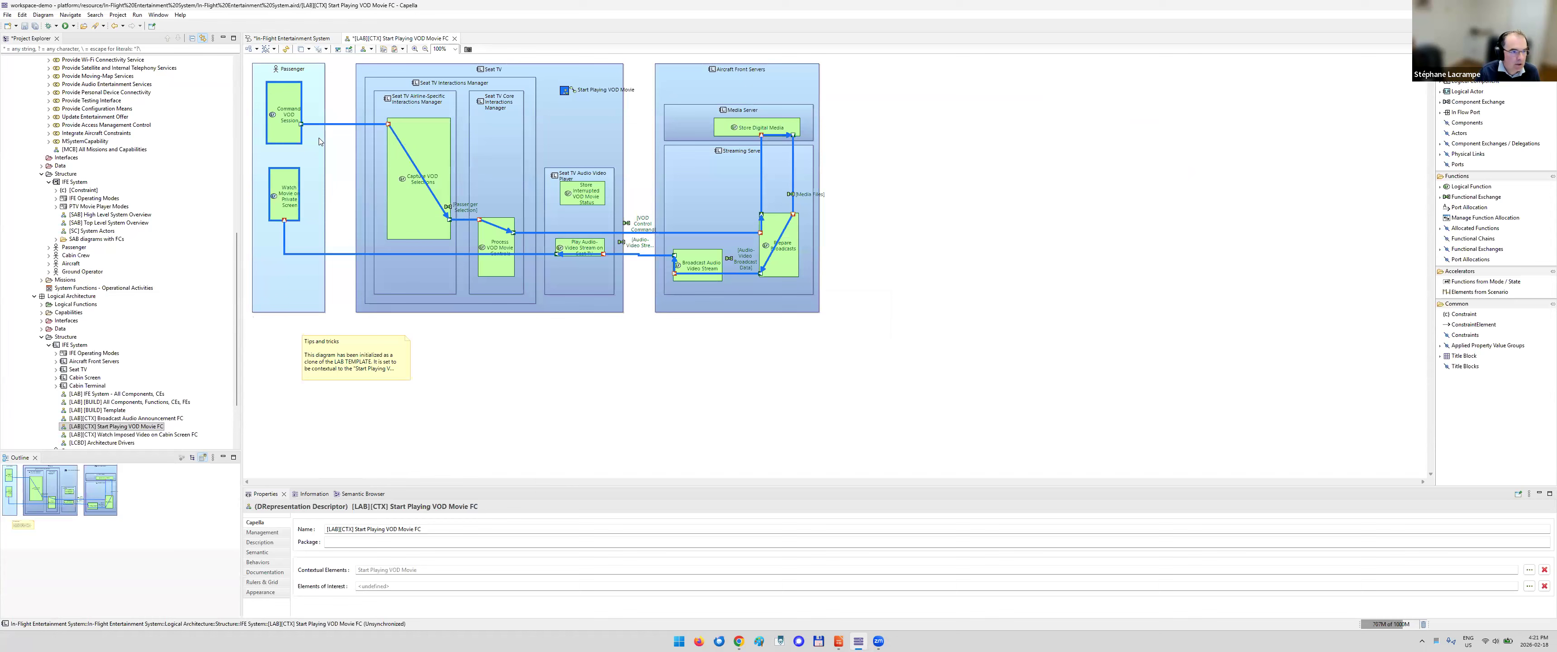
ctrl+scroll(319, 142, up, 1)
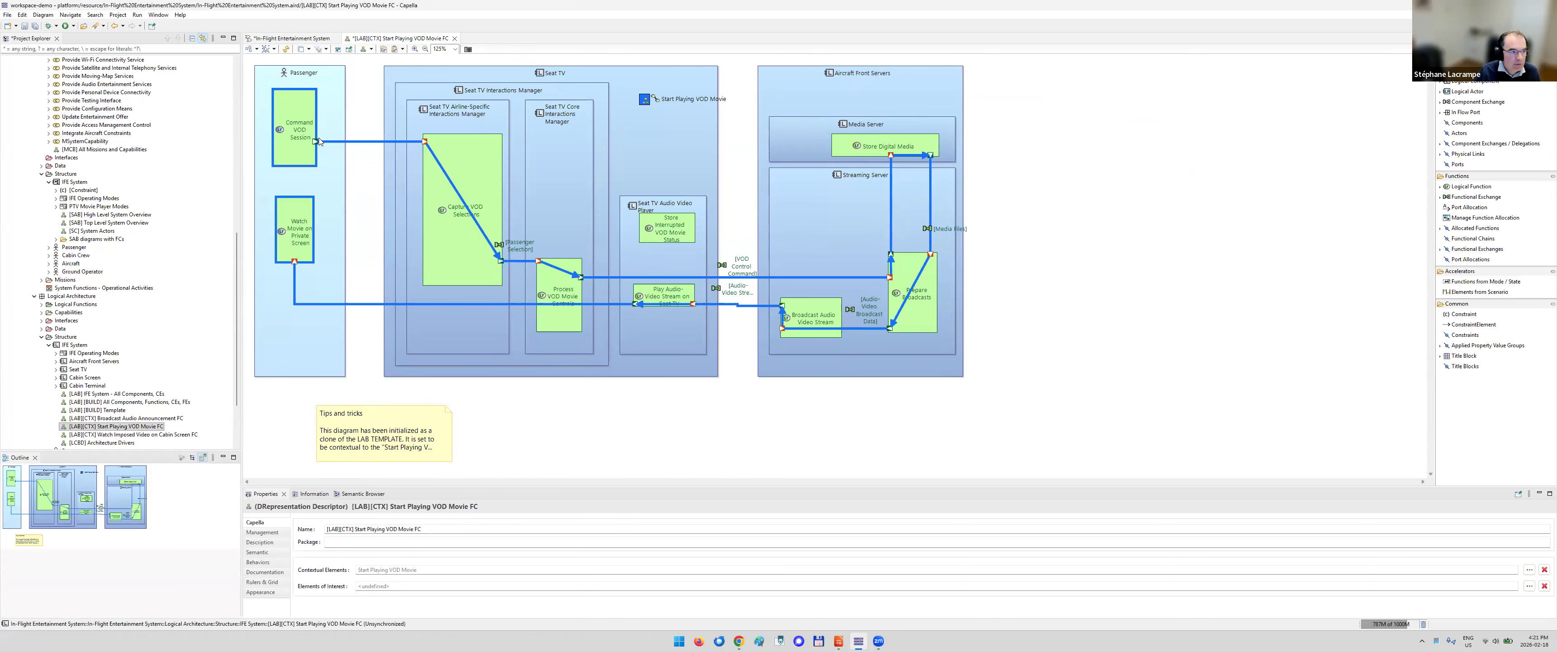
click(695, 101)
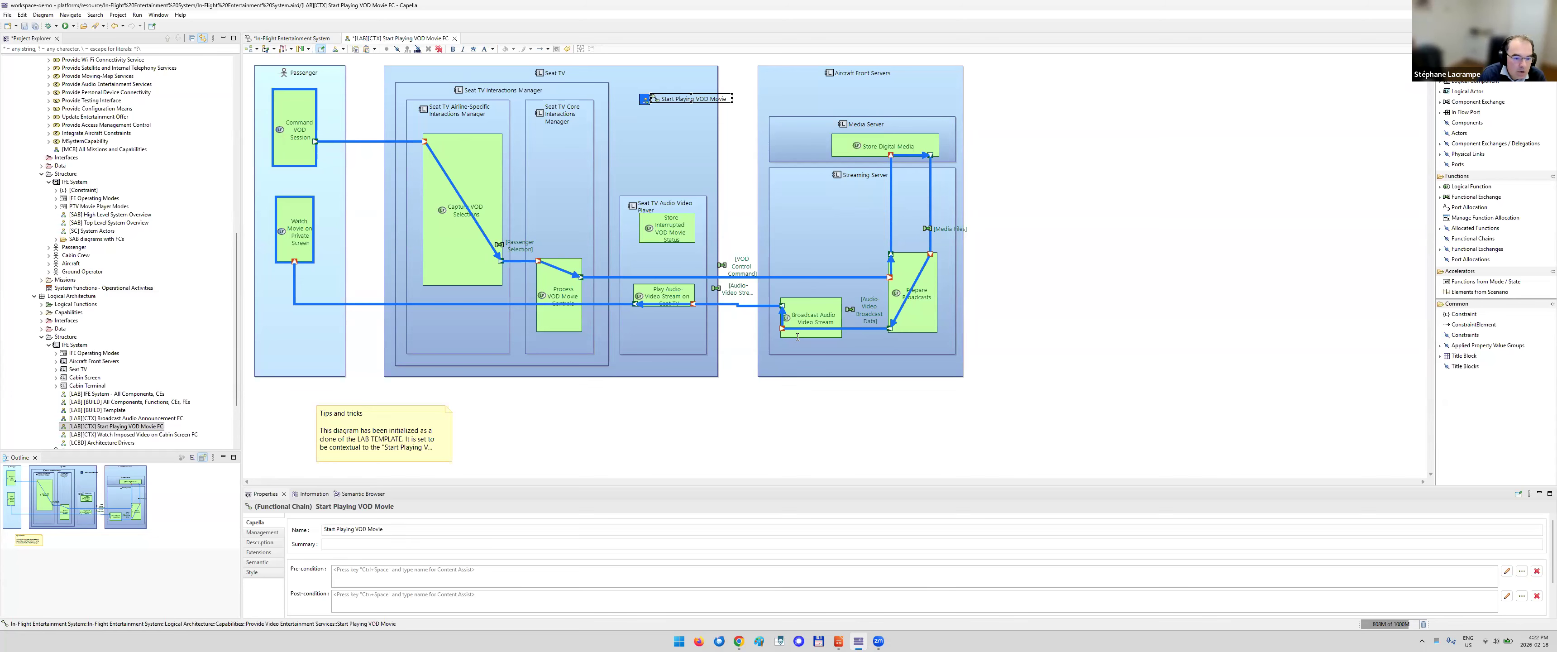
Switch to the LibreOffice Impress presentation and examine the Capability, Functional Chain and Scenario relationships on the Arcadia main concepts slide
click(839, 641)
scroll(246, 324, up, 3)
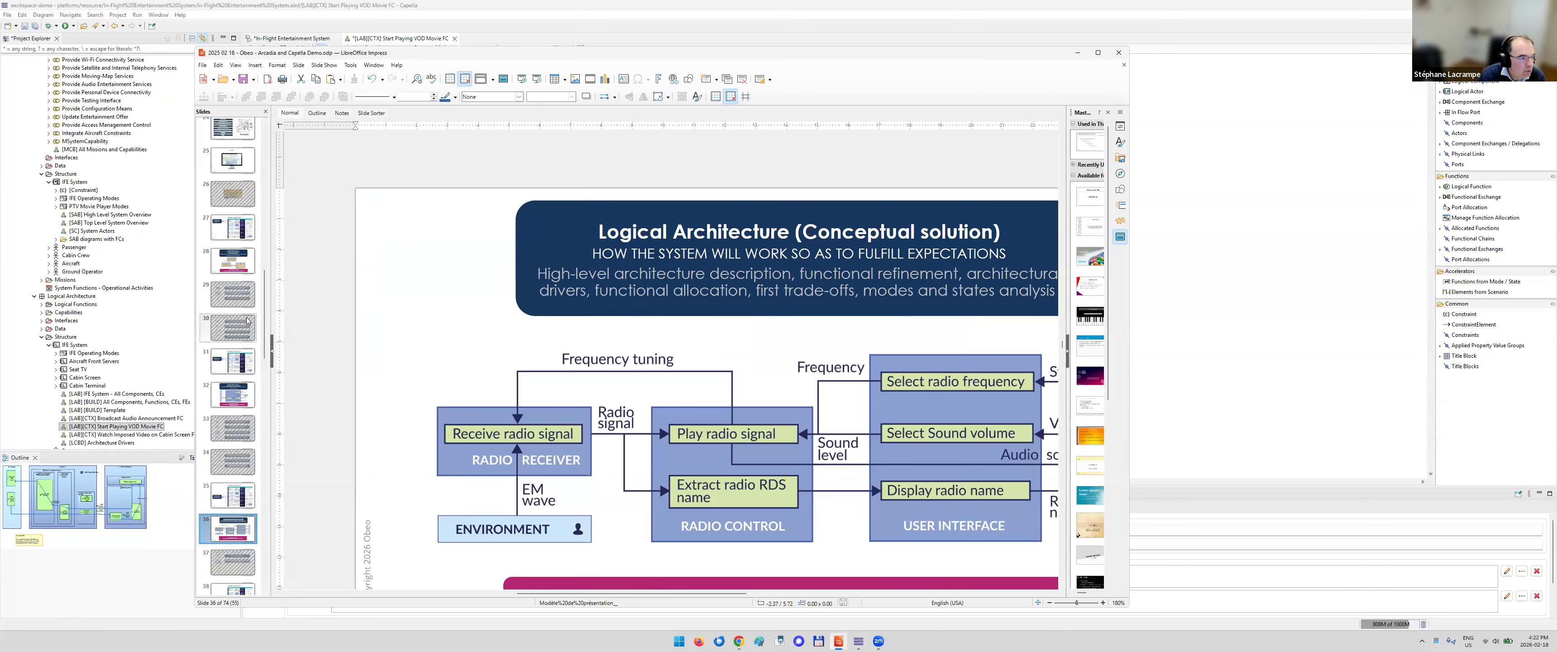
scroll(246, 324, up, 3)
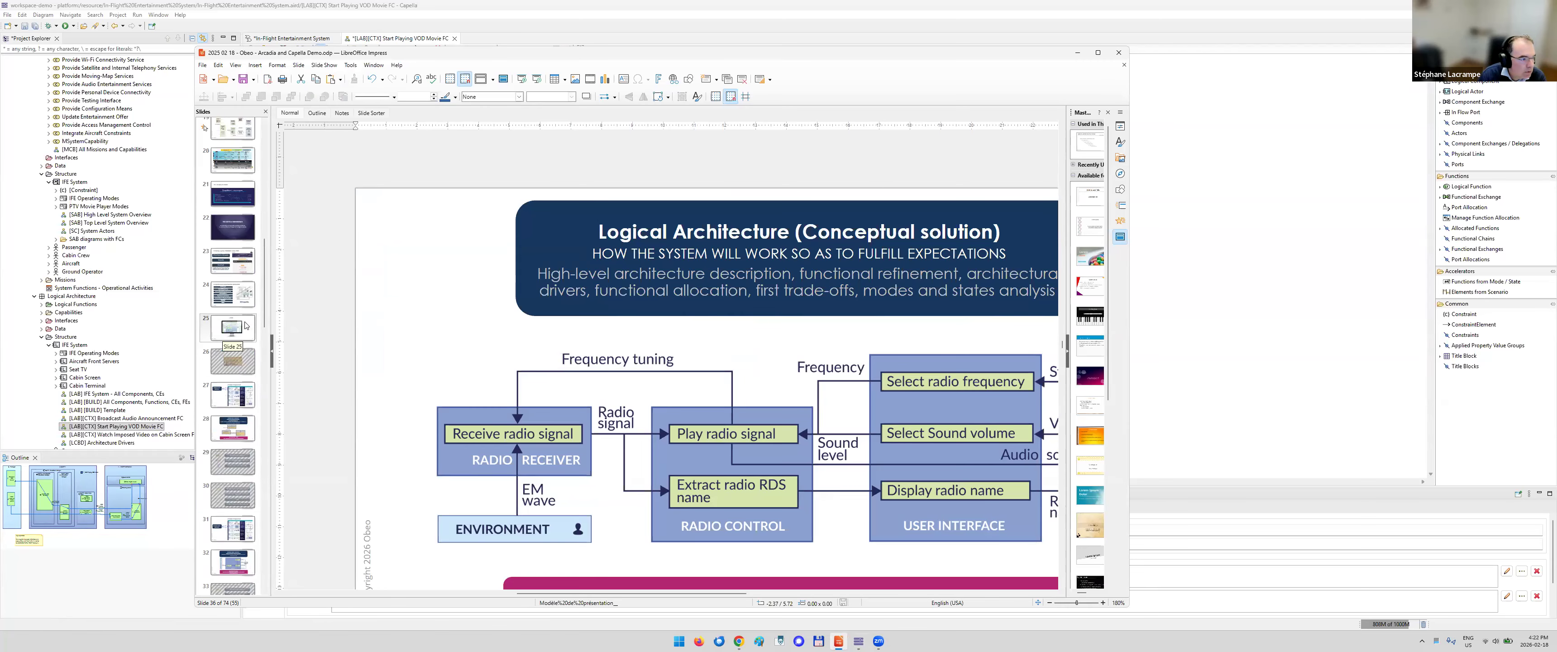
scroll(246, 326, up, 5)
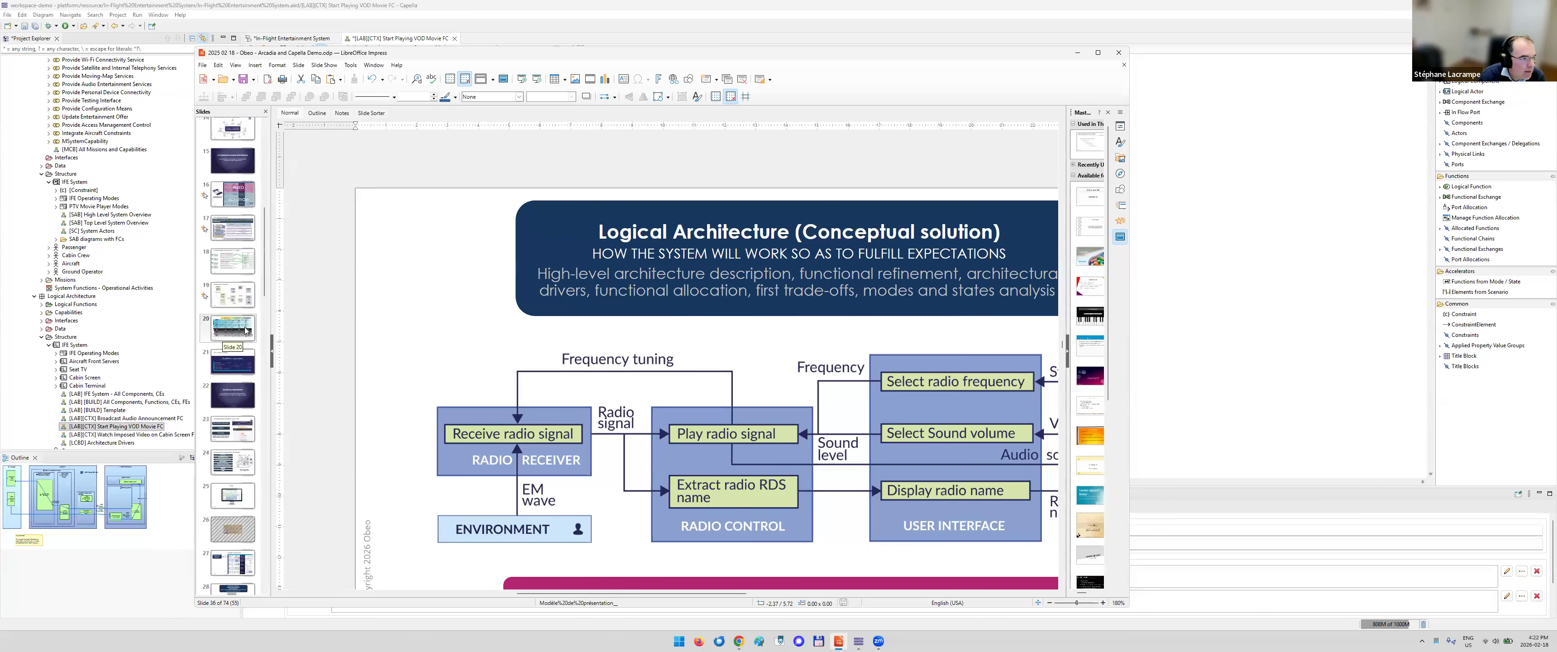
click(241, 368)
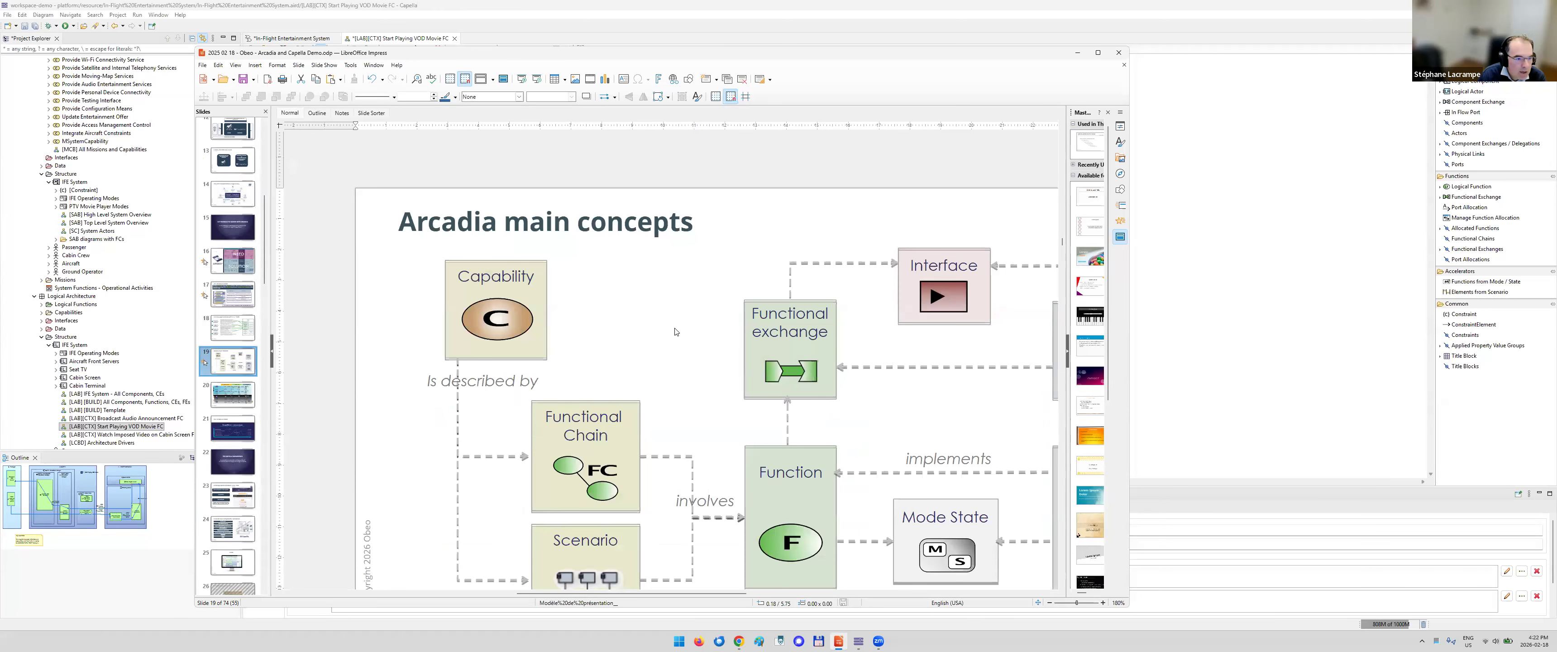
scroll(585, 297, down, 1)
click(506, 252)
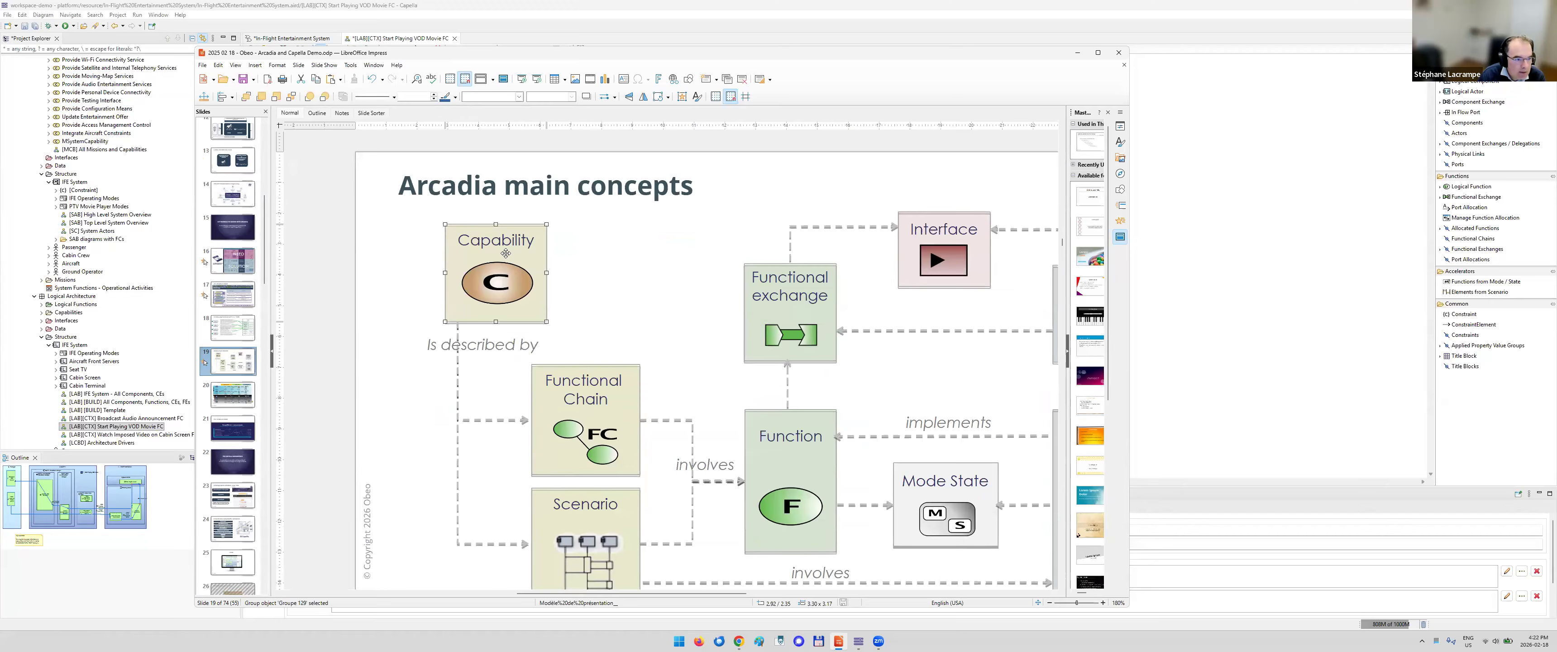
scroll(554, 347, down, 1)
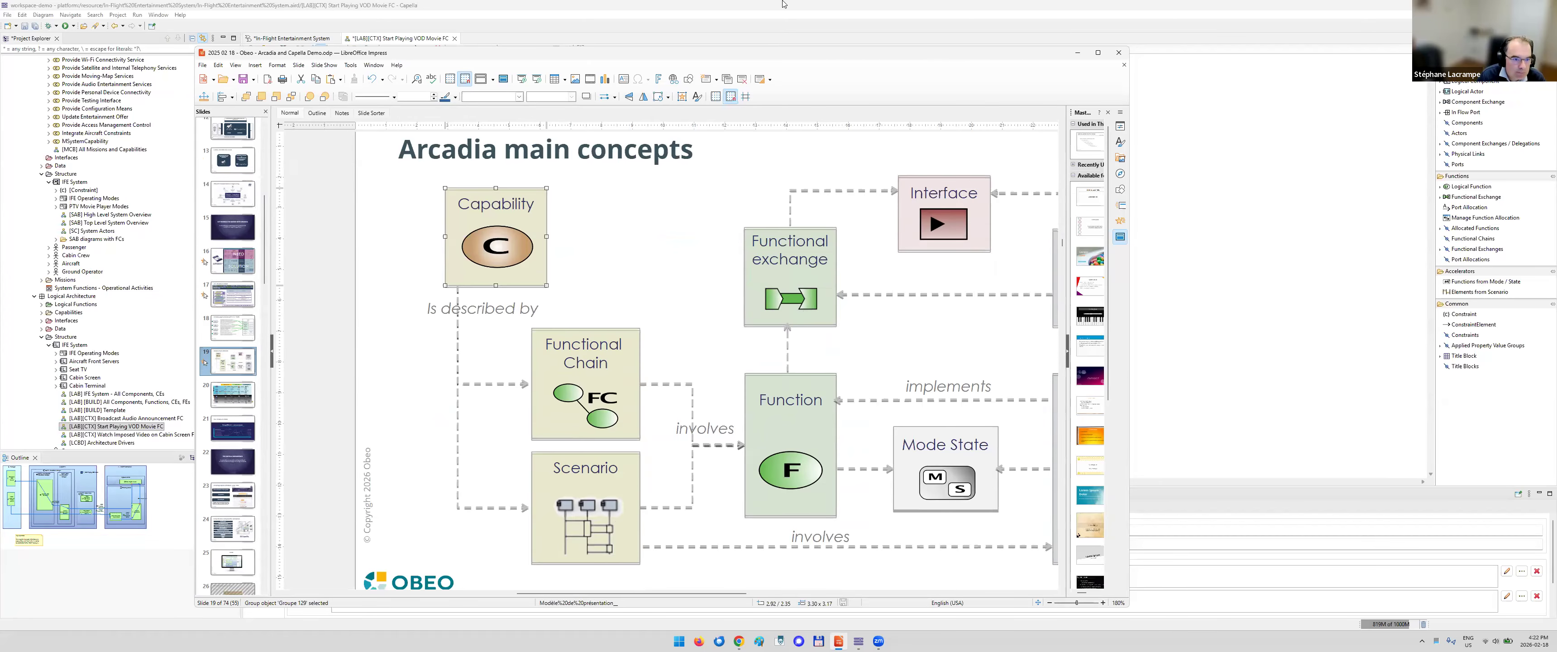
Return to Capella and initialize a functional scenario from the Start Playing VOD Movie functional chain in the diagram
click(783, 4)
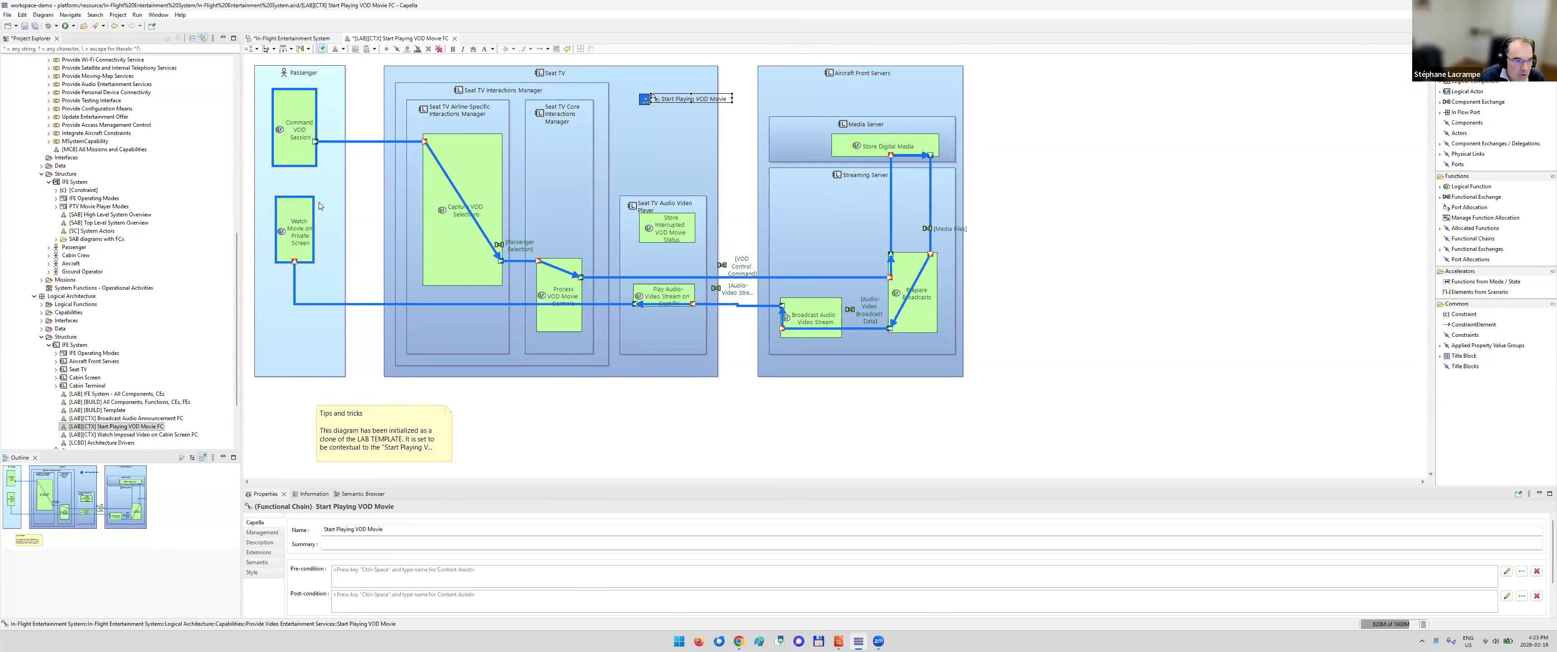
right_click(696, 100)
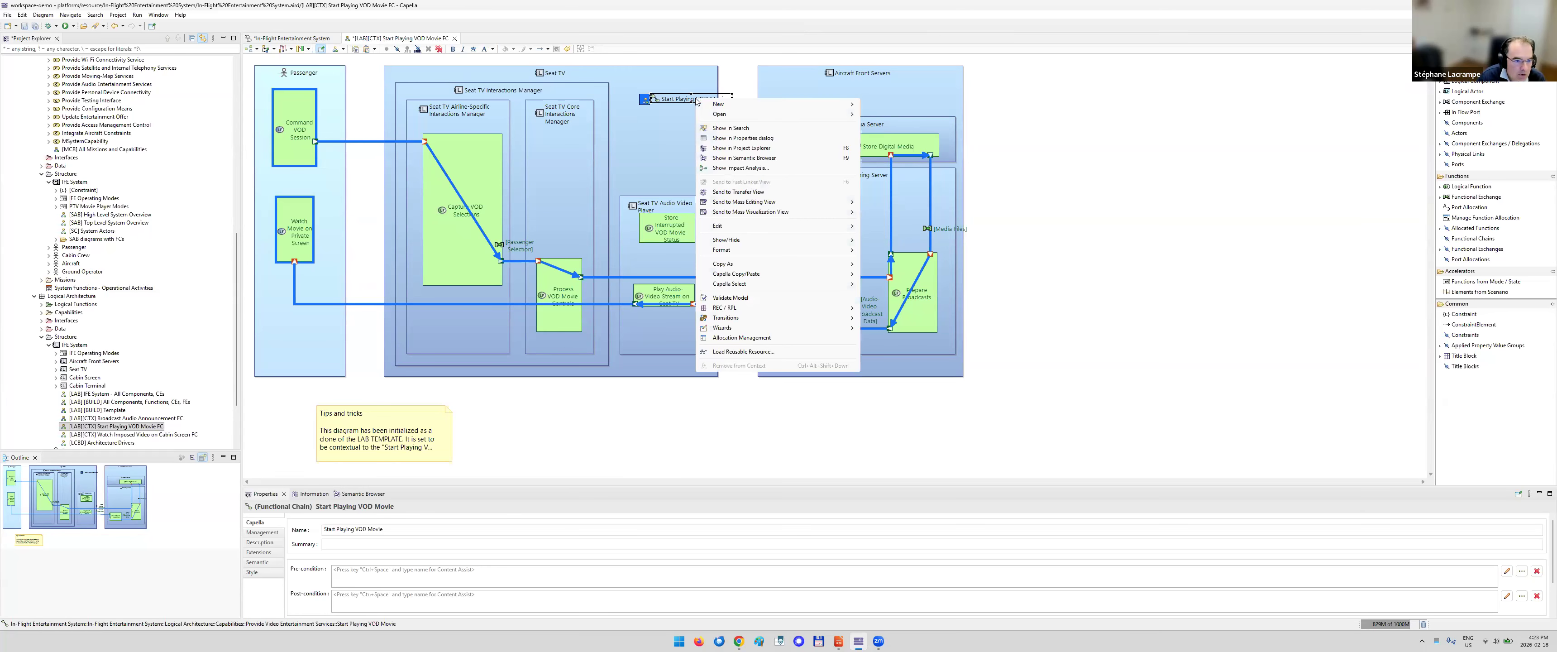
mouse_move(755, 320)
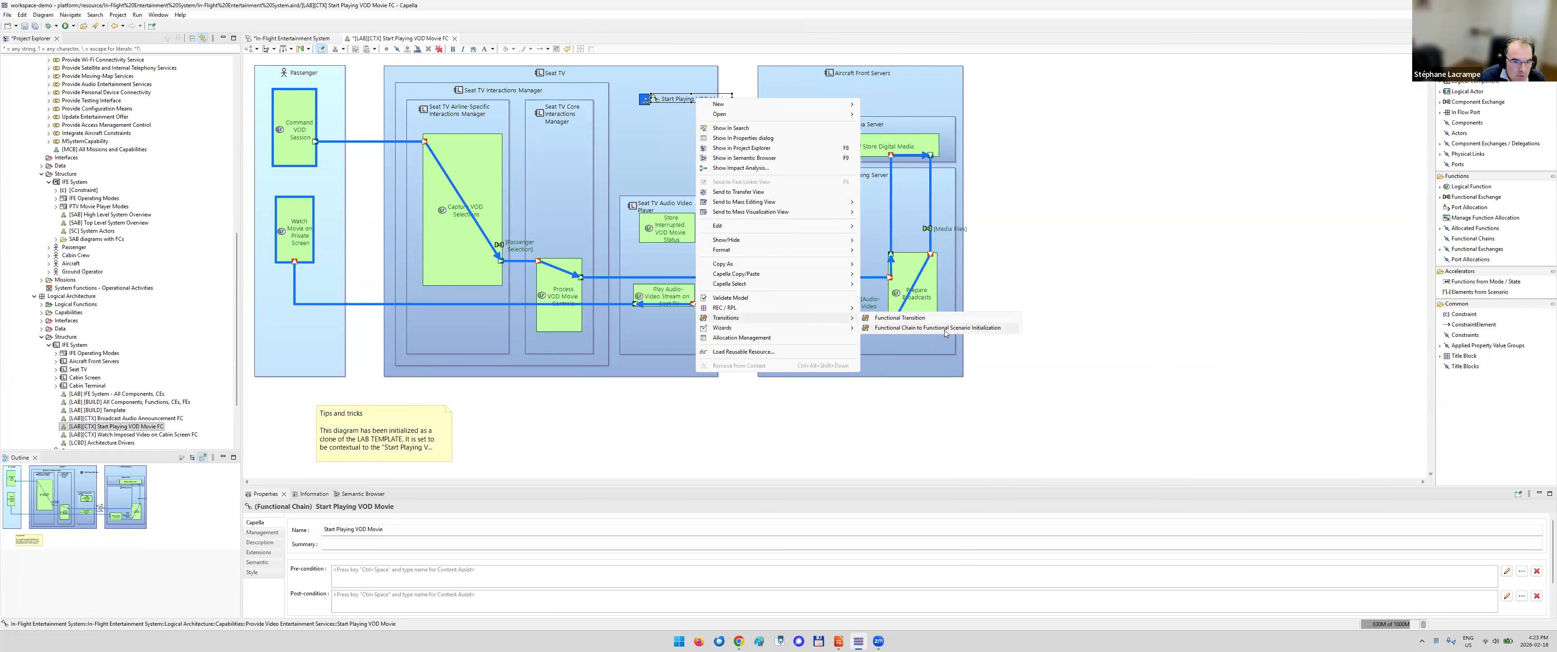
click(990, 334)
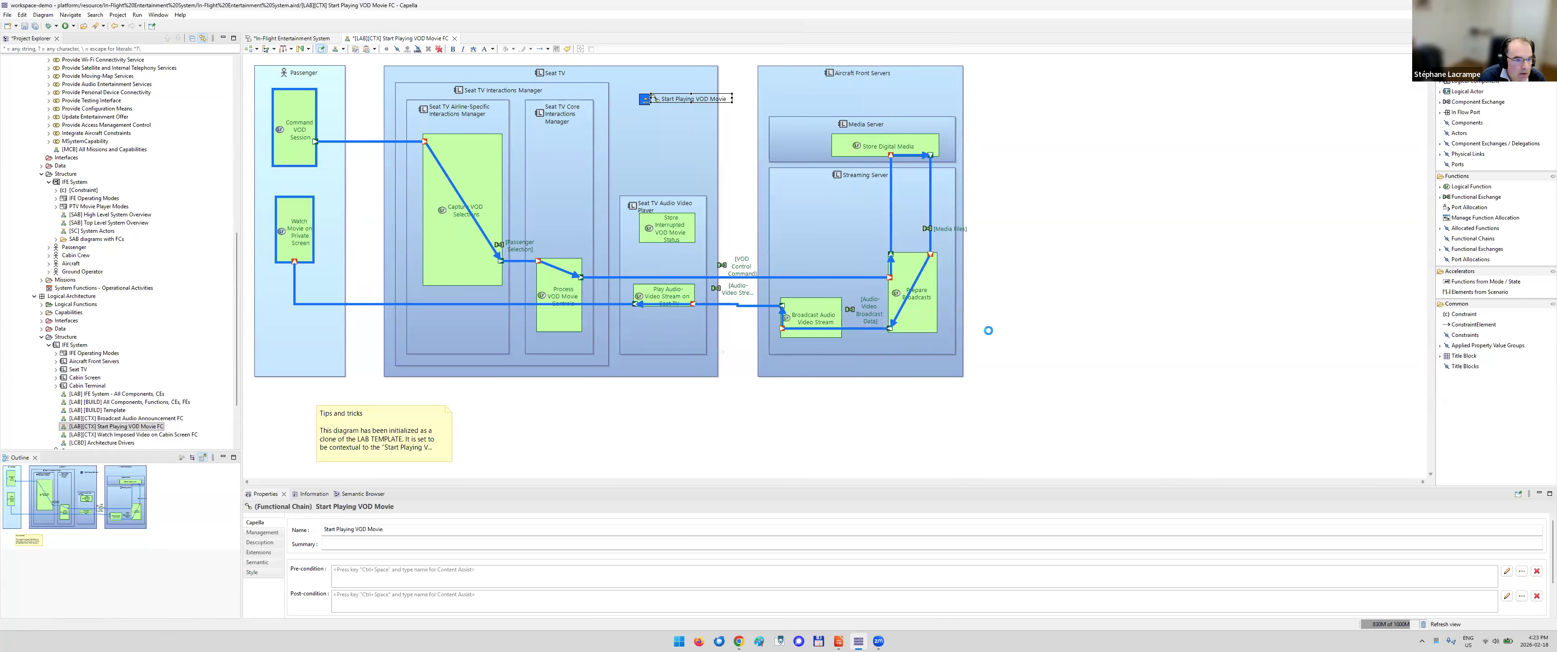
Locate the Start Playing VOD Movie functional chain in the Project Explorer and select the [FS] Start Playing VOD Movie 3 scenario
right_click(687, 102)
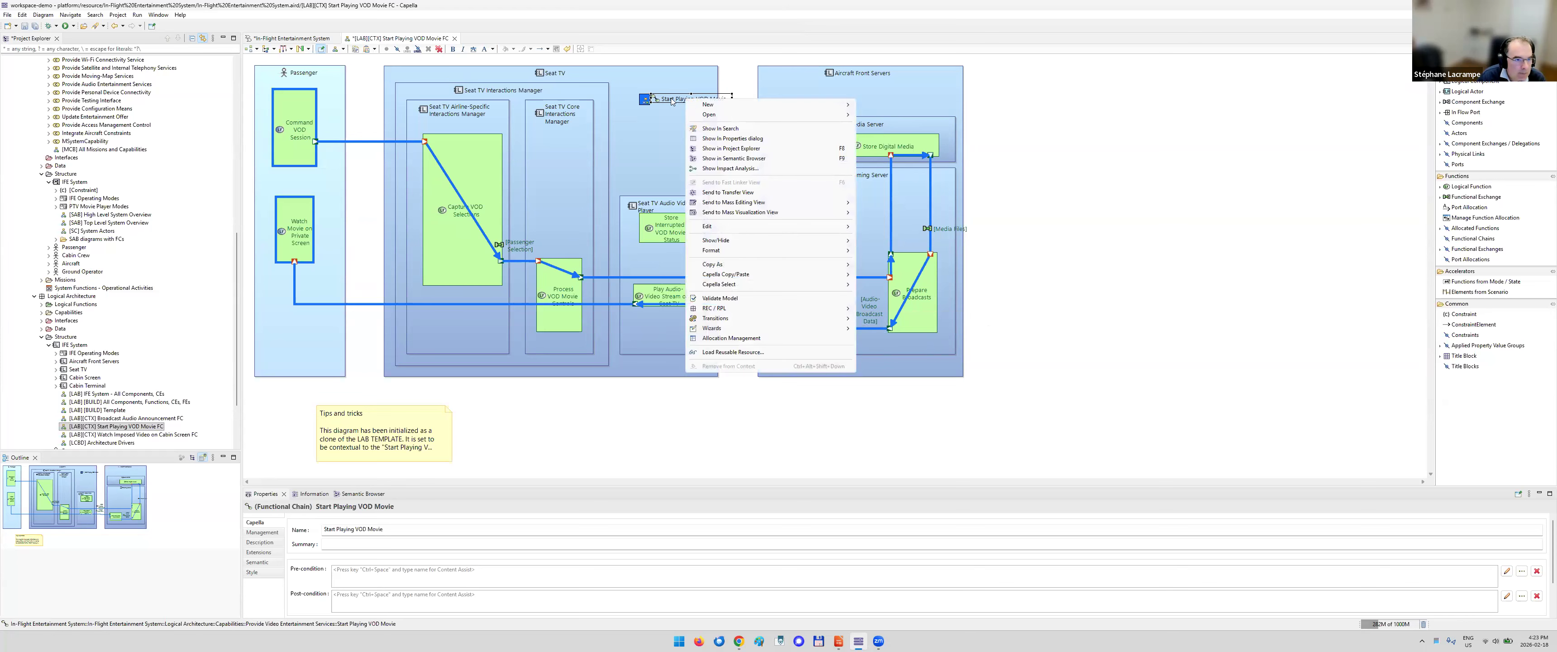
click(667, 101)
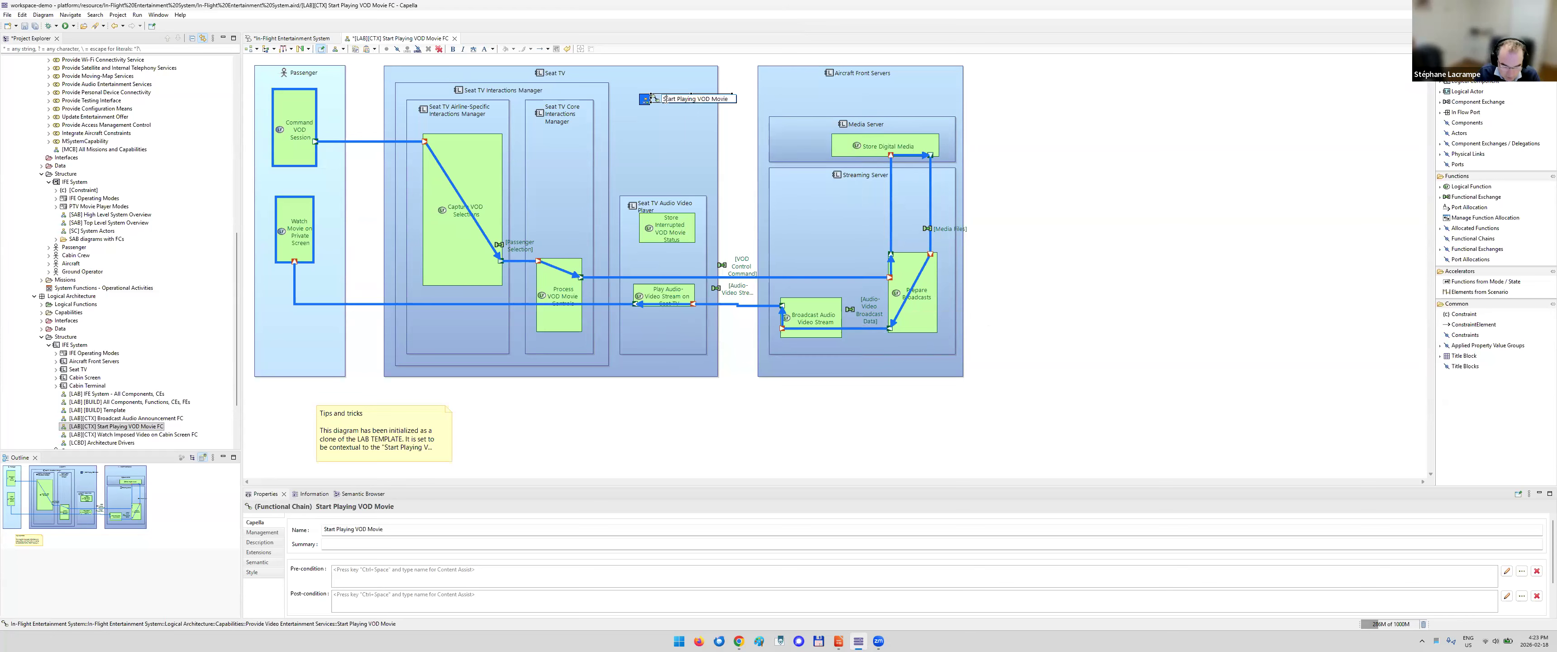
key(F8)
scroll(108, 340, down, 1)
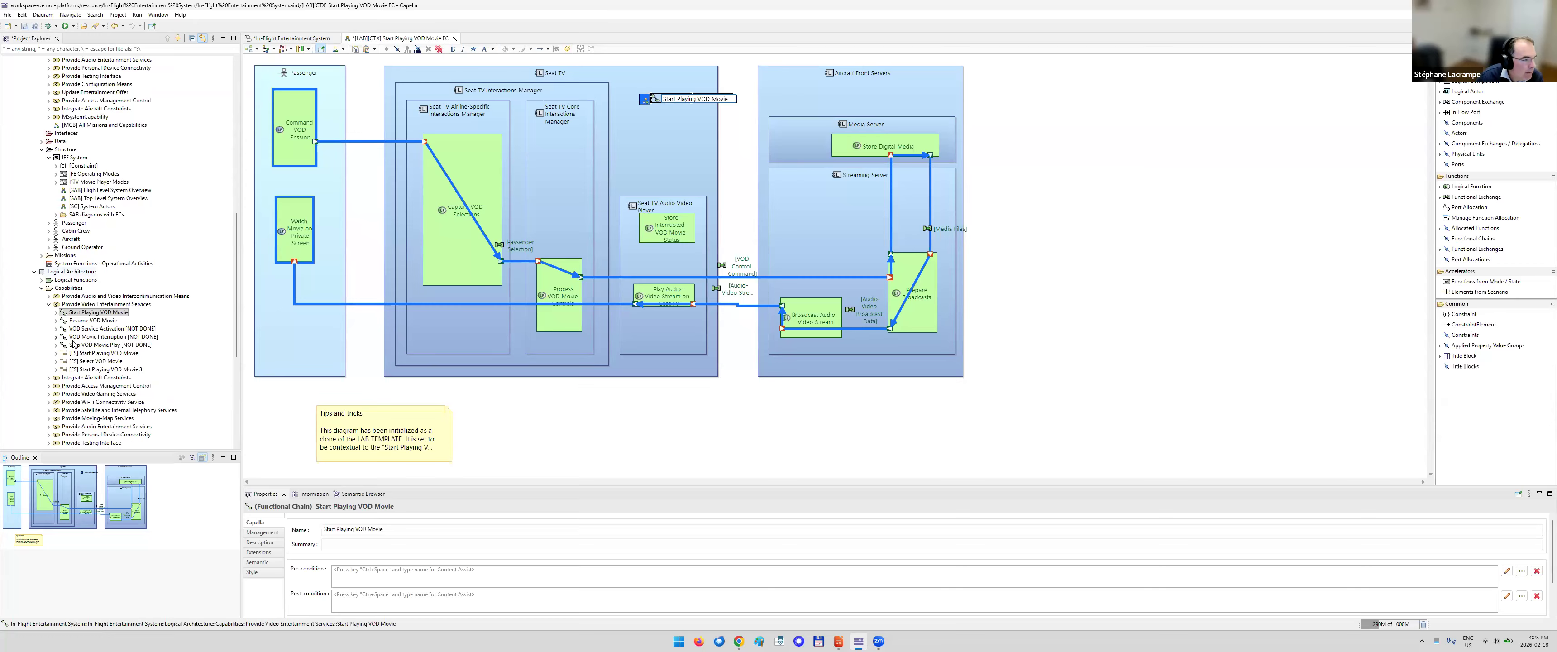
click(105, 370)
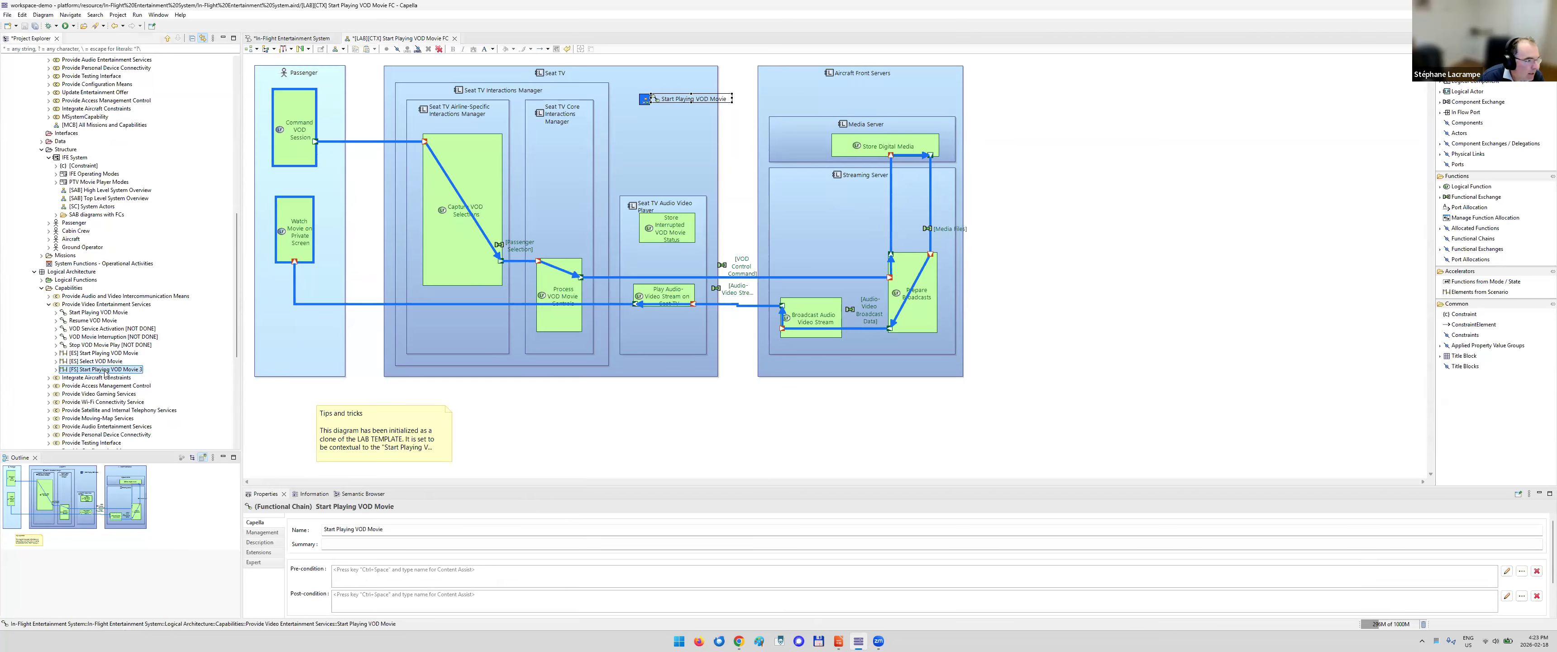
Initialize another functional scenario from the Start Playing VOD Movie functional chain under the Provide Video Entertainment Services capability
click(117, 313)
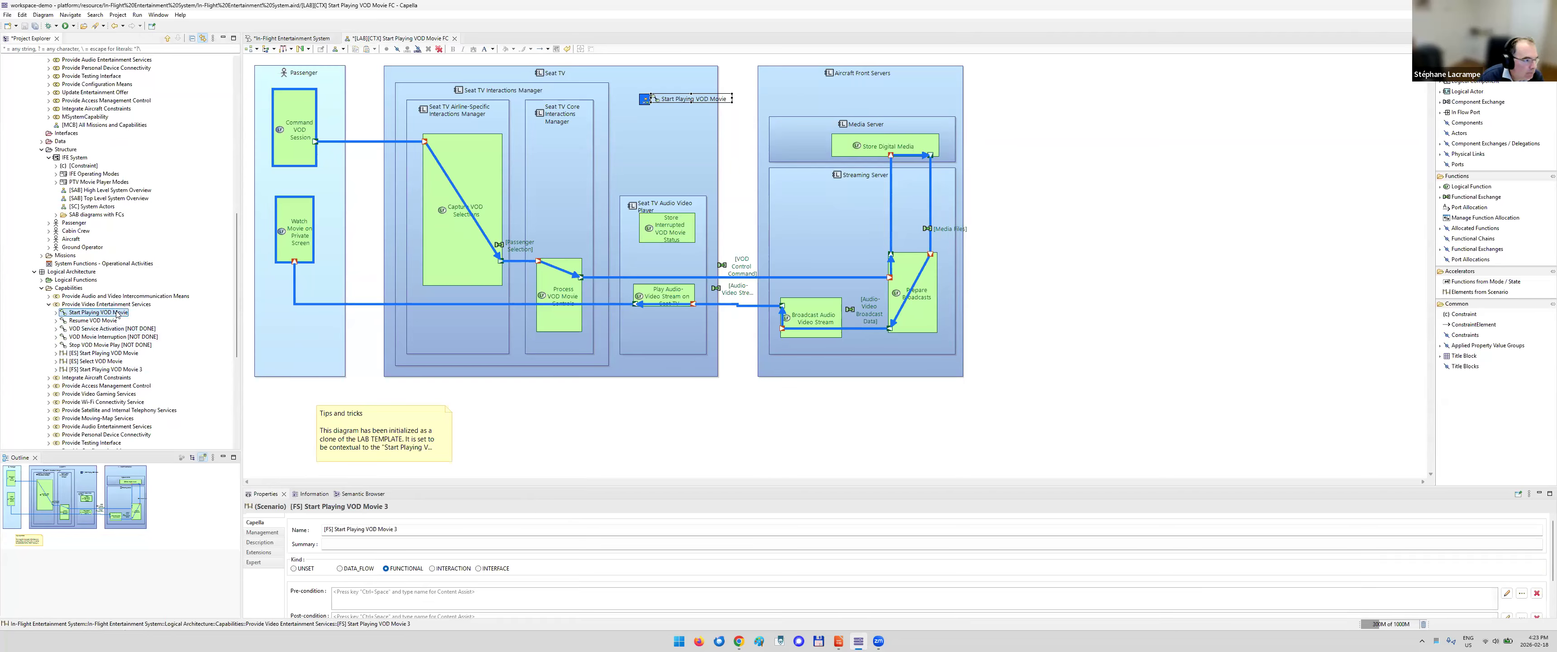
right_click(117, 313)
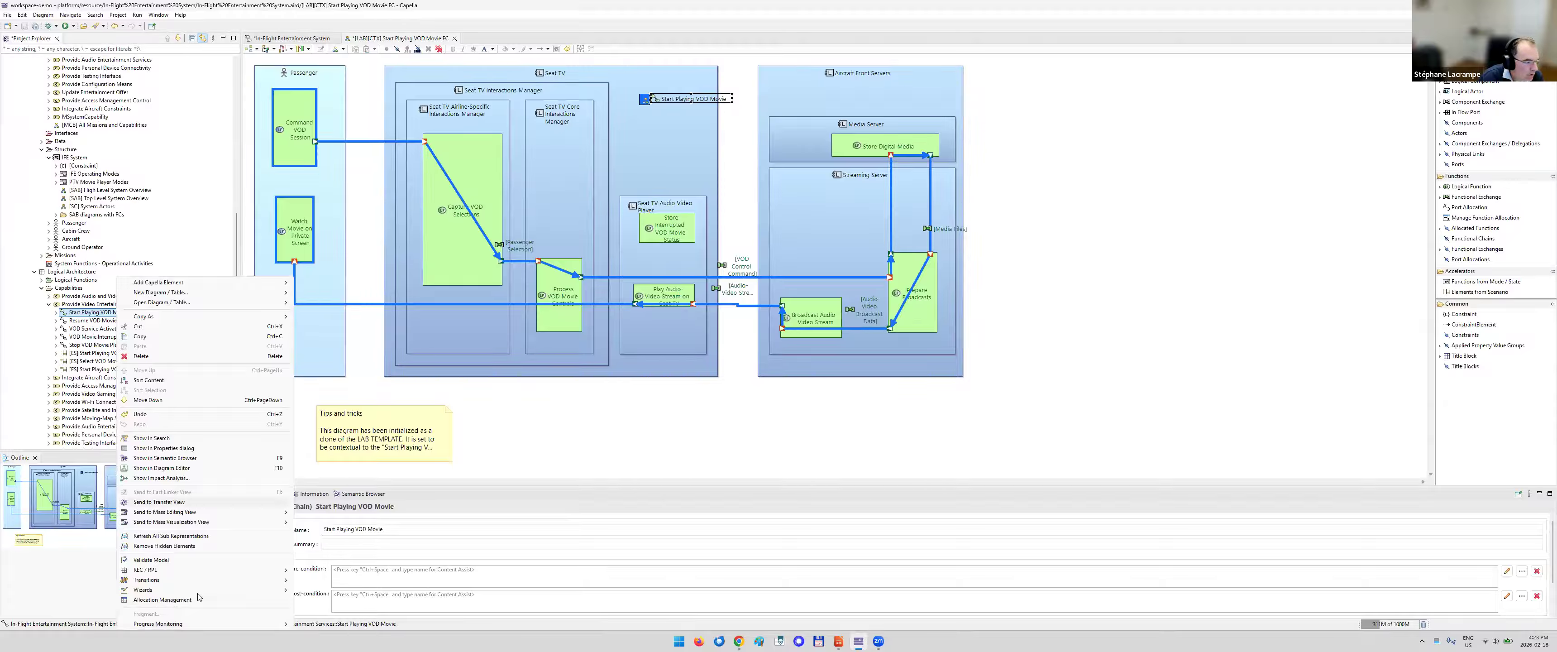
mouse_move(215, 581)
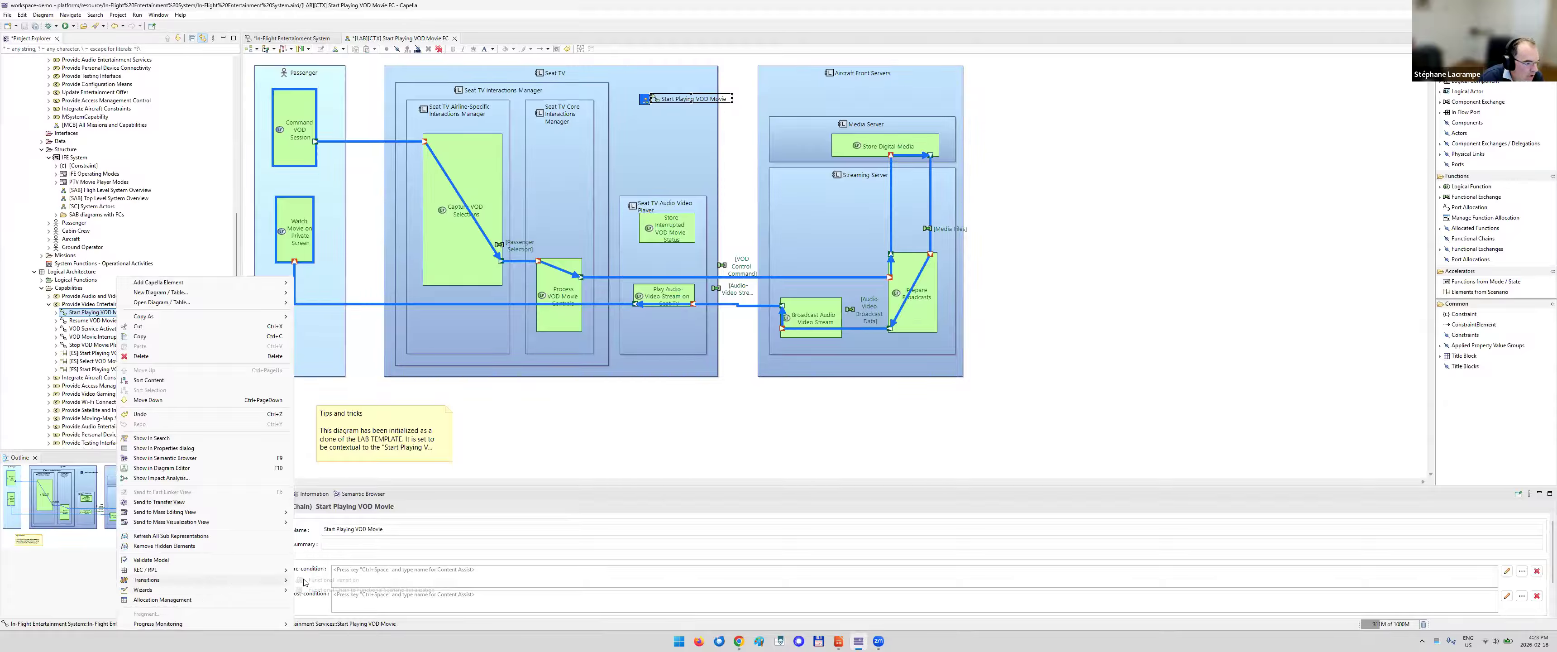
click(335, 591)
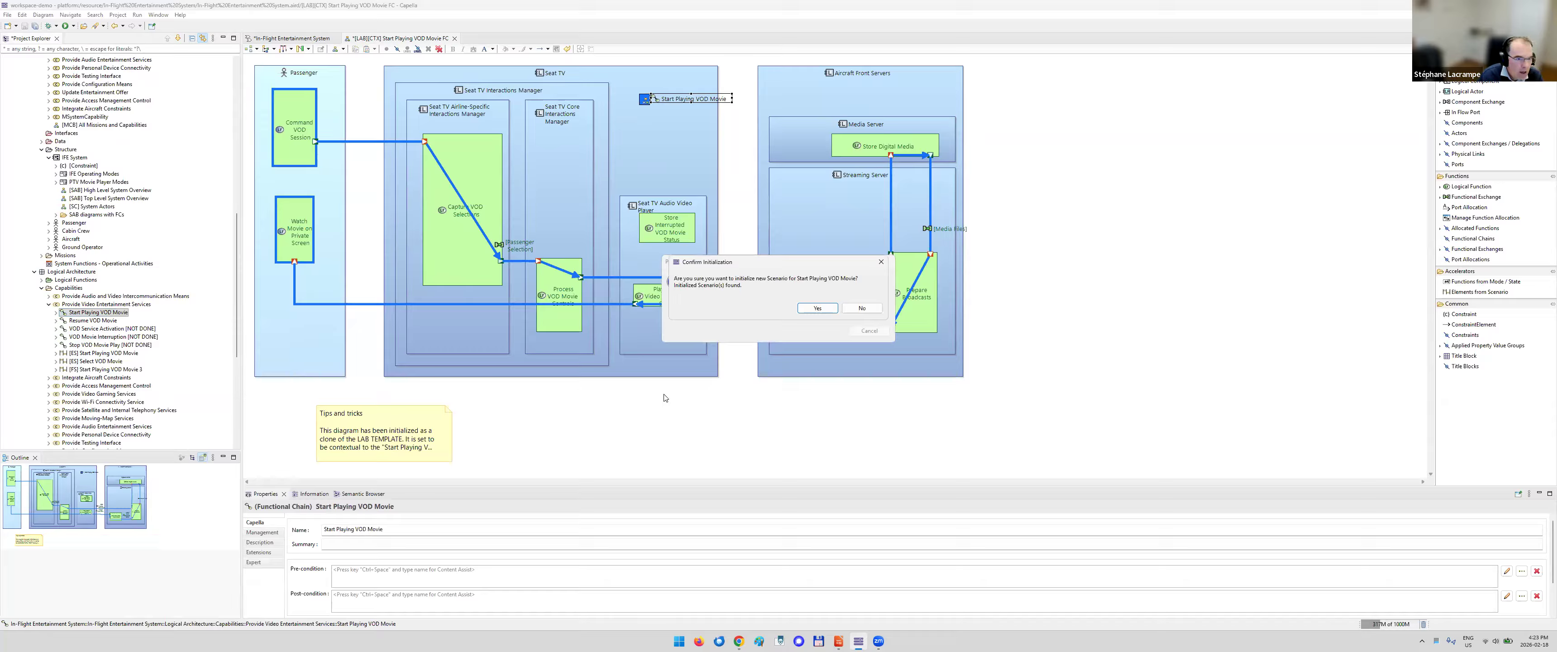
click(816, 308)
Create a function scenario diagram for the [FS] Start Playing VOD Movie 4 scenario, keeping the proposed name
click(123, 379)
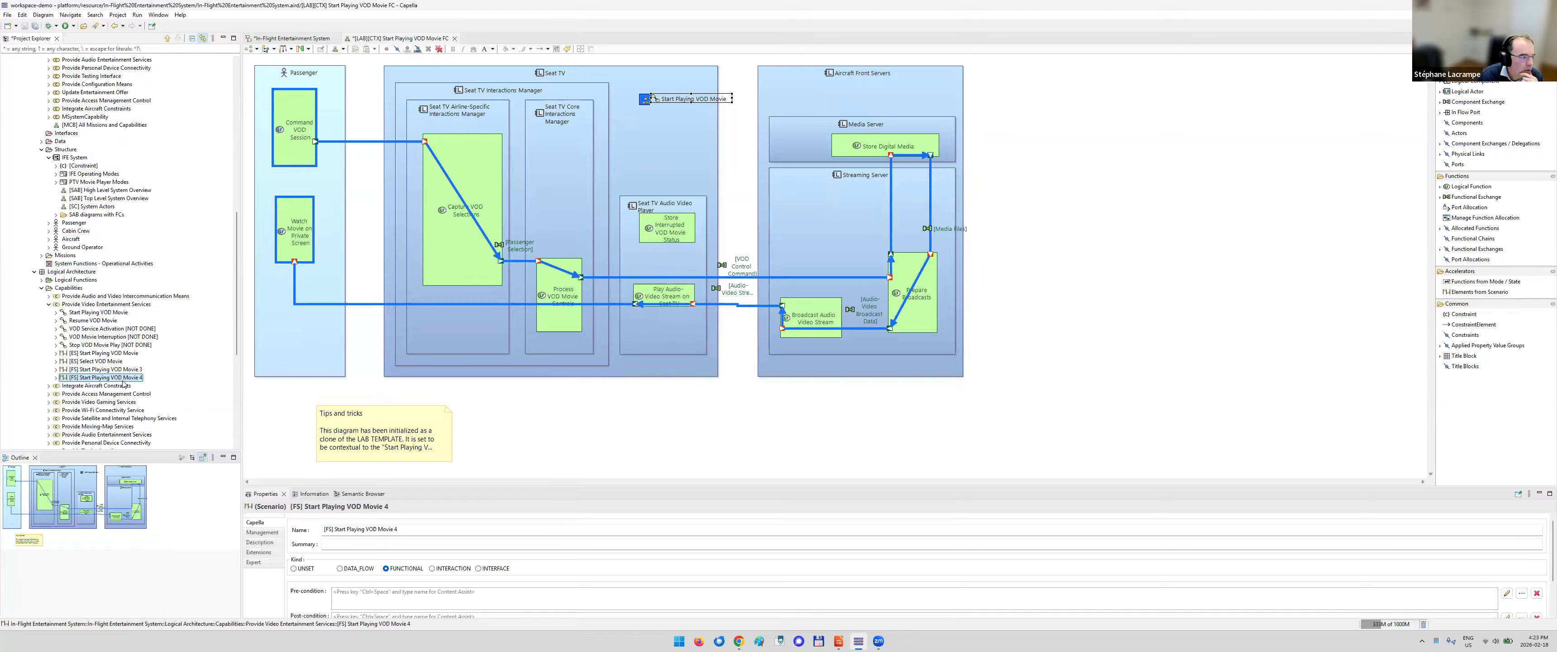
right_click(123, 383)
mouse_move(275, 56)
click(329, 52)
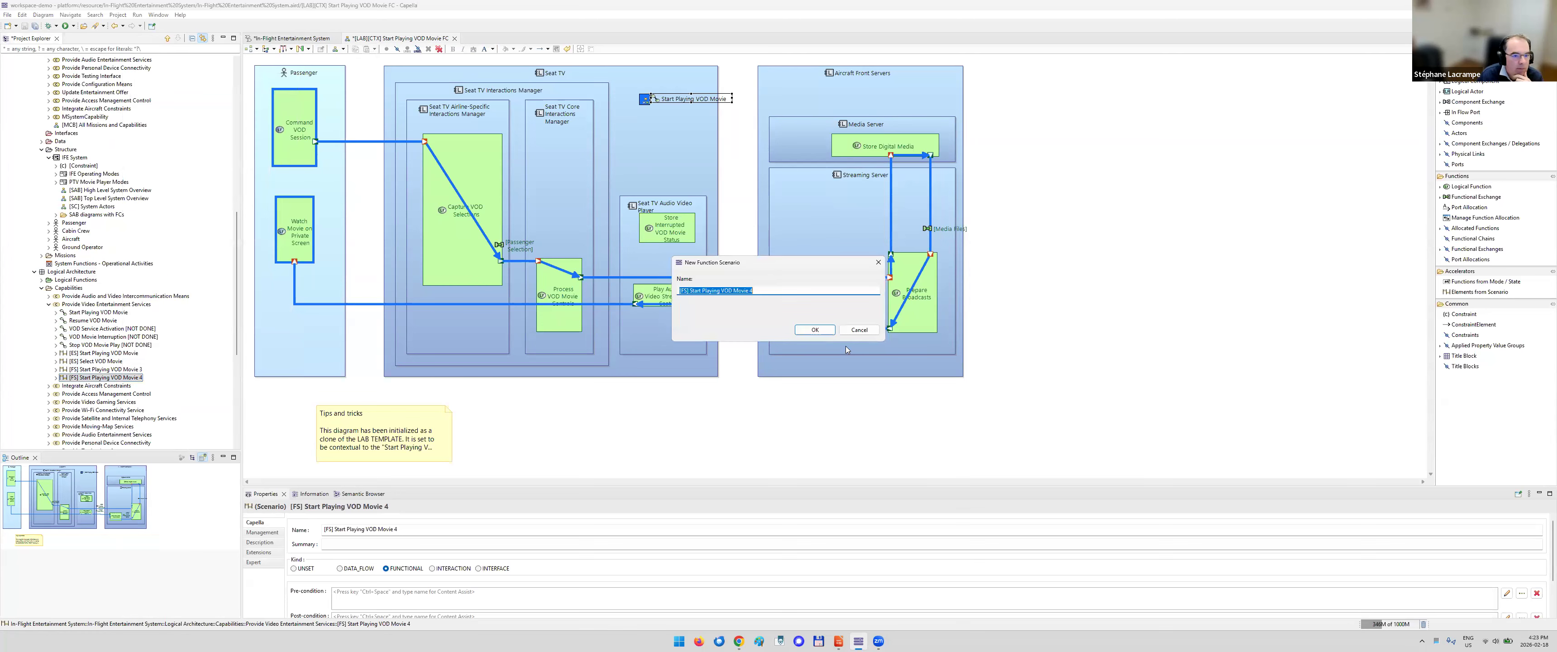
click(815, 330)
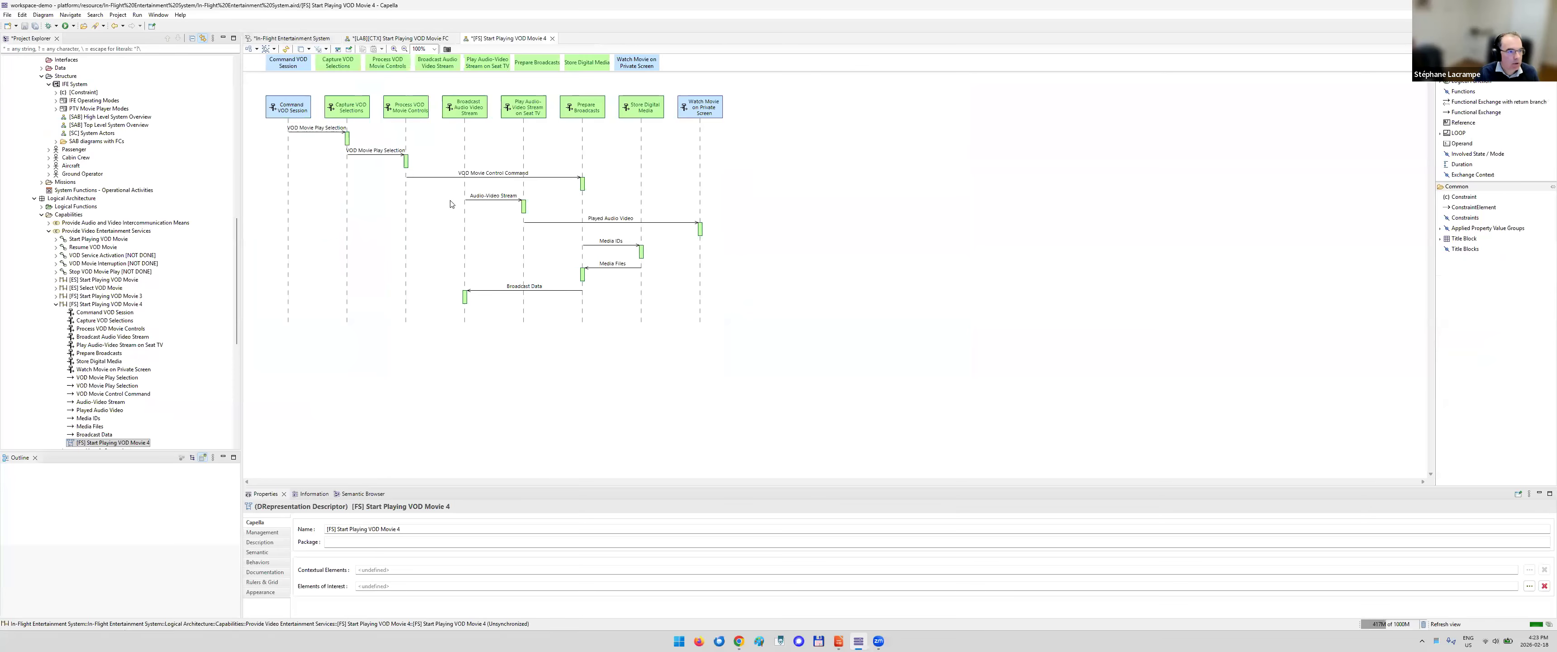
Examine the functional scenario's exchange sequence at 150%, and close it together with the Start Playing VOD Movie FC diagram
ctrl+scroll(450, 203, up, 1)
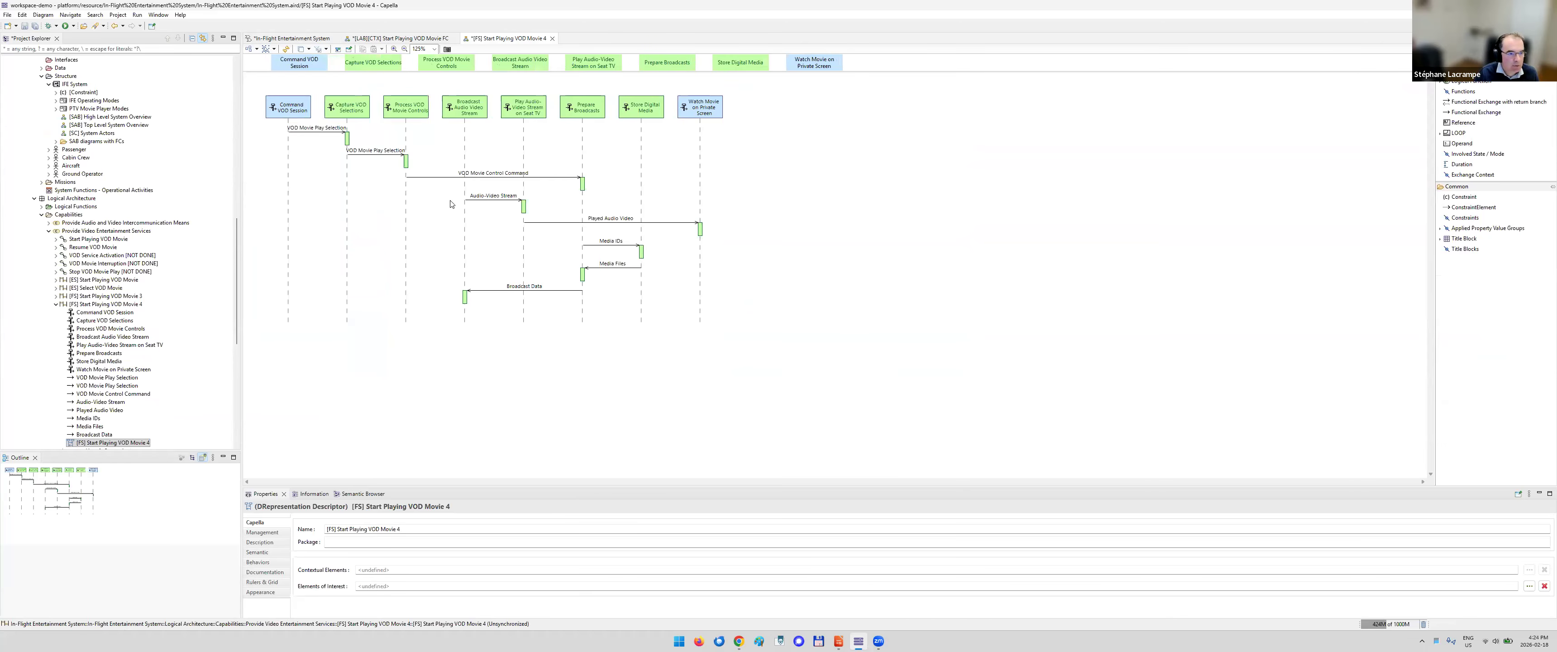
ctrl+scroll(436, 164, up, 1)
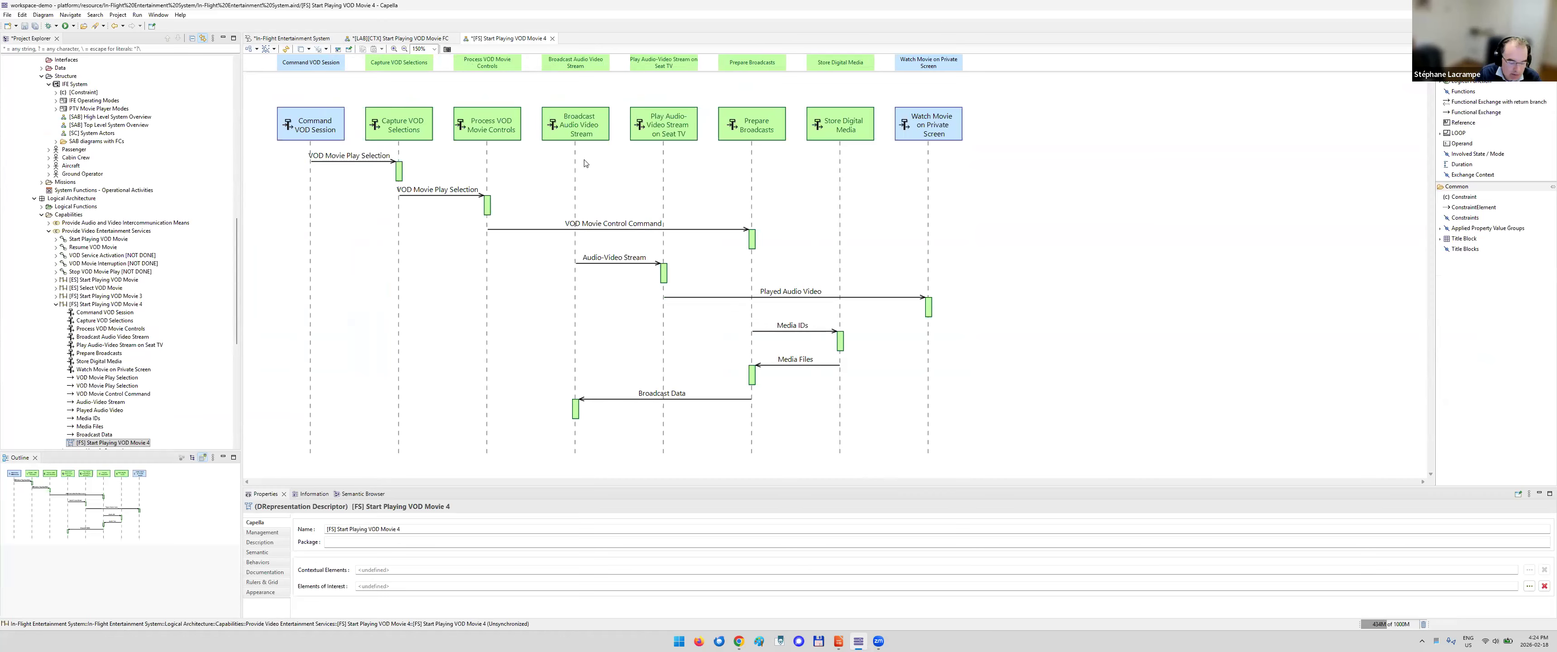
click(552, 38)
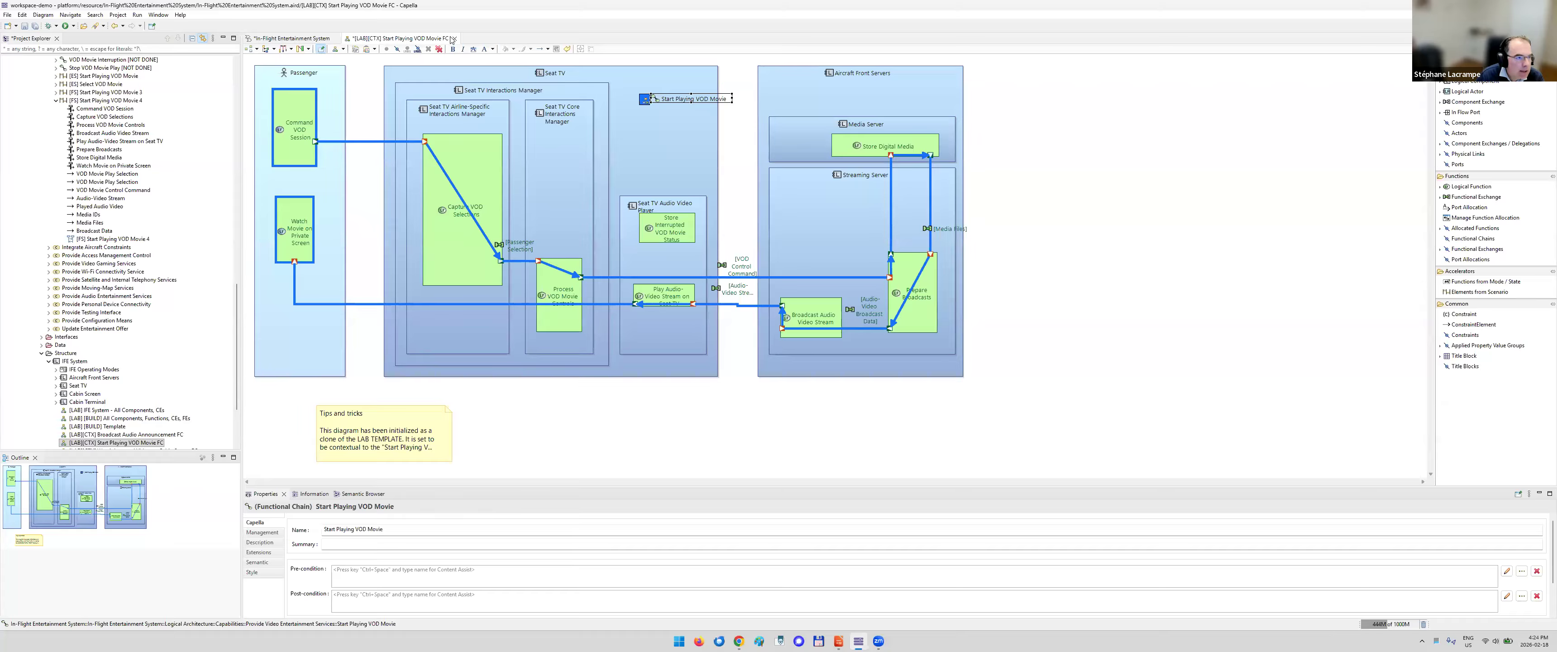
key(ctrl+w)
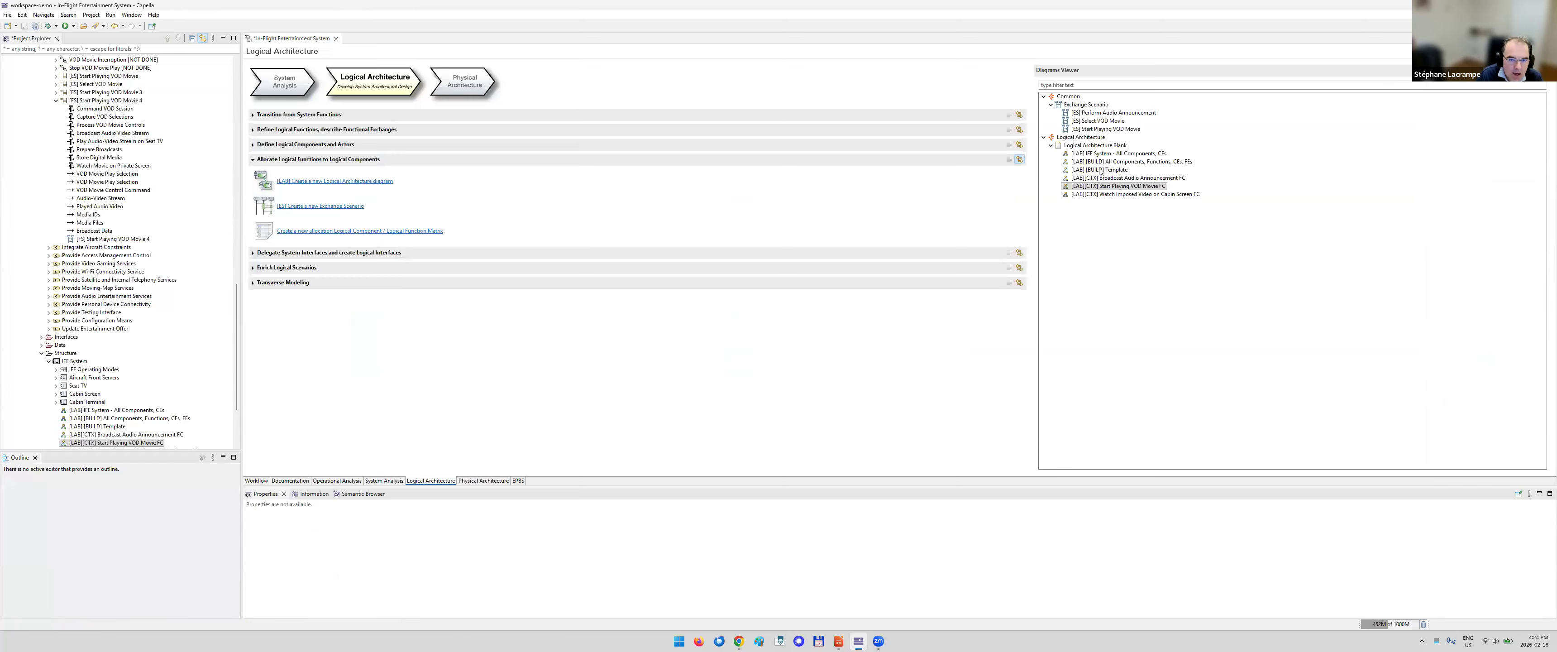
Open the [LAB] [BUILD] Template diagram and review its components and allocated functions at 100%
click(1111, 173)
double_click(1115, 173)
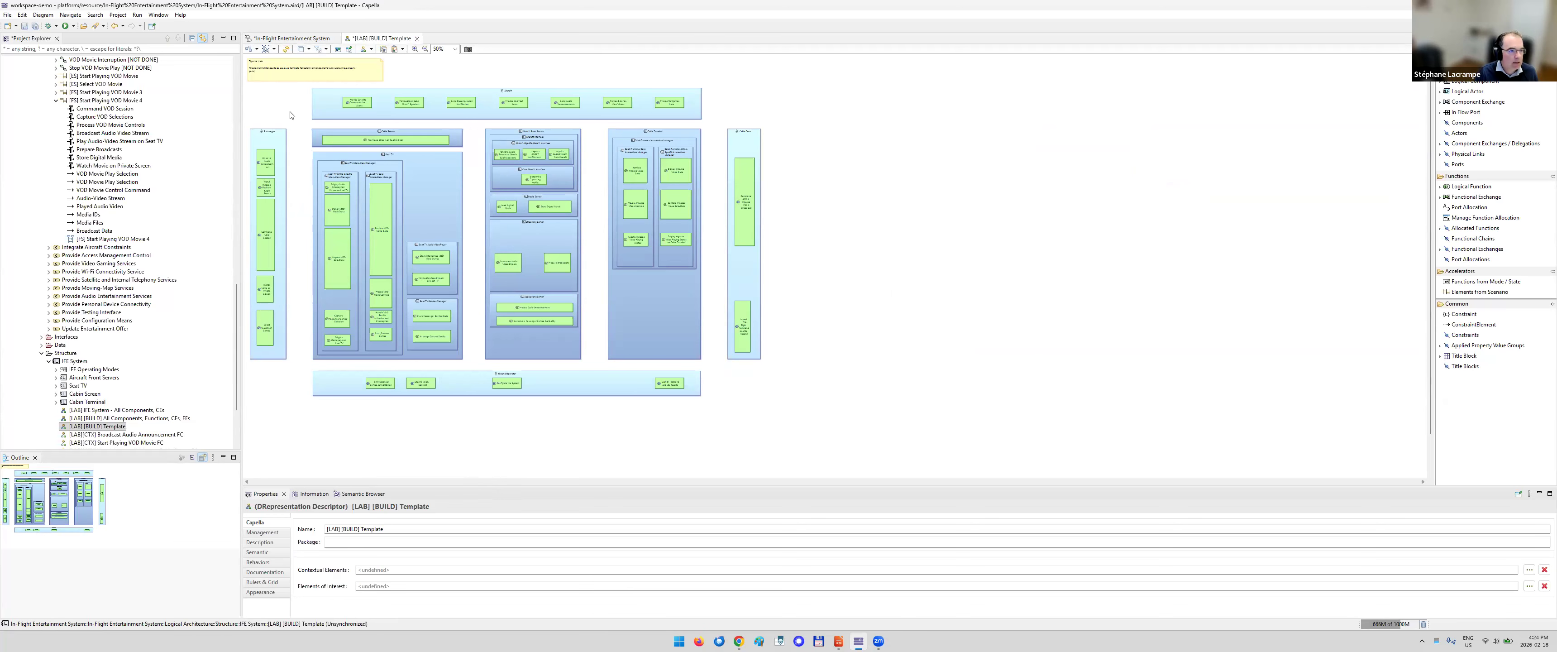
ctrl+scroll(282, 124, up, 2)
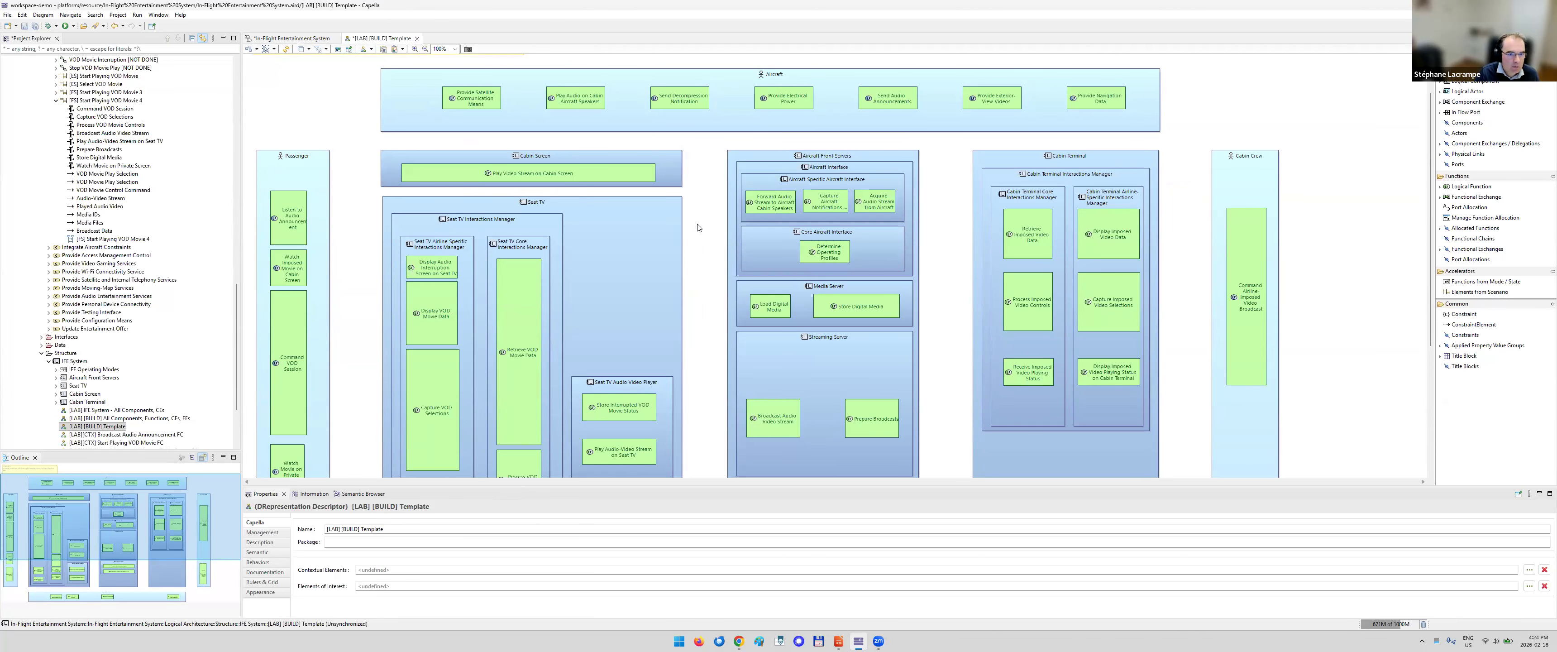
scroll(698, 227, down, 4)
scroll(699, 227, up, 5)
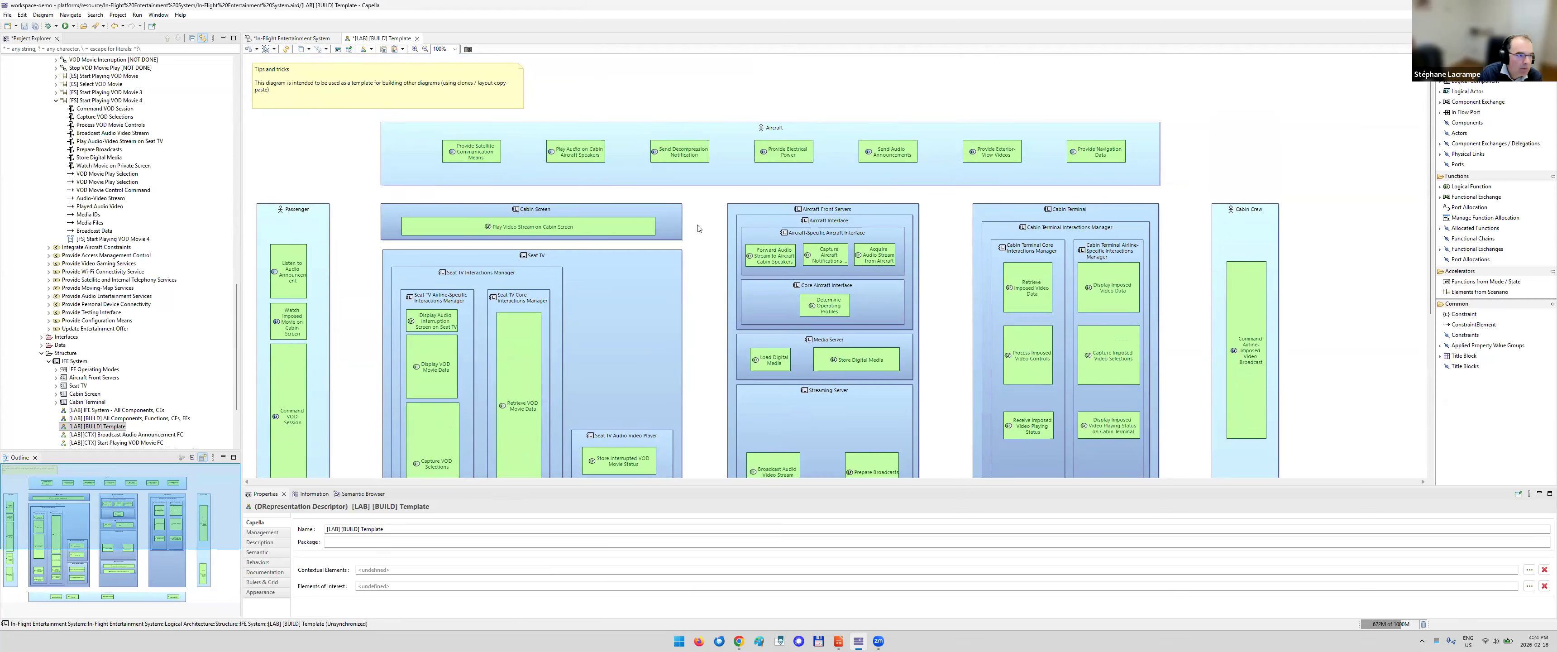
Open the [SAB] High Level System Overview diagram from System Analysis to view the system functions, and close it
click(296, 38)
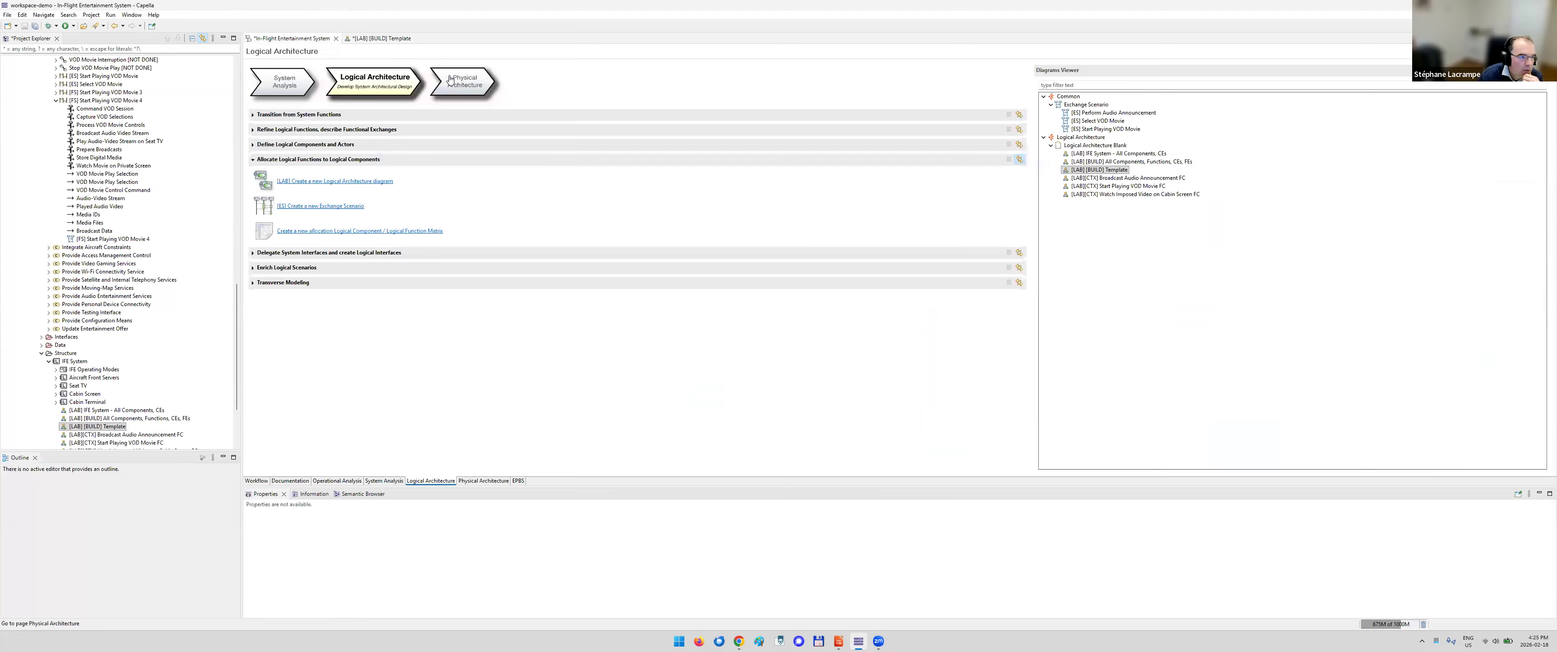
click(289, 86)
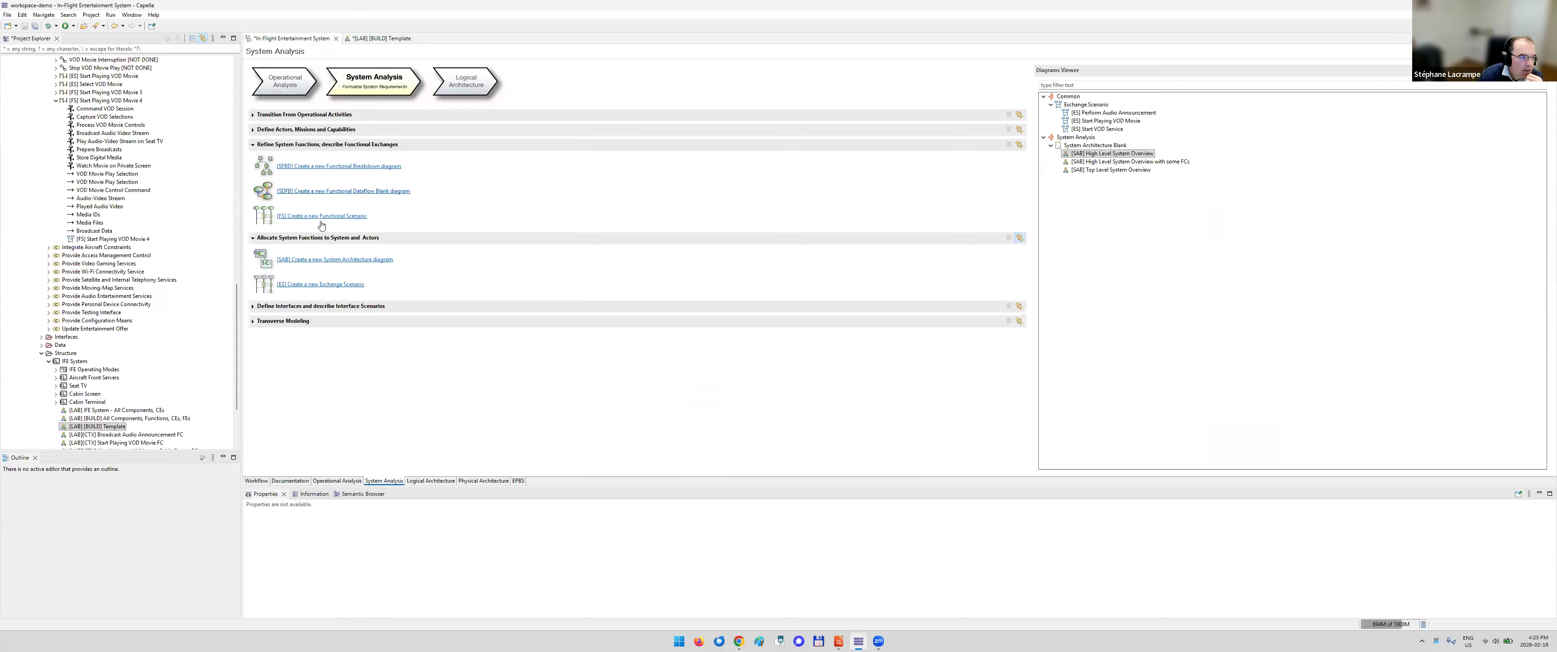
double_click(1094, 155)
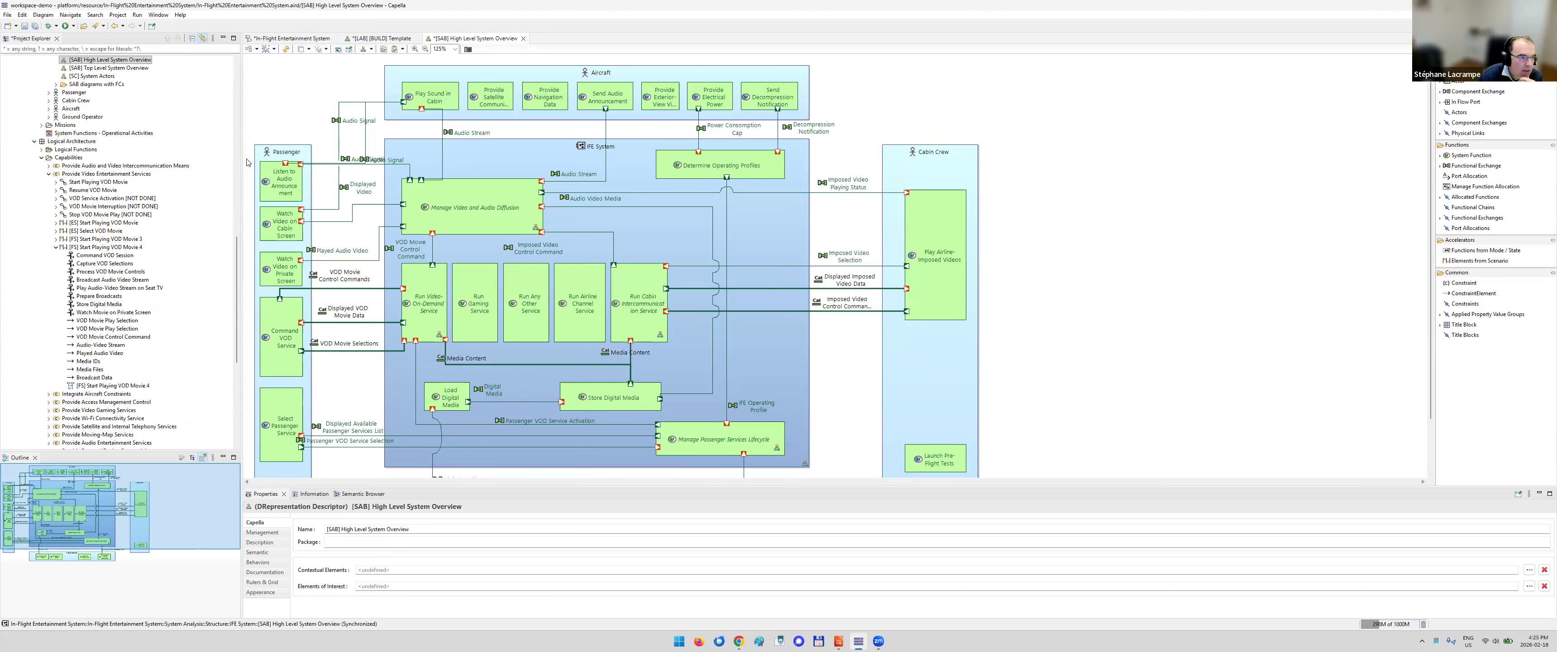
click(523, 38)
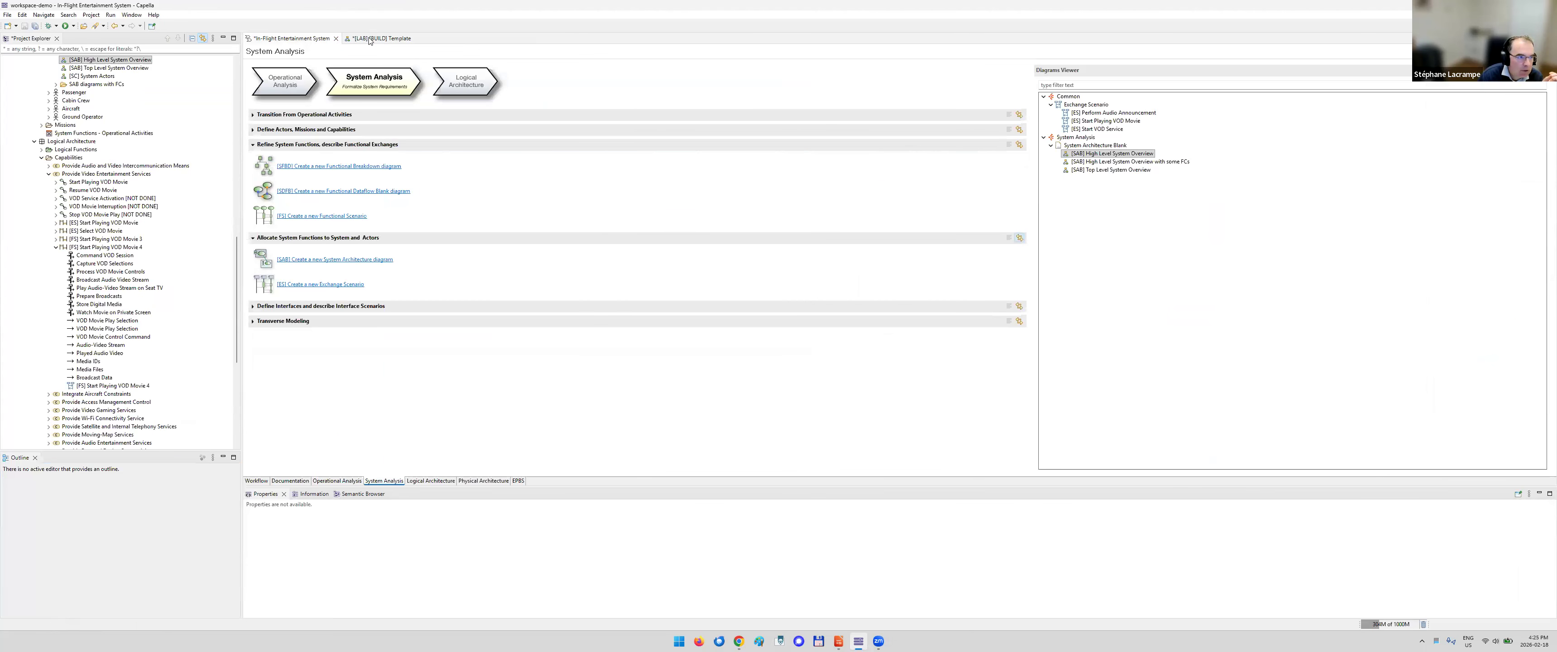
Return to the [LAB] [BUILD] Template diagram and examine the functions allocated to the logical components and actors
click(369, 38)
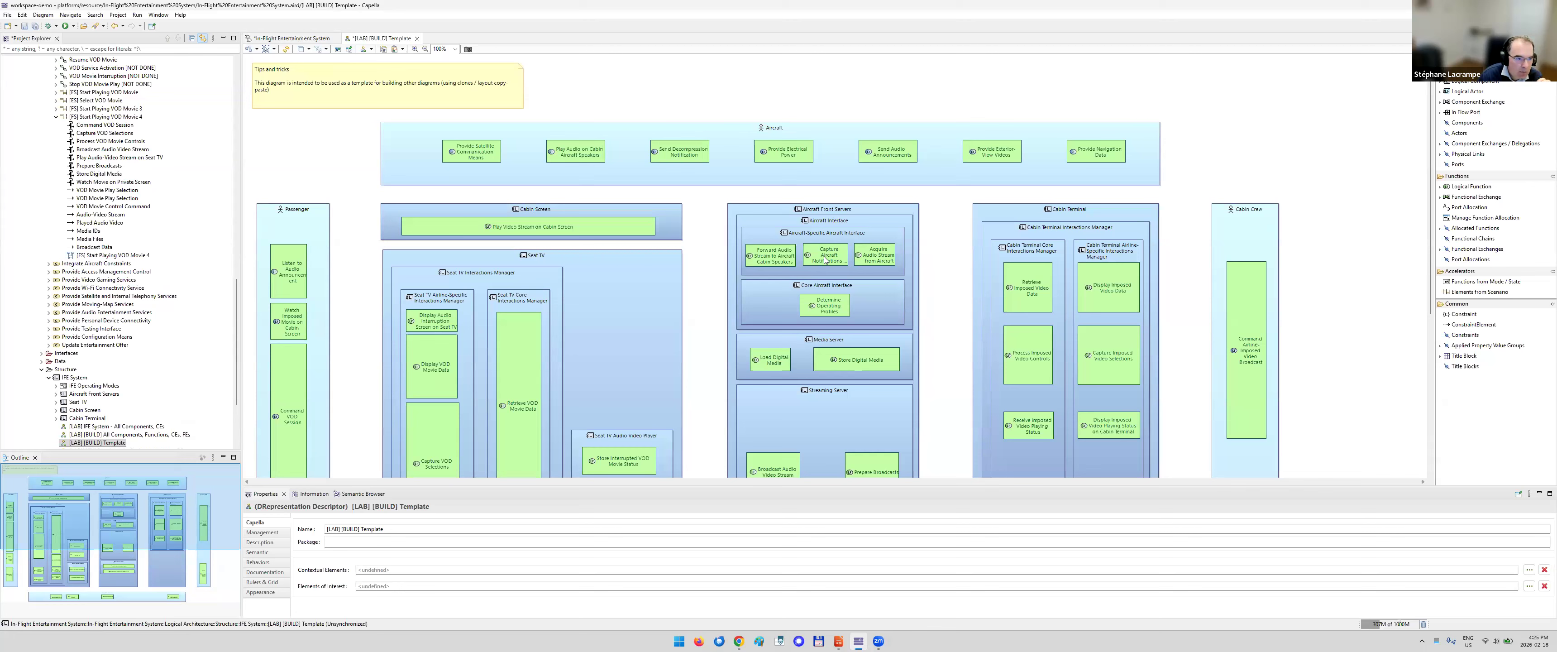
scroll(825, 260, down, 3)
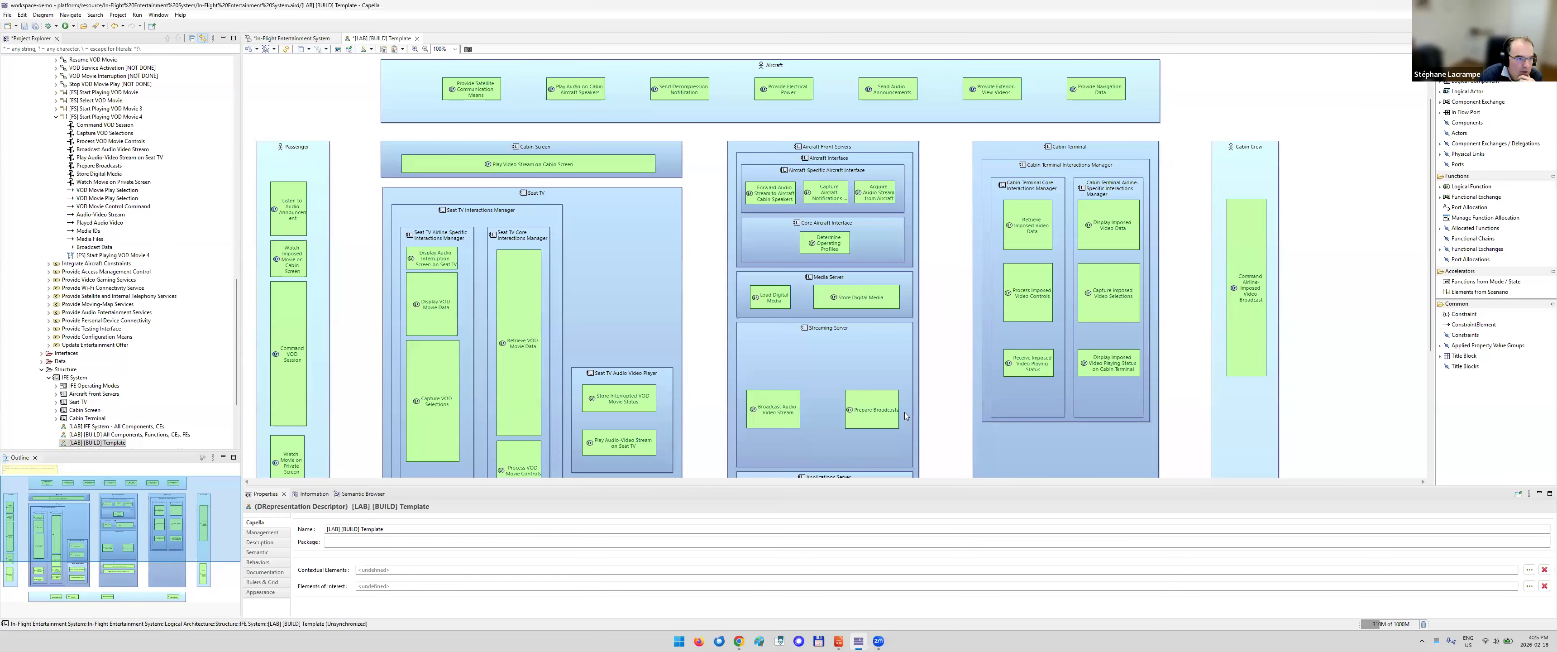
scroll(821, 207, up, 3)
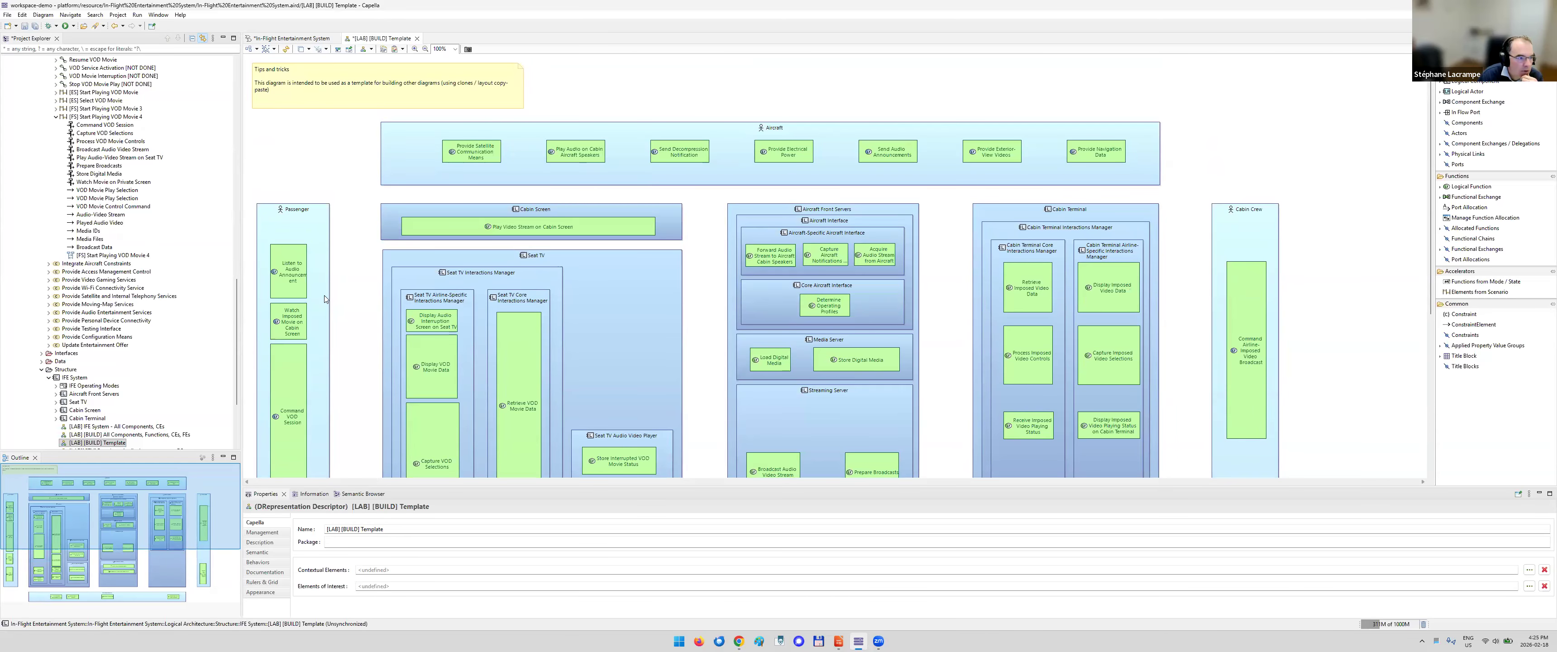
Examine the rest of the [LAB] [BUILD] Template diagram down to the Ground Operator actor, and show the available paste-format options
scroll(324, 296, down, 6)
scroll(325, 309, down, 6)
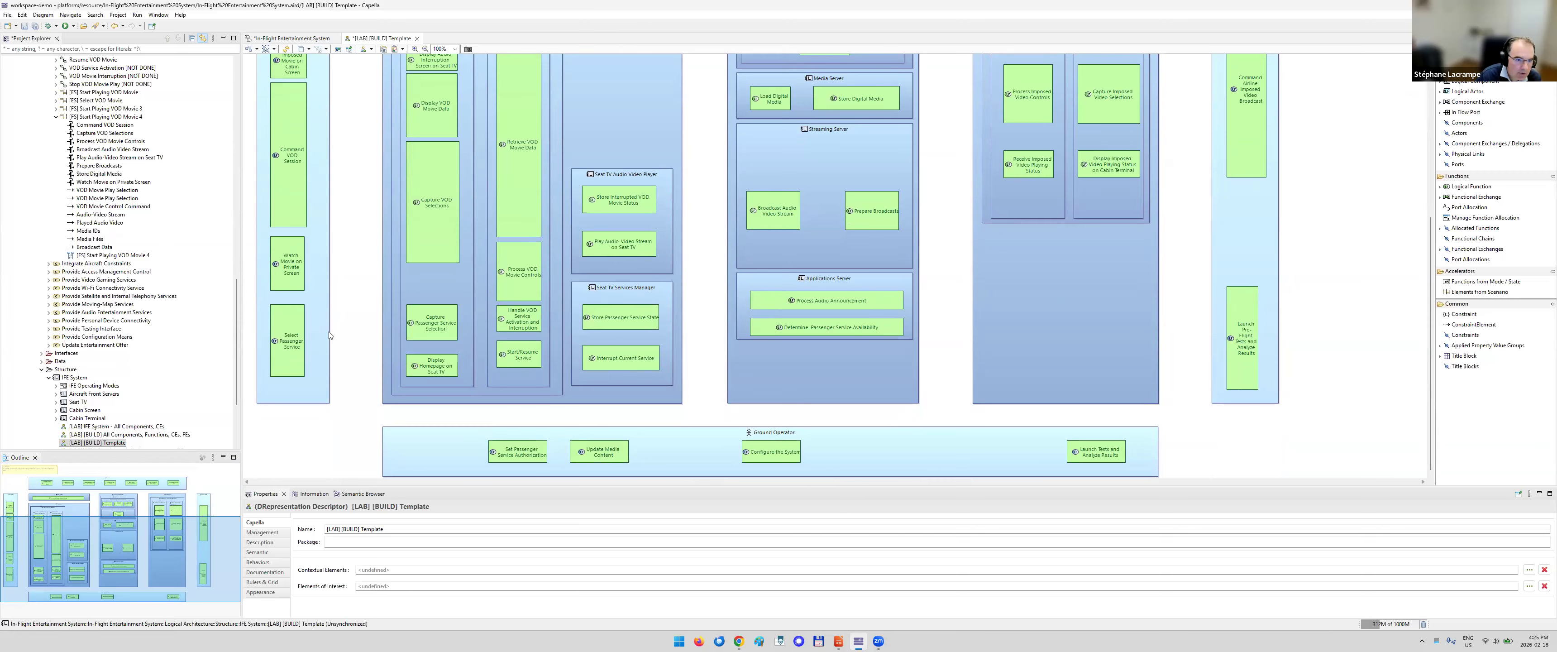
scroll(330, 336, up, 10)
scroll(329, 335, down, 10)
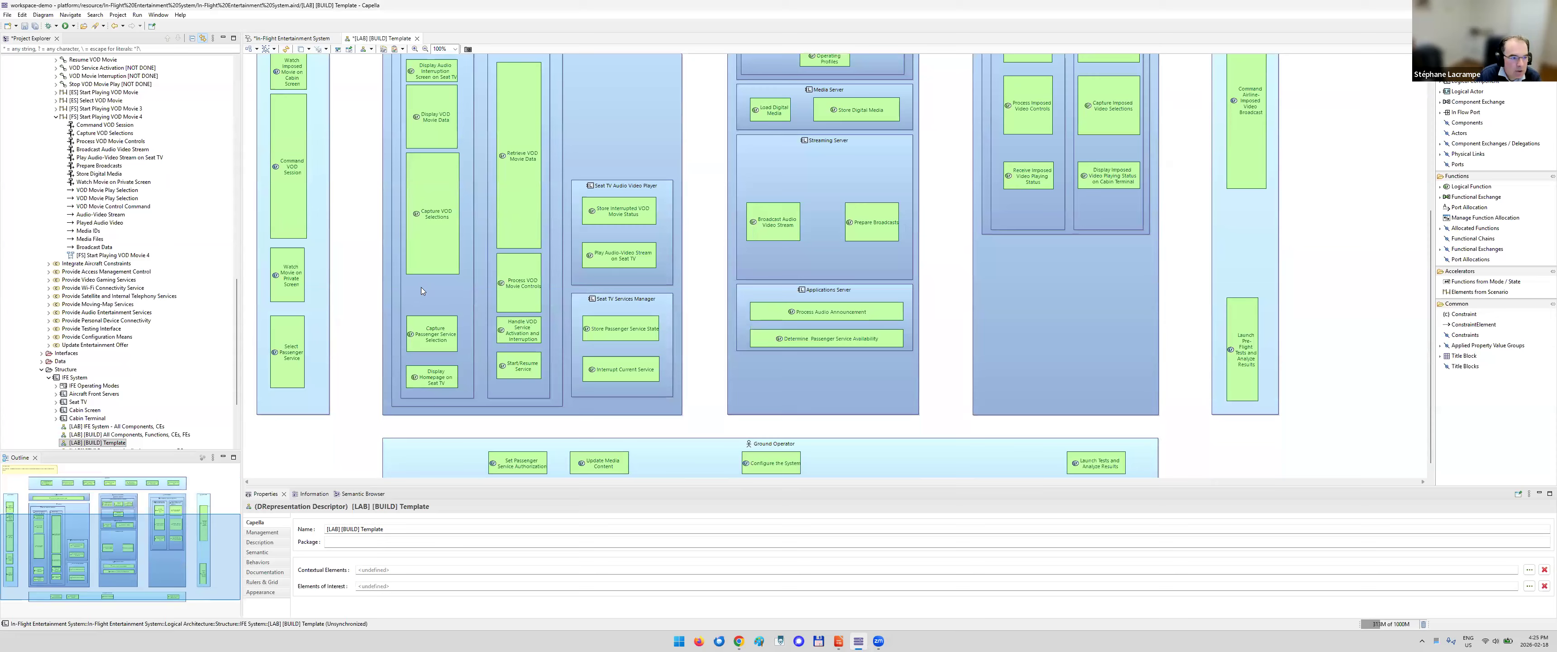
scroll(414, 274, up, 5)
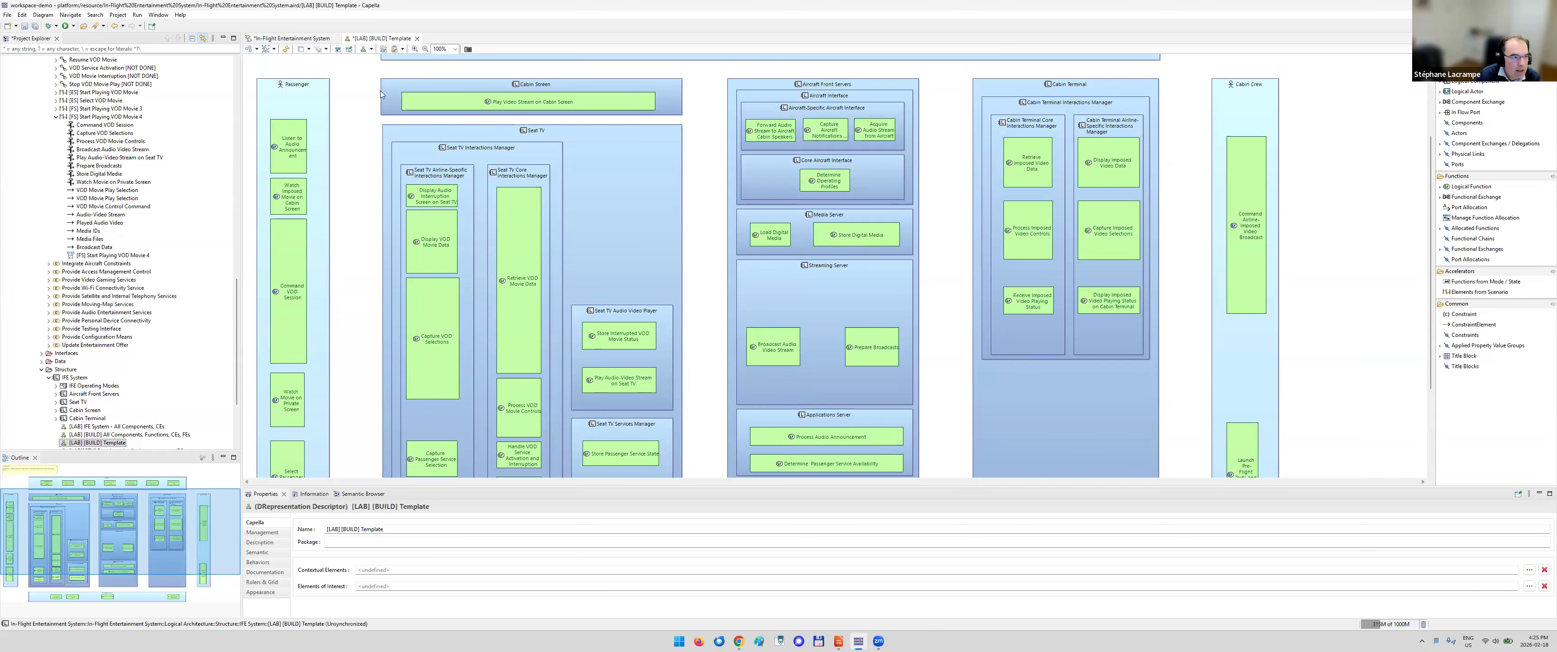
click(384, 50)
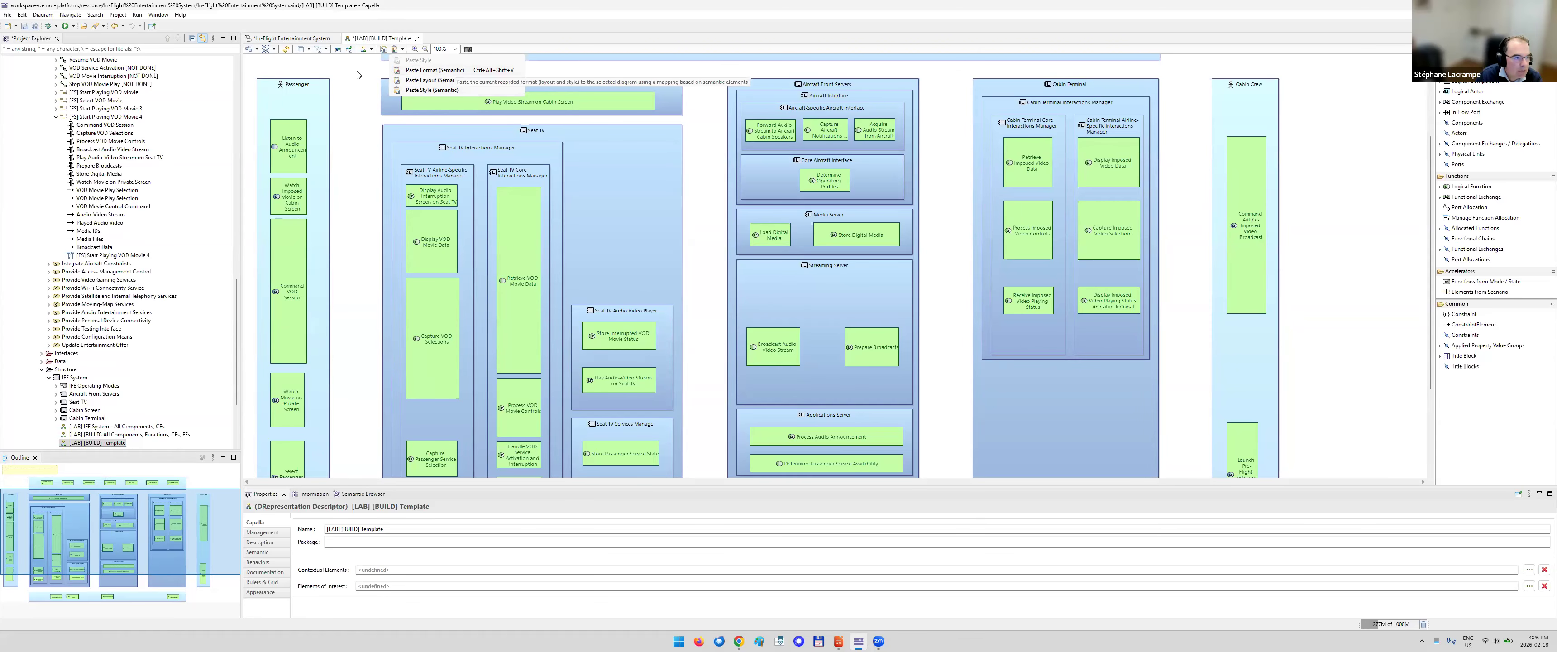
Go back to the project's activity overview for Logical Architecture and open the [LAB][CTX] Start Playing VOD Movie FC diagram
click(315, 41)
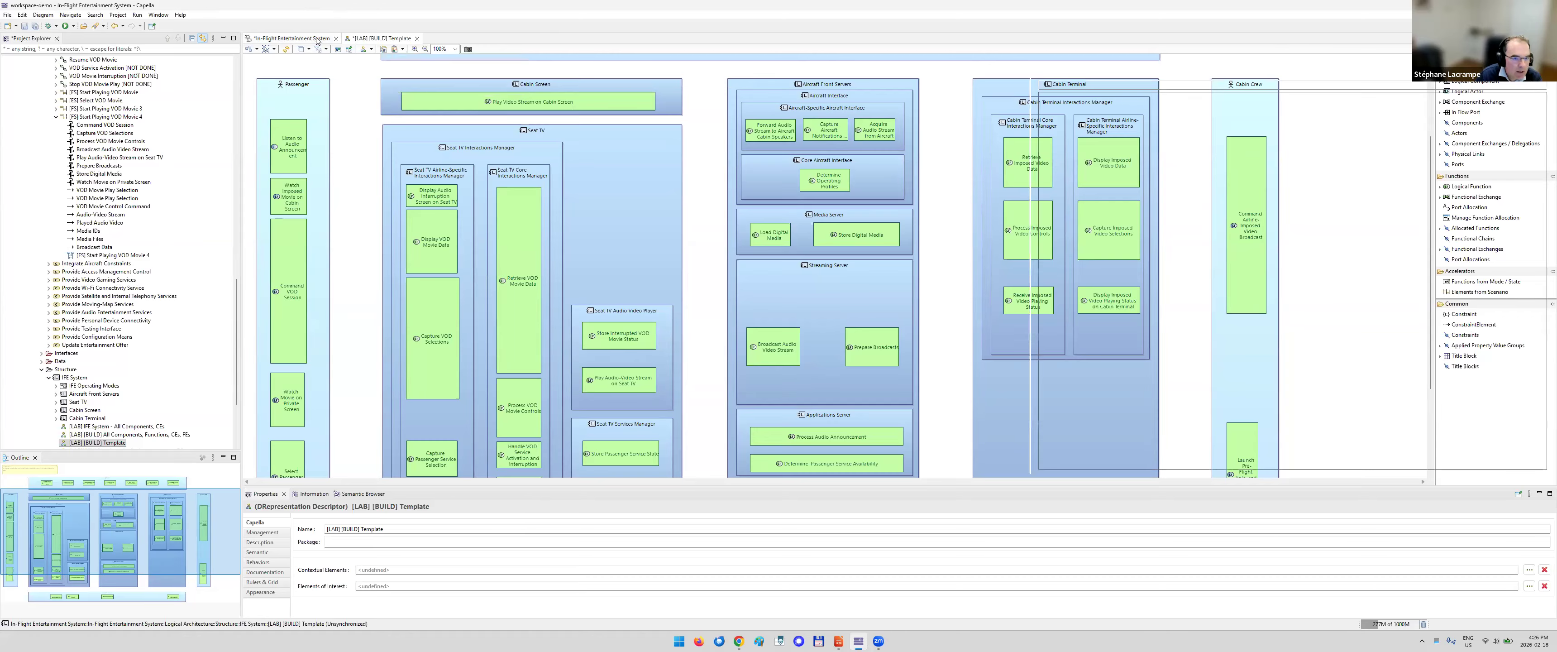
click(316, 40)
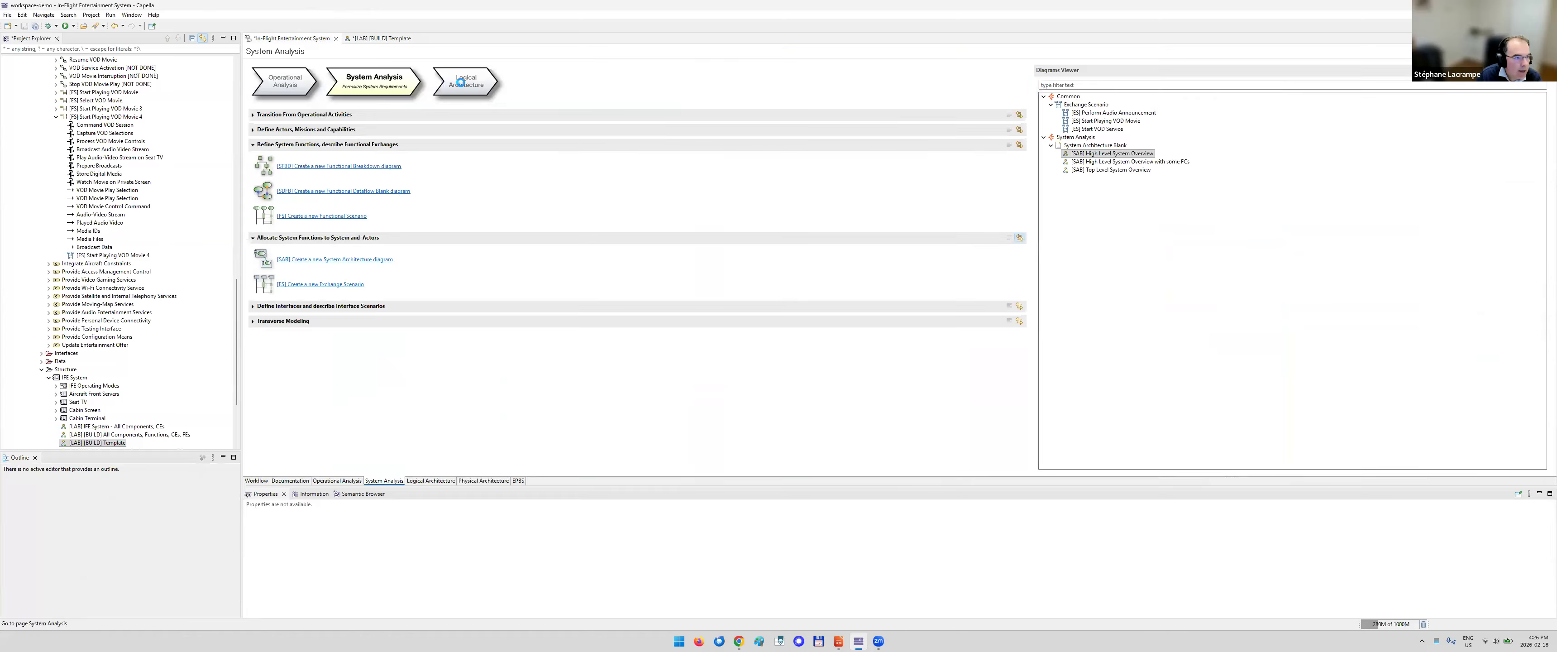
click(476, 85)
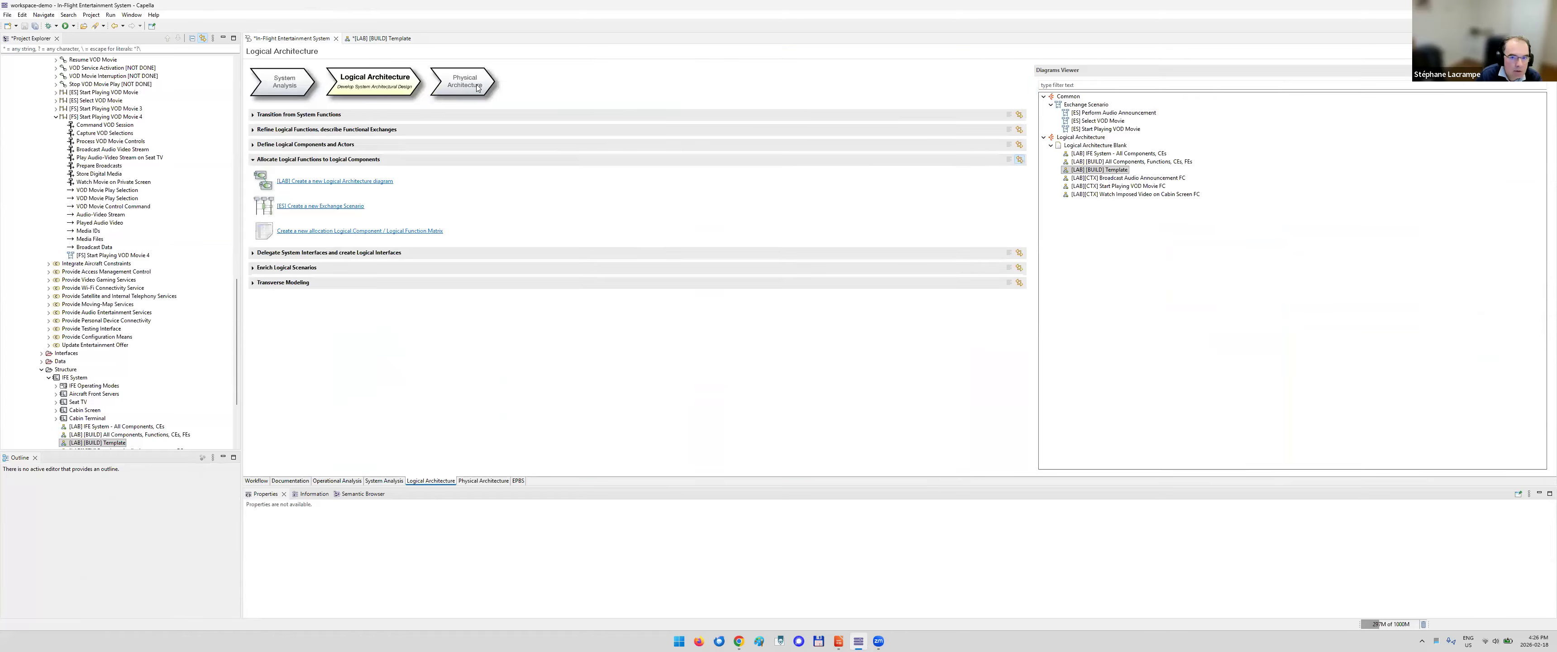
double_click(1093, 187)
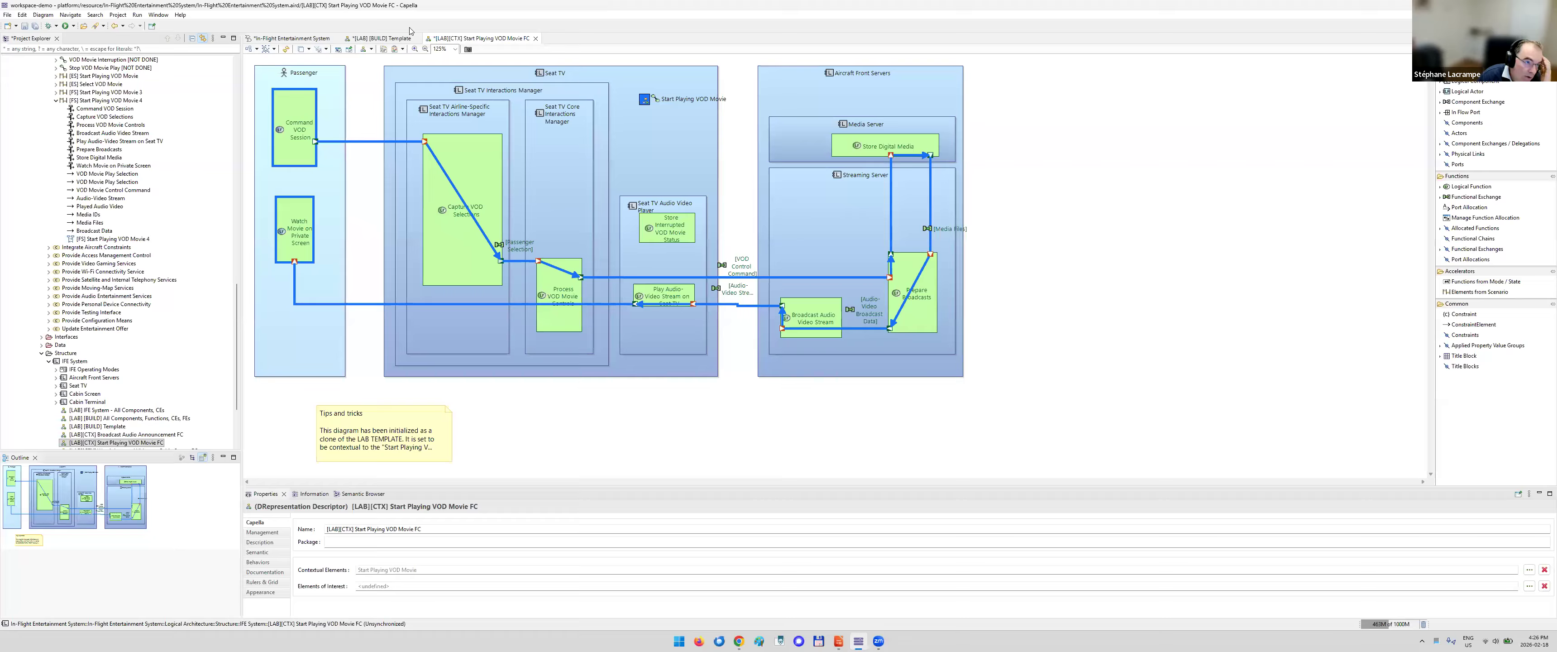
Compare the Start Playing VOD Movie FC diagram, including its Seat TV component, with the [LAB] [BUILD] Template diagram
click(387, 39)
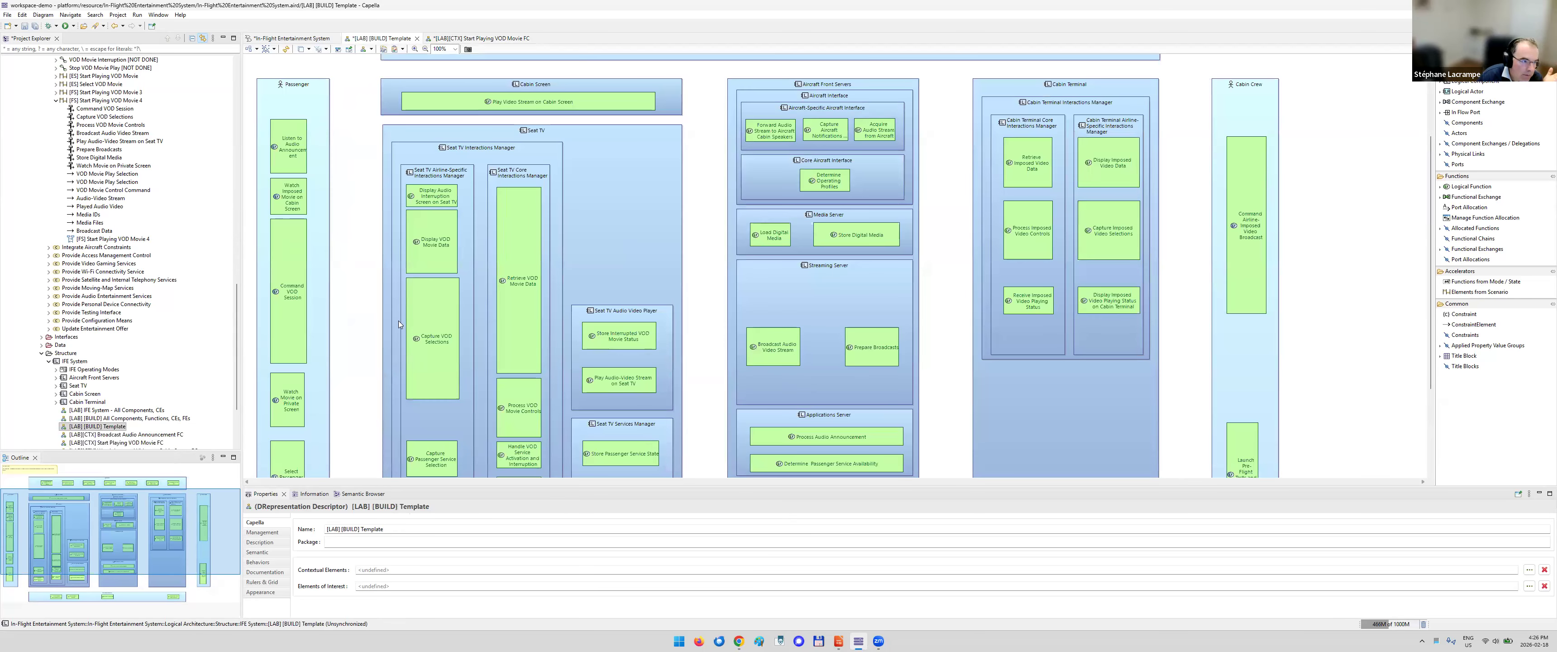
click(473, 38)
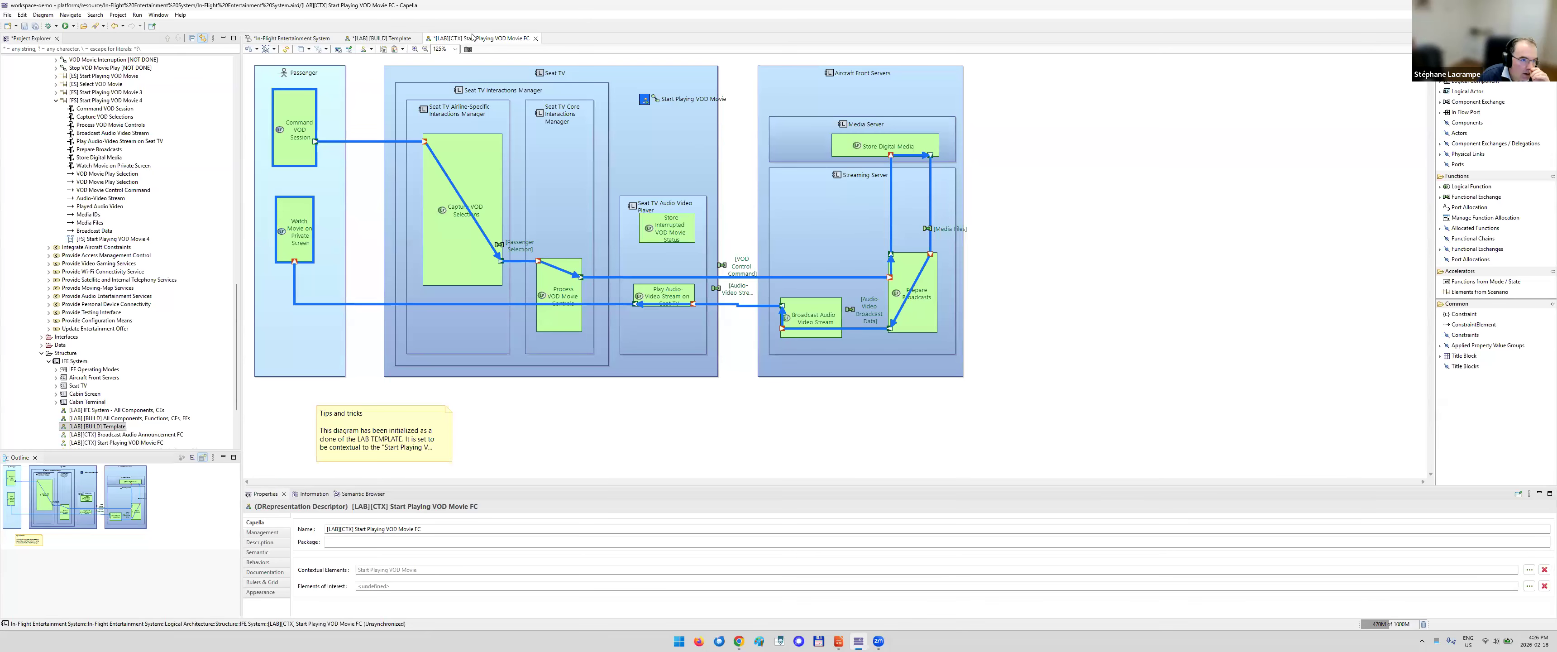
click(567, 73)
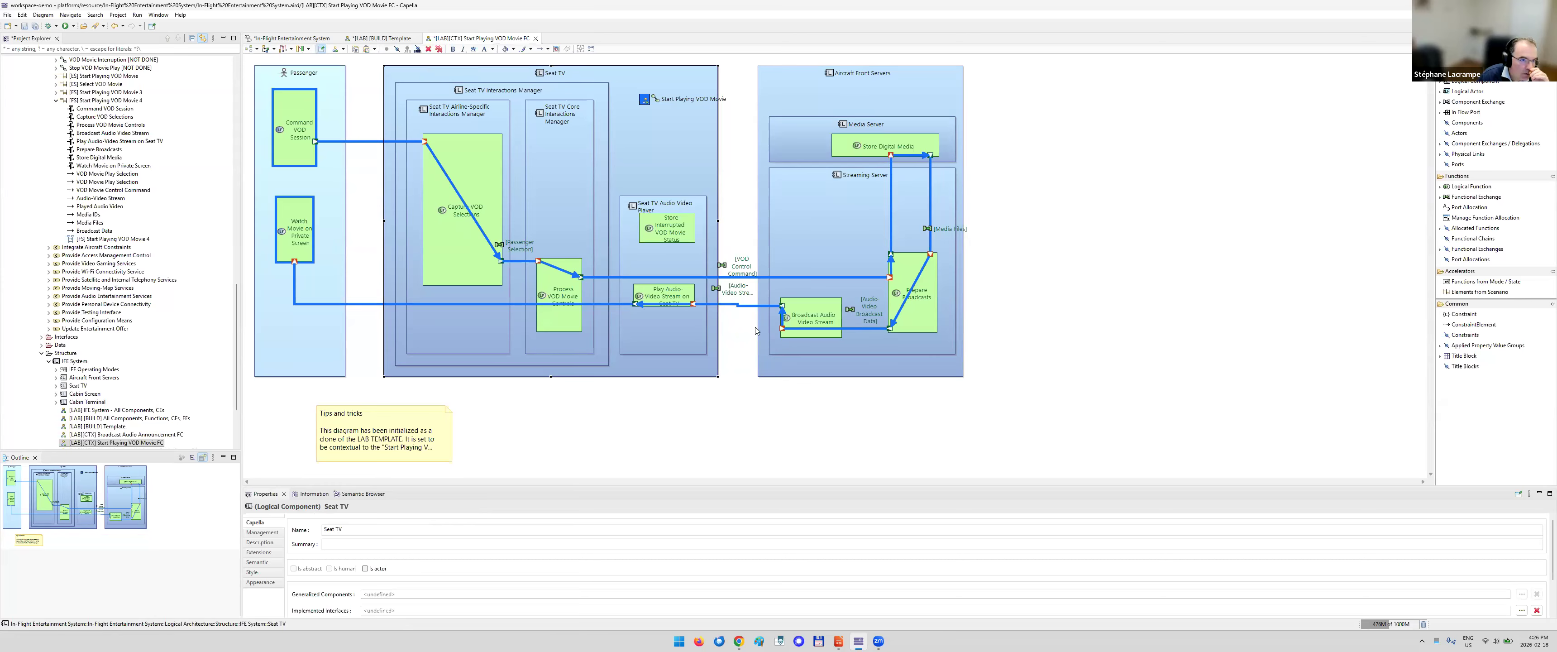
click(380, 38)
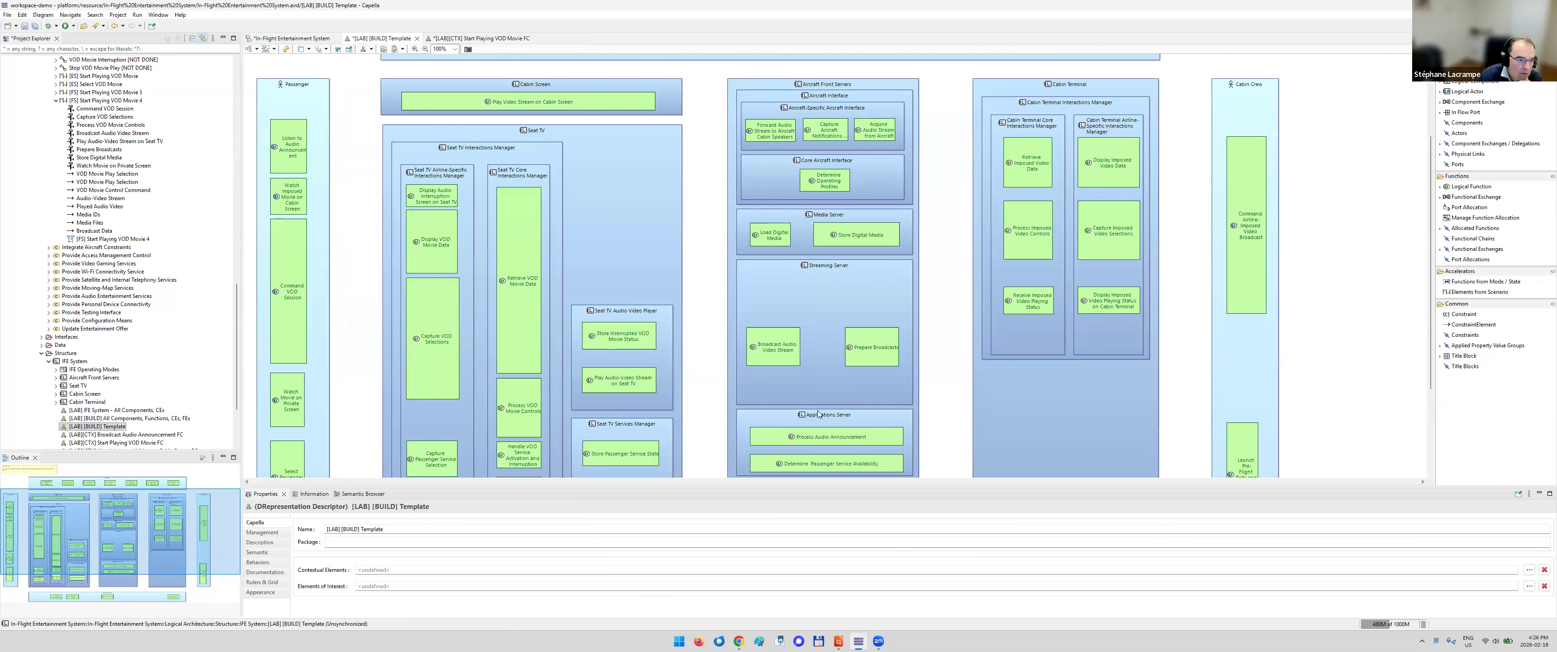
click(467, 38)
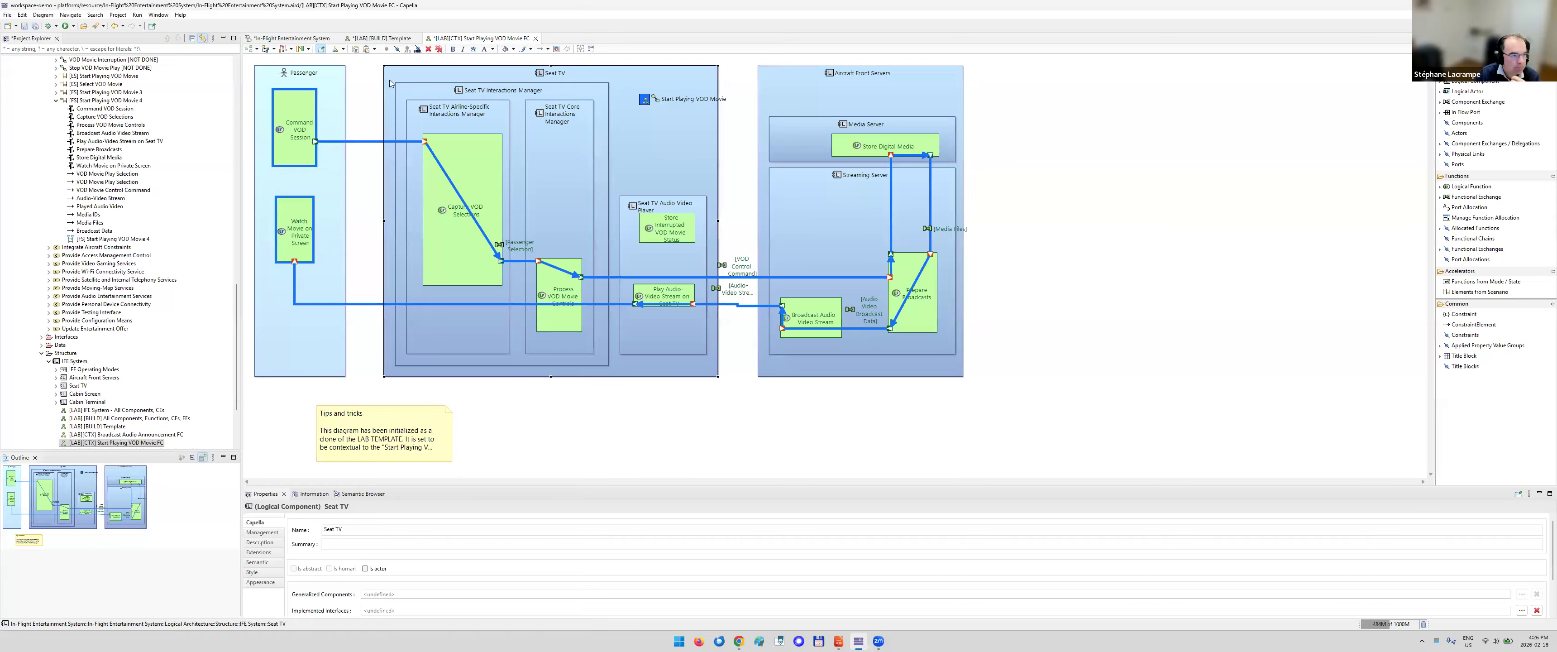
Close both logical diagrams, keeping only the project overview open, and go to the Physical Architecture activities
right_click(310, 39)
click(340, 54)
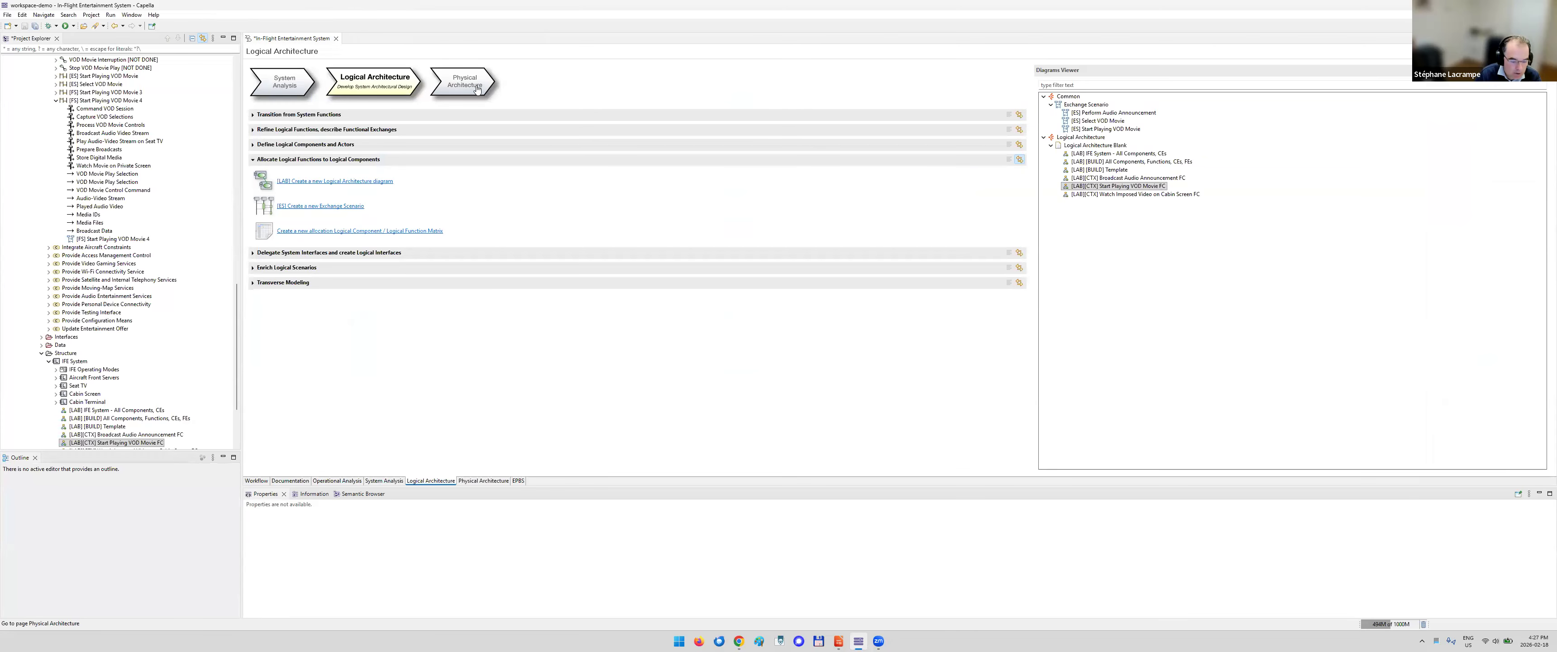
click(477, 88)
Switch to LibreOffice Impress and present the Arcadia Perspectives slide on physical architecture, followed by the Finalized Architecture slide
key(alt+Tab)
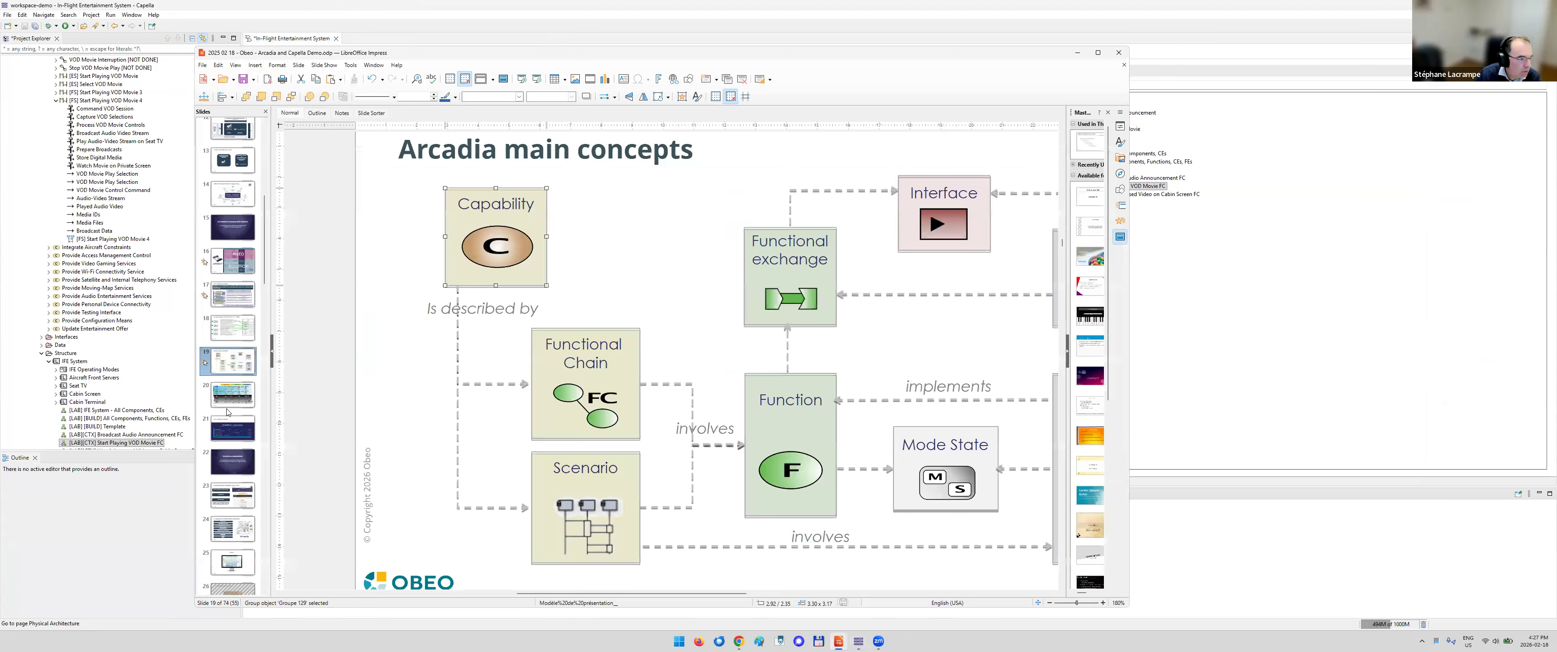
click(239, 400)
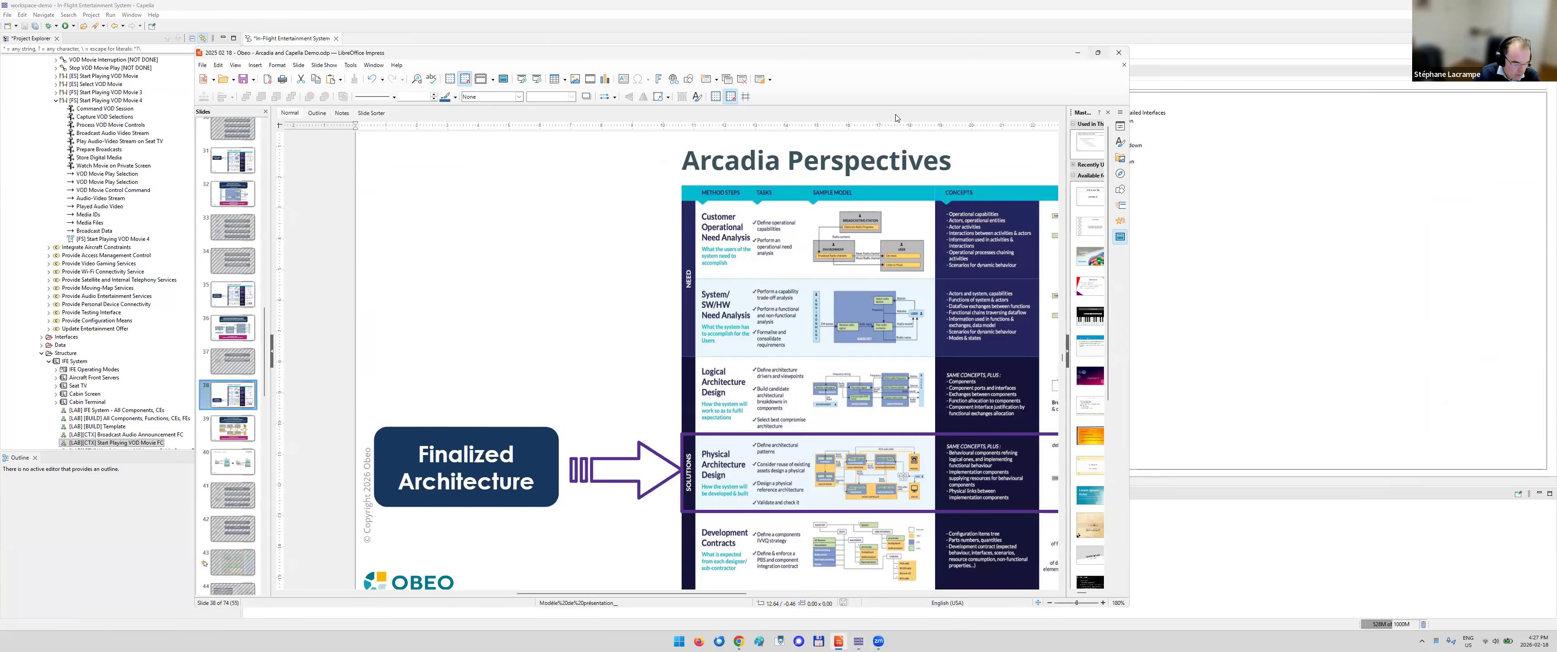
key(super+Up)
key(shift+F5)
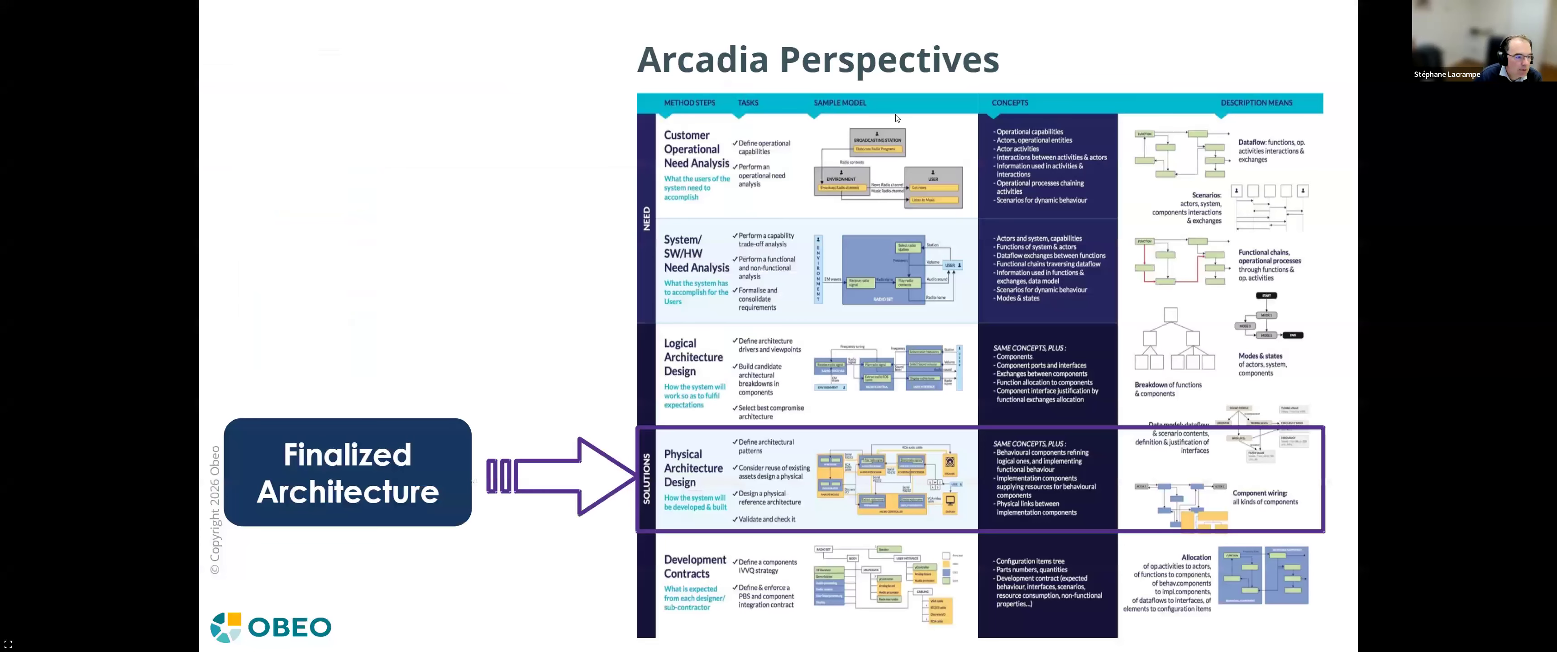
key(Right)
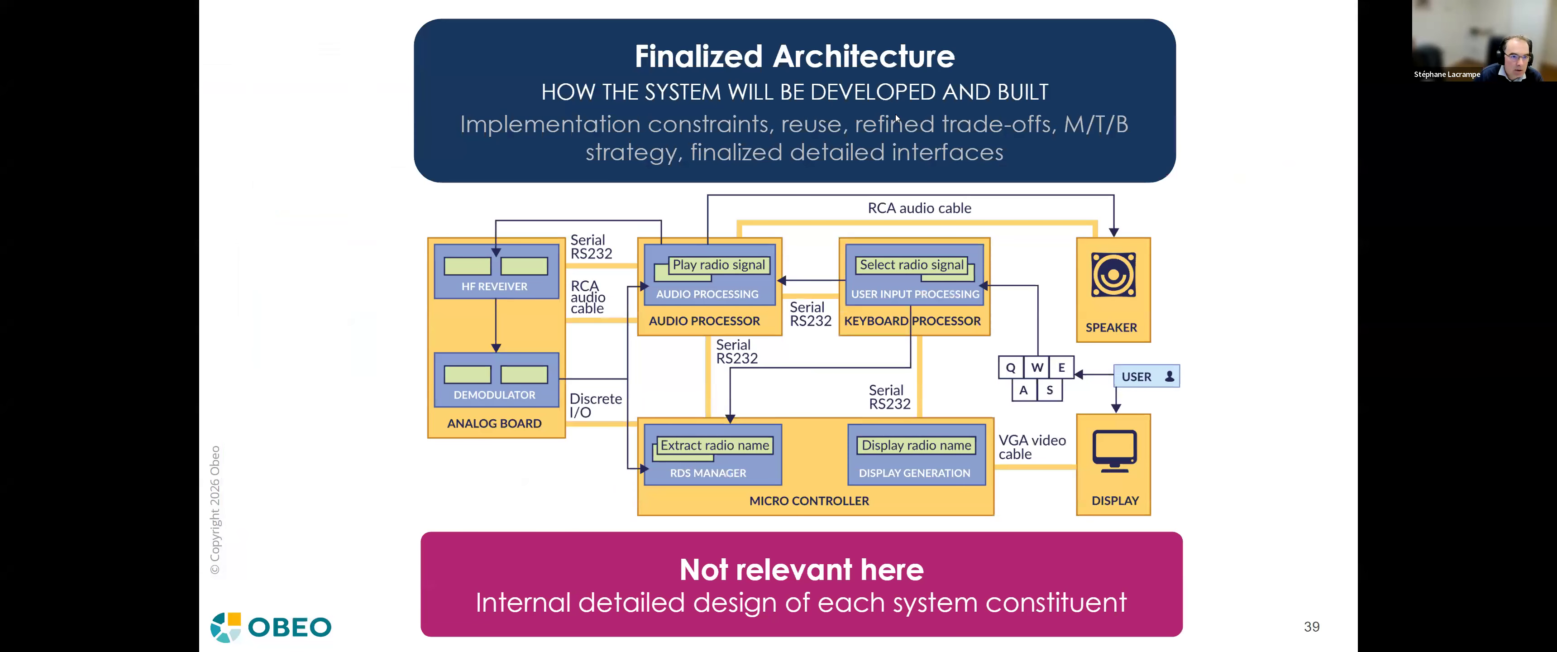
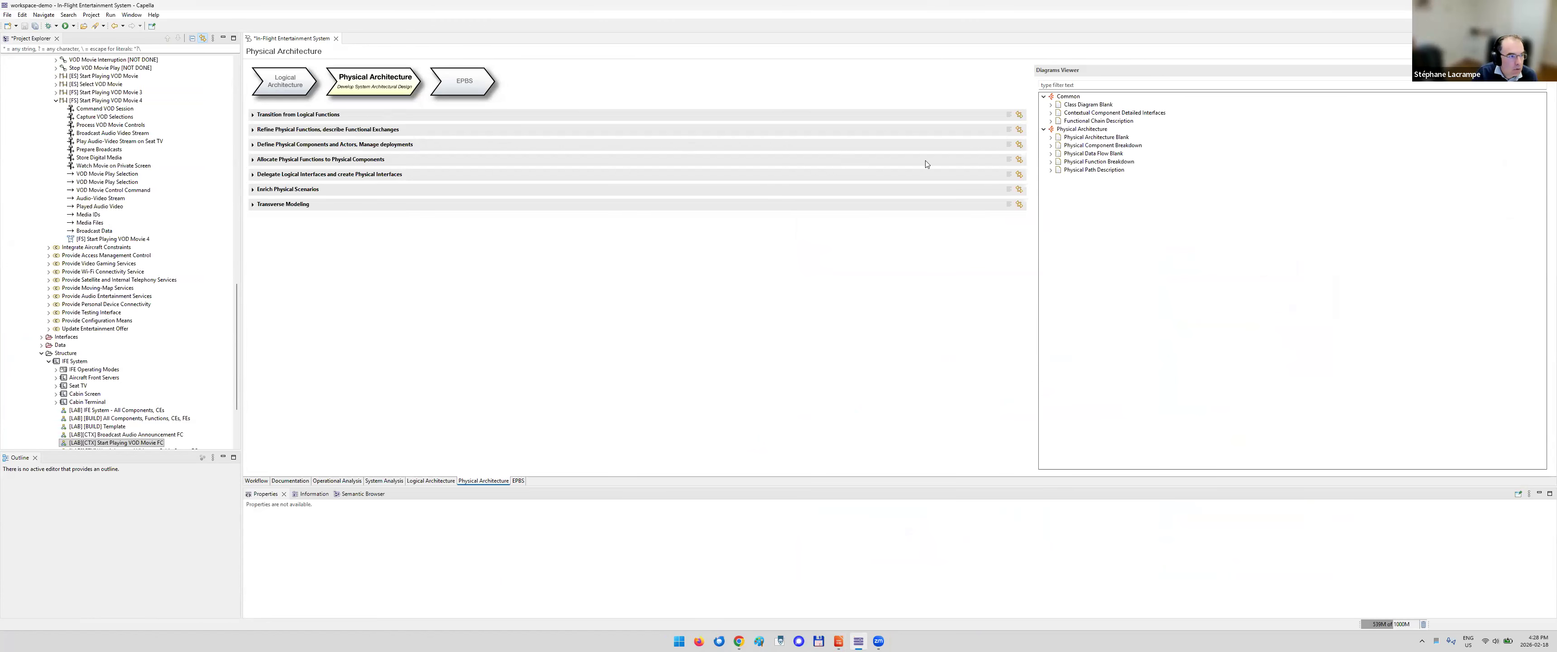
List the diagrams for allocating physical functions to physical components and open [PAB] Focus on Network Transport
click(1019, 158)
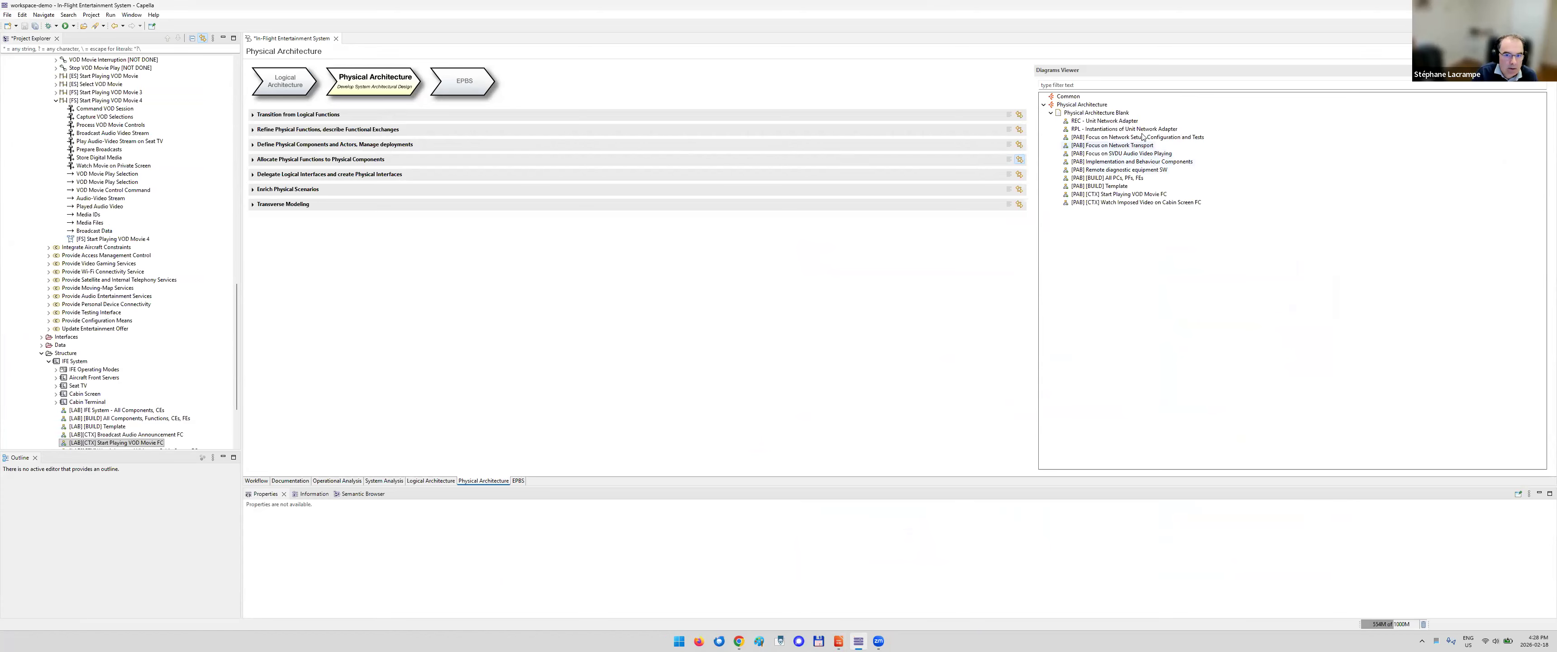
click(1141, 146)
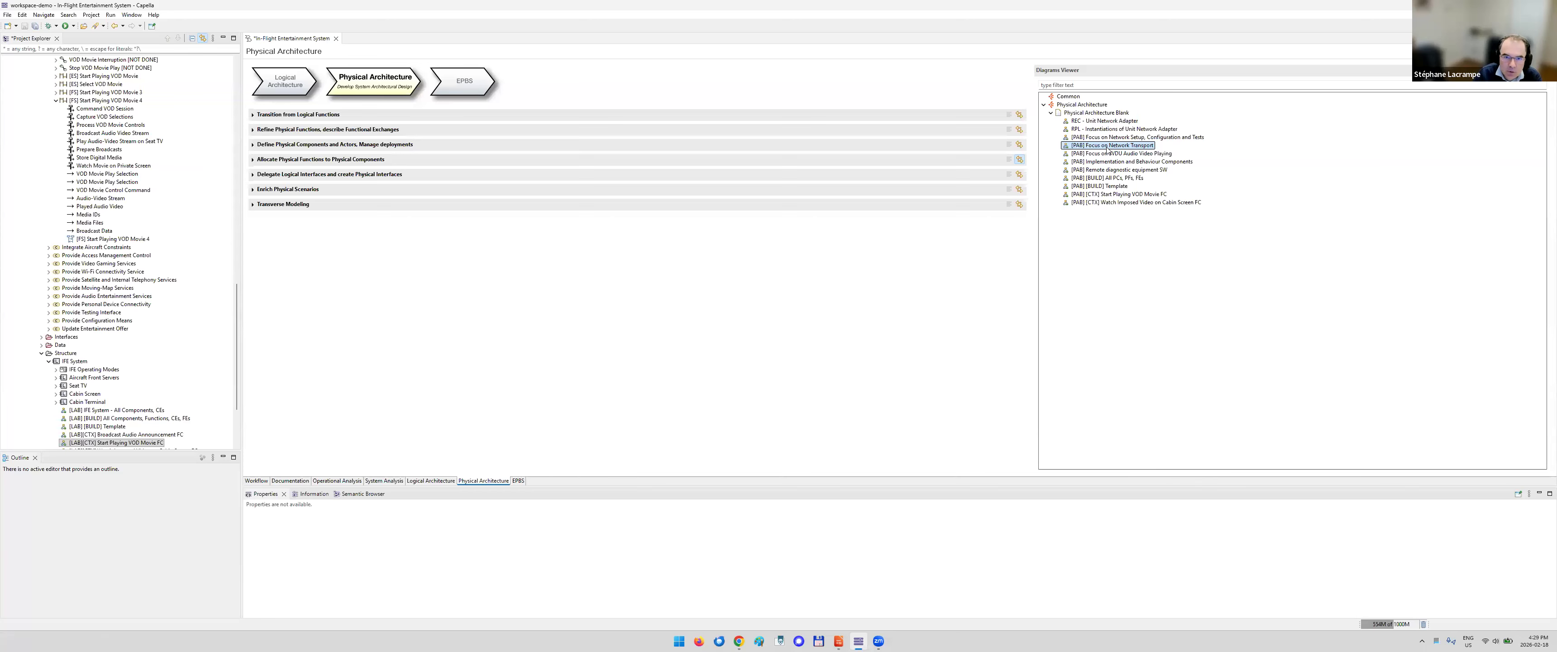
double_click(1108, 147)
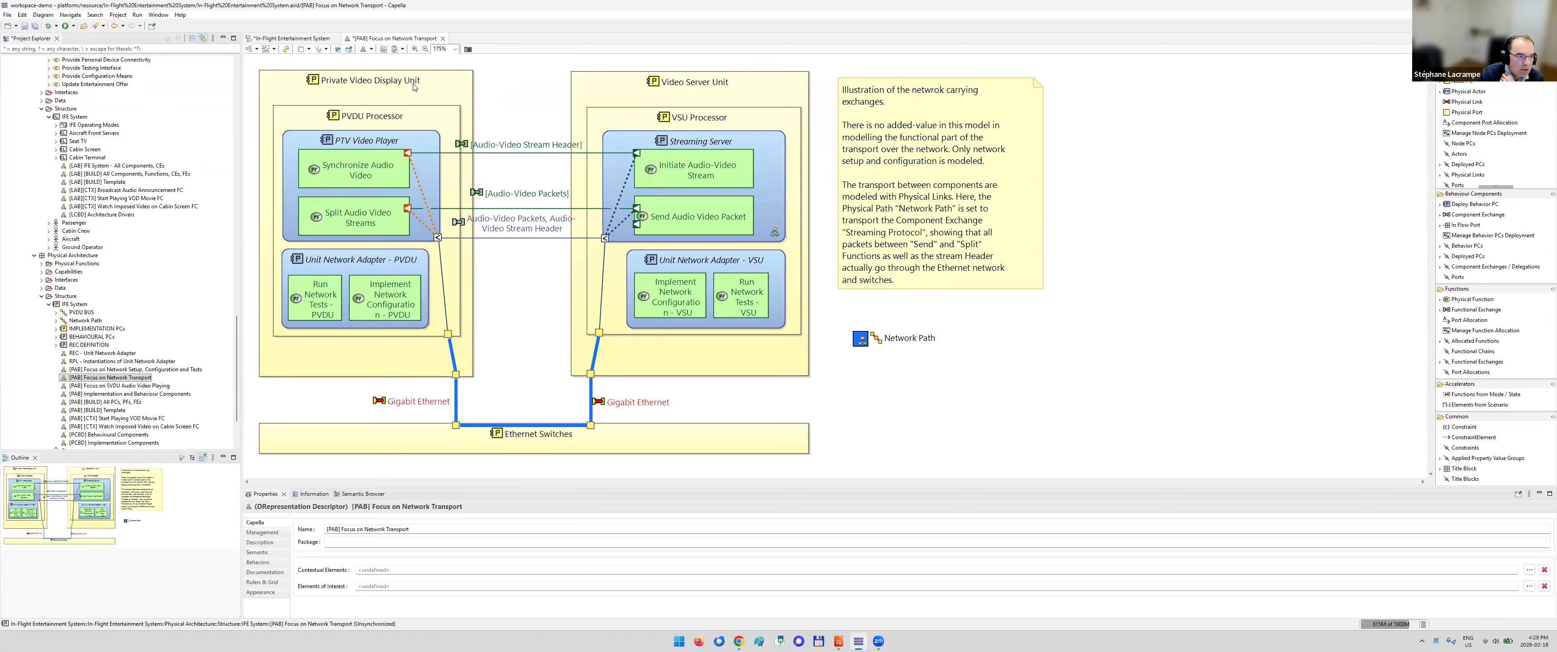
Examine the Video Server Unit and Ethernet Switches nodes and the PTV Video Player and Streaming Server behaviour components
click(735, 86)
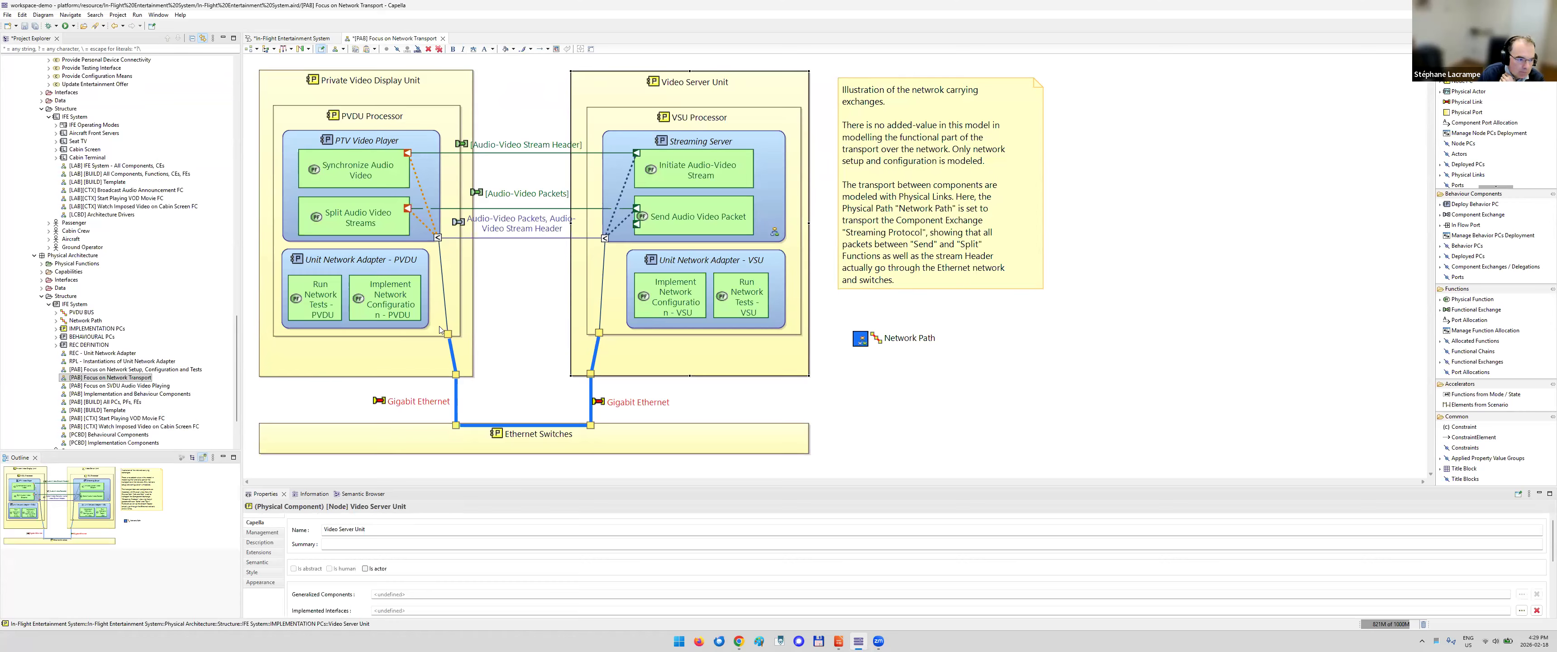
click(570, 443)
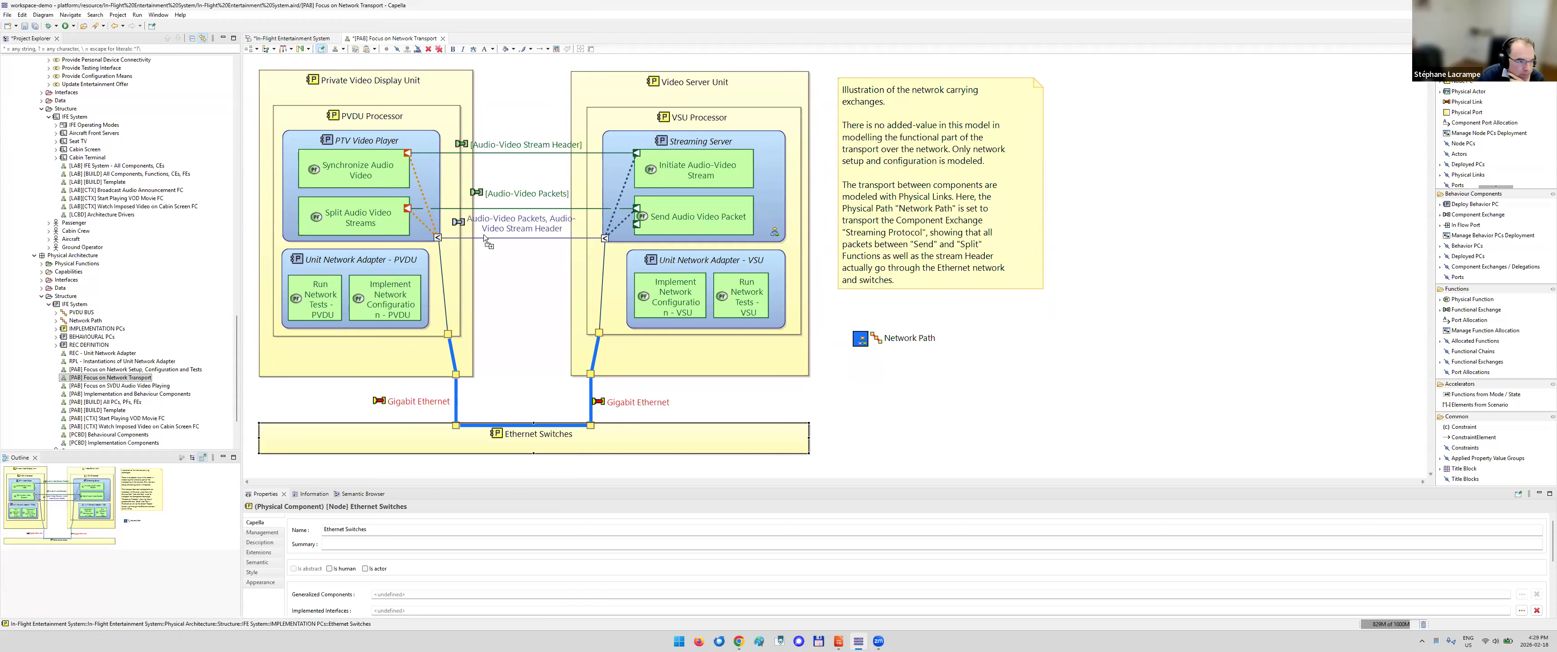
click(497, 256)
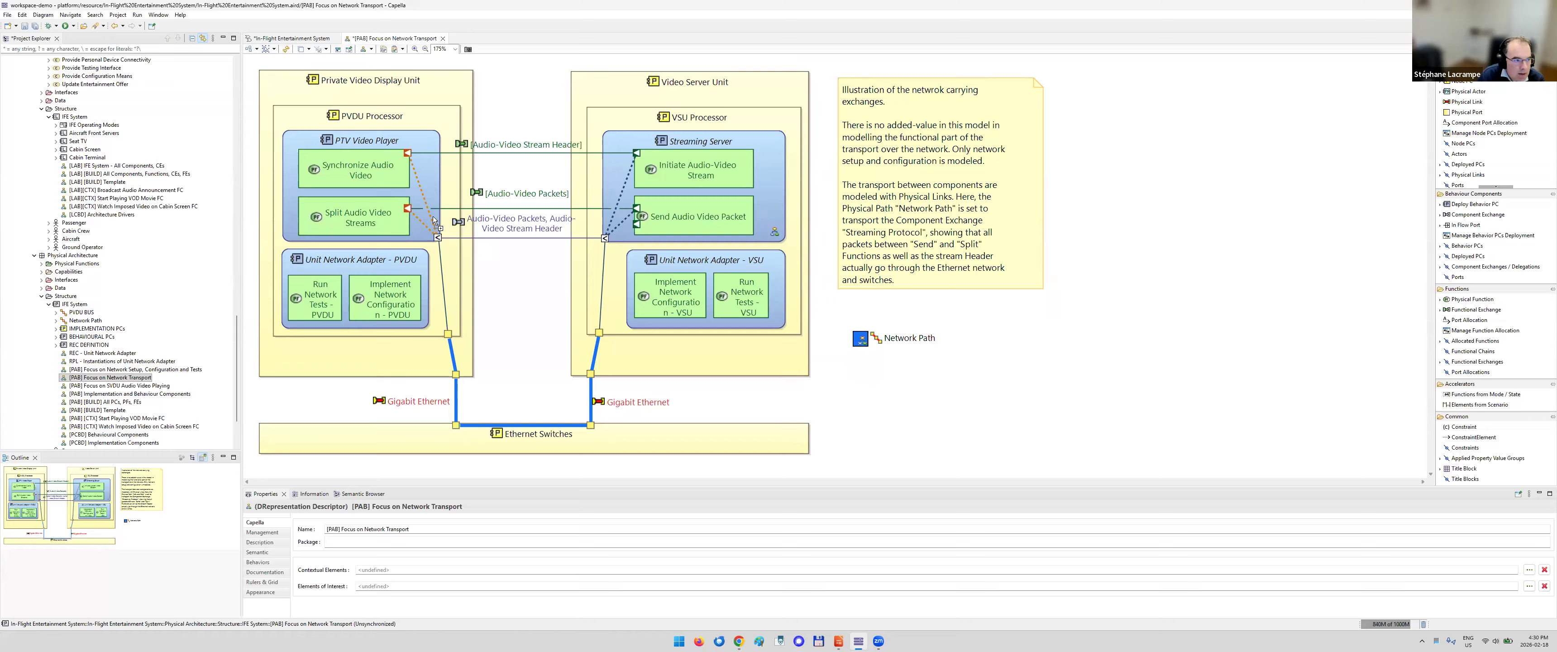
click(429, 176)
click(620, 147)
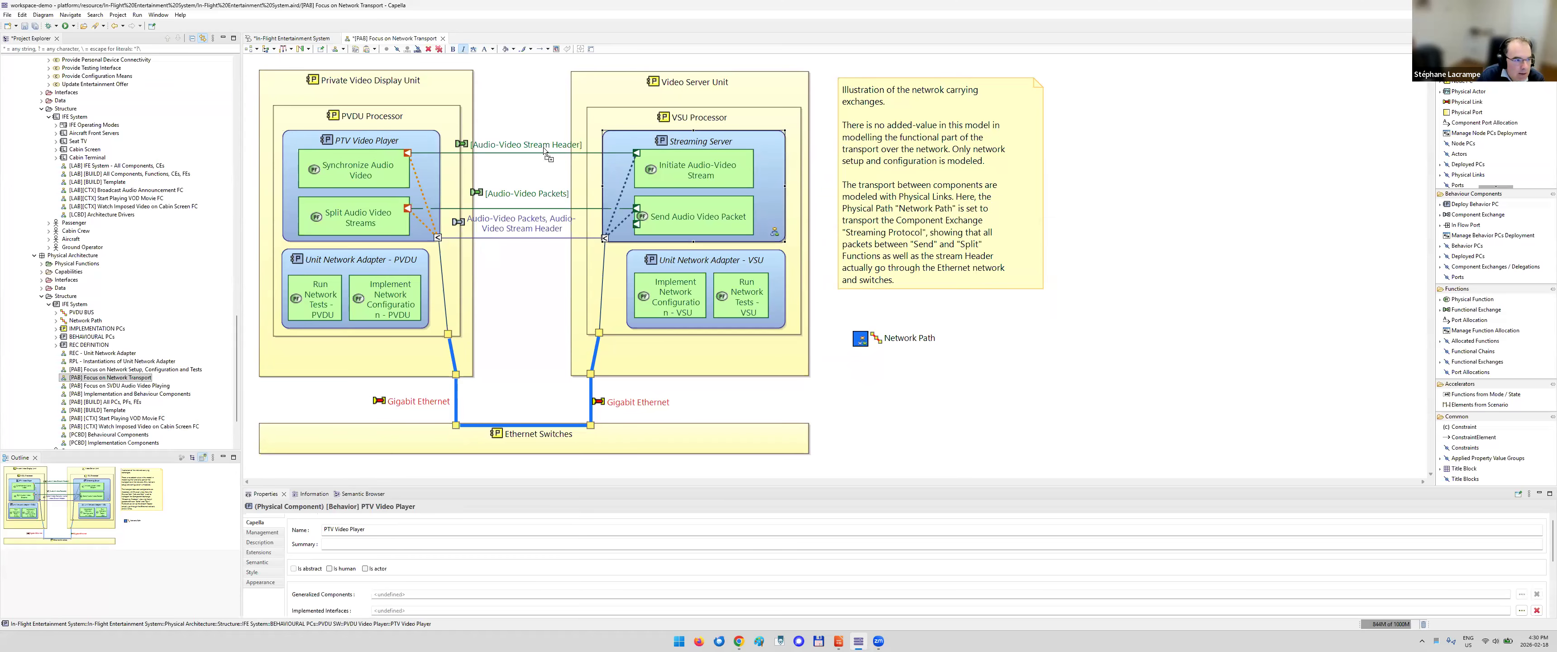
click(424, 146)
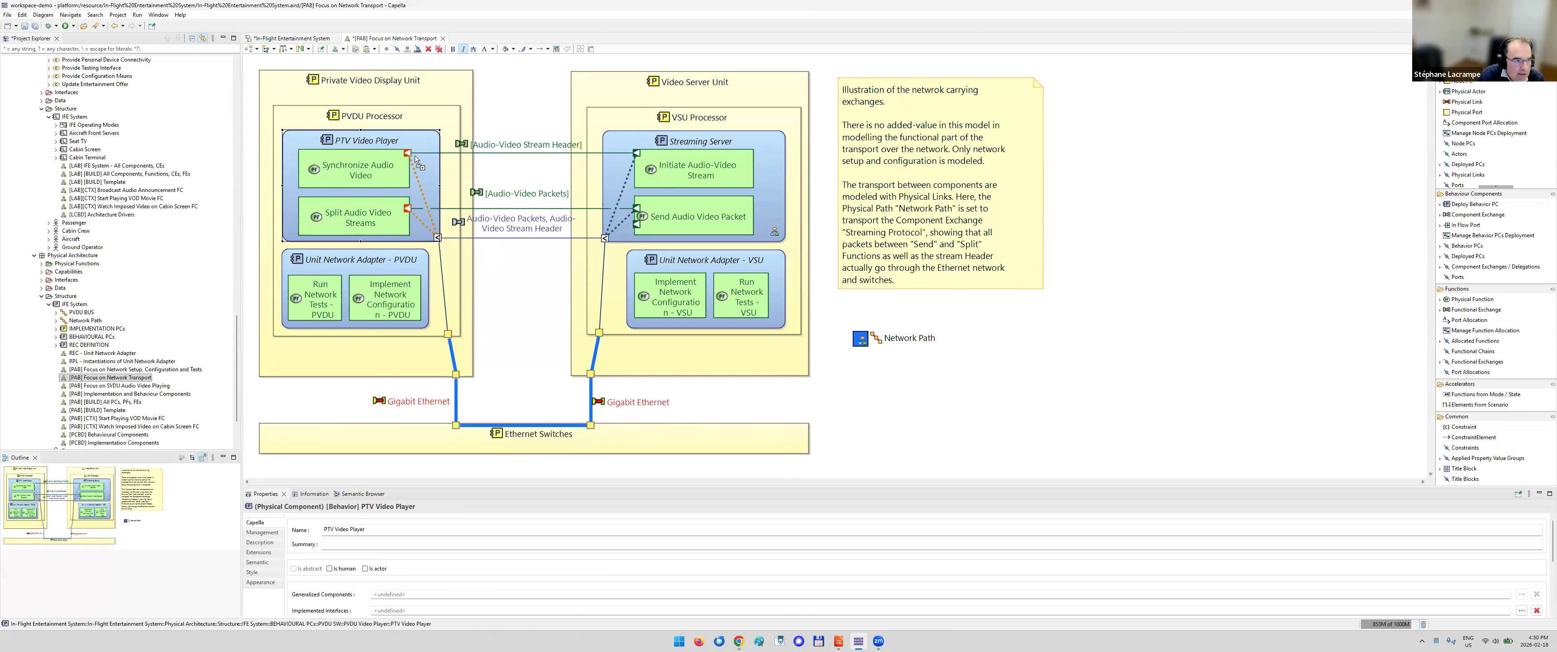
Inspect the Stream Header and Audio-Video Packets functional exchanges and the Streaming Protocol component exchange between the video player and streaming server
click(563, 154)
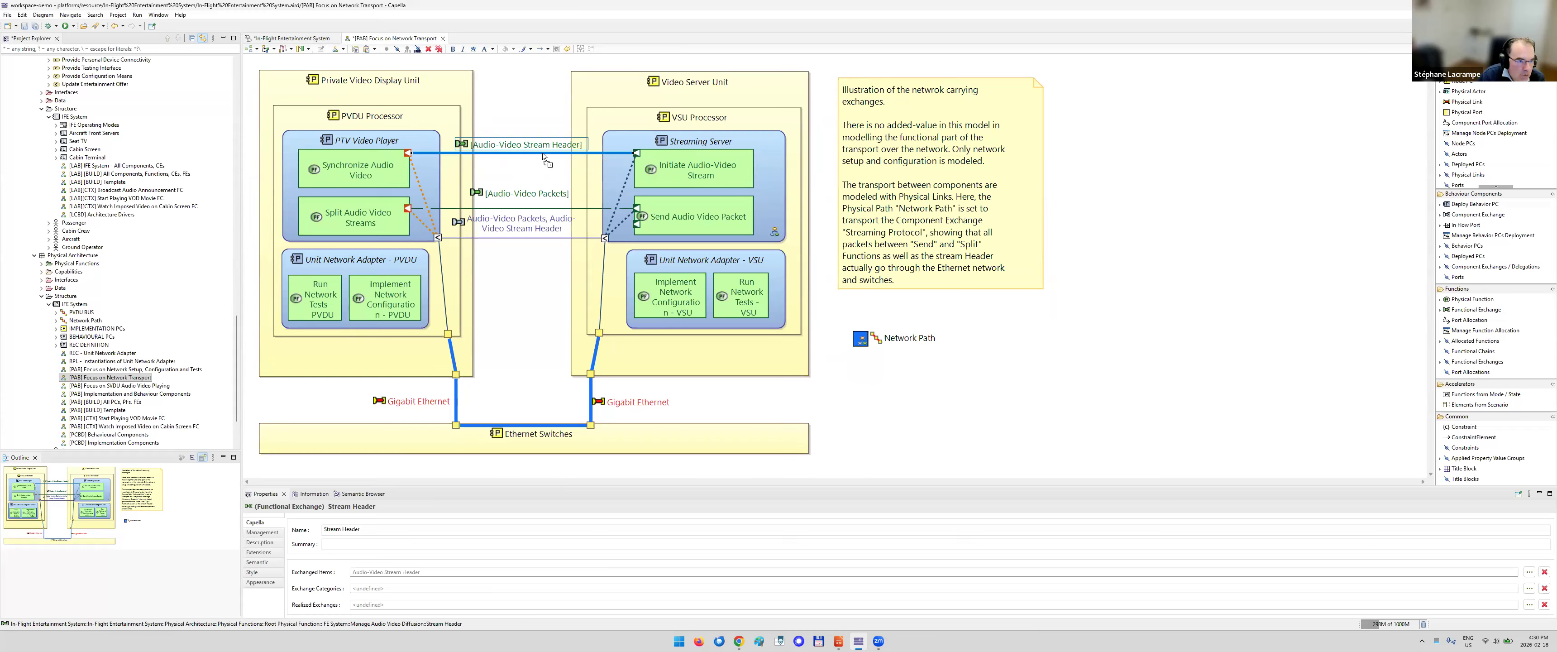
click(507, 235)
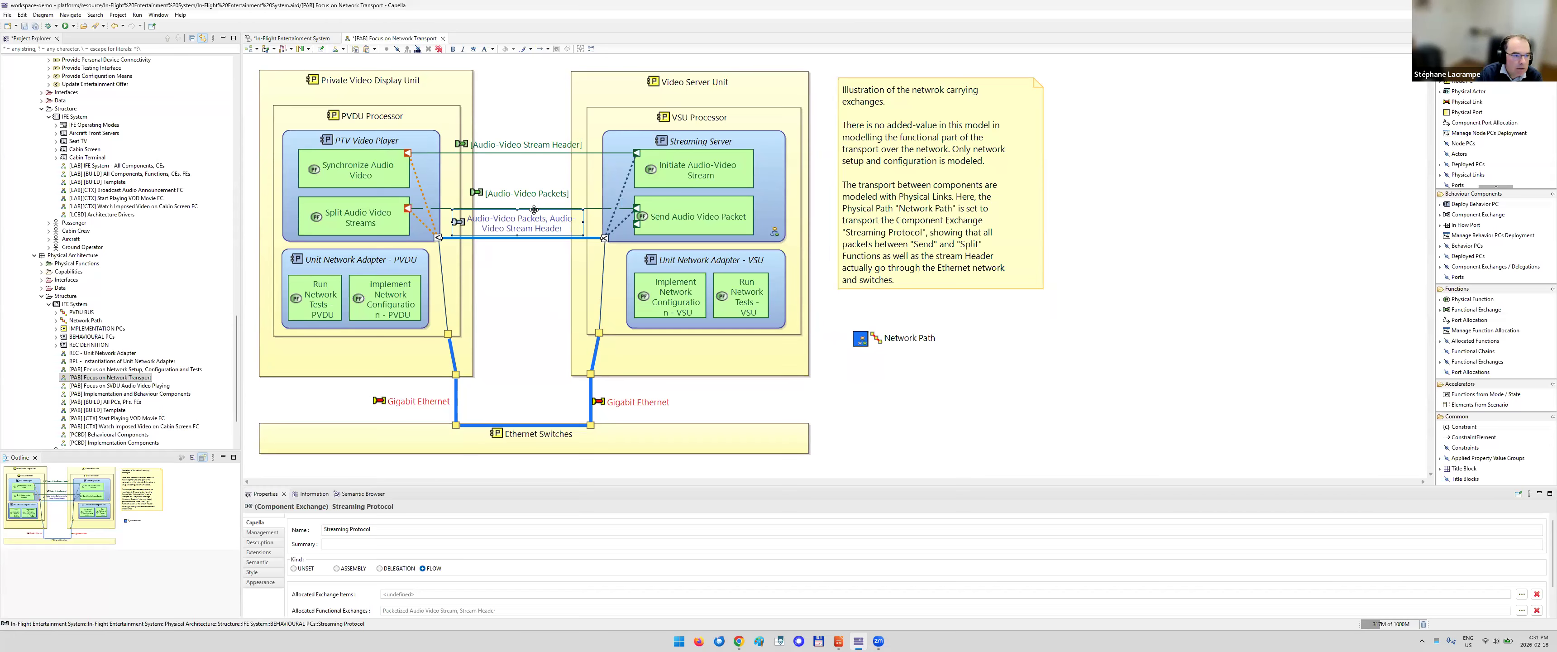
click(531, 239)
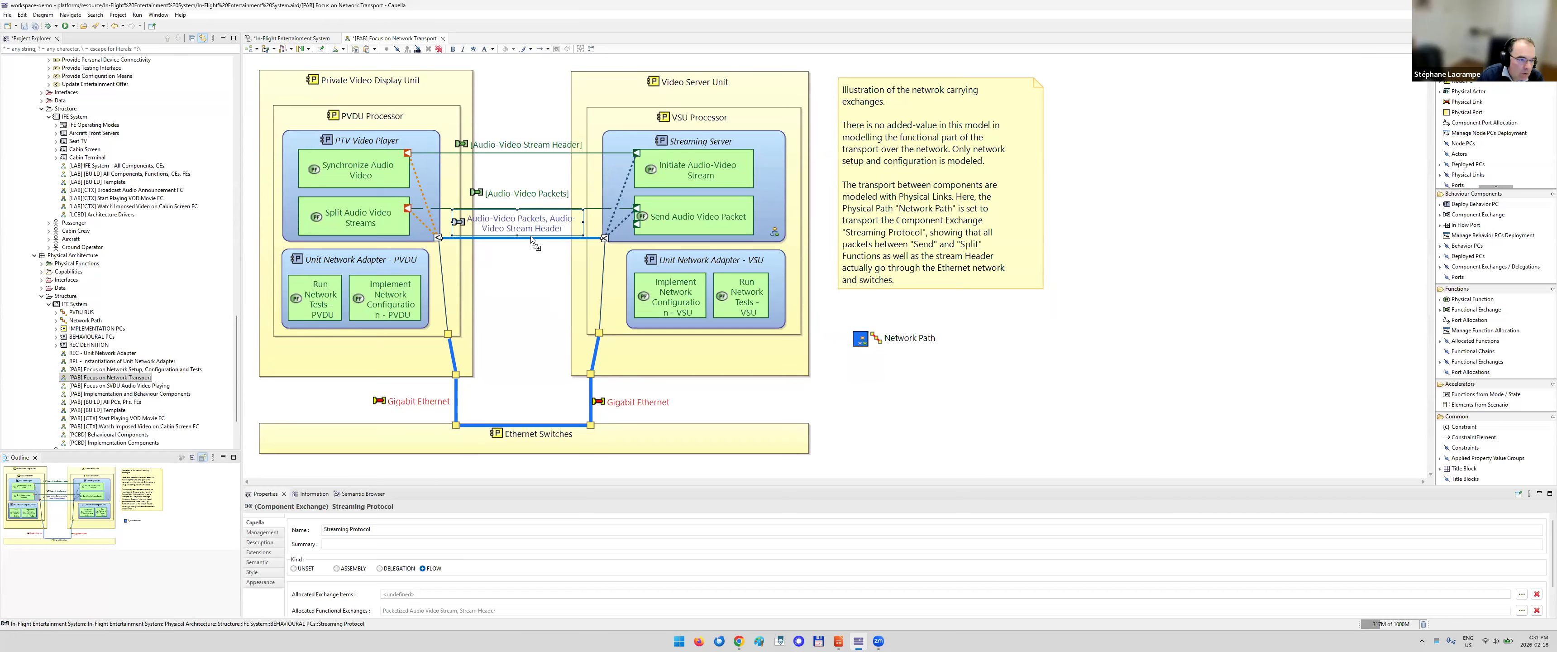
click(537, 209)
Trace the Stream Header exchange to its Audio-Video Stream Header exchange item in the Semantic Browser and open the related [CDB] Play Video Movie - Physical diagram
click(510, 151)
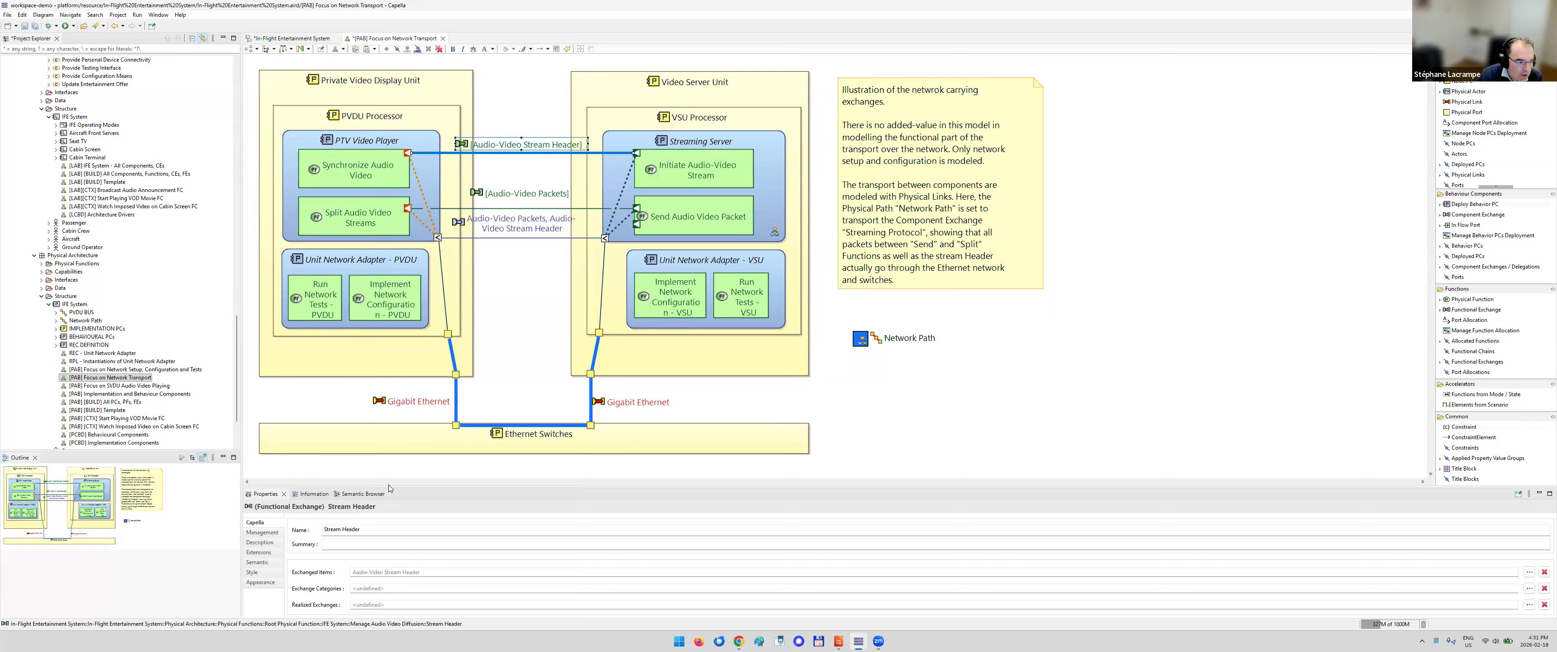
click(362, 494)
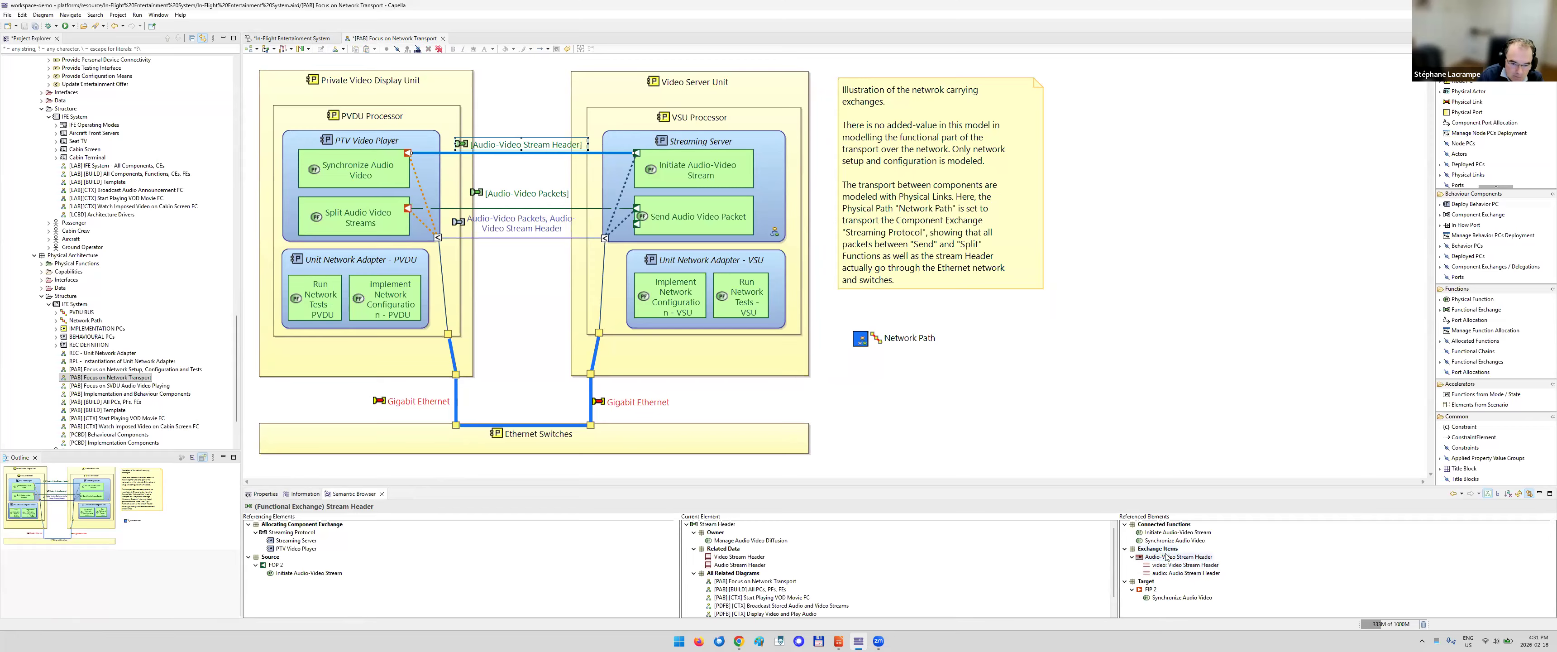
right_click(1193, 560)
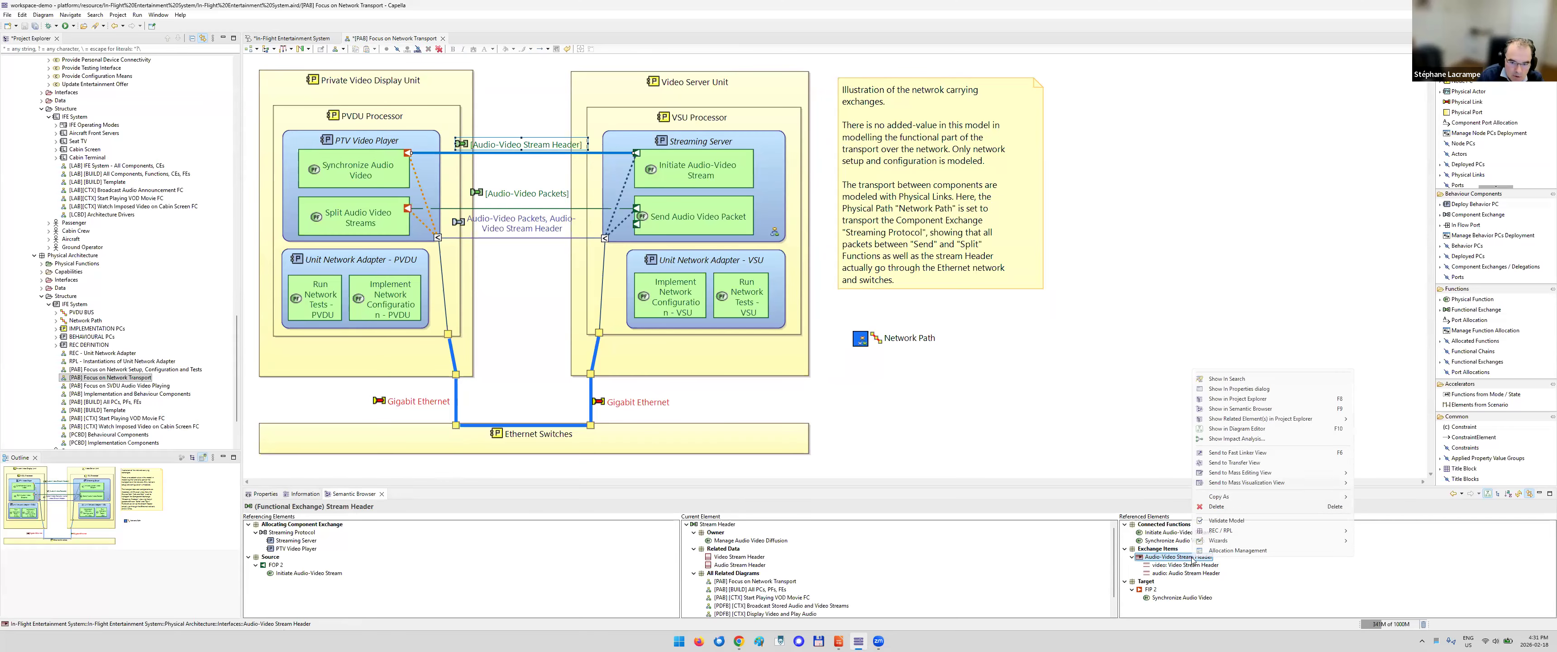
click(1252, 409)
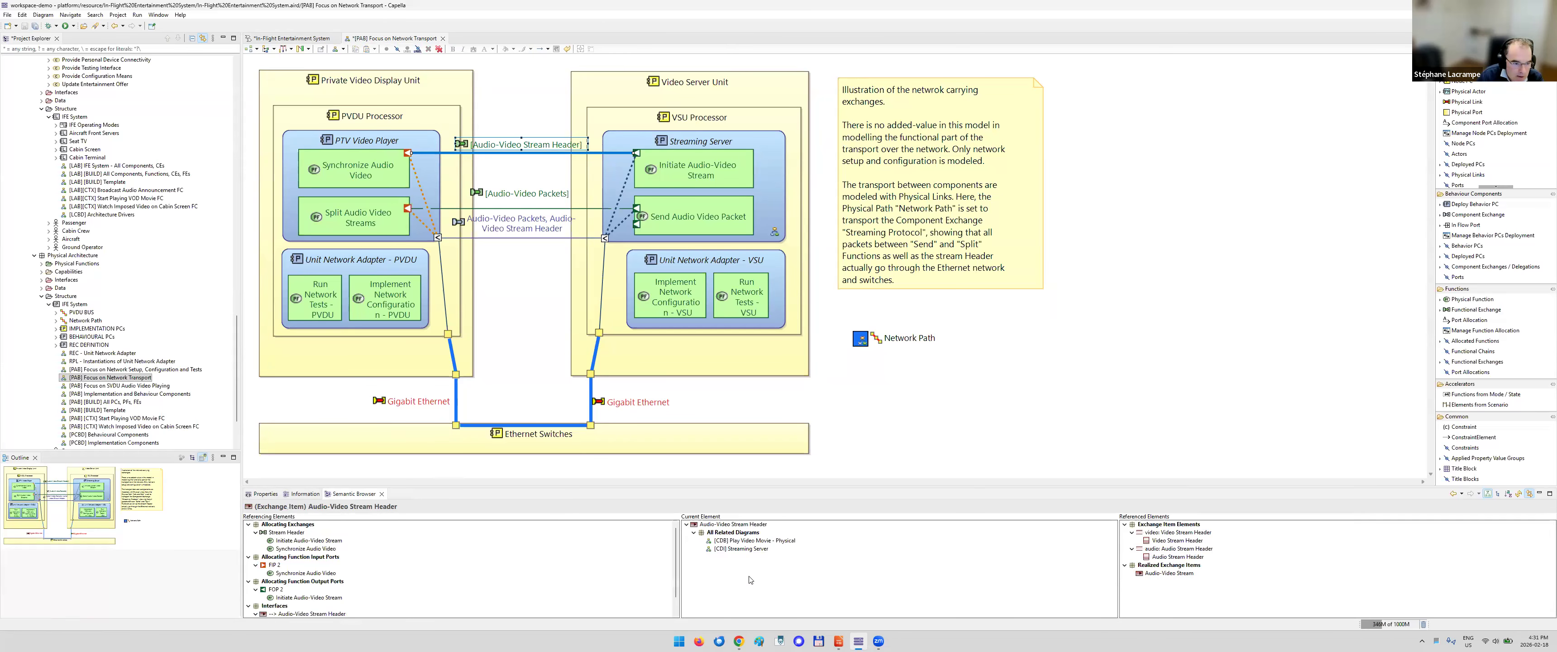
double_click(745, 541)
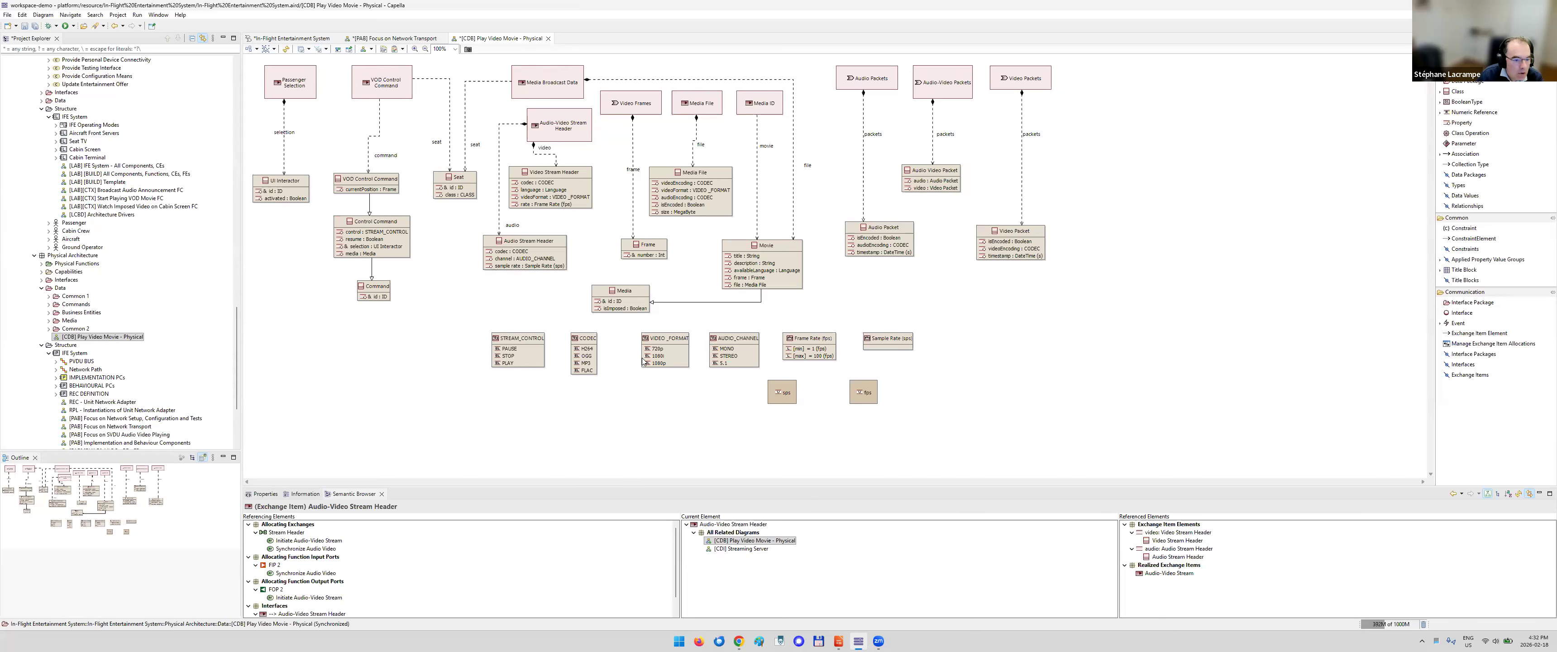
Return to the [PAB] Focus on Network Transport diagram and inspect the Streaming Protocol component exchange's properties and available commands
click(712, 525)
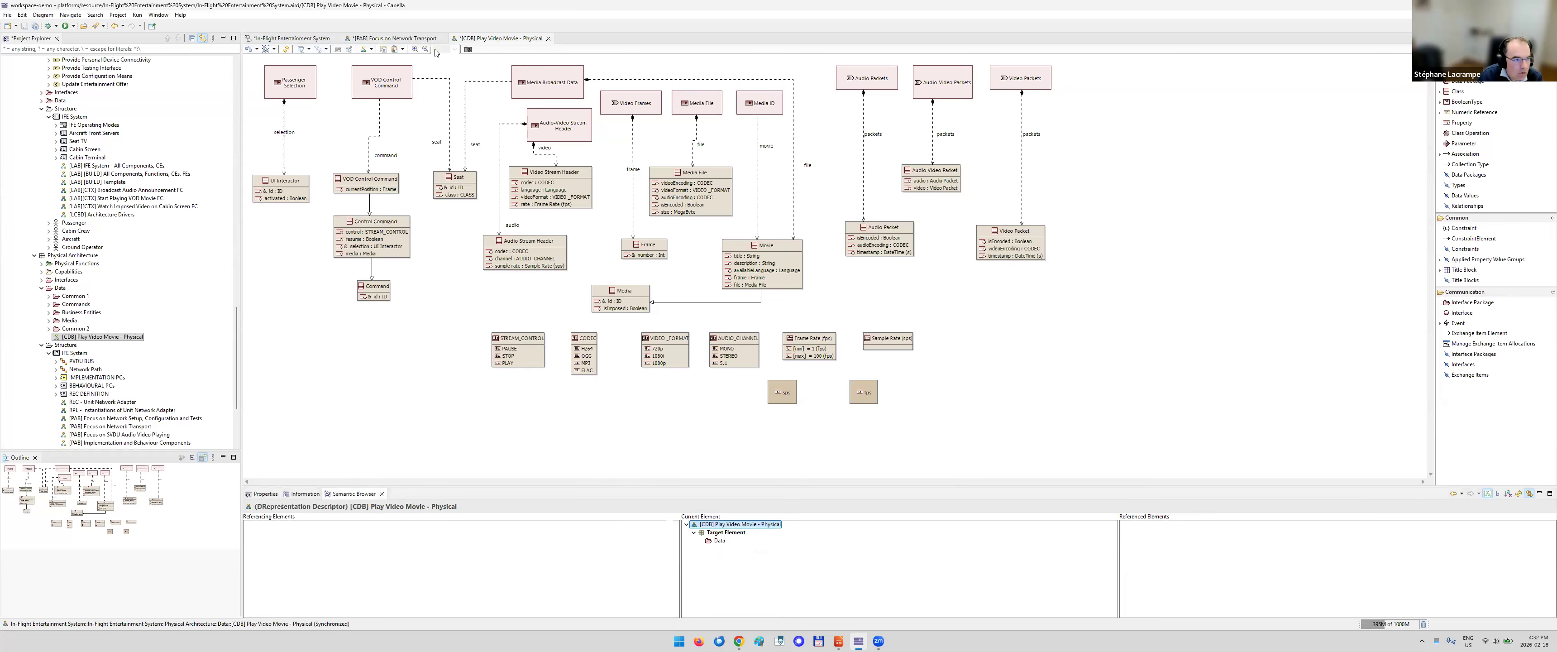
click(391, 41)
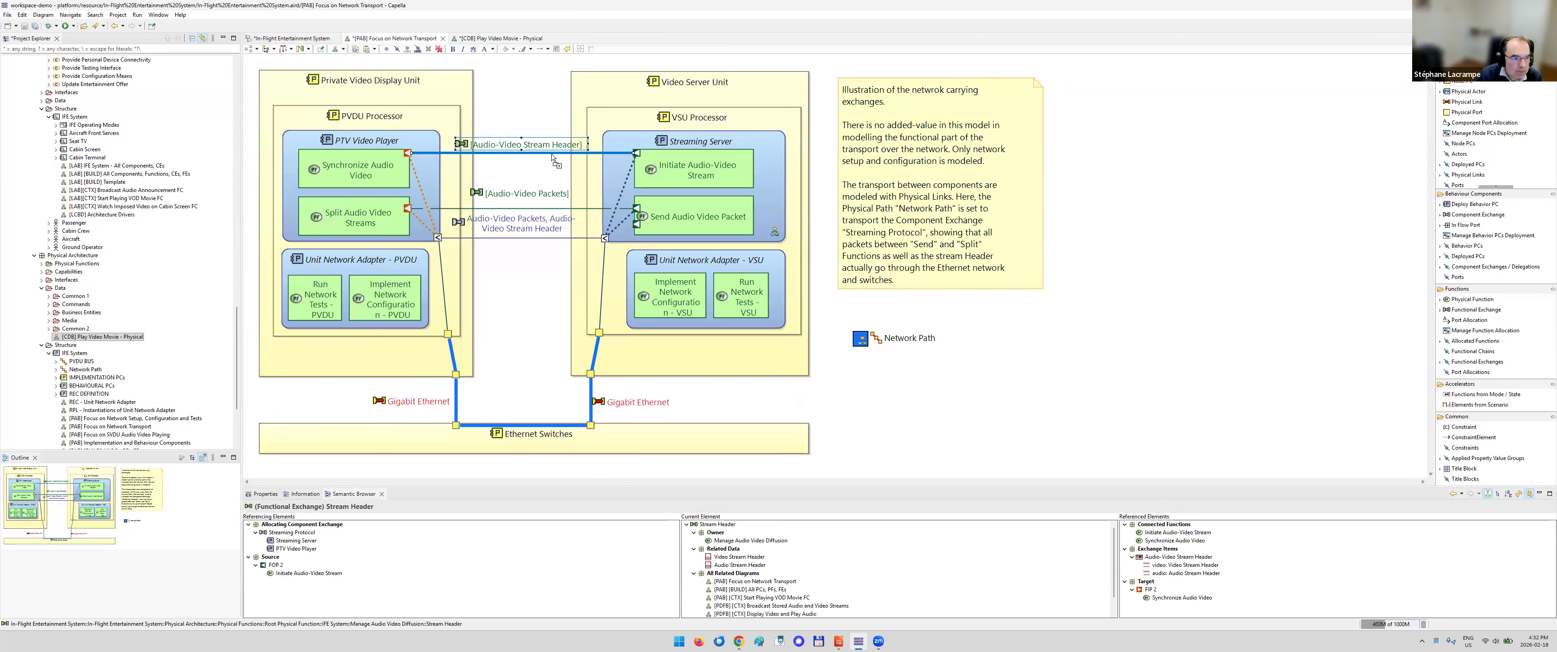
click(544, 239)
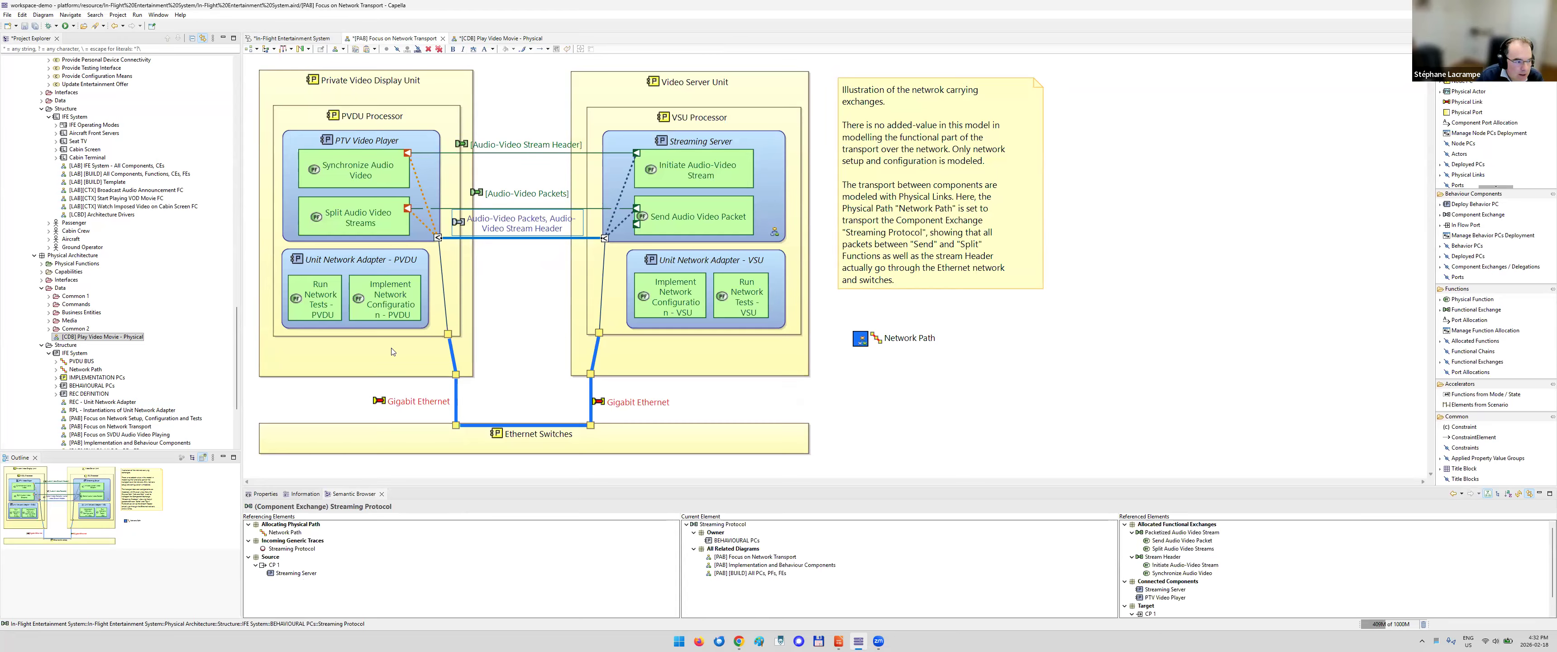
click(264, 496)
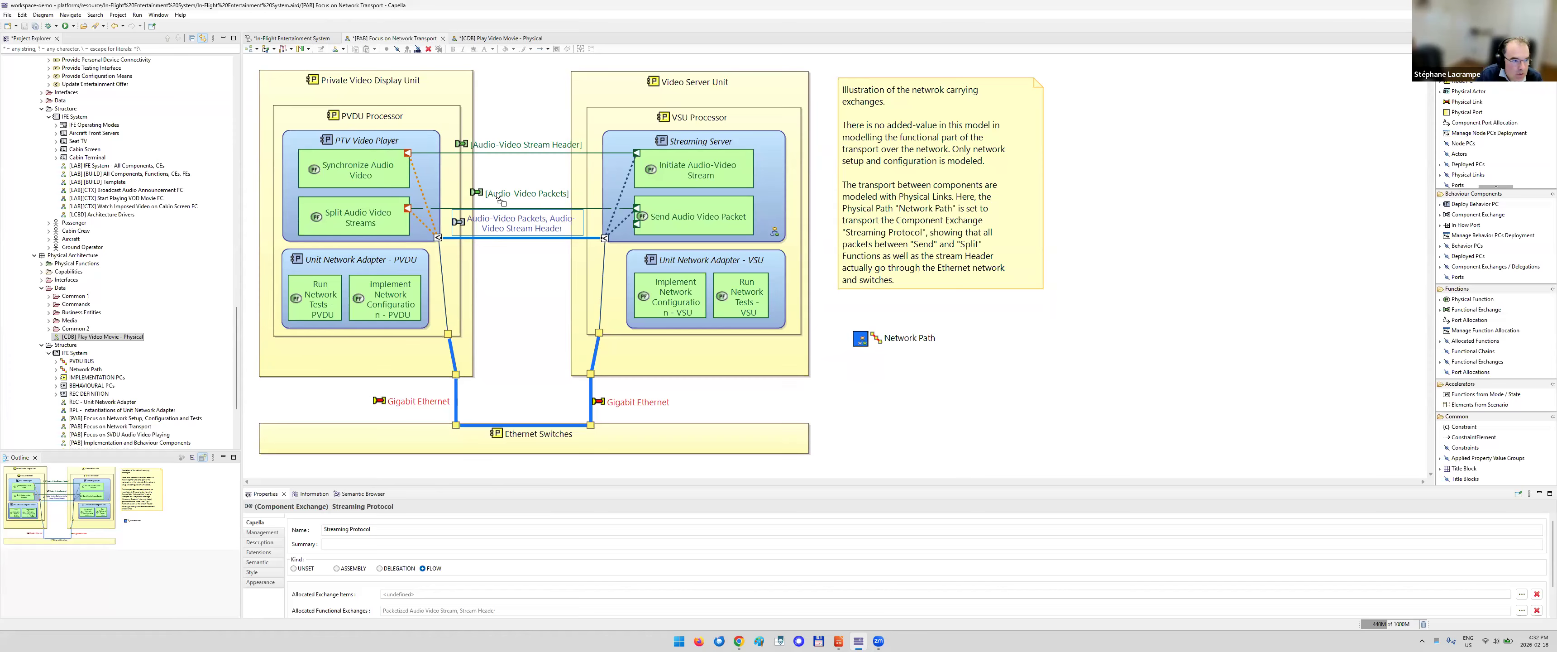
right_click(501, 237)
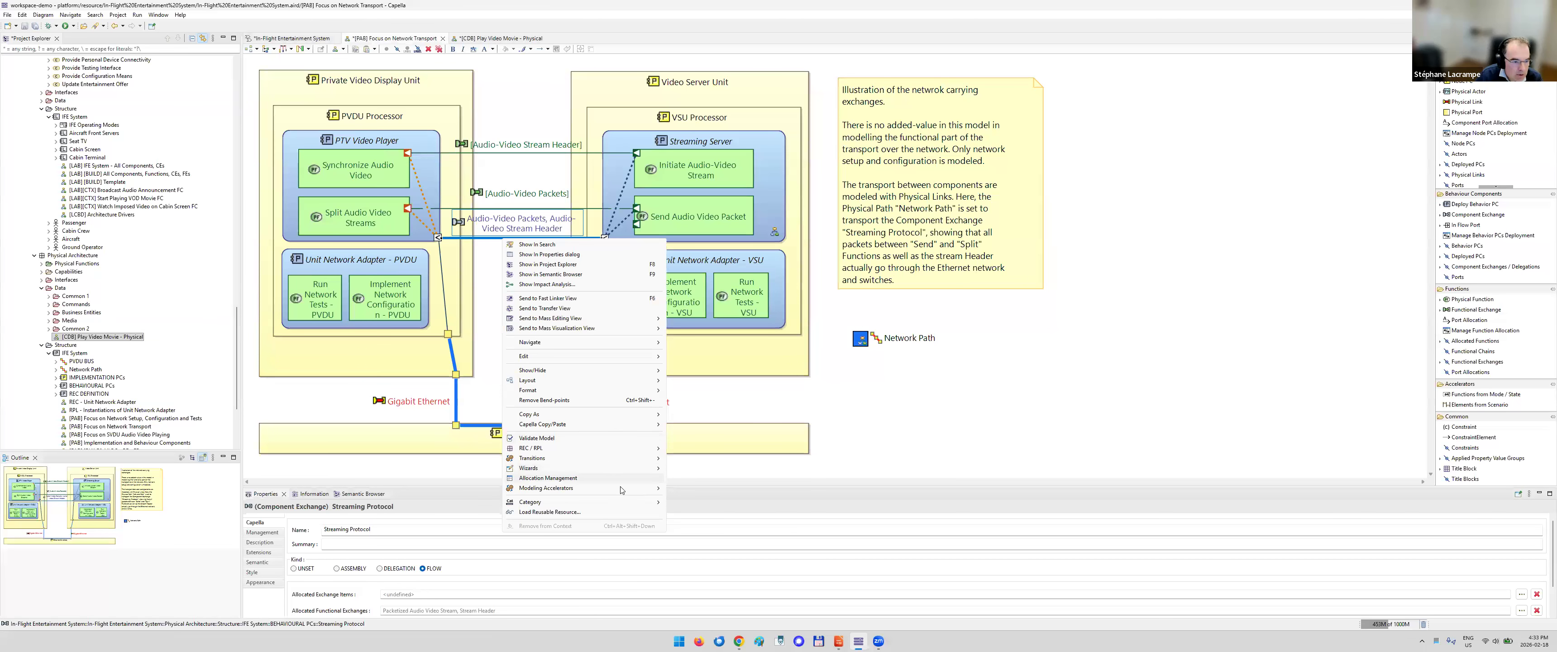
mouse_move(641, 488)
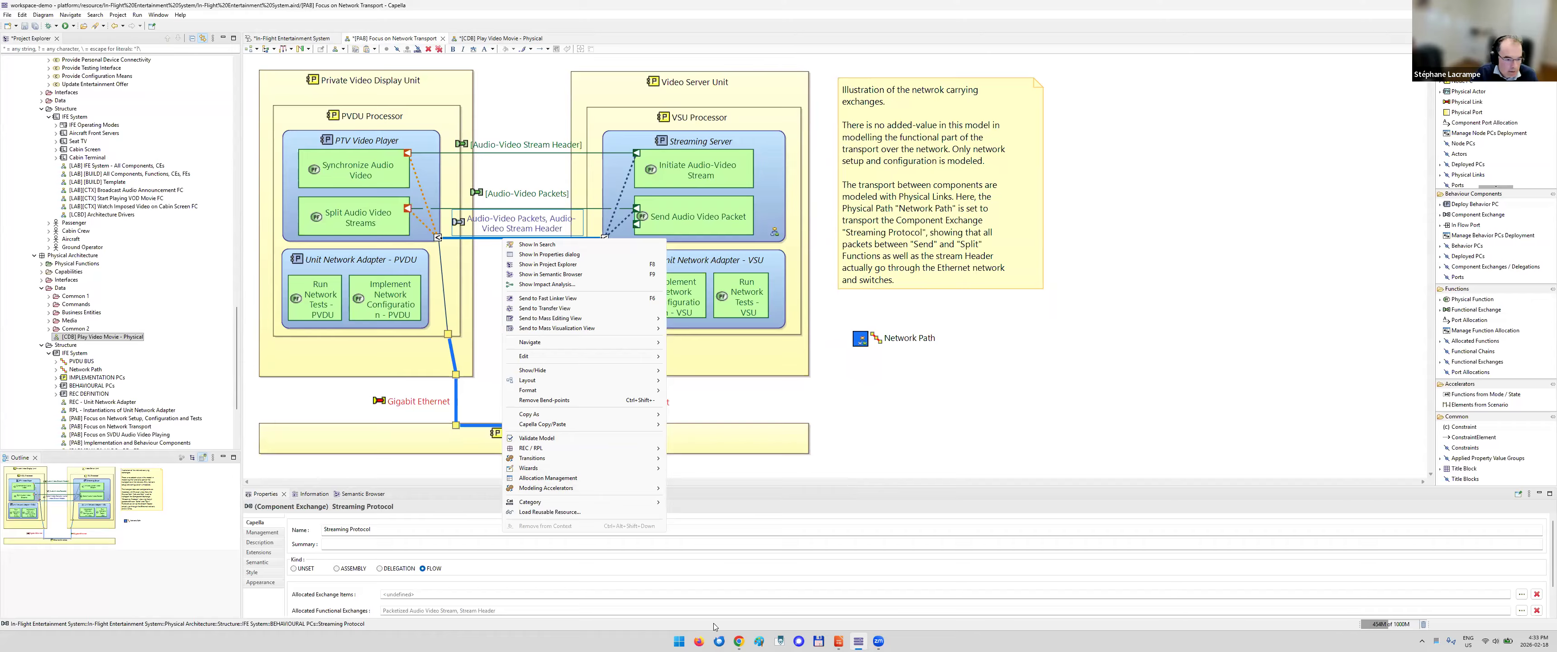
Switch to the LibreOffice Impress deck and present from the Finalized Architecture slide 39 on to the Building blocks | Reusability slide
click(838, 641)
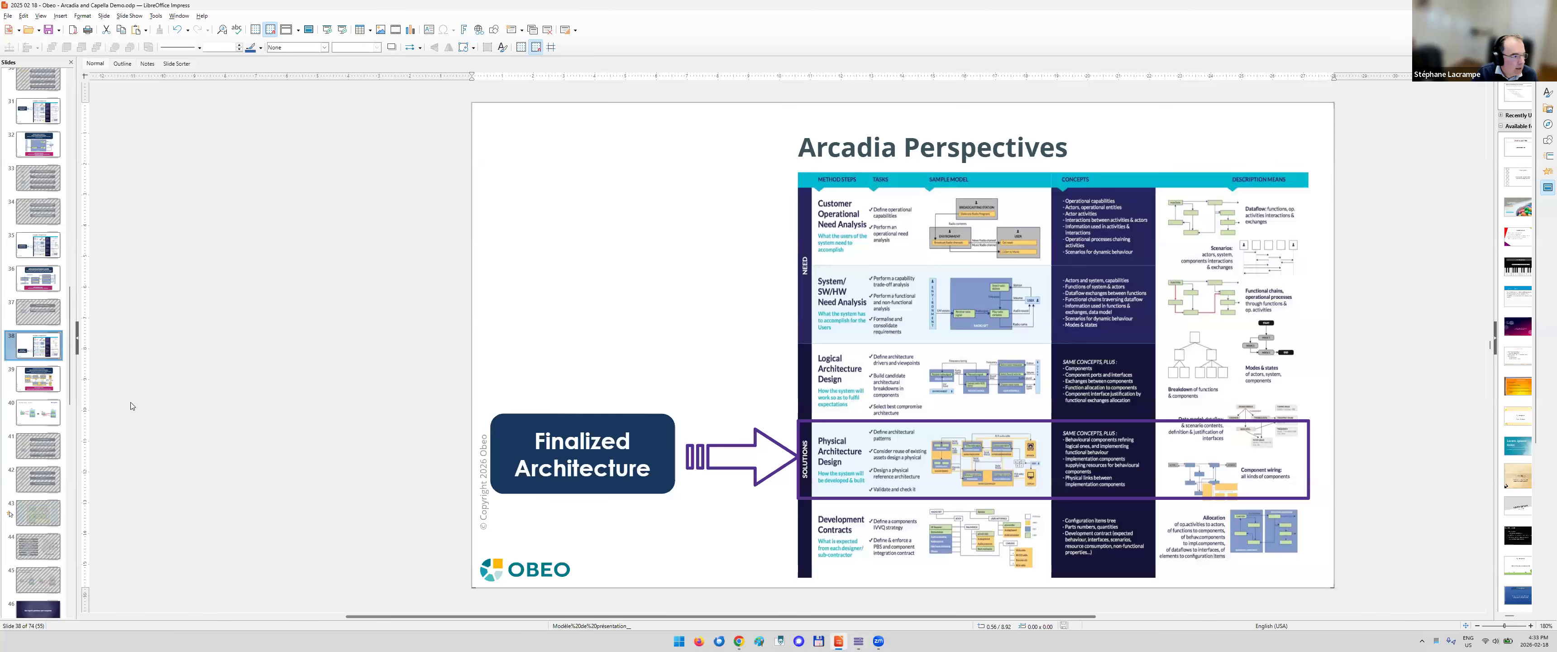
click(43, 381)
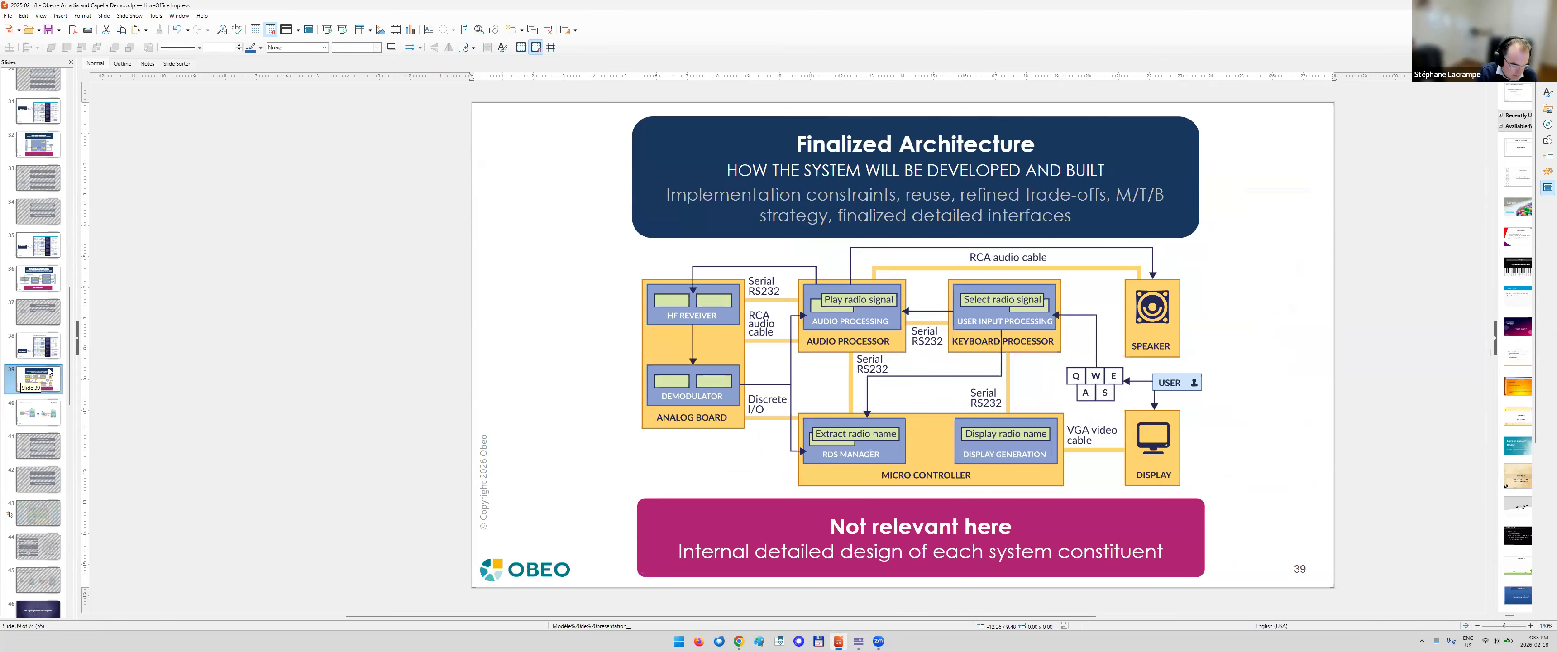
key(shift+F5)
key(Right)
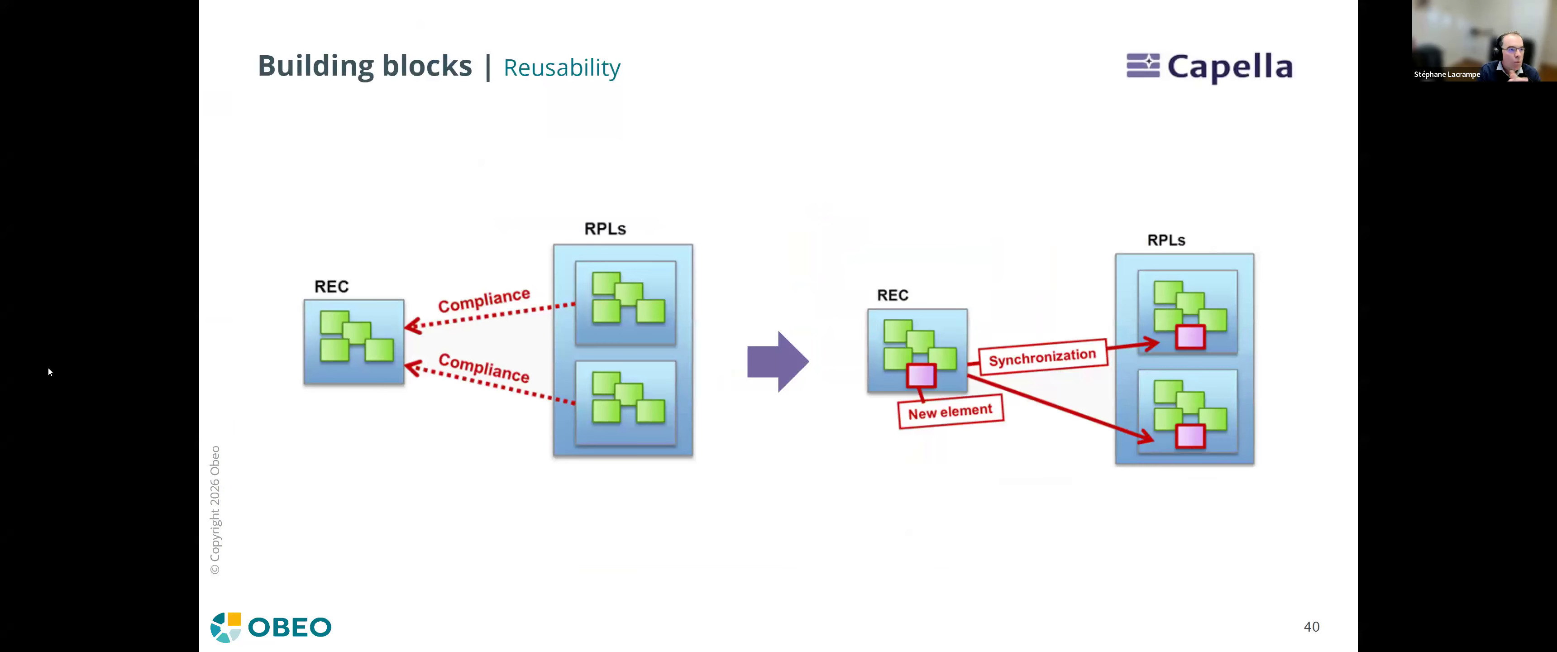
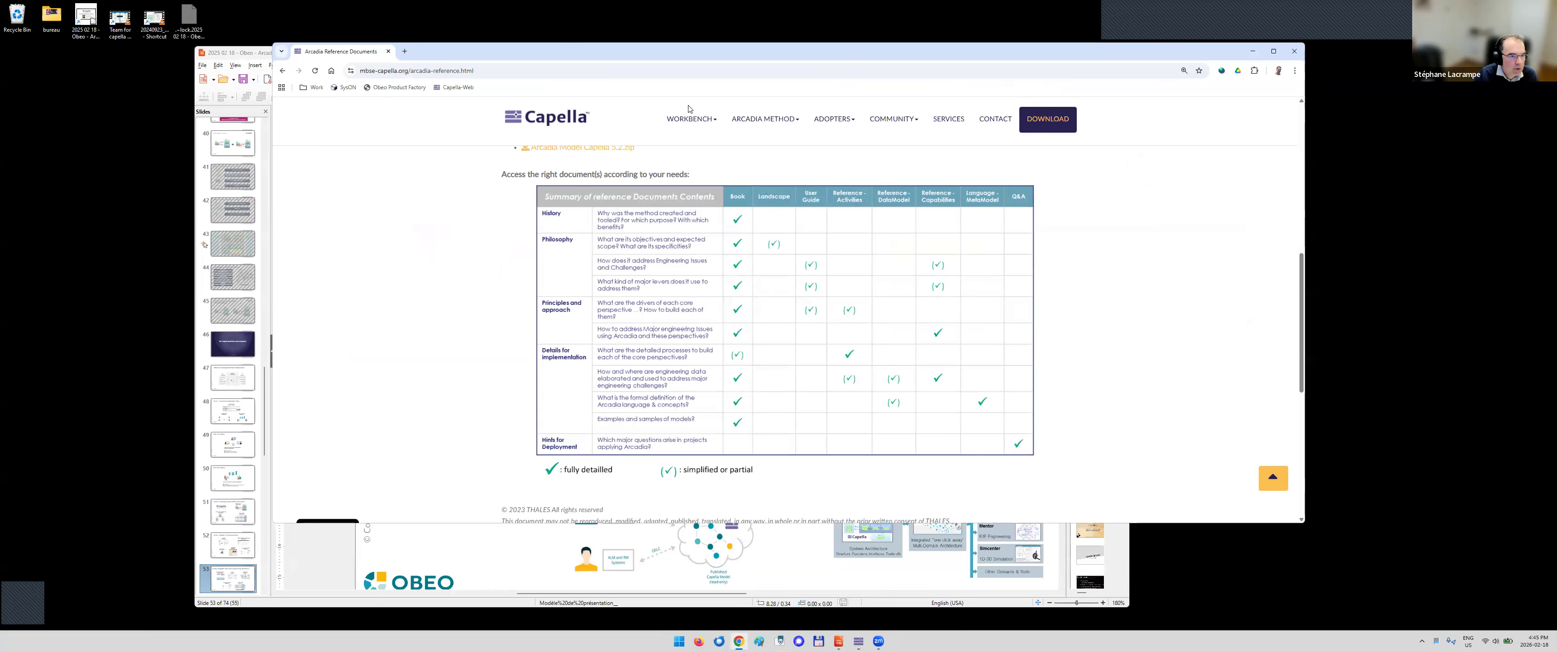
Open the Add-Ons page of the Capella website and examine the open-source and commercial add-on lists
mouse_move(699, 122)
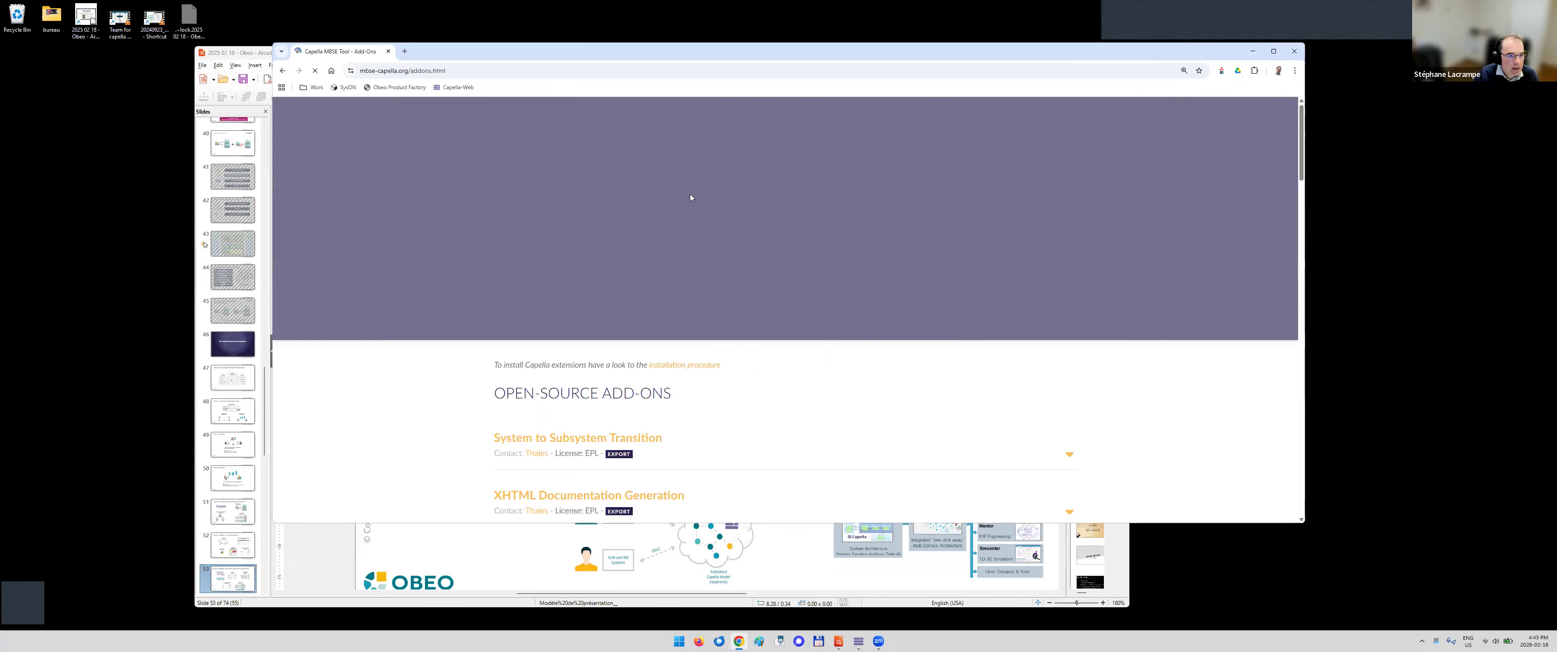
scroll(689, 227, down, 4)
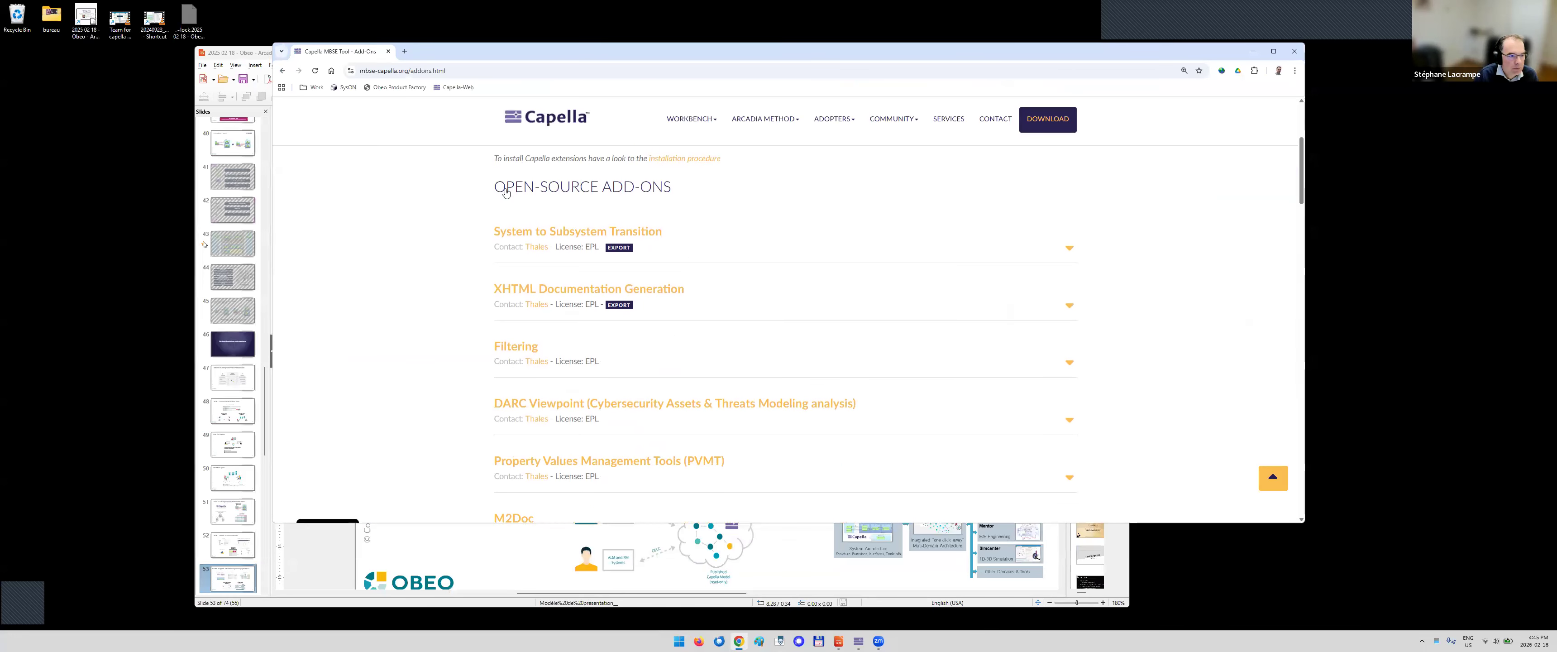
scroll(665, 200, down, 7)
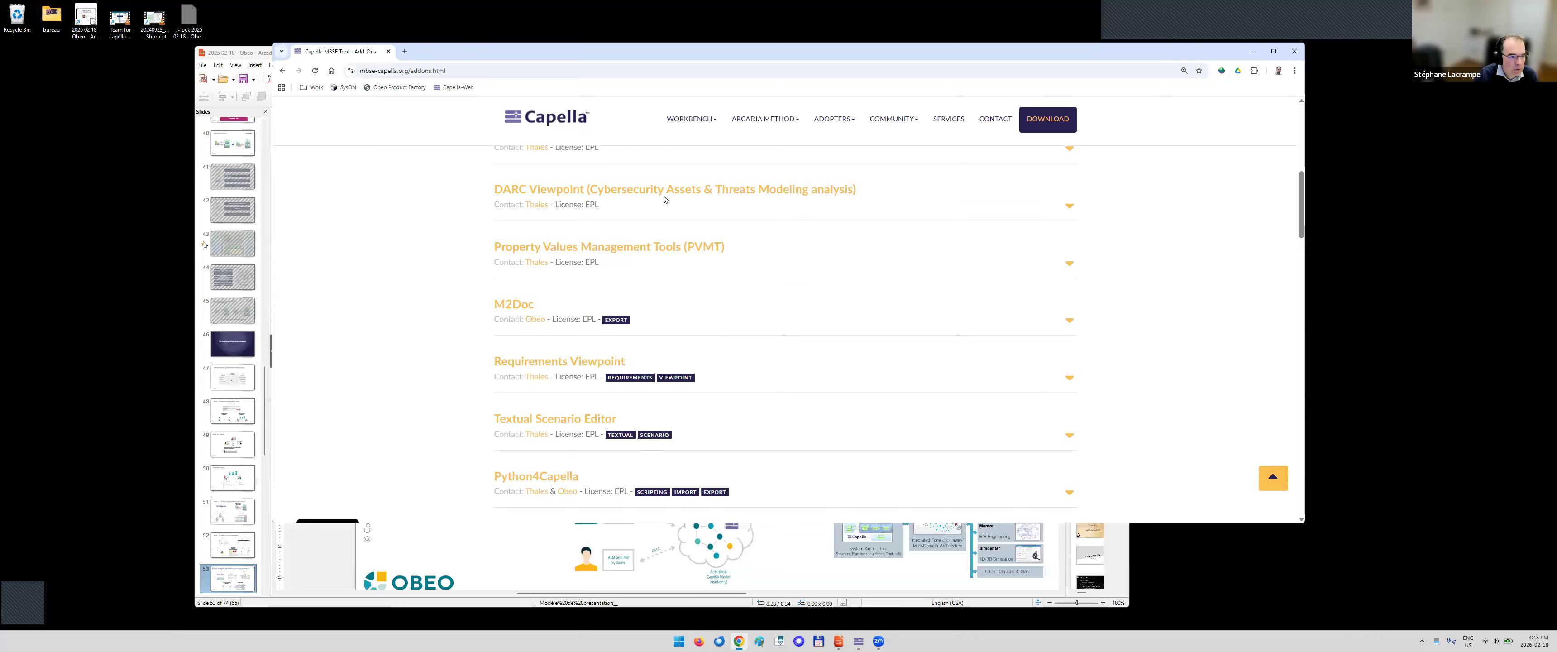
scroll(665, 200, down, 8)
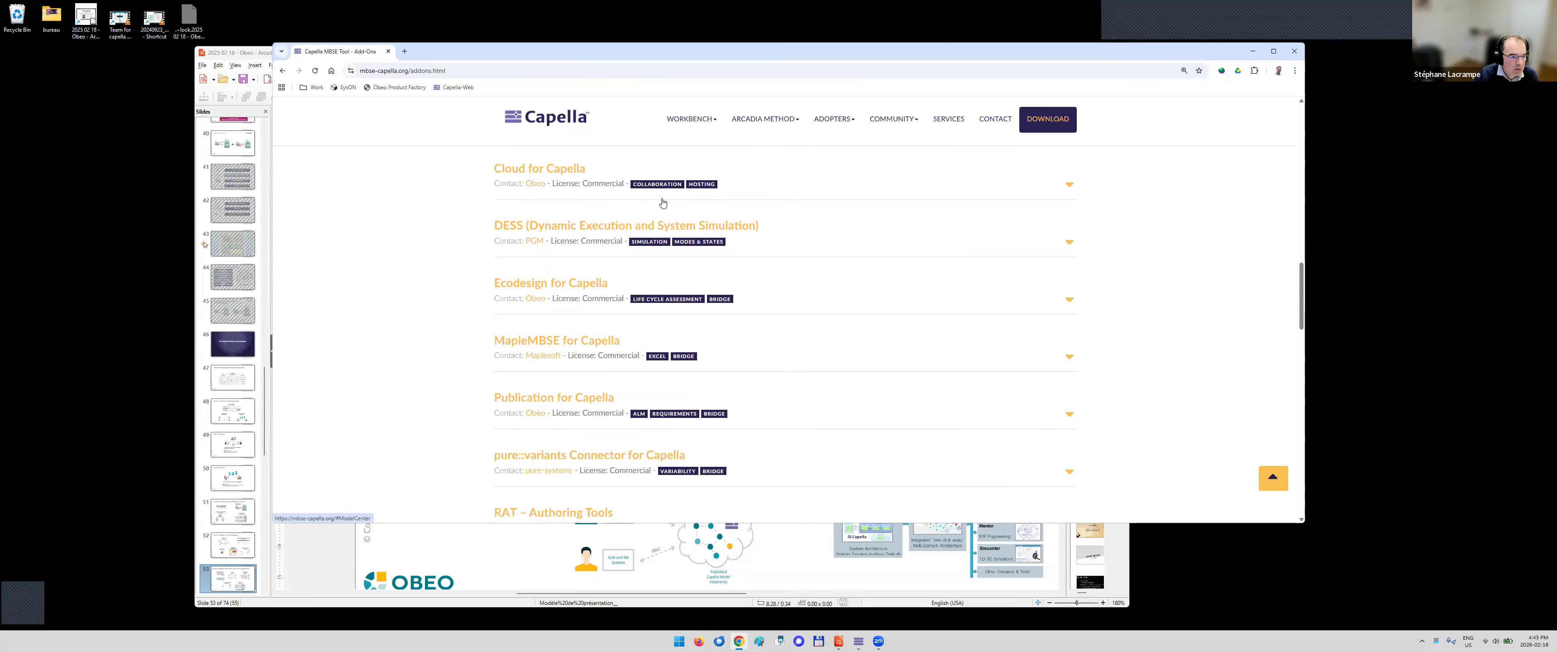
scroll(662, 198, down, 1)
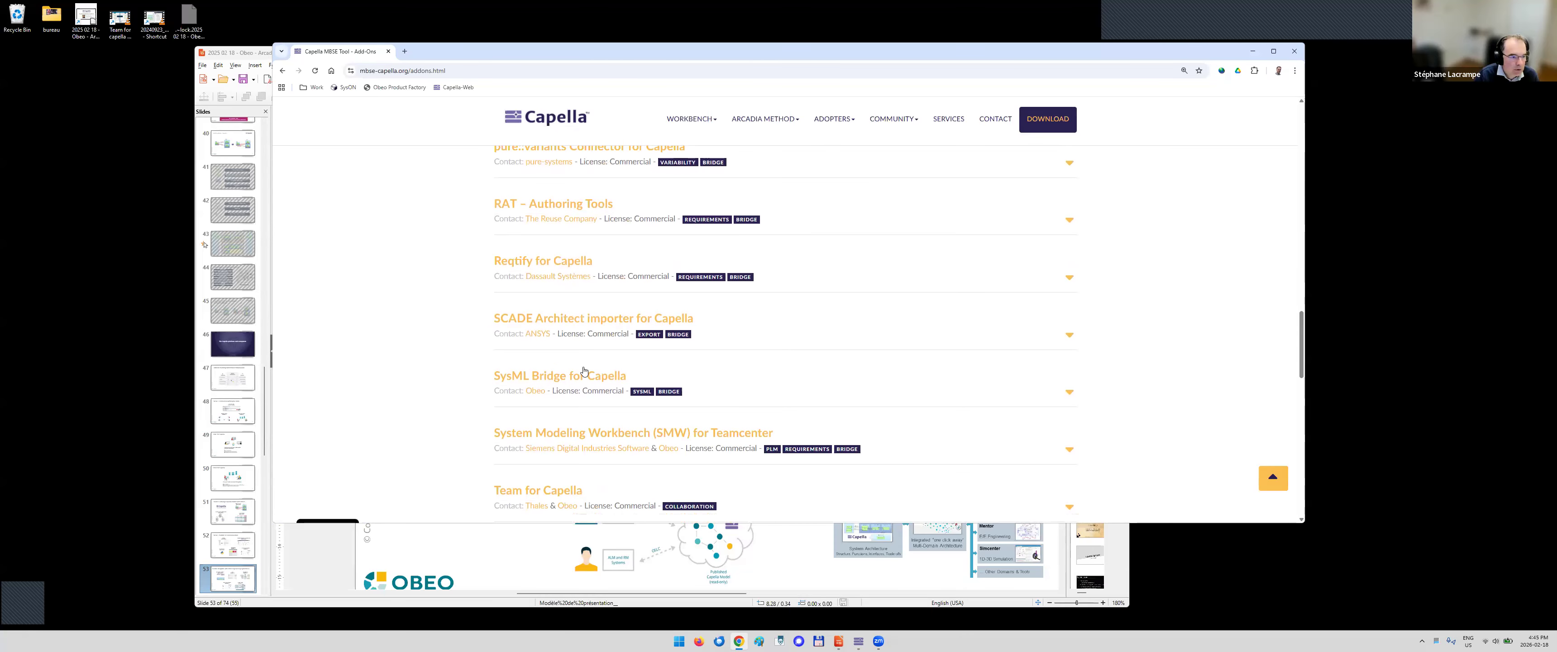
scroll(544, 284, up, 1)
scroll(544, 303, up, 4)
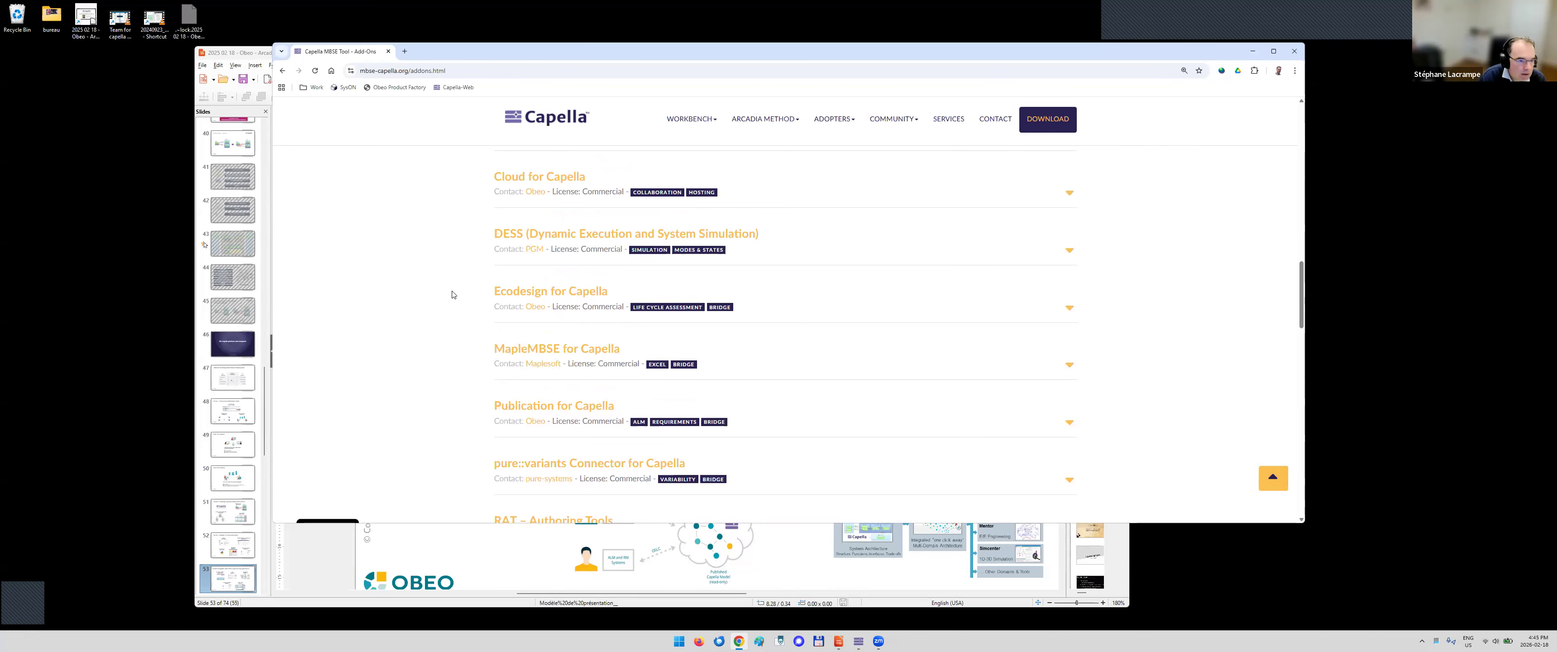
scroll(452, 295, up, 3)
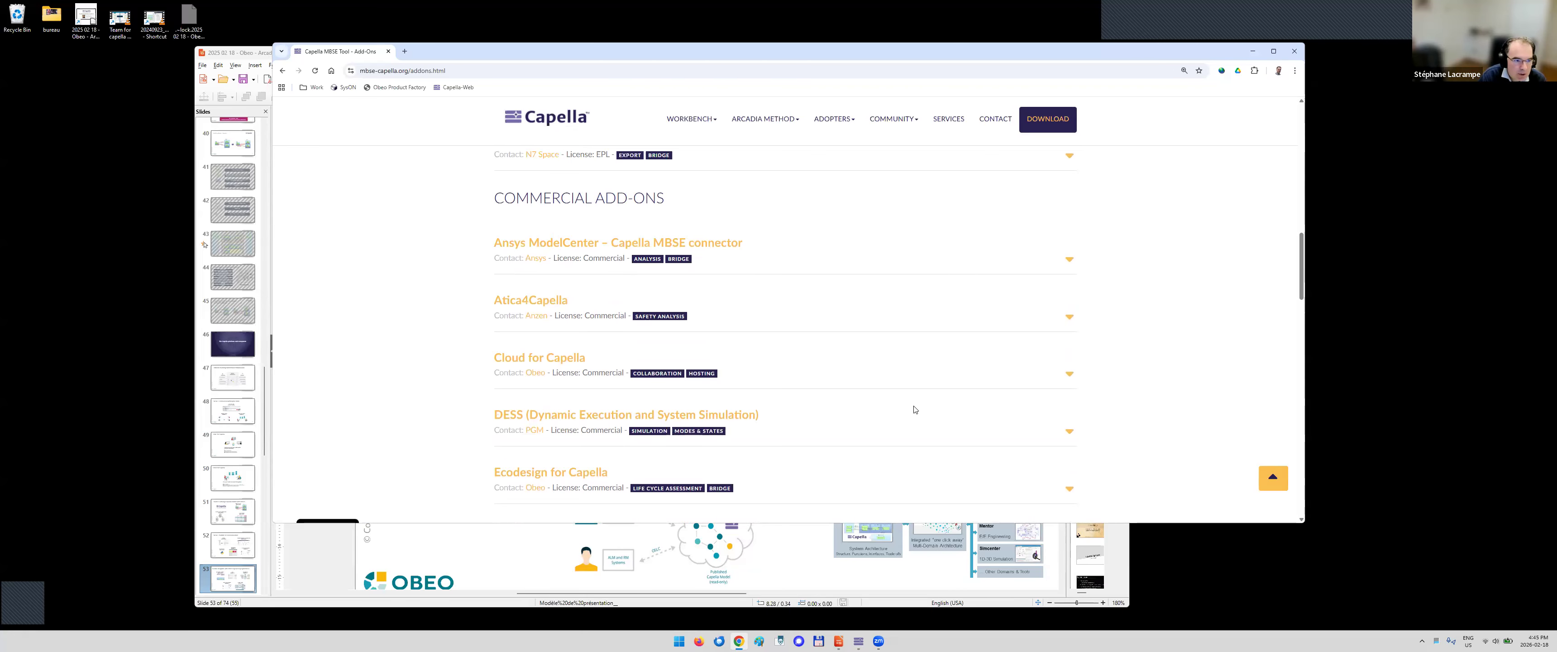
scroll(902, 397, down, 2)
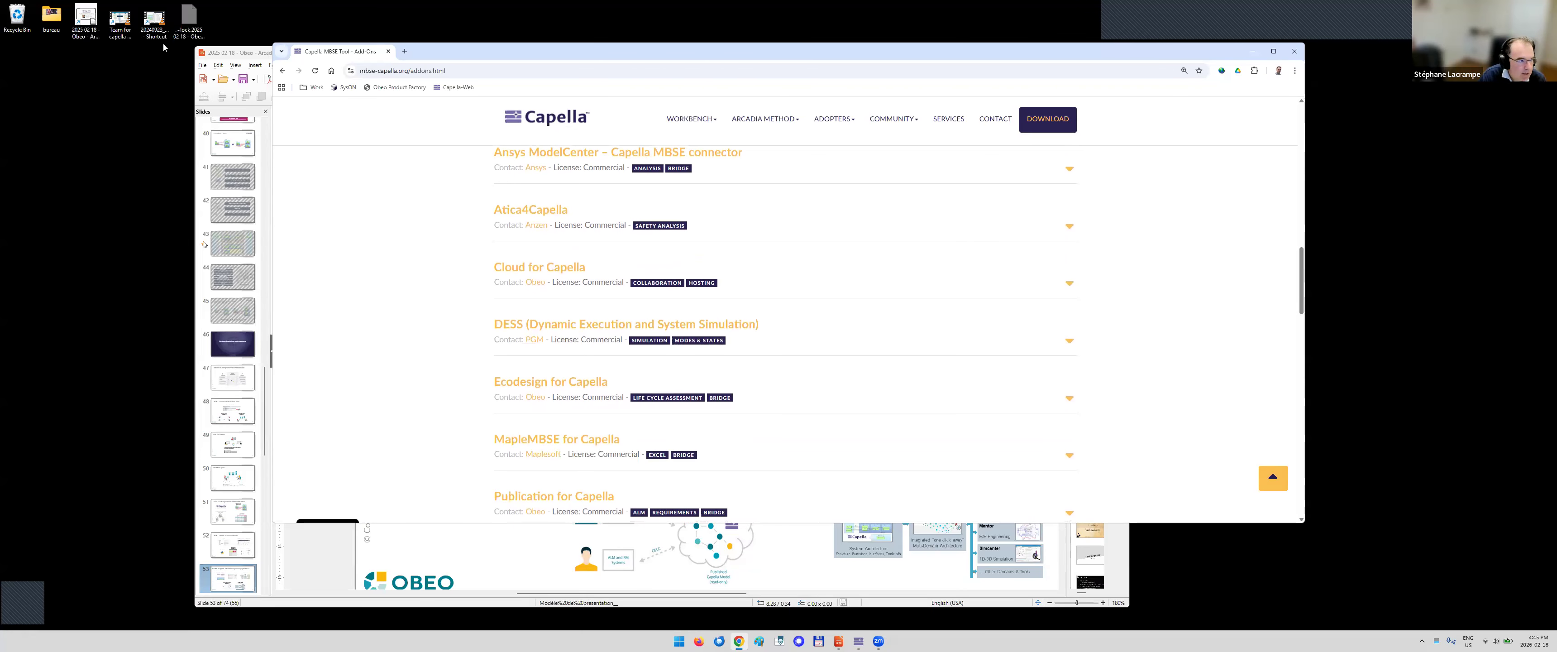
Switch to the Impress deck and present the Need 4 integration slide and the Publication for Capella slide, ending the slide show
click(236, 57)
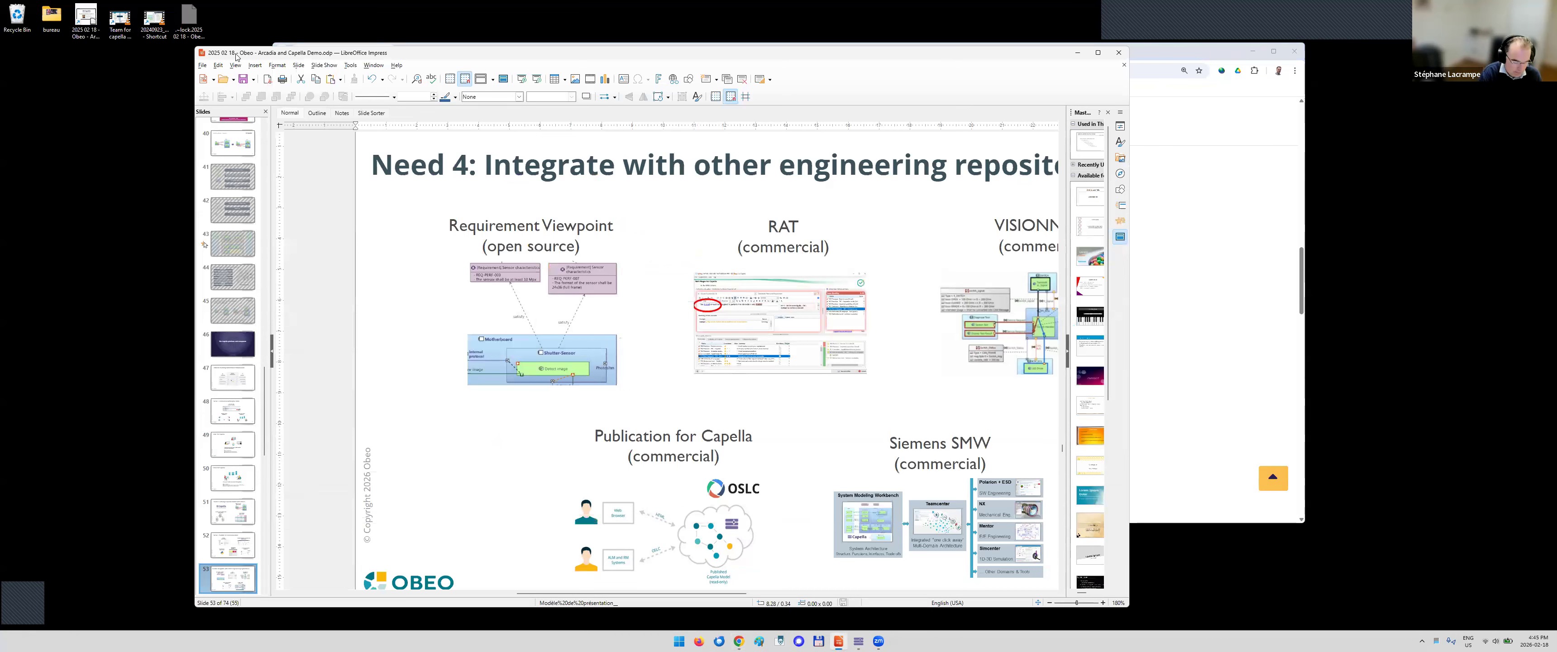
key(shift+F5)
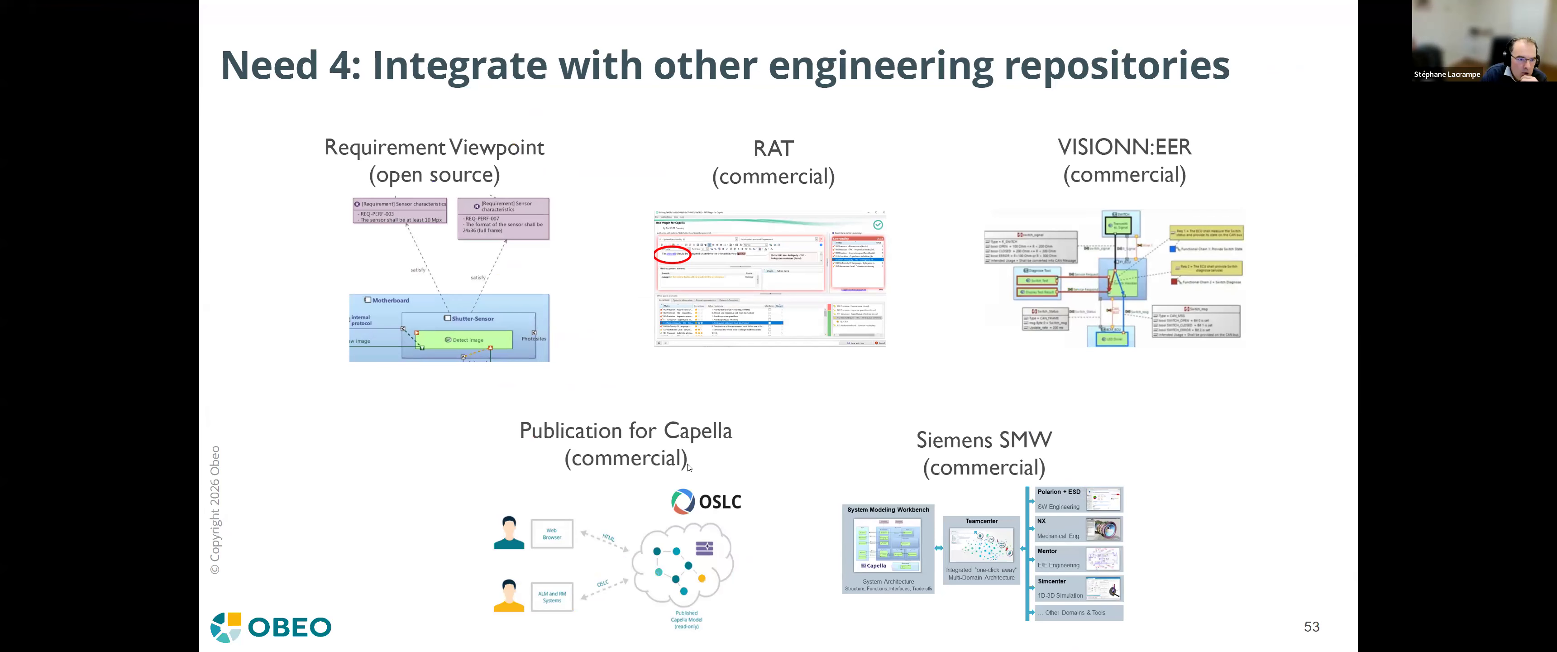
click(761, 467)
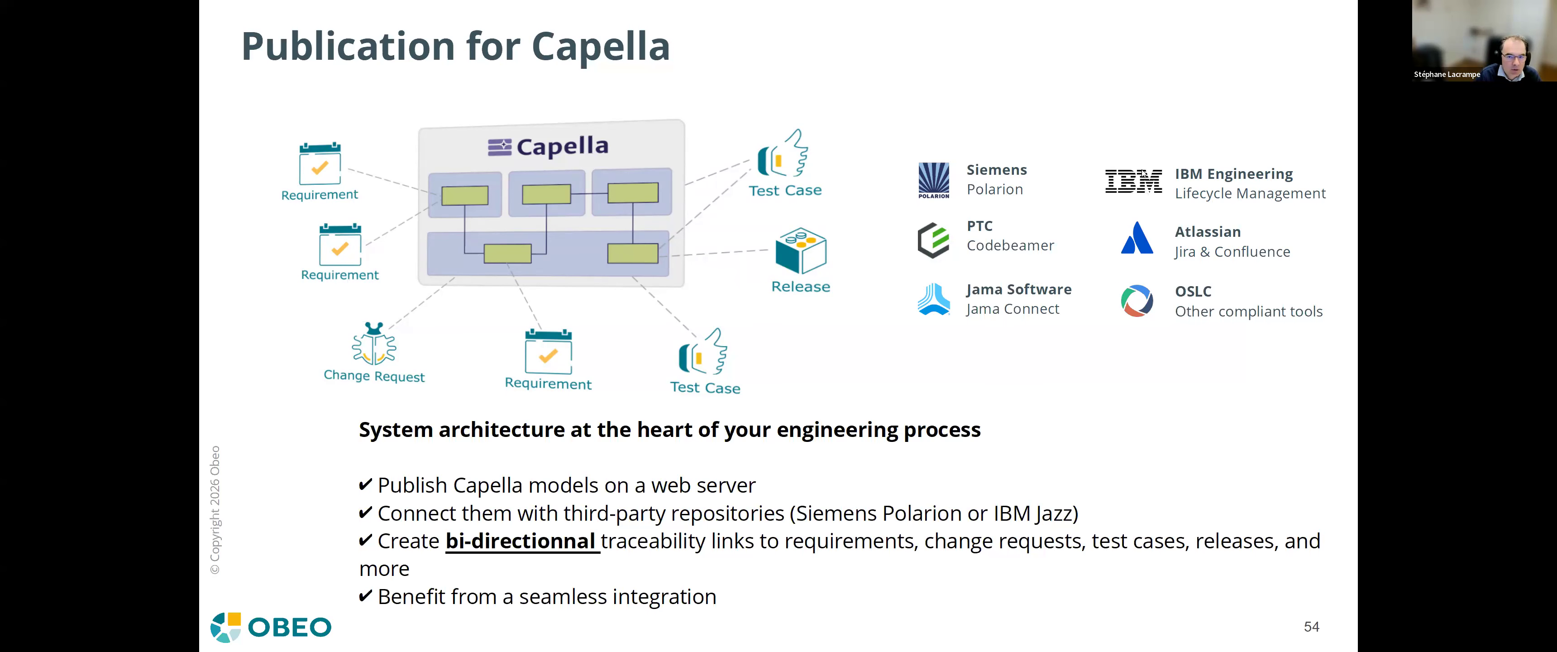
key(Escape)
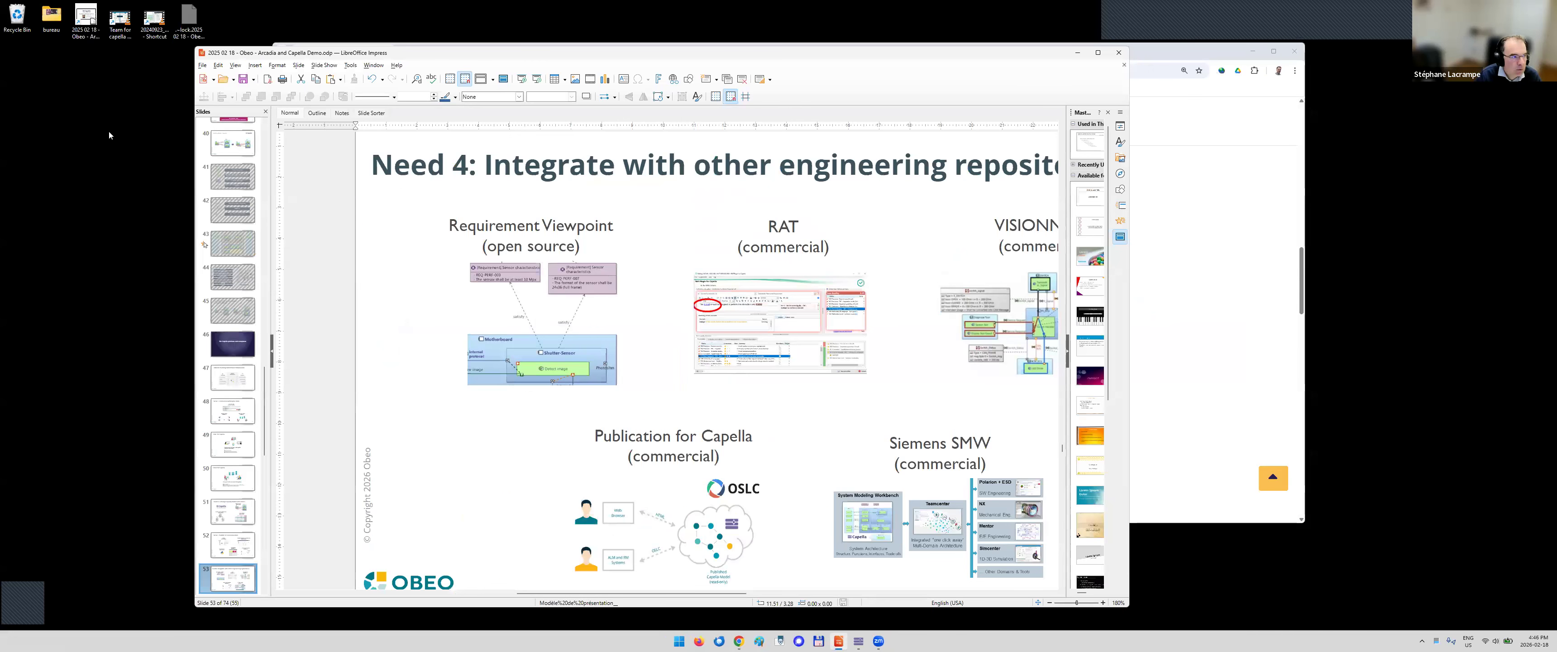
Play the 20240923_P4C_DD_Doors.mp4 desktop video in VLC, skipping past its intro, and close the player at the end
click(147, 31)
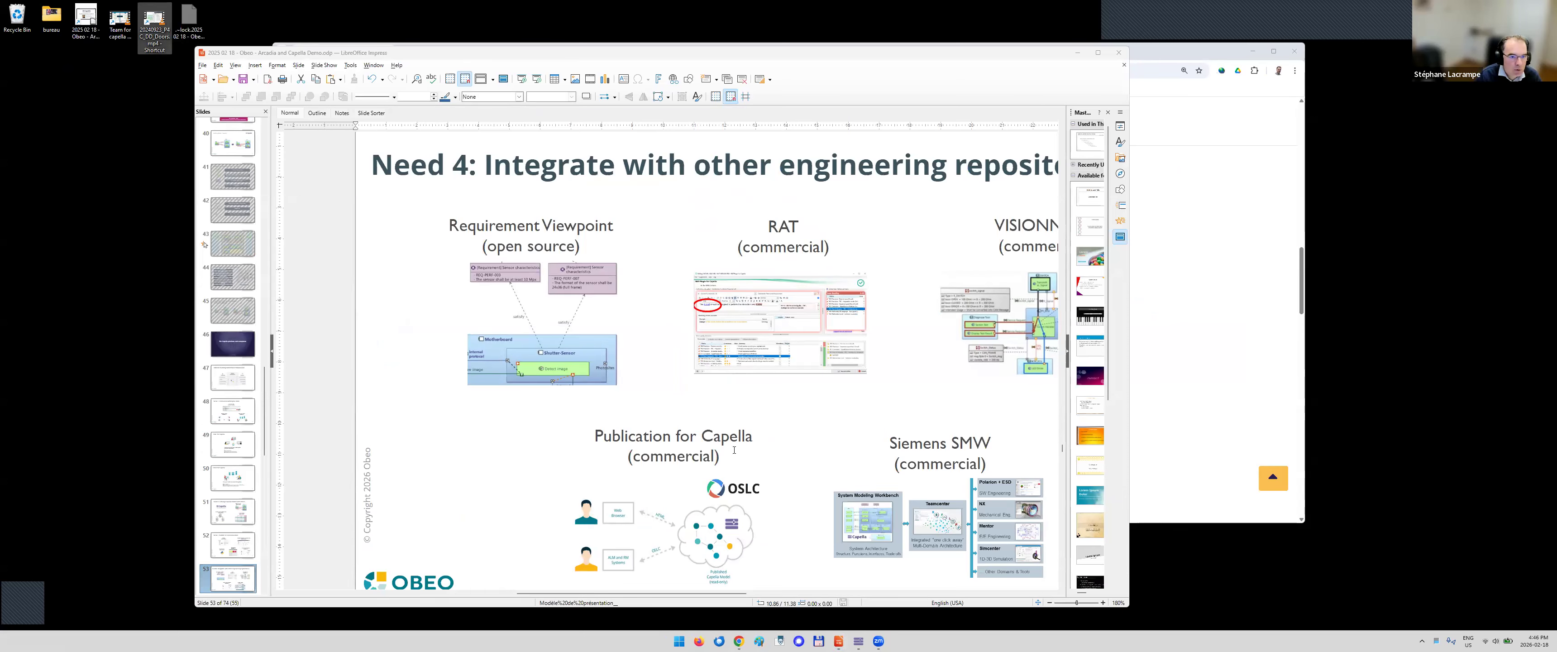
key(Return)
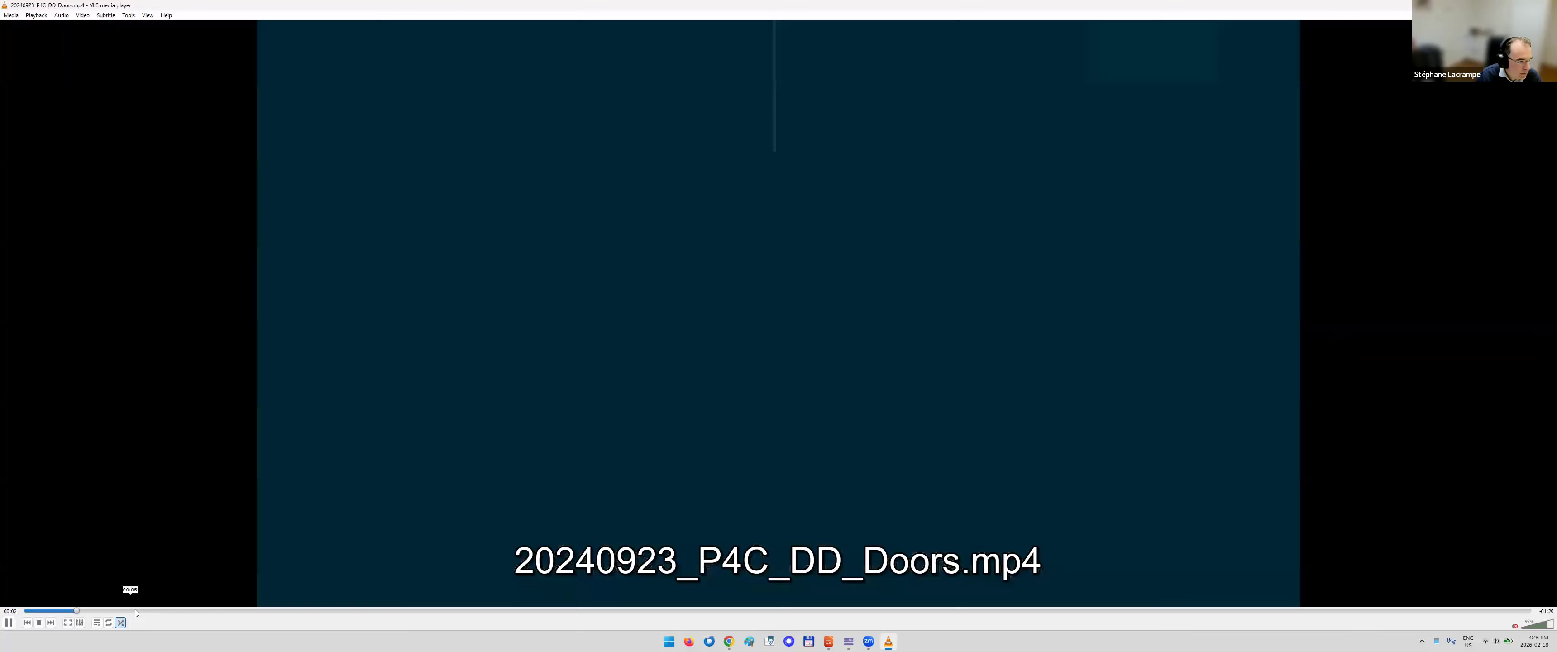
click(172, 609)
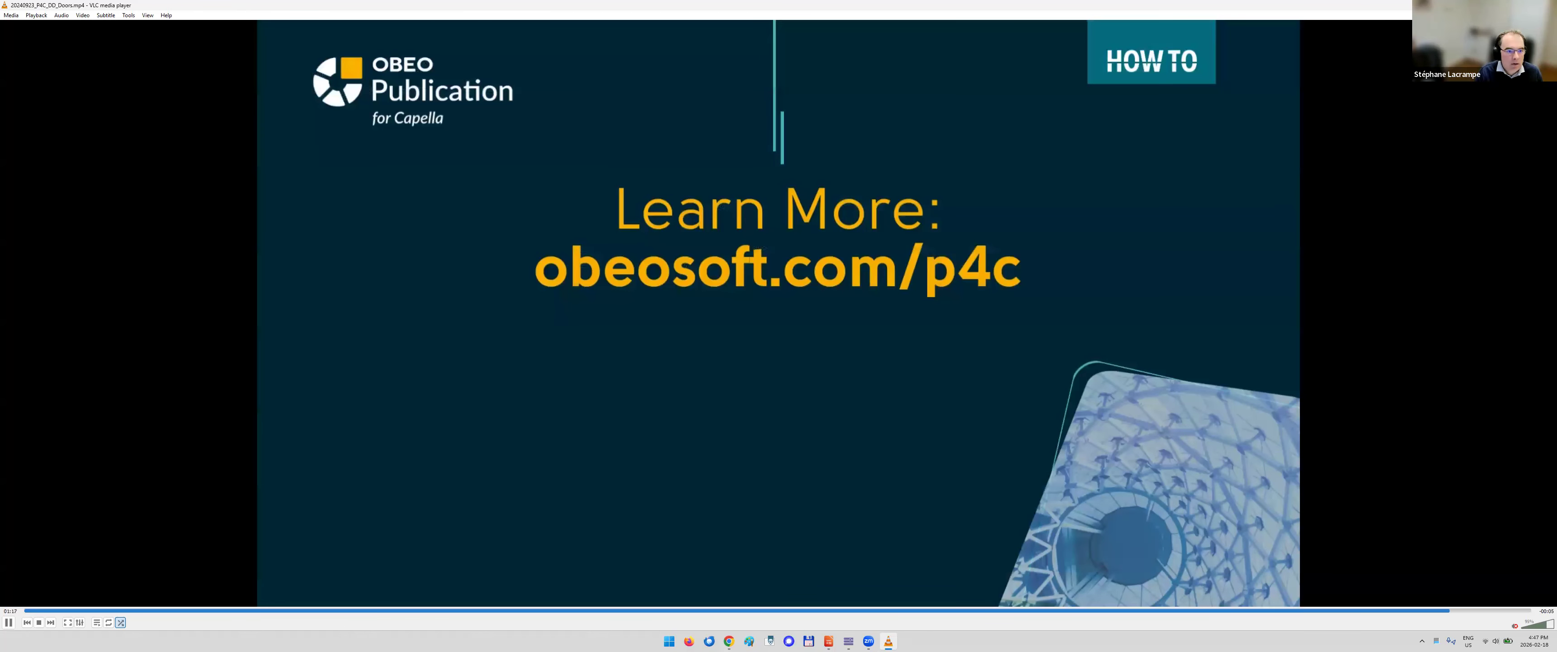
key(ctrl+q)
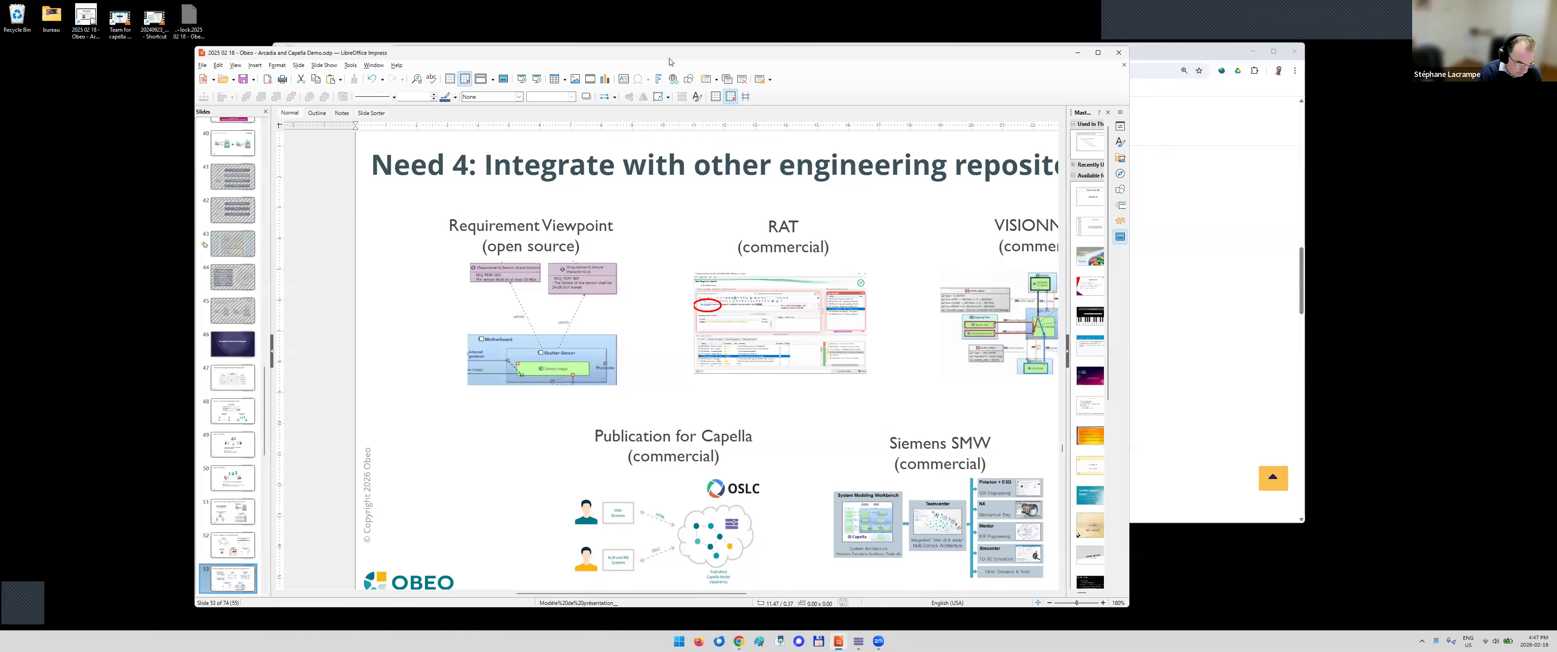
Resume the slide show with Publication for Capella, present the System Modeling Workbench (SMW) slide, and exit the show
key(shift+F5)
key(Right)
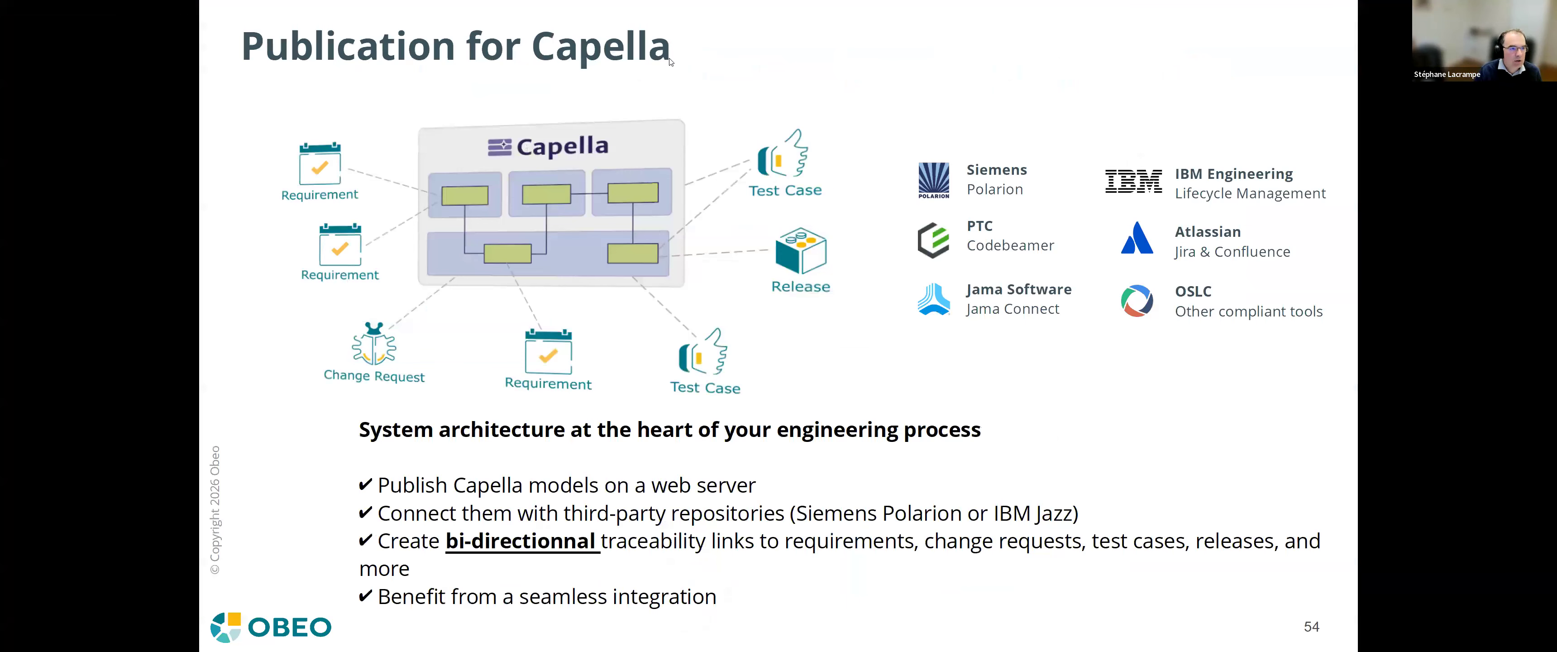
key(Right)
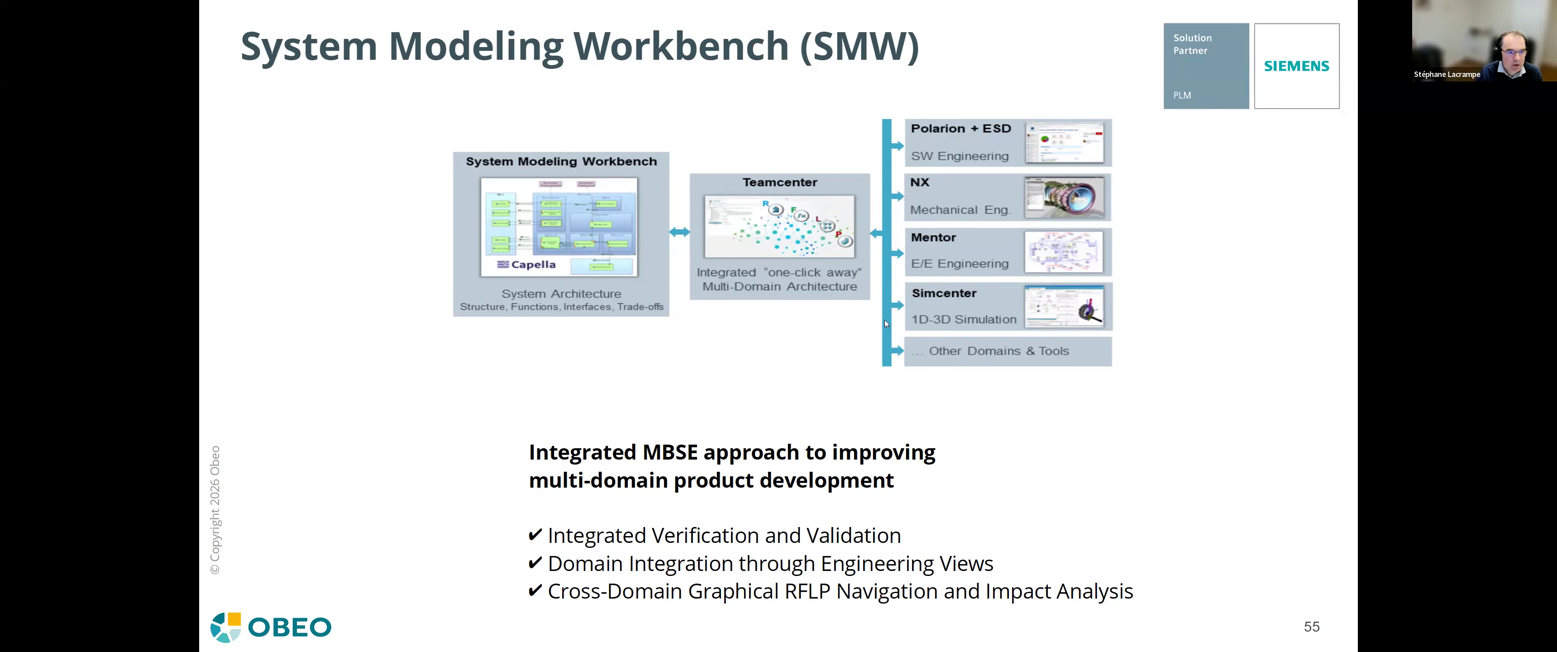
key(Escape)
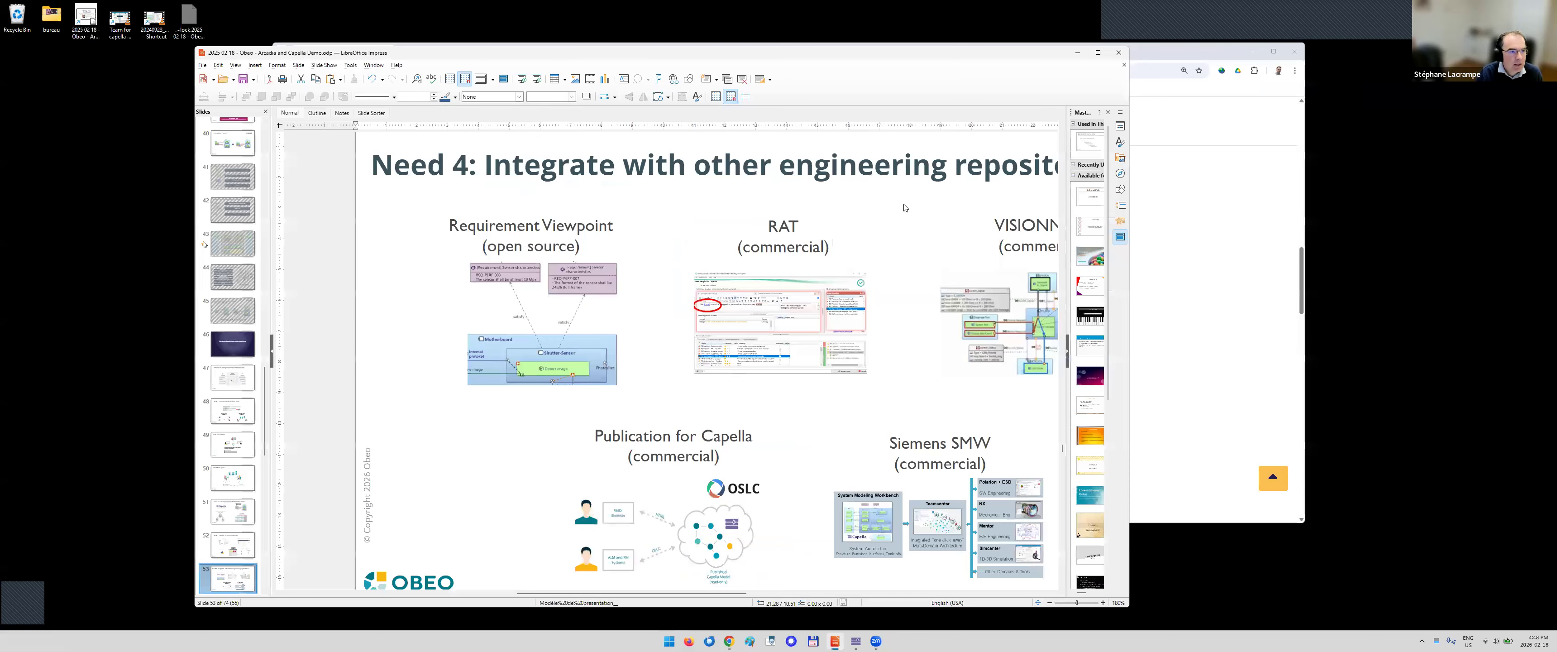
Switch back to the browser's Capella Add-Ons page and review the commercial add-ons from Ansys ModelCenter to System Modeling Workbench for Teamcenter
click(1253, 218)
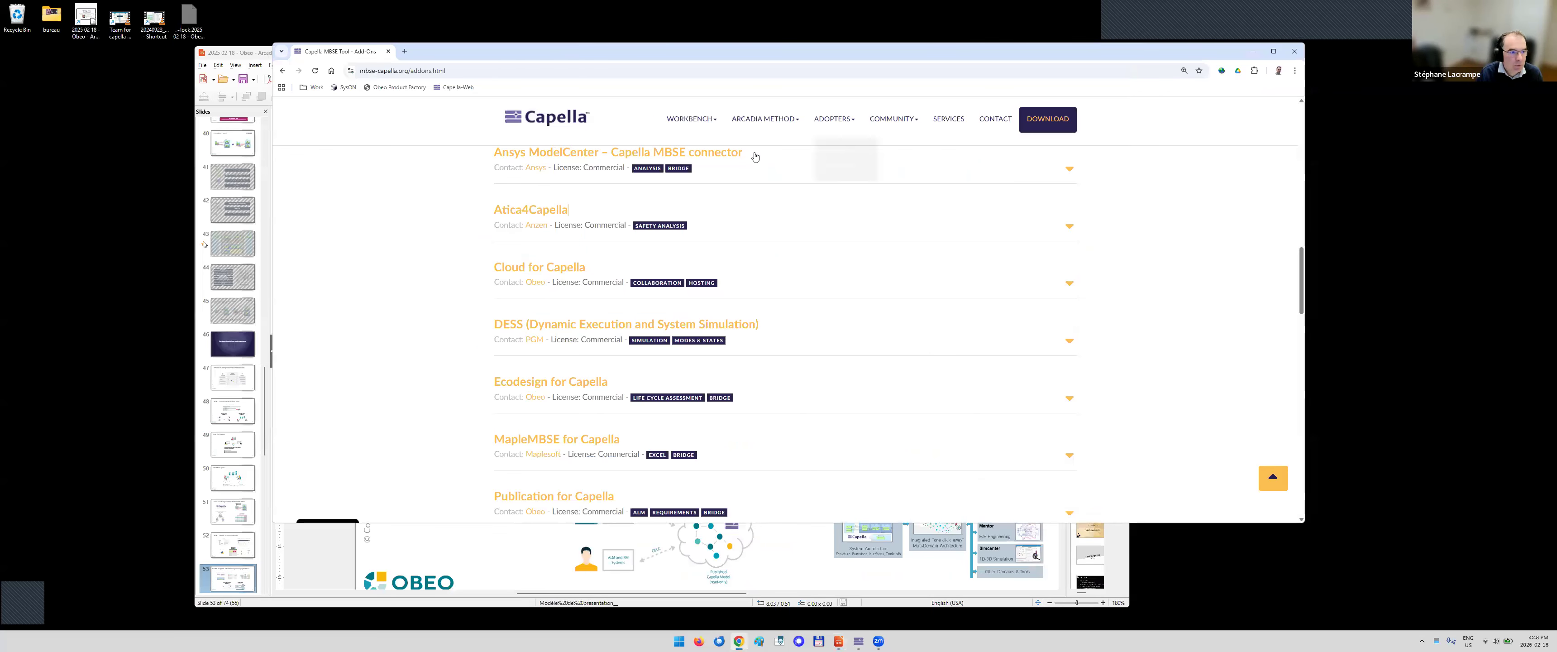
scroll(656, 253, up, 2)
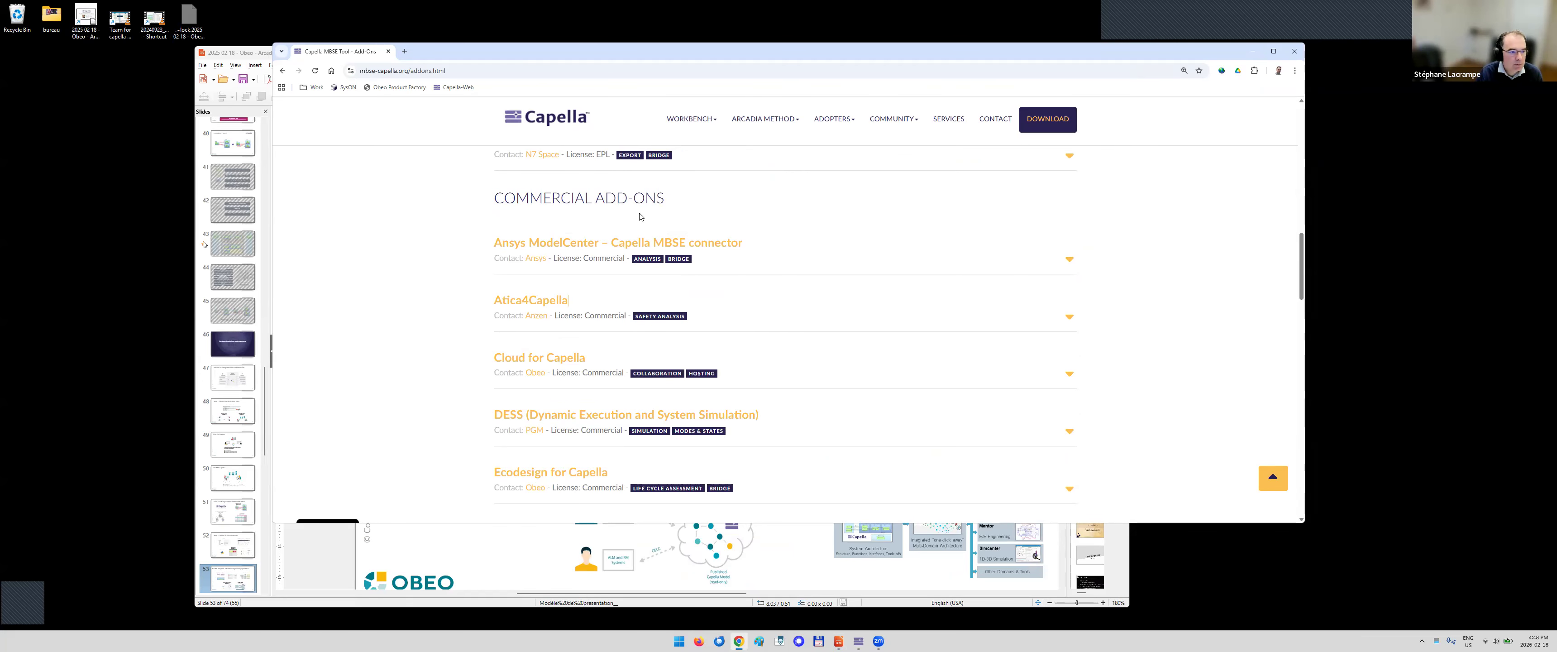
scroll(645, 215, down, 1)
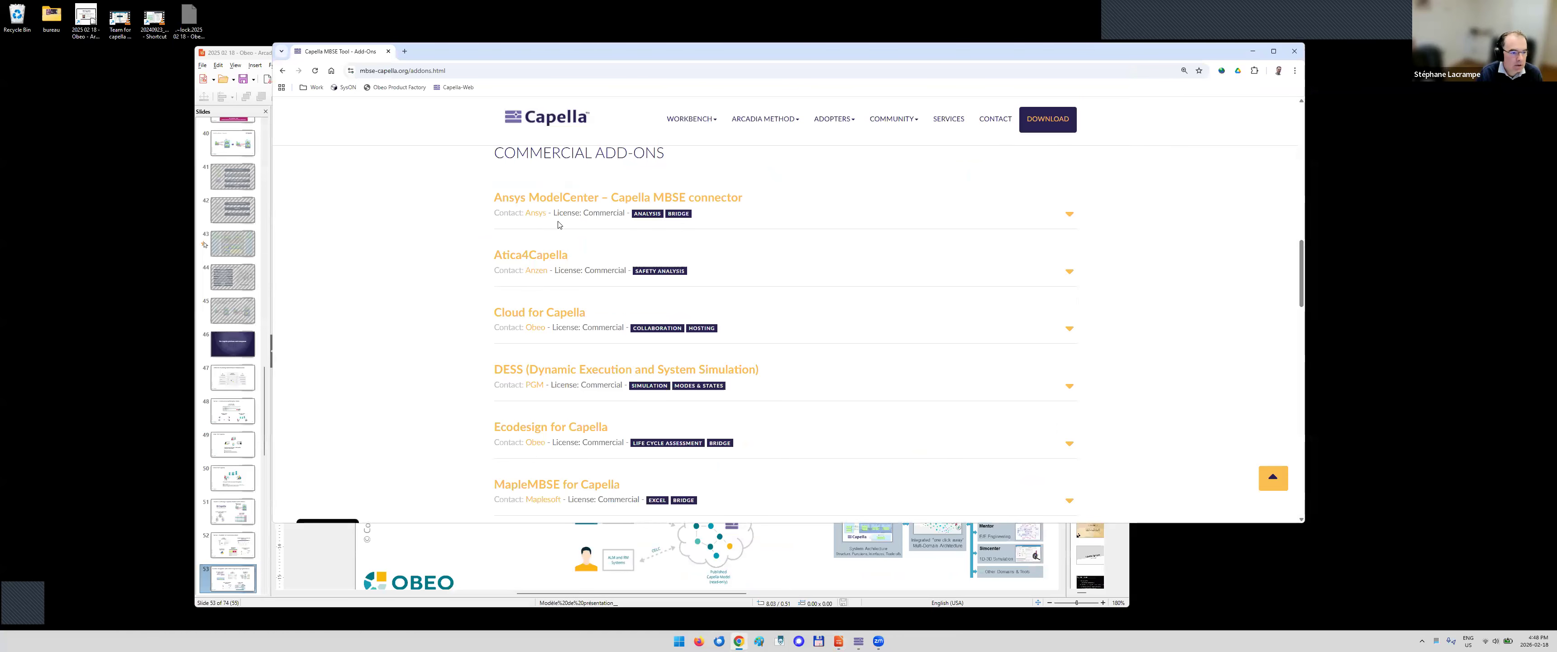
scroll(558, 225, down, 5)
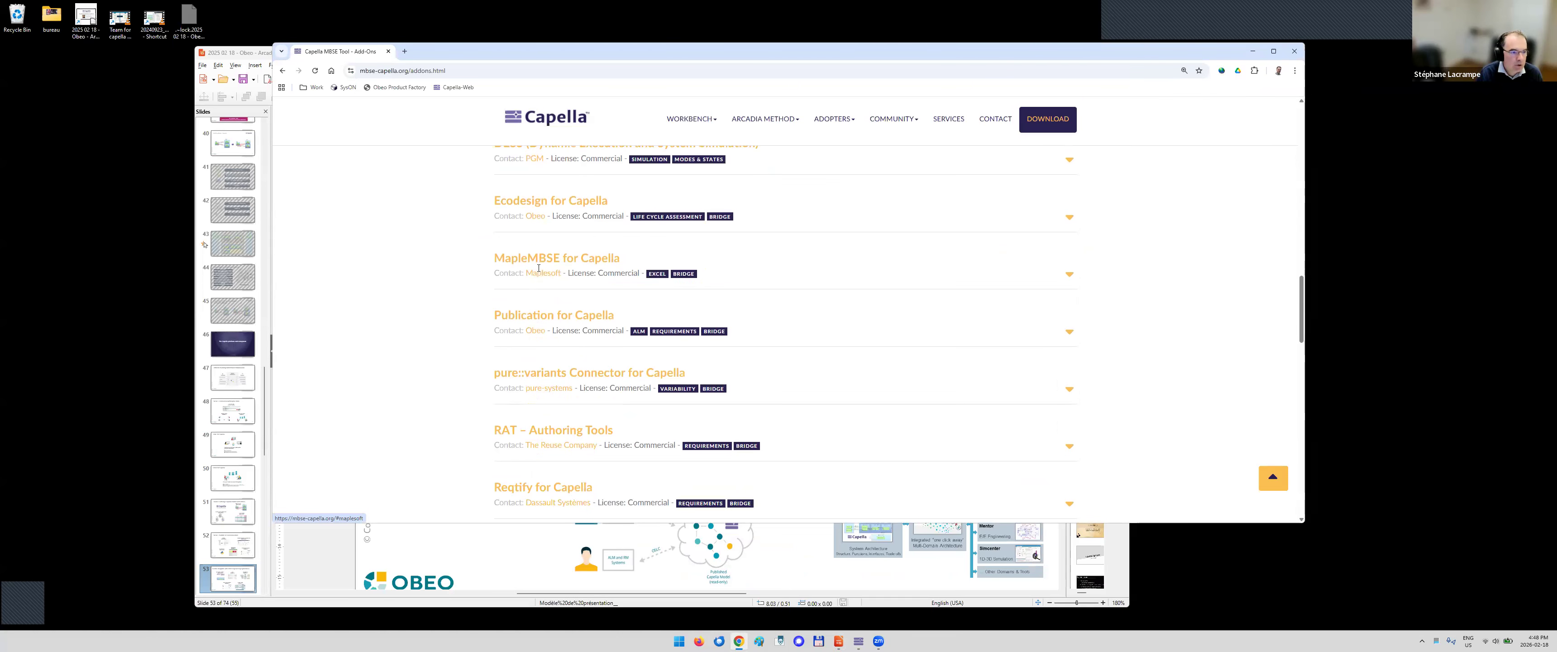
scroll(547, 278, down, 2)
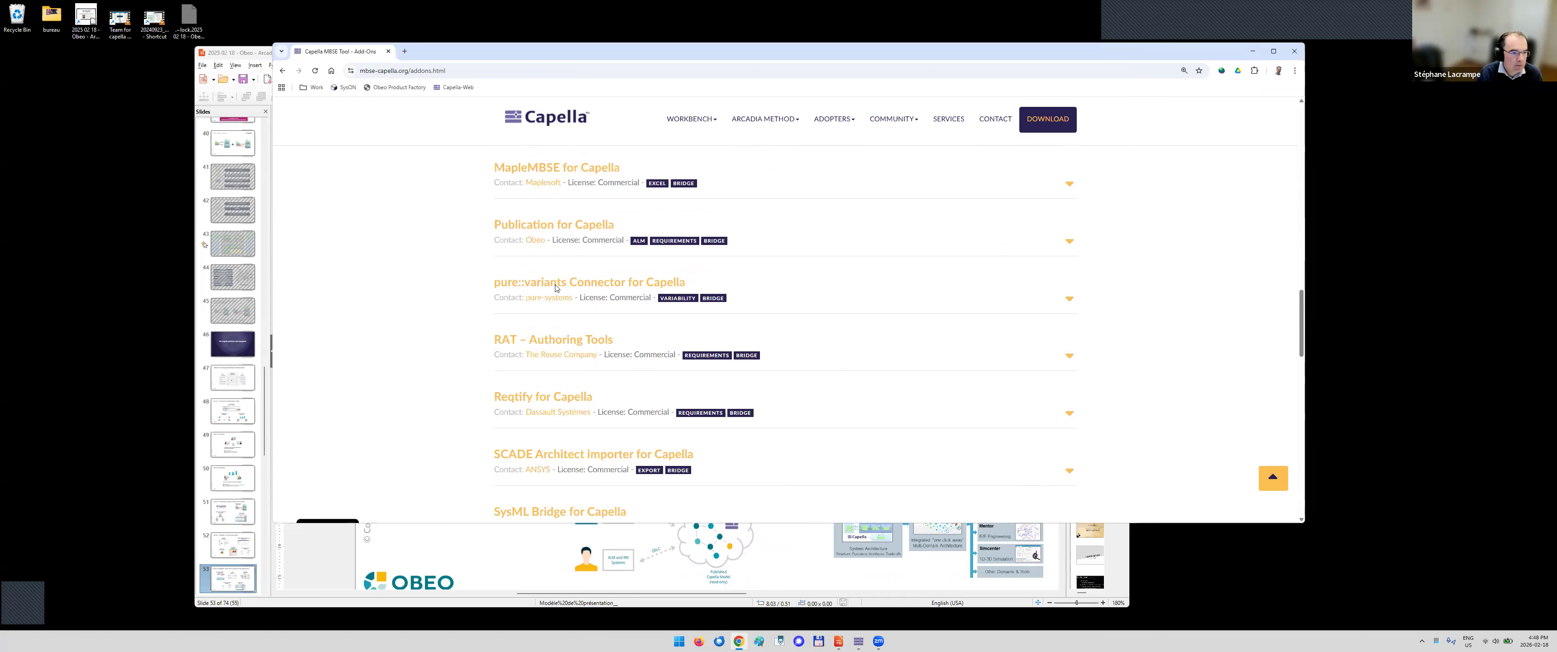
scroll(556, 288, down, 2)
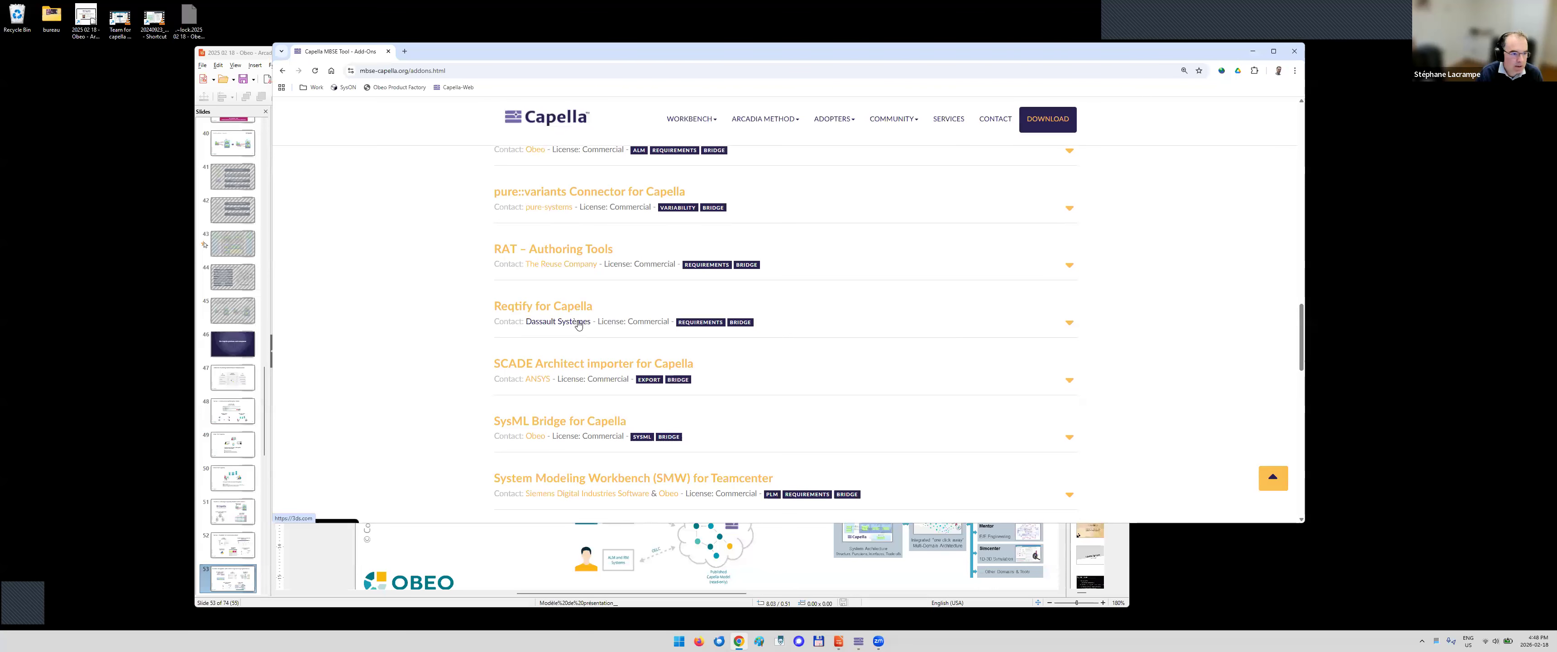
Review the remaining commercial add-ons on the Capella Add-Ons page, down to Yuzu for Capella
scroll(574, 328, down, 1)
scroll(560, 338, down, 1)
scroll(559, 339, down, 1)
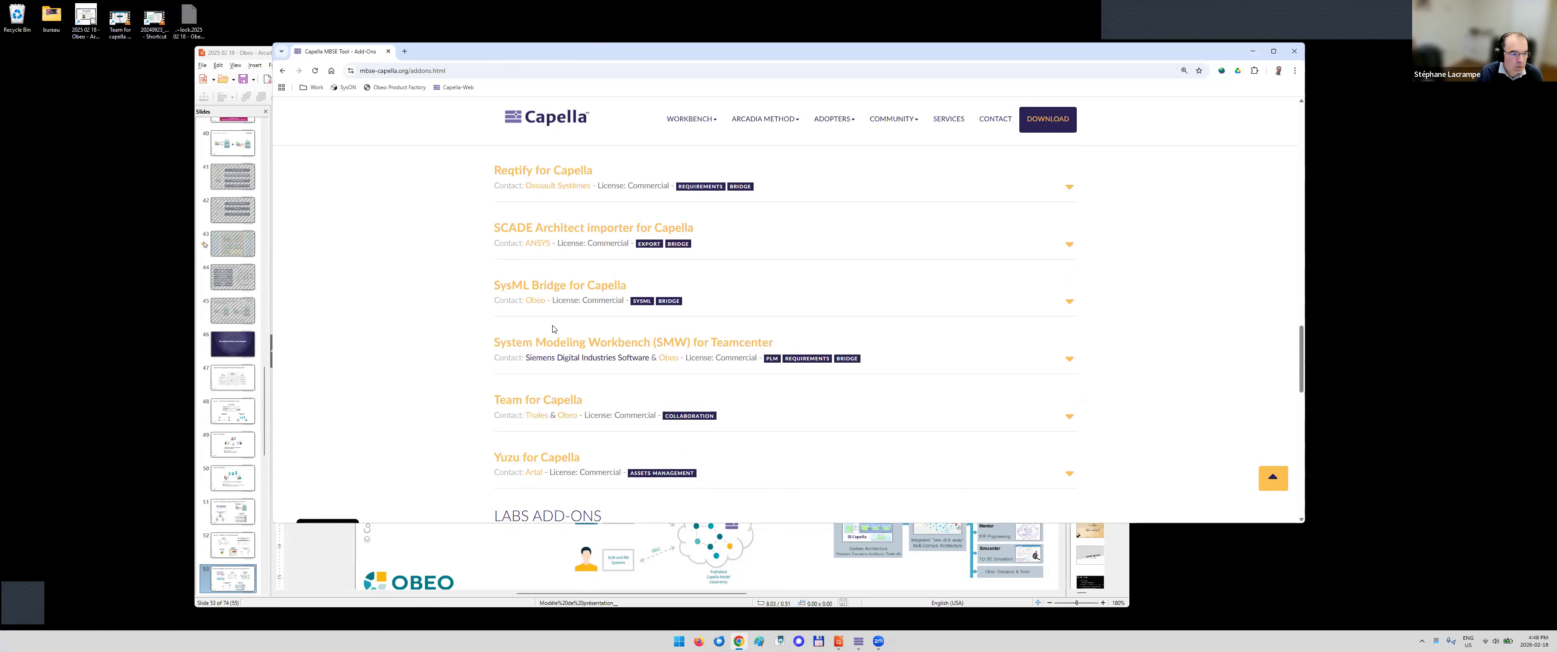
Switch to the Impress deck, resume the slide show and advance to the "Need 5: Collaborate with Specialty Engineering" slide
click(243, 56)
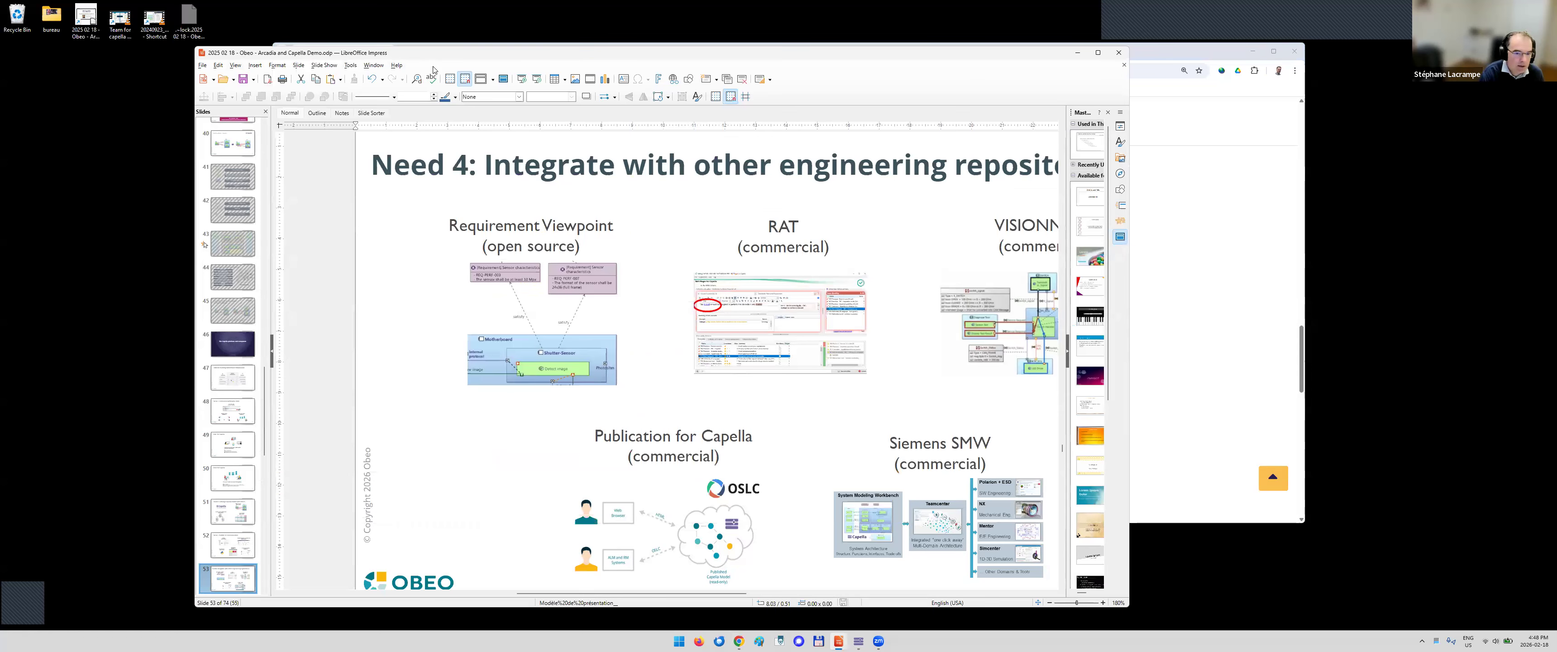
key(shift+F5)
key(Right)
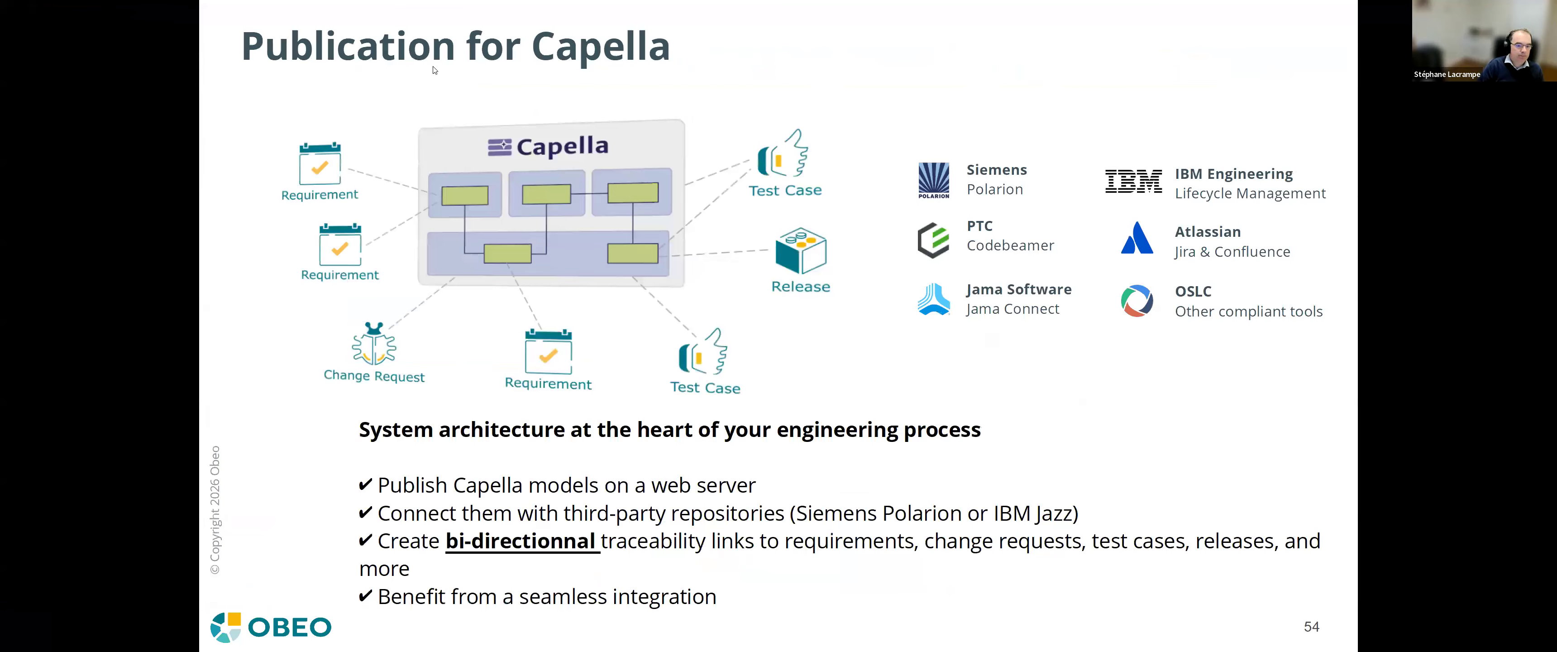
key(Right)
key(Right)
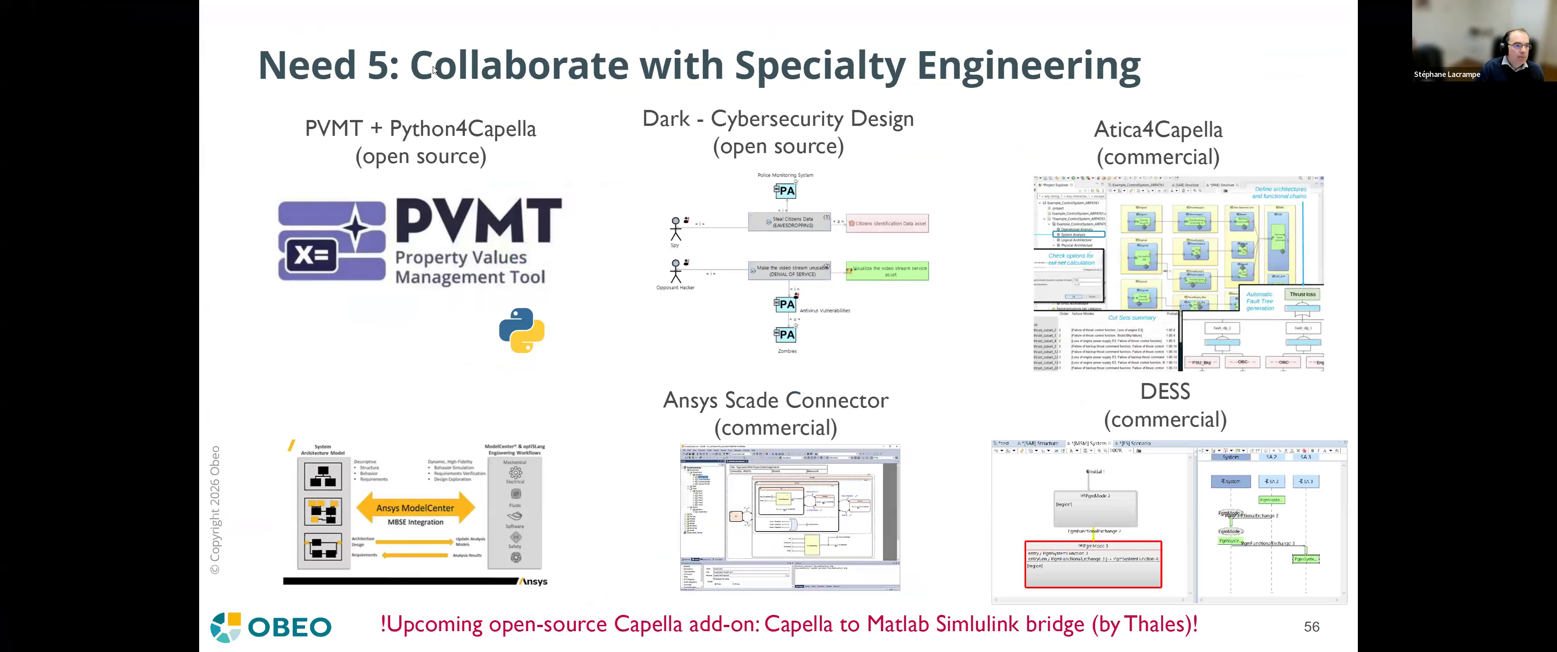
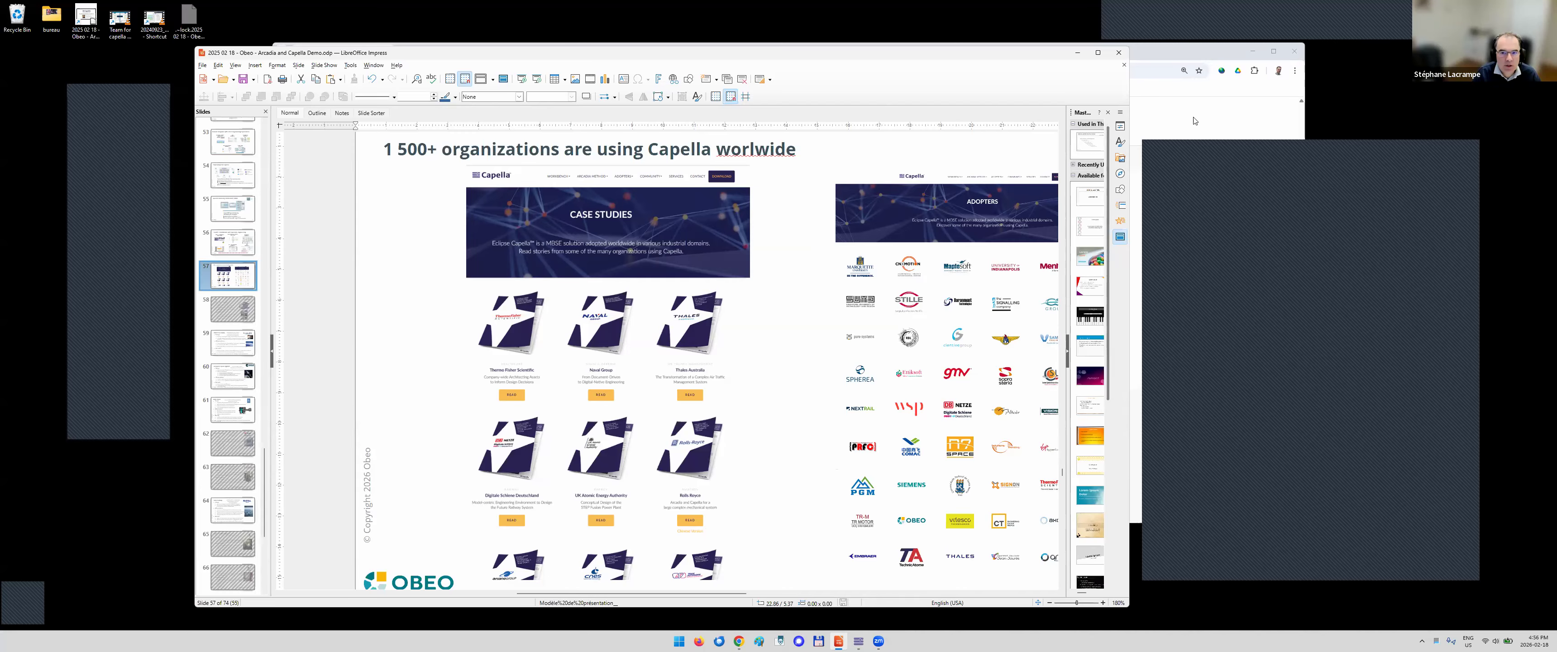
Switch to the browser, open the Capella community Help page, and view the Eclipse Capella forum in a new tab
click(1135, 54)
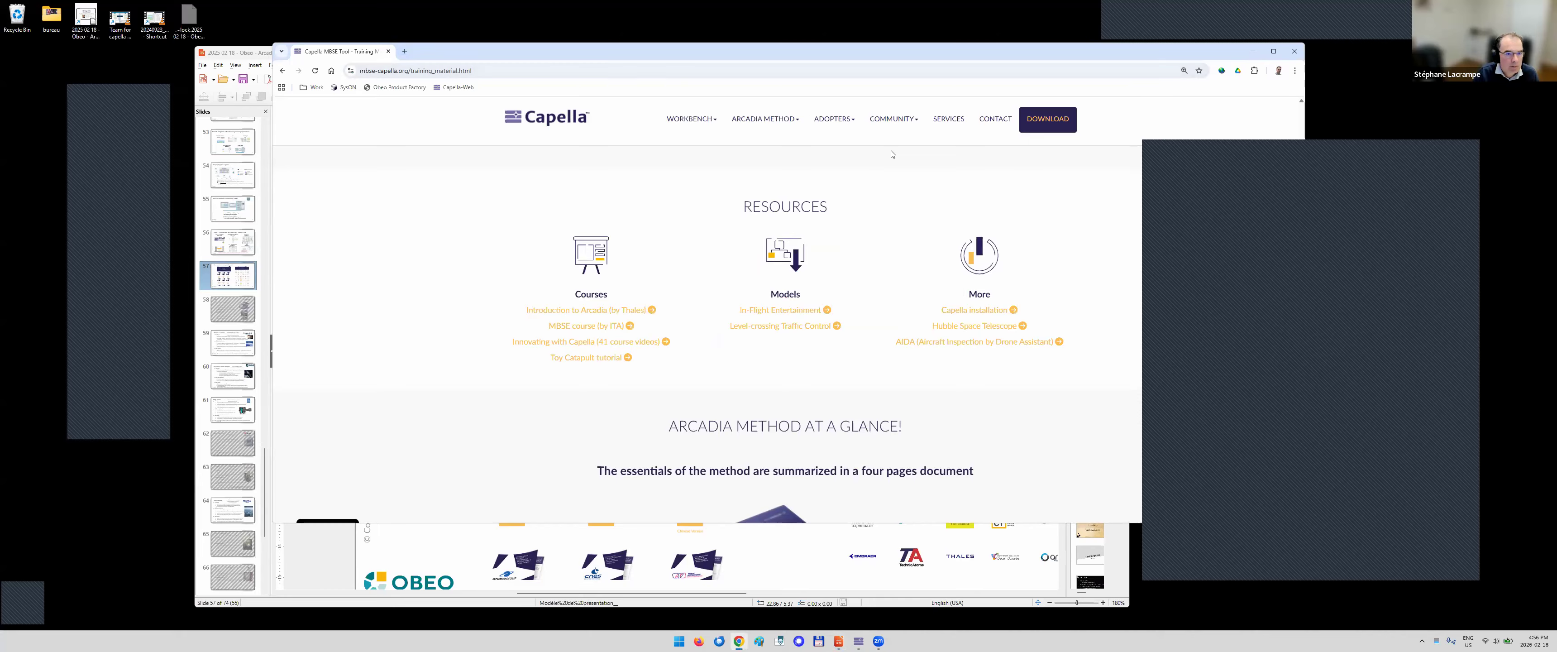
mouse_move(883, 125)
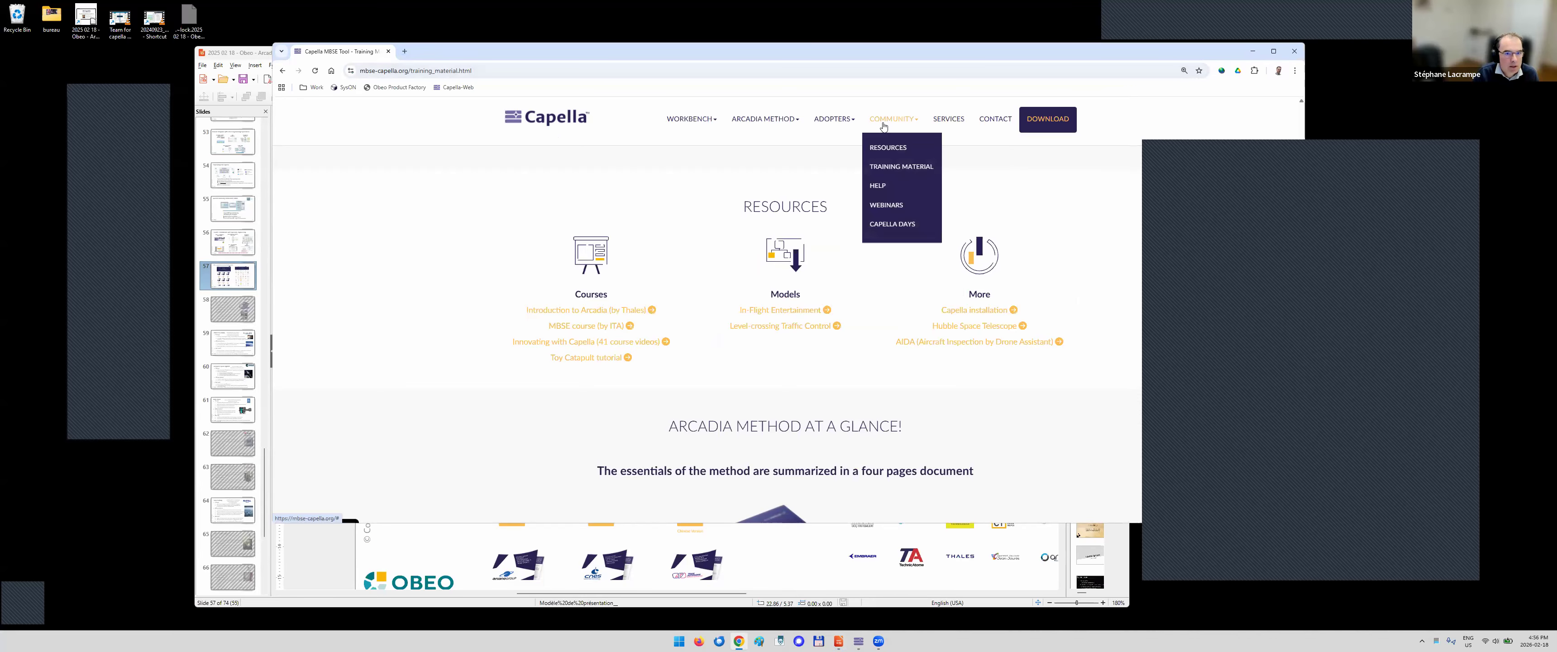
click(878, 185)
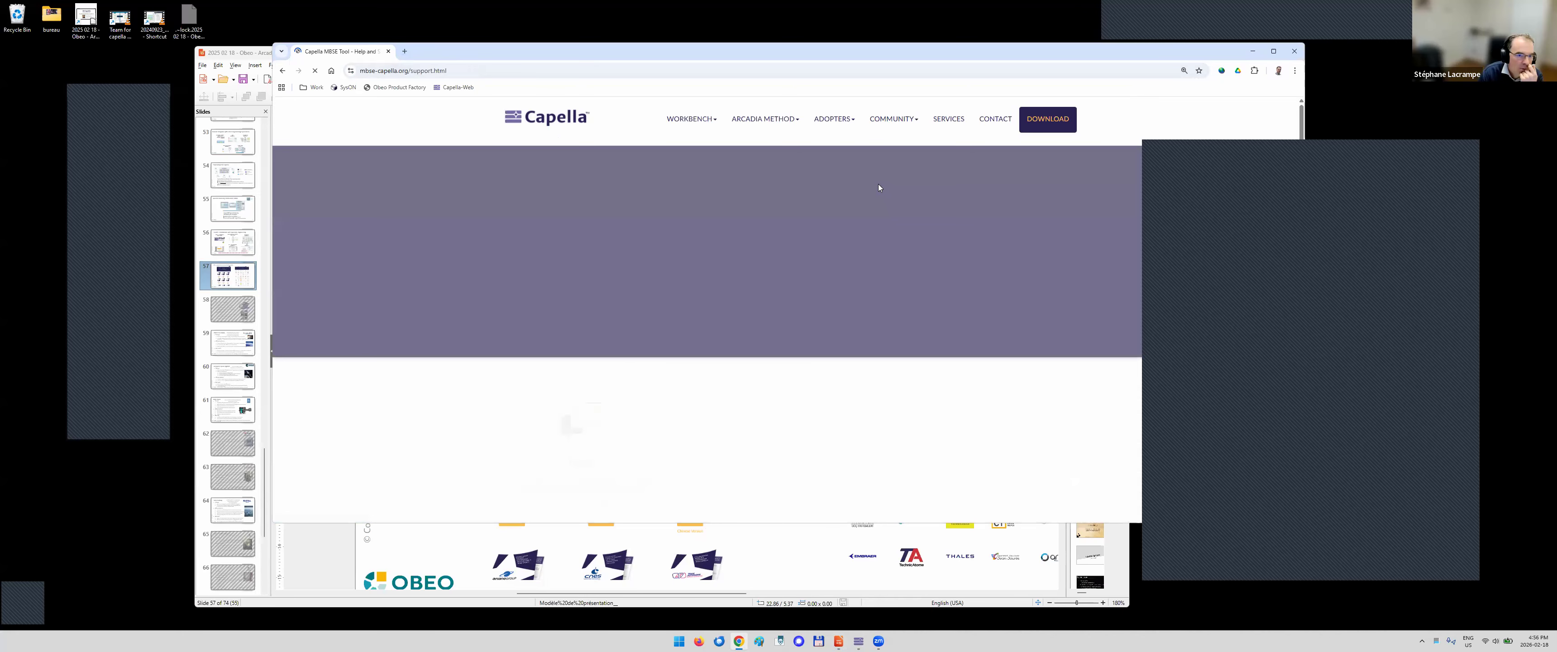
scroll(583, 415, down, 1)
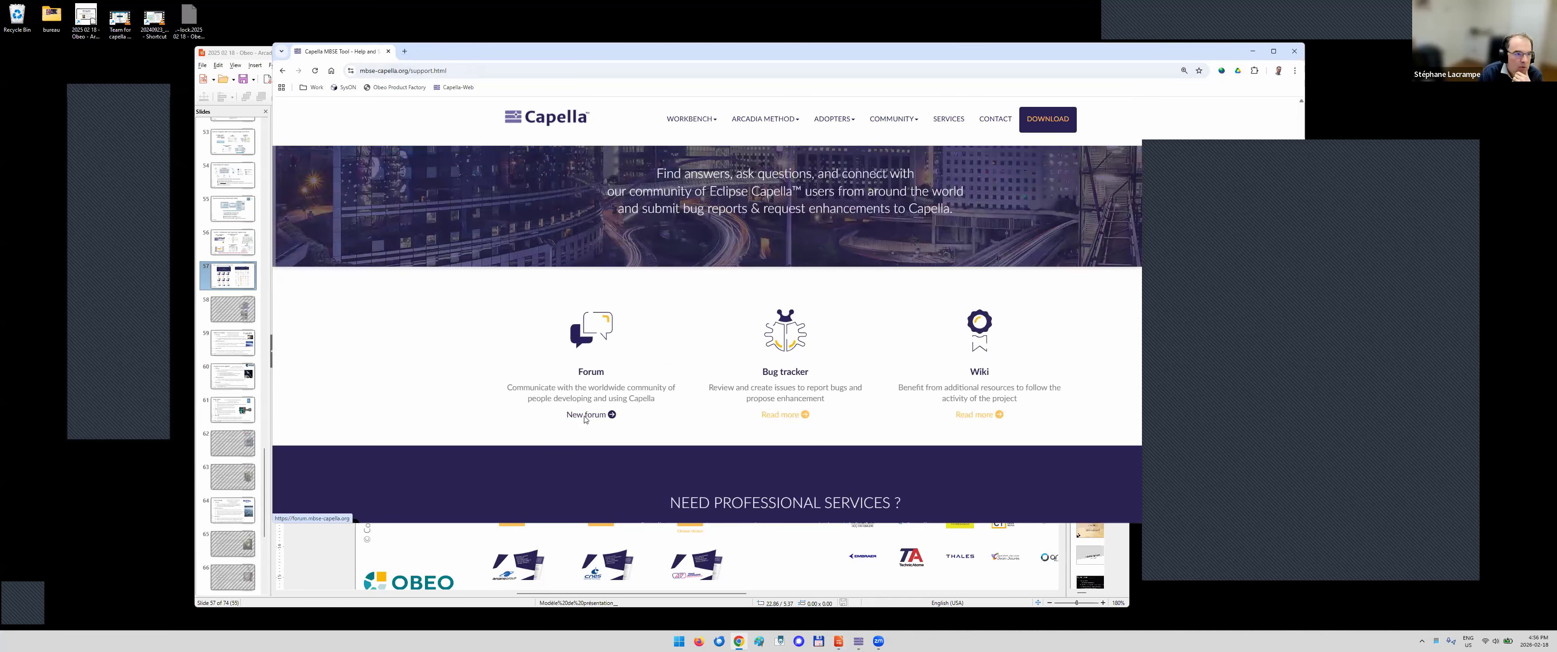
click(592, 418)
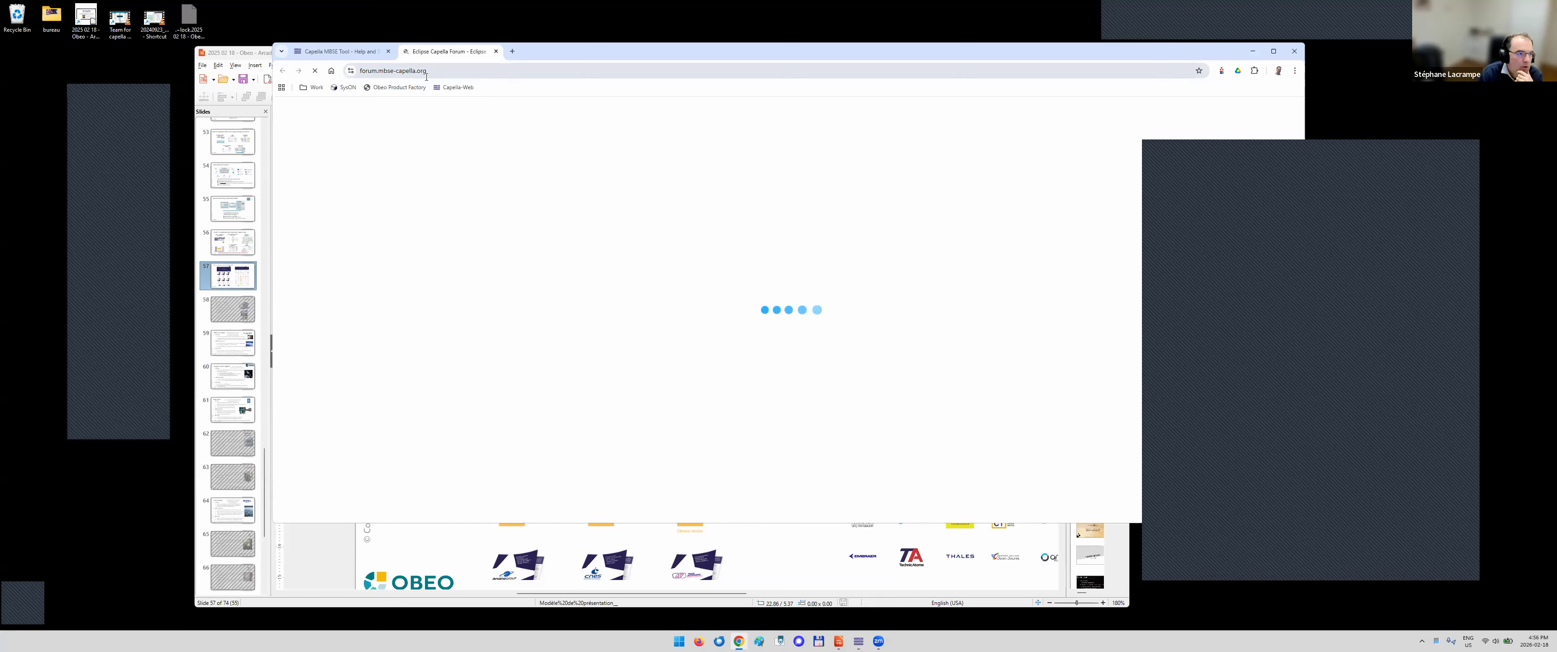
key(ctrl+shift+Tab)
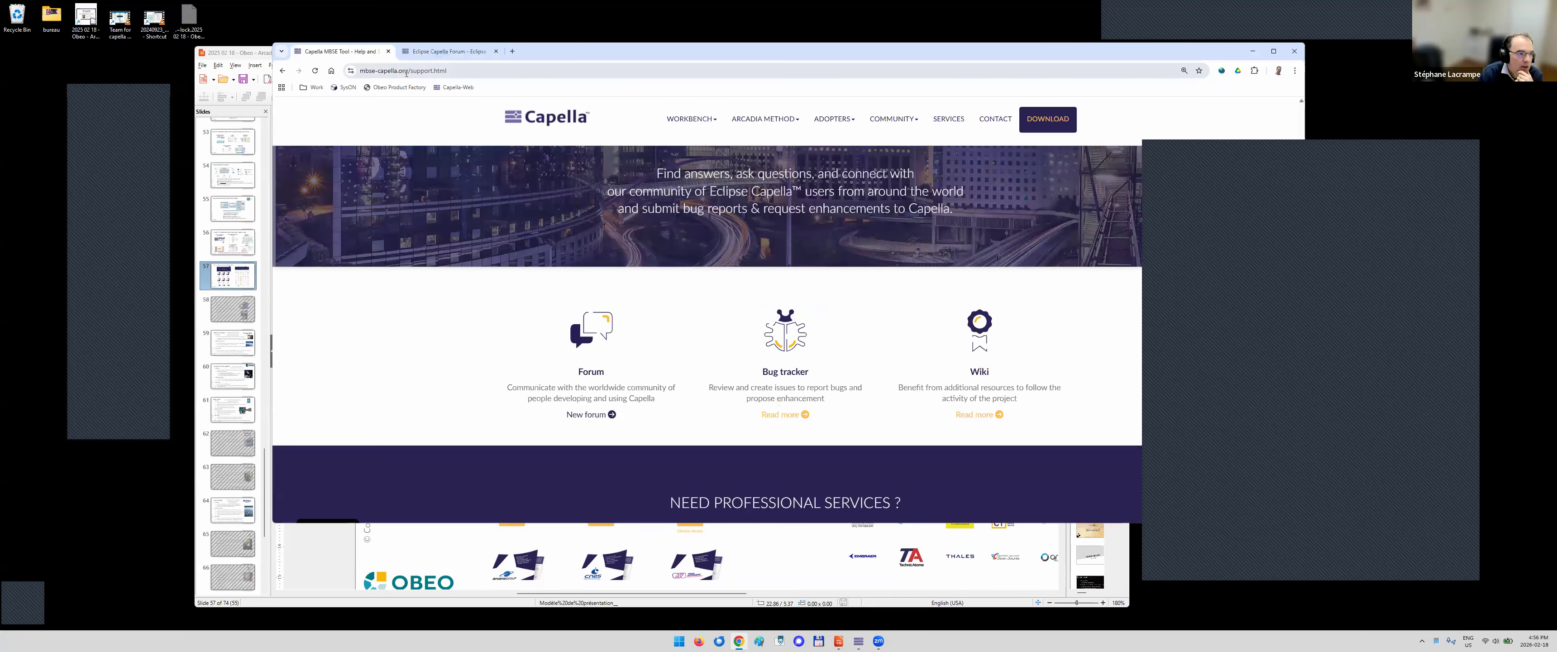
click(455, 54)
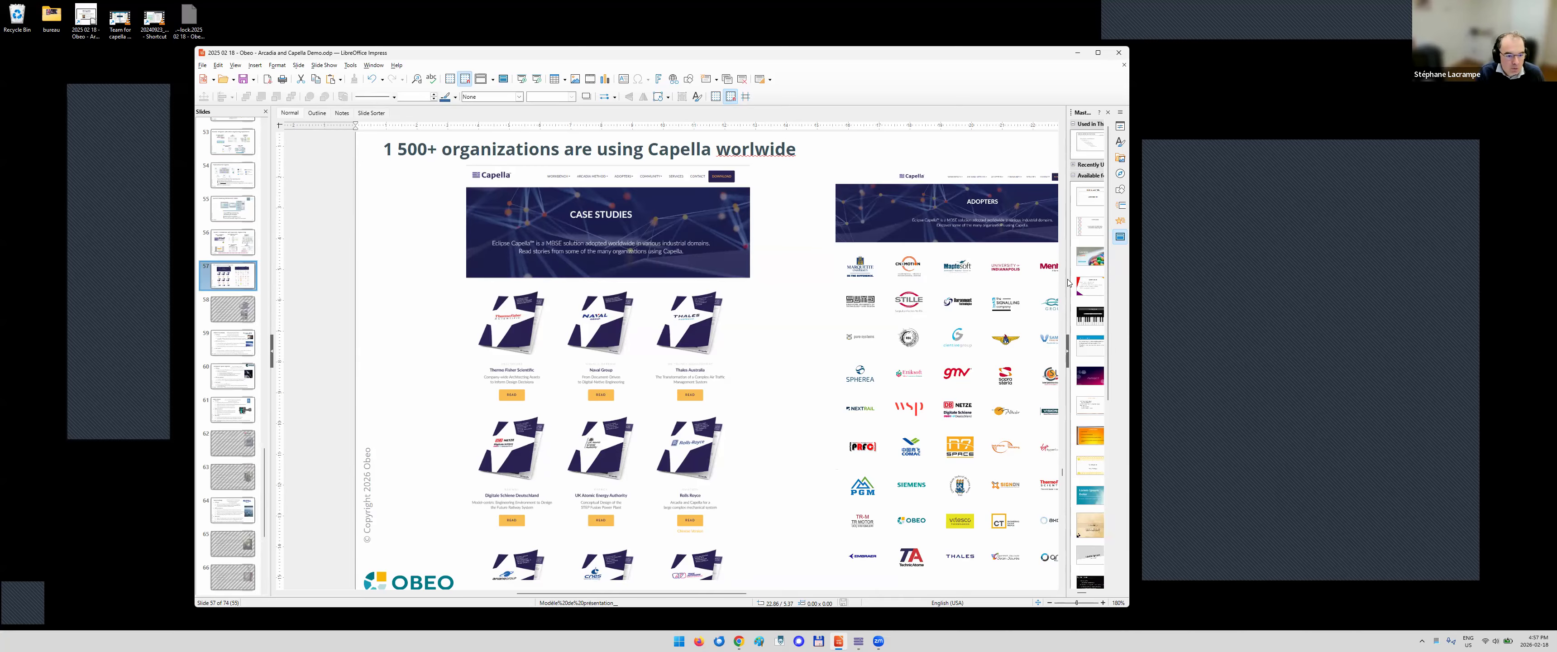
Switch to Capella, examine the settings for creating a REC from the Synchronize Audio Video function, and cancel without creating it
click(859, 641)
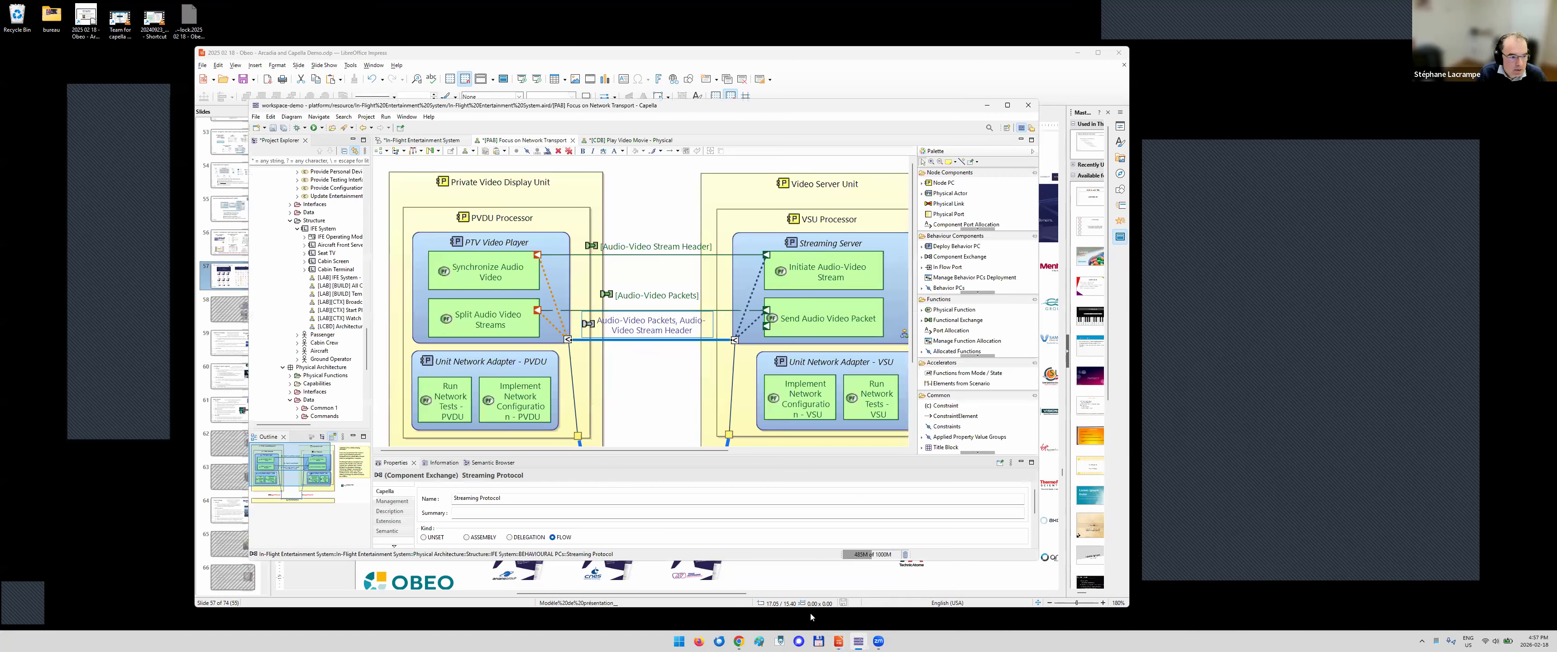
right_click(500, 289)
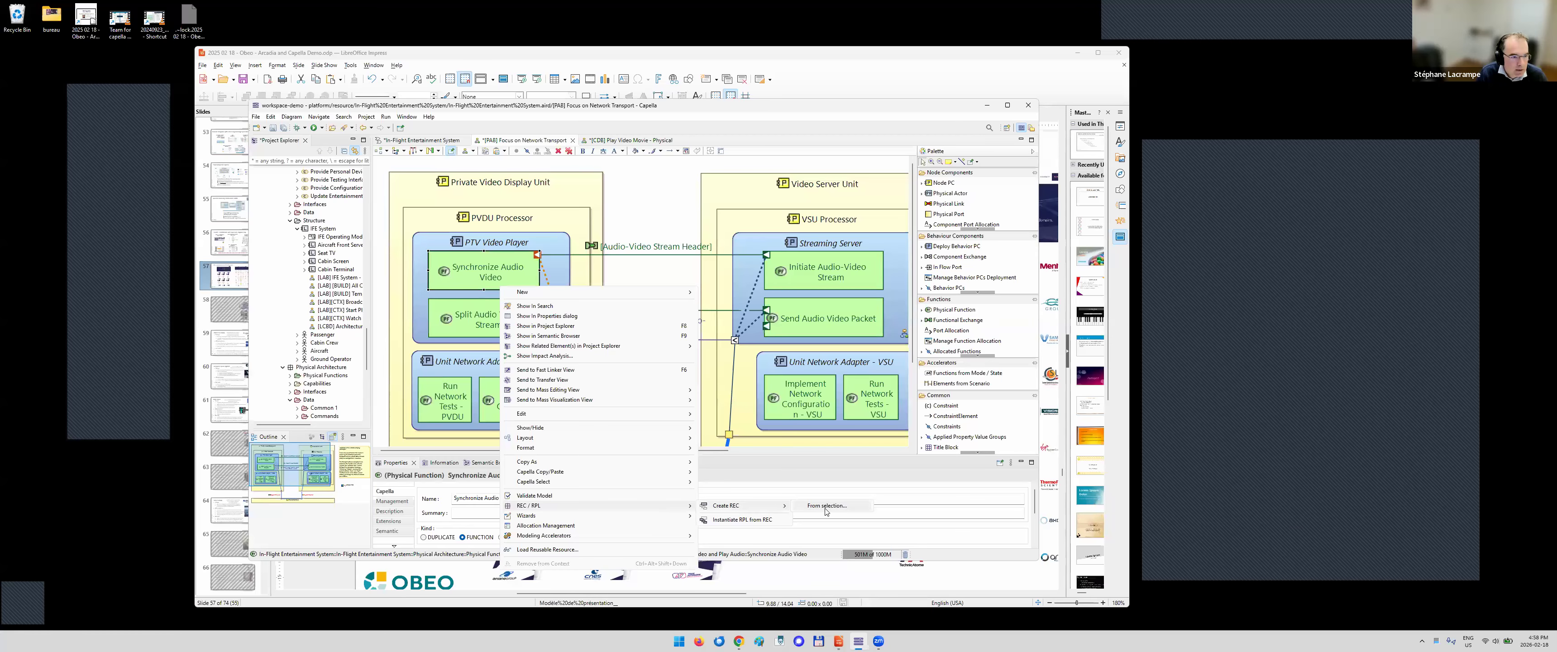
click(825, 512)
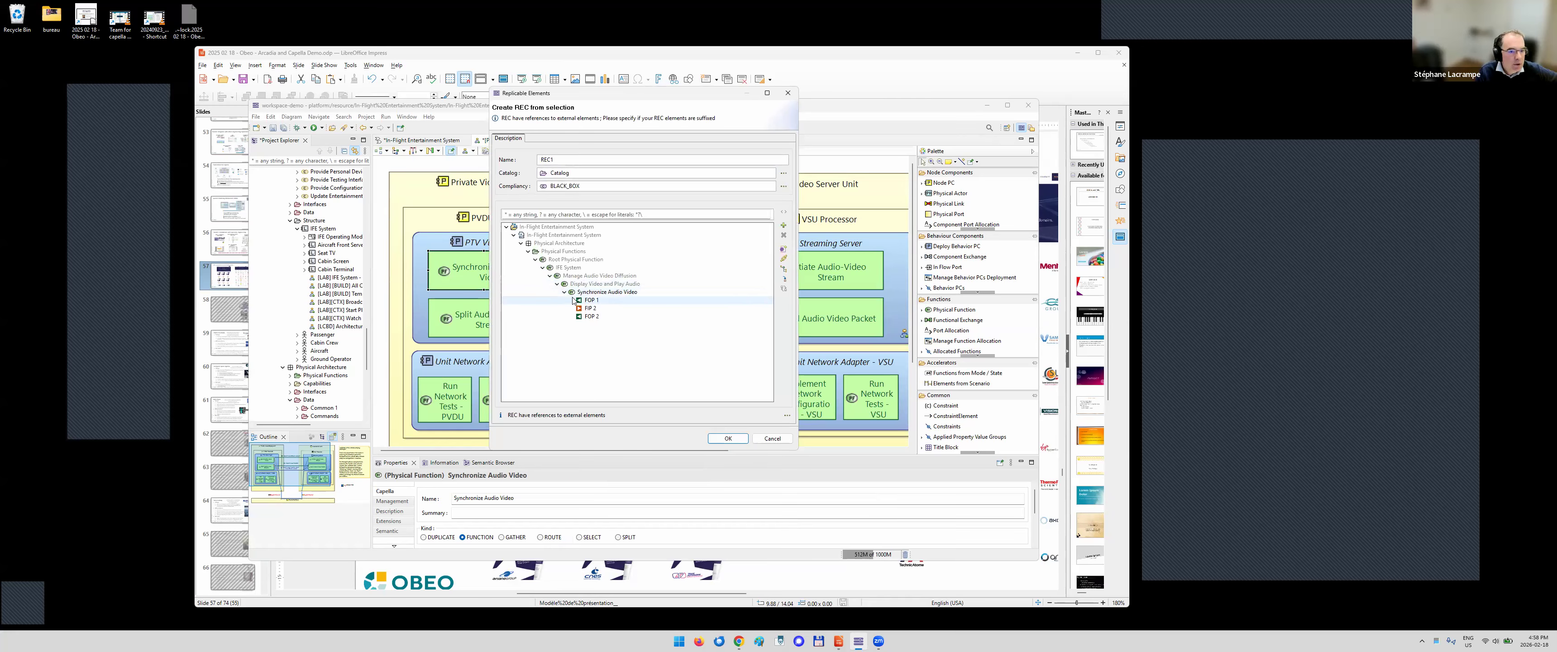
click(644, 298)
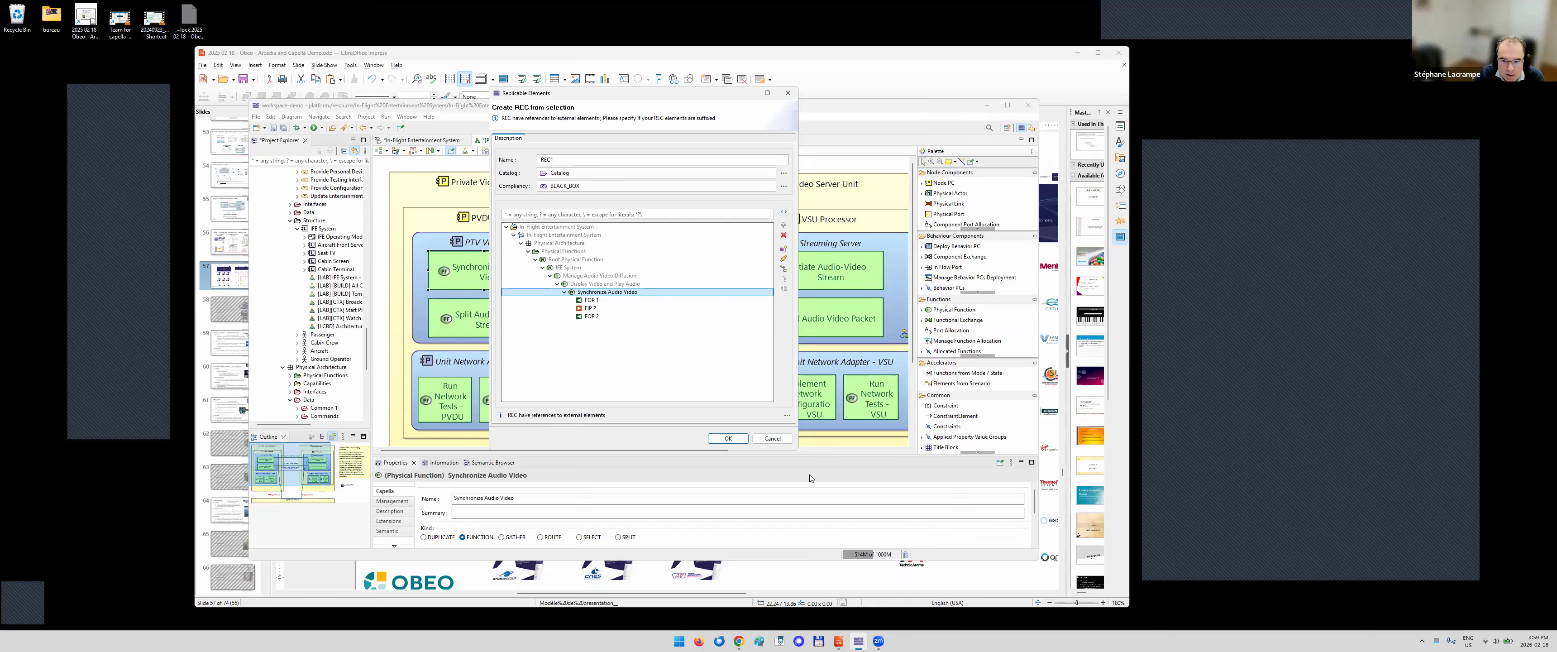
click(784, 442)
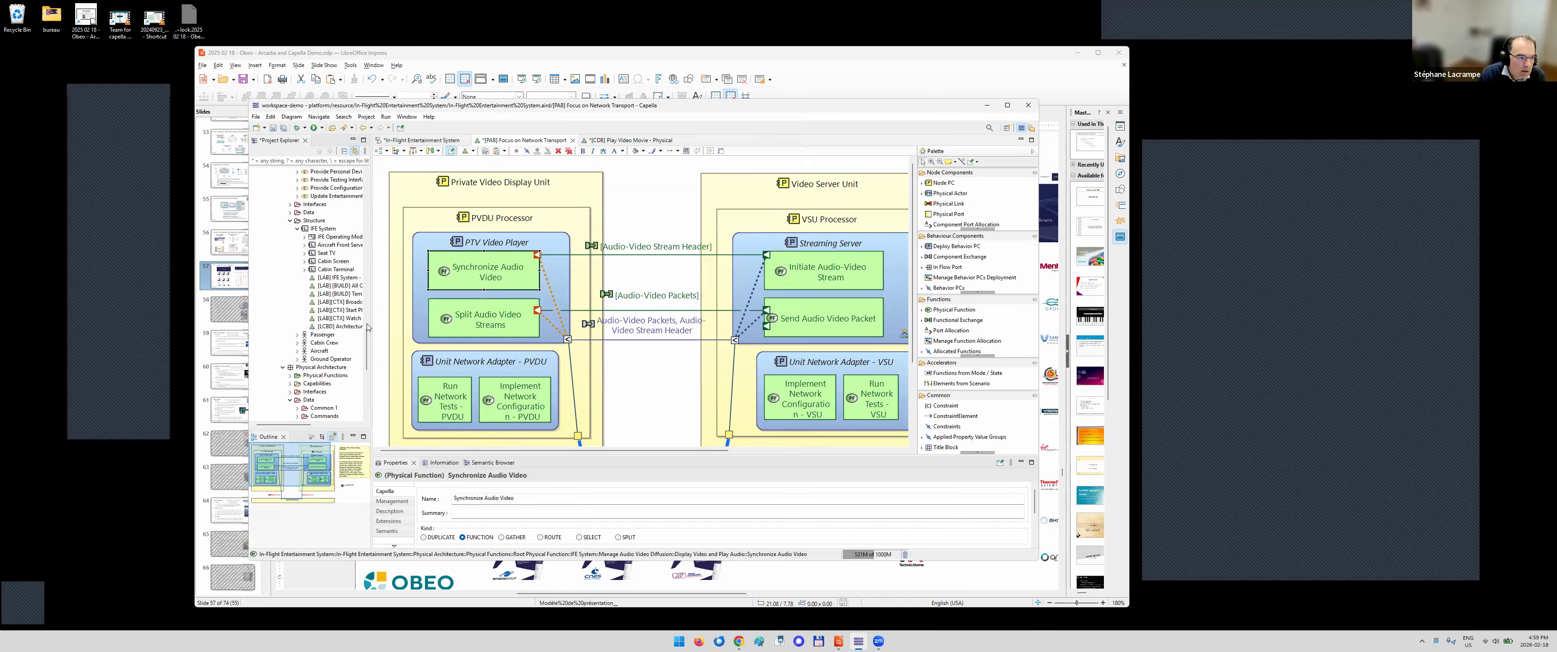
Show the Physical Architecture activities, expanding the logical function transition, physical function refinement, component definition and function allocation sections
drag(367, 330, 367, 224)
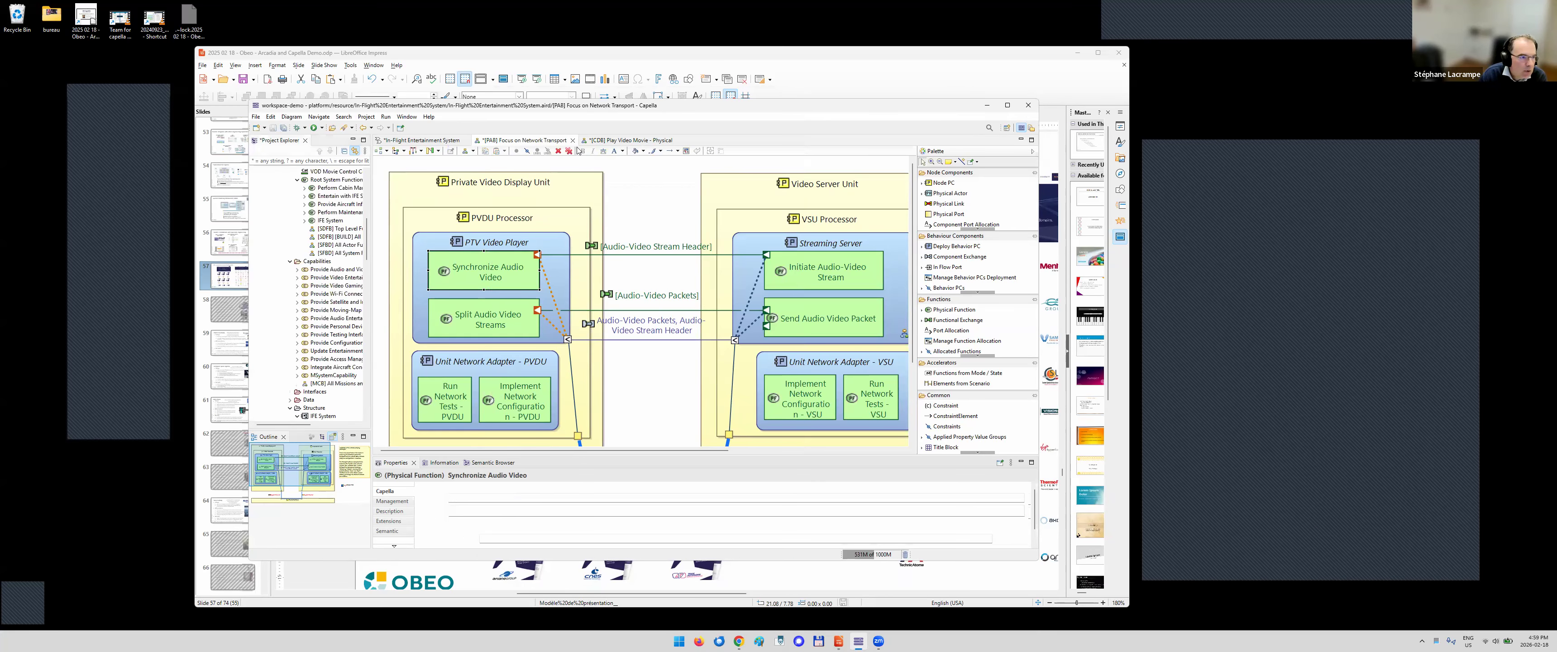
click(416, 142)
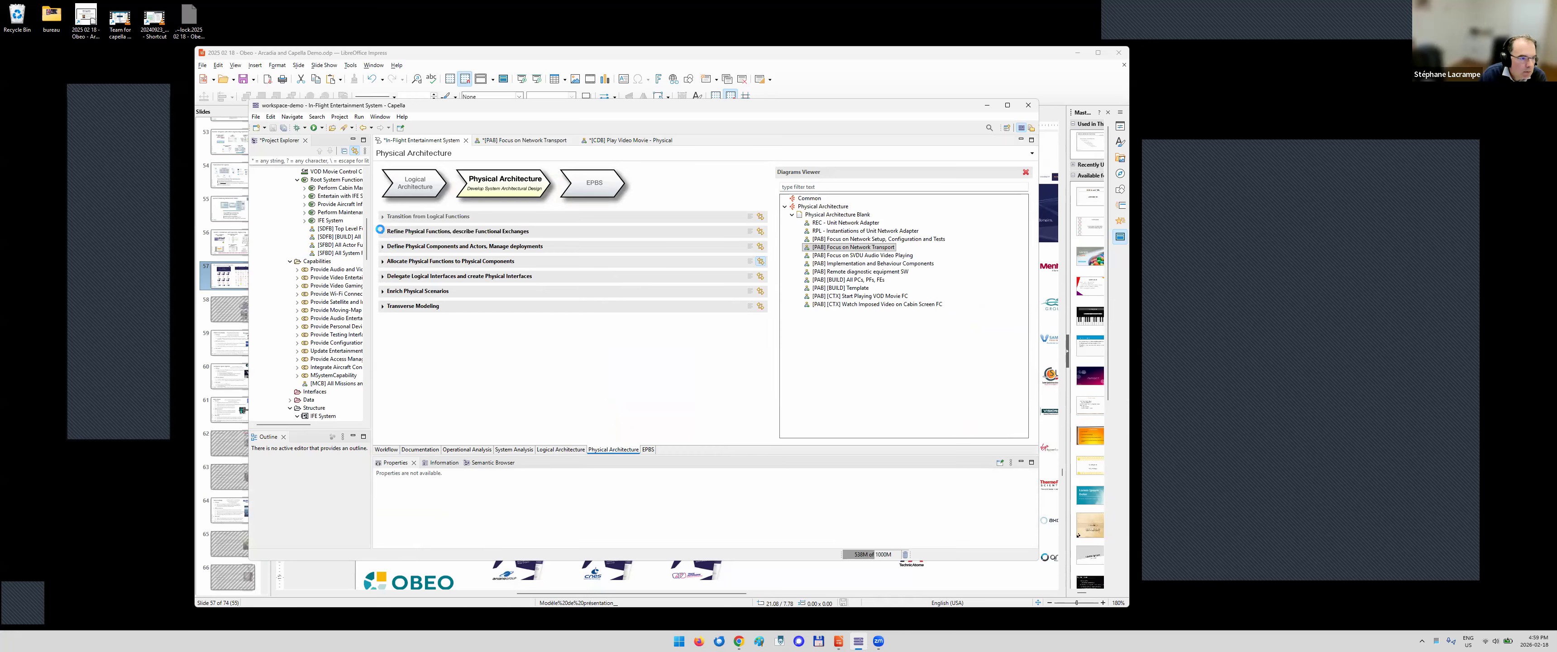
click(384, 231)
click(382, 216)
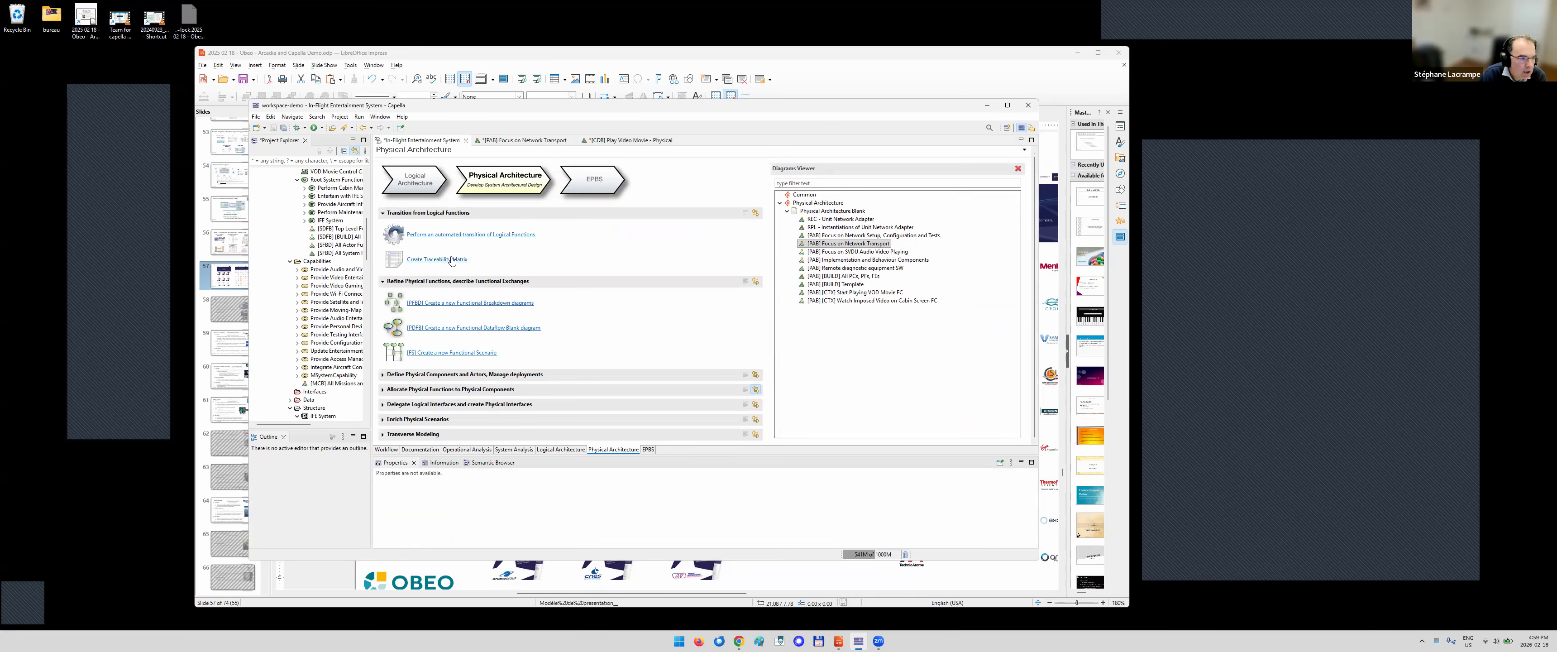
click(383, 376)
scroll(383, 376, down, 3)
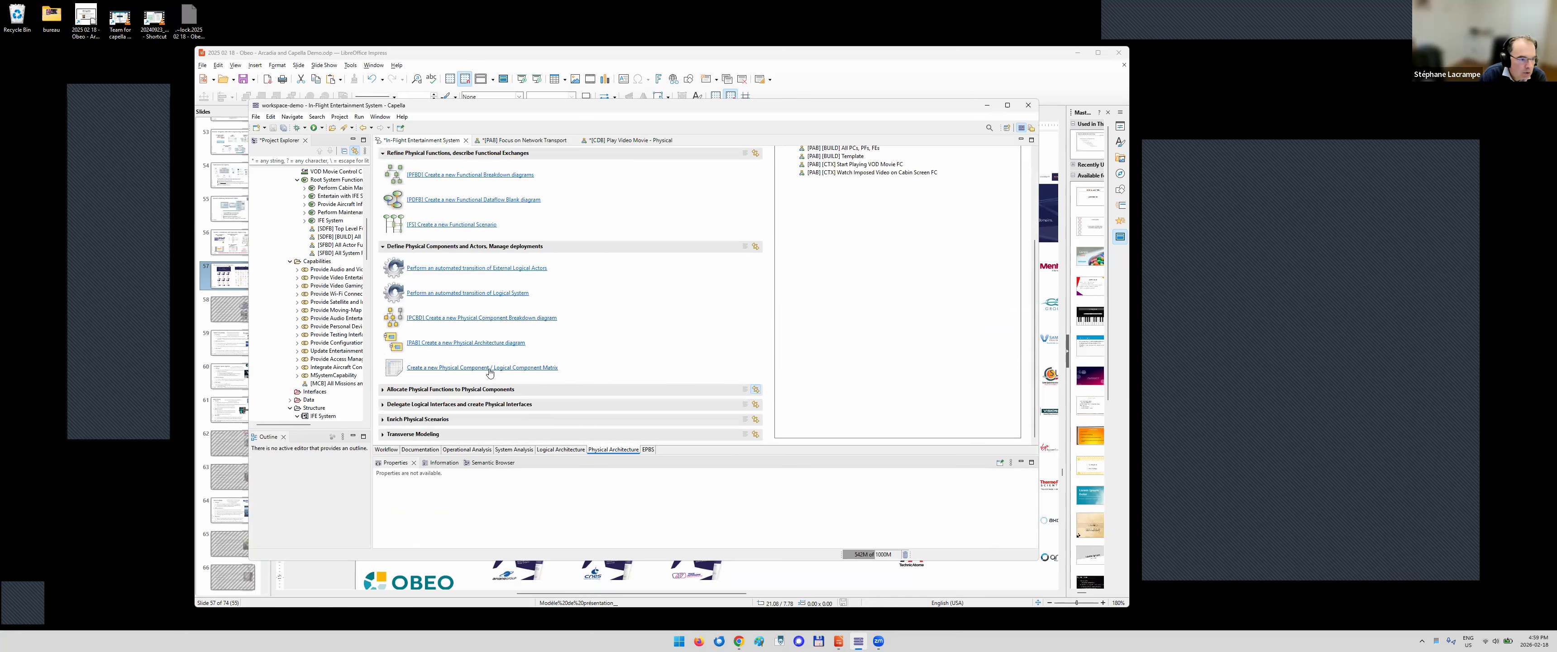
click(383, 389)
scroll(382, 388, down, 2)
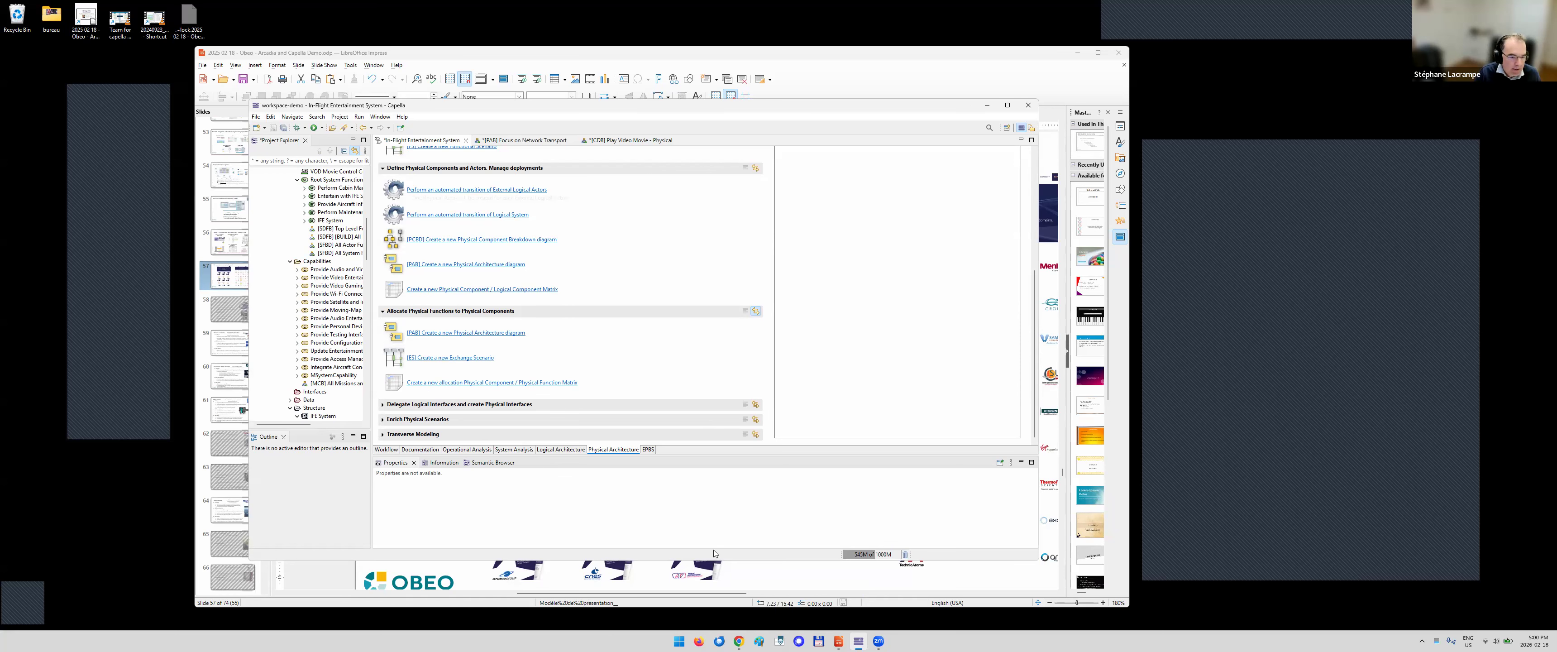
Switch to the browser's Capella site, maximize the window, and browse the Add-Ons page down to the Labs and Basic add-ons
click(741, 641)
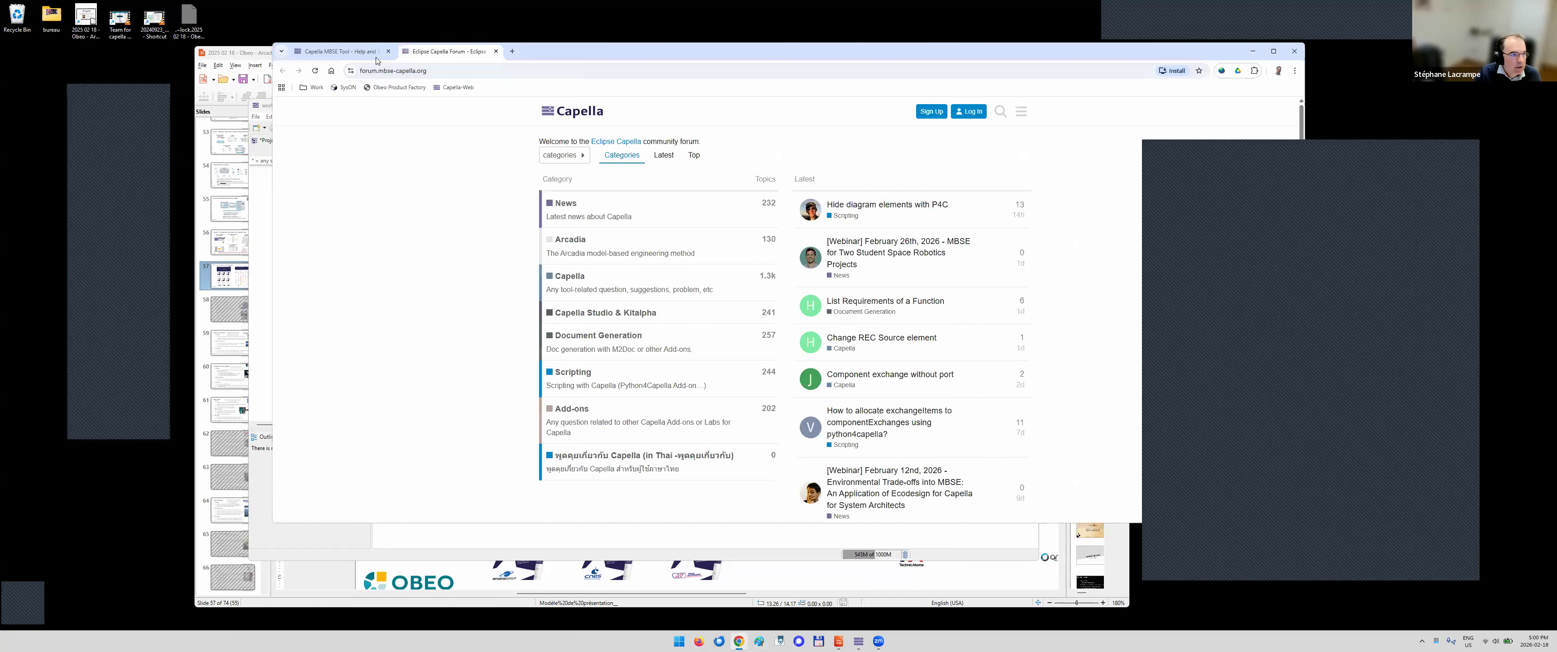
click(334, 53)
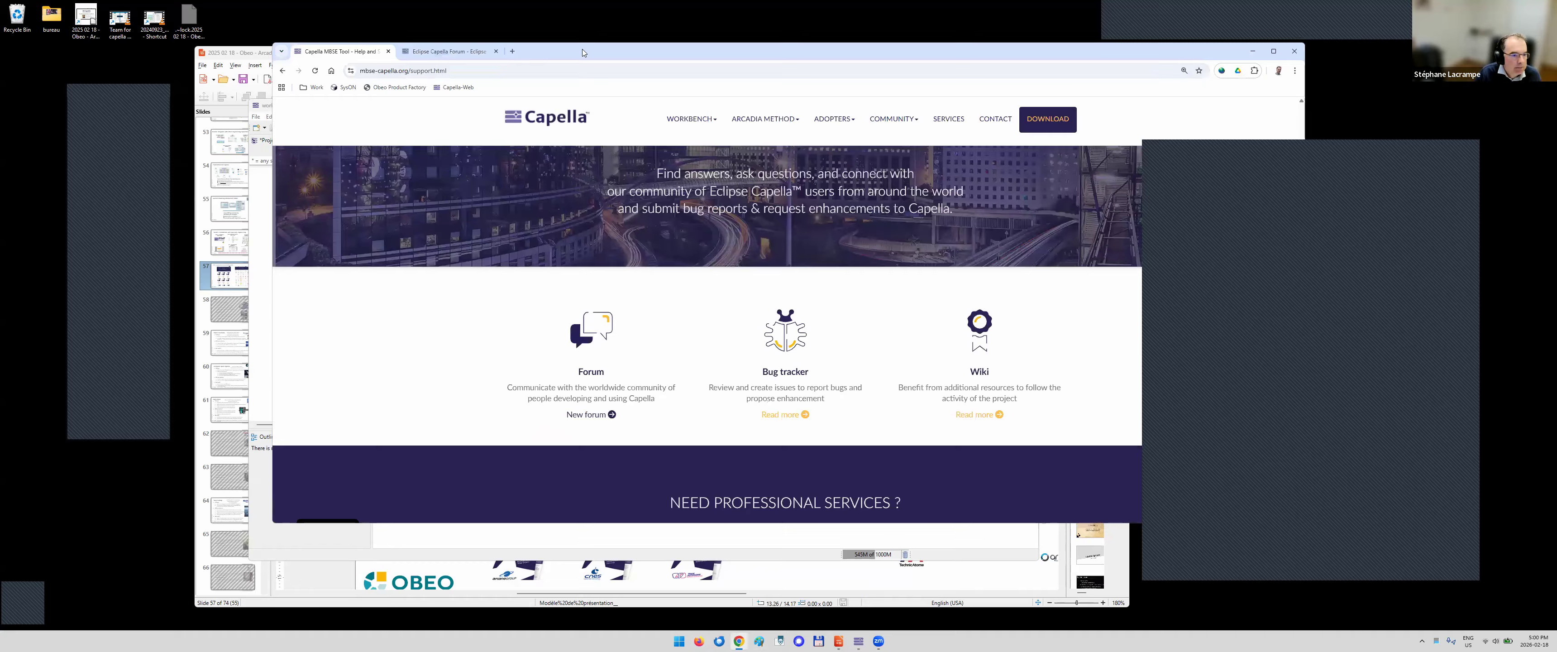
double_click(583, 49)
mouse_move(701, 82)
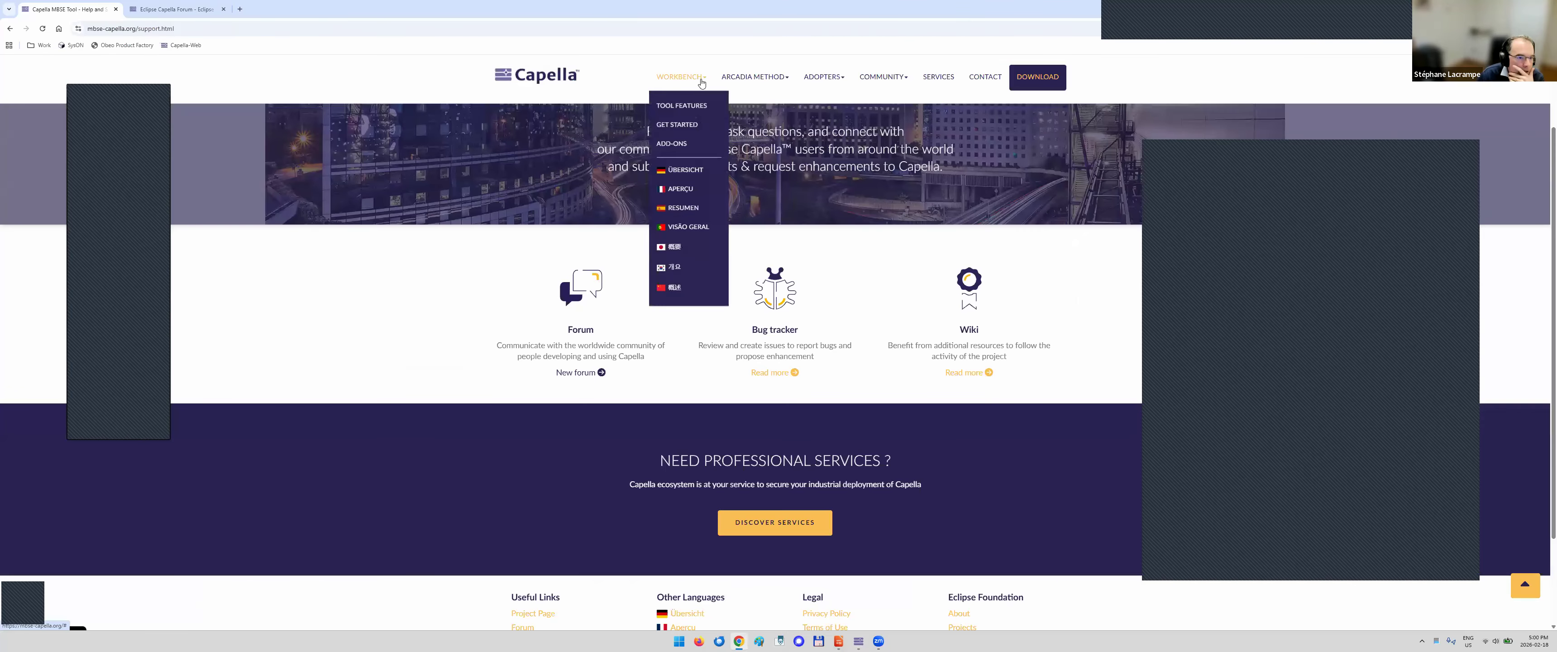
click(682, 148)
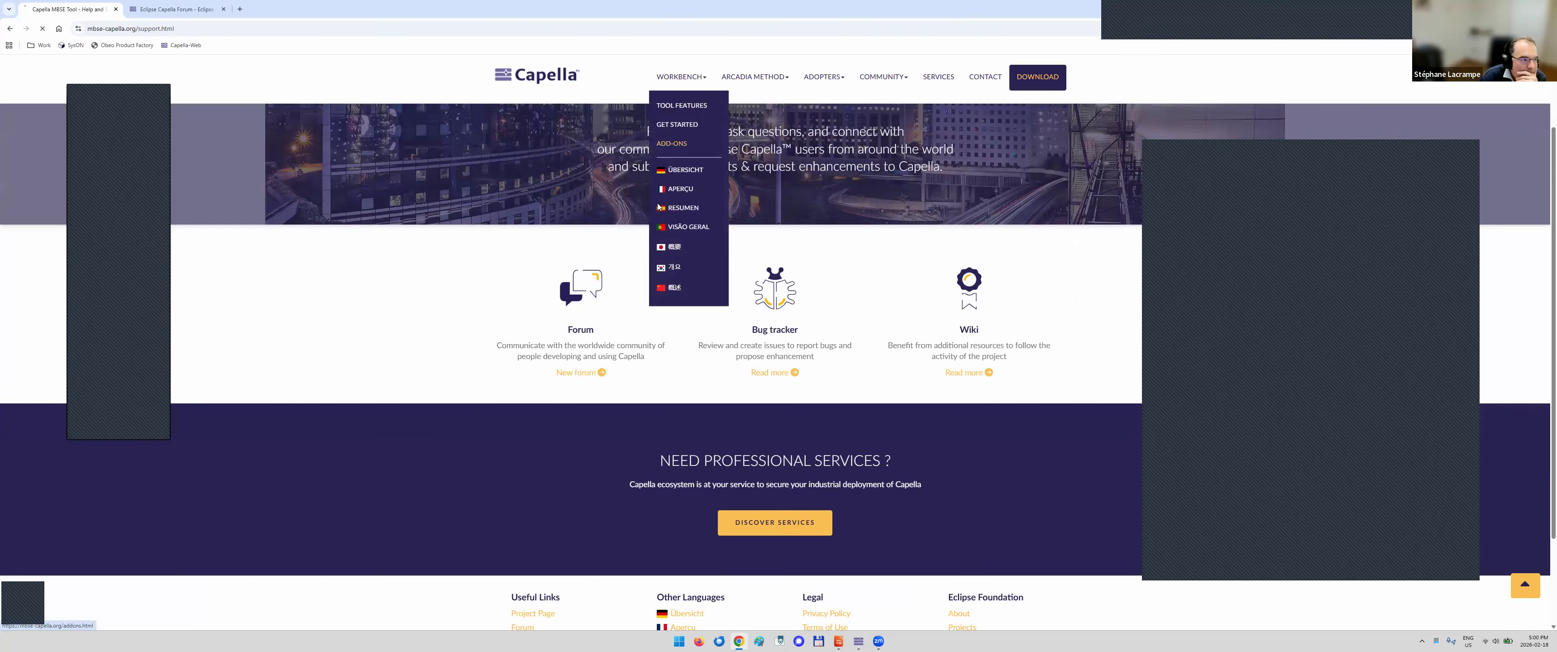
scroll(613, 333, down, 15)
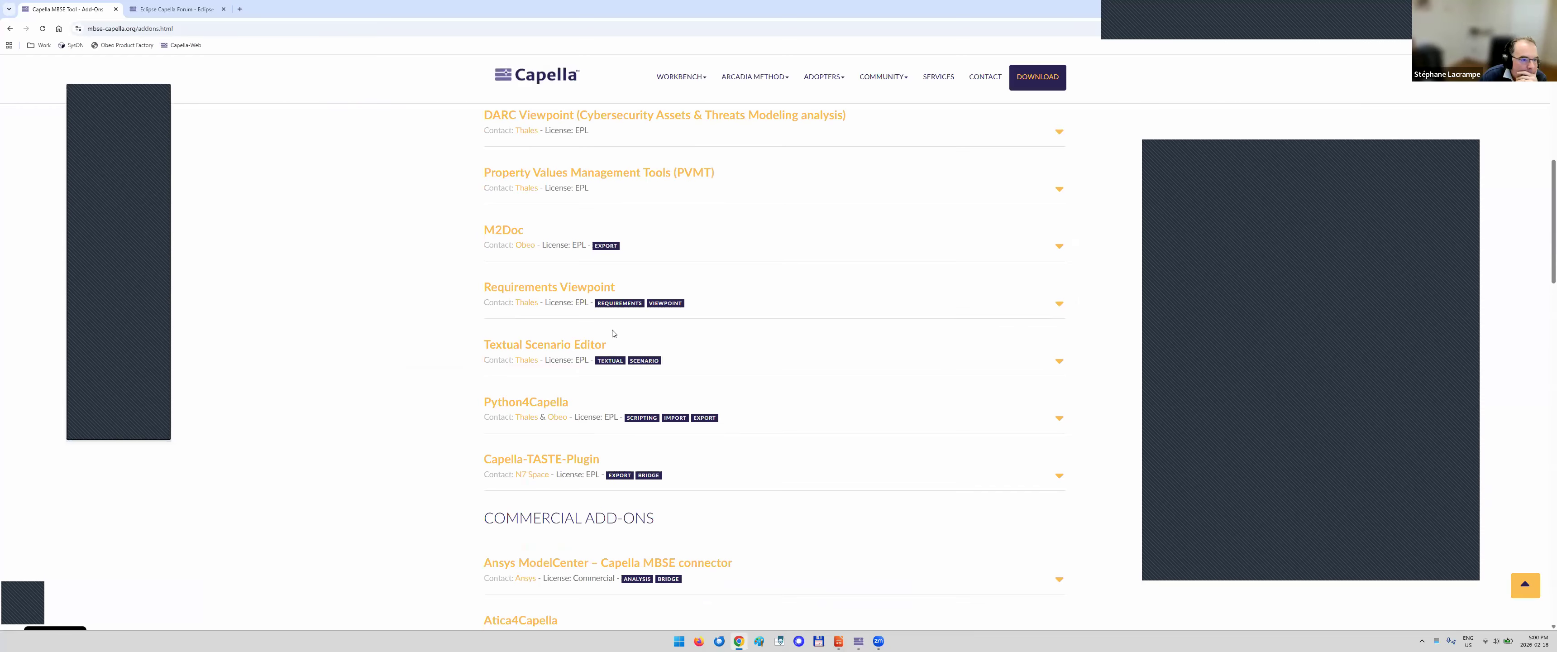
scroll(616, 336, down, 10)
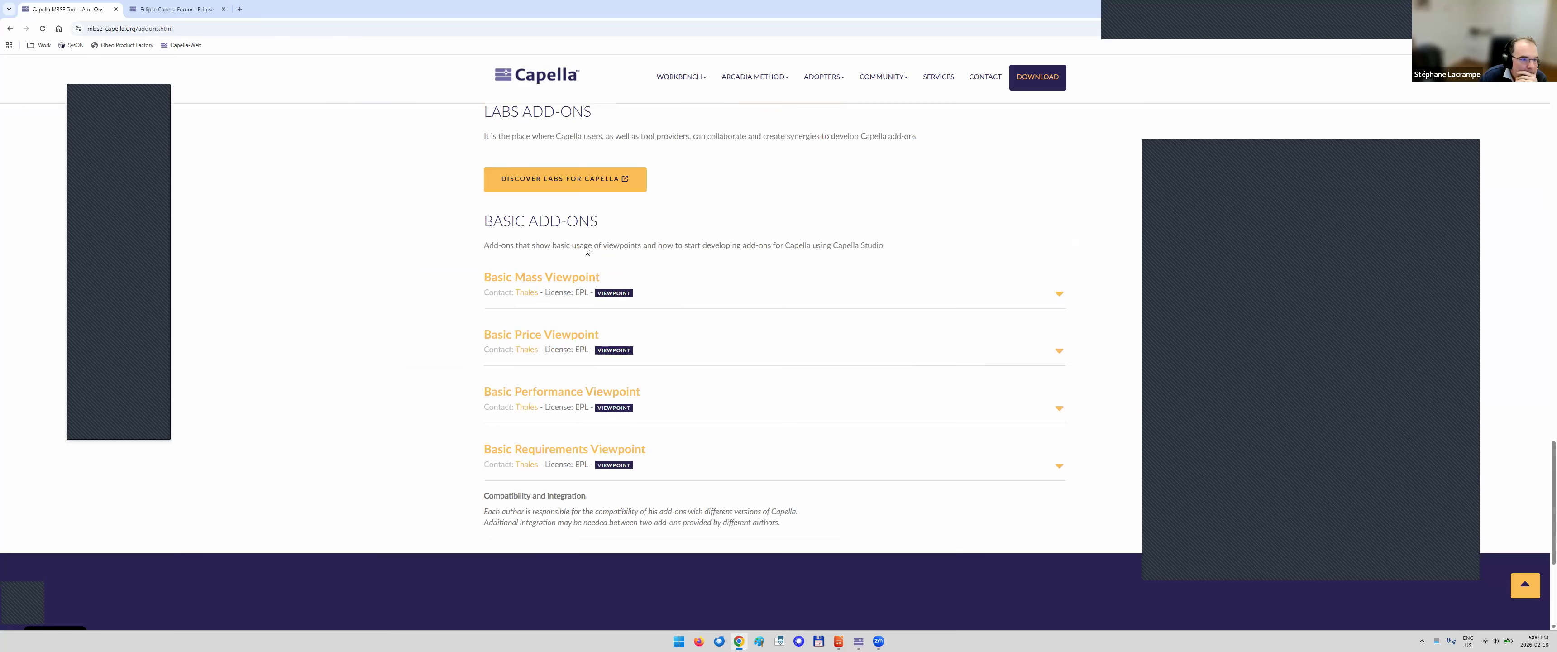
Open Labs for Capella in a new tab, go to its GitHub organization page, and browse the list of repositories
right_click(592, 178)
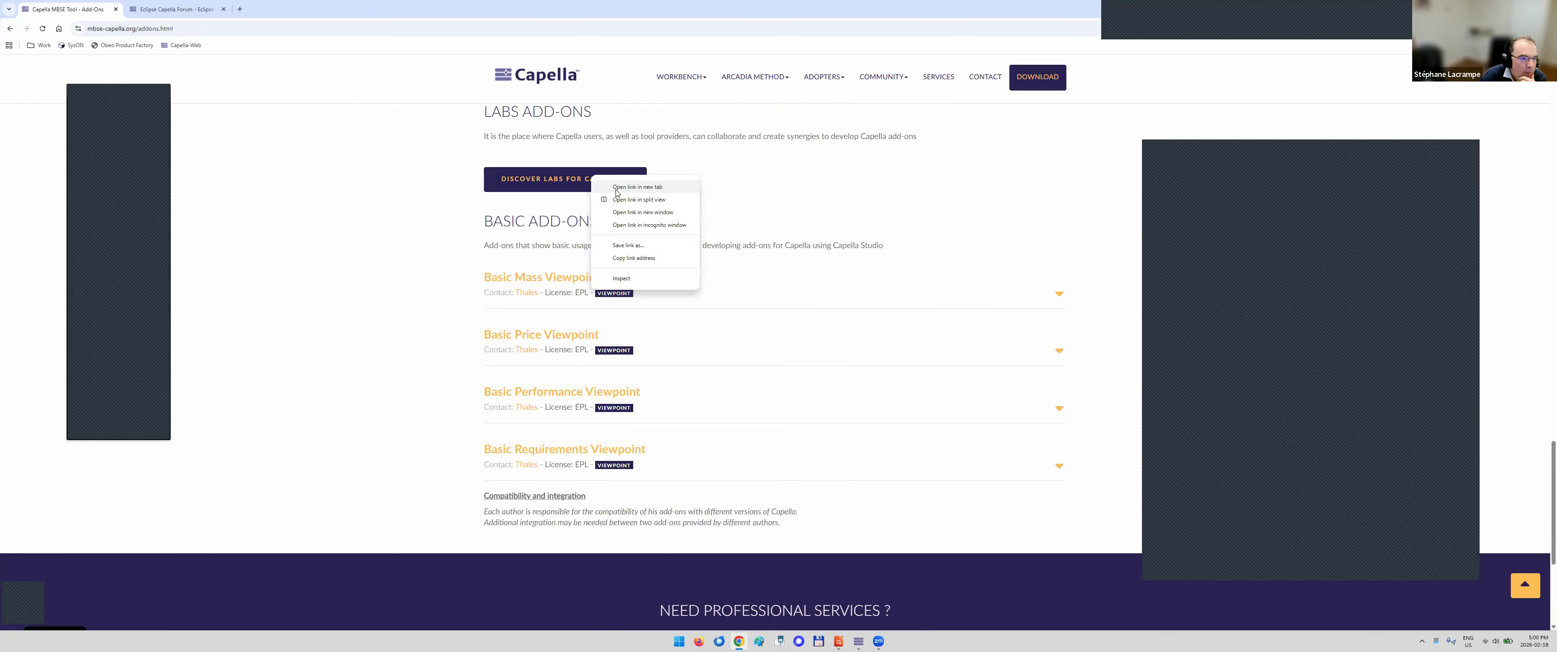
click(622, 186)
click(288, 12)
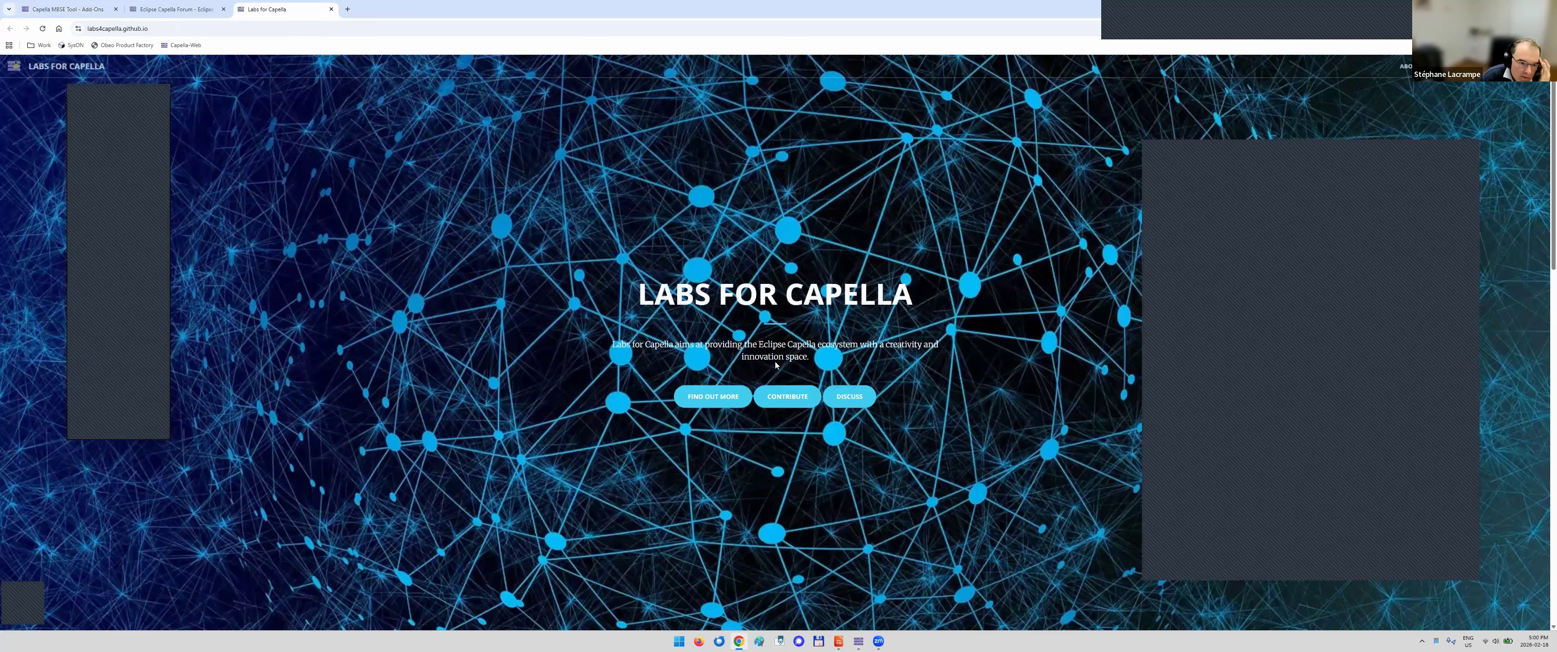
scroll(767, 468, down, 1)
scroll(767, 471, down, 10)
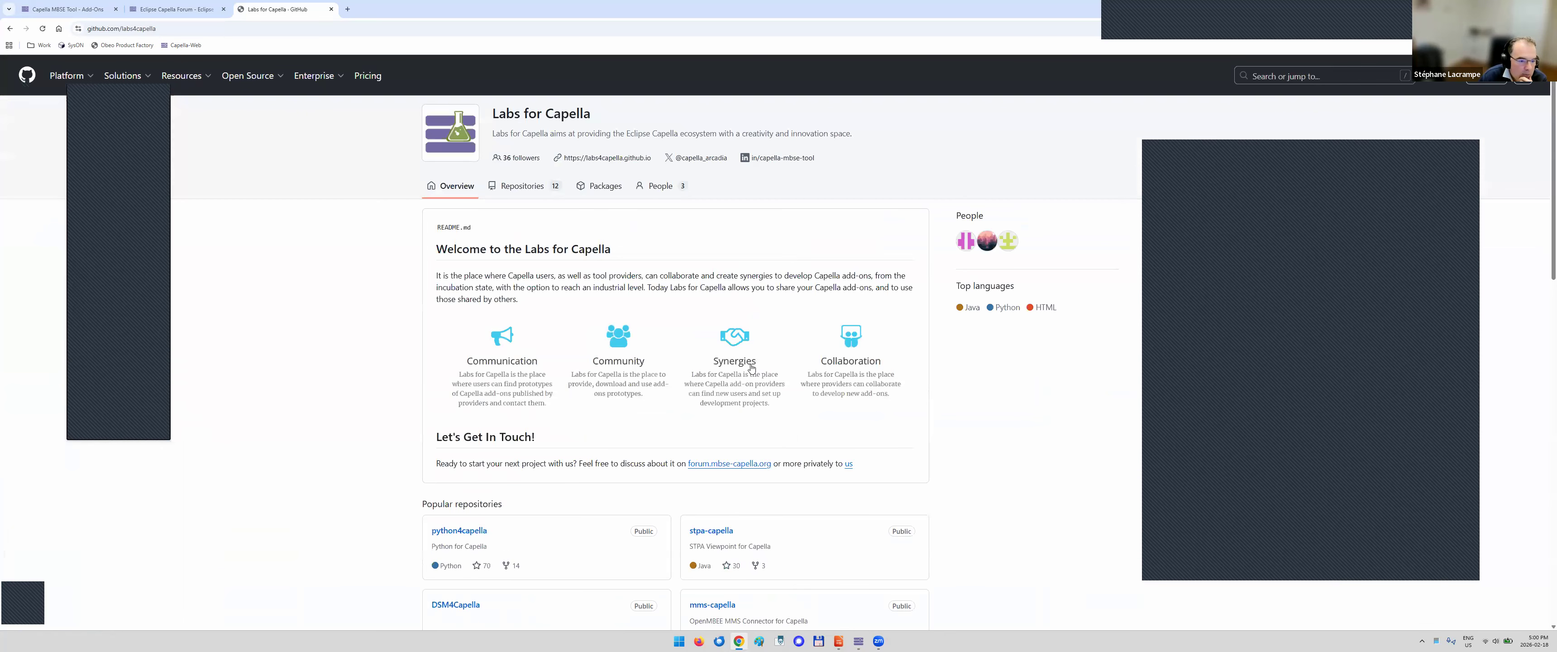
scroll(752, 368, down, 4)
scroll(704, 444, down, 6)
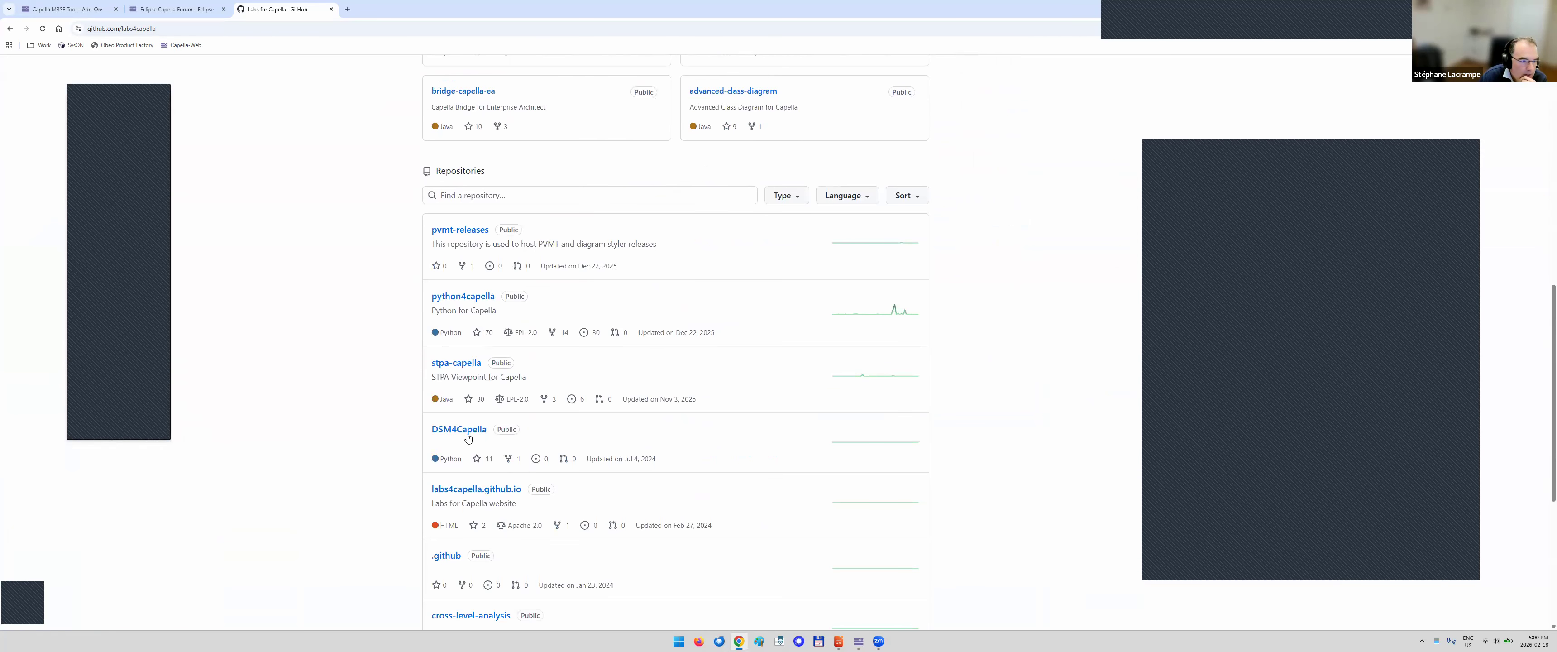
Open the DSM4Capella repository and review the README's description and Design Structure Matrix example
click(466, 436)
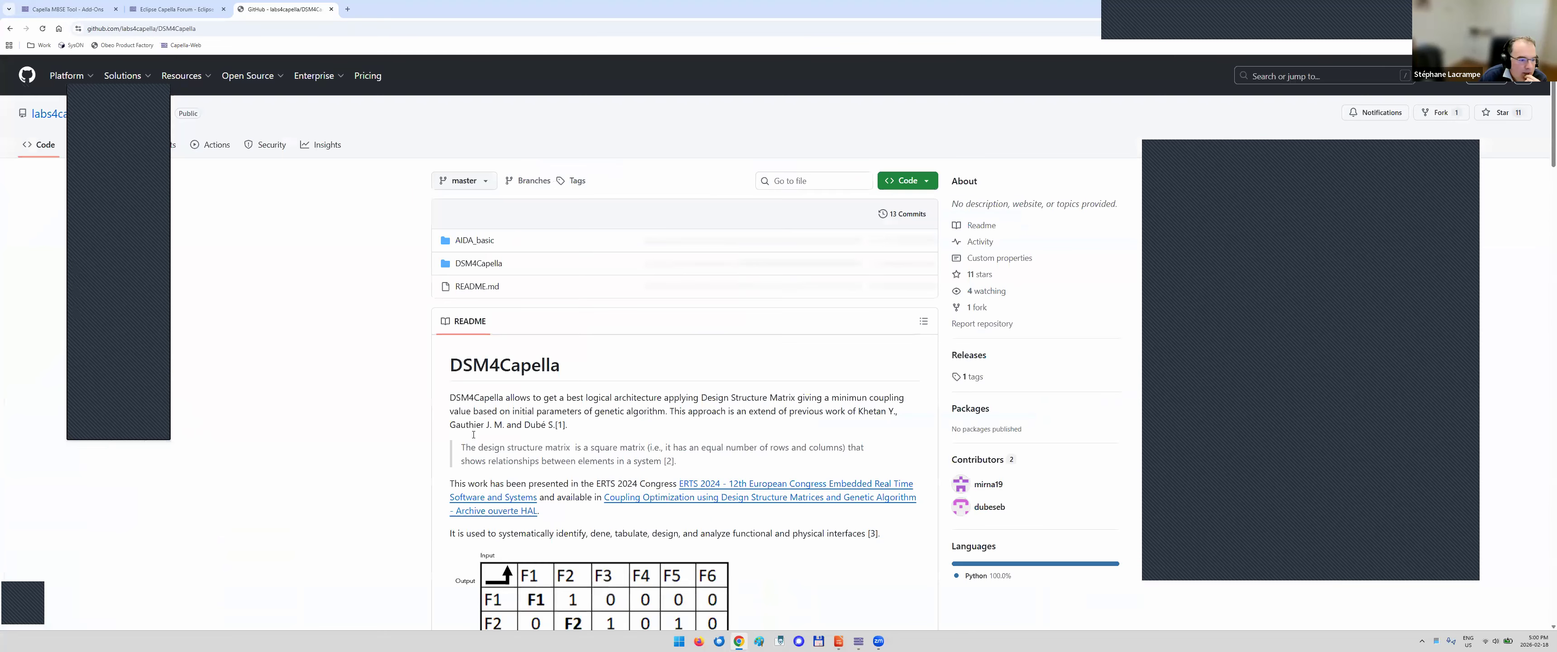
scroll(473, 435, down, 2)
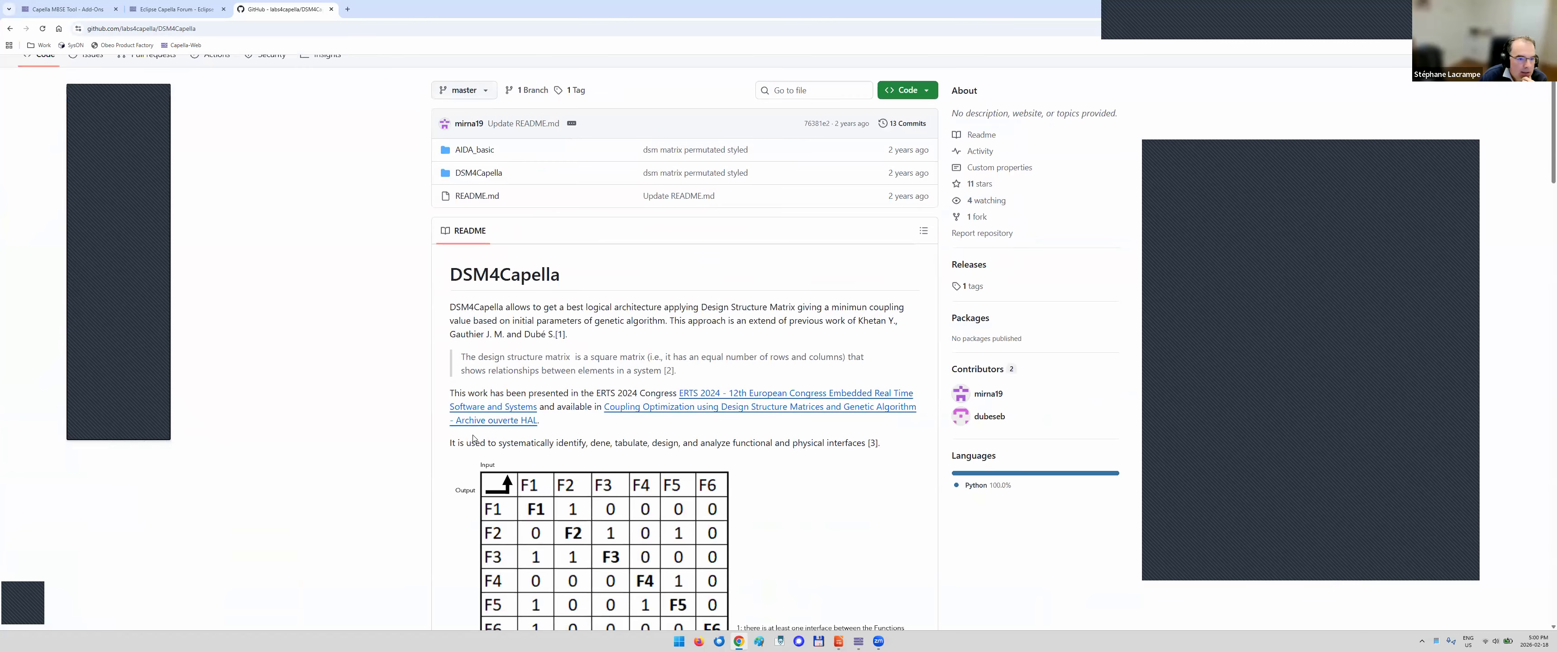
scroll(474, 439, down, 1)
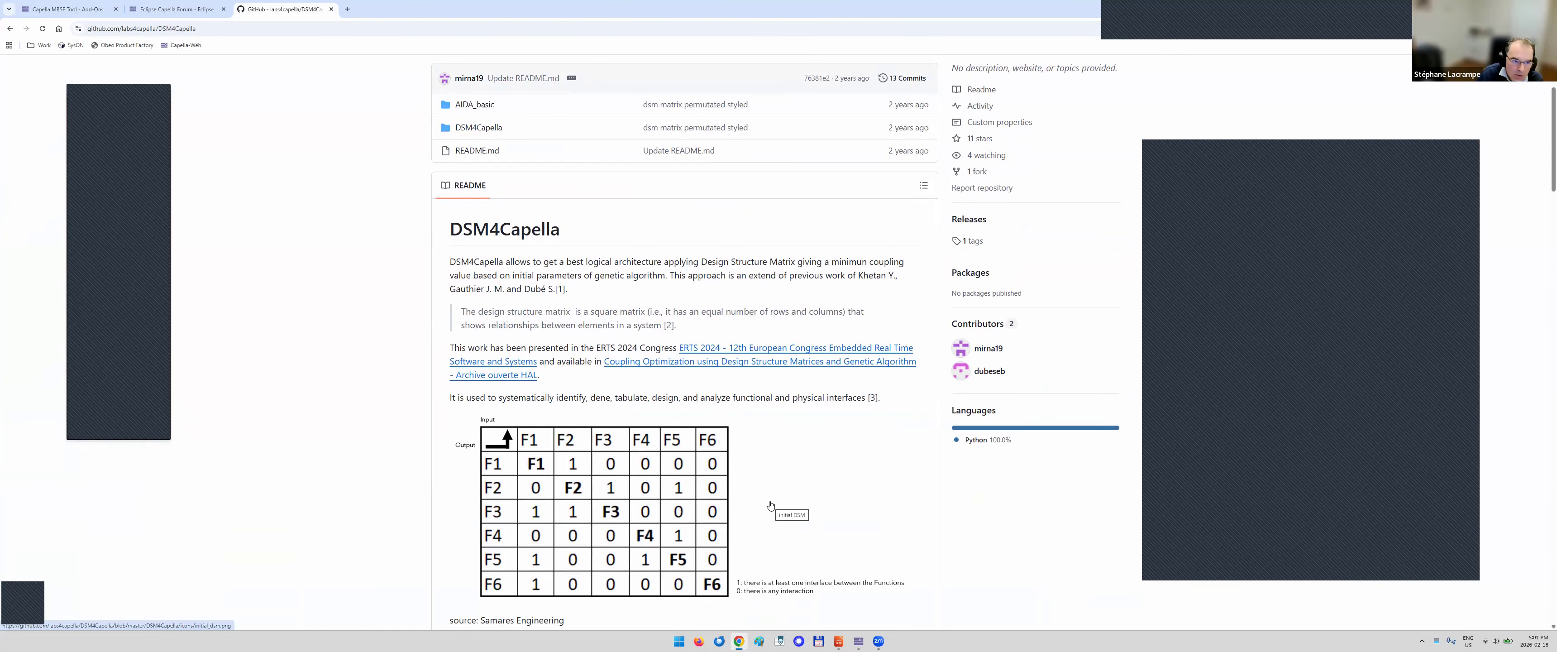
Review the DSM4Capella README's Coupling section, from the coupling process and module allocation diagram to the coupling value formula, and return to the page's beginning
scroll(735, 503, down, 1)
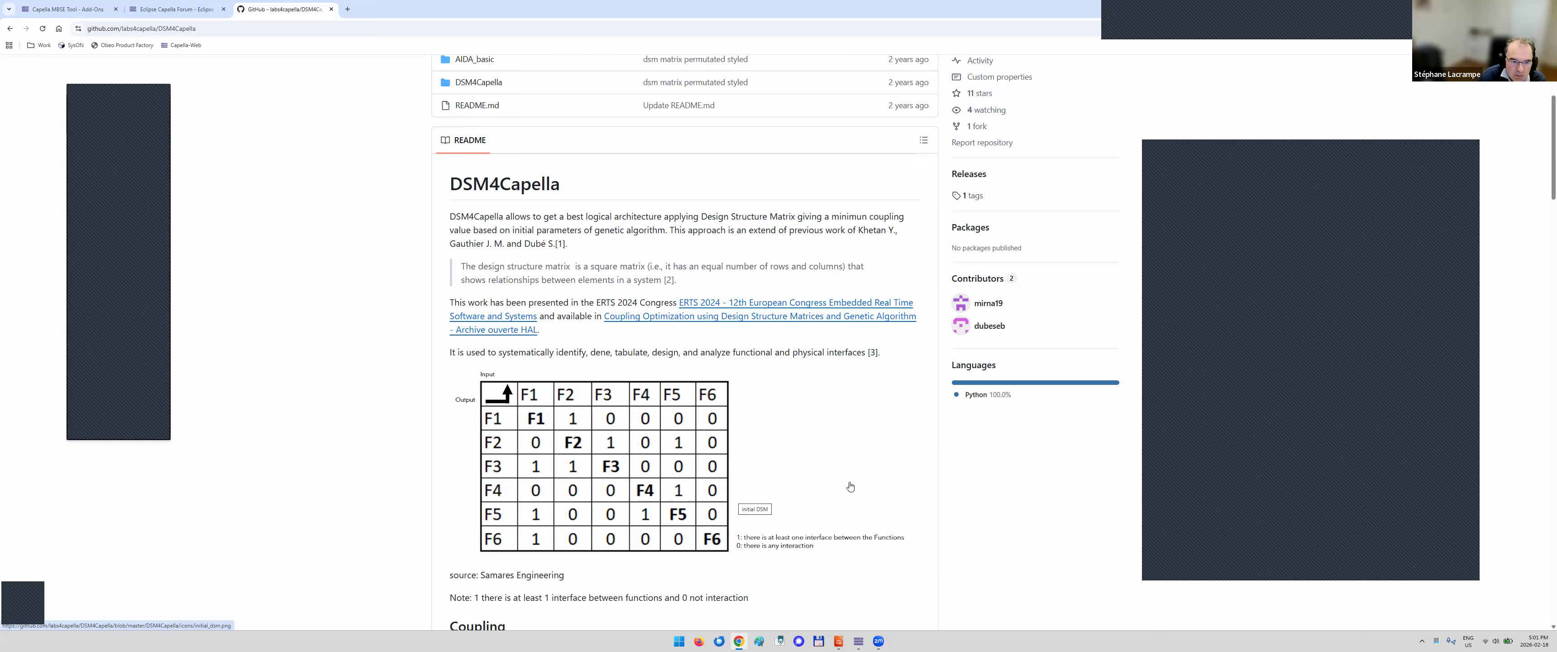
scroll(851, 486, down, 3)
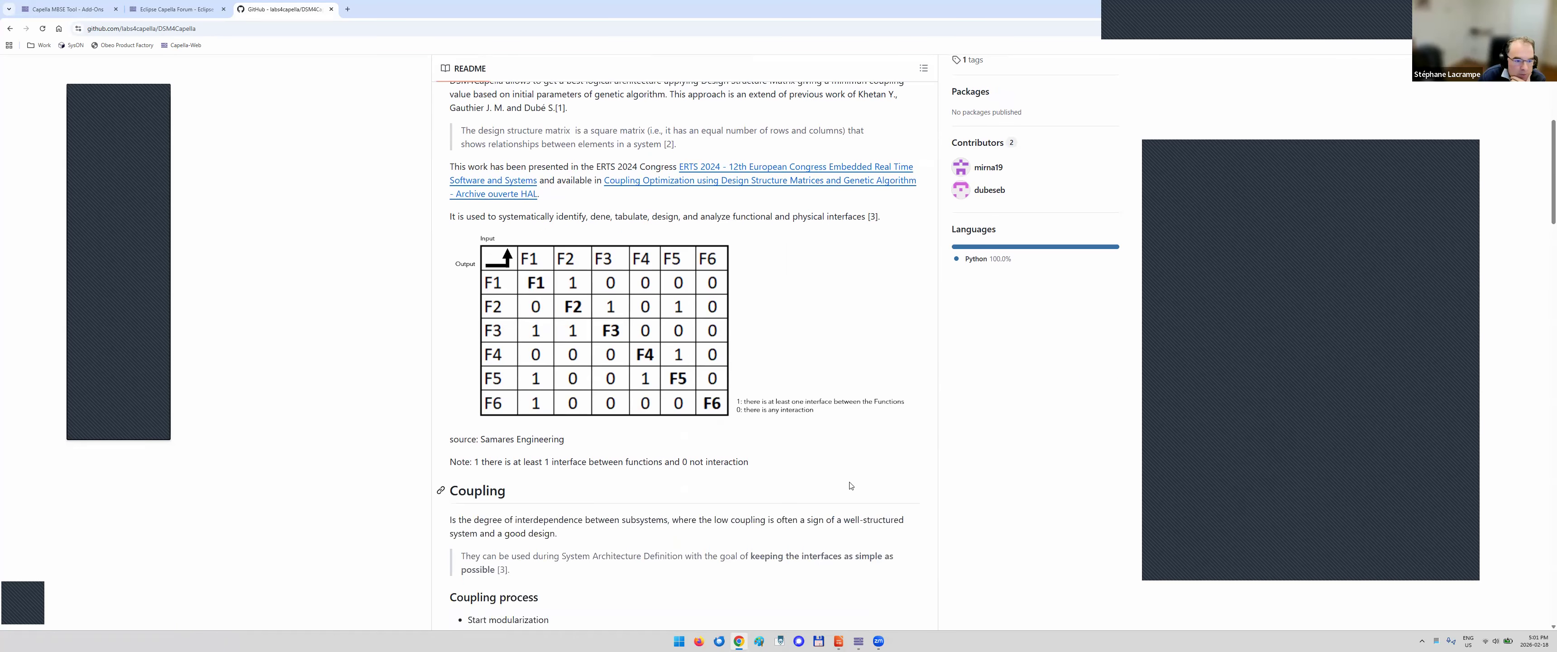
scroll(851, 486, down, 5)
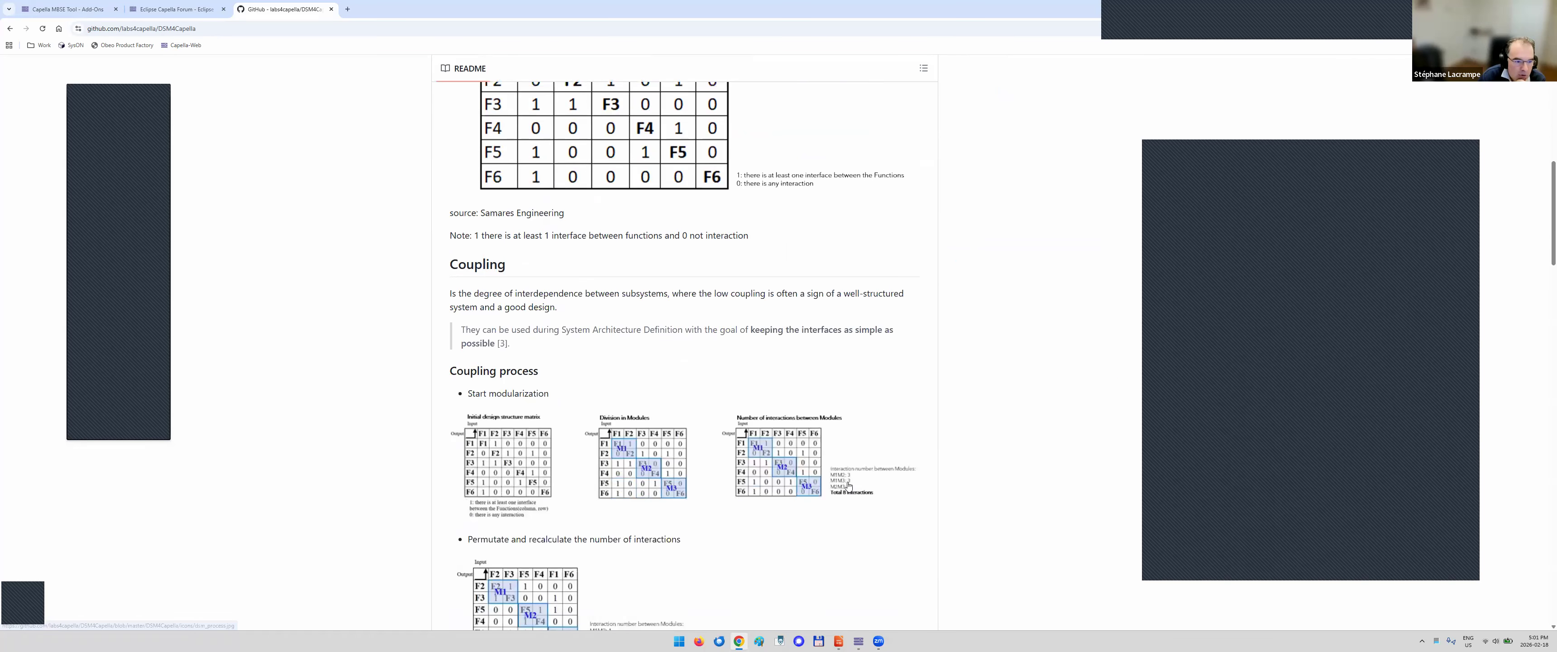
scroll(849, 486, down, 6)
scroll(850, 486, down, 3)
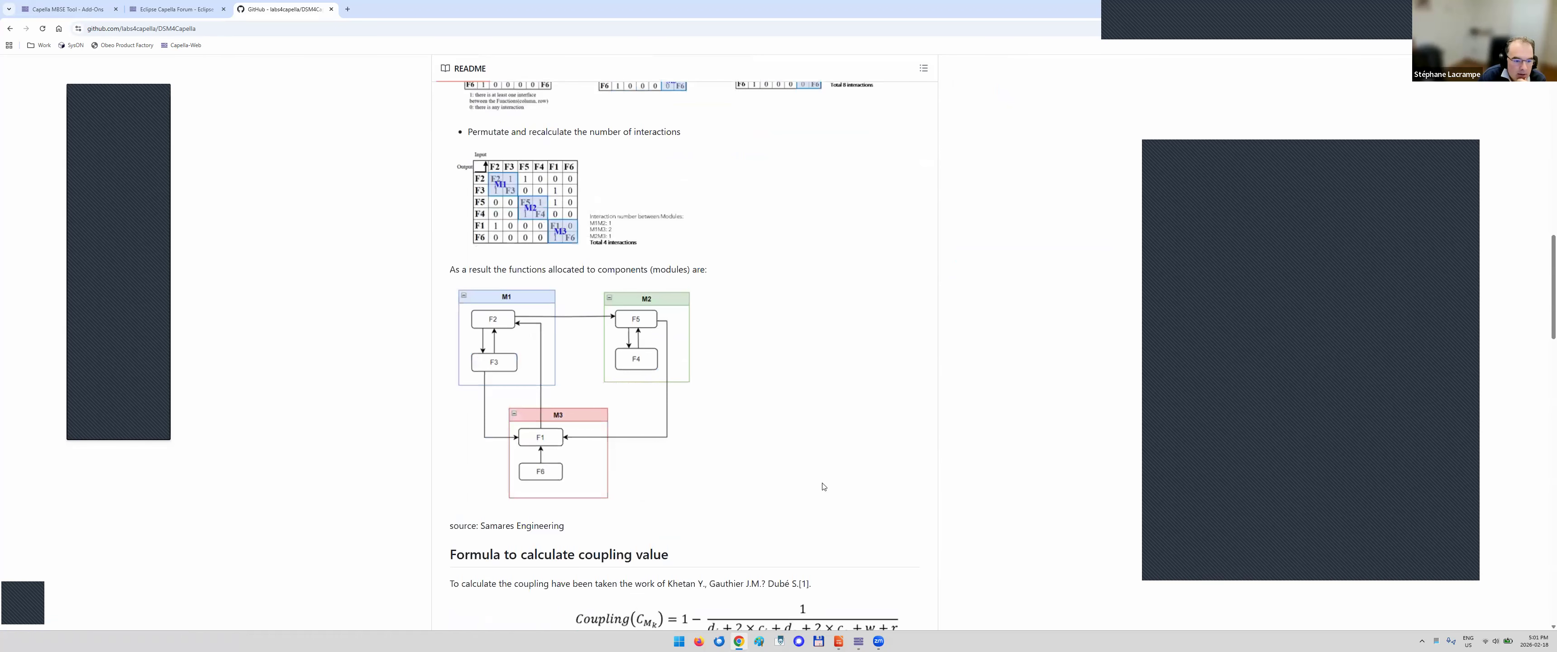
scroll(823, 486, down, 3)
scroll(730, 484, up, 15)
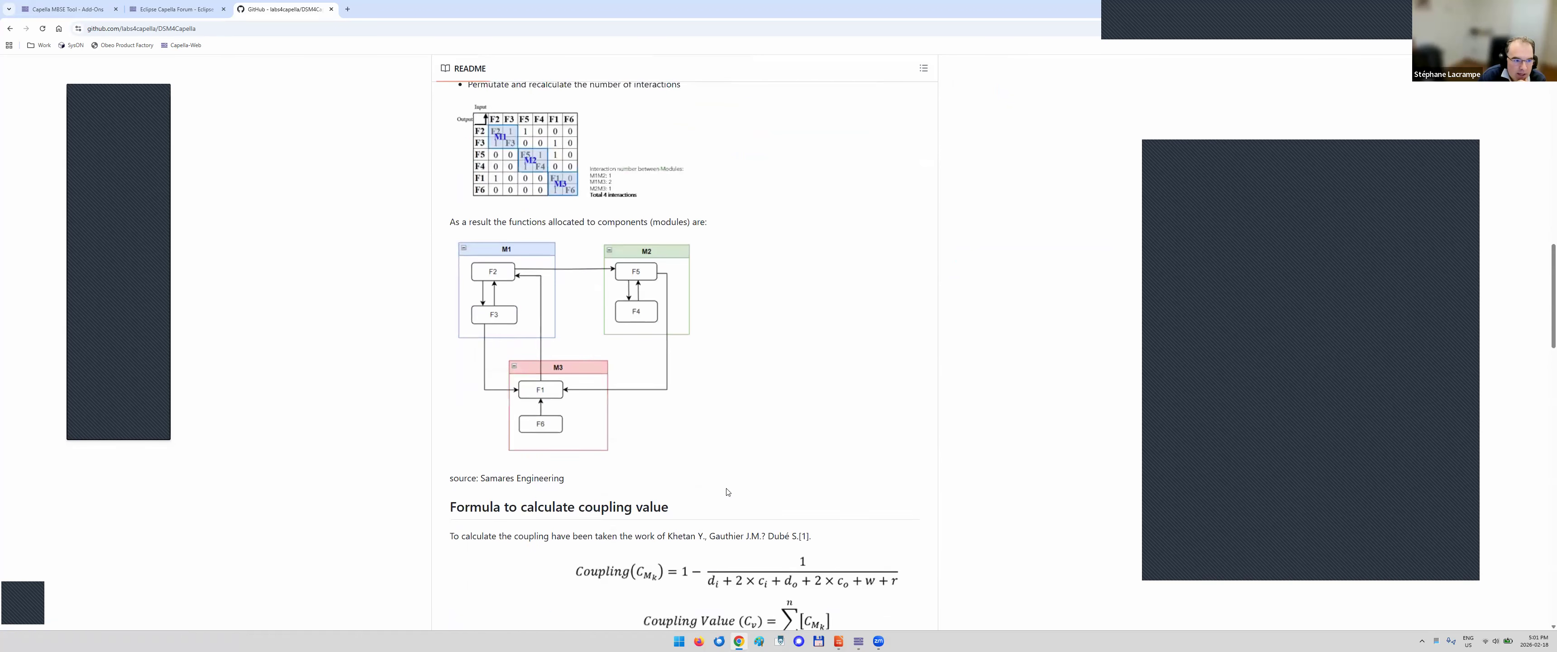
scroll(730, 494, up, 3)
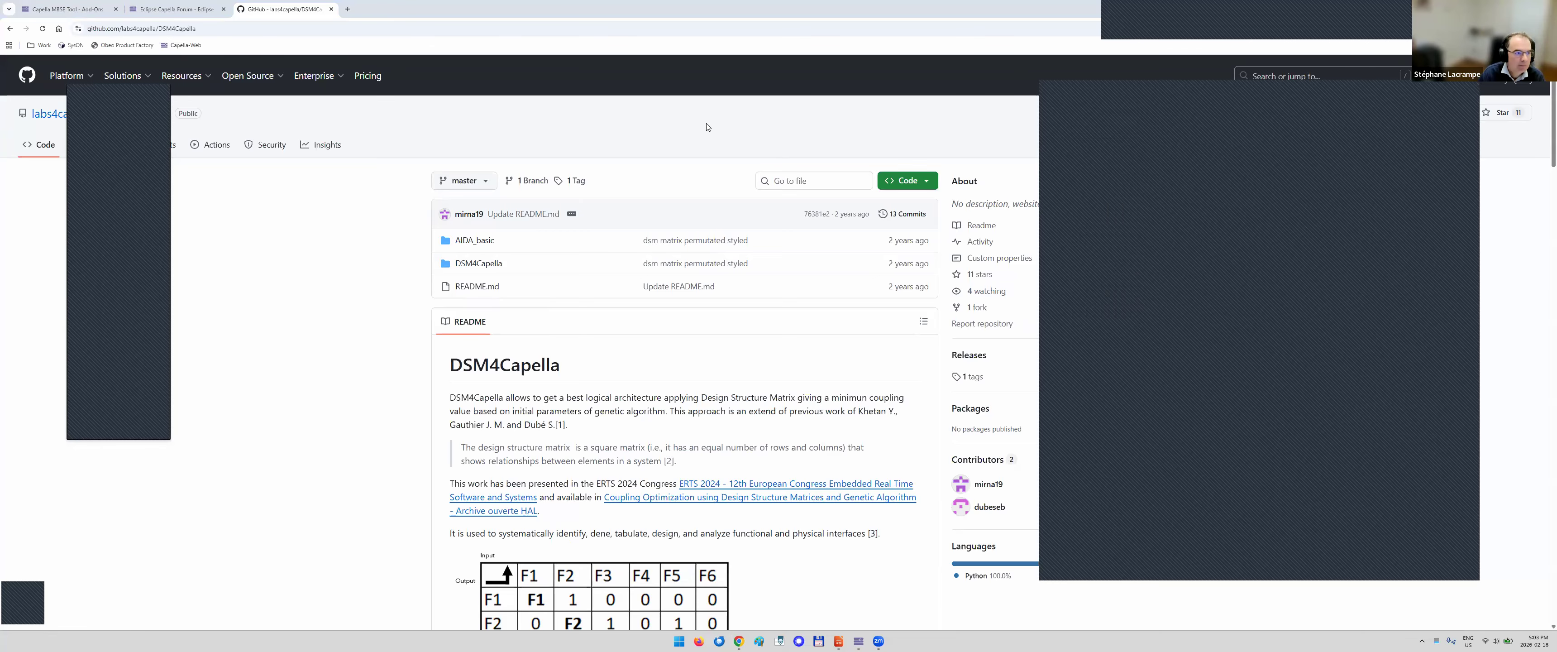
Switch to the LibreOffice Impress presentation, show the closing "Thank you!" slide with the contact details, and widen the window
click(837, 641)
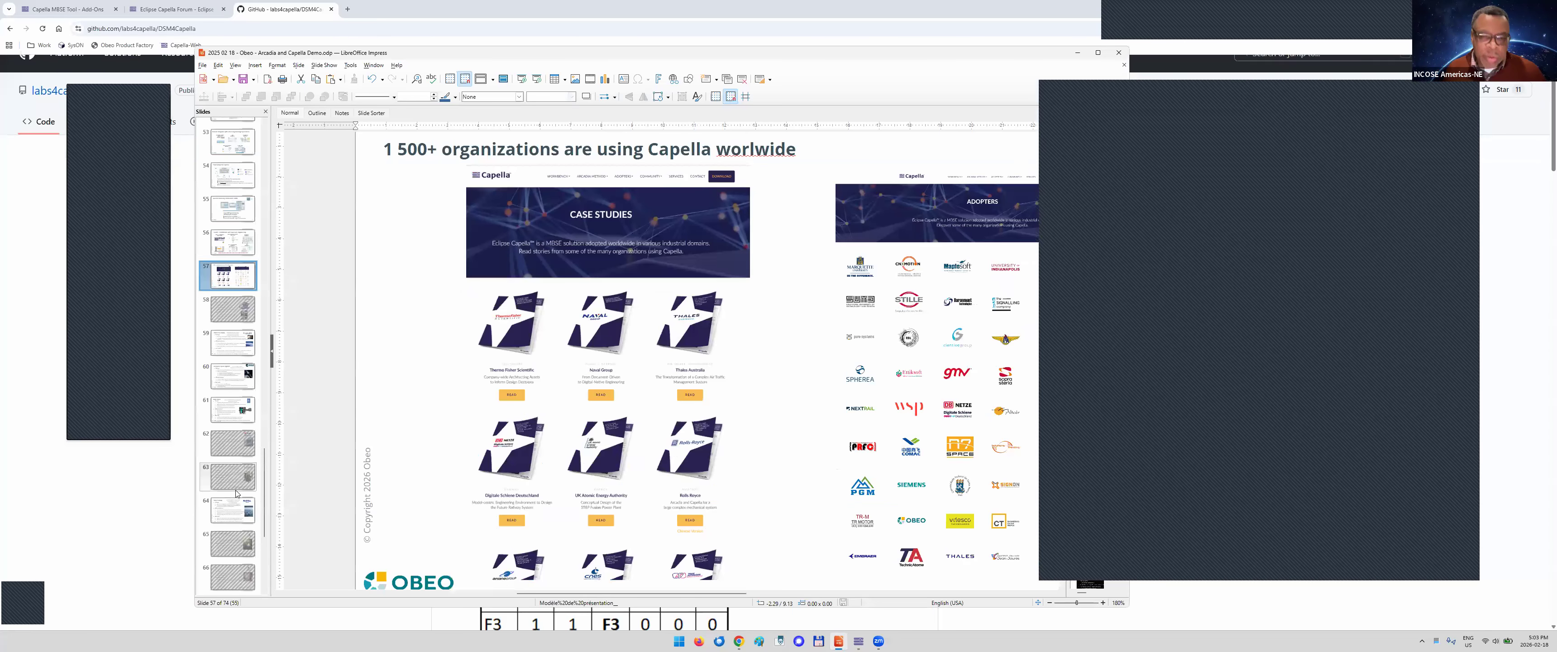
scroll(236, 493, down, 5)
click(233, 577)
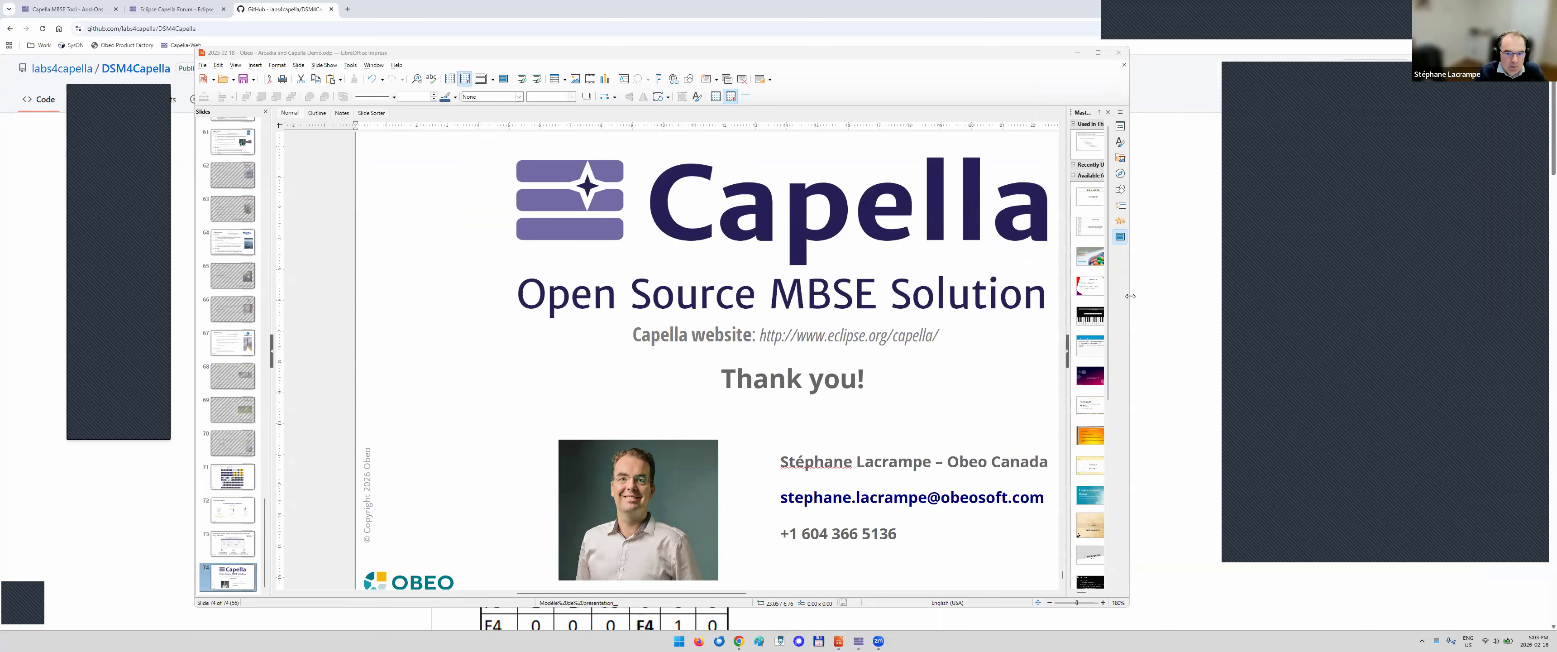
drag(1216, 296, 1215, 296)
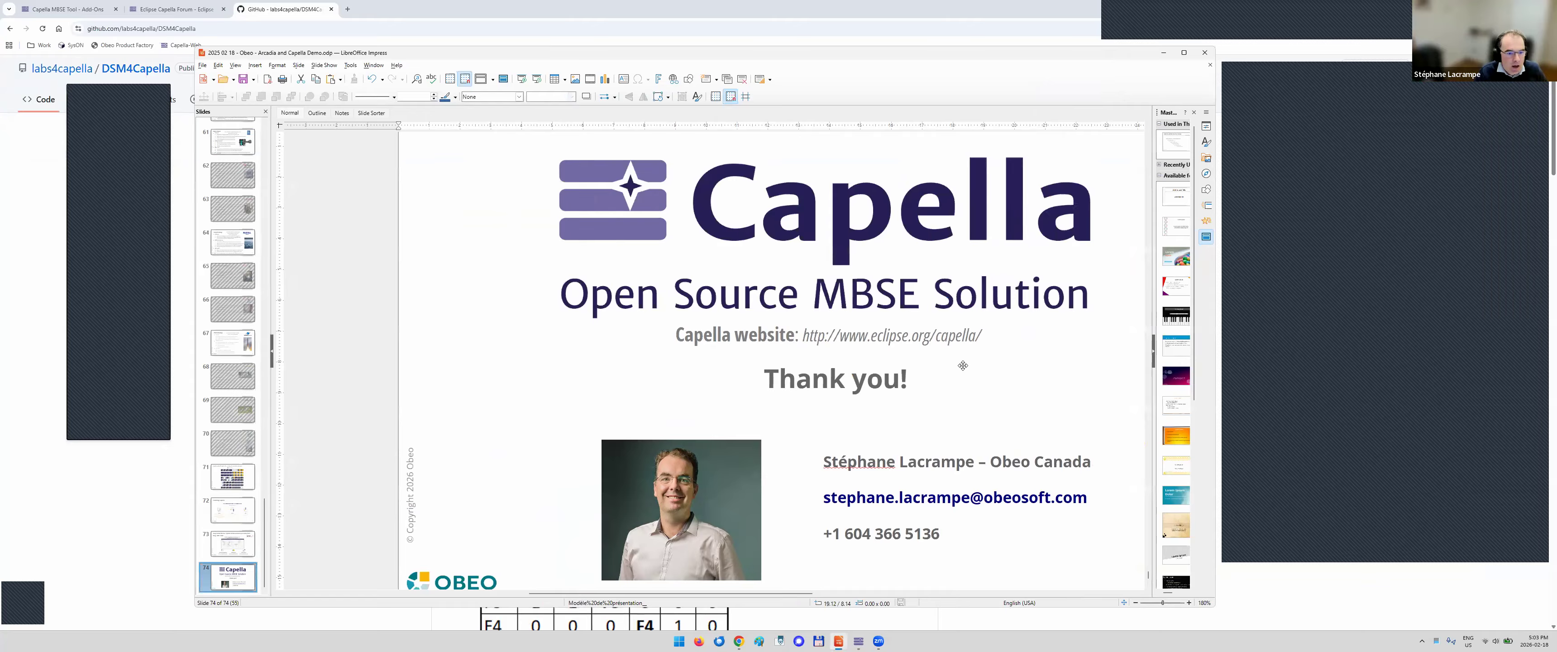